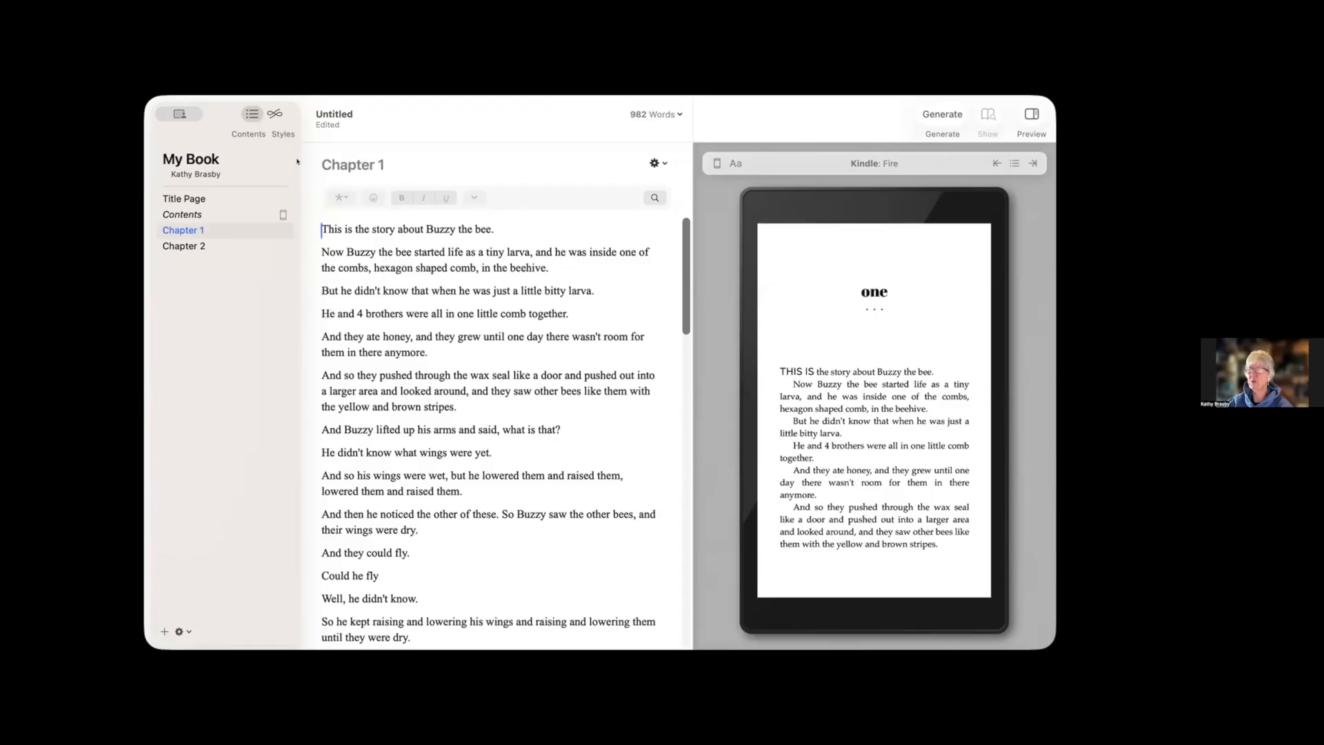
Set the book's title to Buzzy the Bee and enter the author's first name.
click(196, 159)
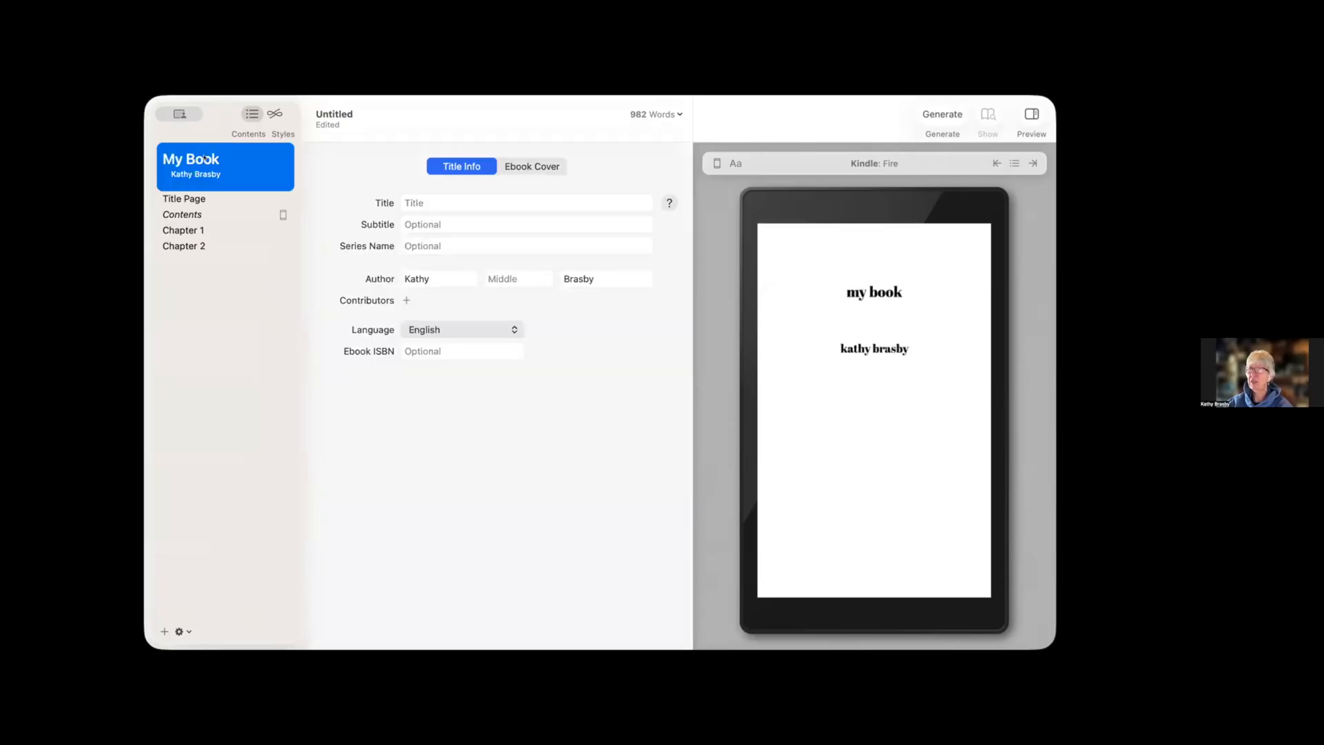
click(413, 200)
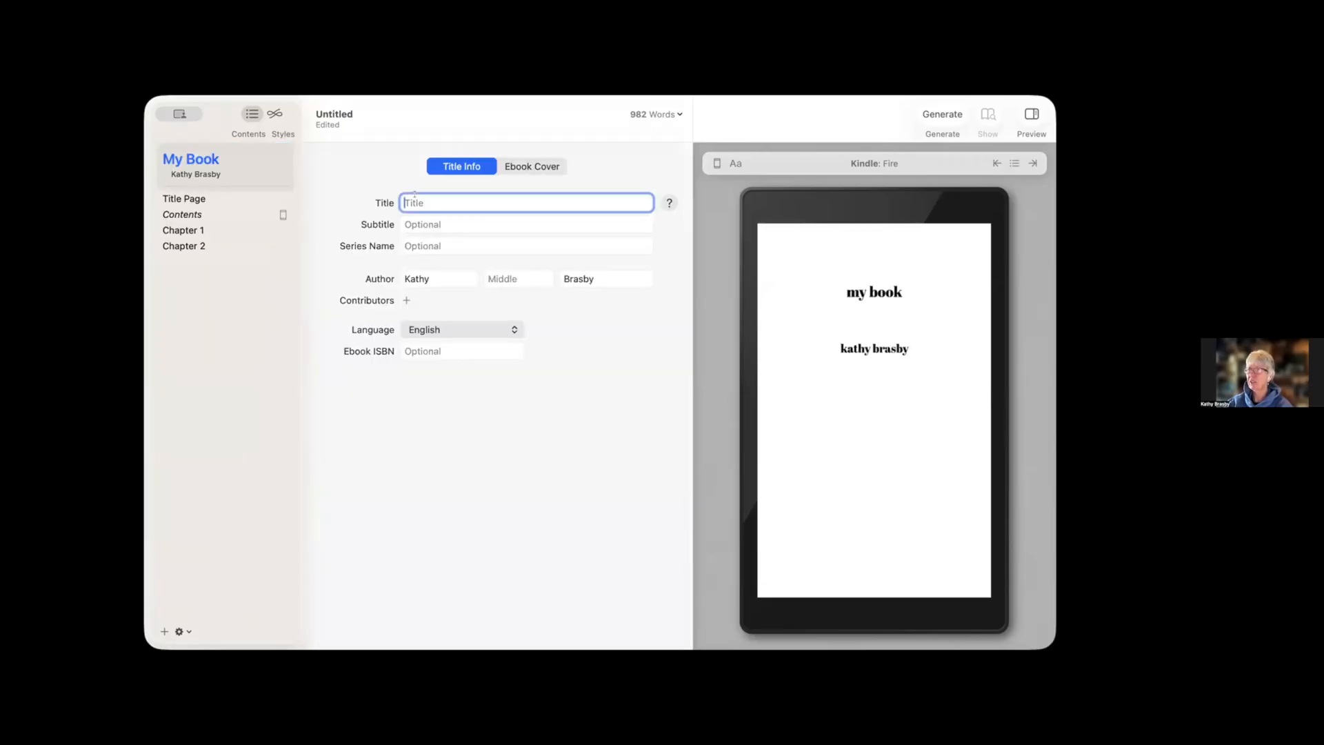
text(Buz)
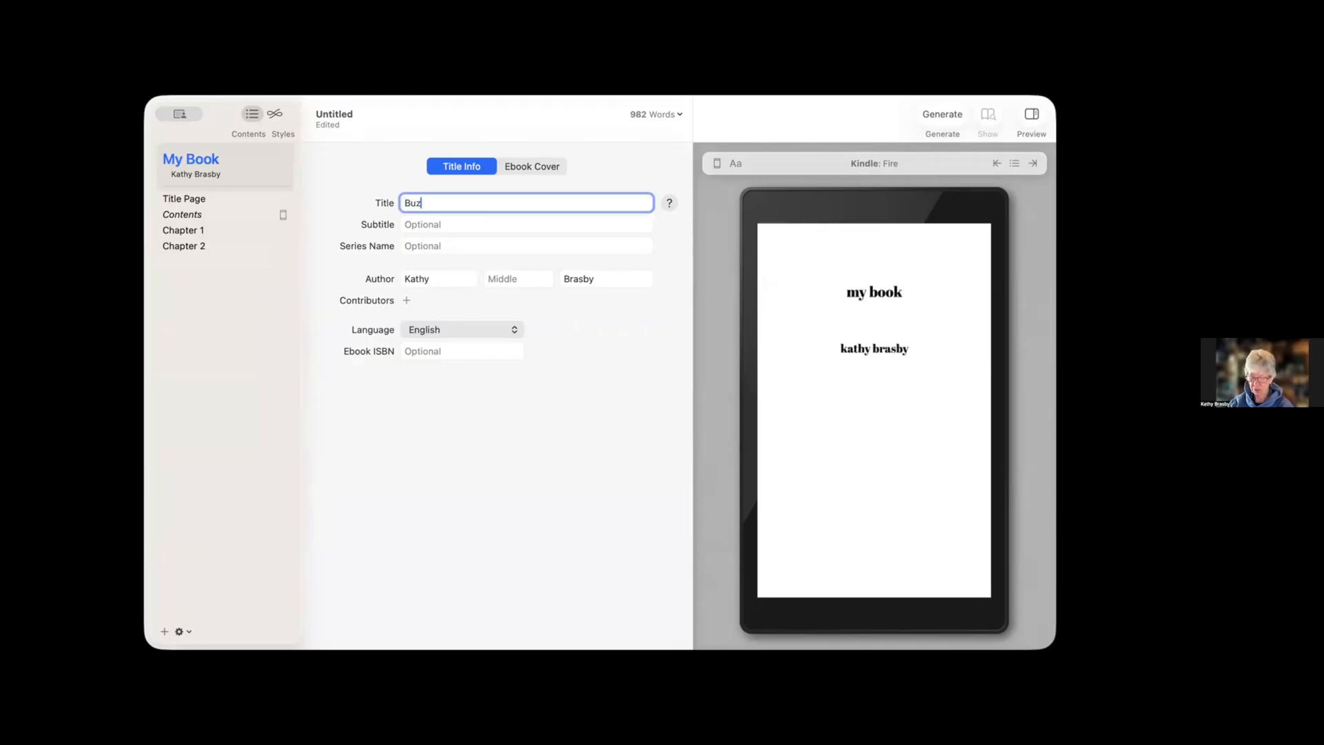
text(zy the Bee)
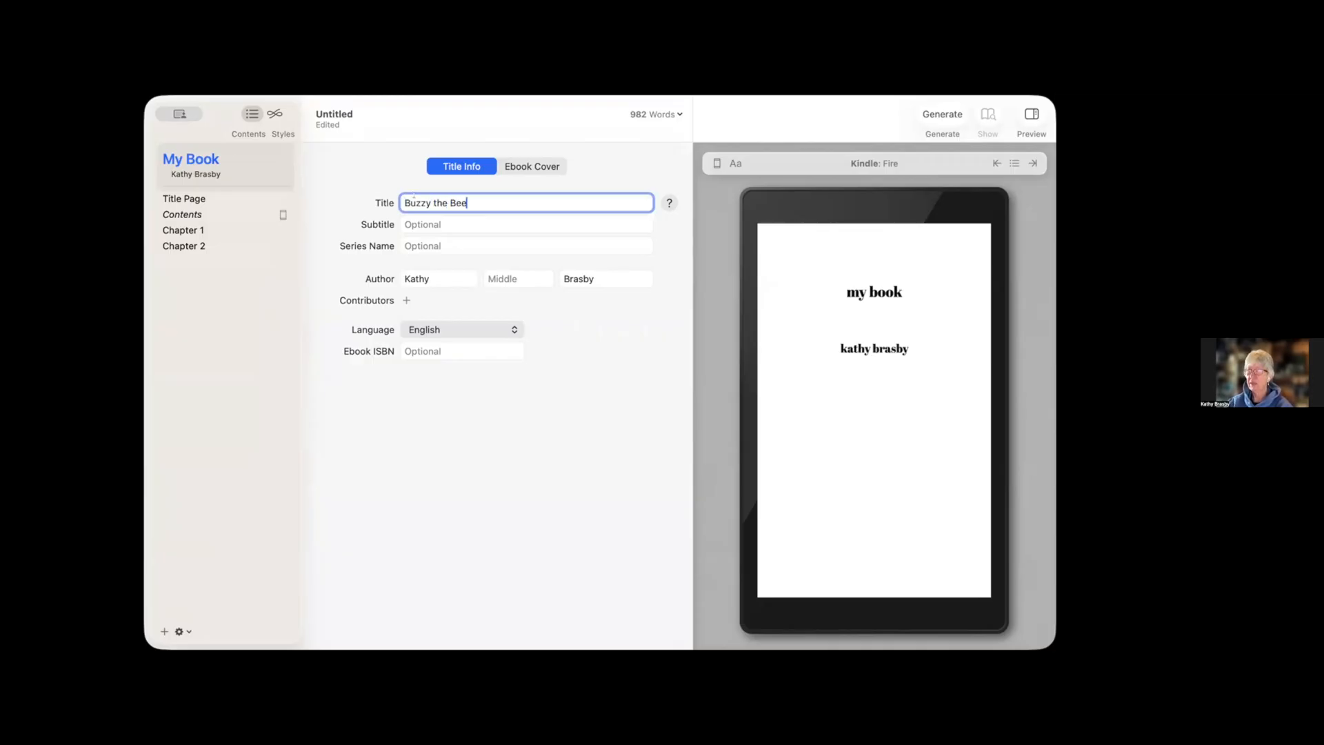
double_click(426, 276)
text(C)
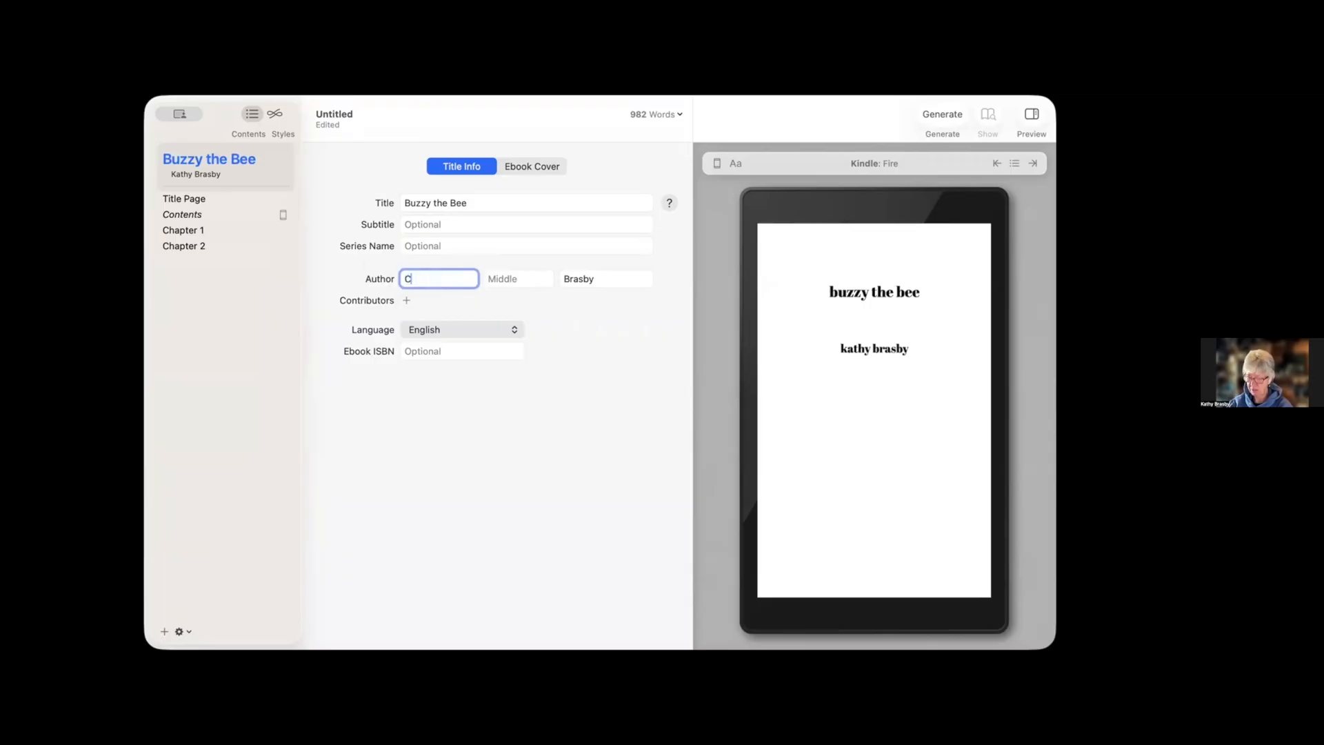
text(aleb)
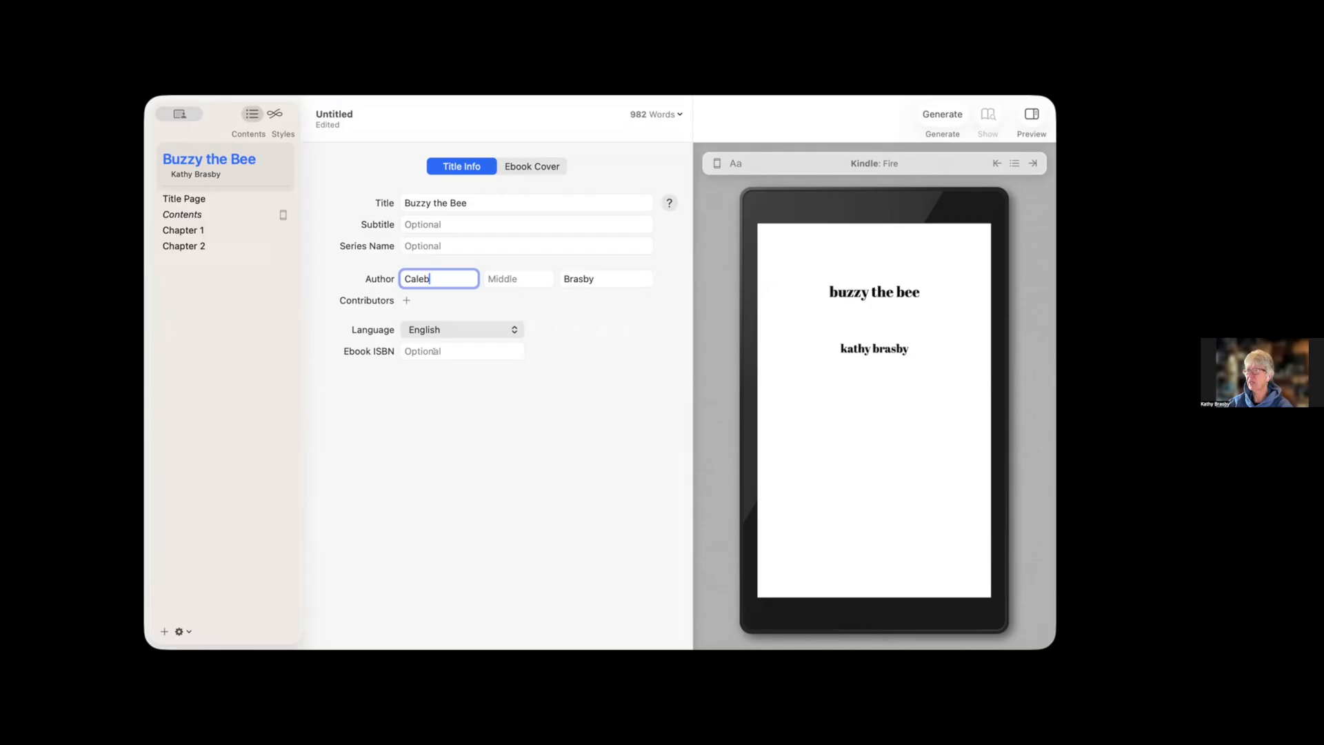
Add the illustrated Buzzy the Bee image as the ebook cover.
click(517, 168)
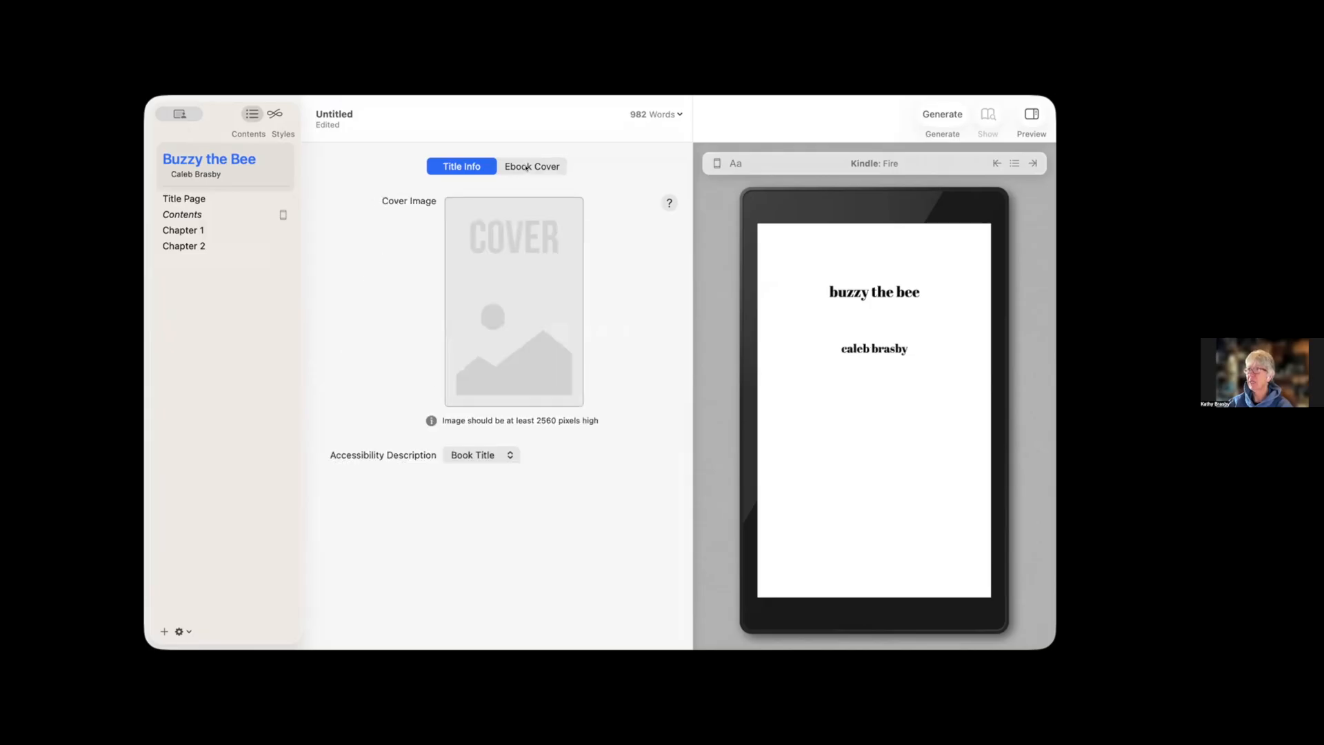
click(517, 306)
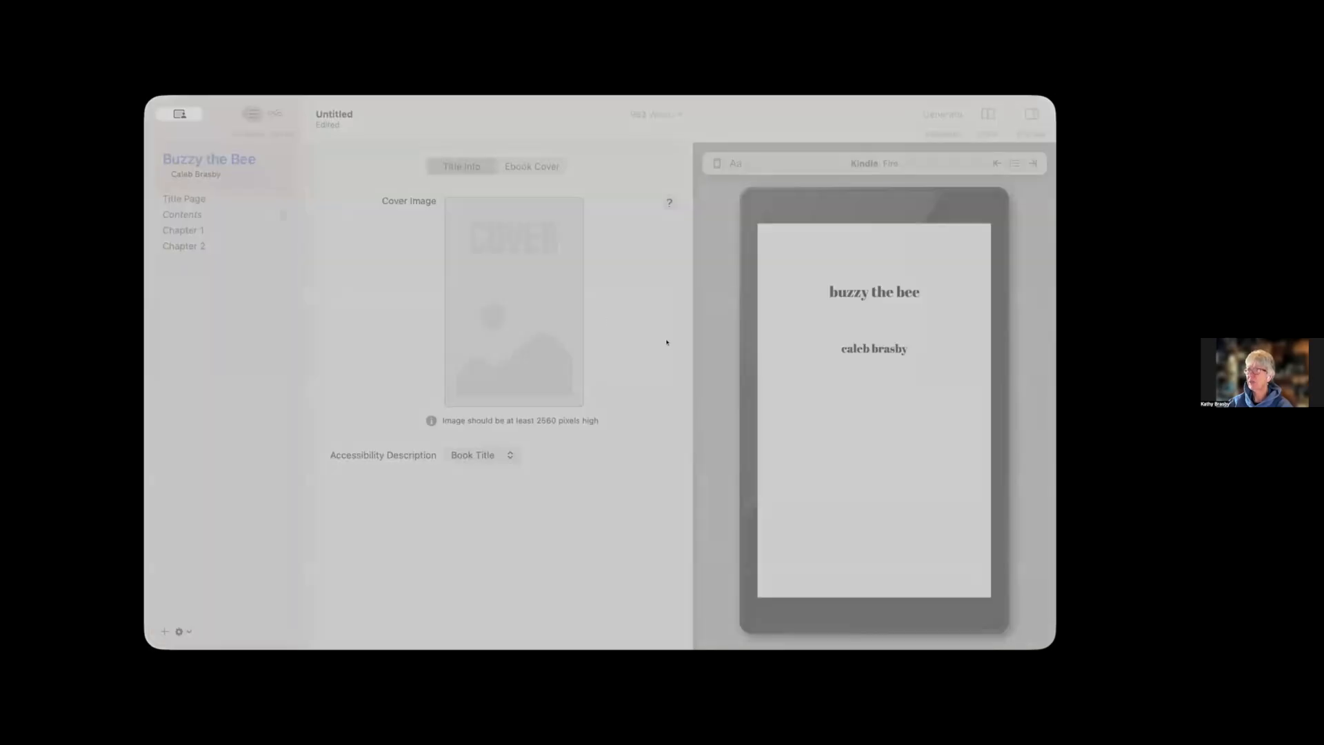
click(872, 505)
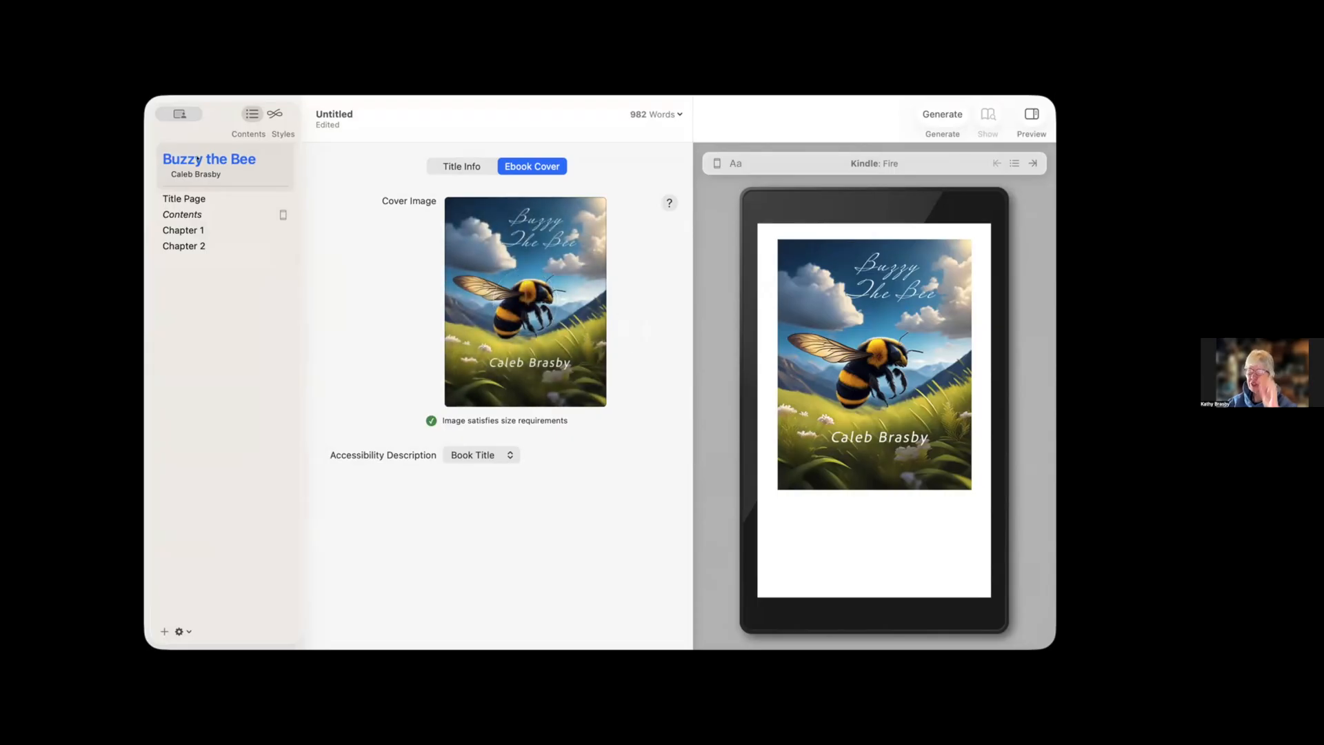
Format the opening sentence of Chapter 1, "This is the story about Buzzy the bee.", in small caps.
click(181, 230)
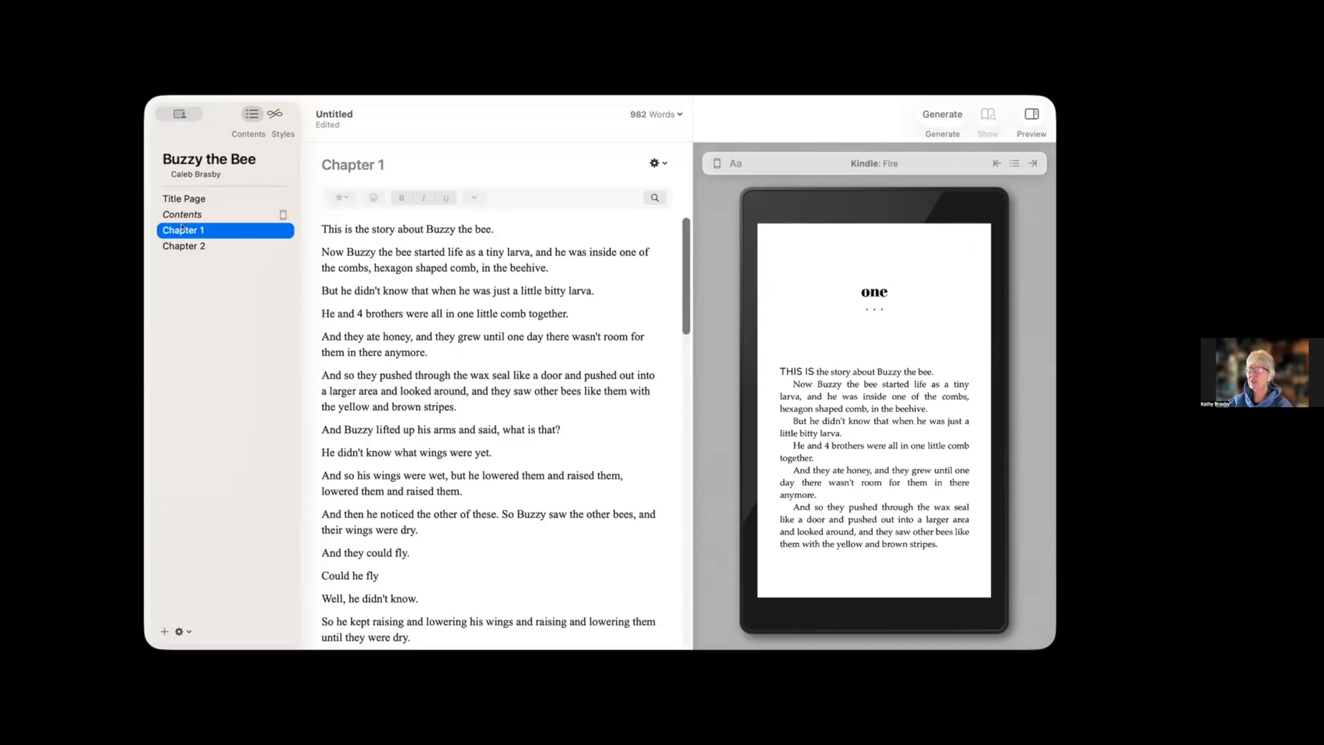
click(448, 299)
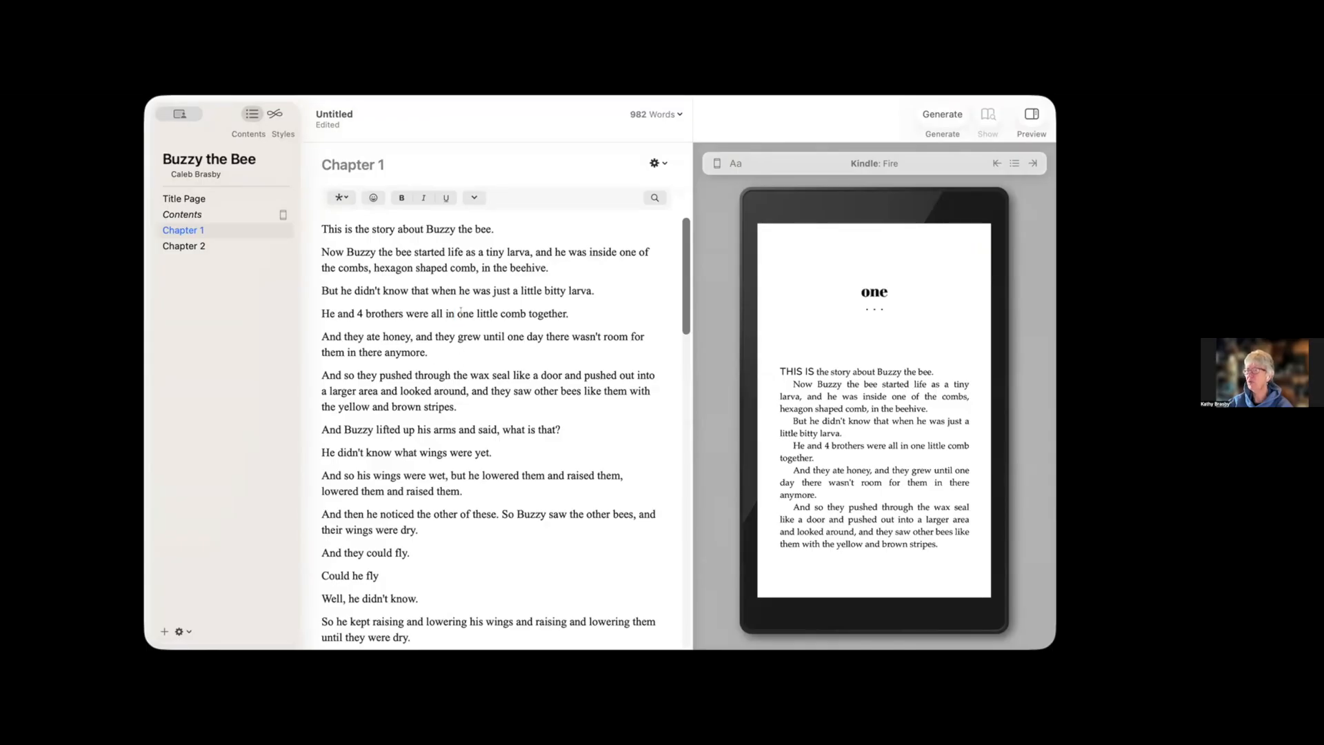
click(400, 198)
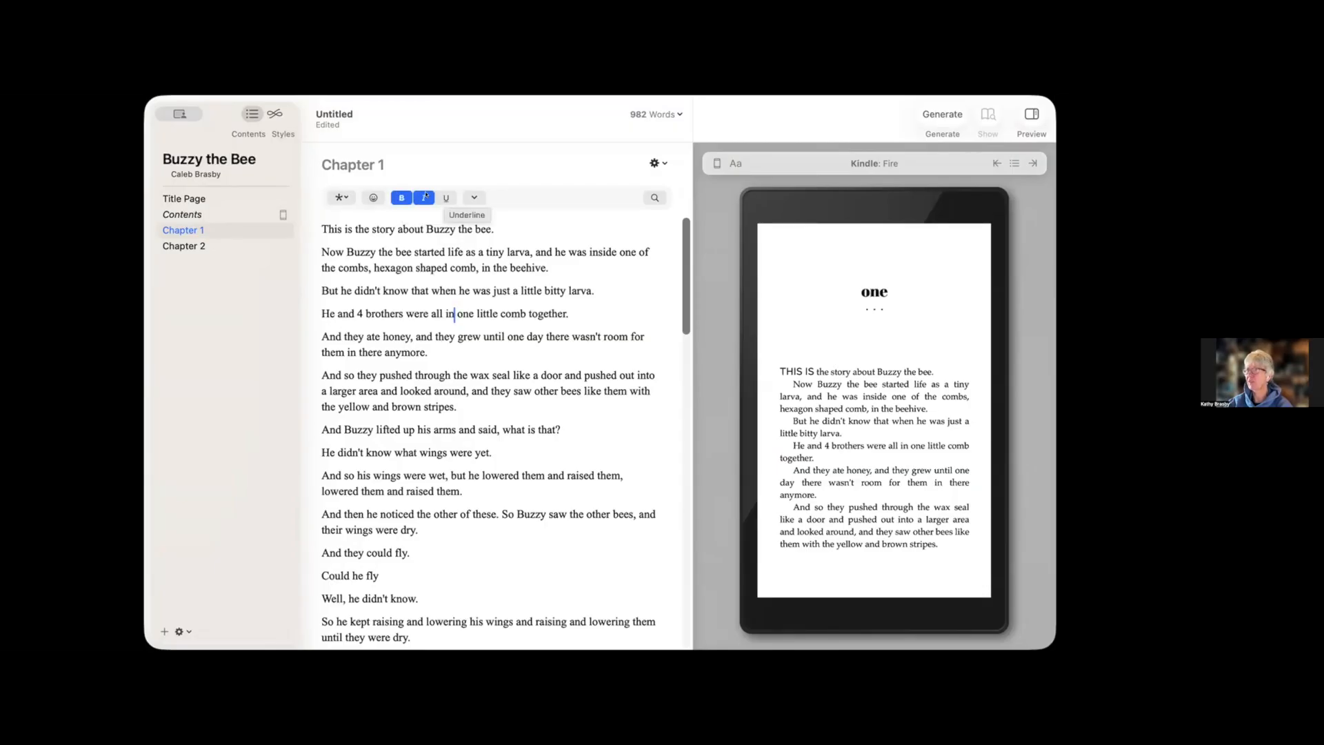
click(402, 197)
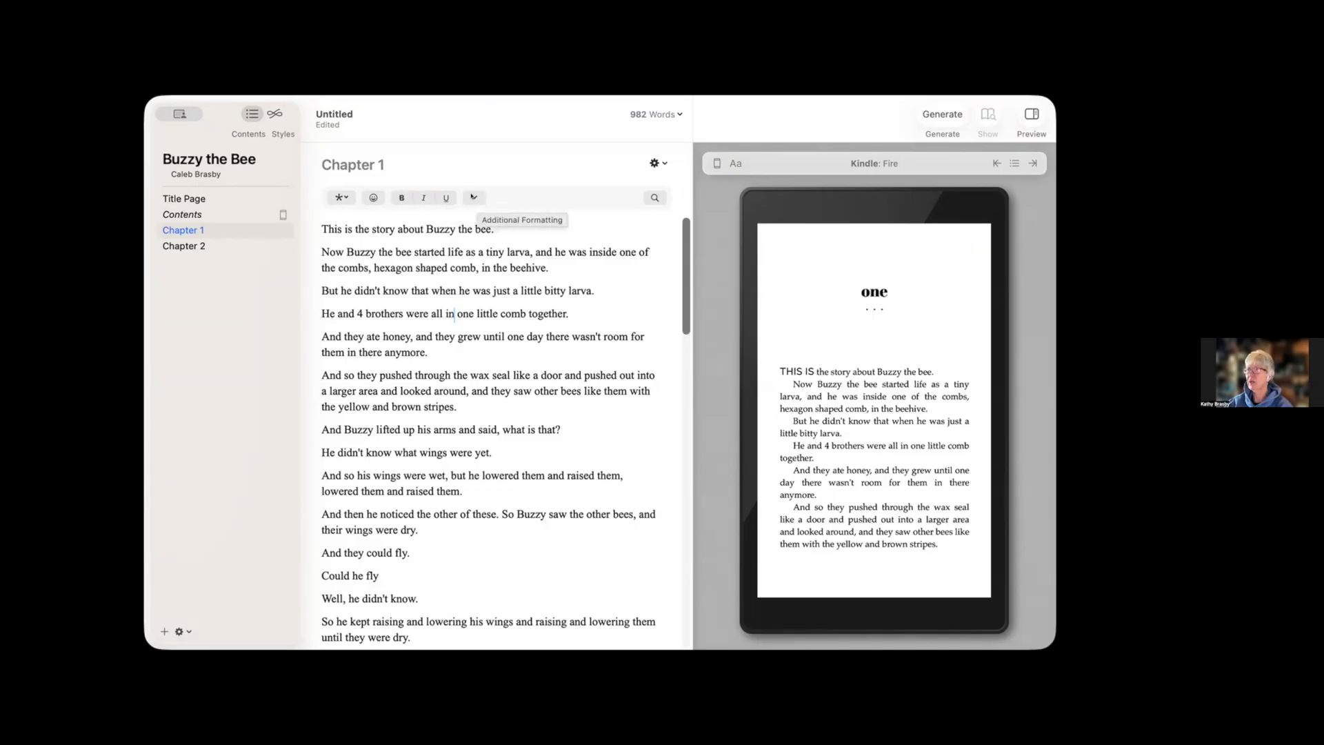
click(472, 196)
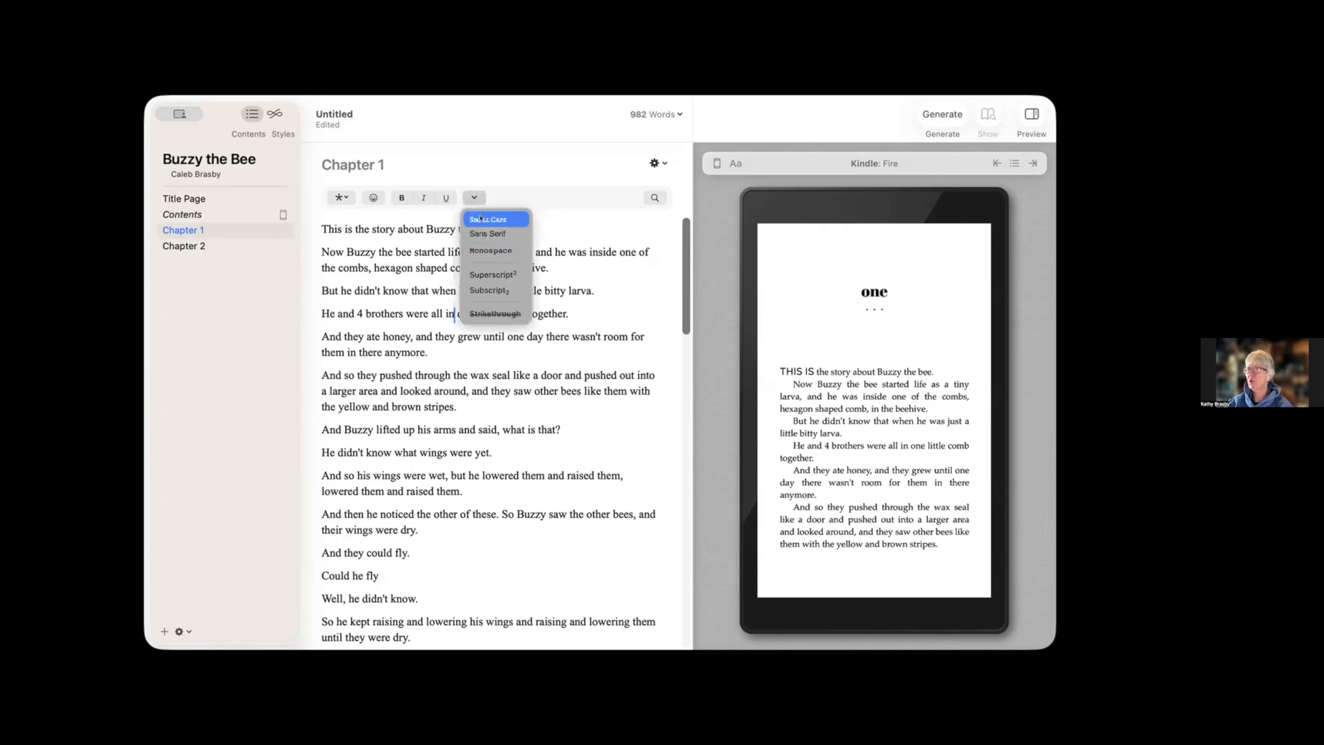
click(504, 218)
drag(321, 229, 494, 218)
click(473, 197)
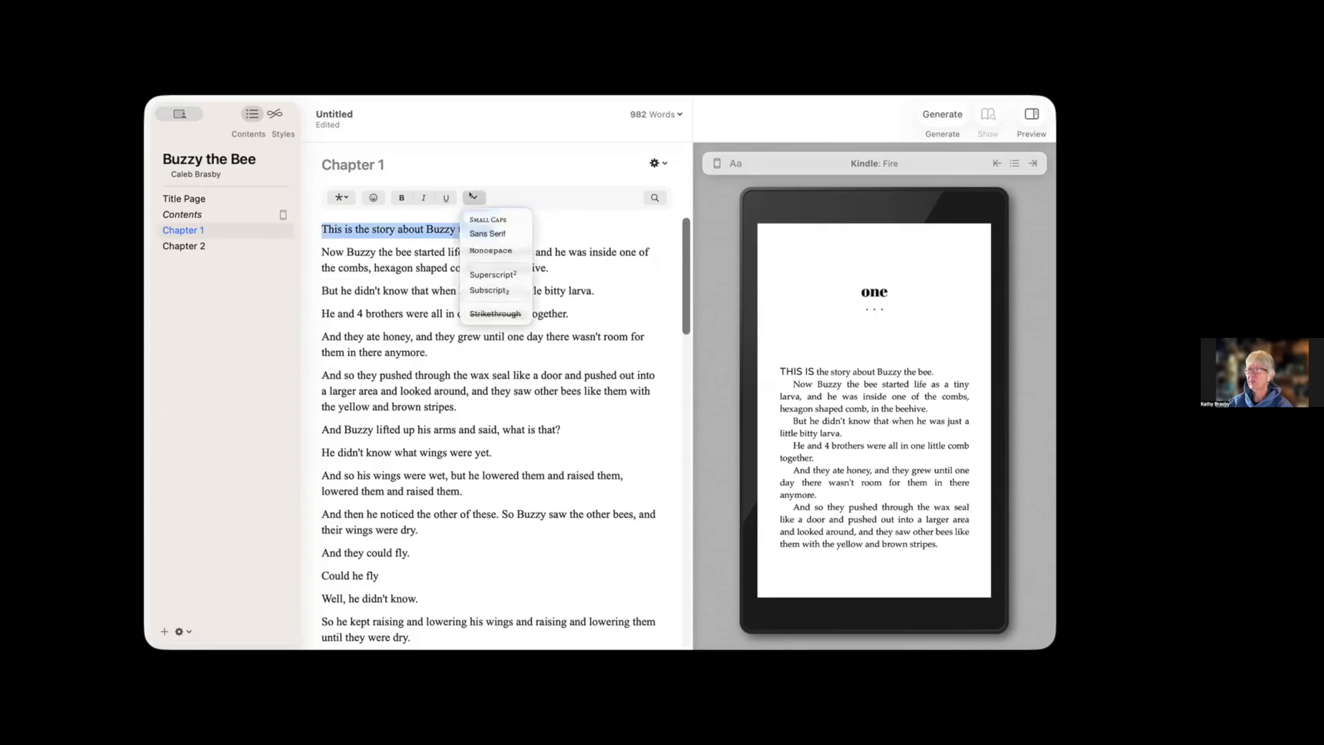
click(496, 220)
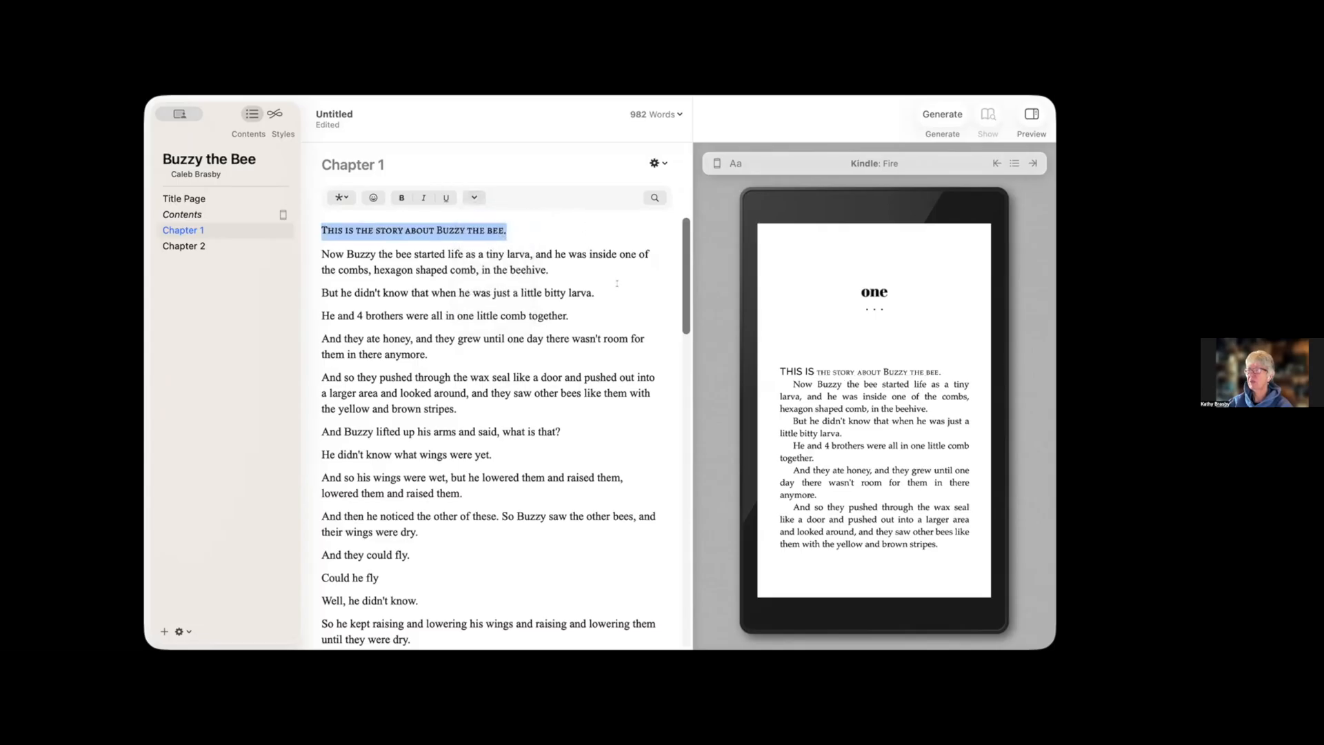
Add Copyright, Dedication and About the Author pages to the book, with a short author bio.
click(176, 245)
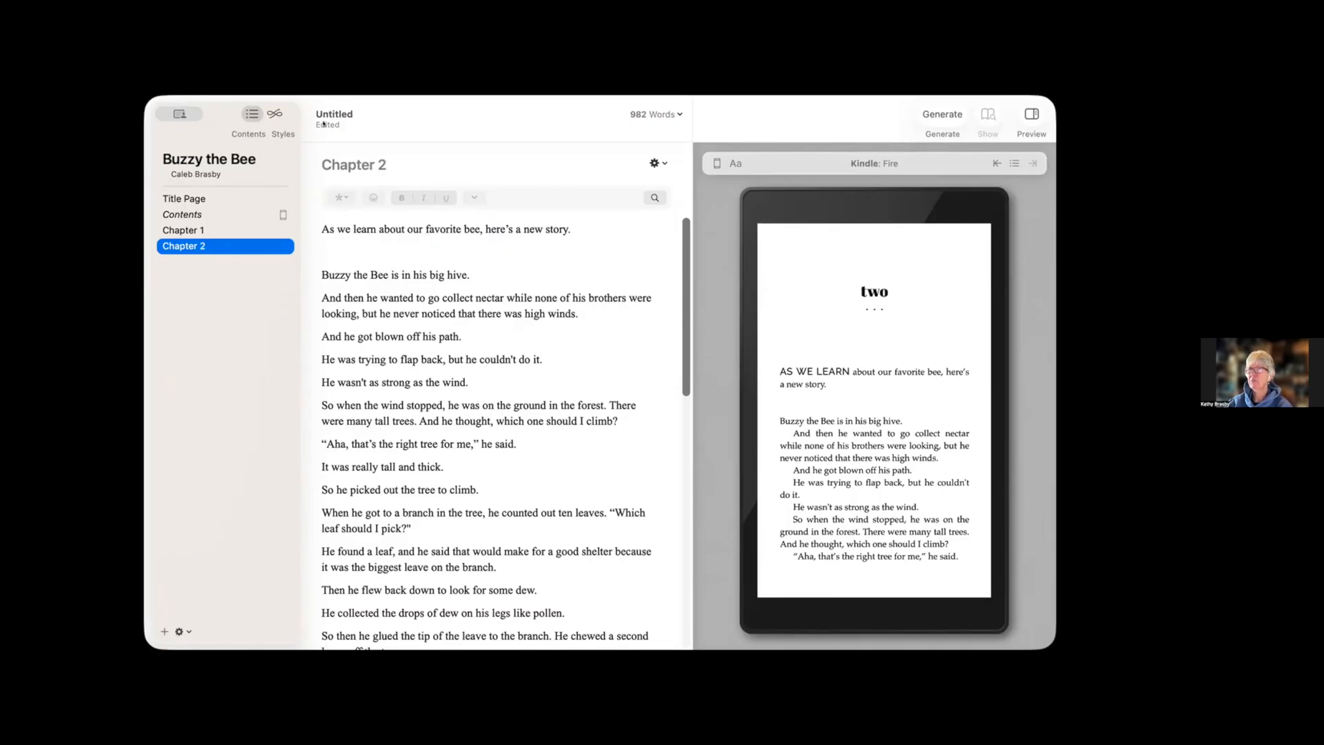
click(378, 194)
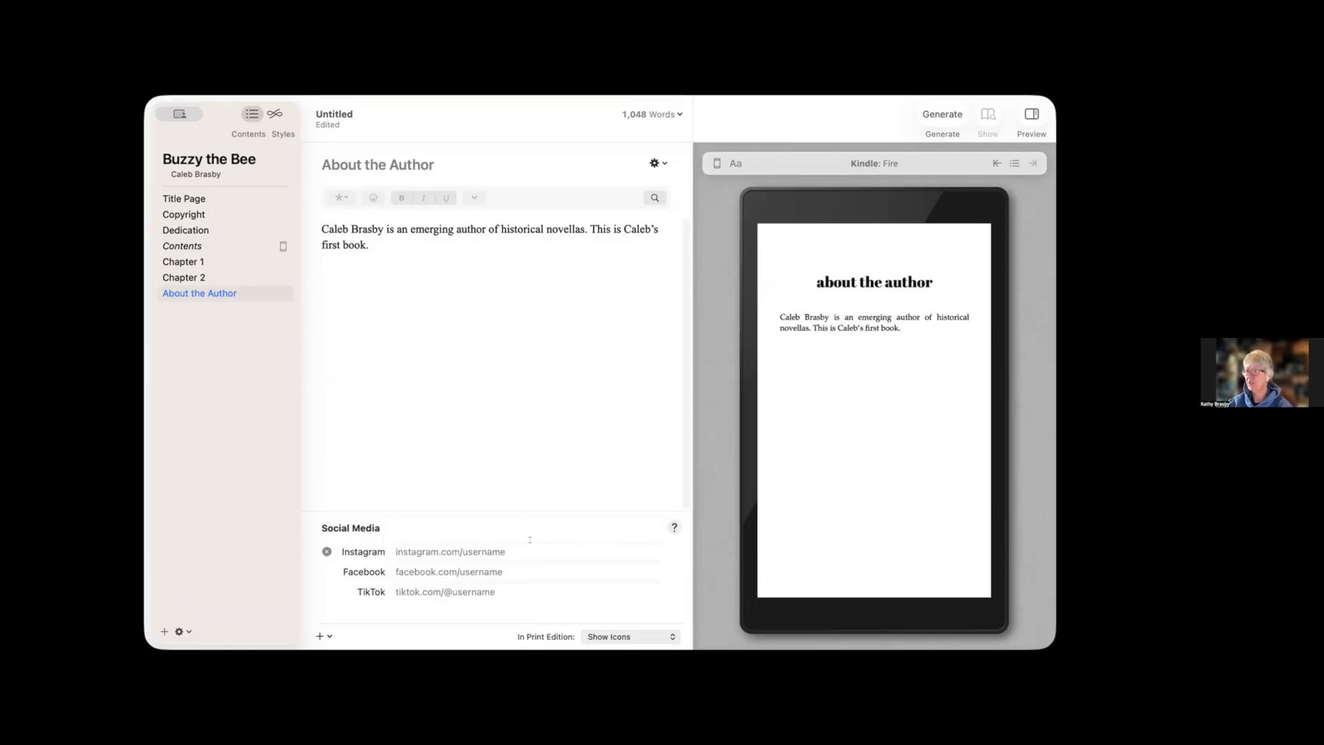
click(469, 272)
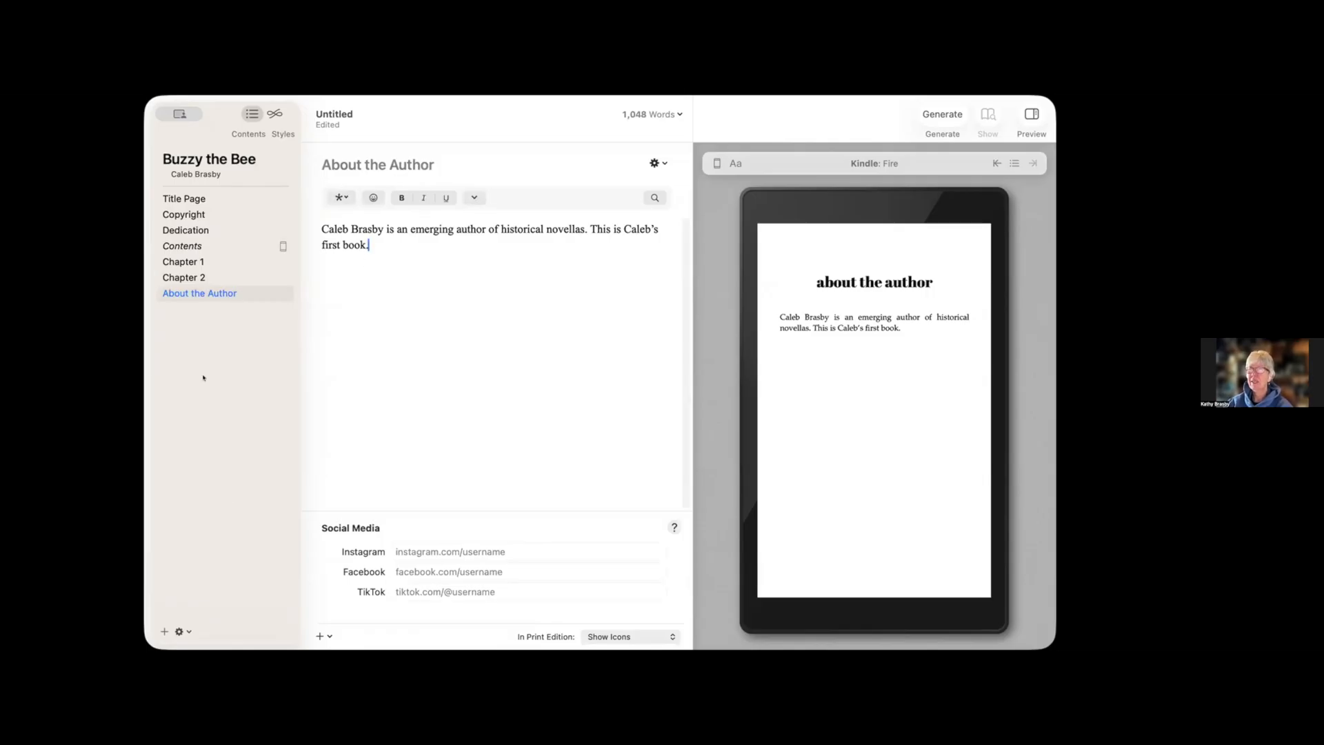
click(205, 293)
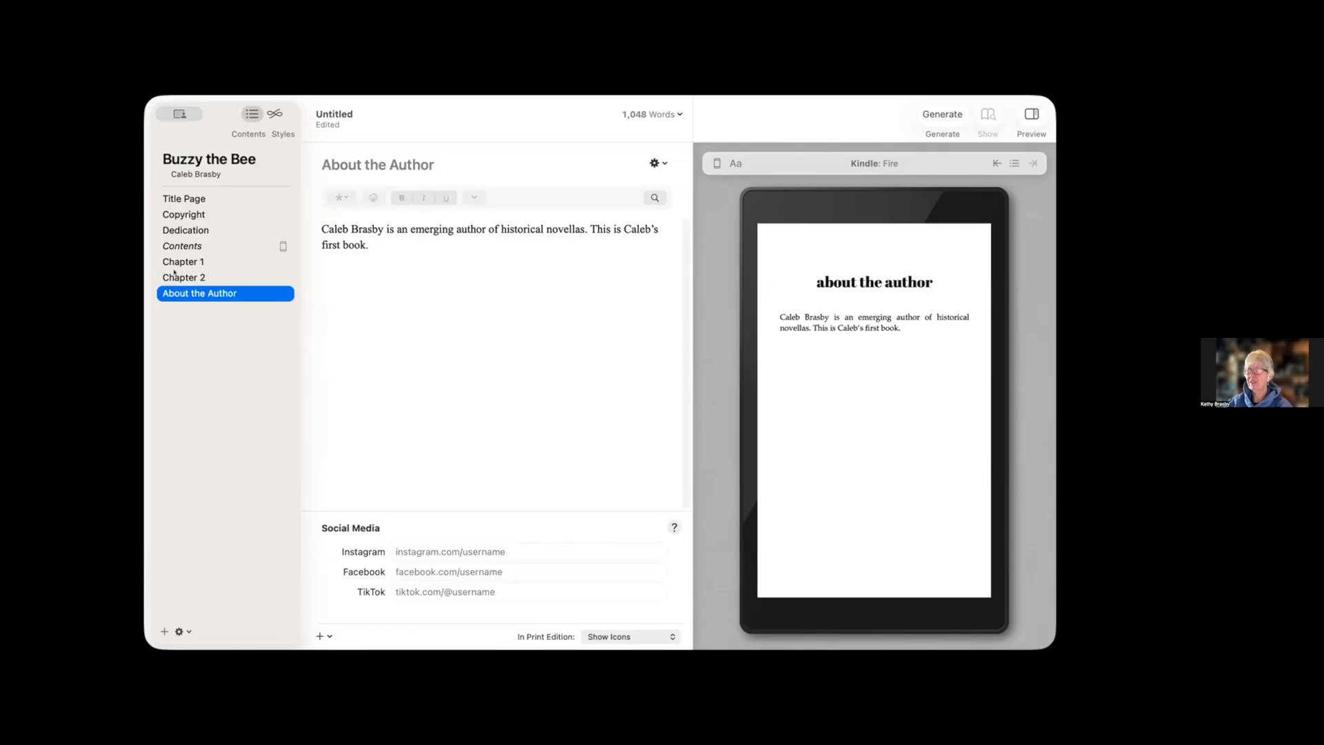
Add a Prologue, place it directly after the Title Page, and move Chapter 1 to follow it.
click(175, 277)
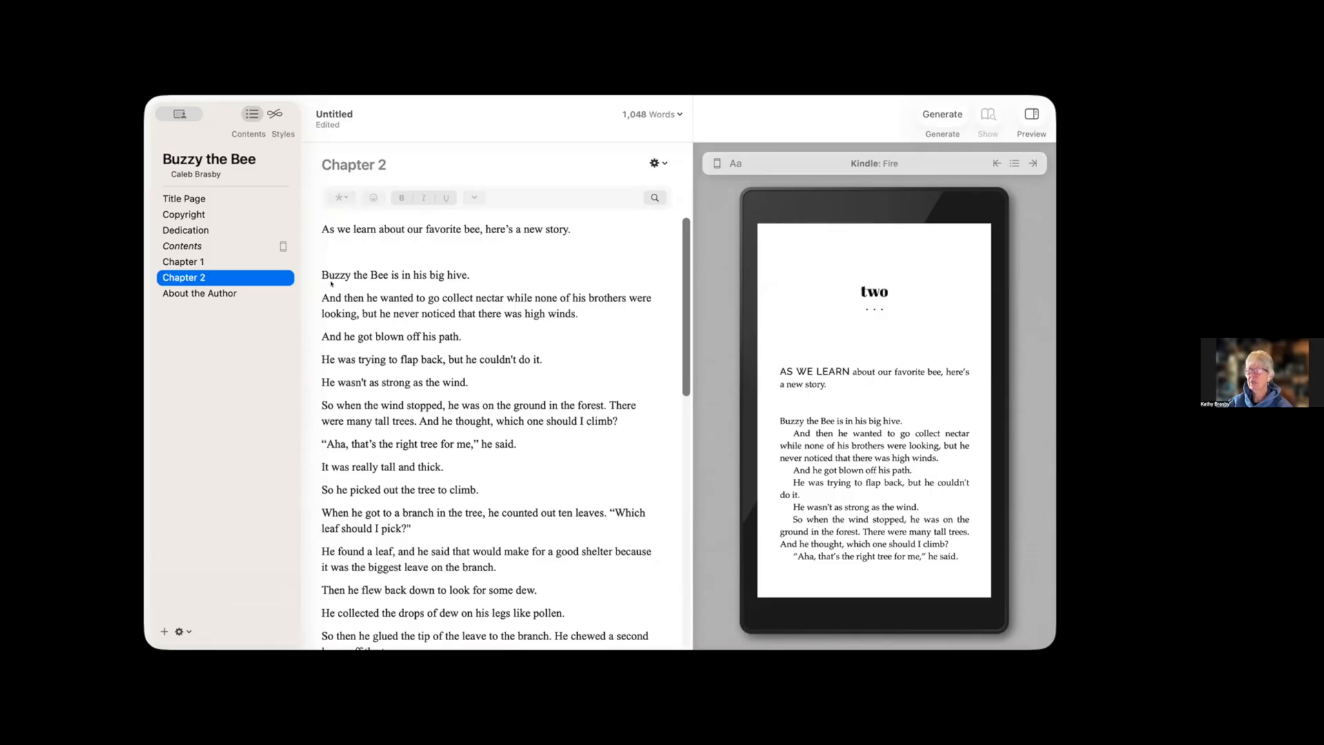
click(470, 311)
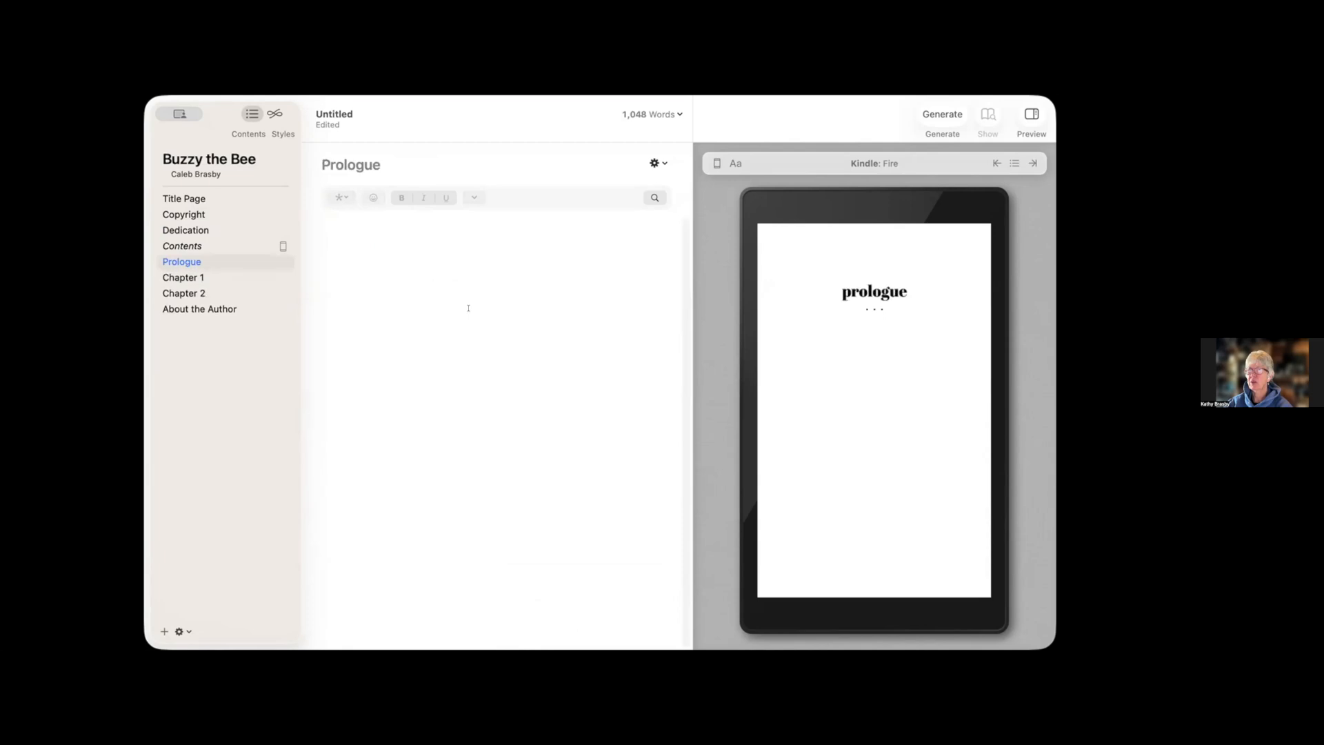
click(192, 261)
drag(192, 261, 192, 207)
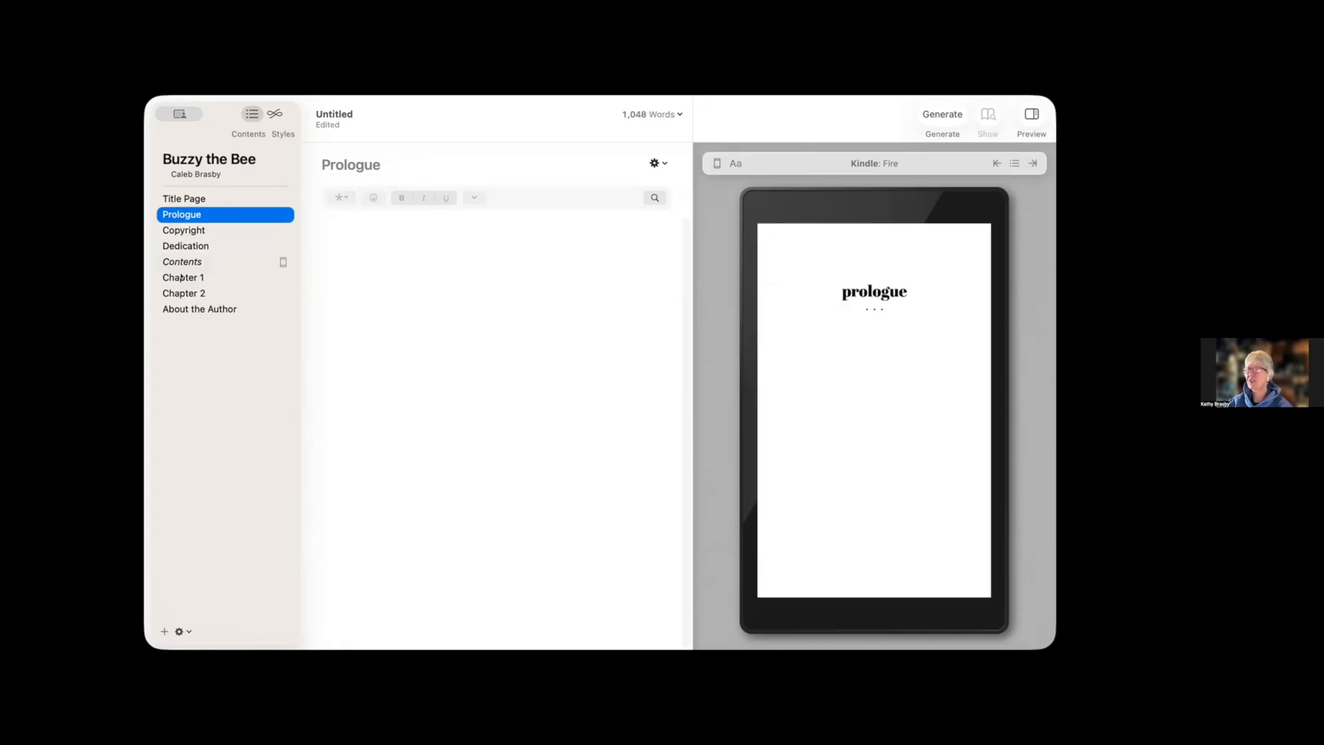
drag(181, 278, 197, 228)
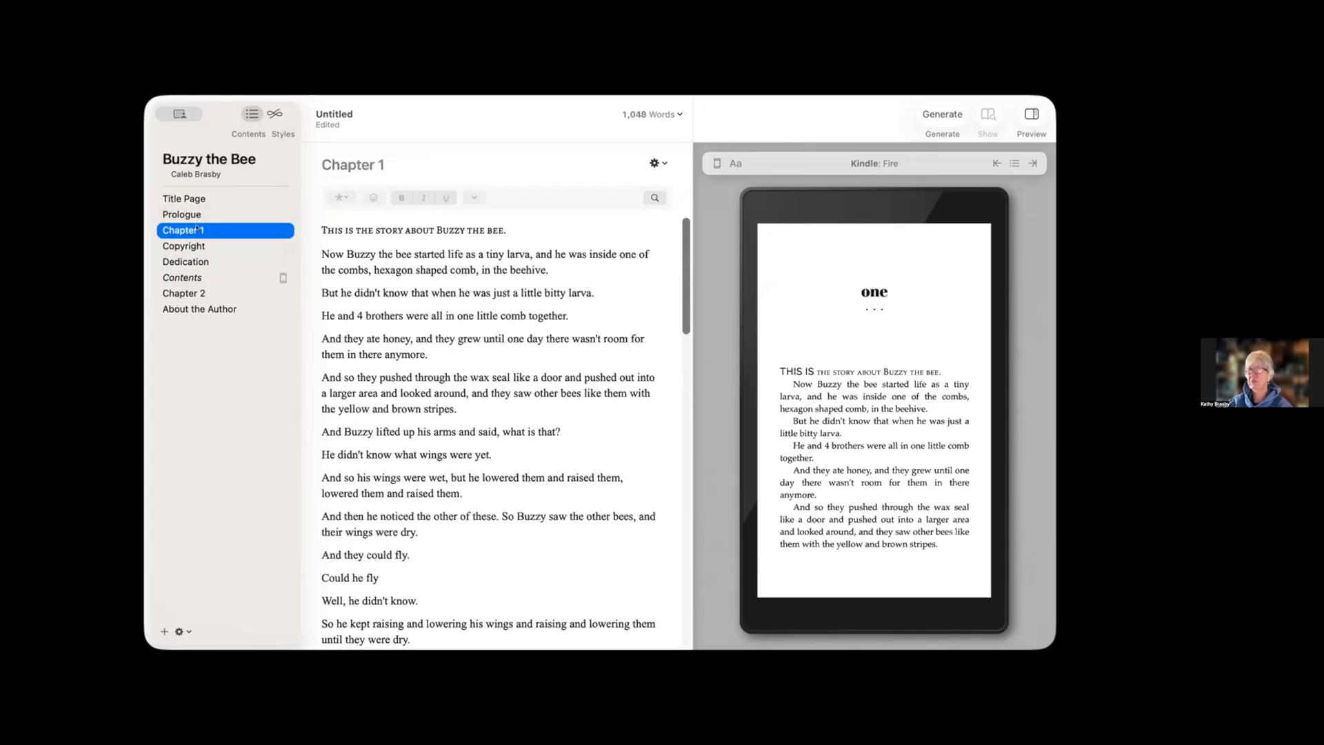
Rename Chapter 1 as Buzzy 1.
click(388, 159)
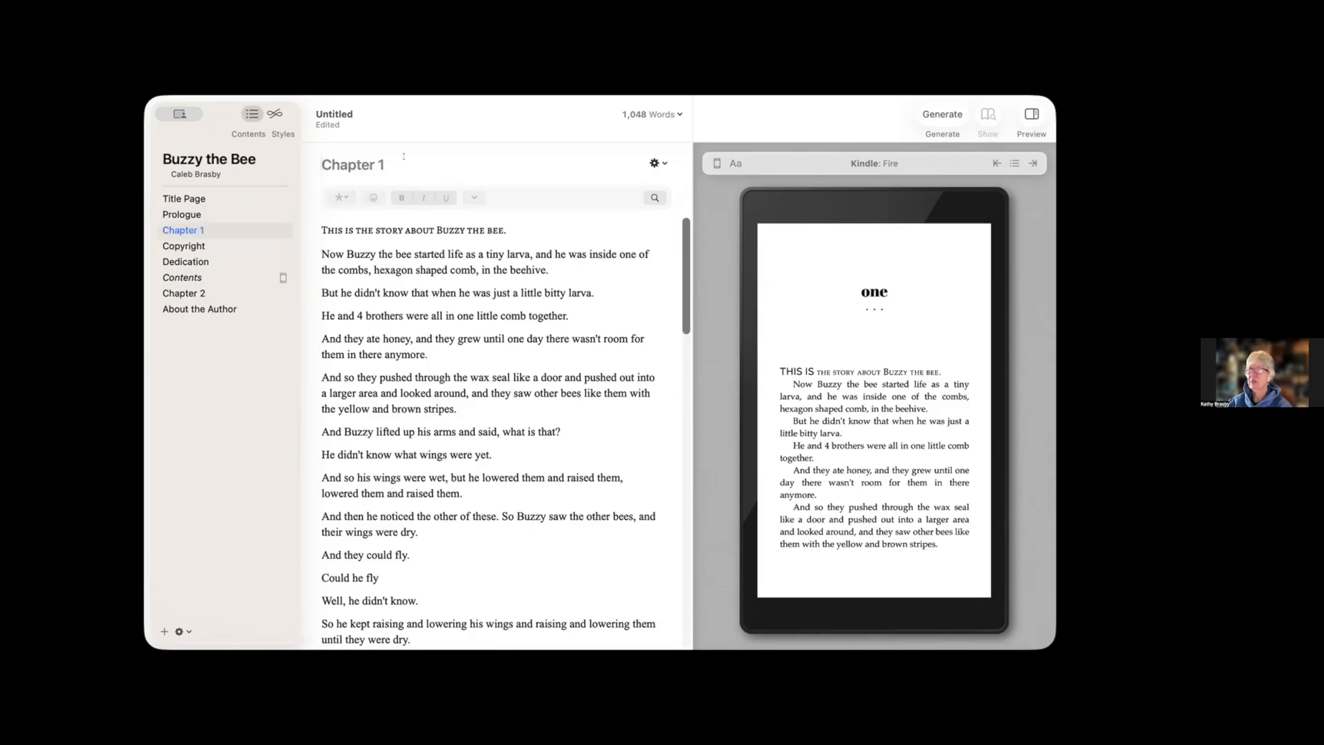
text(Buzzy 1)
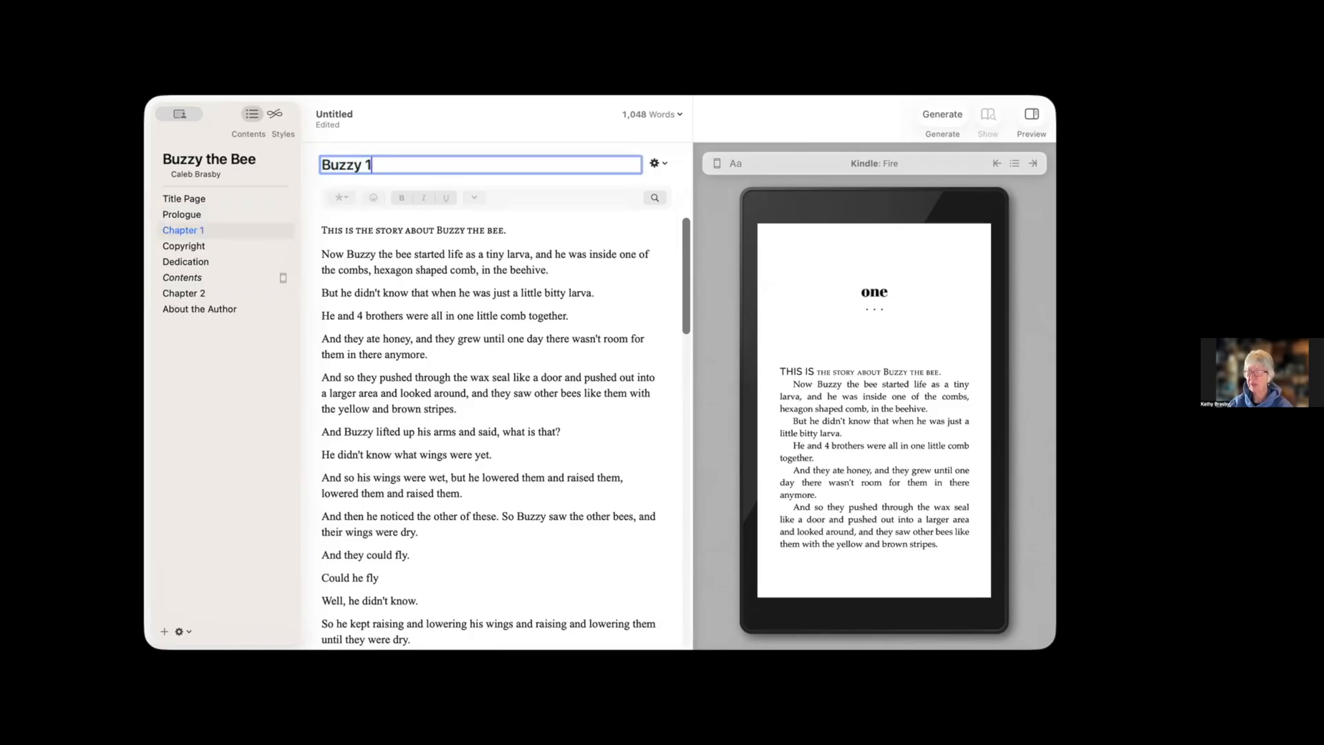
key(Return)
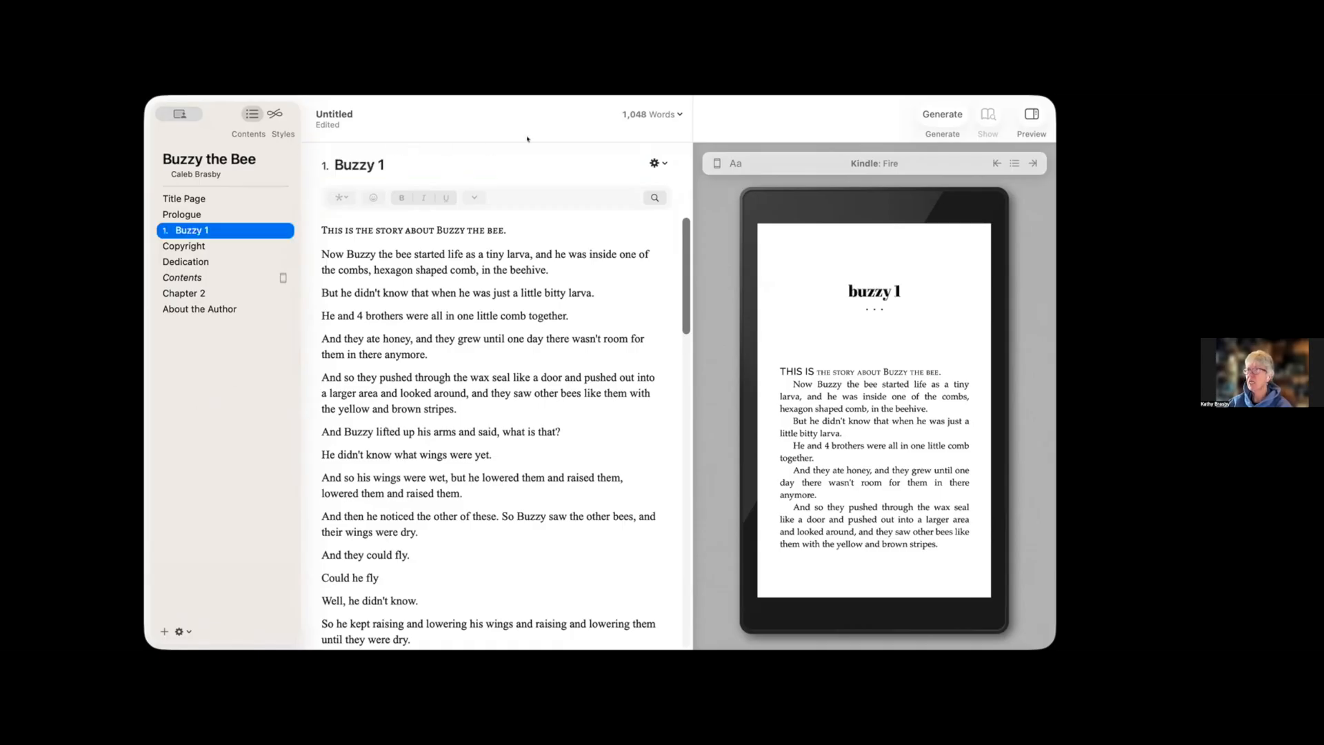
click(655, 163)
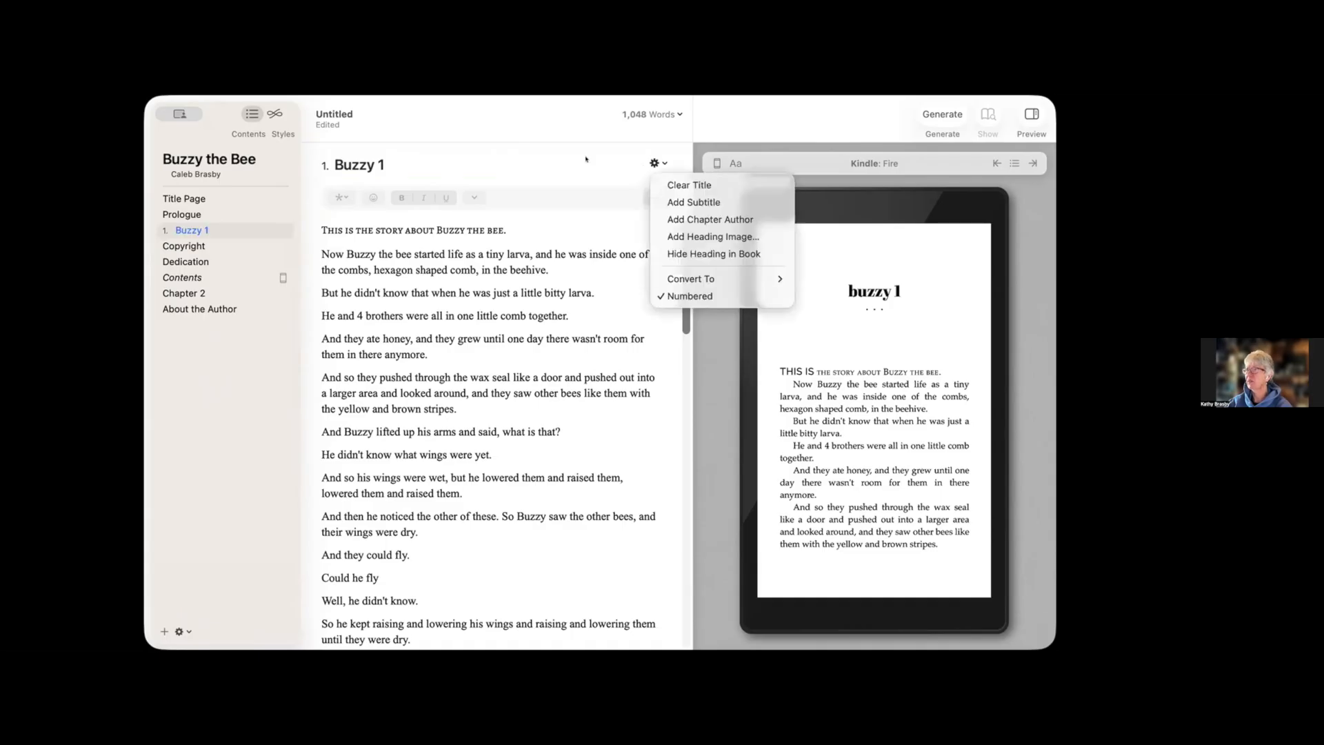
click(673, 160)
click(659, 163)
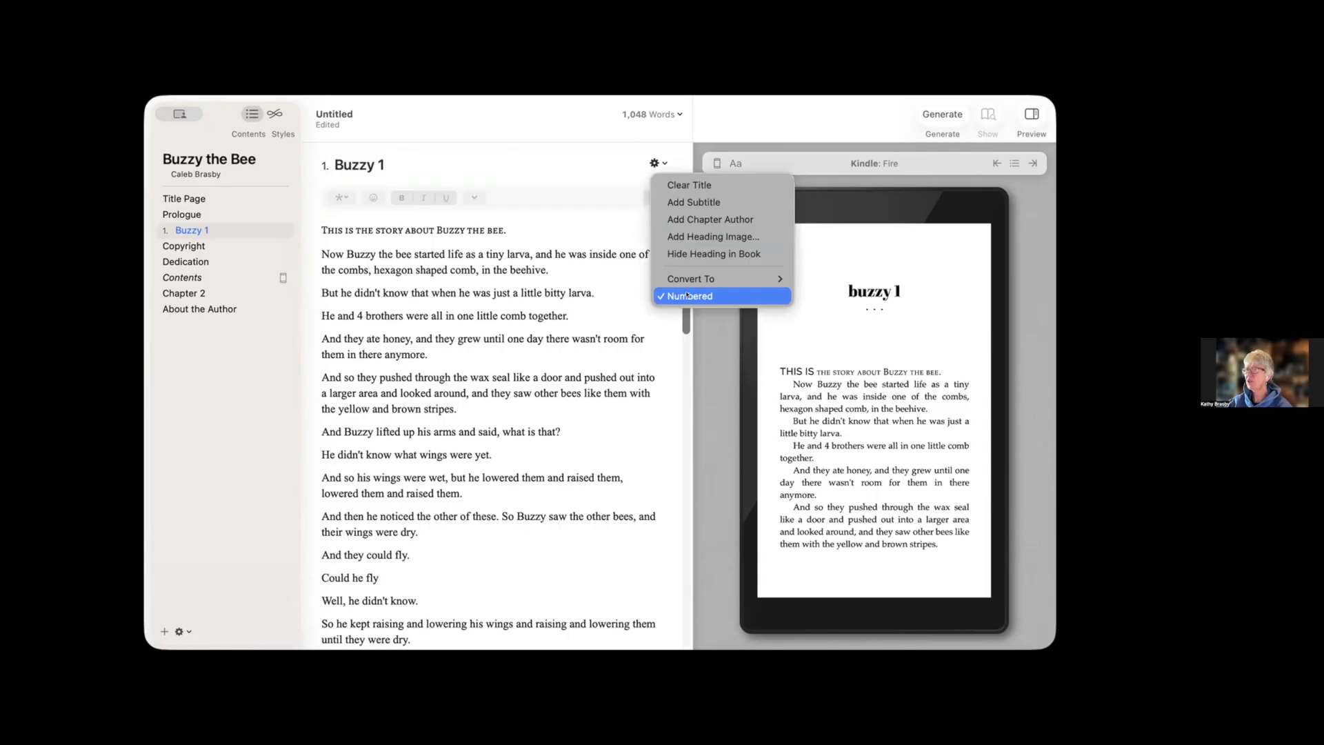
click(663, 291)
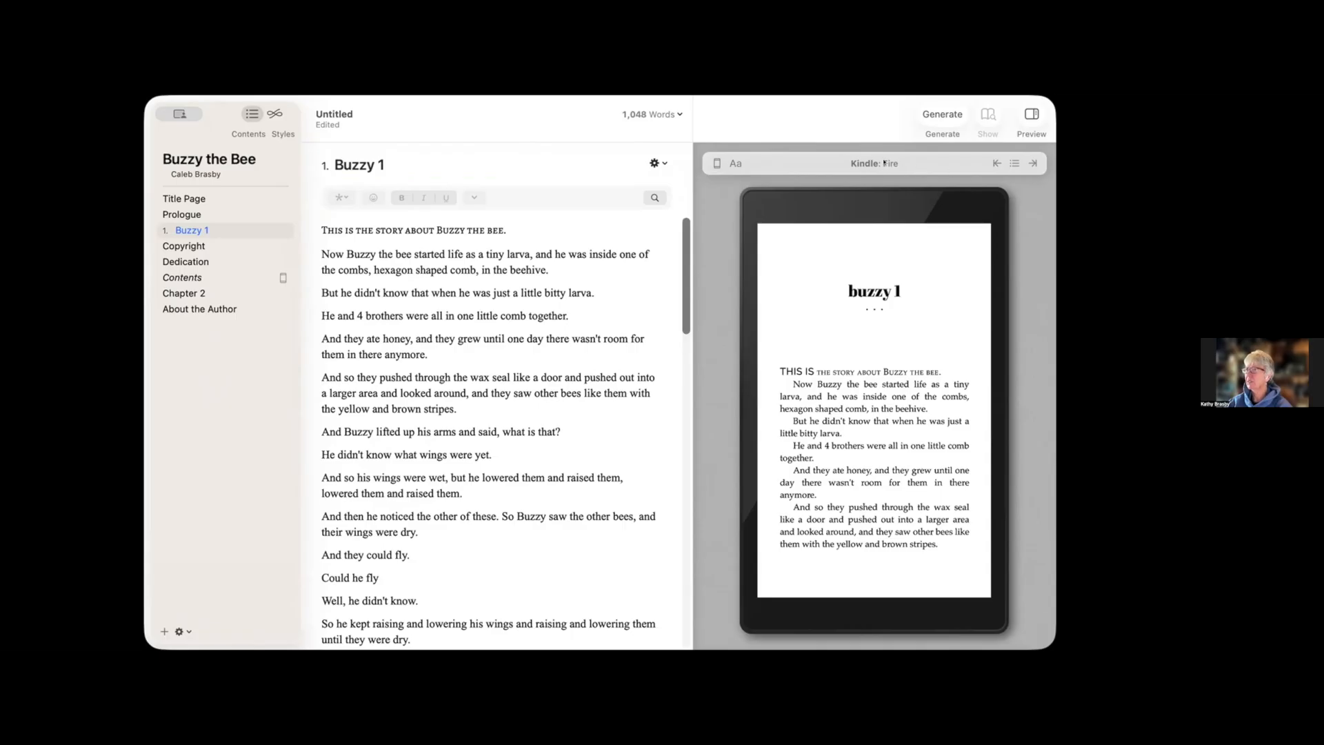
Preview the book as Apple Books iPad, Kobo Clara and Print editions, and check the Prologue and first chapter in print.
click(711, 162)
click(698, 251)
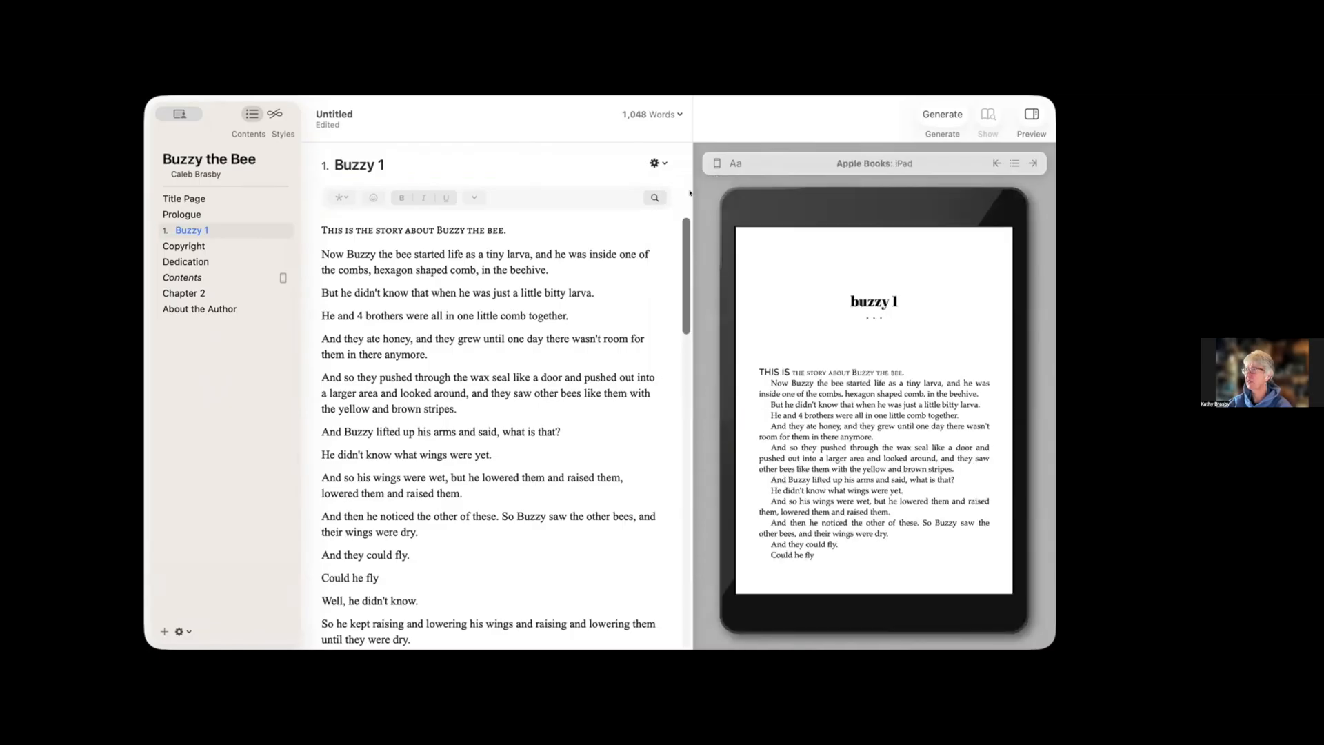
click(716, 163)
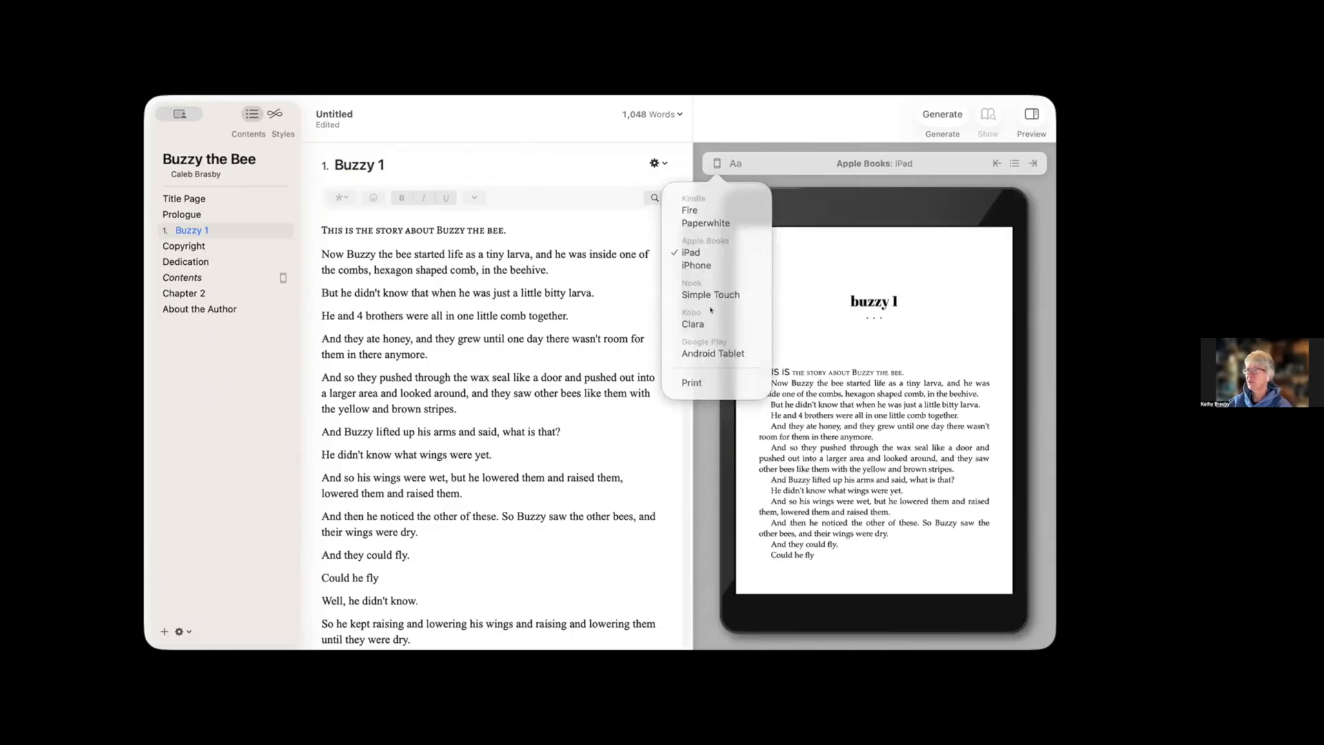
click(691, 323)
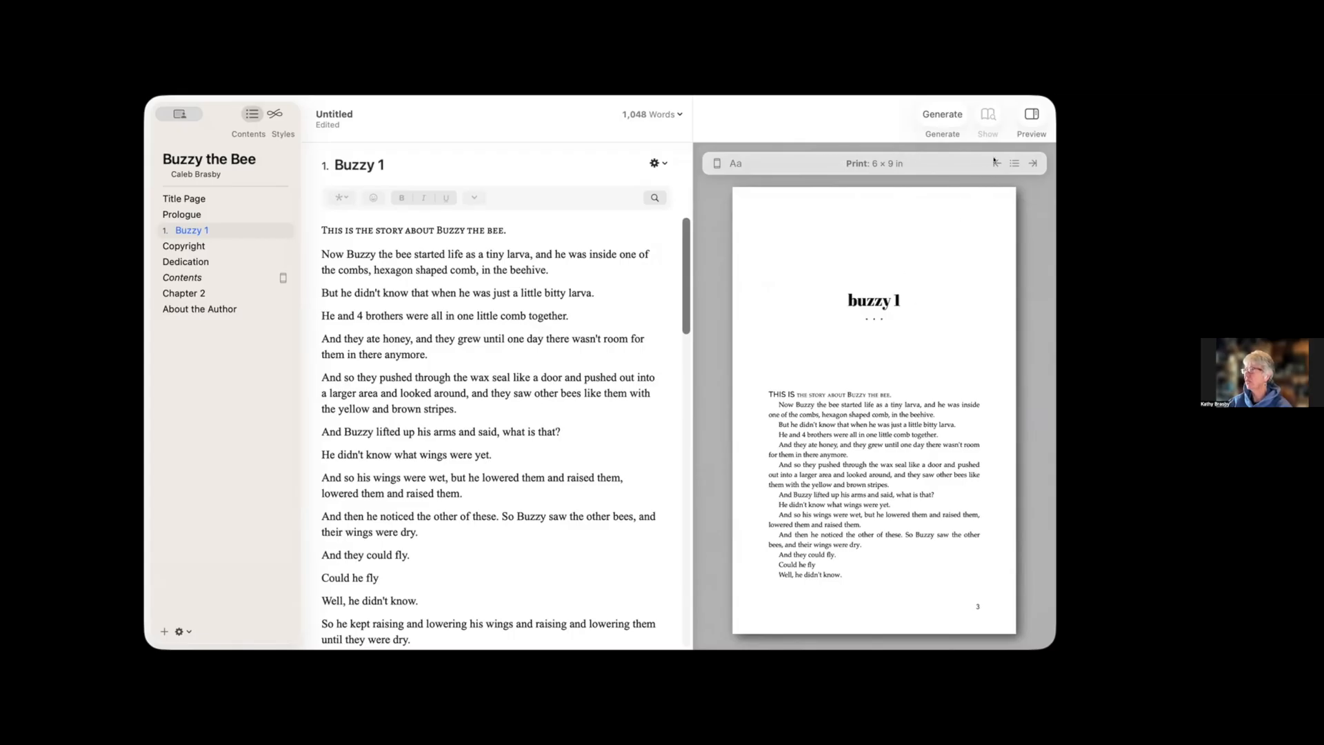
click(996, 163)
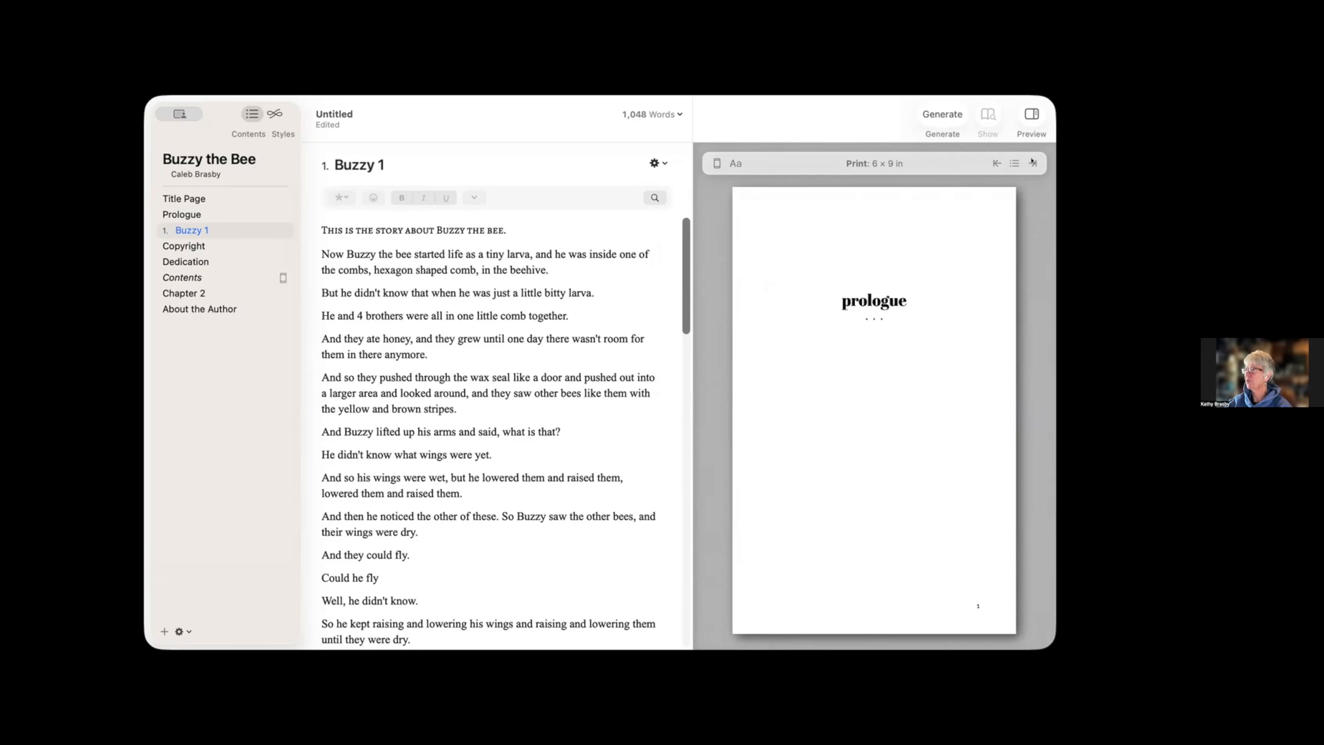
click(1011, 161)
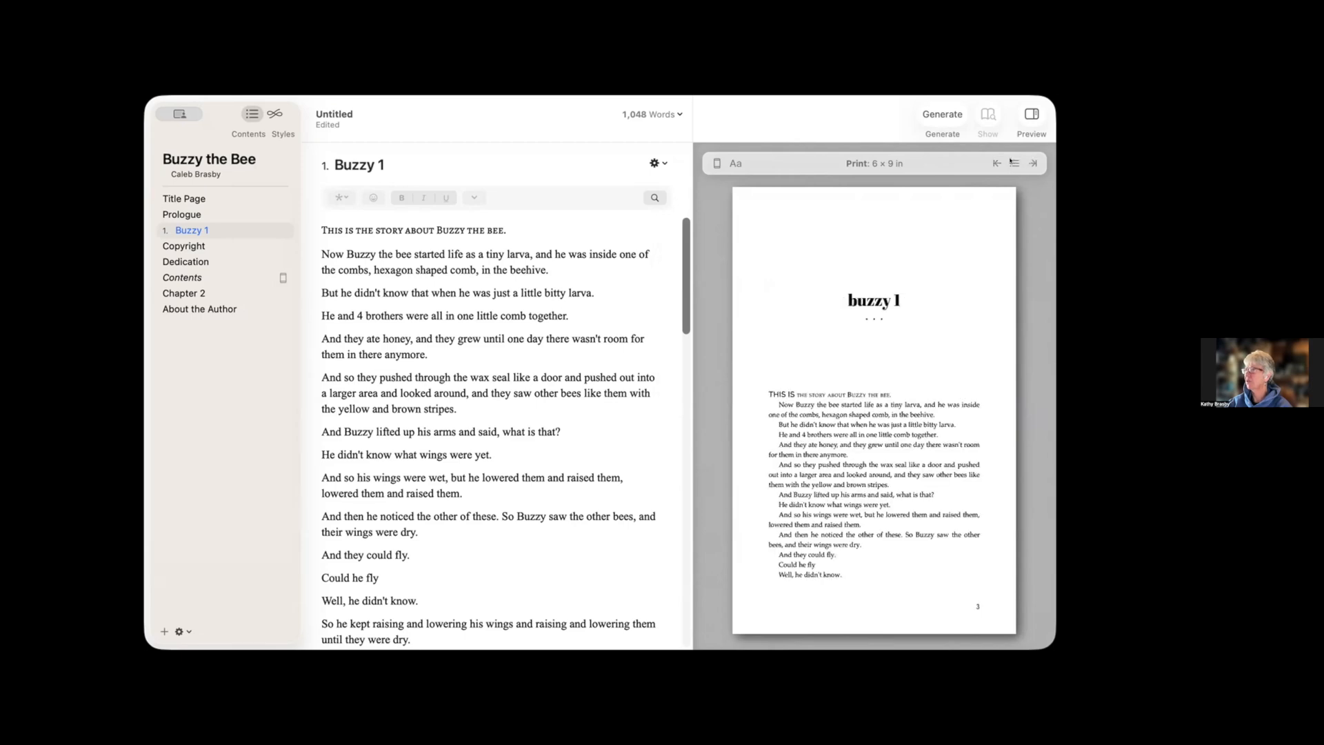
click(1013, 162)
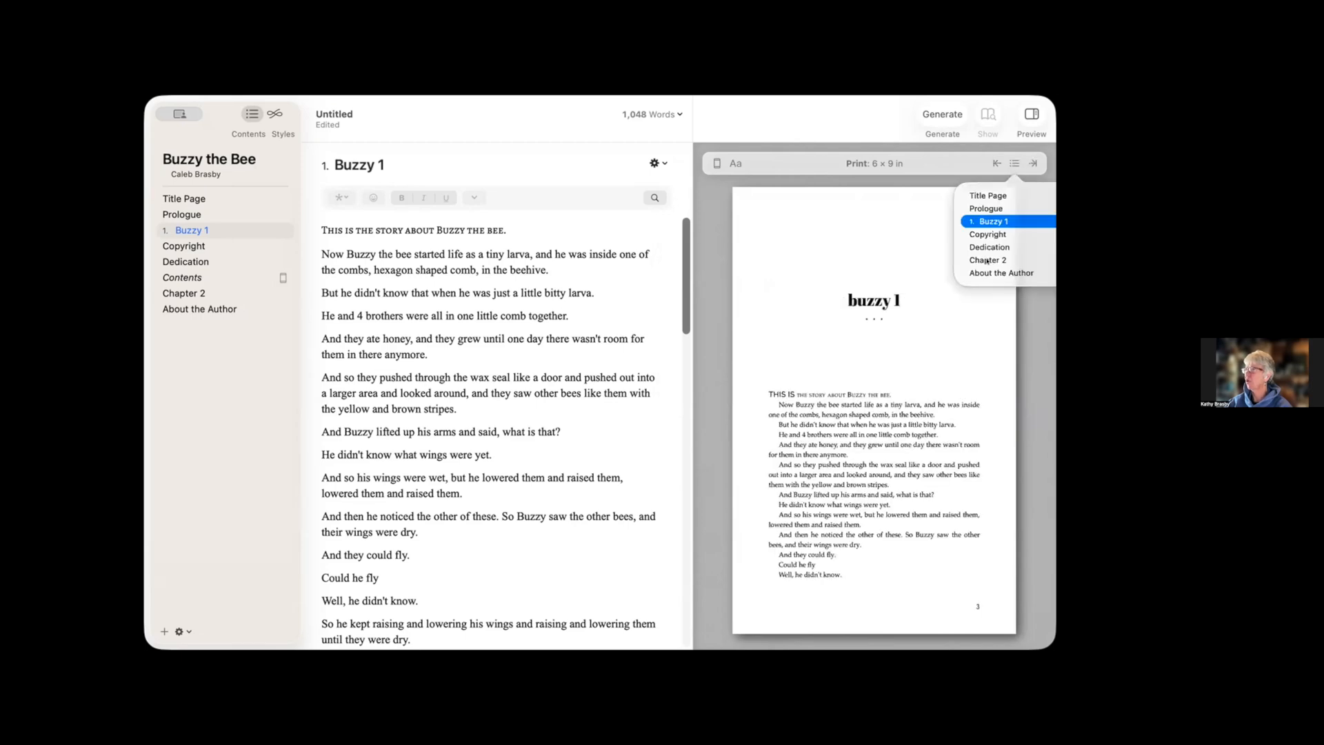
click(884, 229)
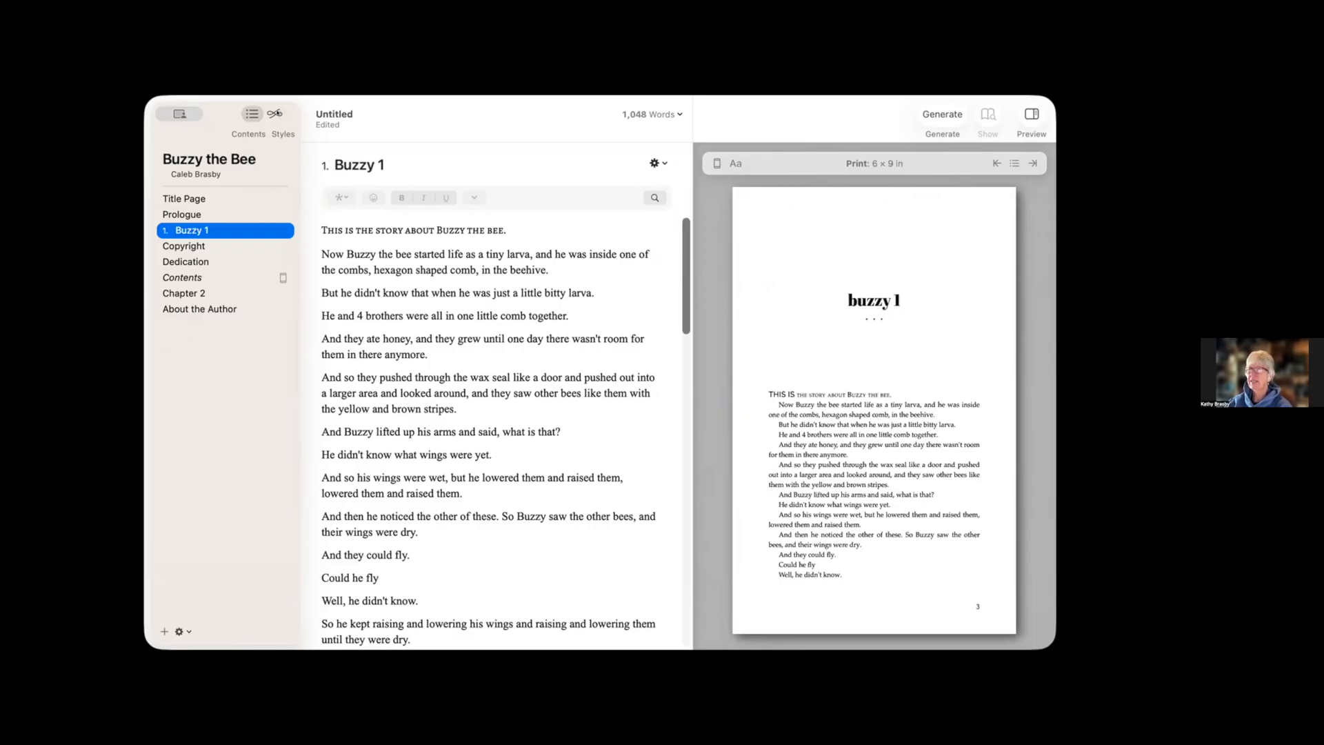
Apply the Edgewood serif style to the book.
click(274, 113)
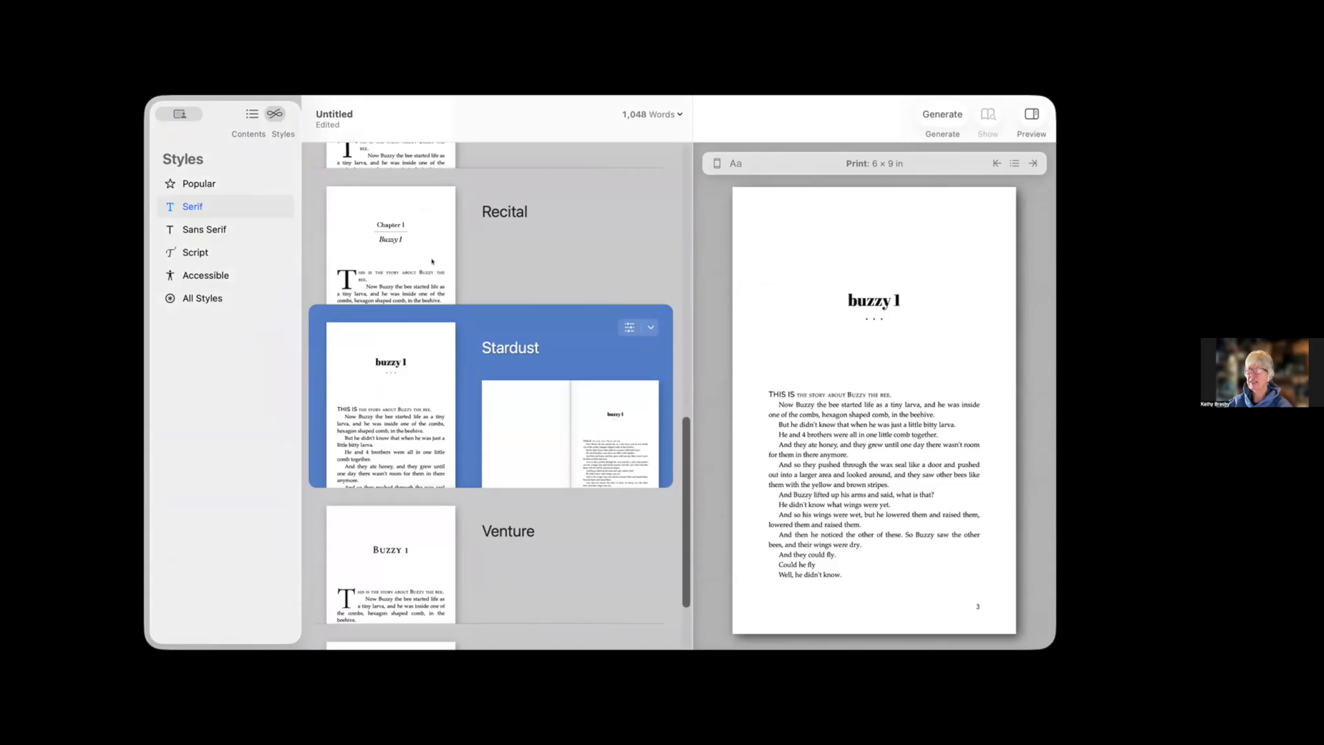
scroll(432, 261, up, 8)
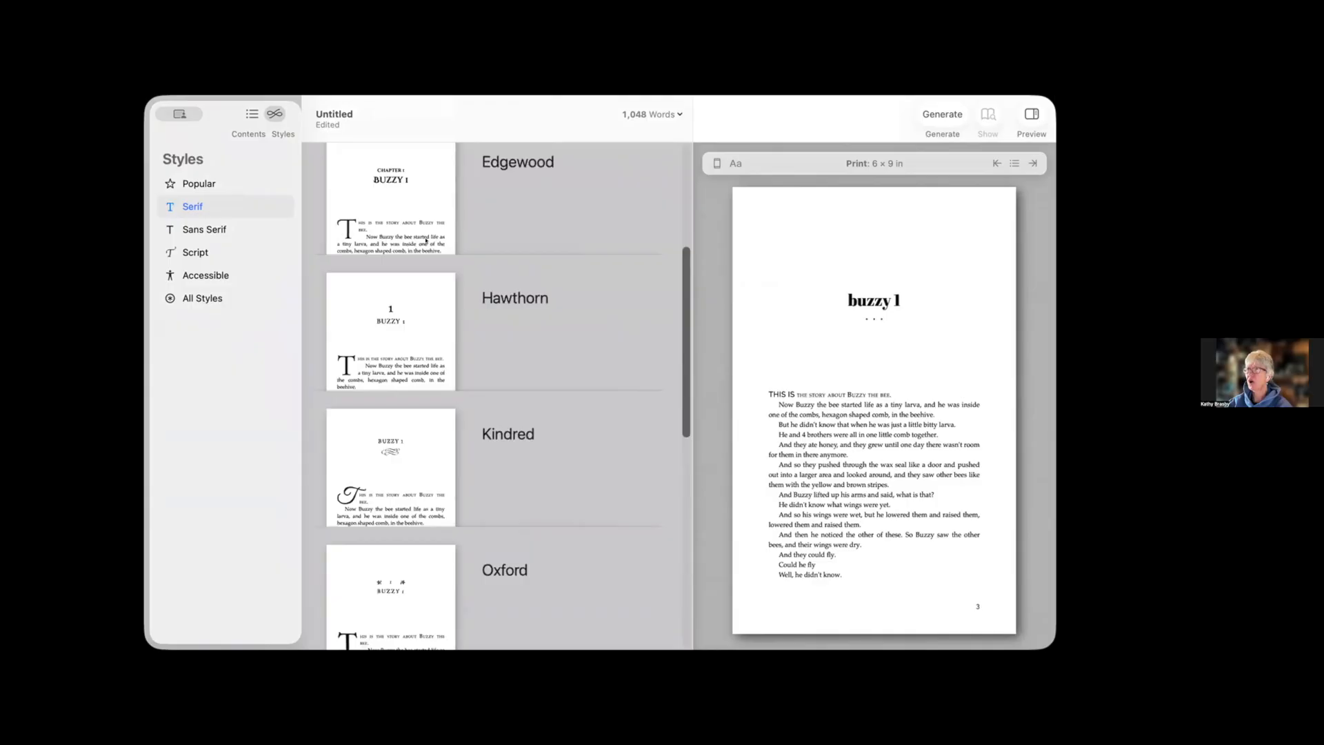
click(401, 214)
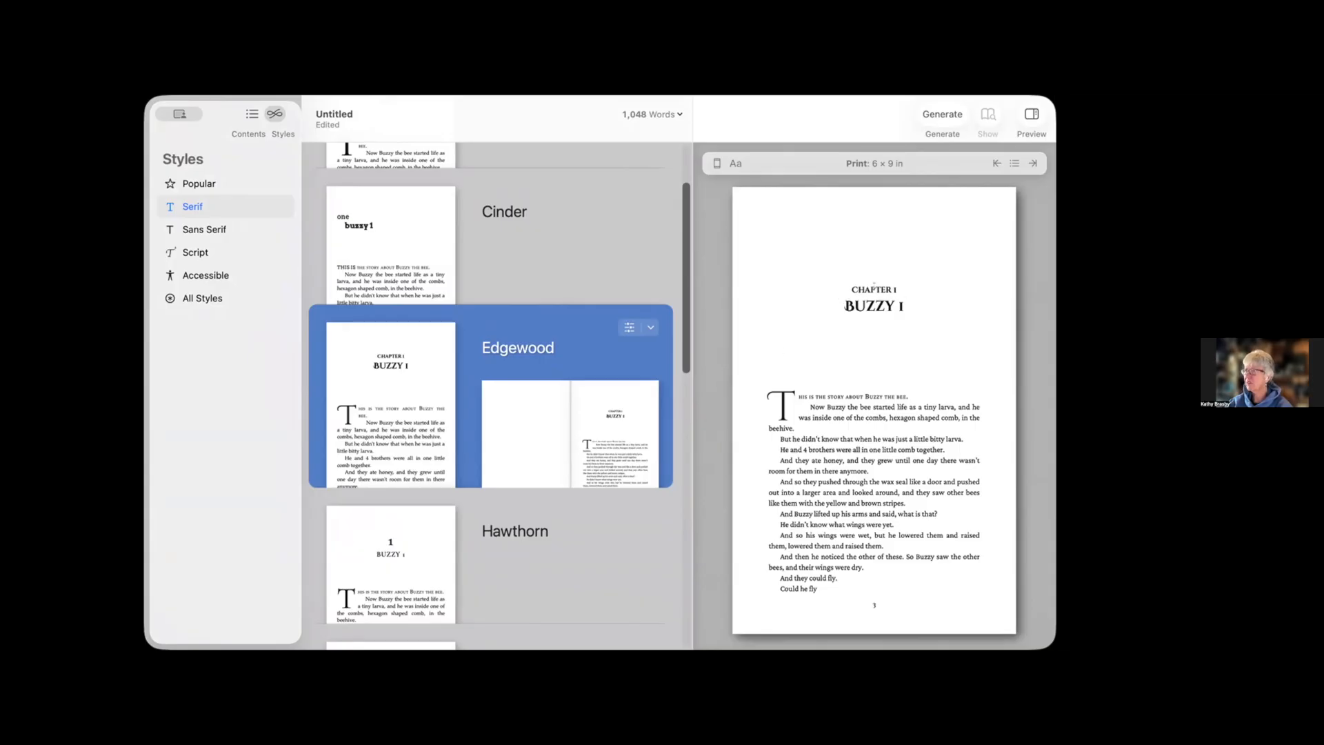
Turn off chapter numbering for the Buzzy 1 chapter.
click(250, 115)
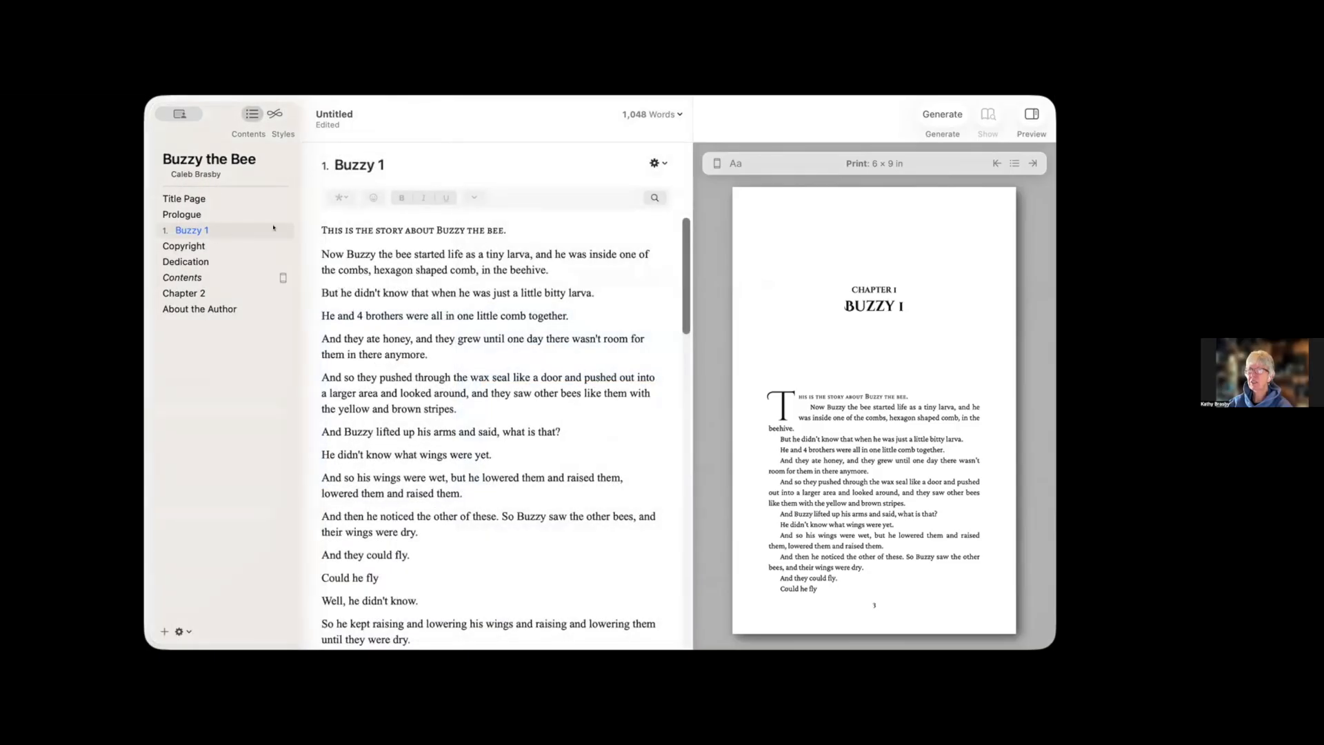
click(253, 228)
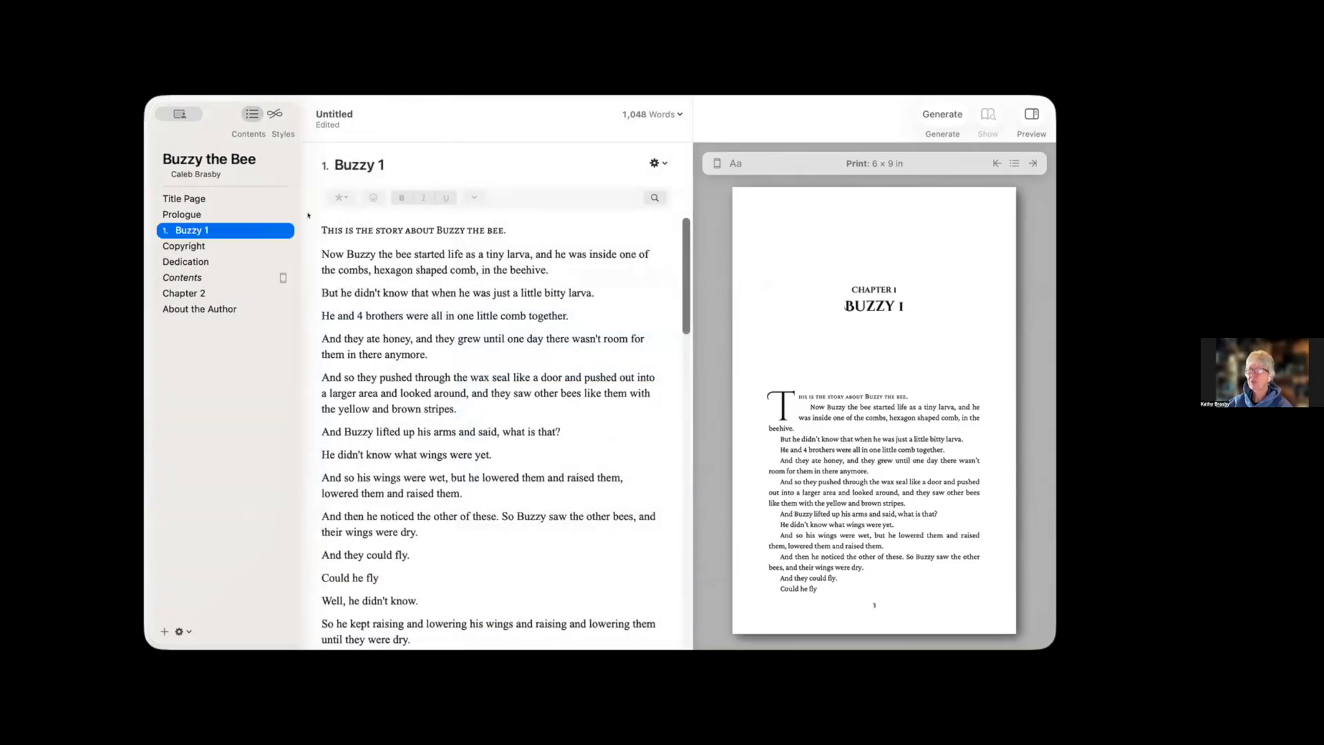
click(664, 162)
click(687, 296)
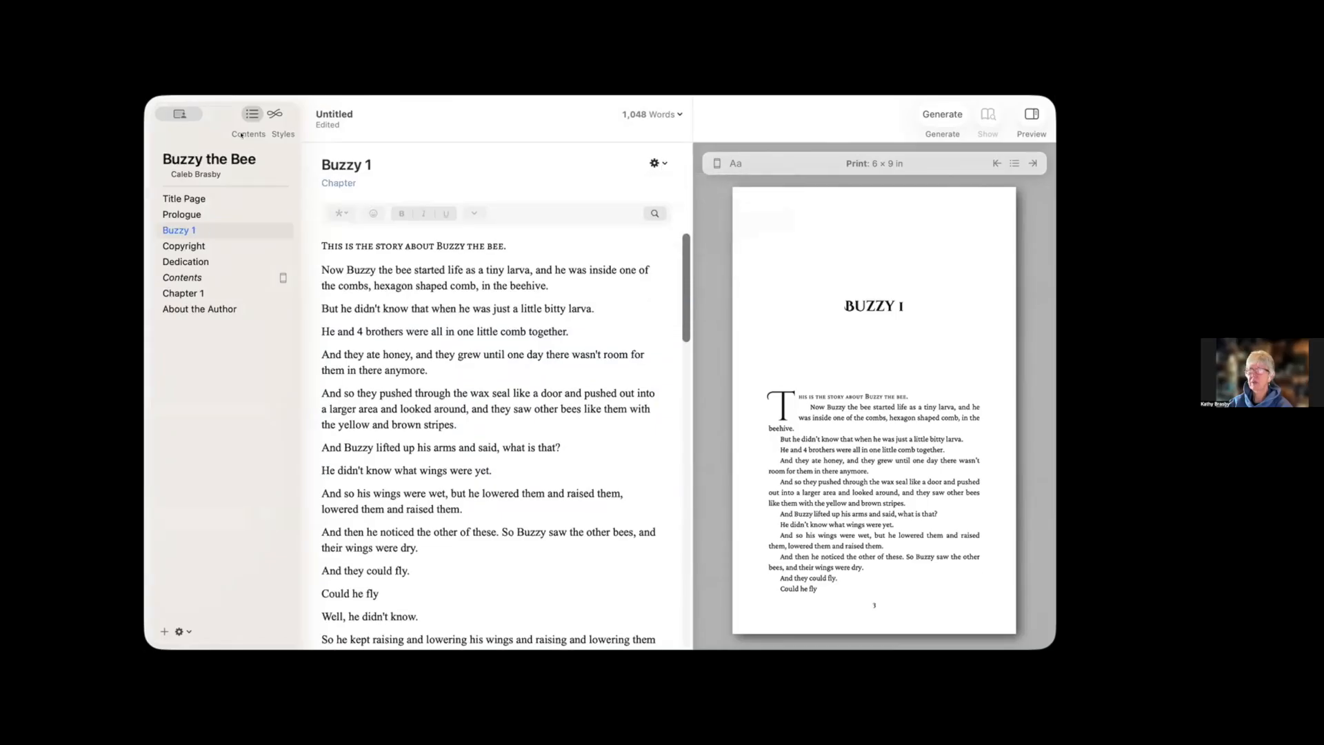
Configure the Edgewood style's Heading to use the third variation, with the lighter chapter title.
click(275, 113)
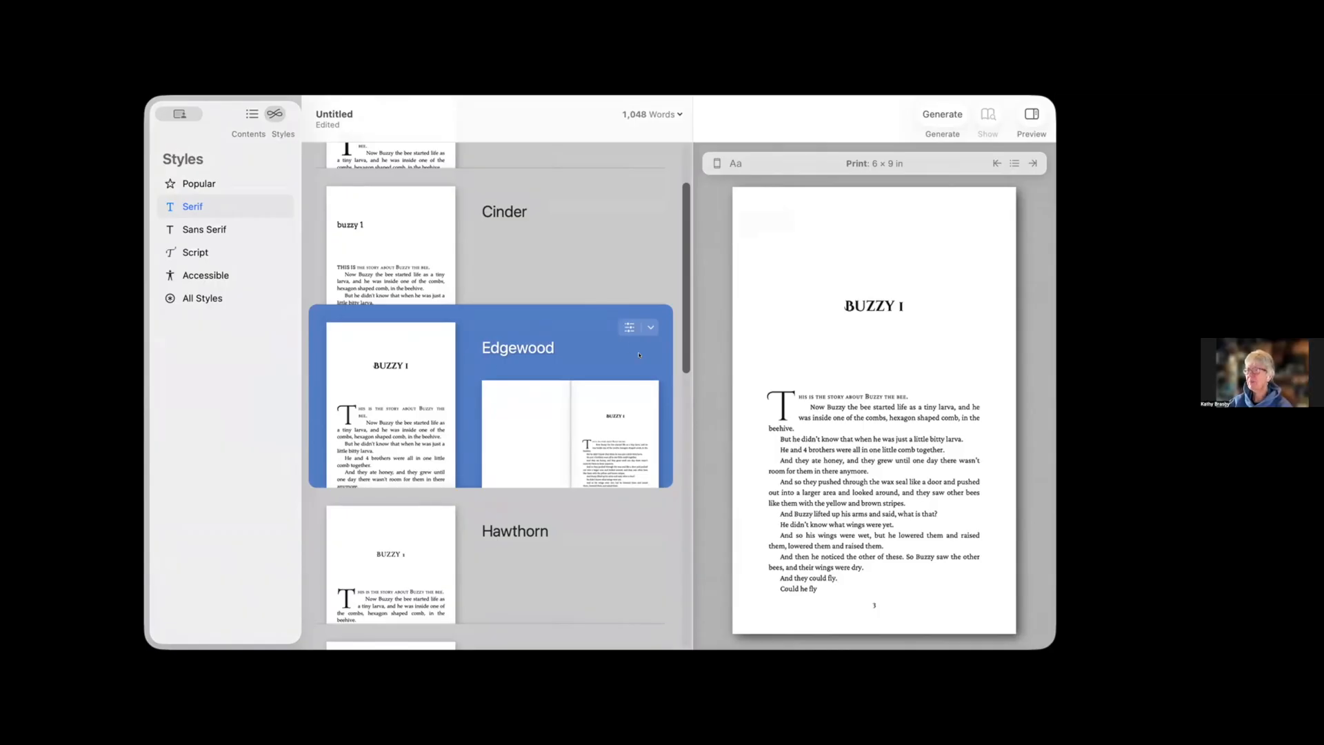
click(621, 329)
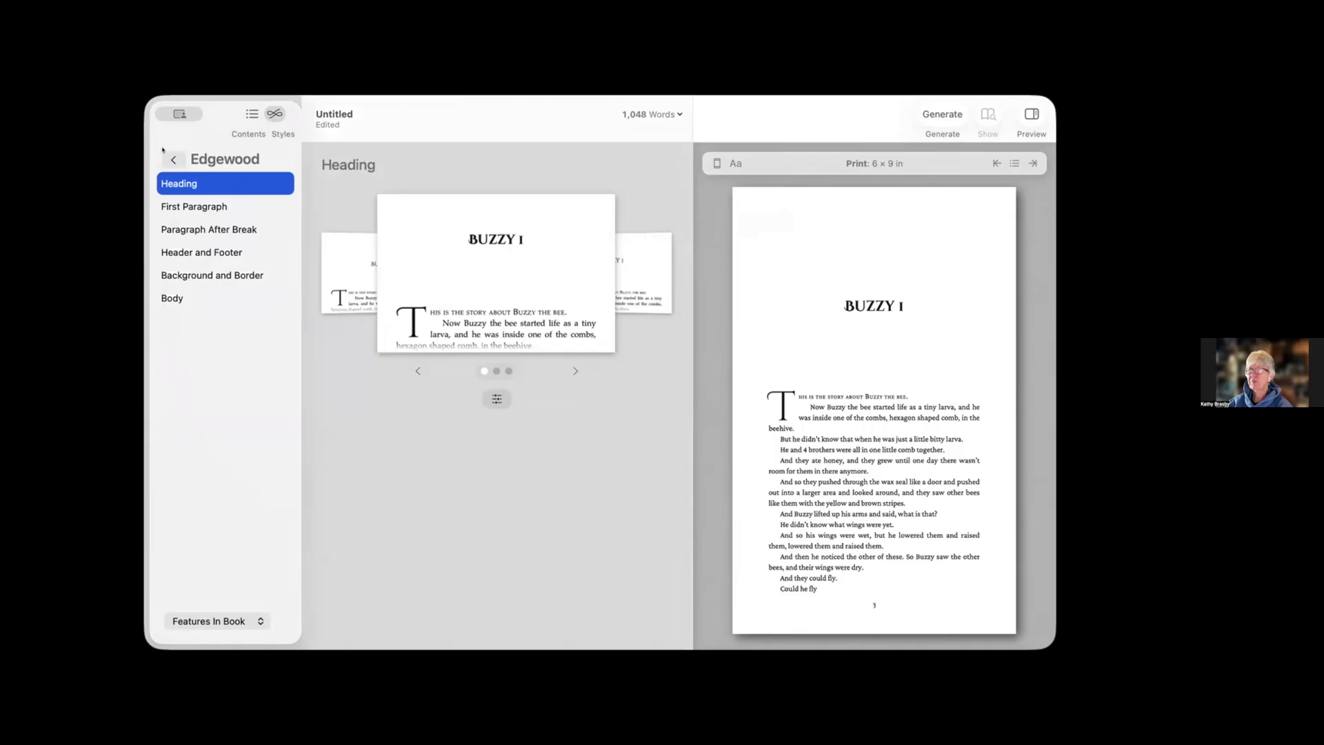
click(173, 160)
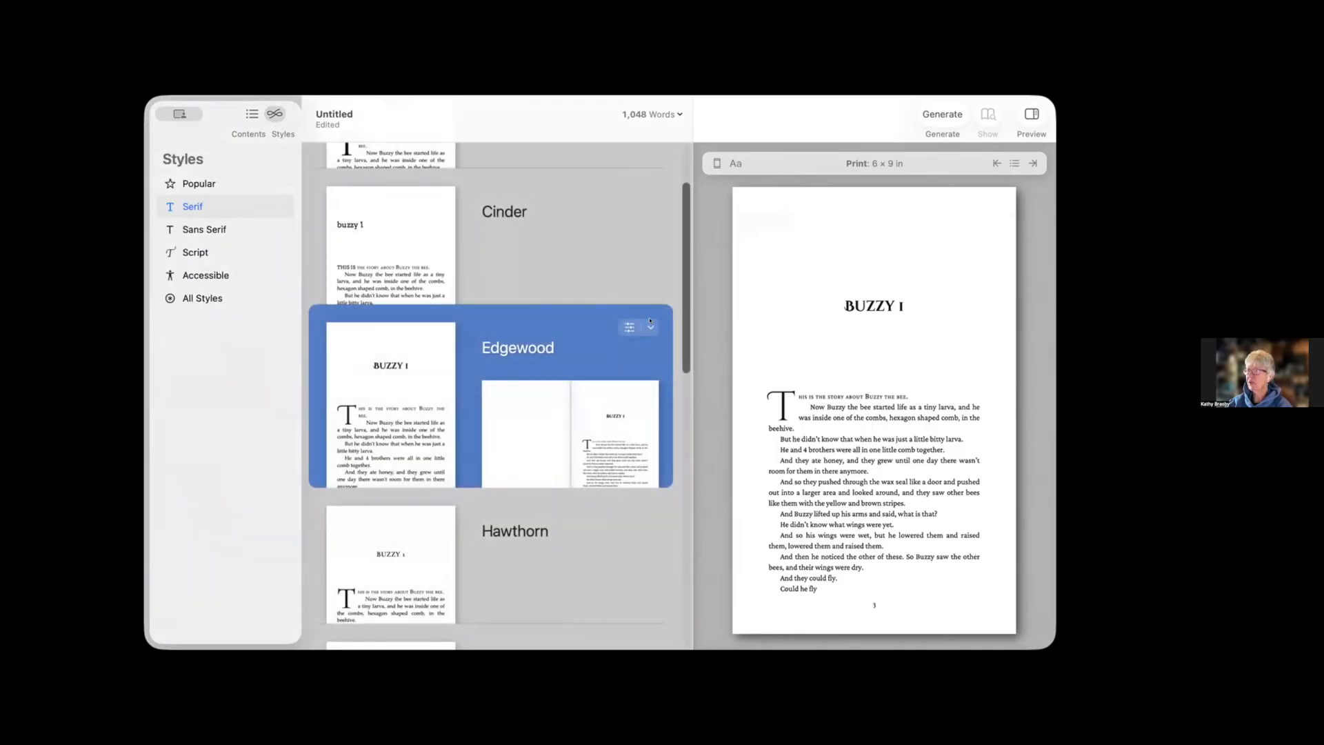
click(651, 325)
mouse_move(710, 349)
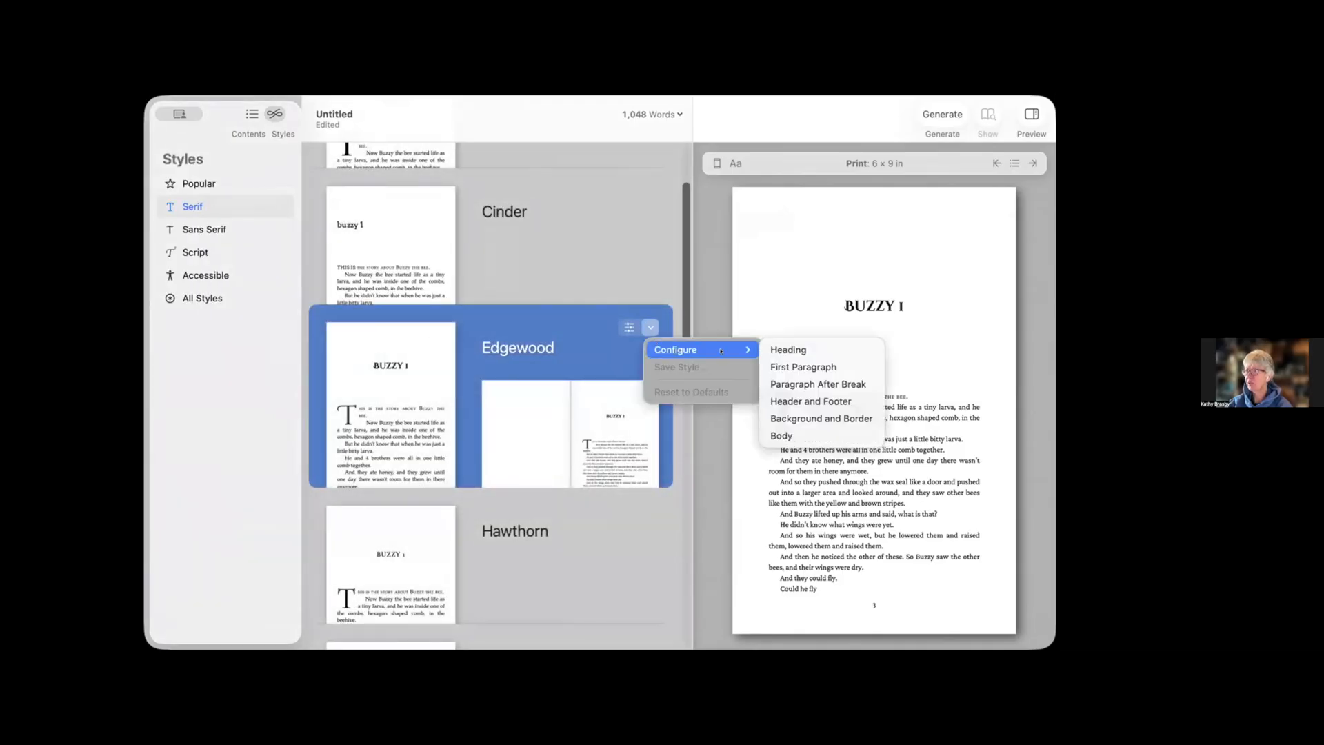
click(771, 351)
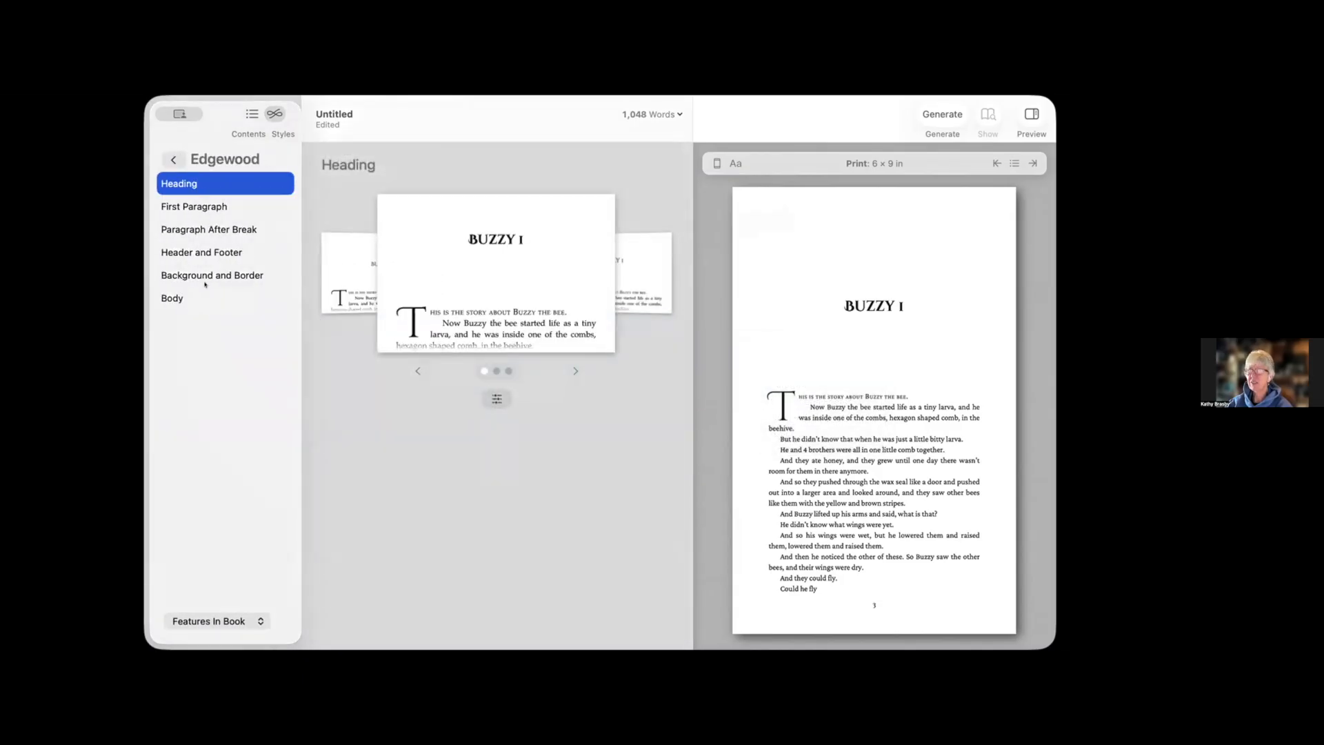
click(575, 370)
click(574, 371)
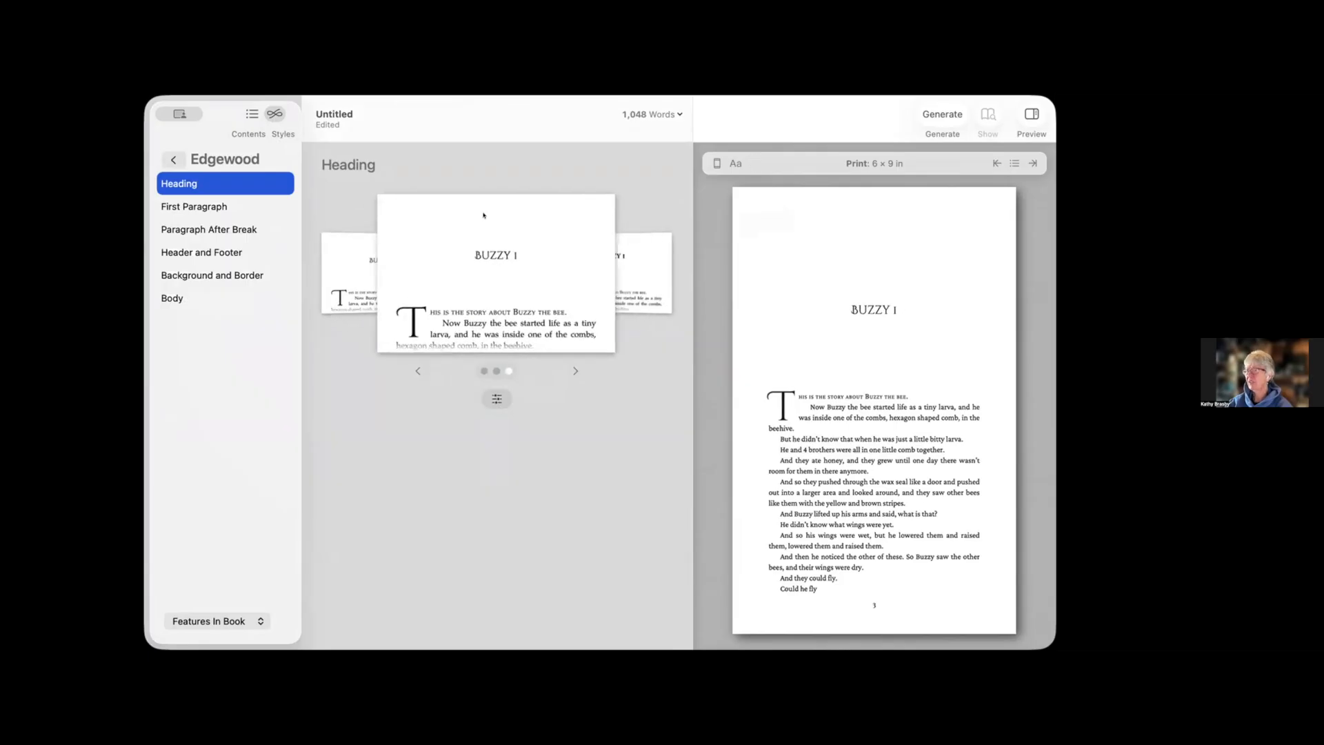
Set the Edgewood heading to the smallest heading size with chapter numbers as One, Two, ..., keeping the text size after trying a larger one.
click(497, 399)
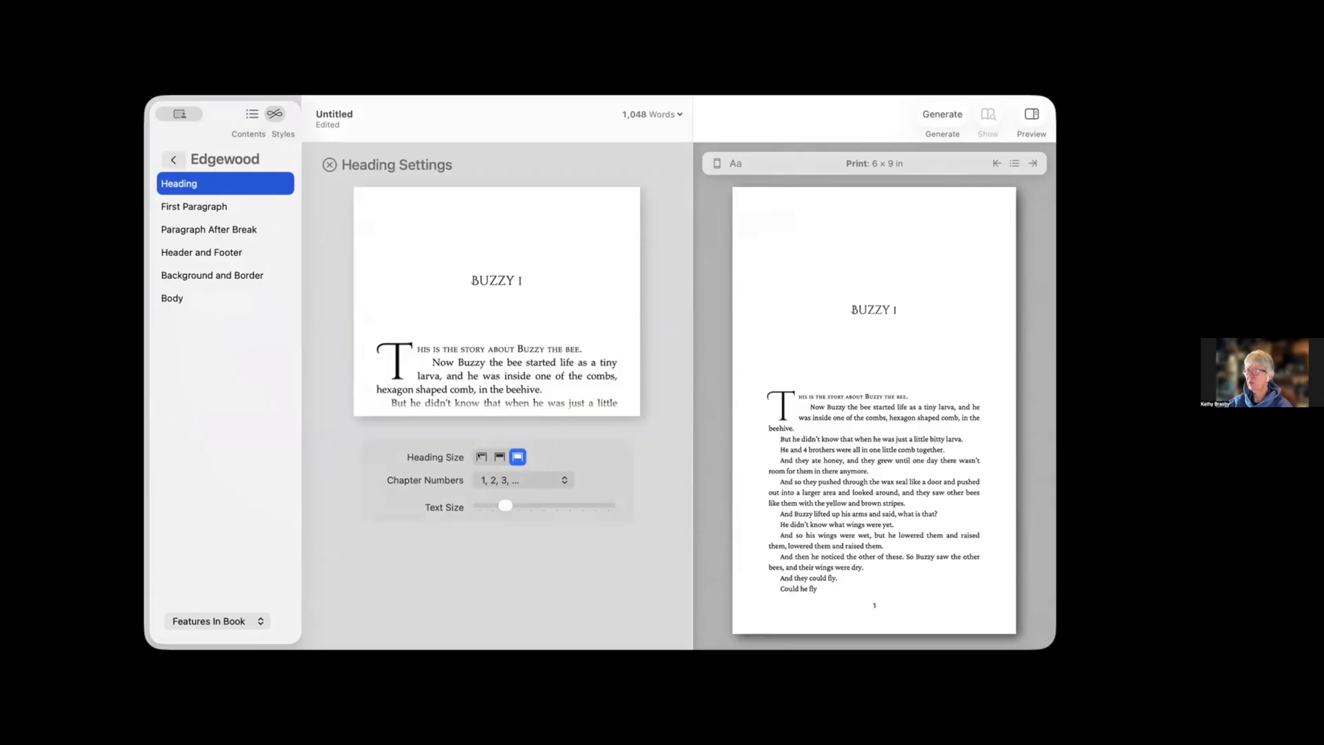
click(480, 457)
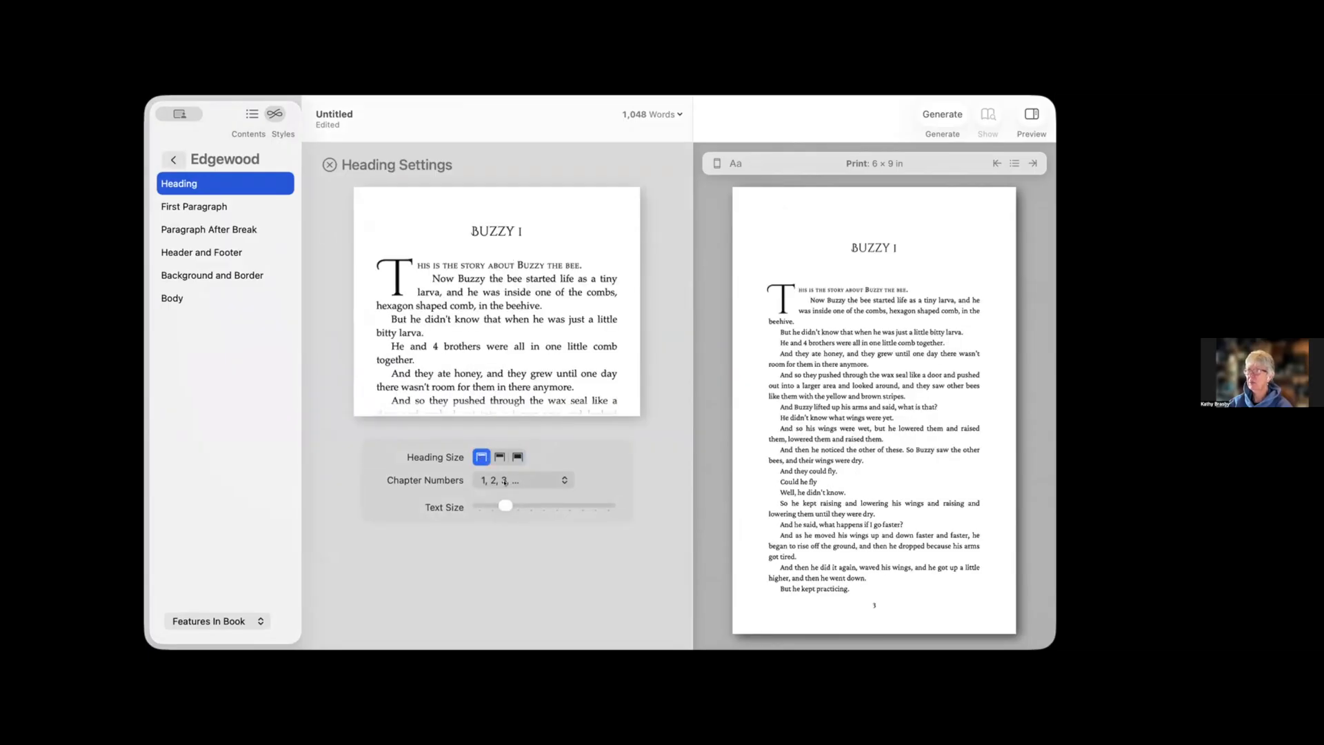
click(560, 480)
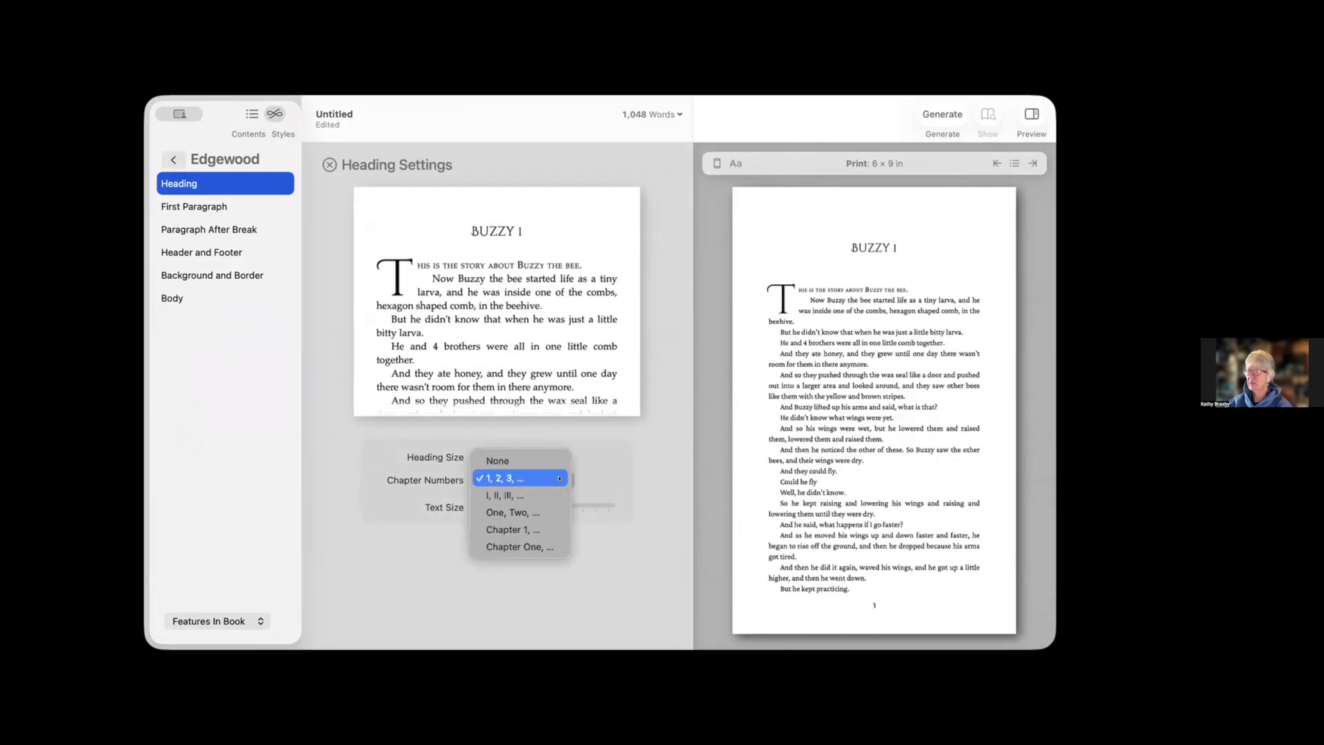
click(524, 514)
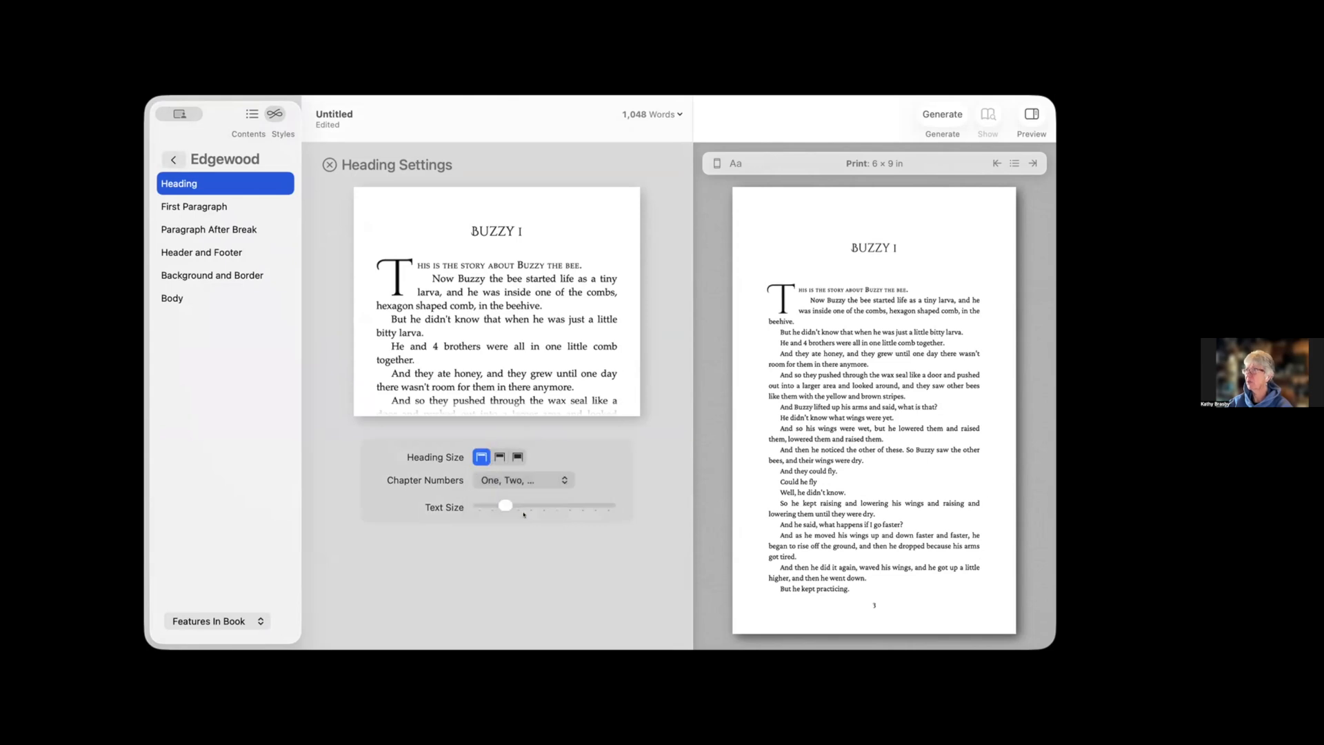
mouse_move(504, 504)
mouse_down()
mouse_move(556, 505)
mouse_move(486, 505)
mouse_move(505, 504)
mouse_up()
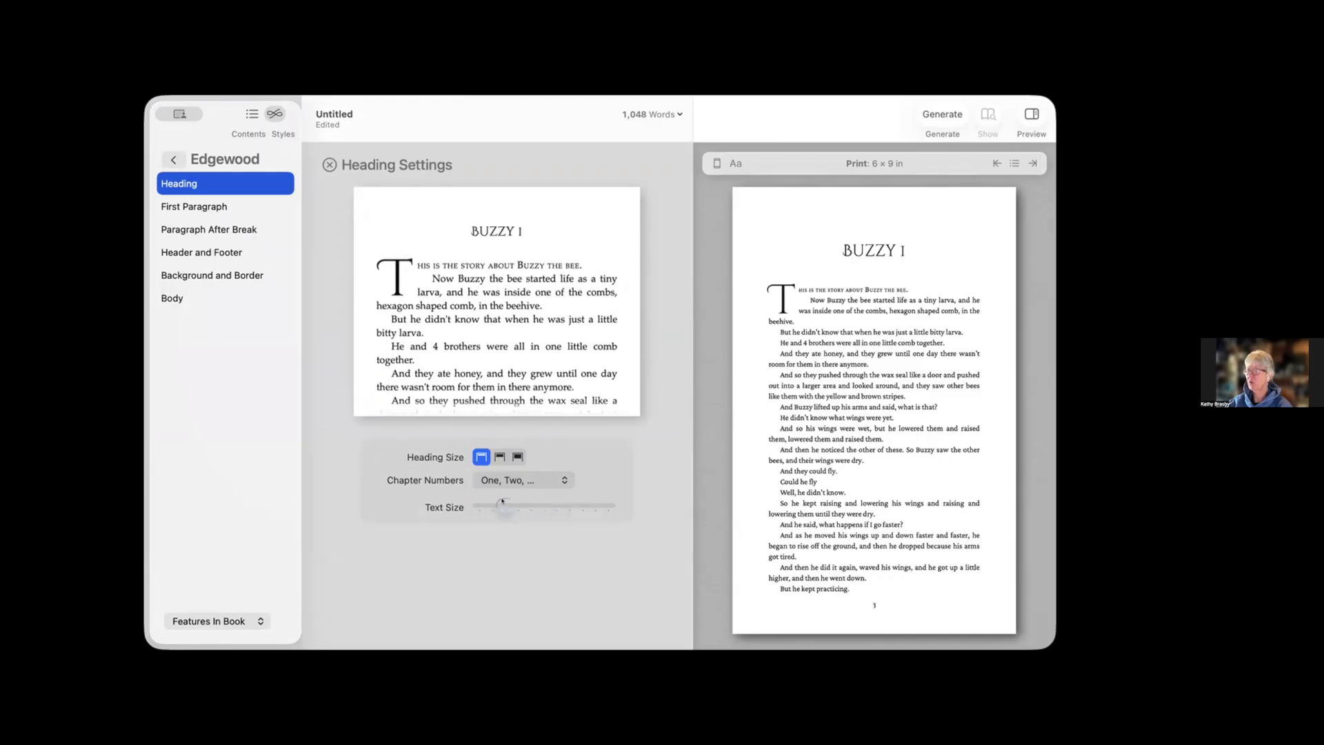
Compare Edgewood's First Paragraph variations with and without a drop cap, and return to the sixth one with the large drop cap.
click(196, 206)
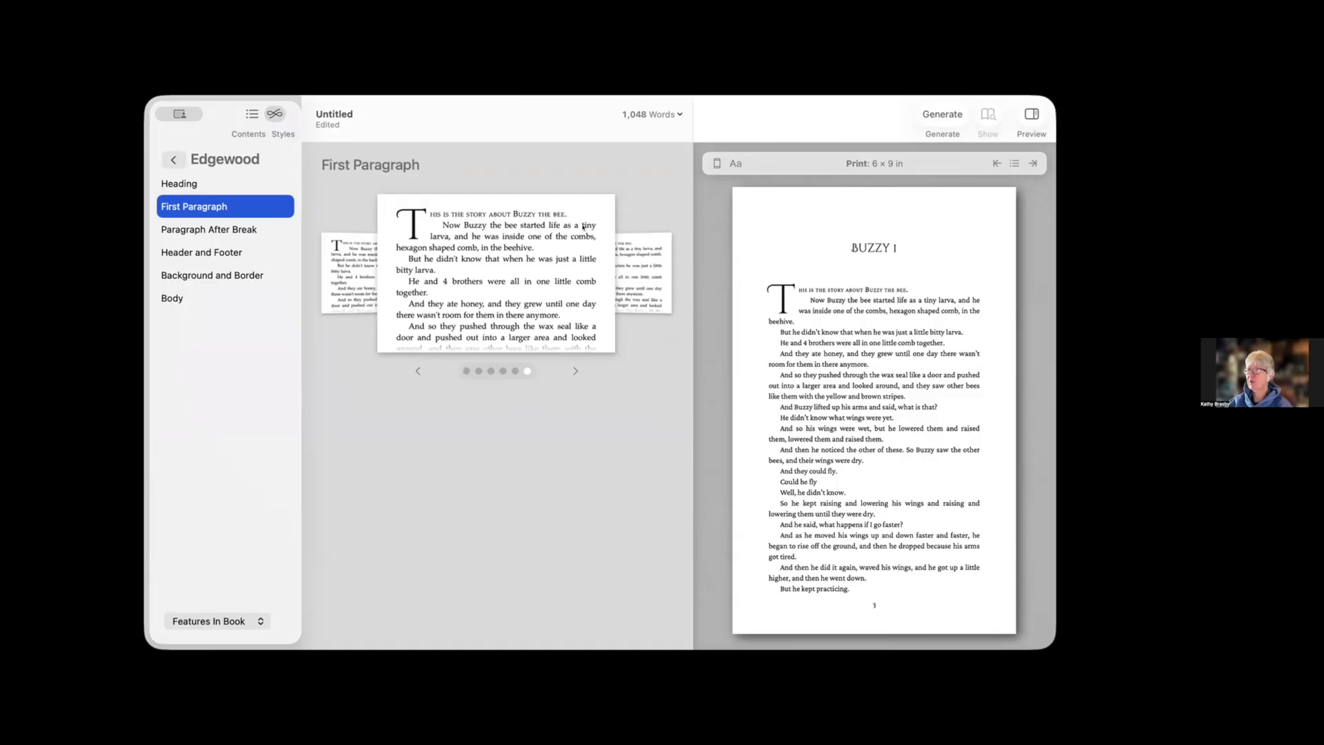
click(466, 370)
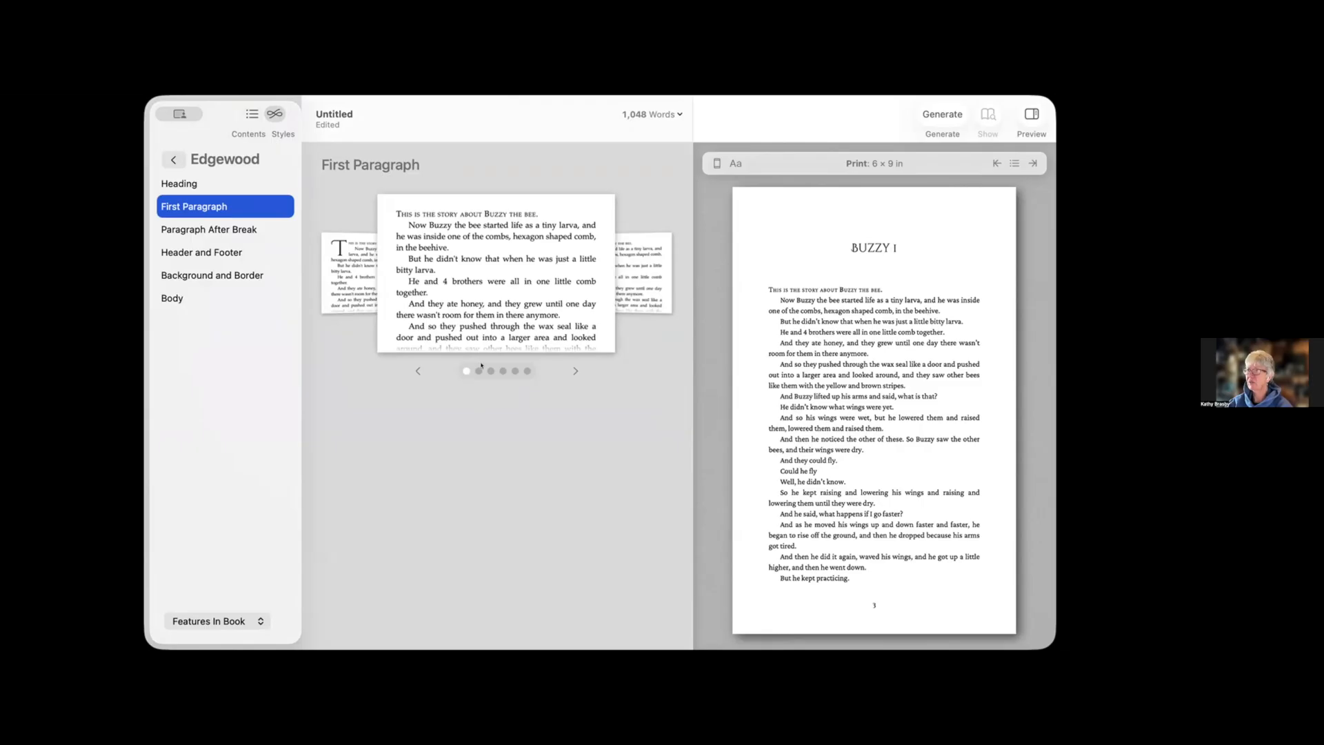
click(574, 371)
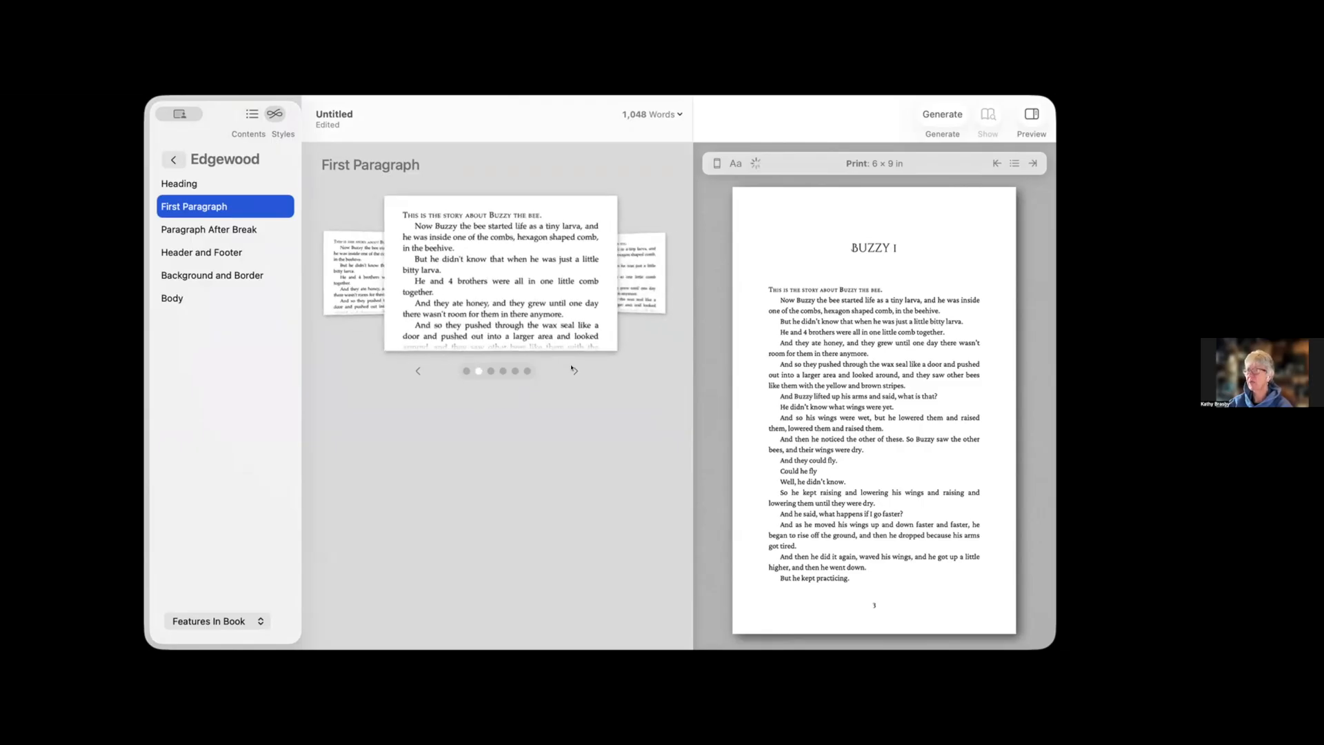
click(573, 371)
click(573, 371)
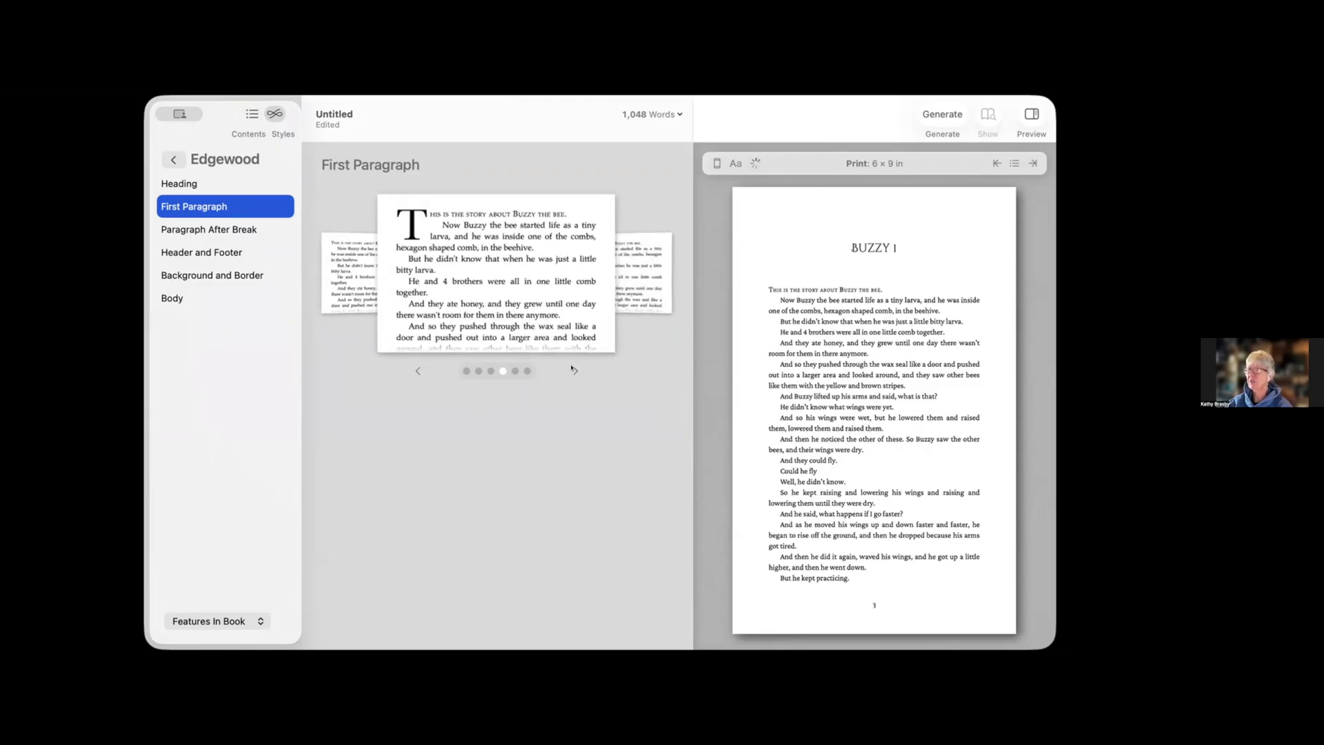
click(573, 370)
click(573, 370)
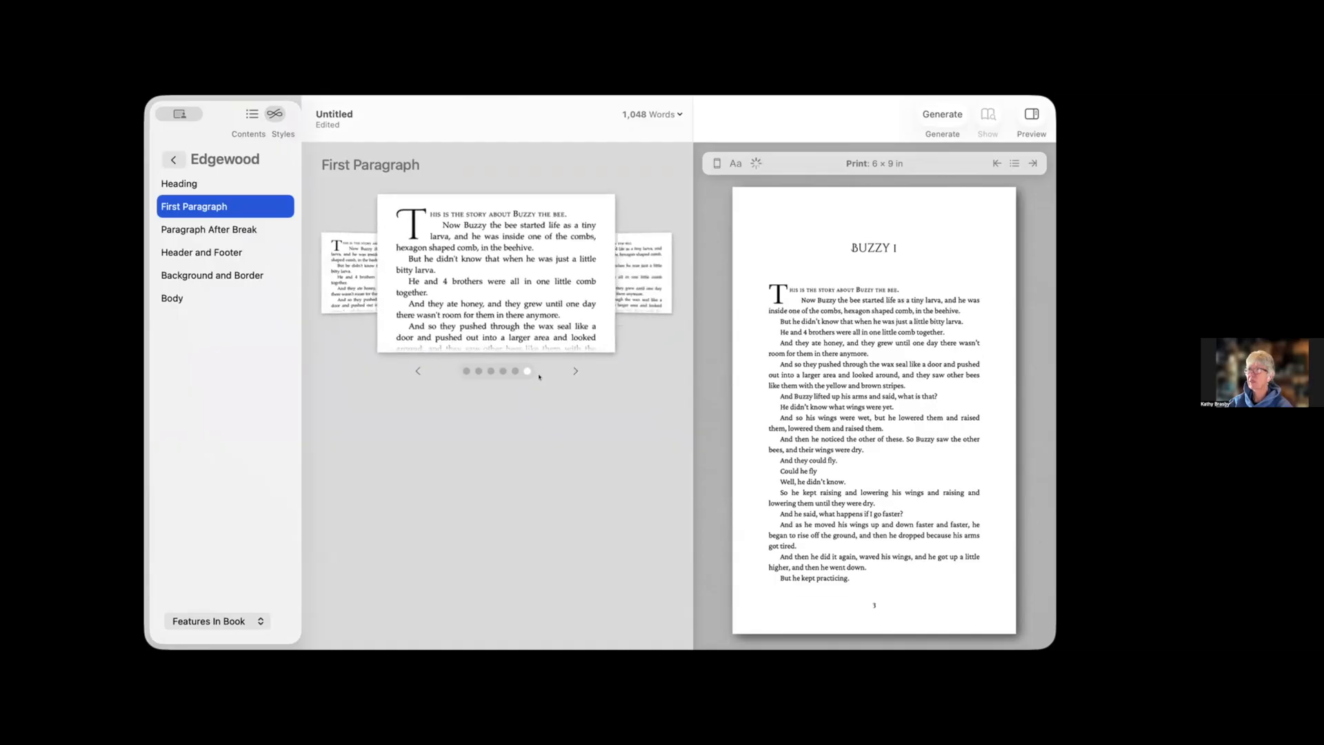
click(417, 371)
click(417, 371)
click(416, 371)
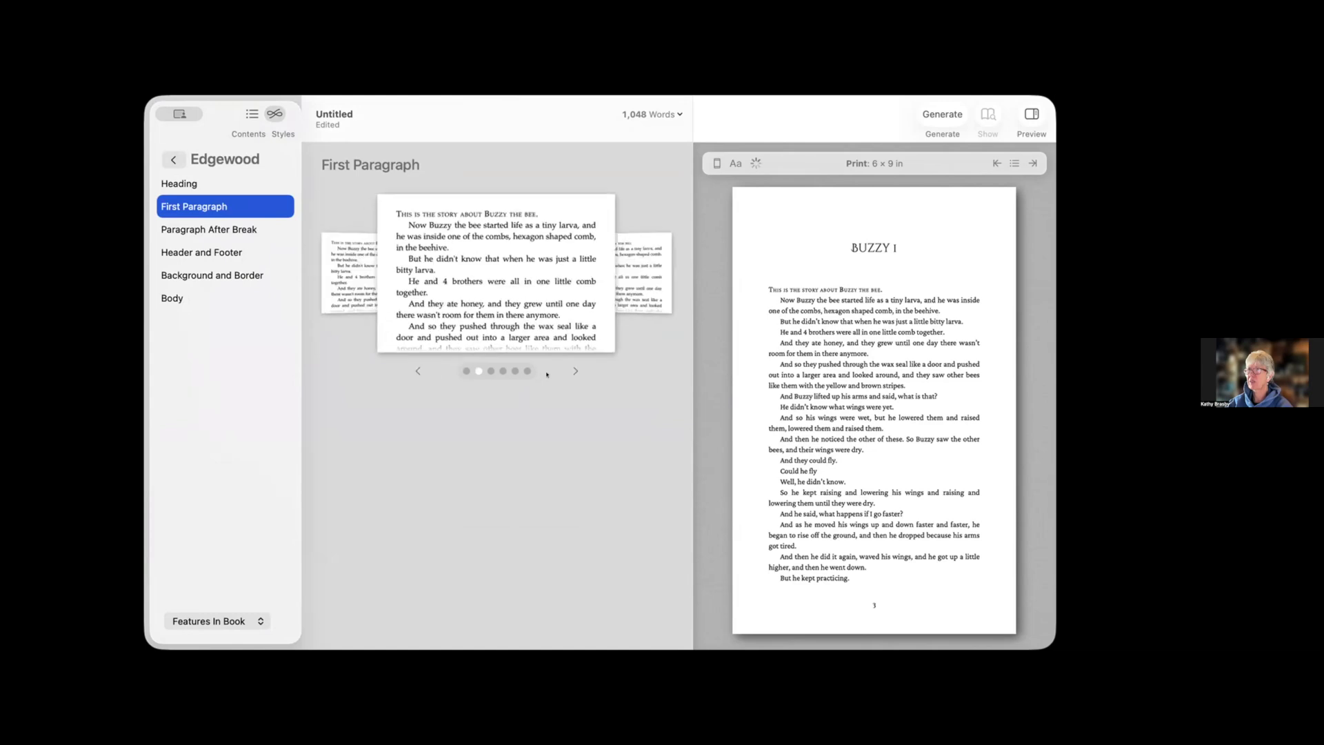
click(573, 370)
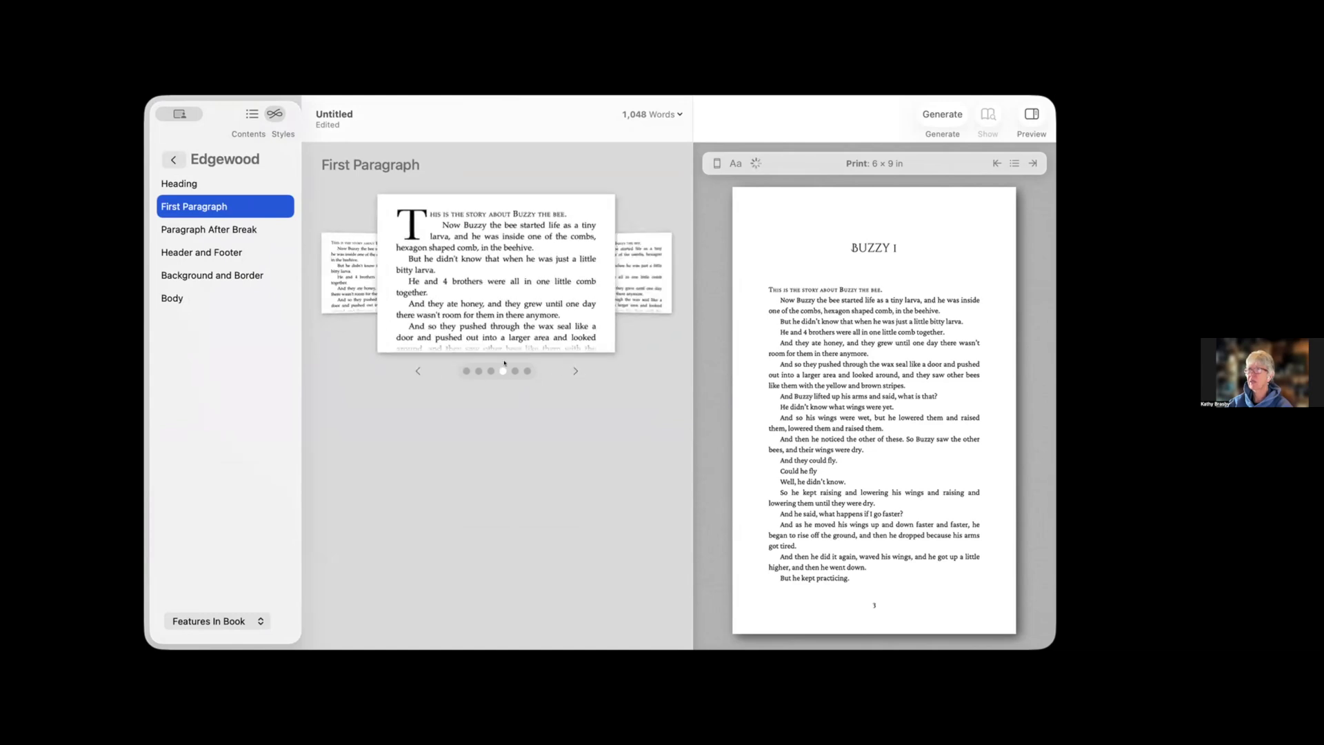
click(573, 370)
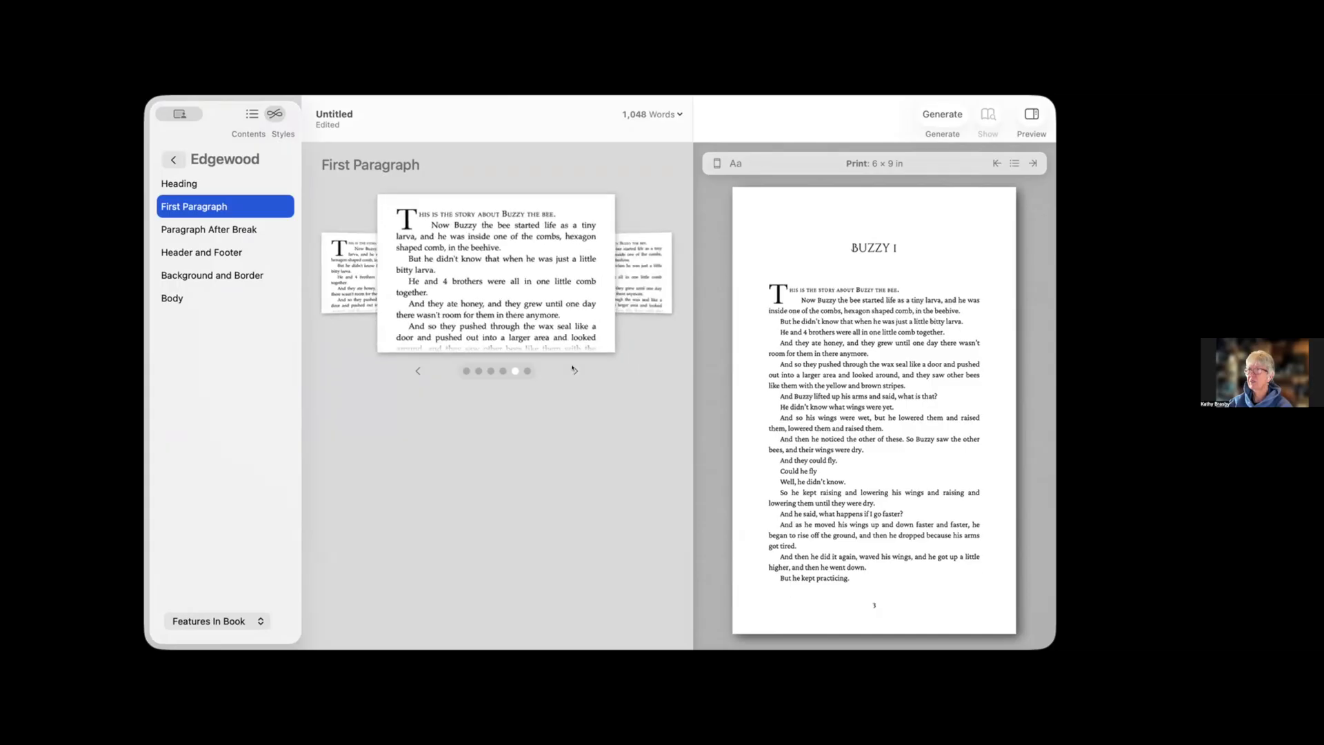
click(573, 370)
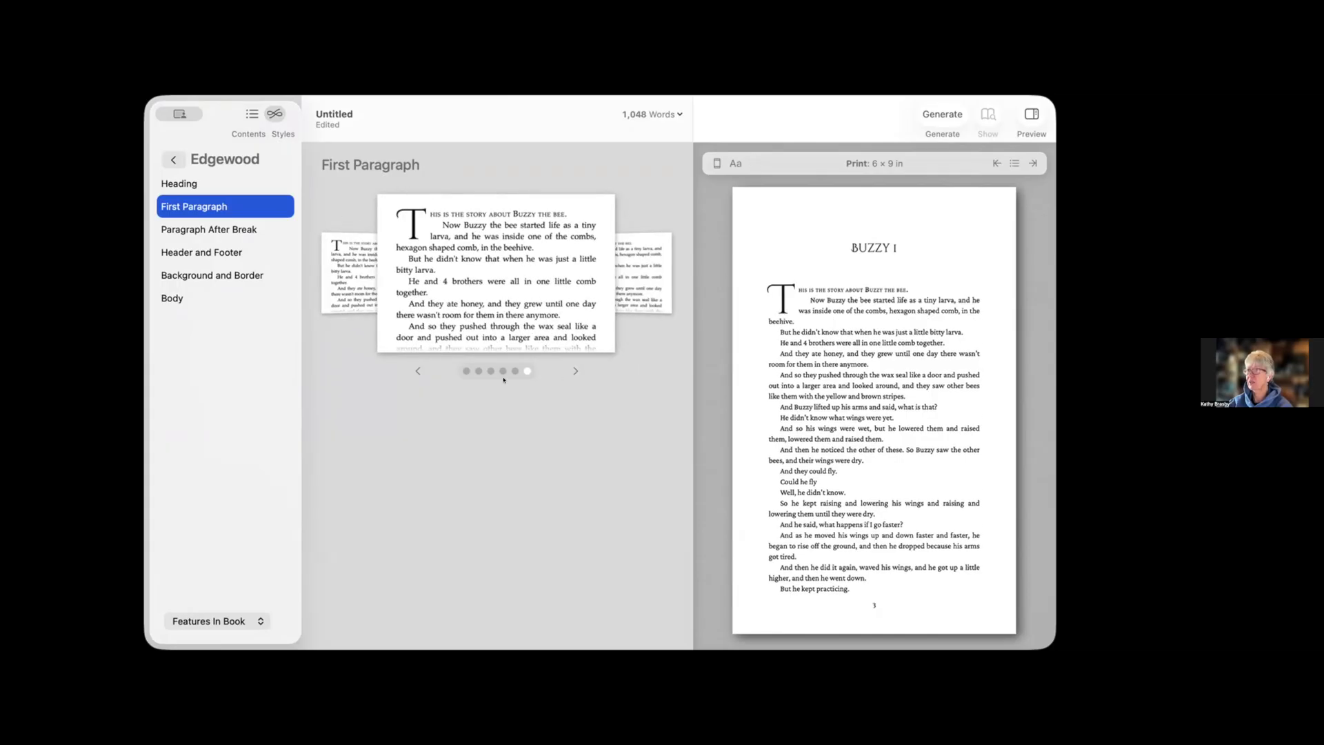
Cycle through the Paragraph After Break variations and choose the first one, plain text without small caps or a drop cap.
key(Down)
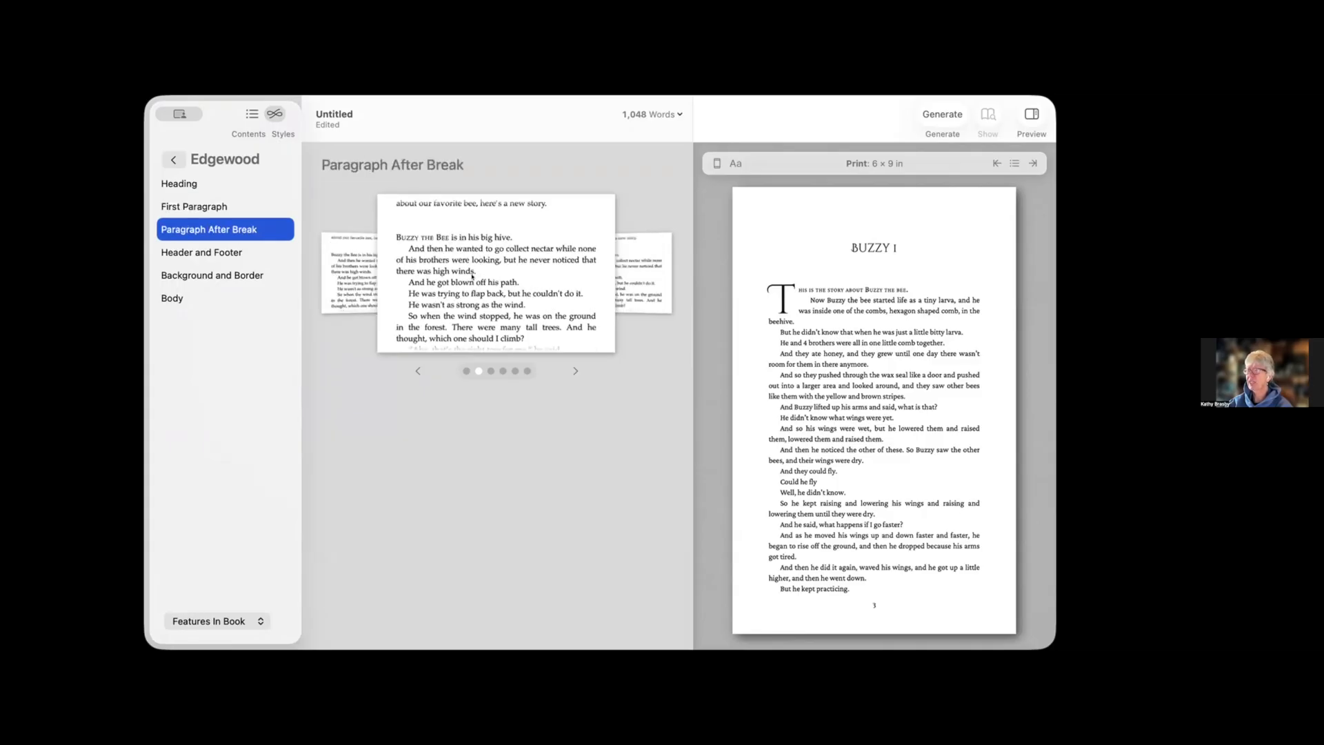
click(573, 369)
click(573, 369)
click(573, 369)
click(574, 369)
click(573, 369)
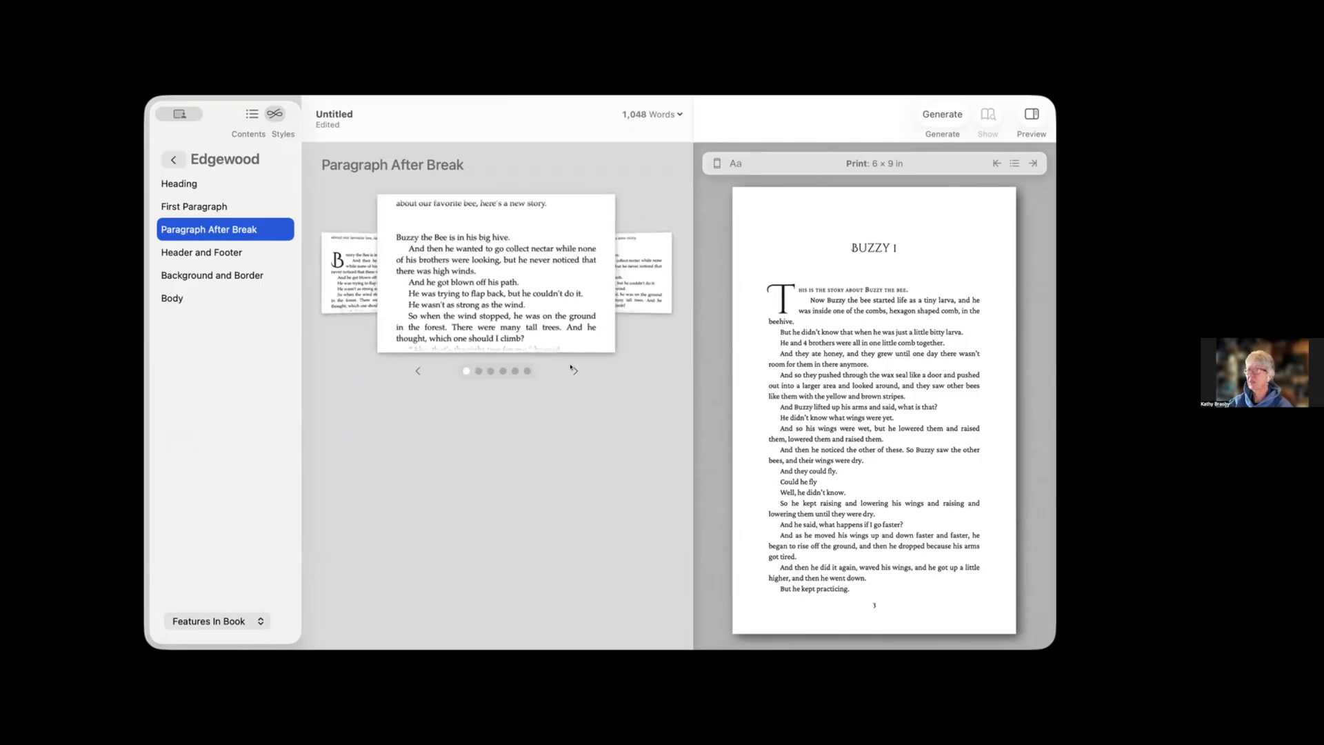
Review the print edition's custom header and footer options, then close them without making changes.
click(209, 253)
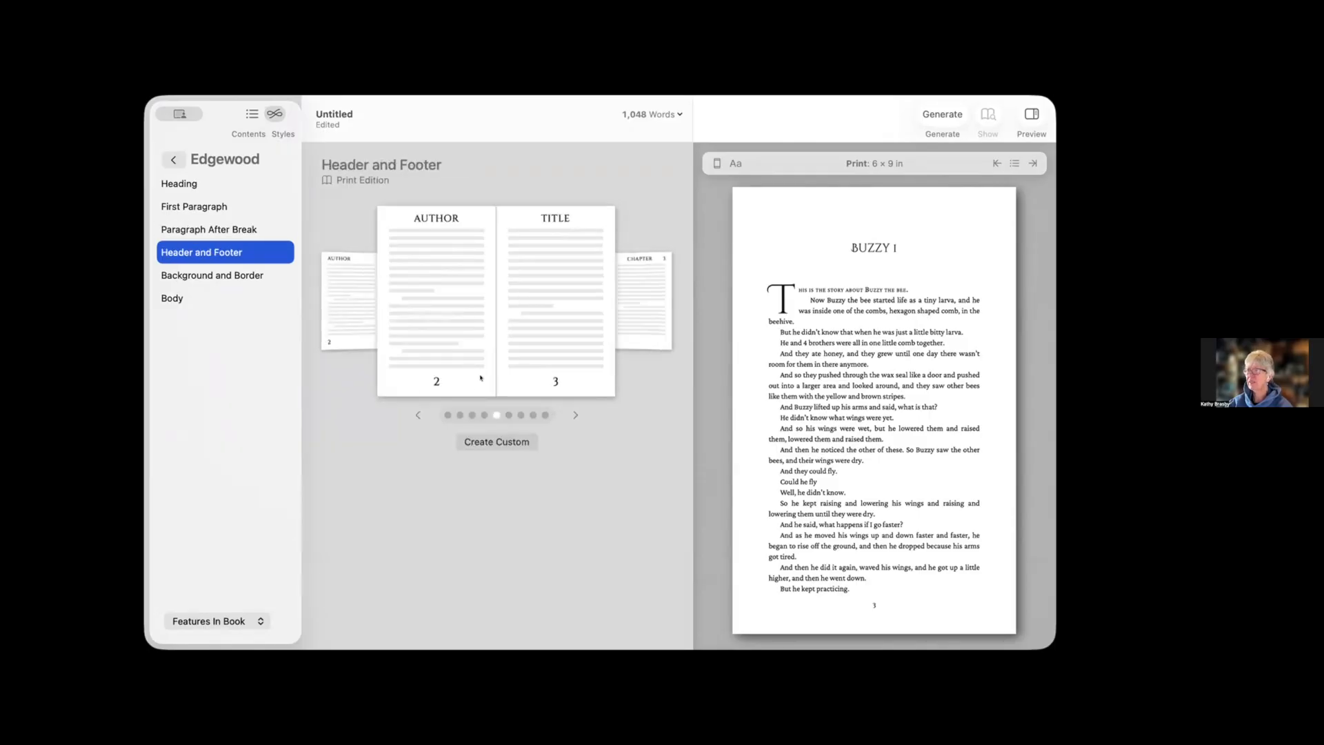
click(506, 443)
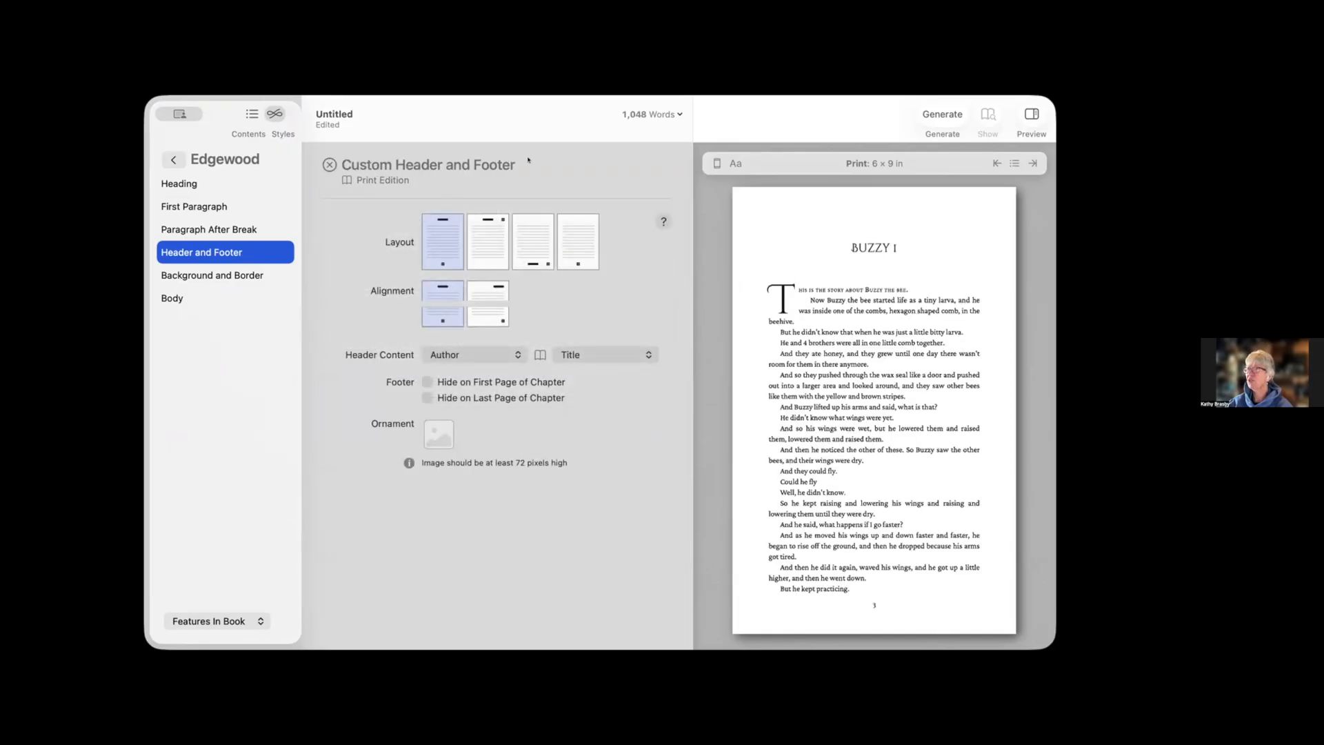
click(328, 163)
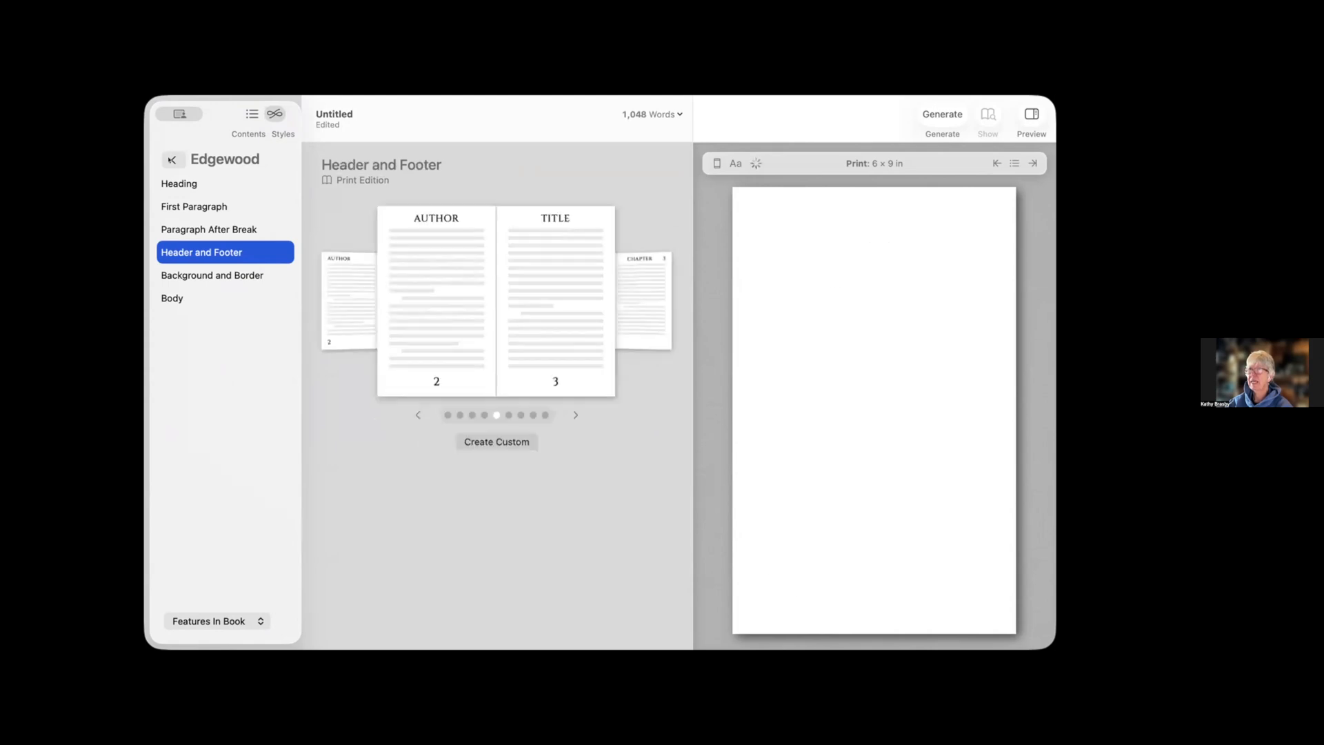
Leave Edgewood's settings and try the Kindred style from the serif styles on the book.
click(172, 159)
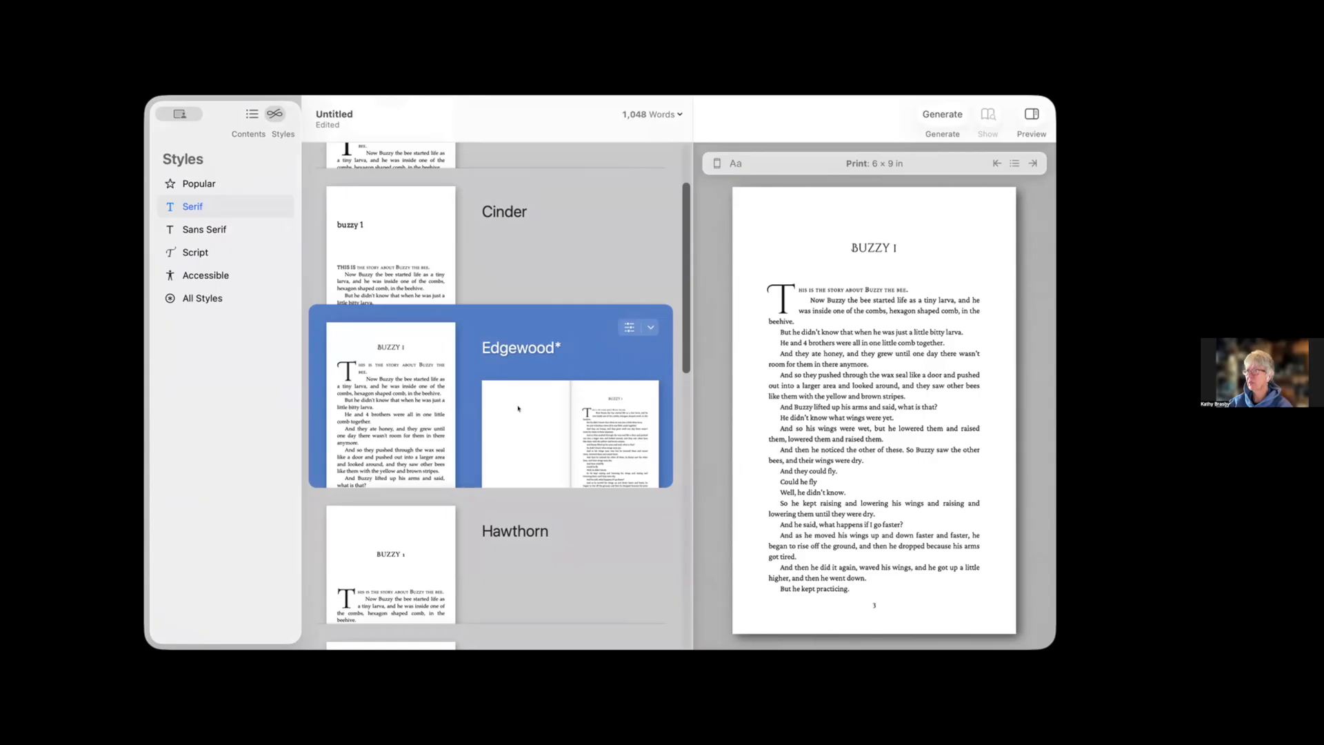
click(628, 326)
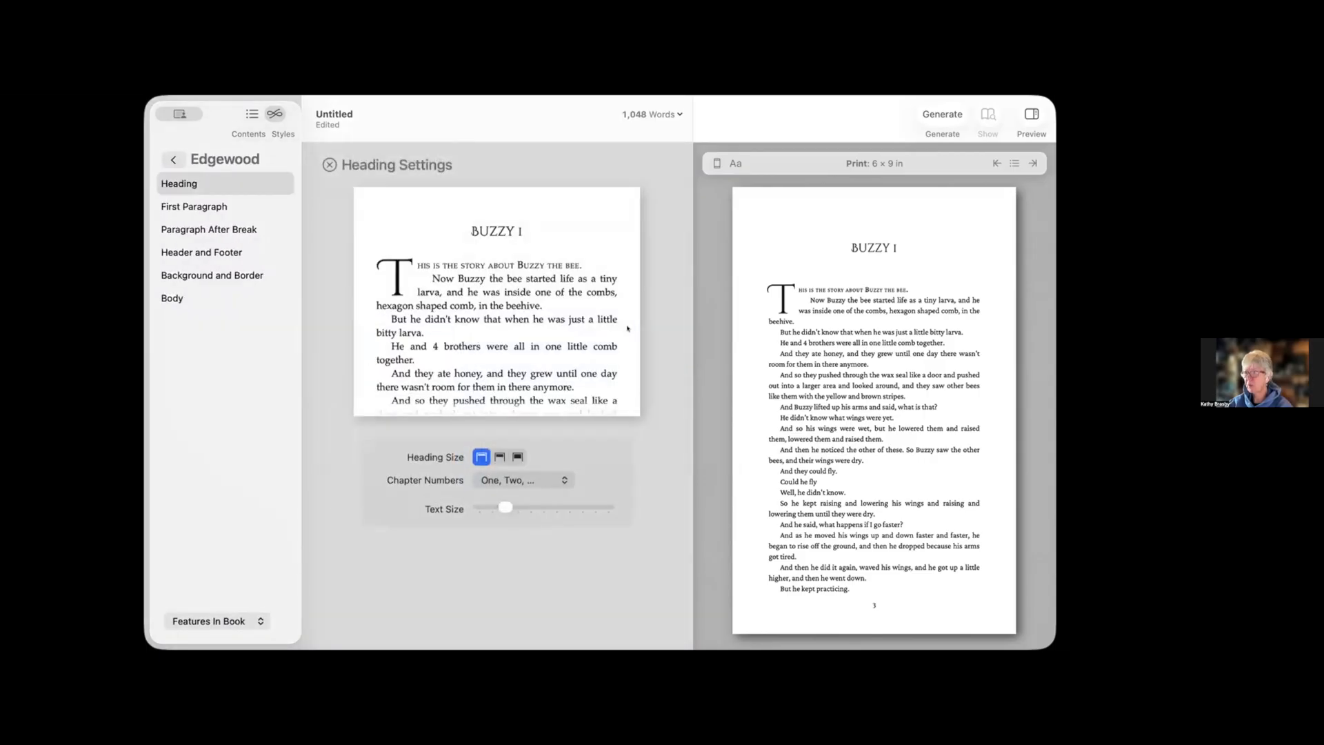
click(173, 159)
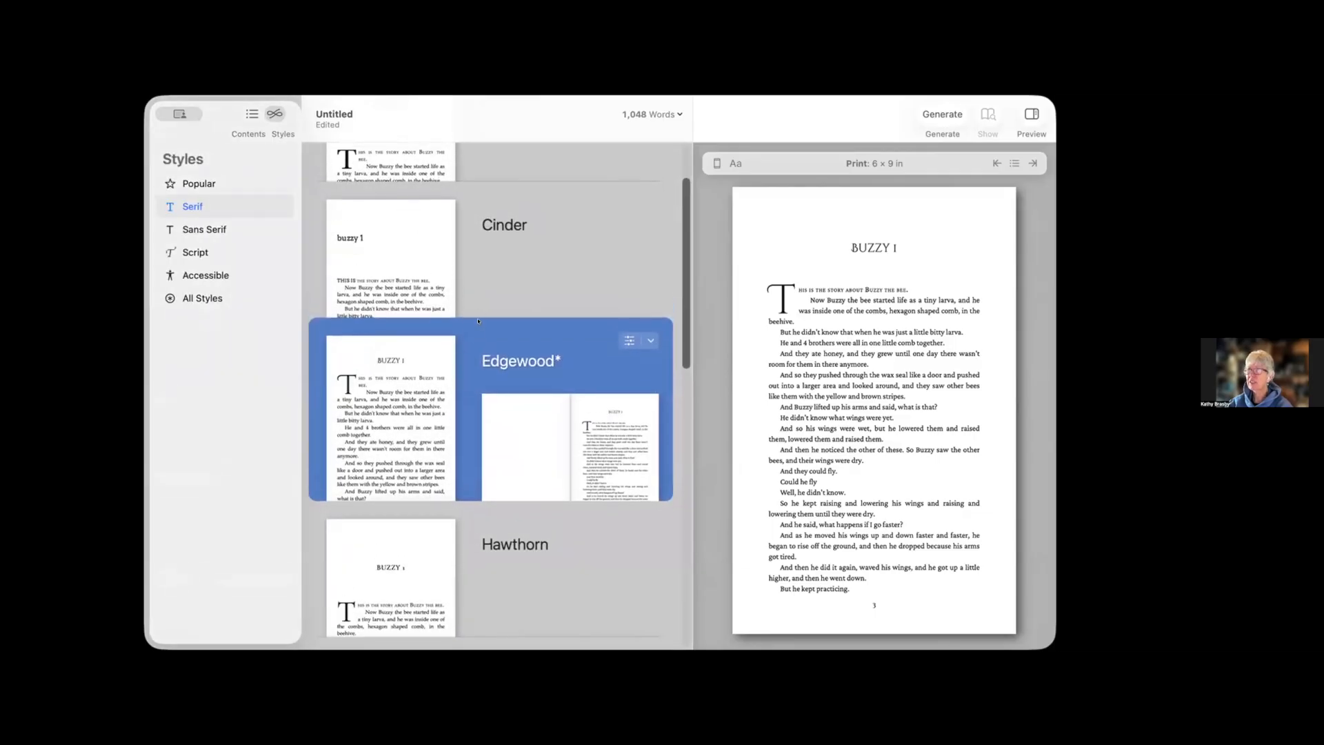
scroll(480, 318, down, 3)
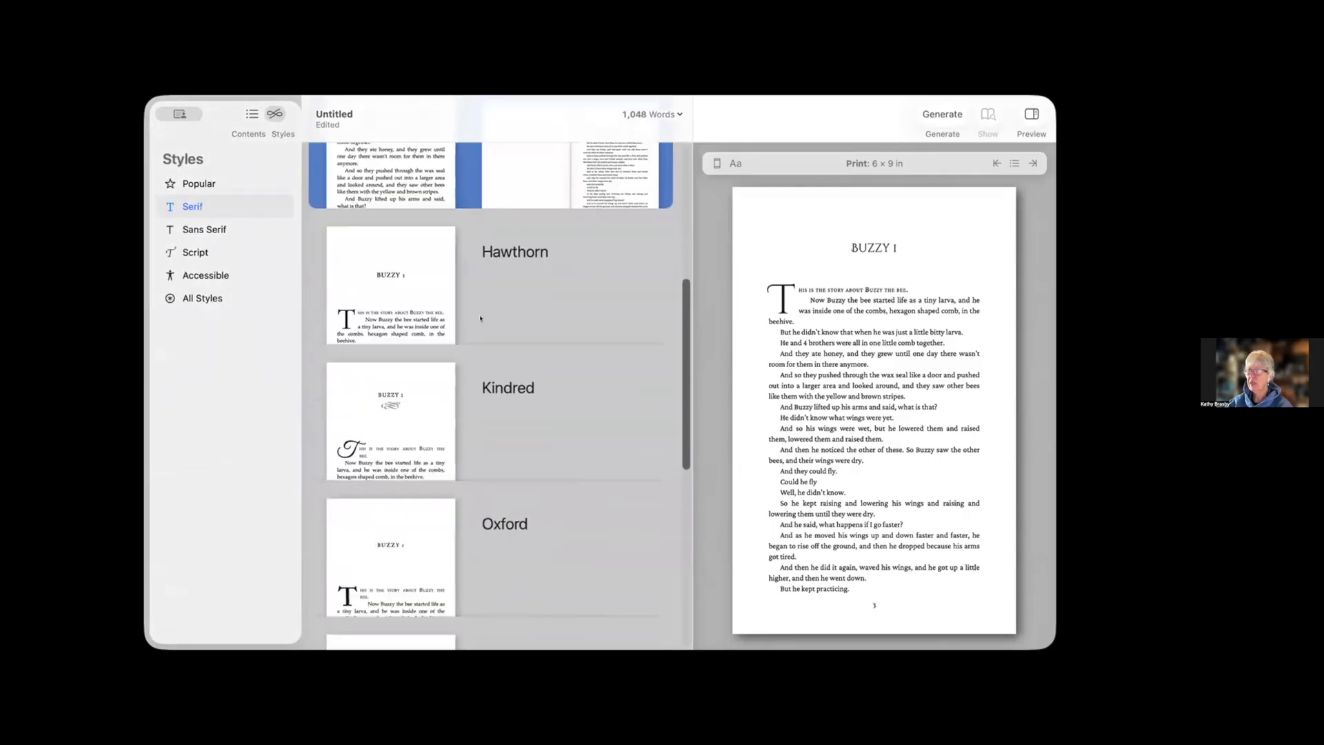
click(402, 423)
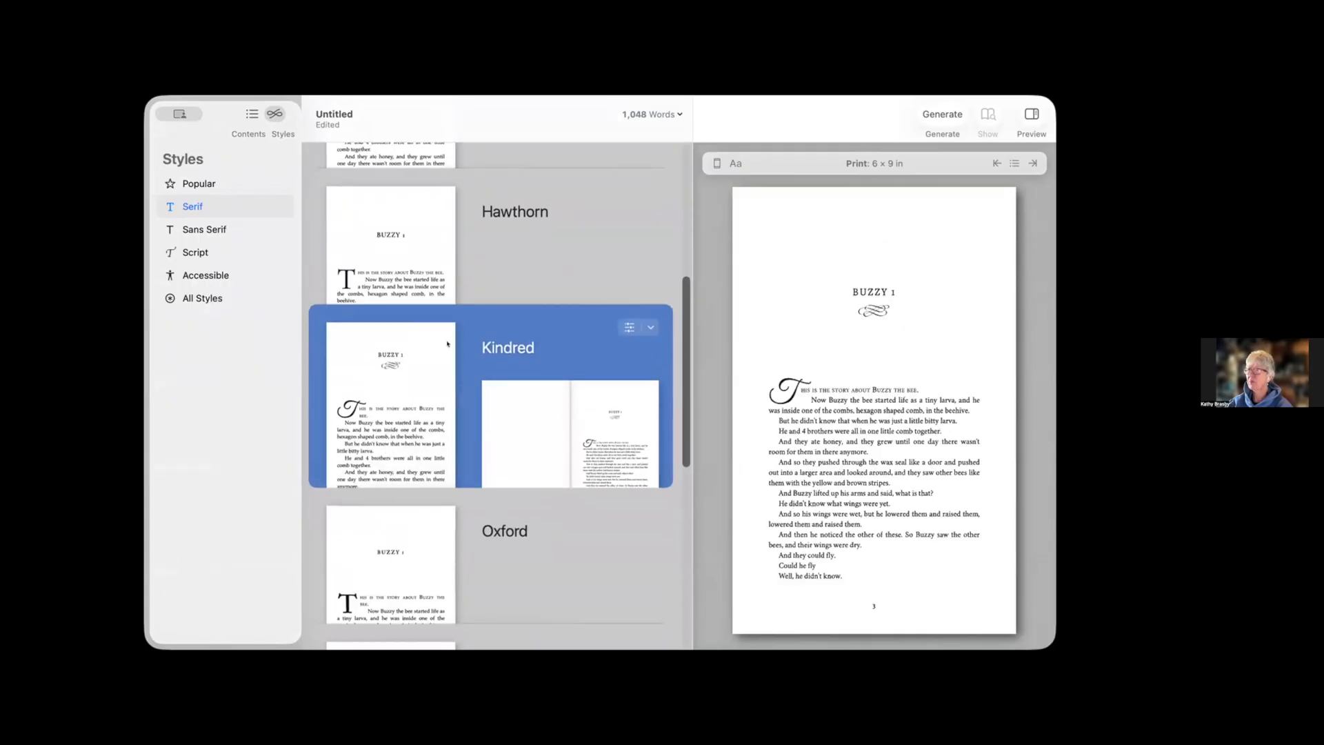
Browse the serif styles and try Stardust and Venture in the print preview.
scroll(446, 344, up, 3)
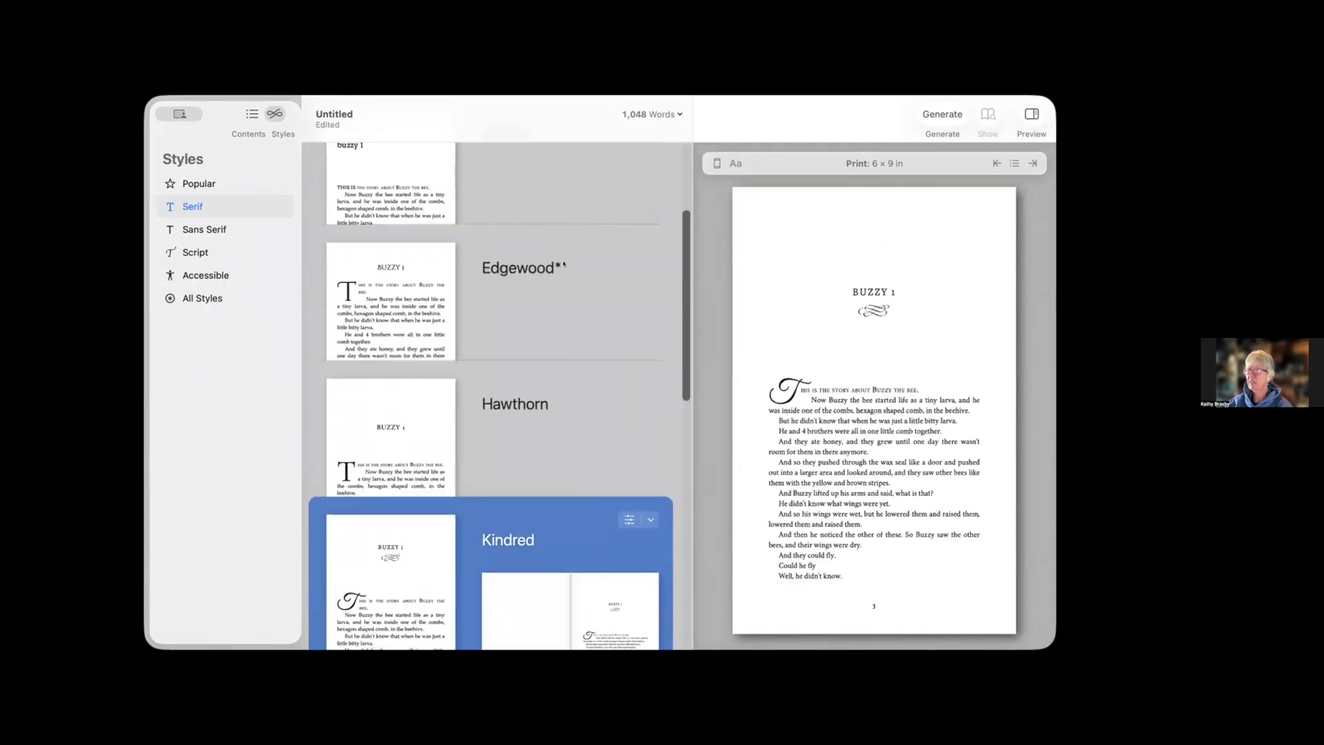
scroll(558, 276, up, 1)
scroll(571, 271, down, 5)
scroll(448, 269, up, 3)
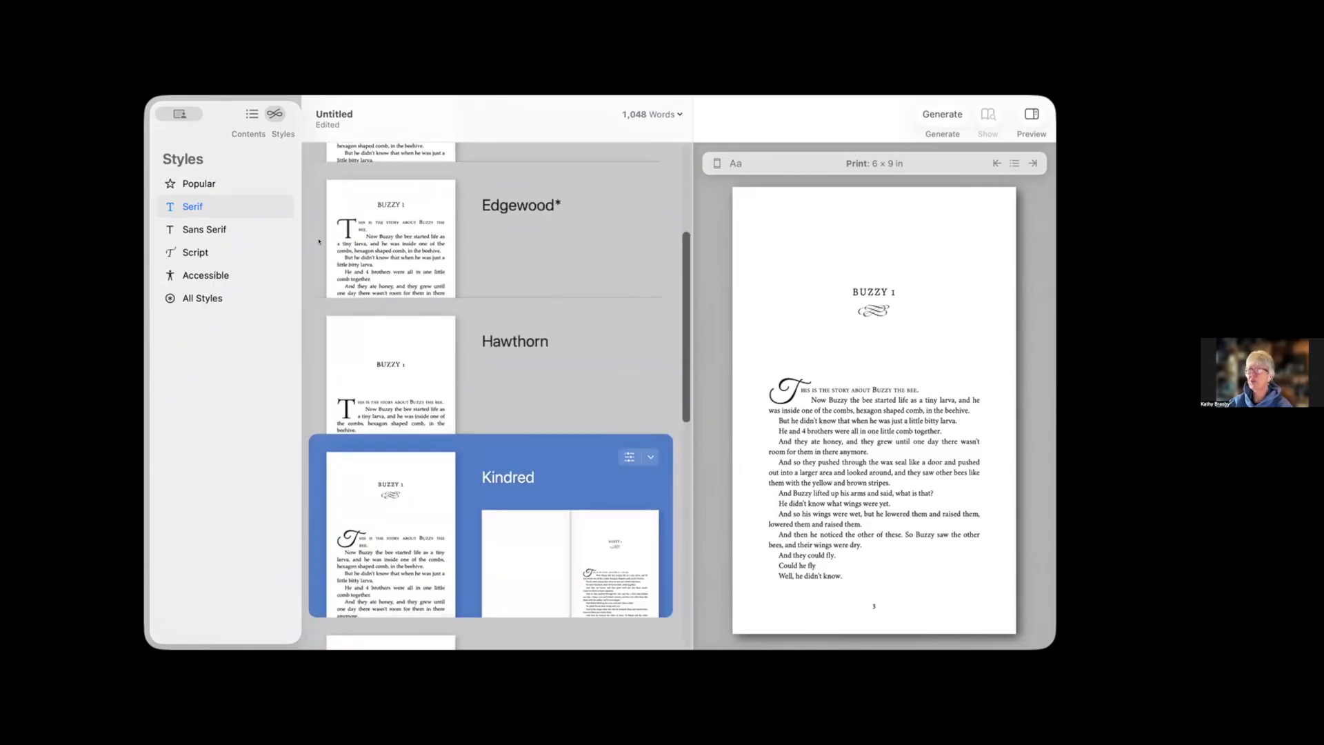
scroll(503, 420, down, 3)
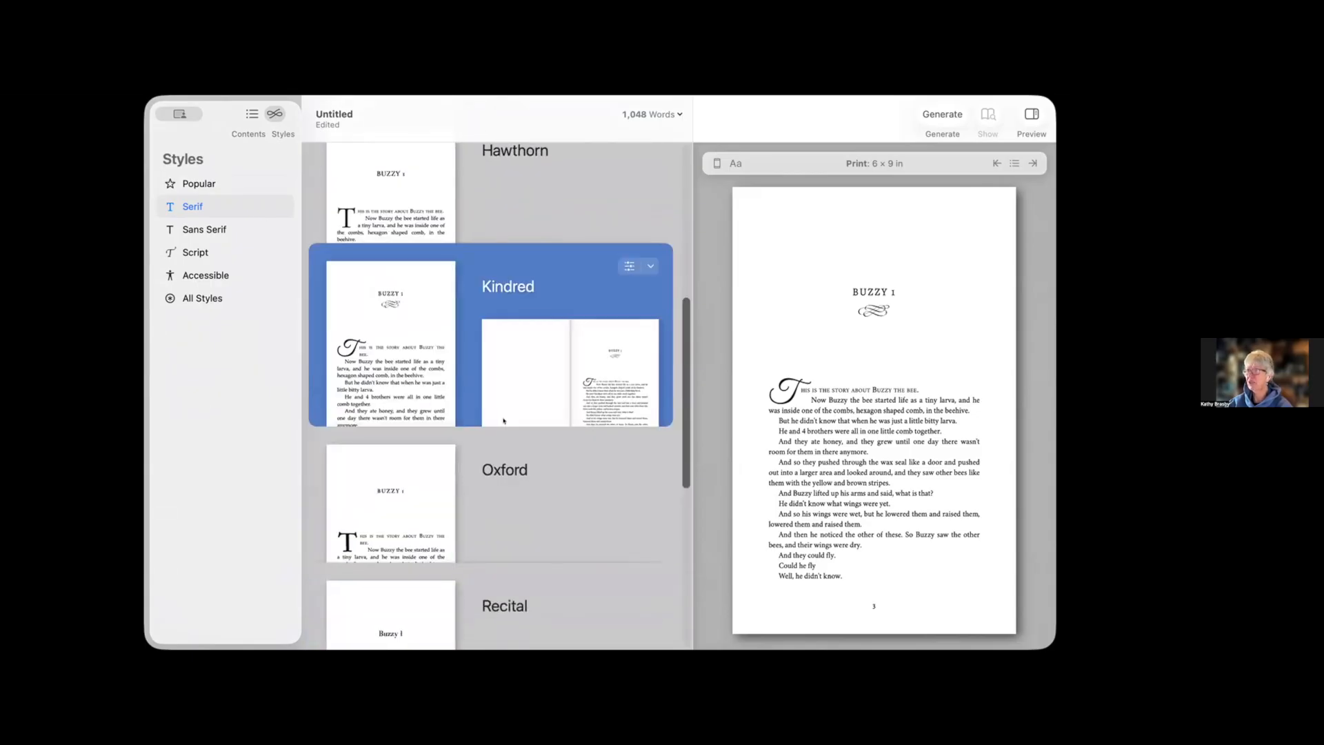
scroll(558, 427, down, 1)
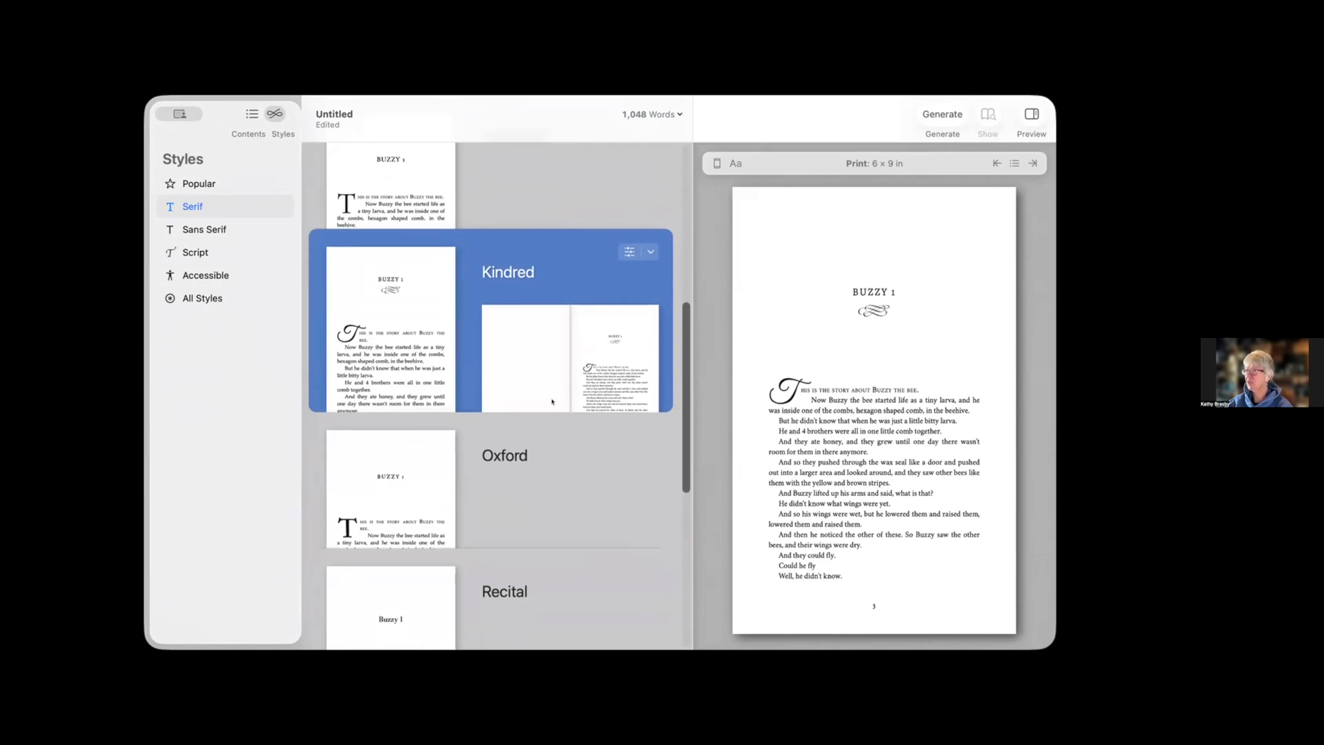
scroll(524, 414, down, 5)
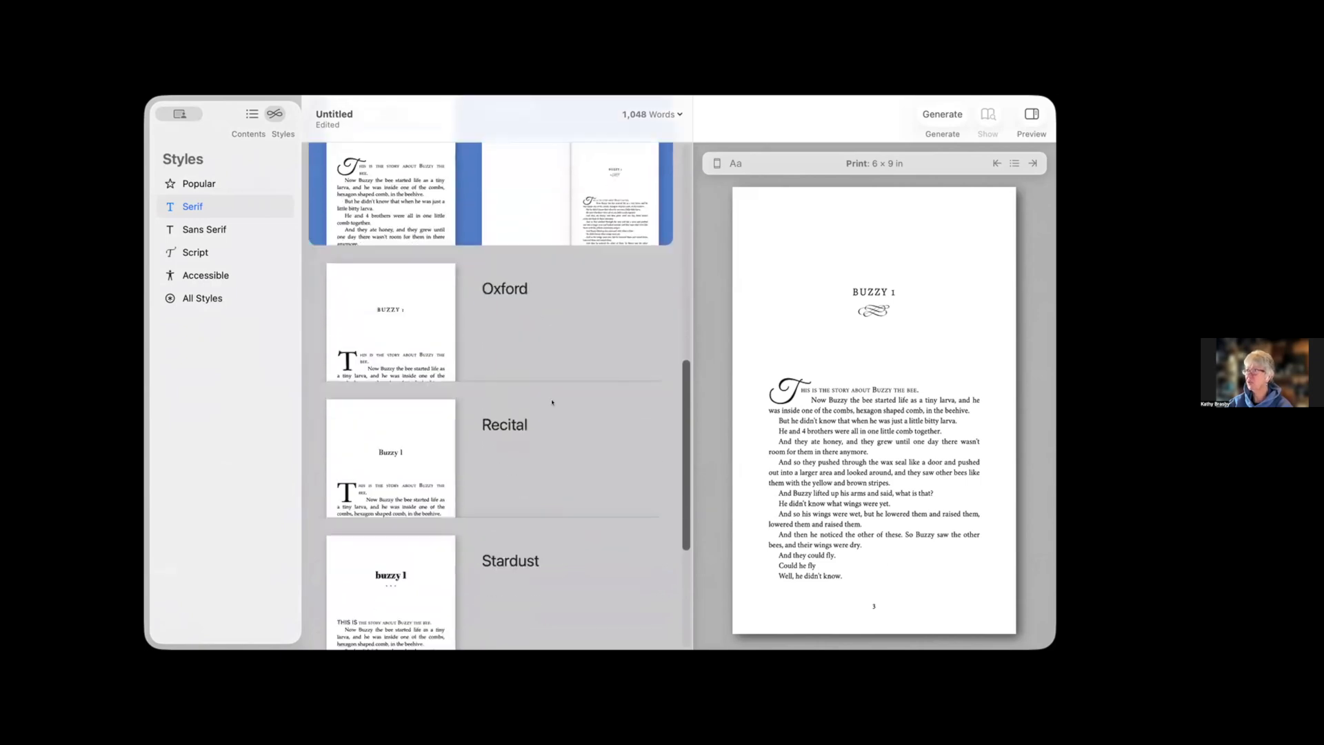
click(401, 468)
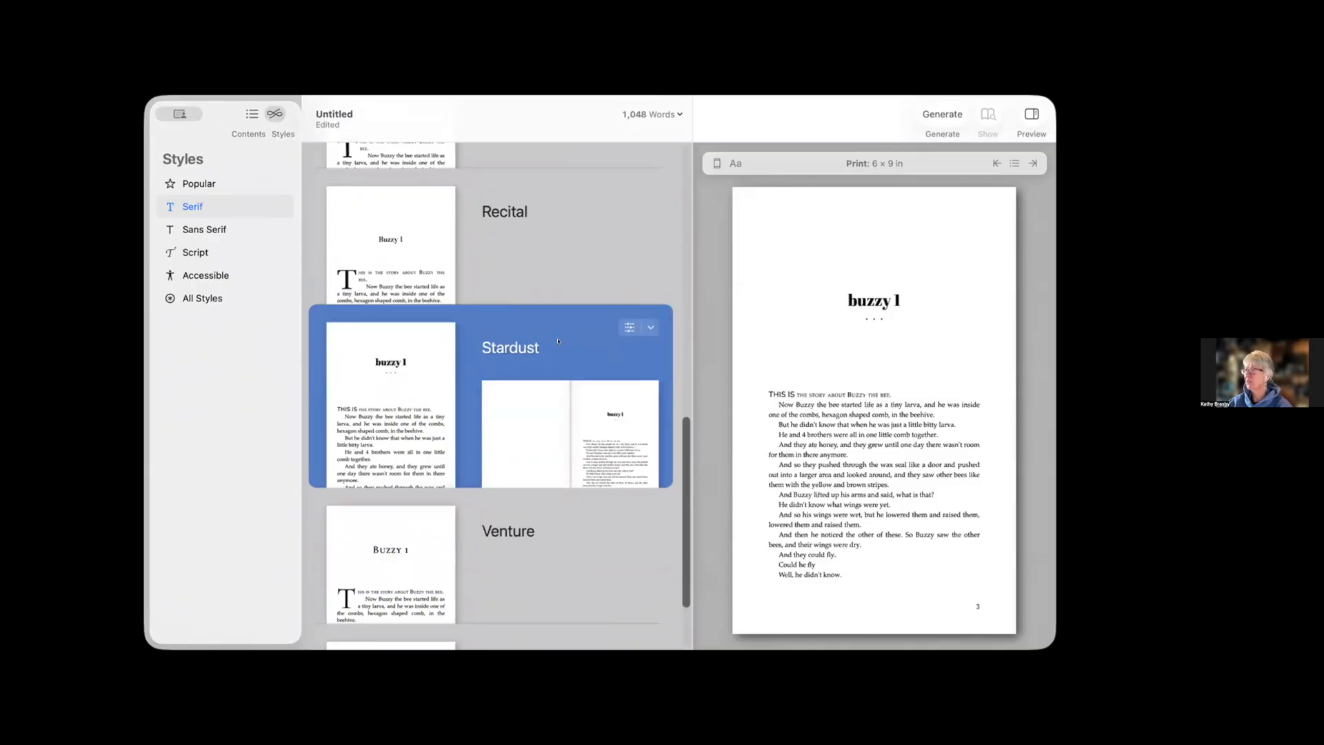
scroll(535, 514, down, 2)
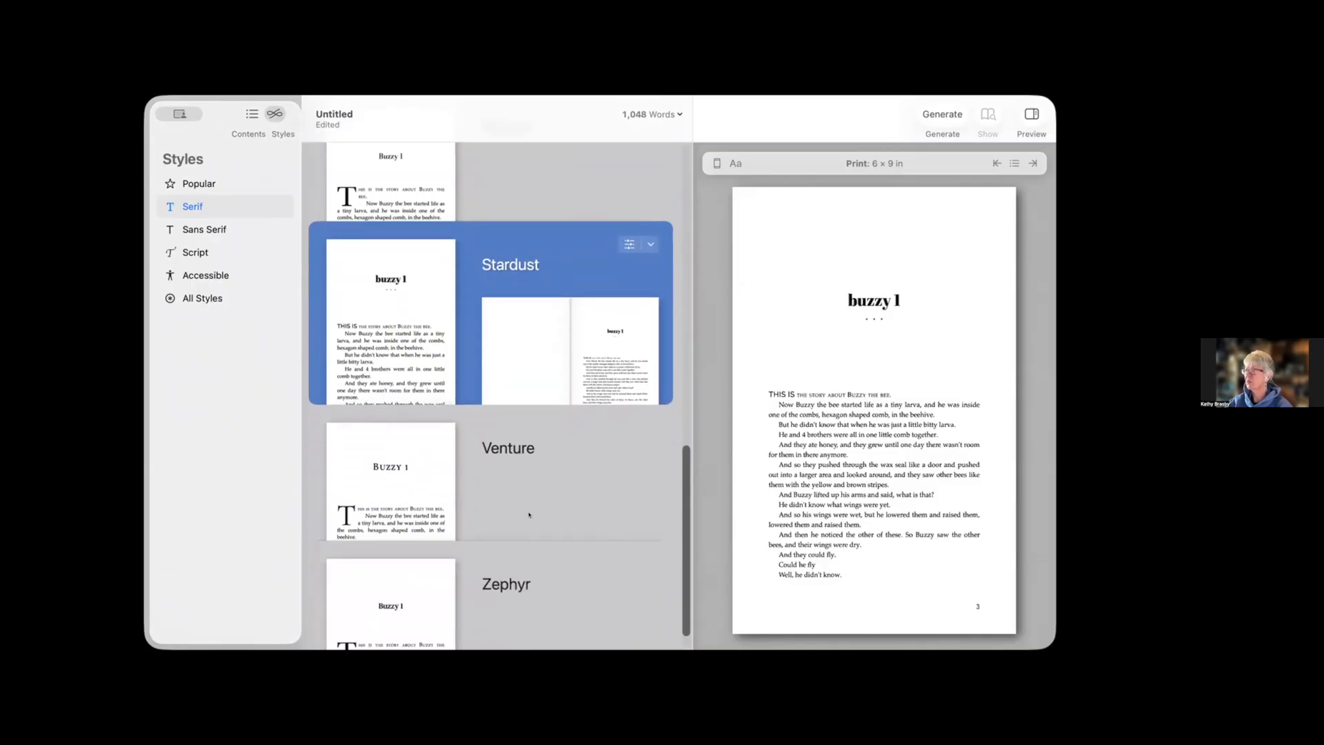
click(402, 483)
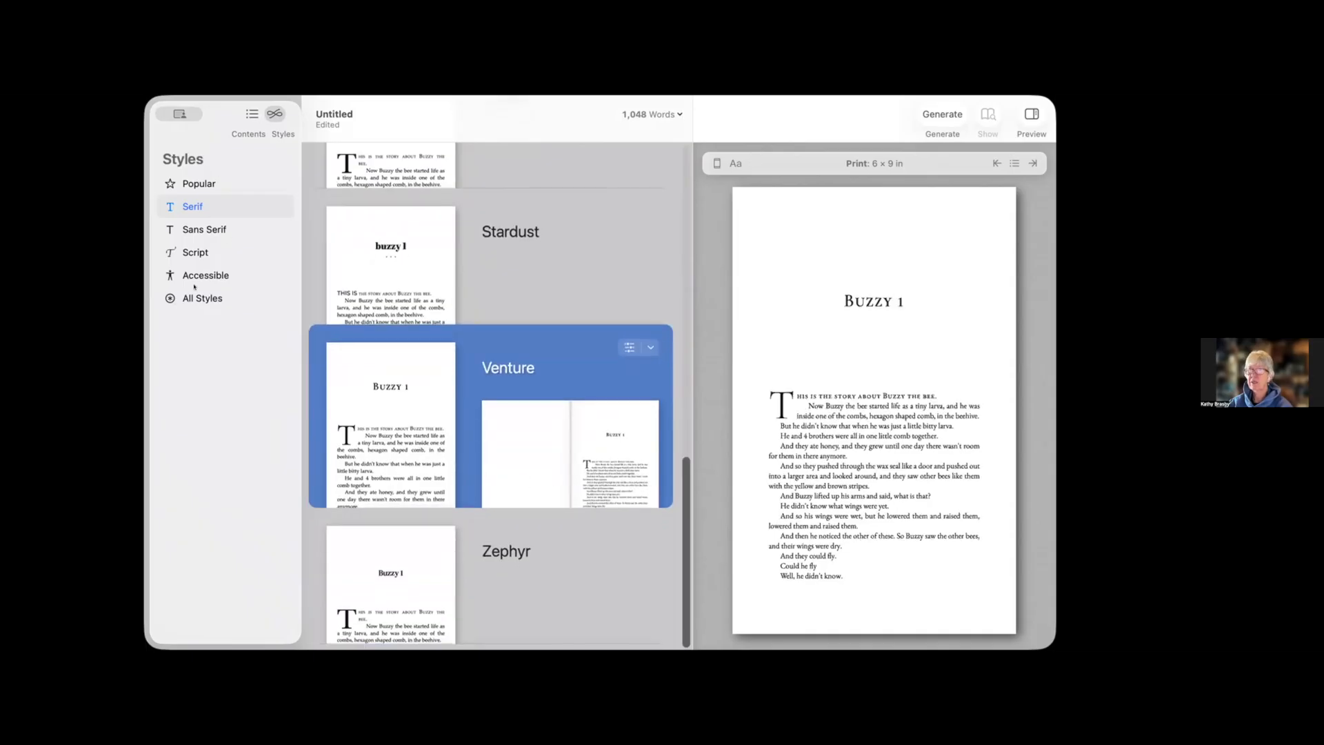
Switch to the popular styles and try Trifle, followed by Kindred, on the Buzzy 1 chapter.
click(185, 177)
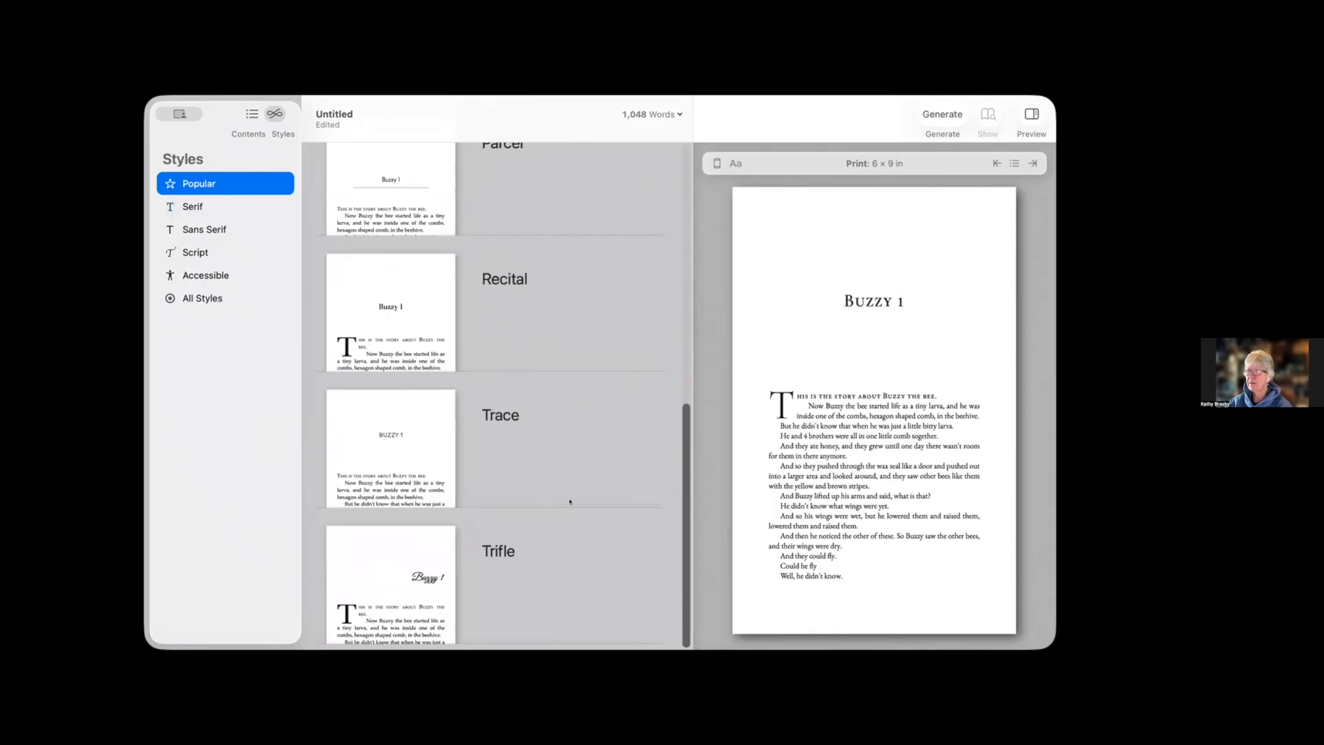
click(402, 582)
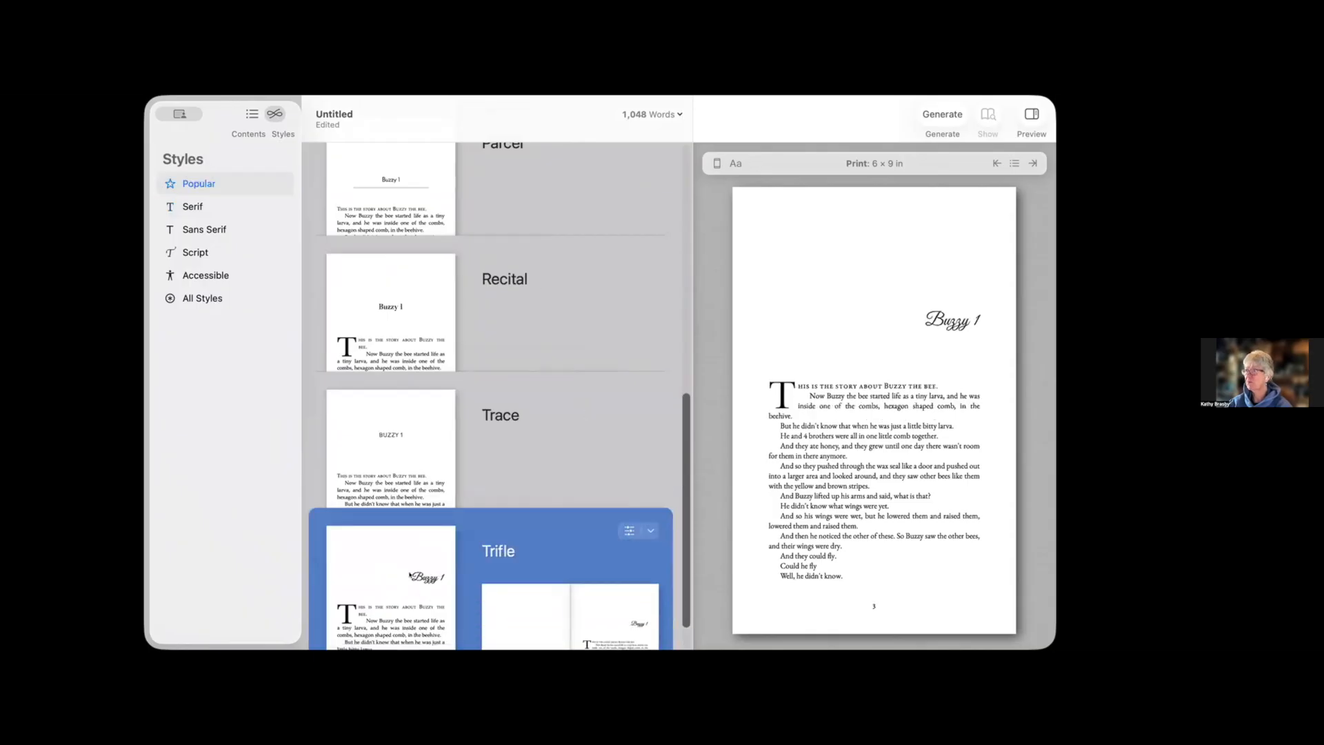
scroll(589, 311, up, 5)
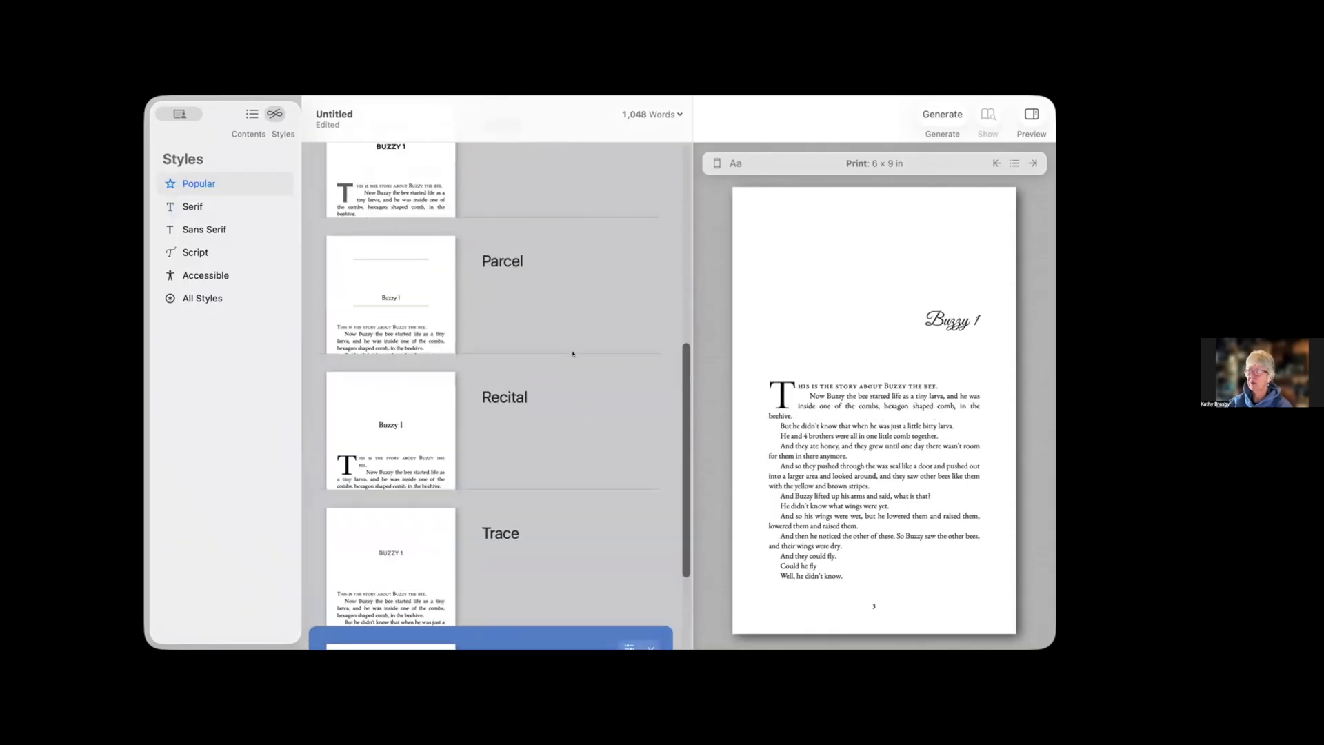
click(525, 338)
click(399, 284)
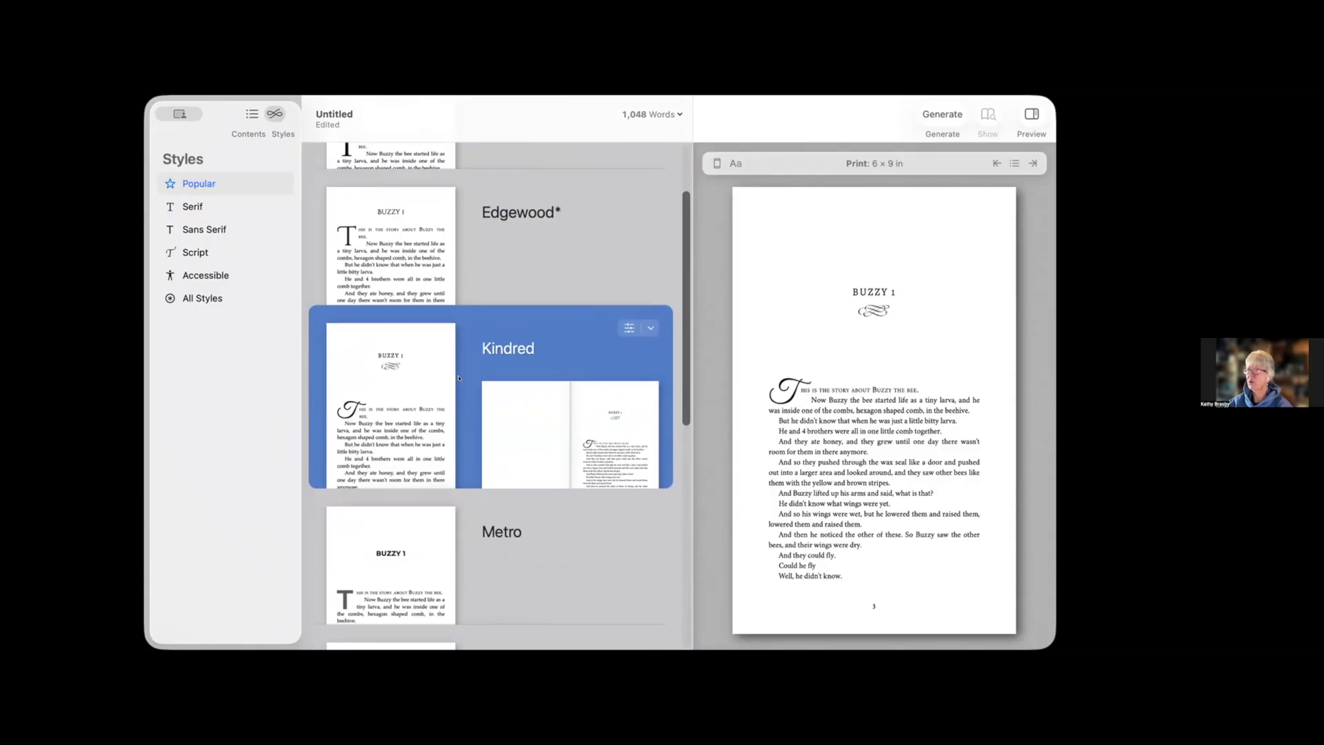
Compare the customized Meridian and Edgewood styles in the print preview, return to Kindred and look through the other popular styles.
scroll(460, 378, up, 3)
click(391, 229)
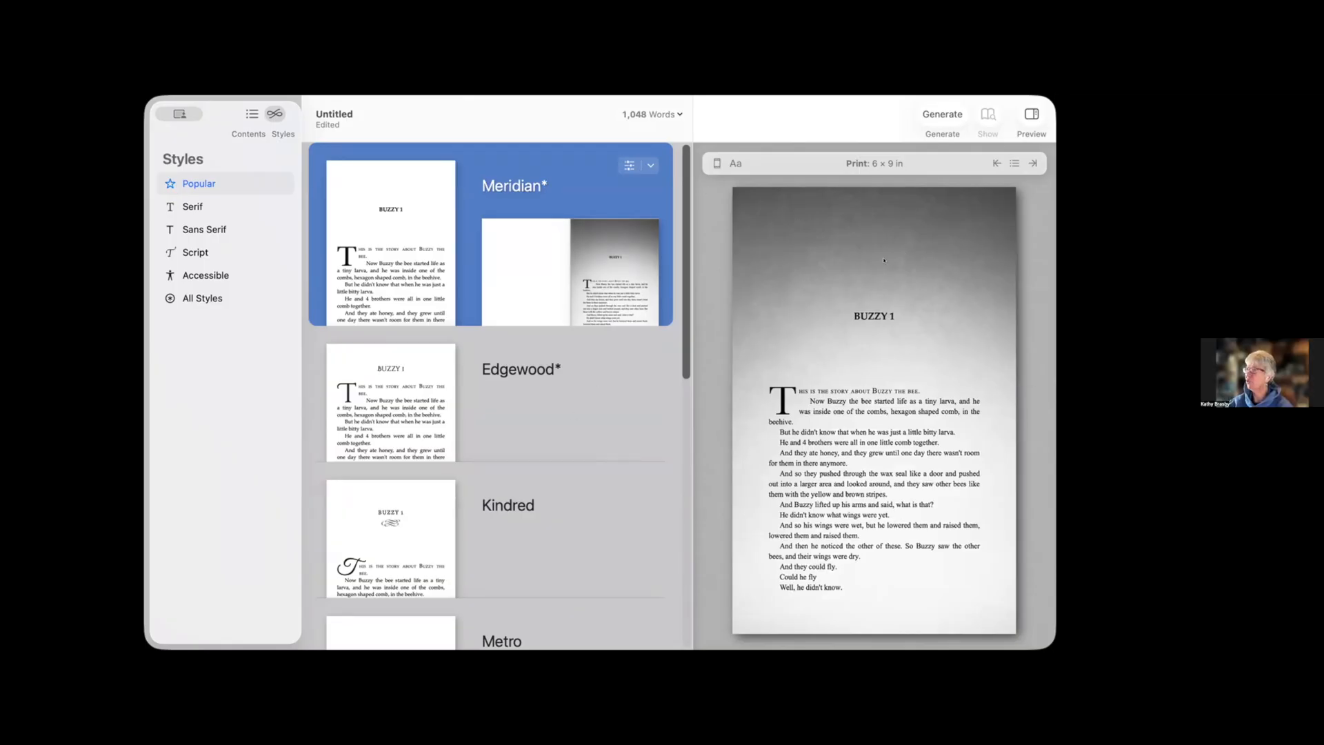
click(572, 386)
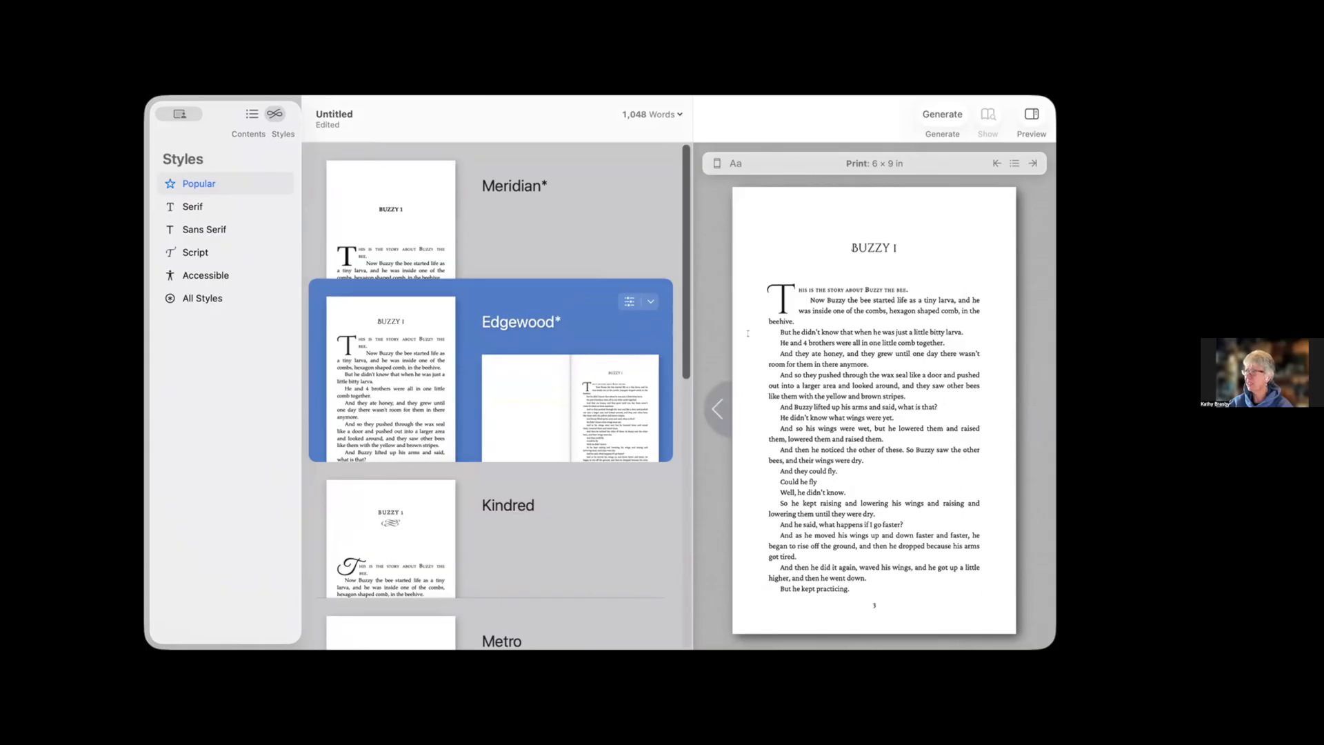
click(548, 204)
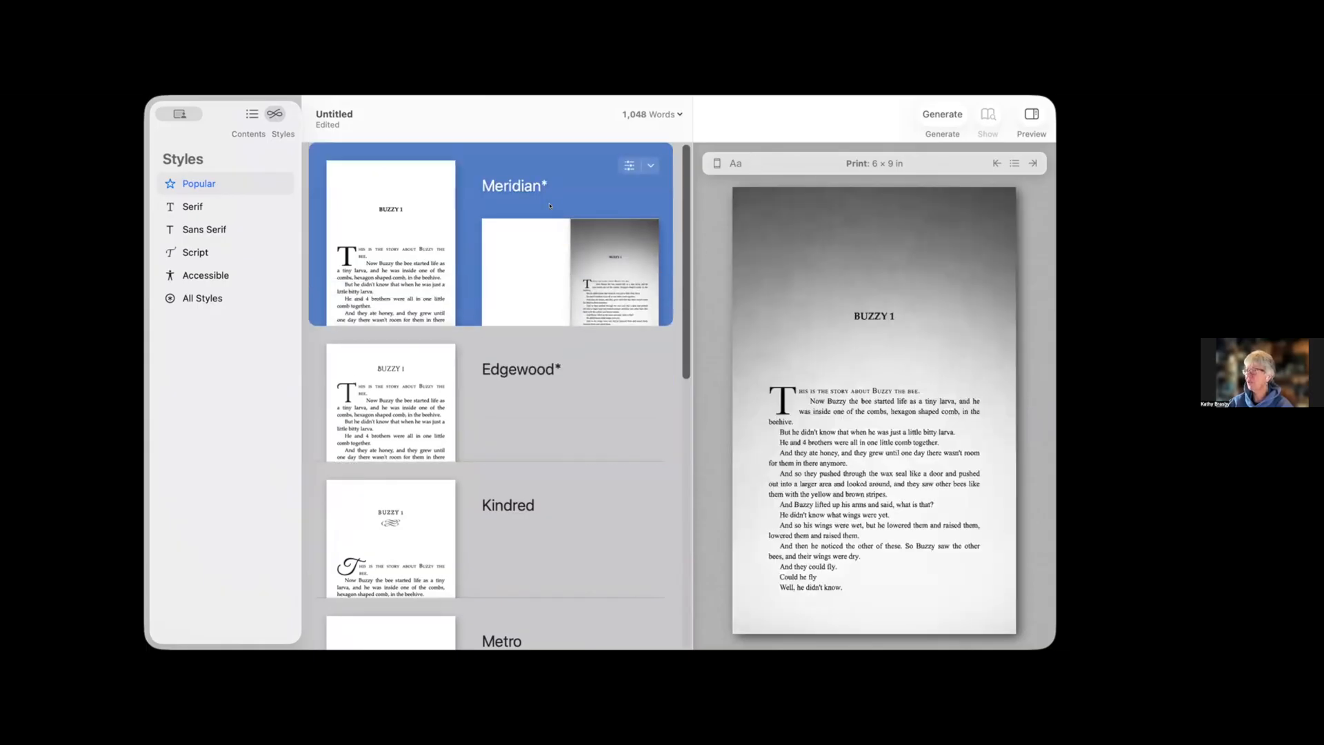
click(423, 543)
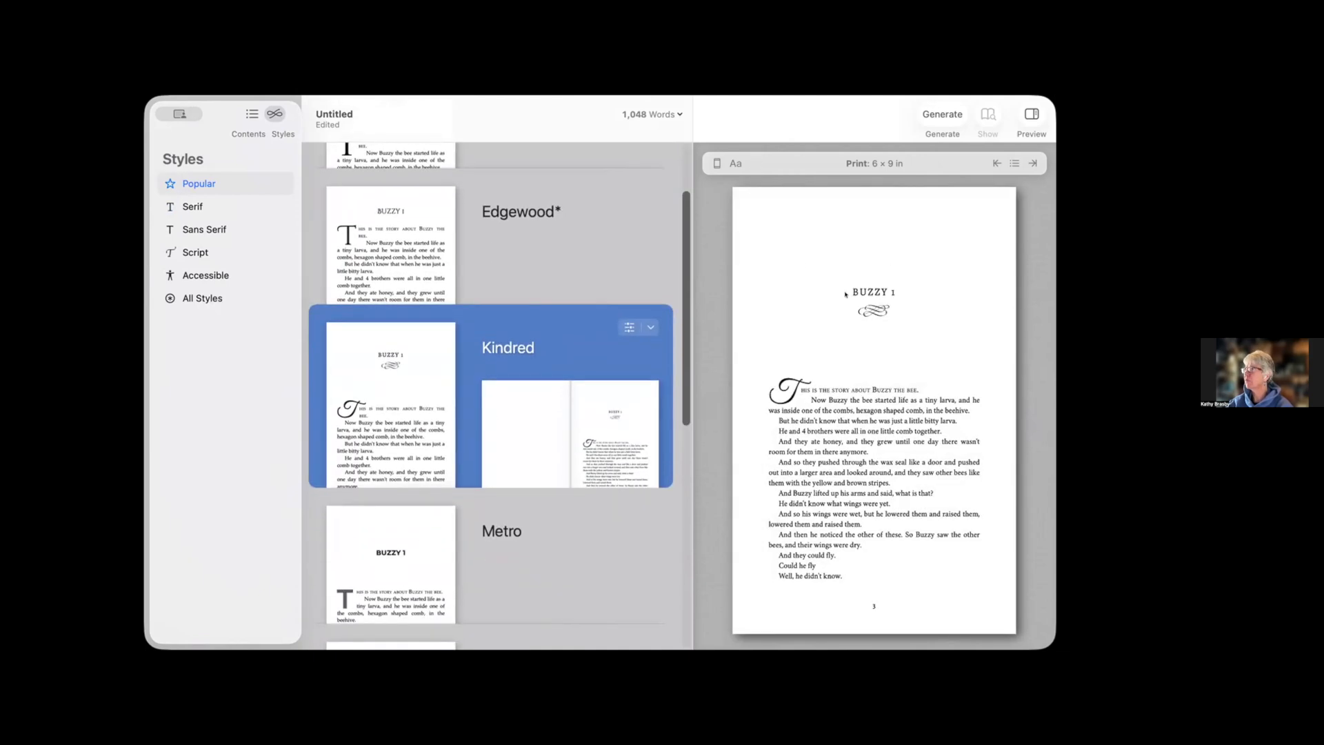
scroll(518, 364, down, 10)
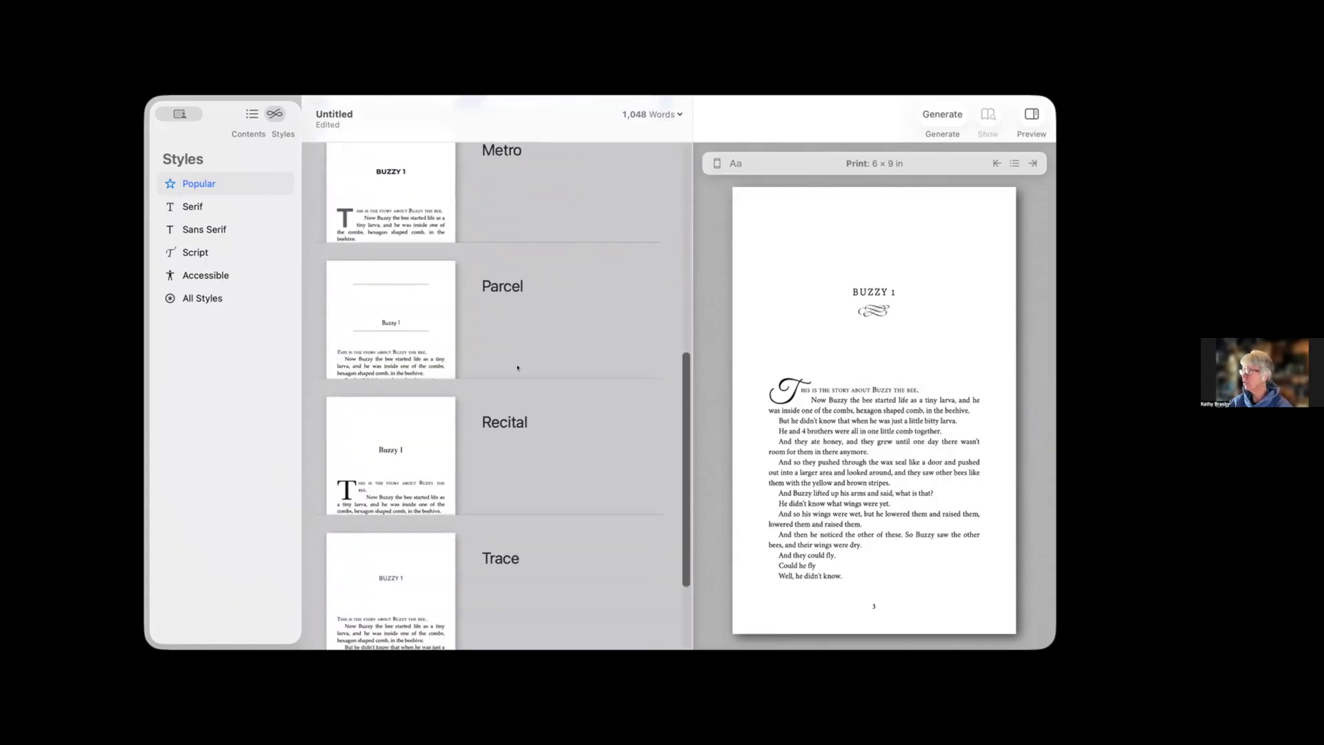
scroll(518, 356, up, 7)
scroll(518, 355, up, 6)
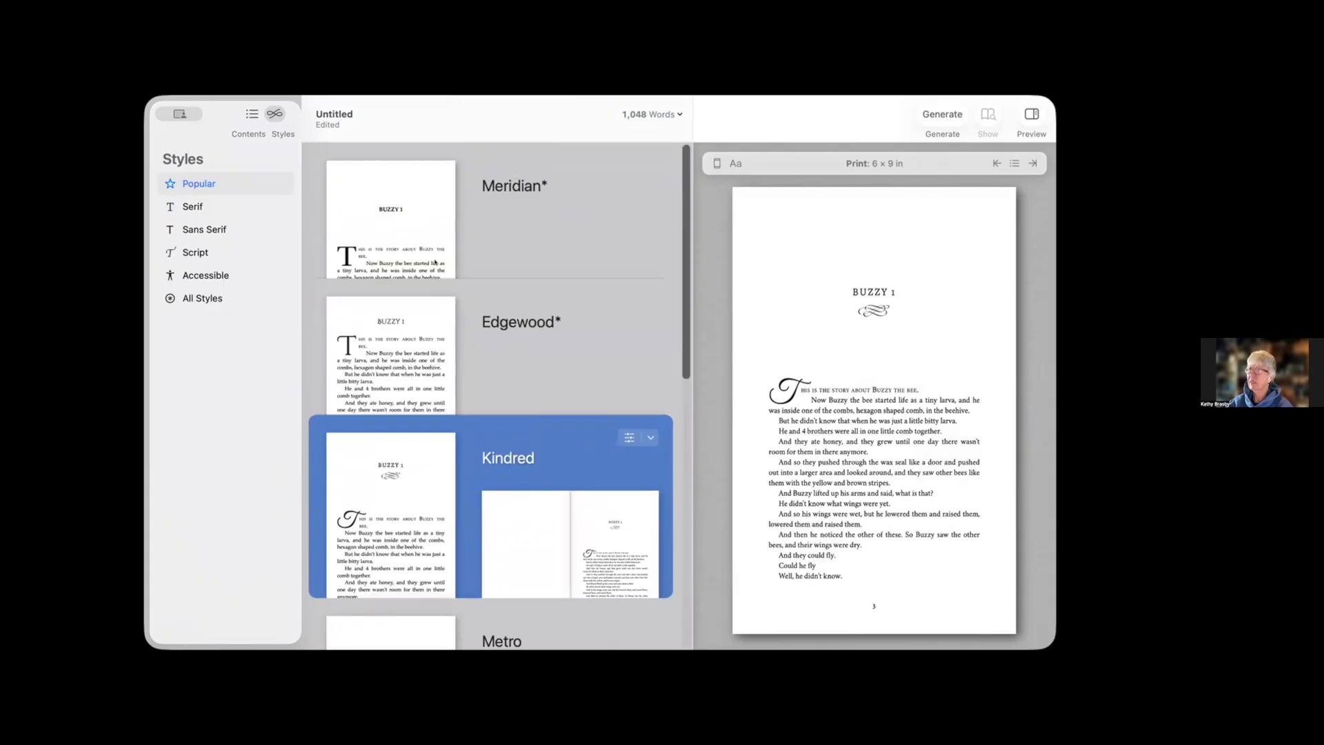
Remove the small caps formatting from the opening sentence of the Buzzy 1 chapter.
click(246, 113)
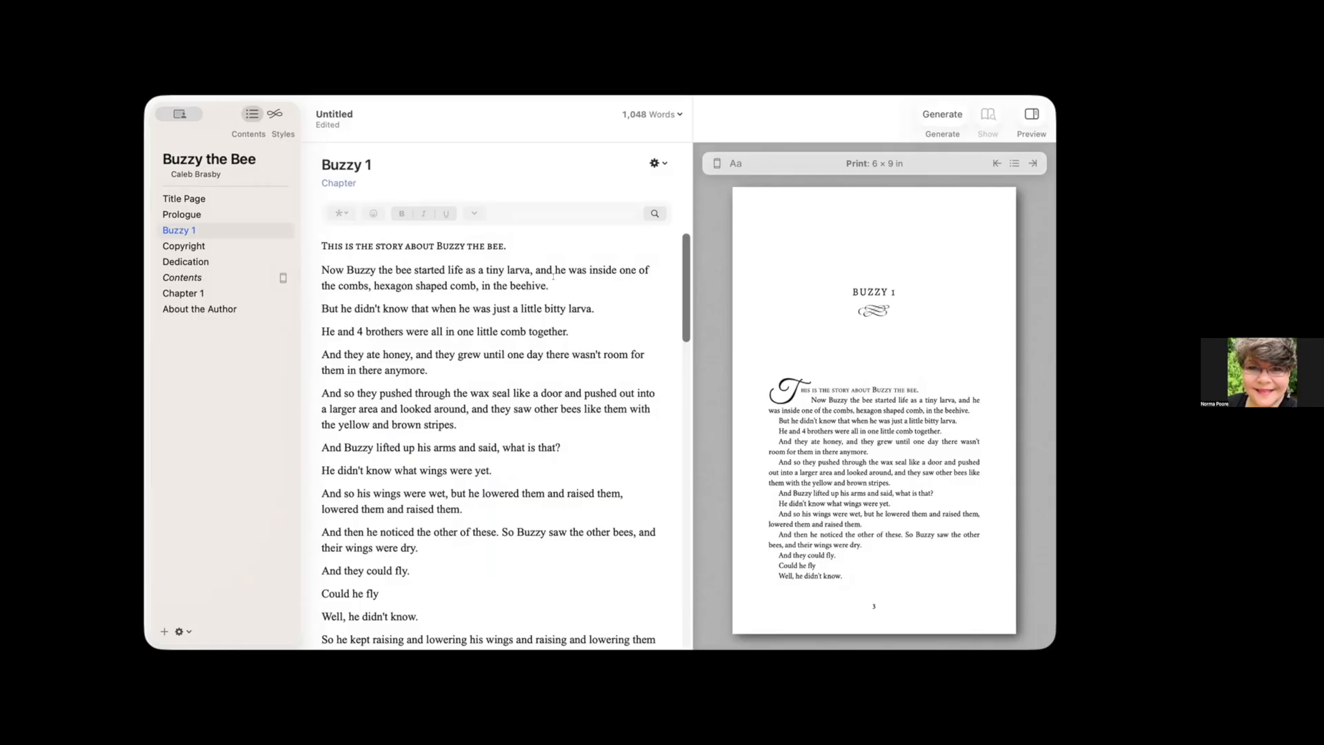
click(552, 297)
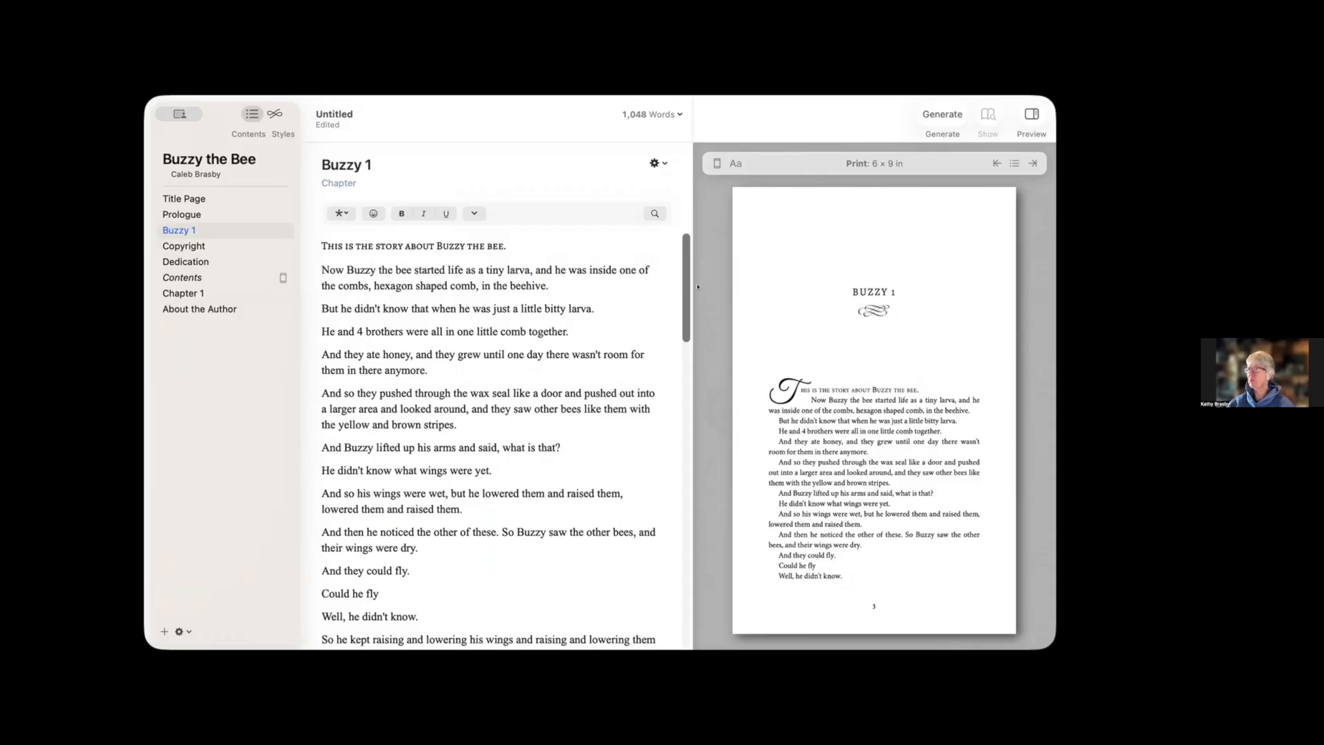
click(607, 319)
scroll(520, 562, down, 1)
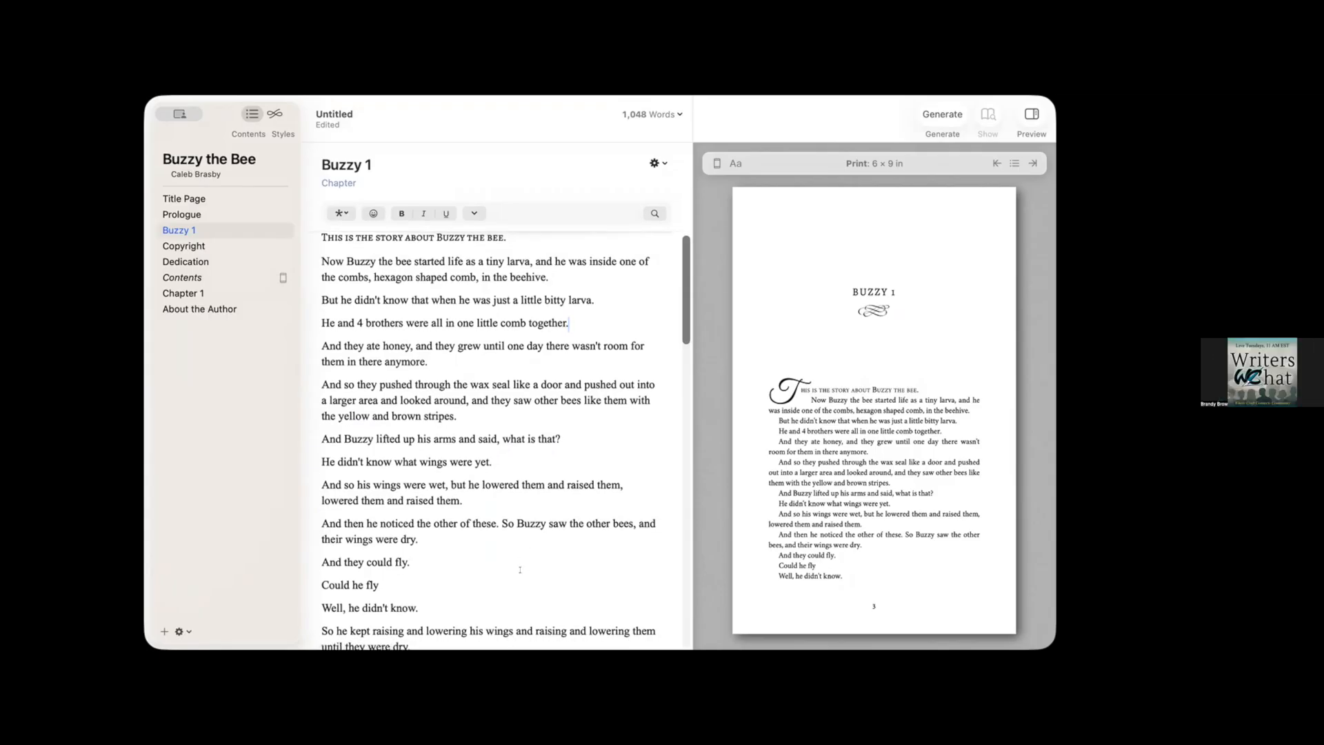
scroll(531, 524, down, 3)
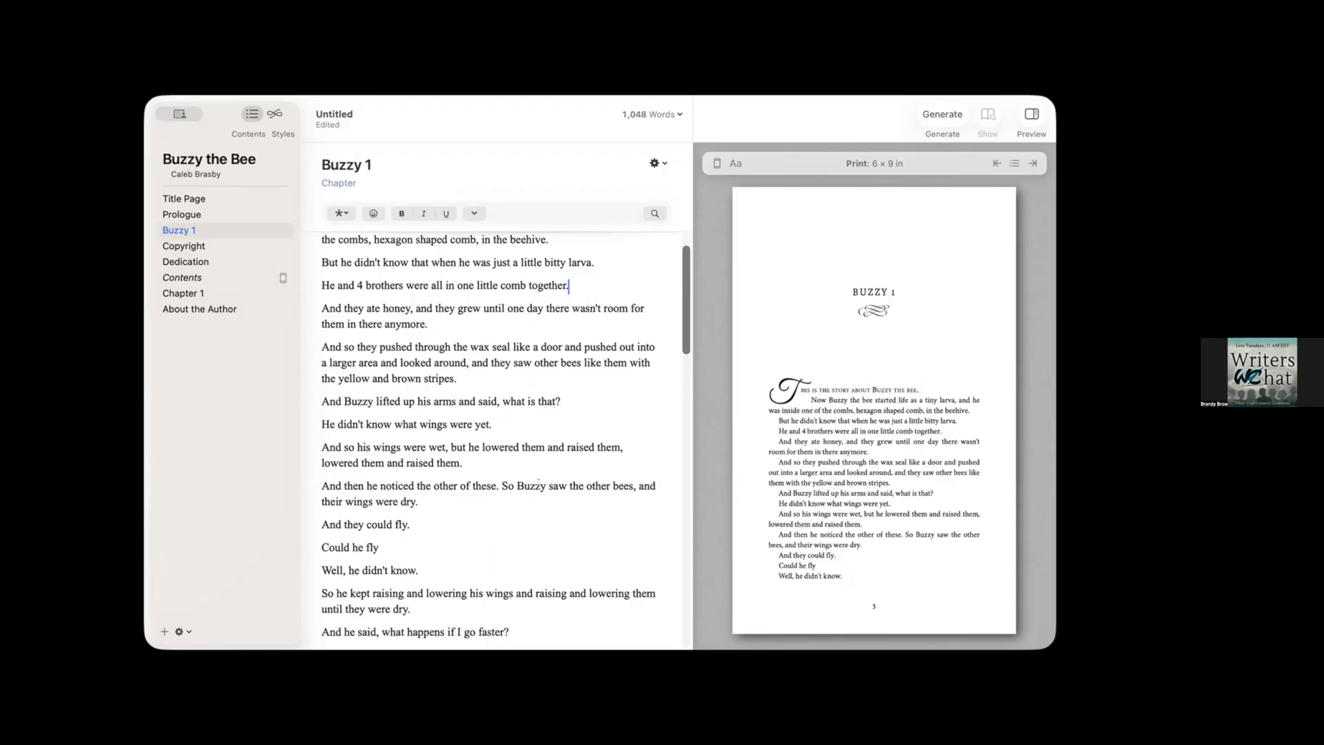
scroll(538, 481, up, 3)
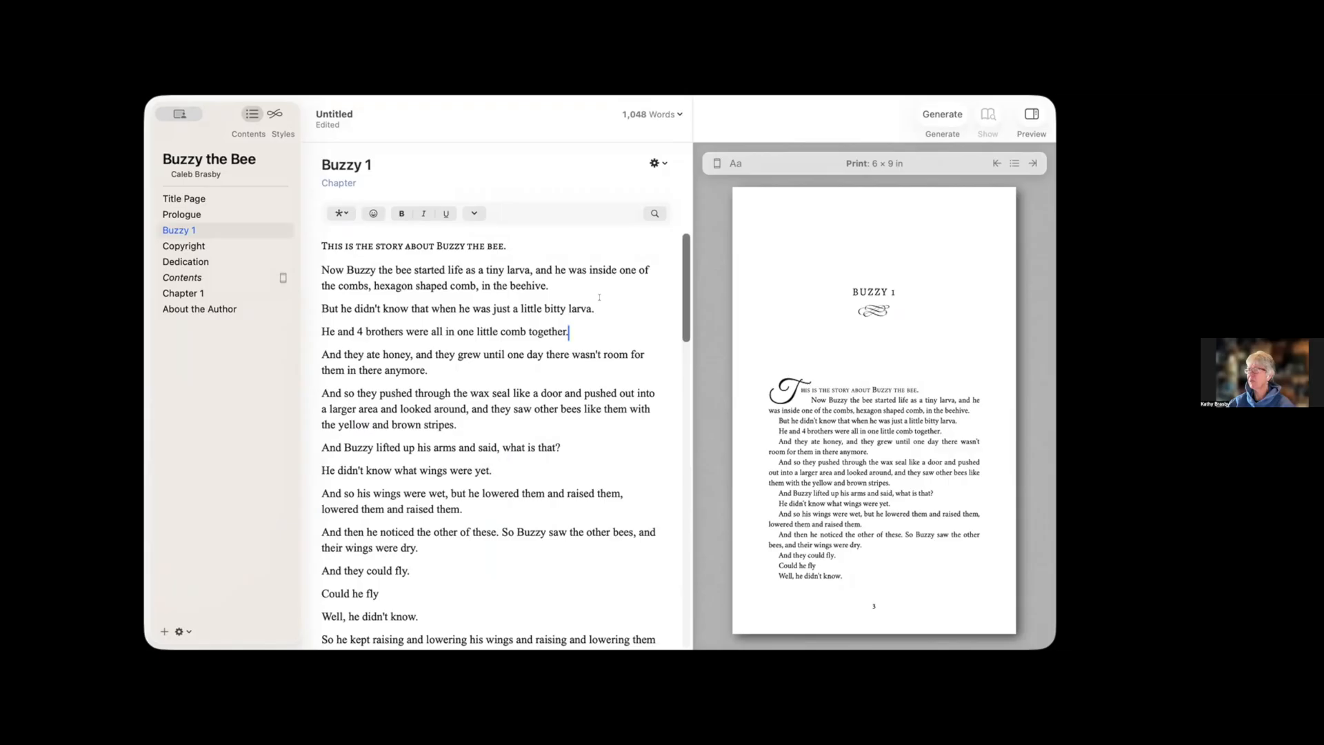
drag(507, 246, 302, 240)
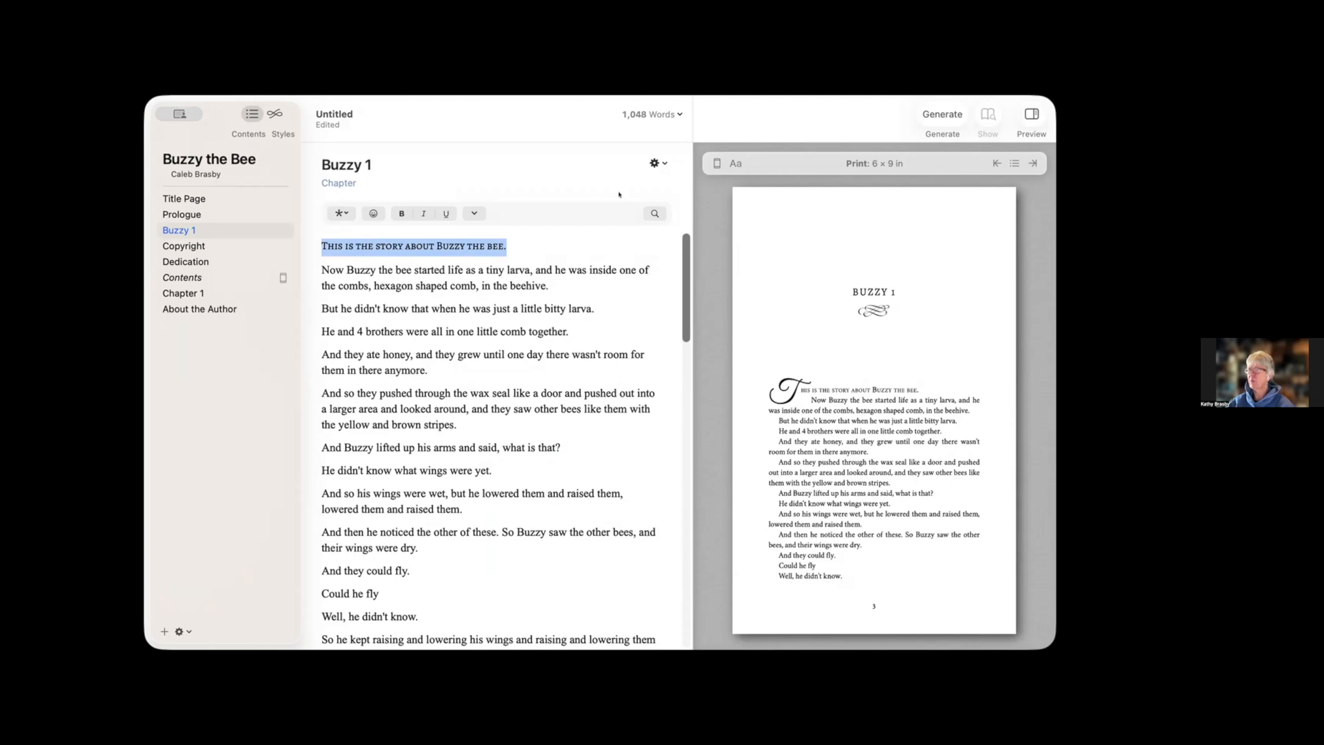
click(474, 214)
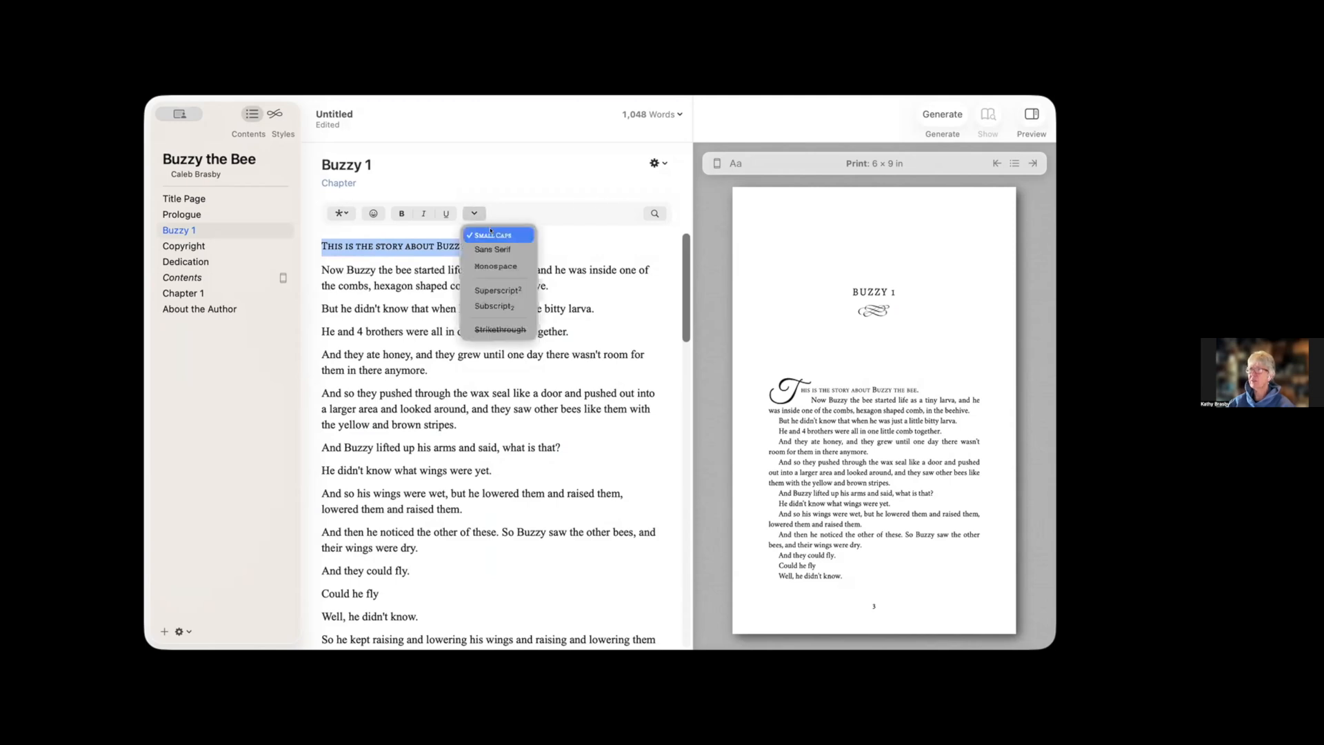
click(493, 234)
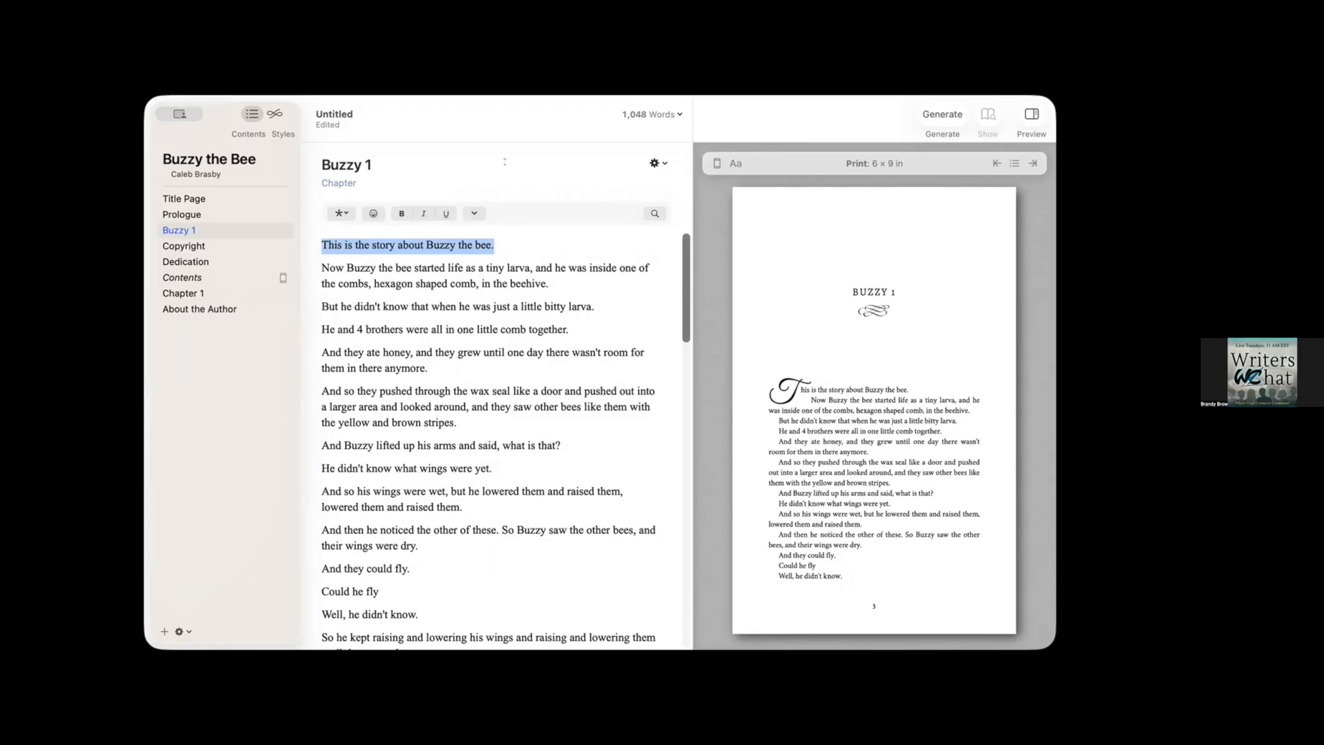
Apply the Meridian style to the book and open its heading settings, followed by its body settings.
click(275, 114)
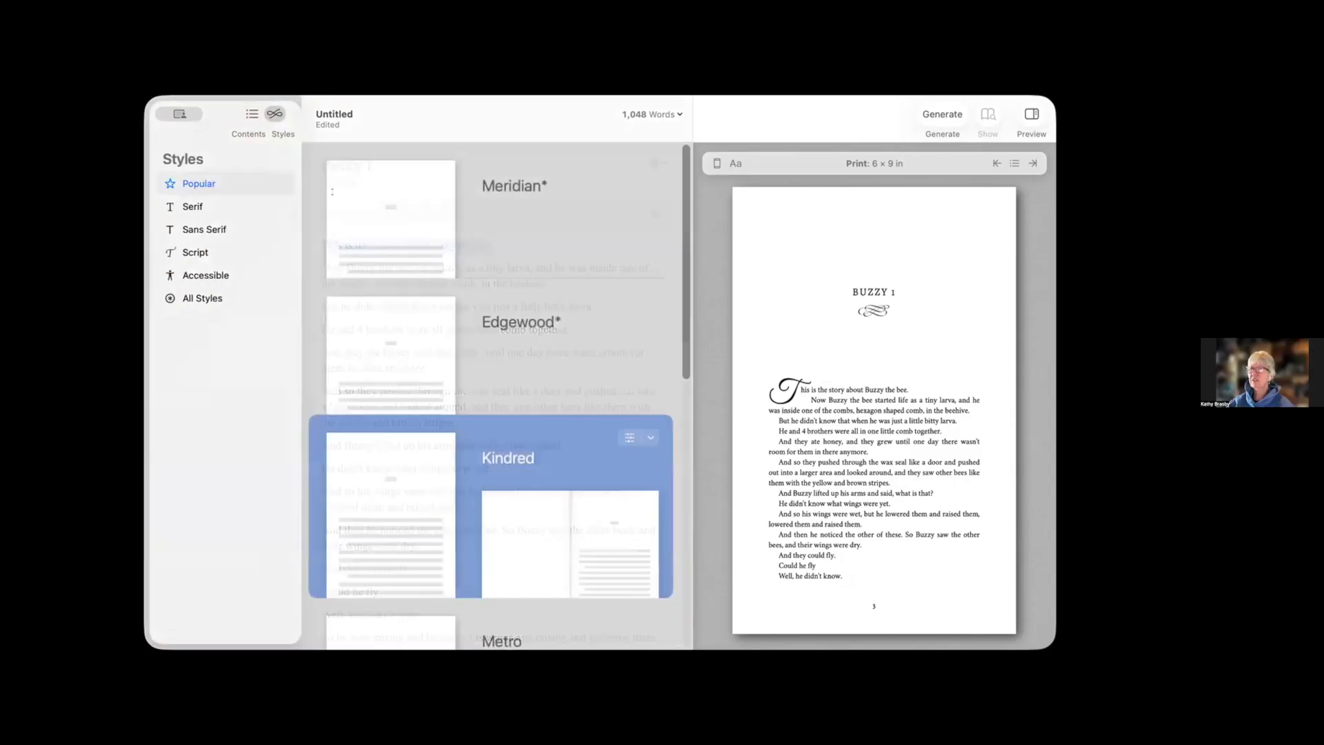
scroll(552, 317, up, 3)
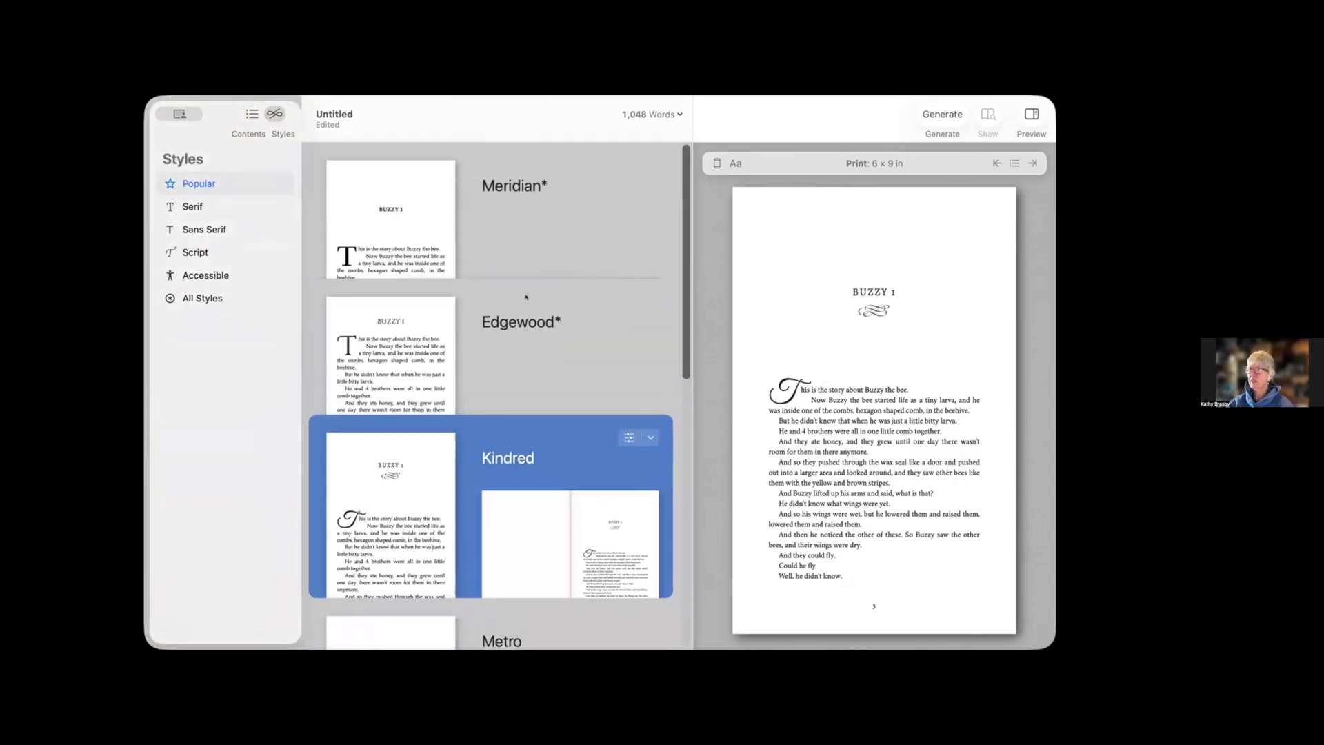
click(470, 191)
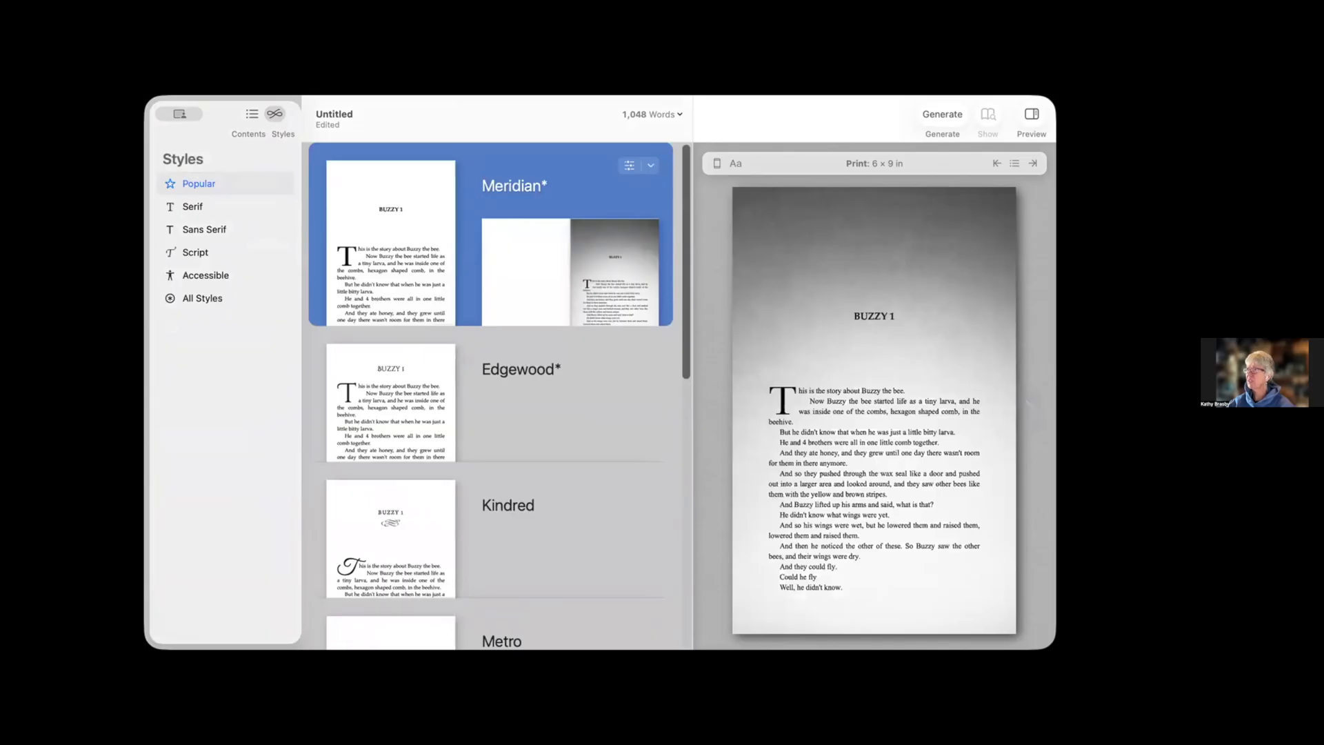
click(649, 164)
mouse_move(663, 185)
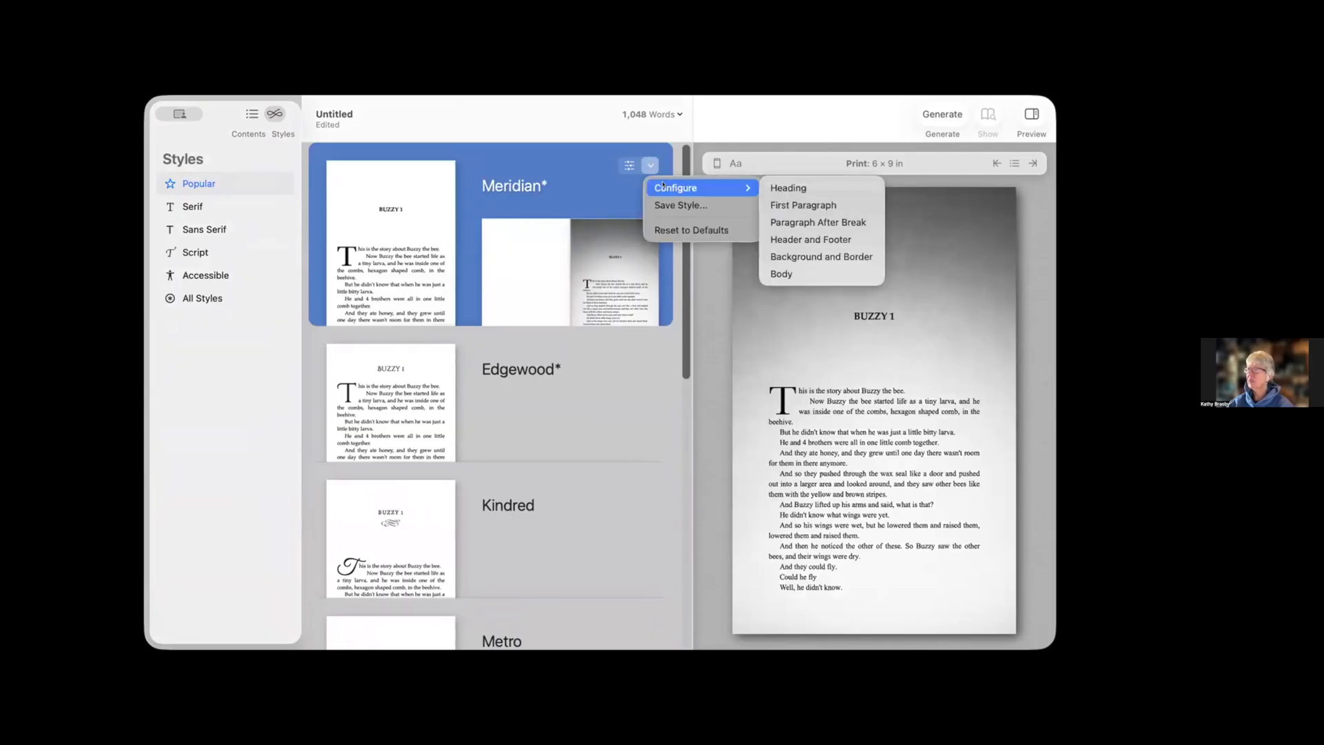
click(811, 185)
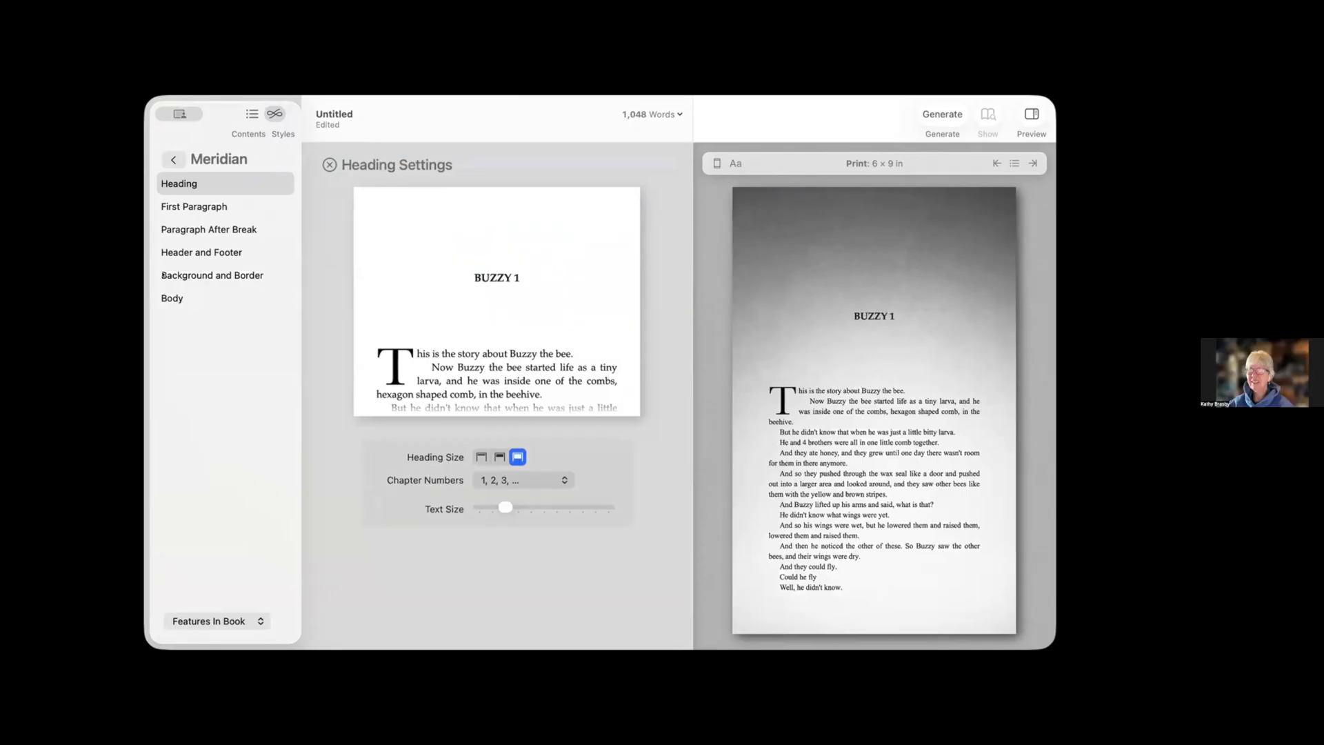
click(170, 298)
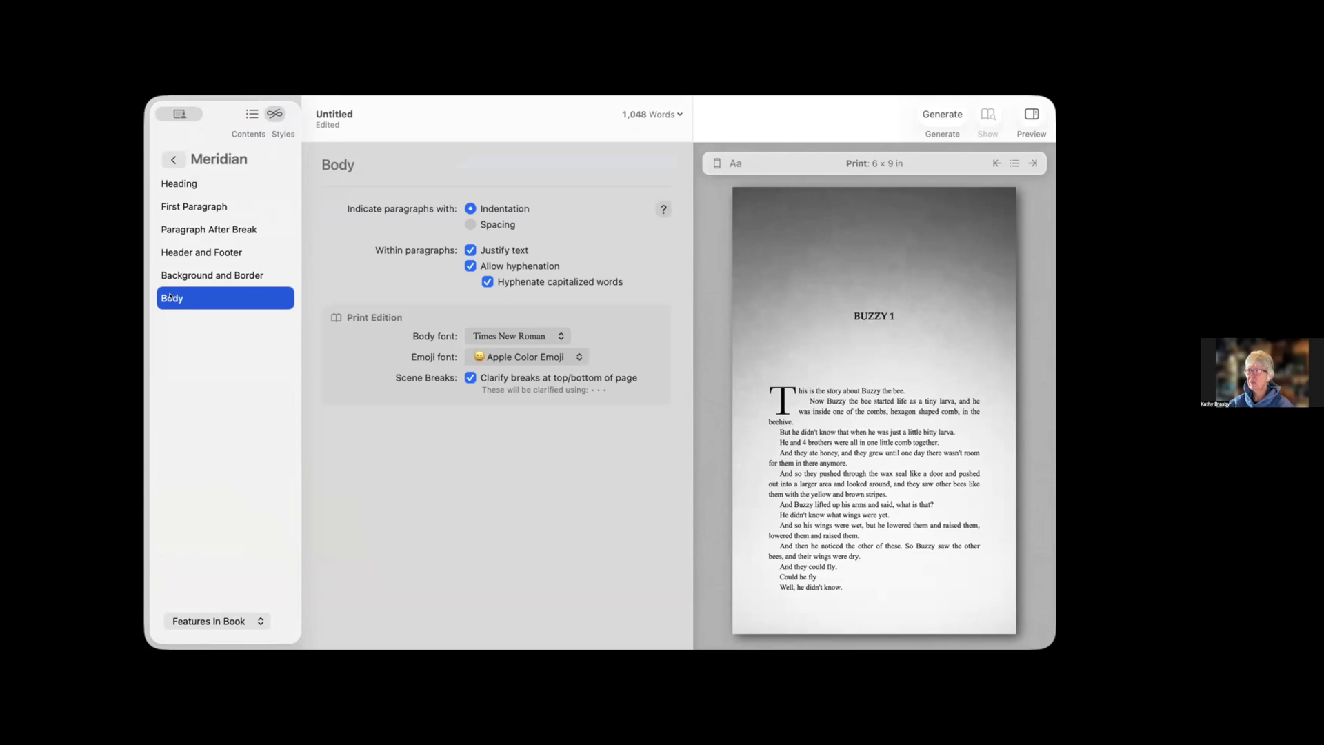
Try Meridian's full-bleed print backgrounds in turn, from the grey gradient through the patterned and dark images to solid black.
click(194, 275)
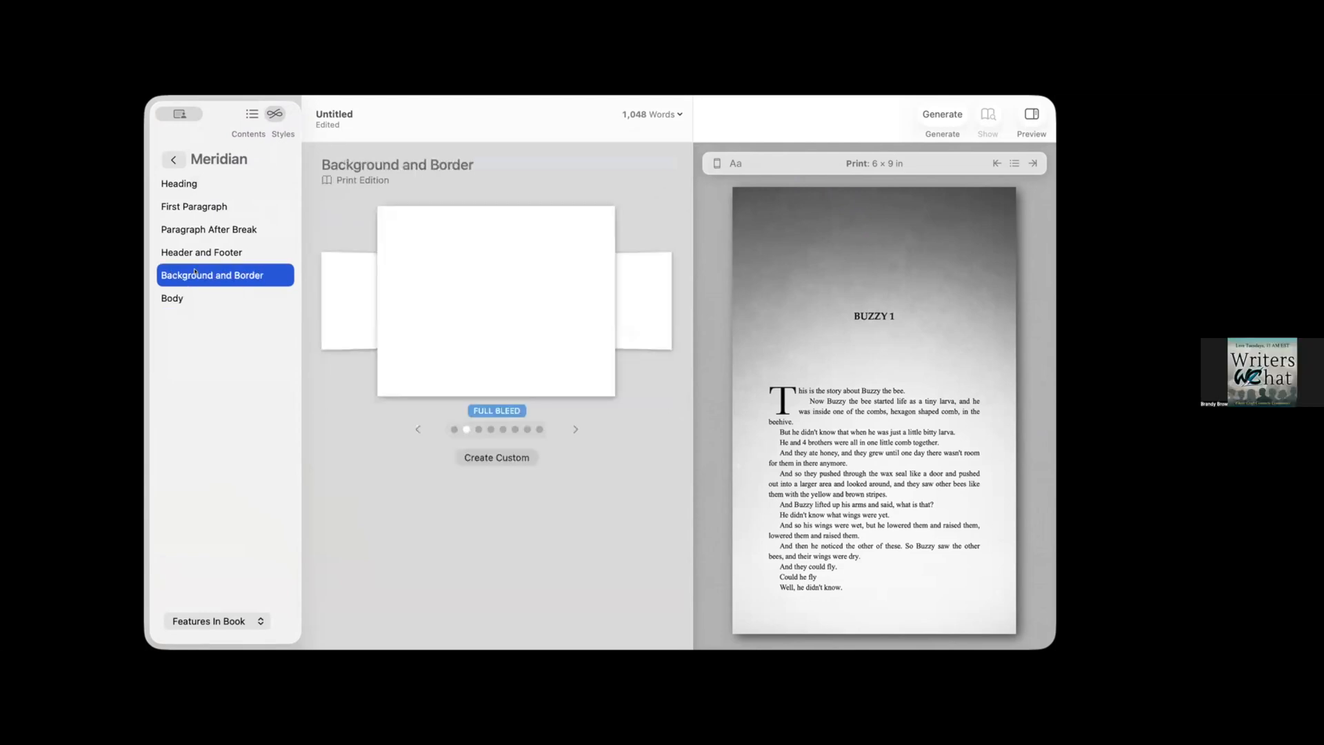
click(450, 427)
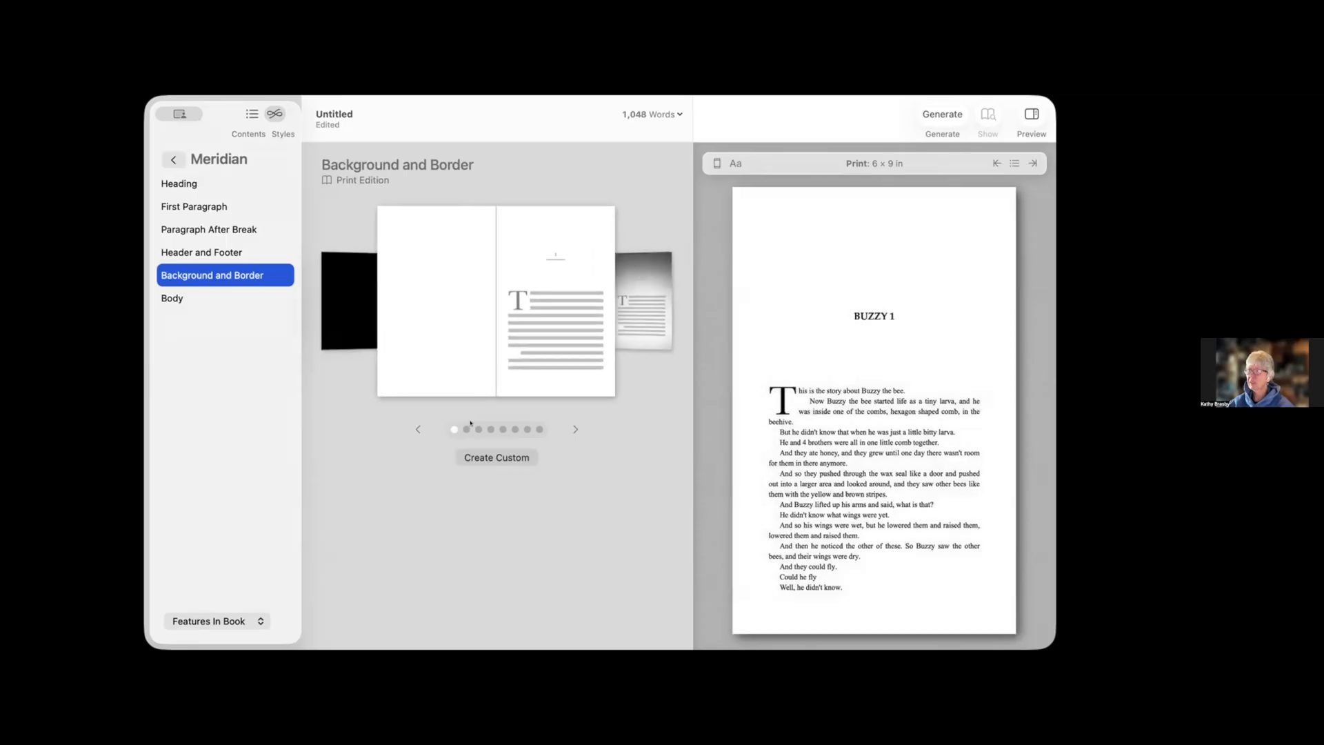
click(572, 423)
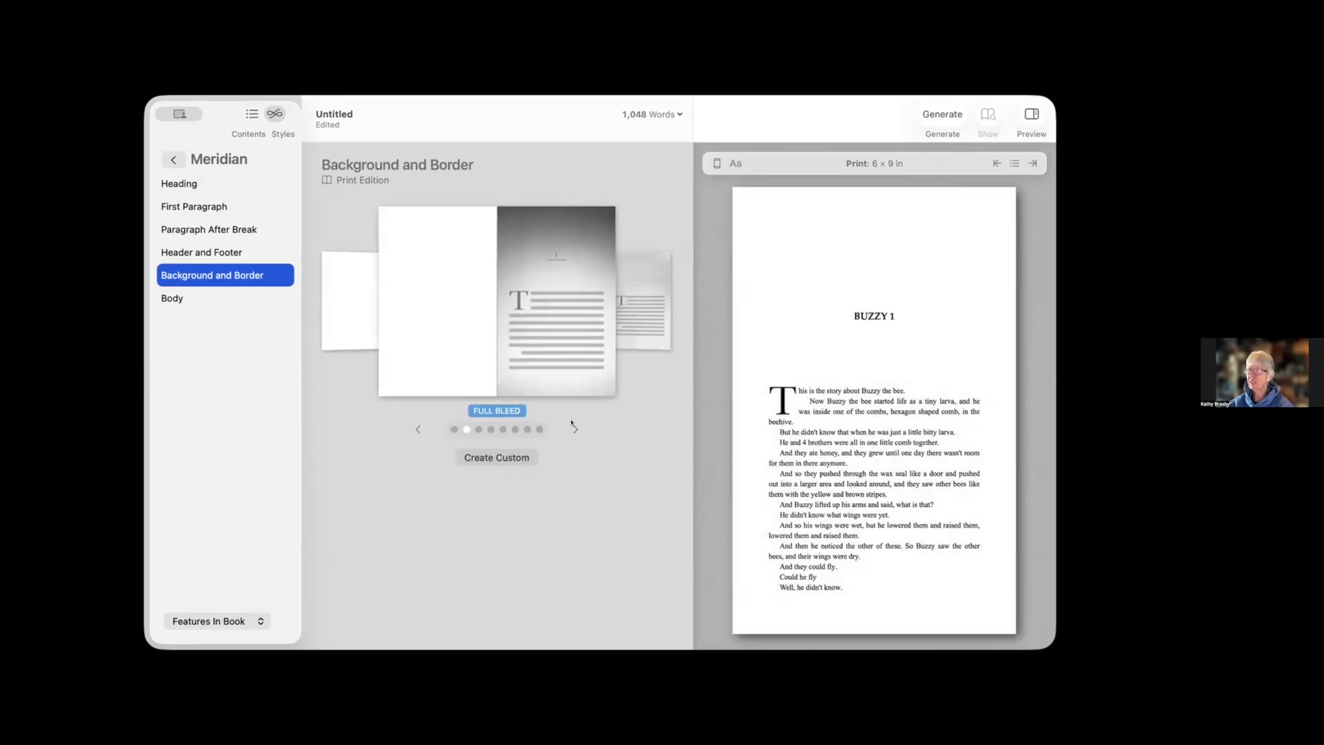
click(572, 423)
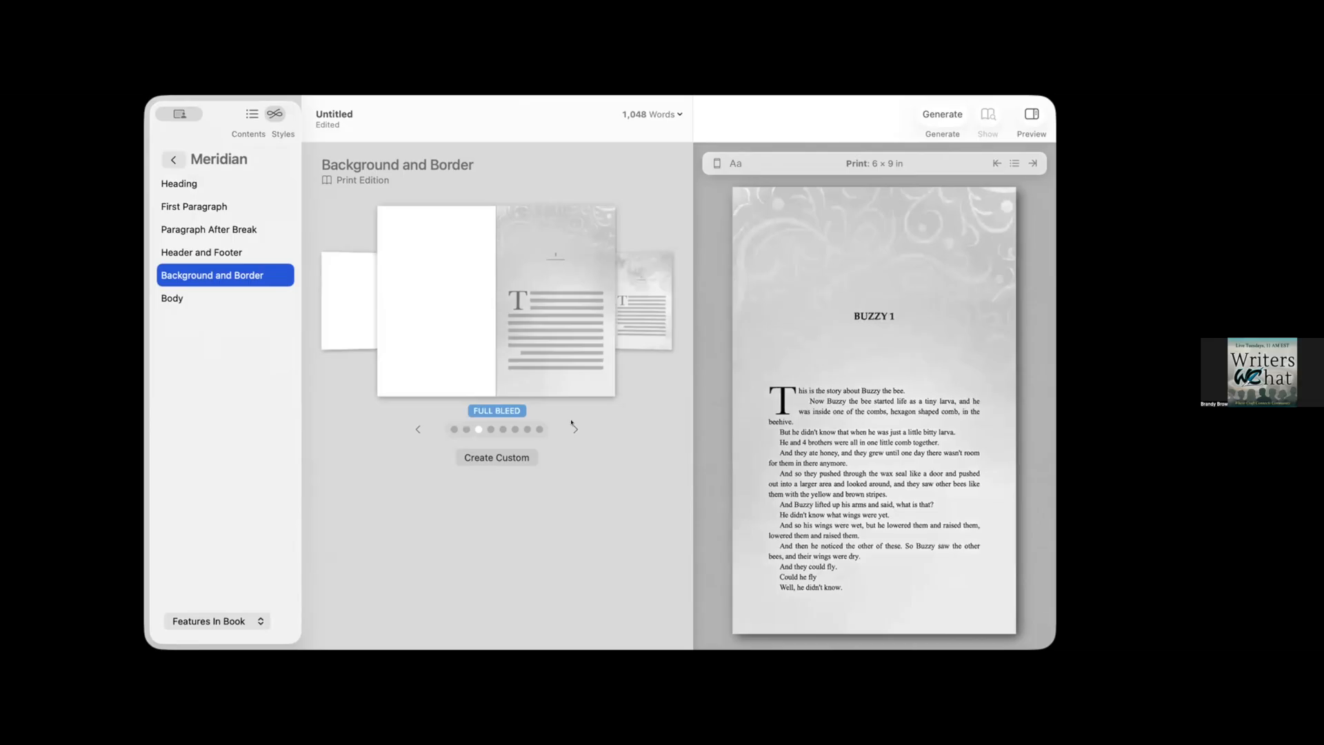
click(572, 422)
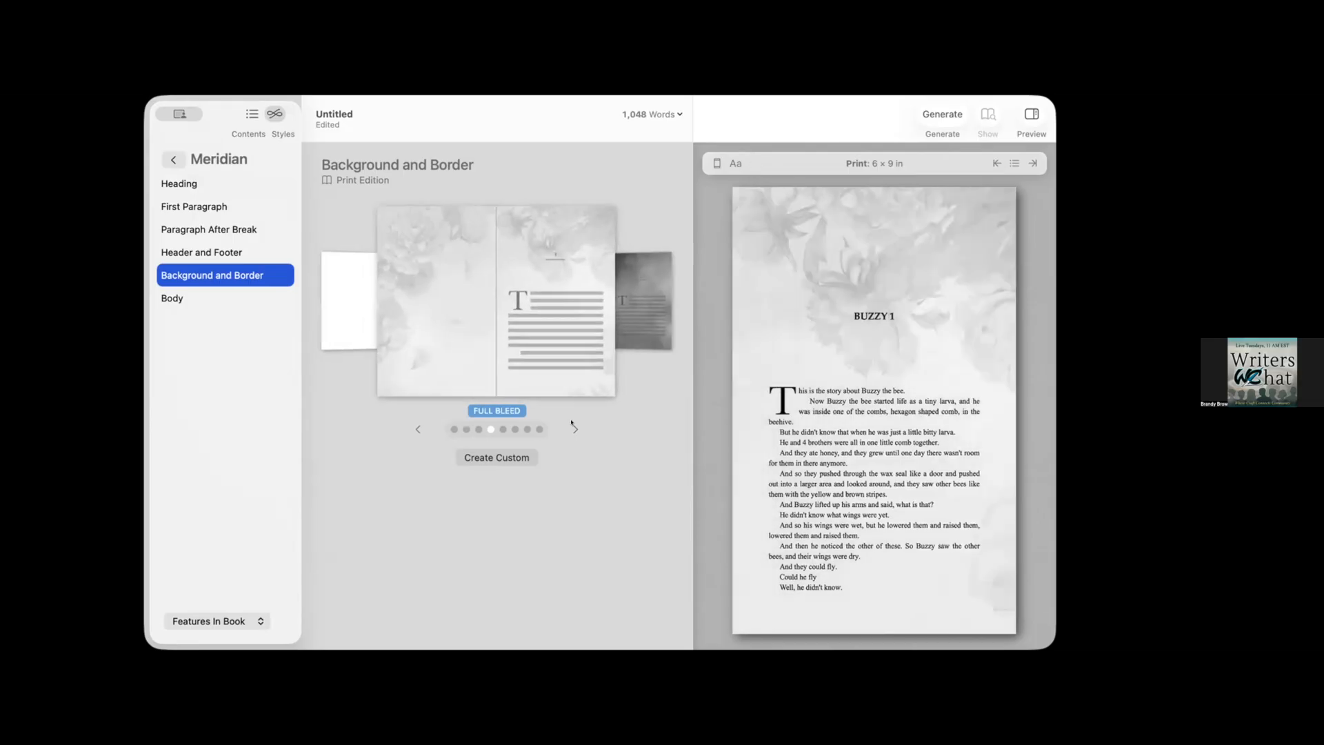
click(573, 427)
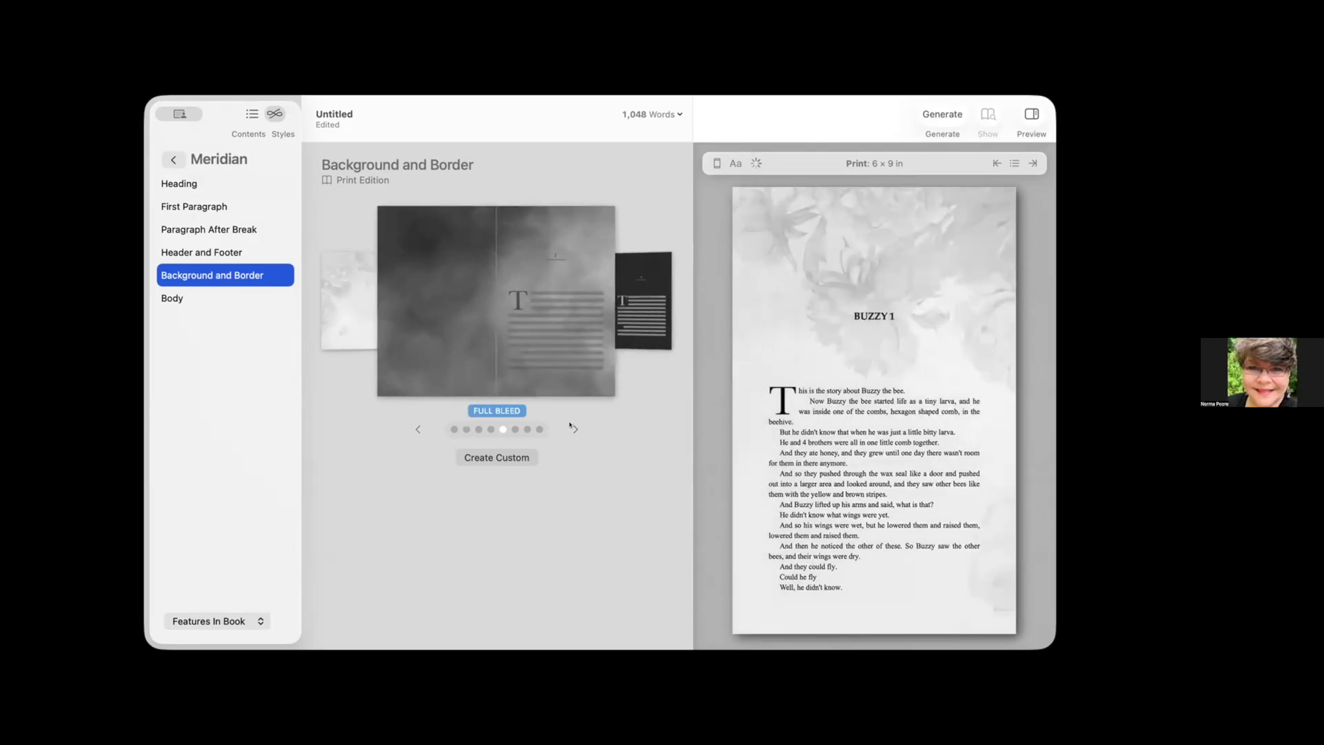
click(573, 427)
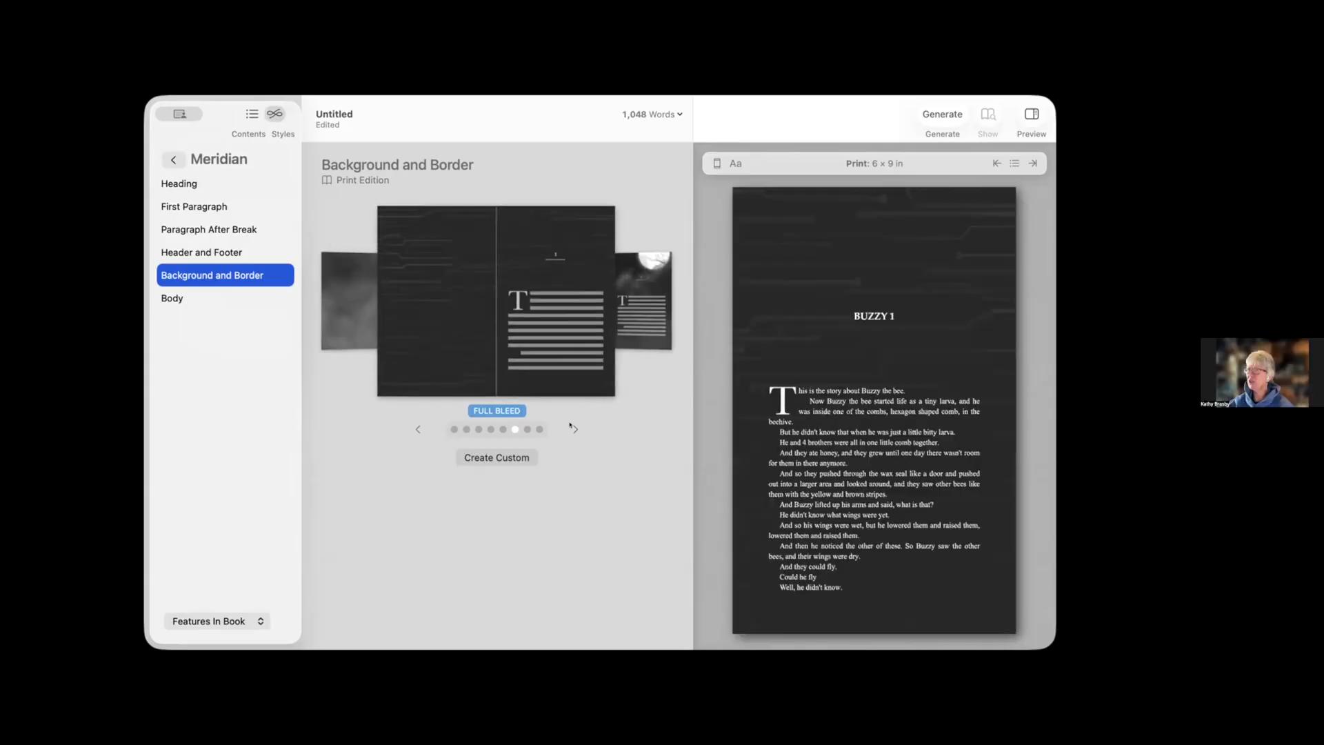
click(572, 426)
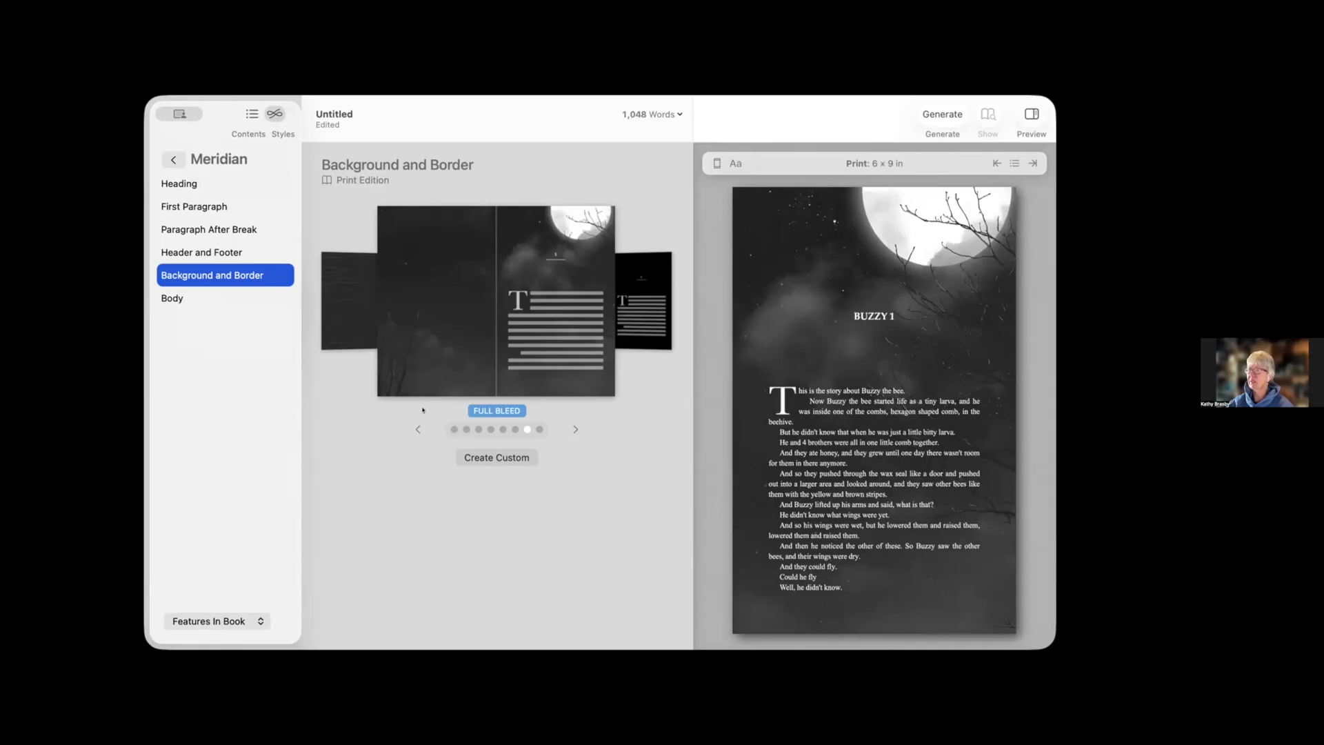
click(574, 430)
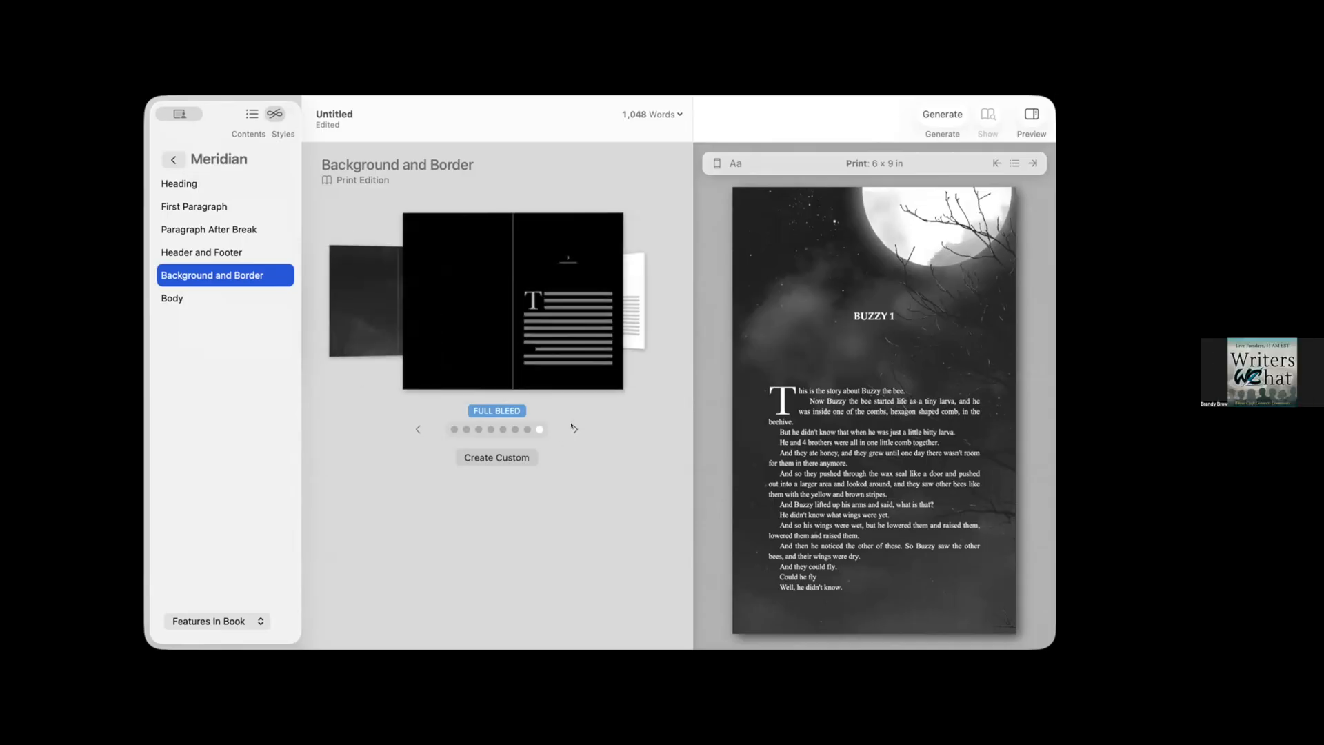
click(492, 458)
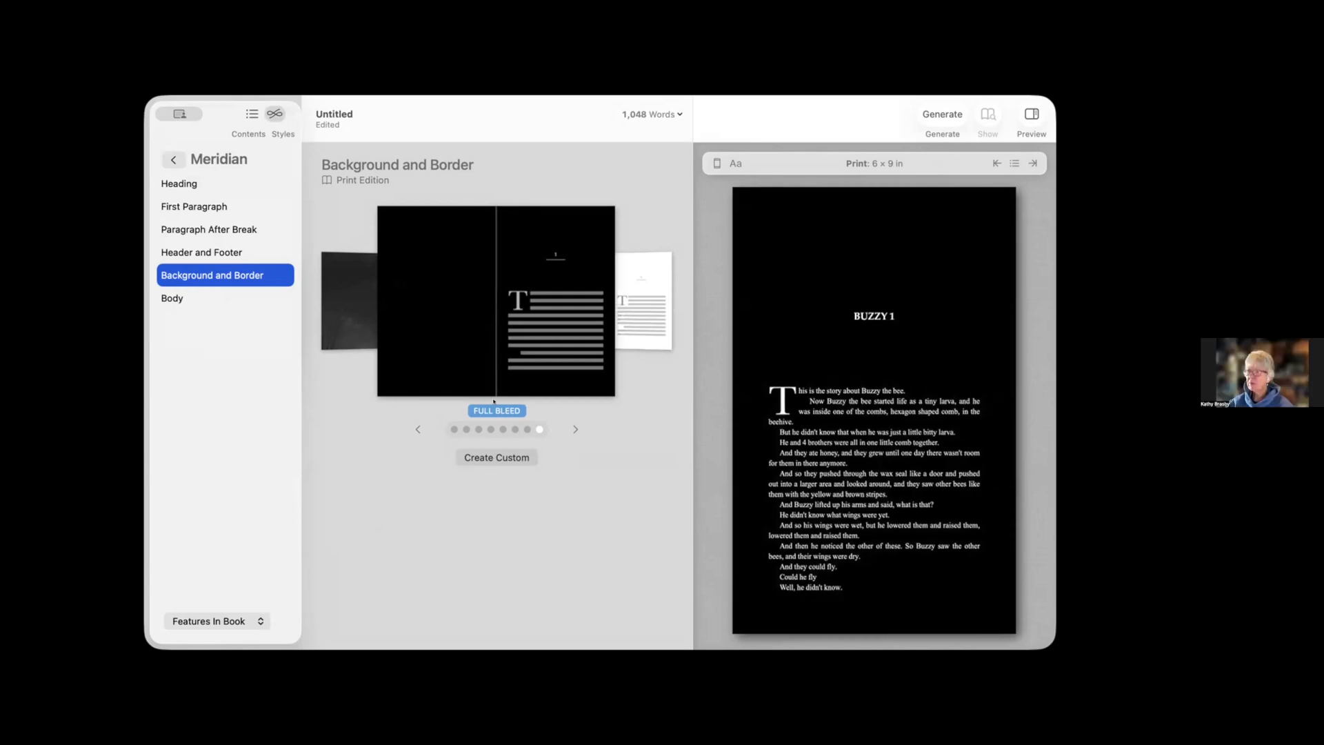
Go back through the full-bleed backgrounds, choose the plain white page for Meridian and return to the style list.
click(417, 429)
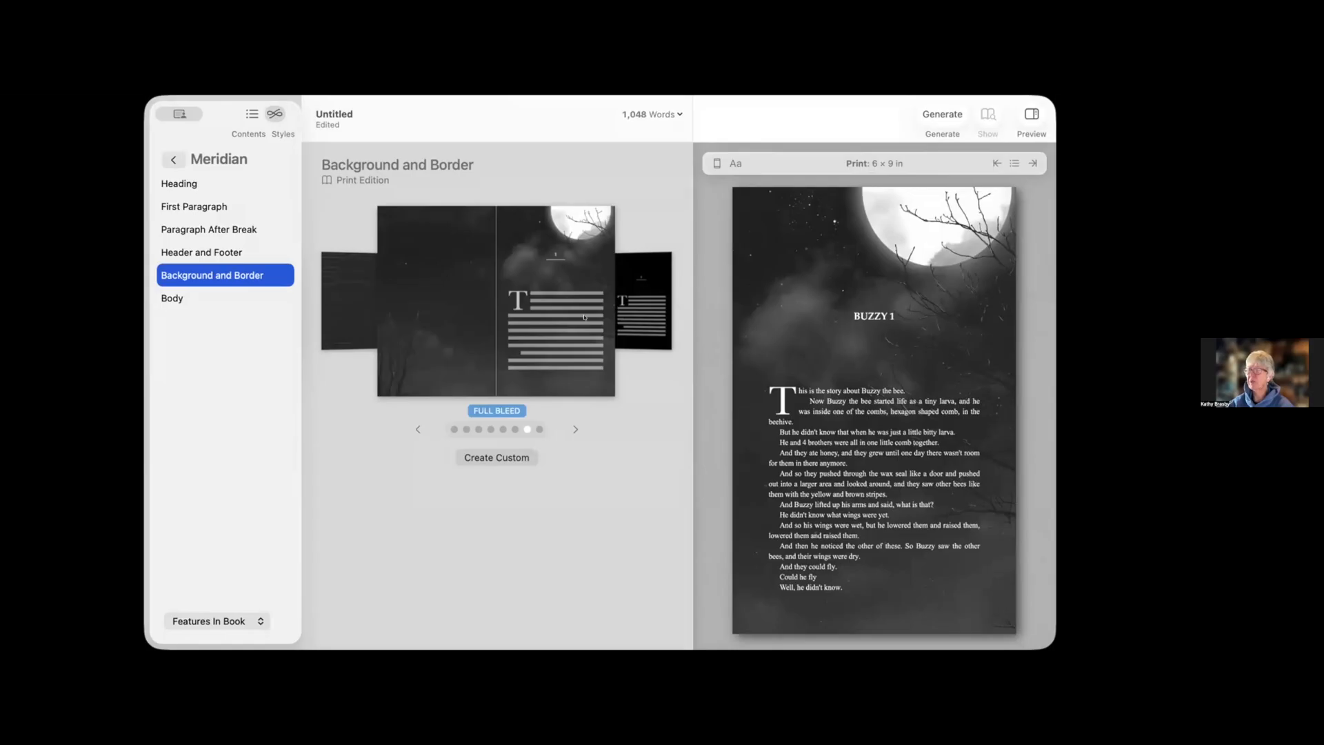
click(417, 429)
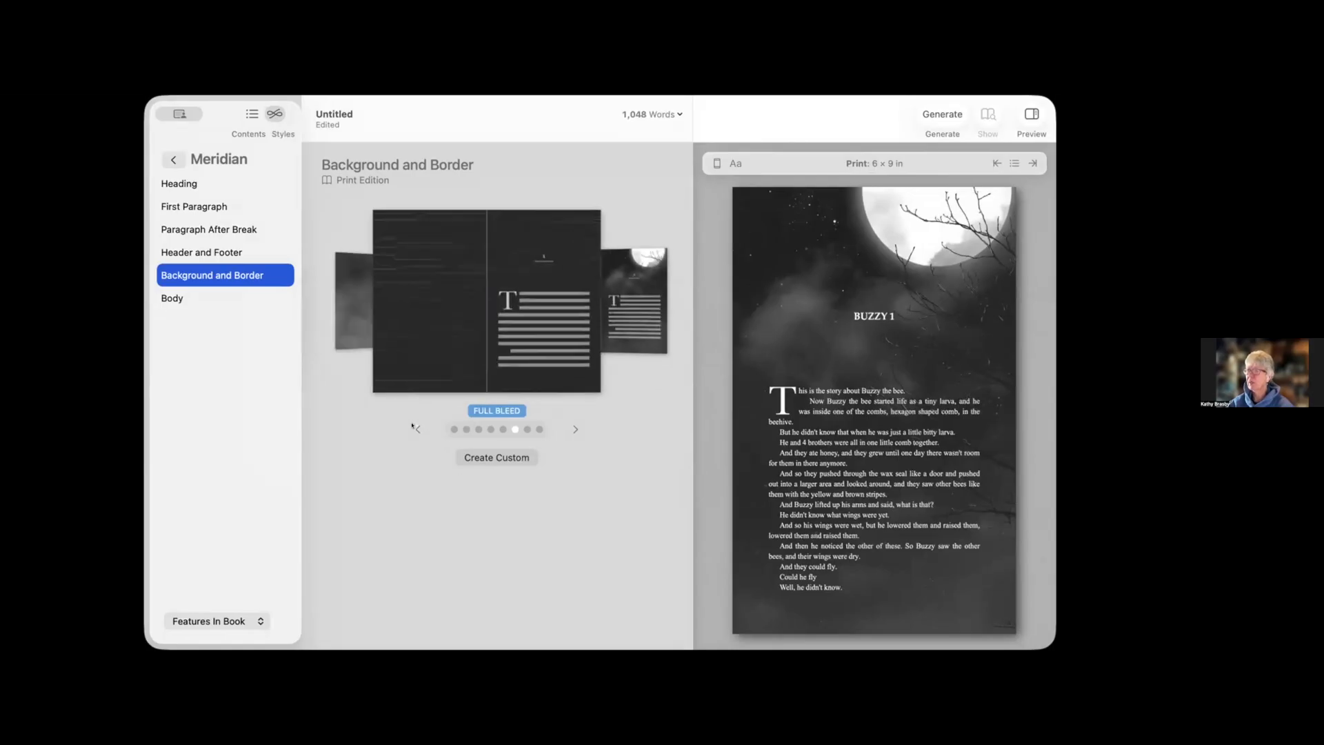
click(415, 427)
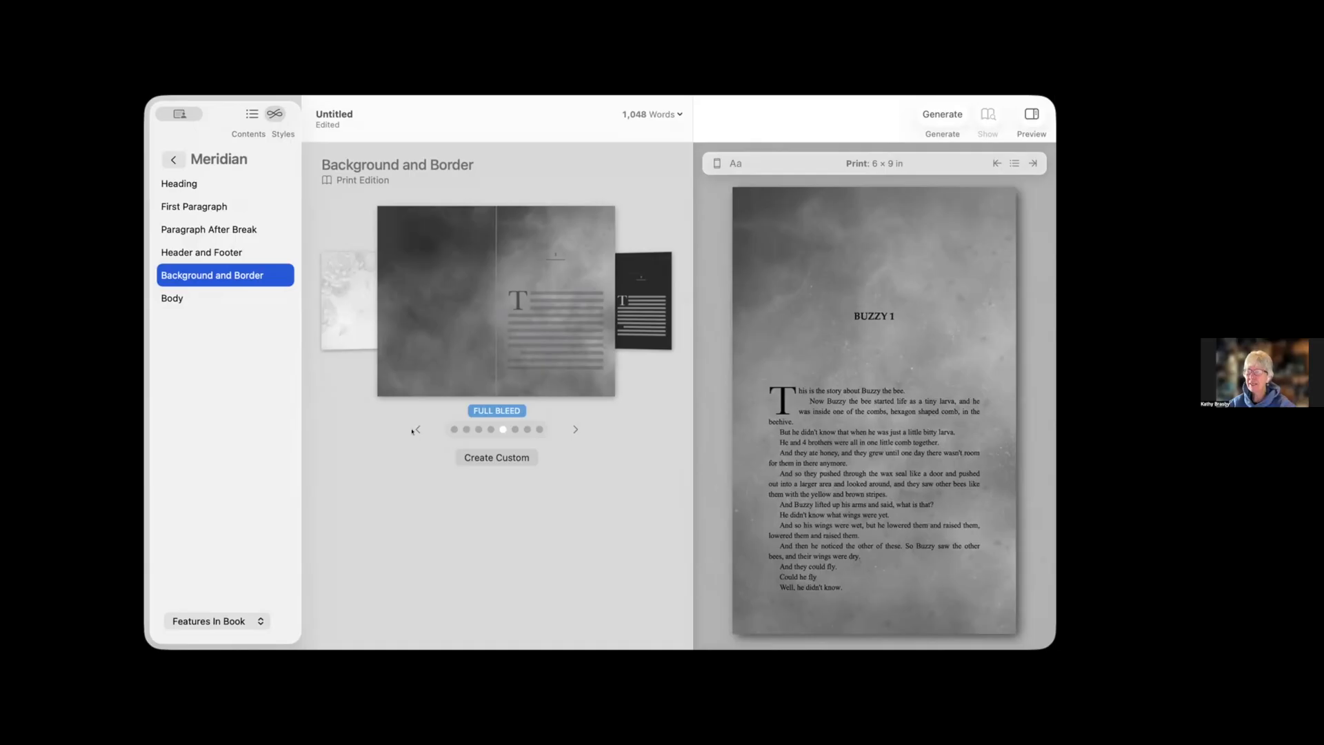
click(415, 428)
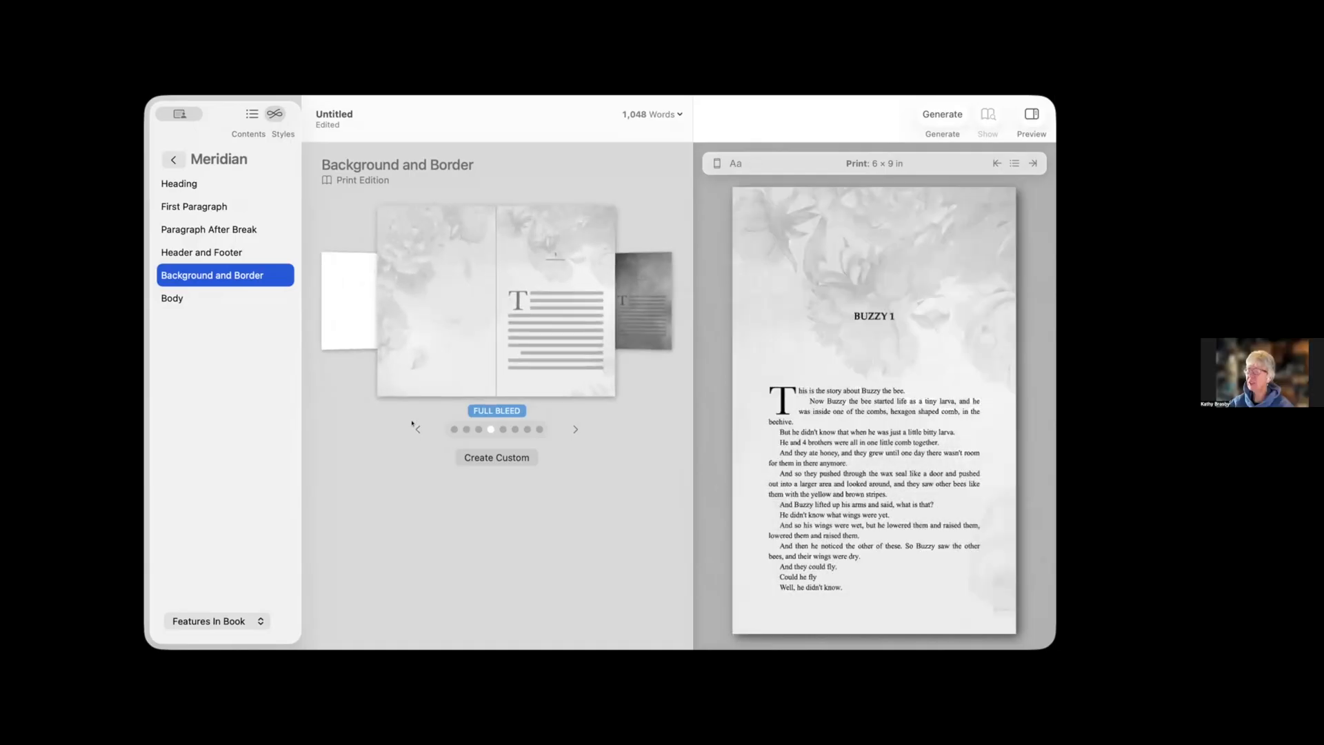
click(415, 428)
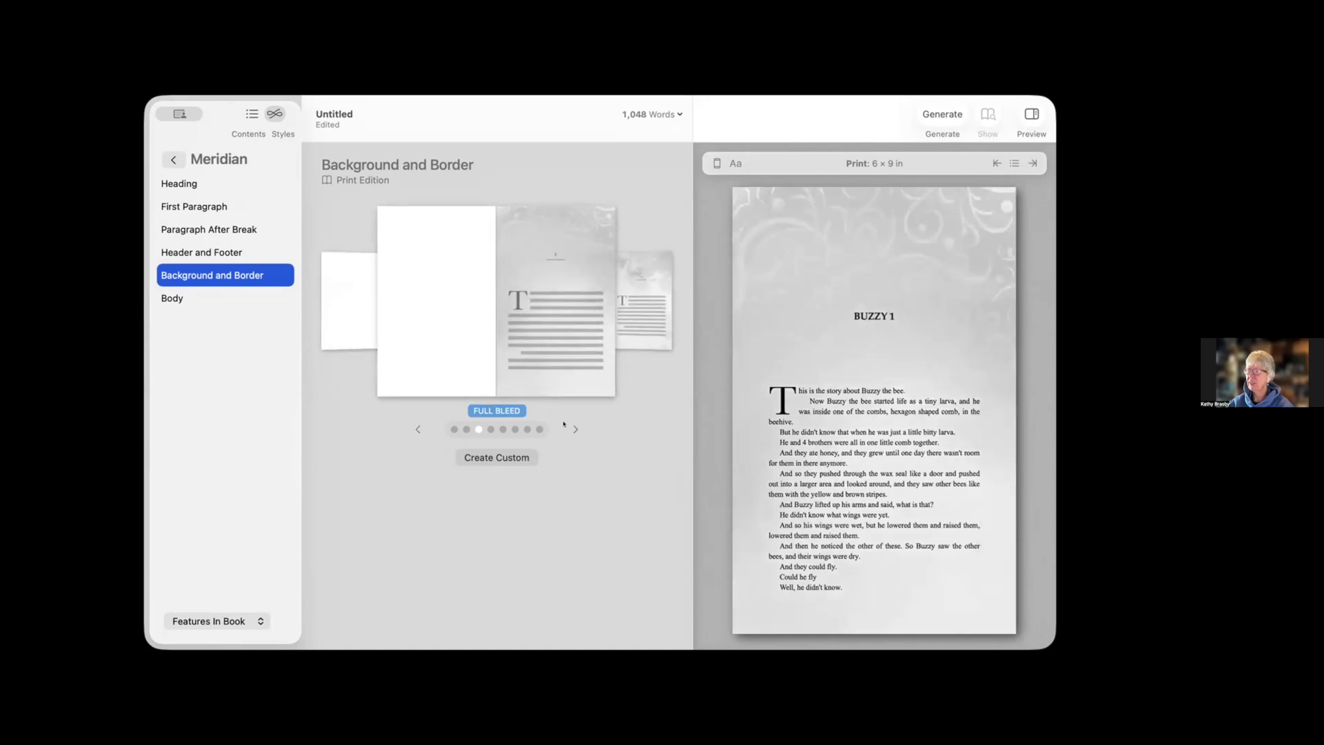
click(417, 429)
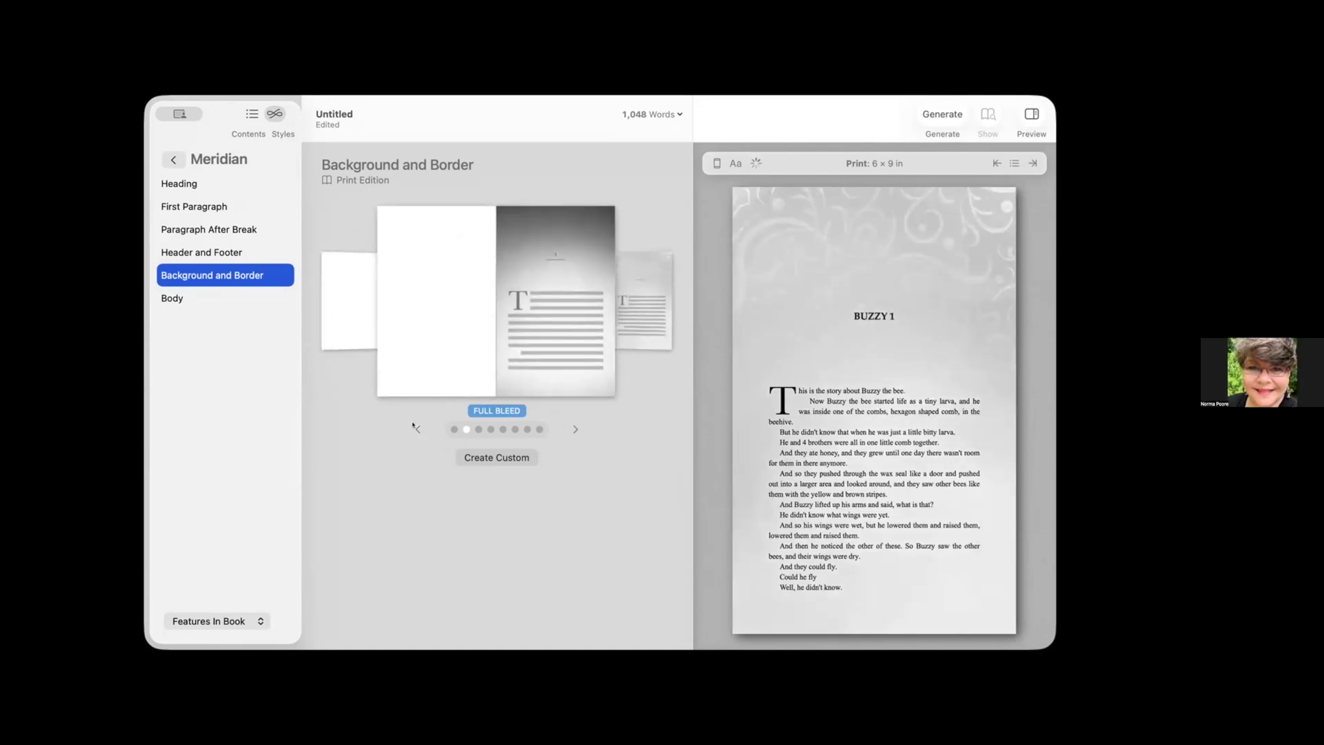
click(417, 428)
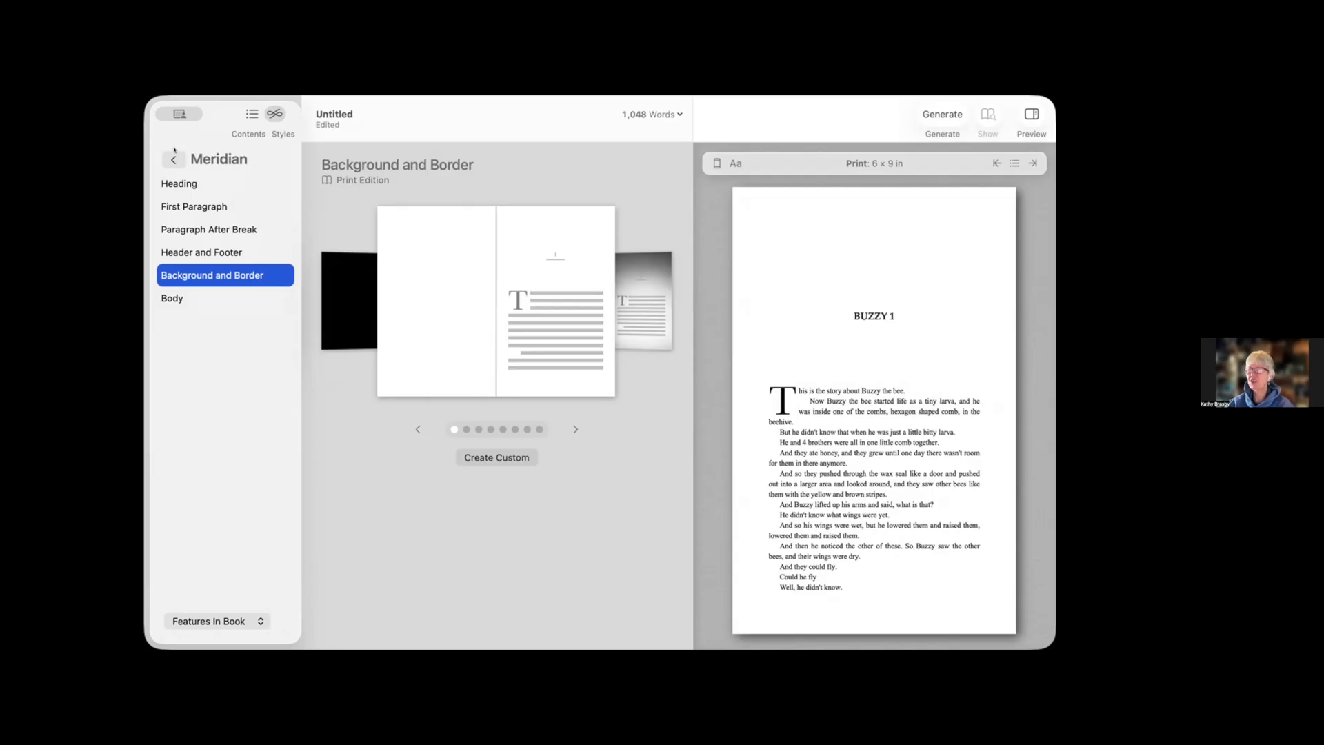
click(172, 159)
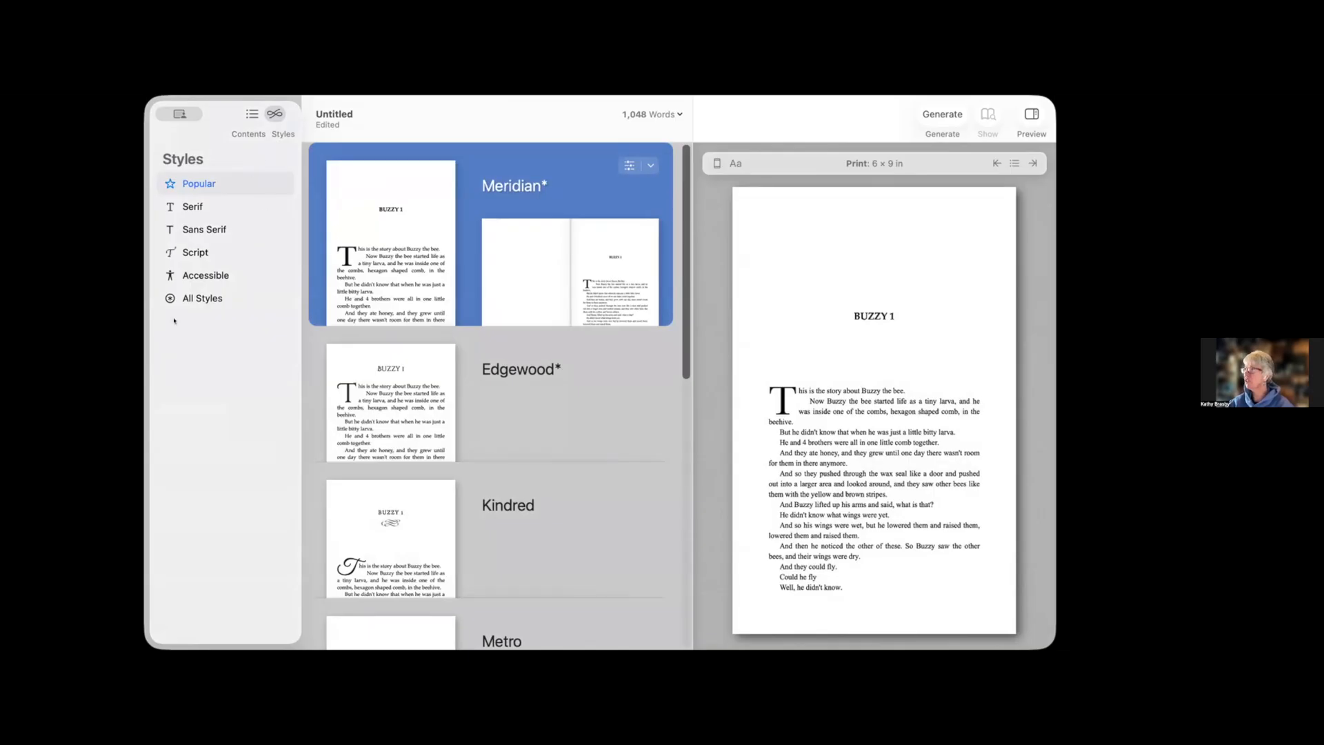
Title Chapter 1 "Buzzy the Bee has brothers" and turn off its chapter numbering.
click(251, 113)
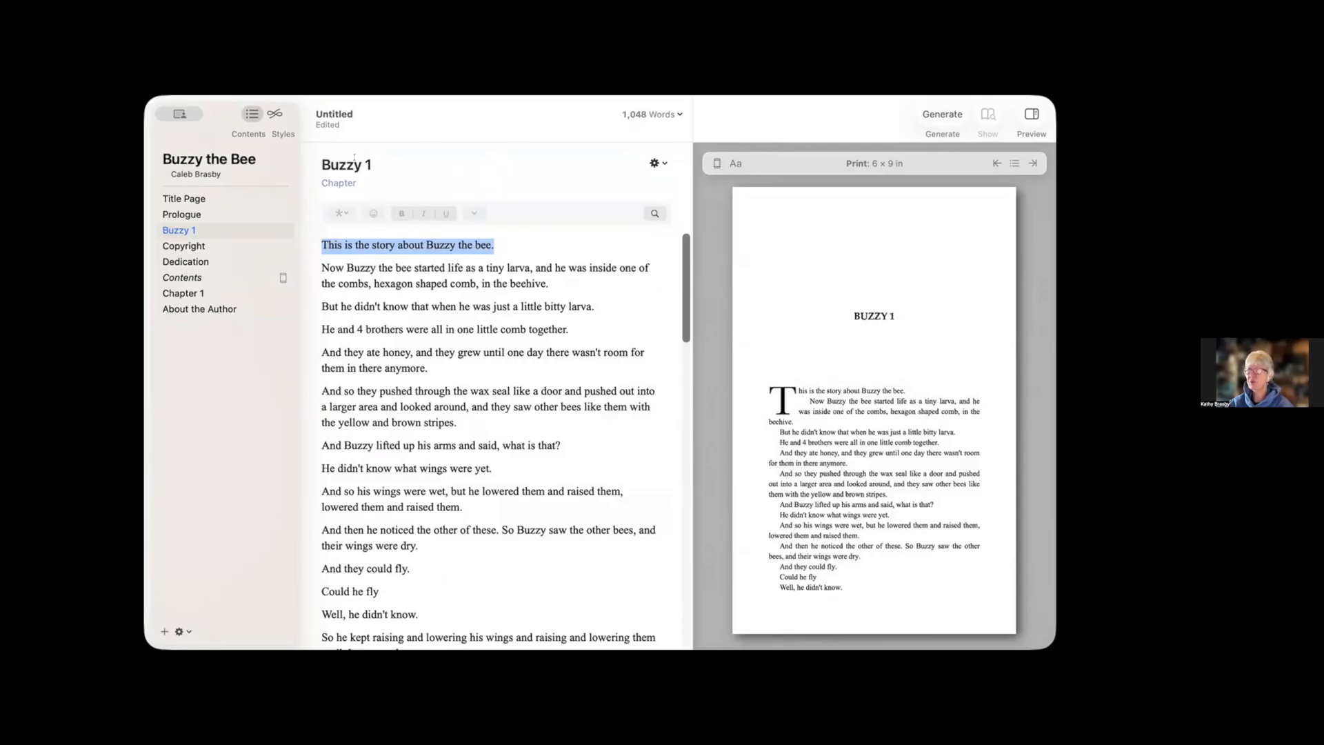
click(389, 159)
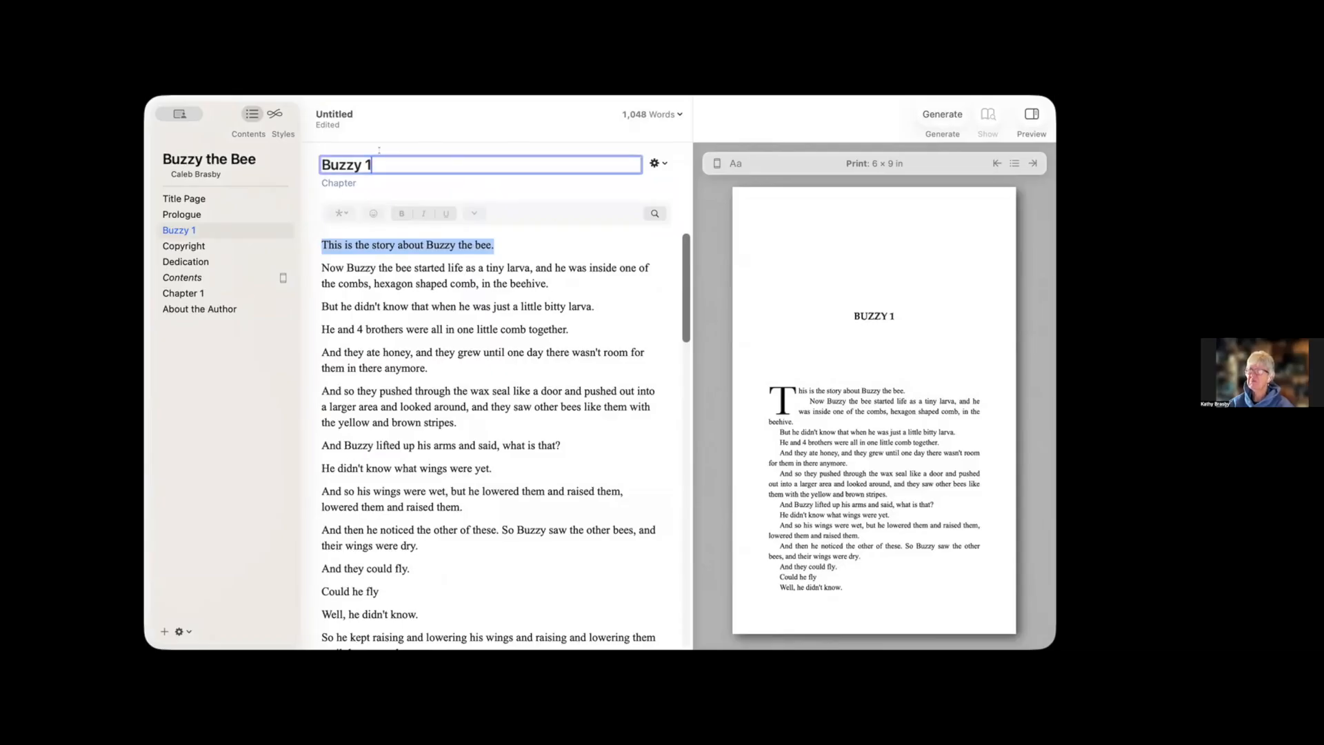
click(183, 293)
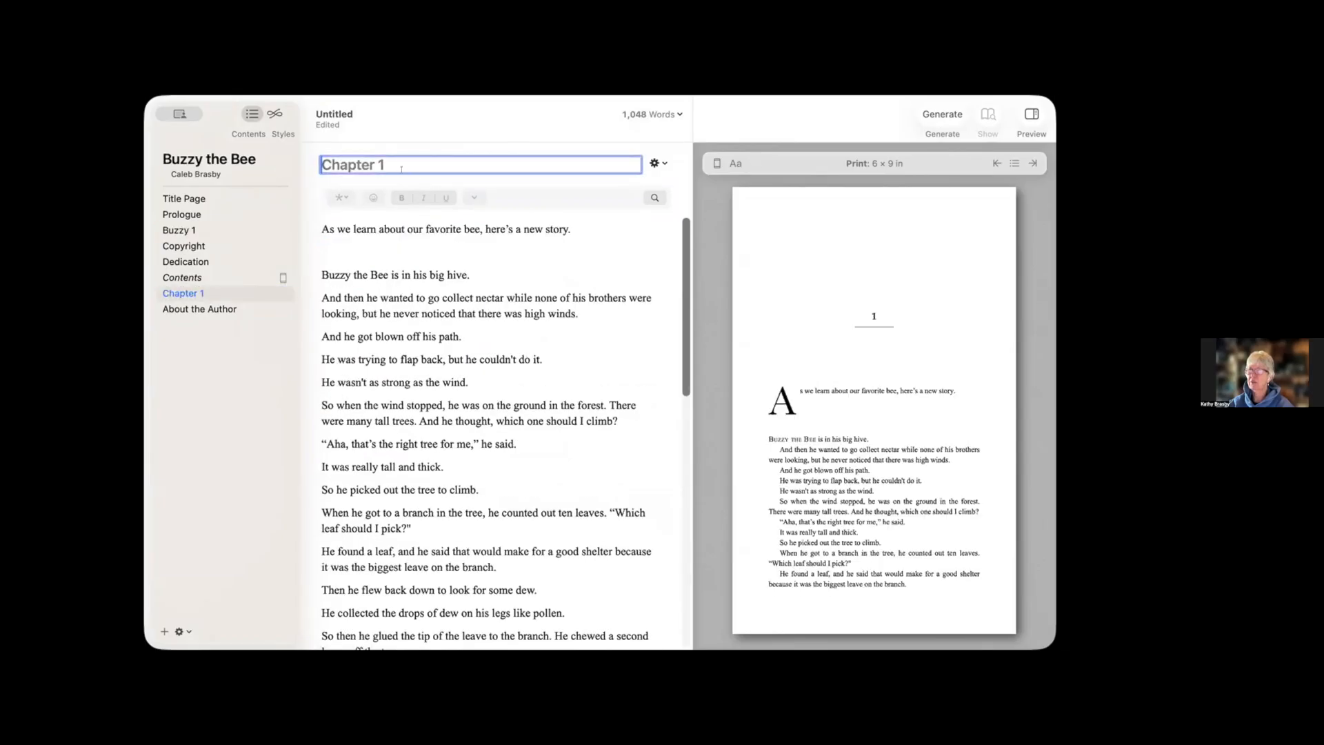
text(B)
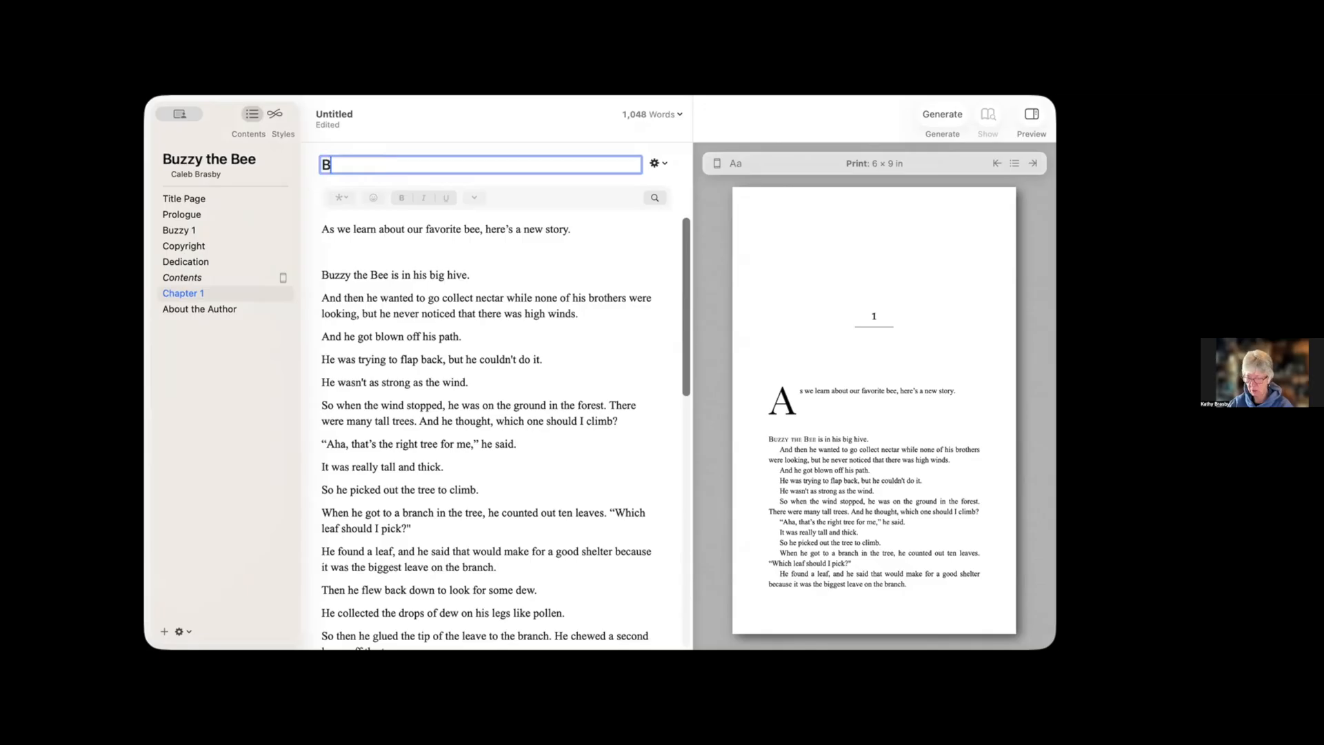
text(uzzy the Be)
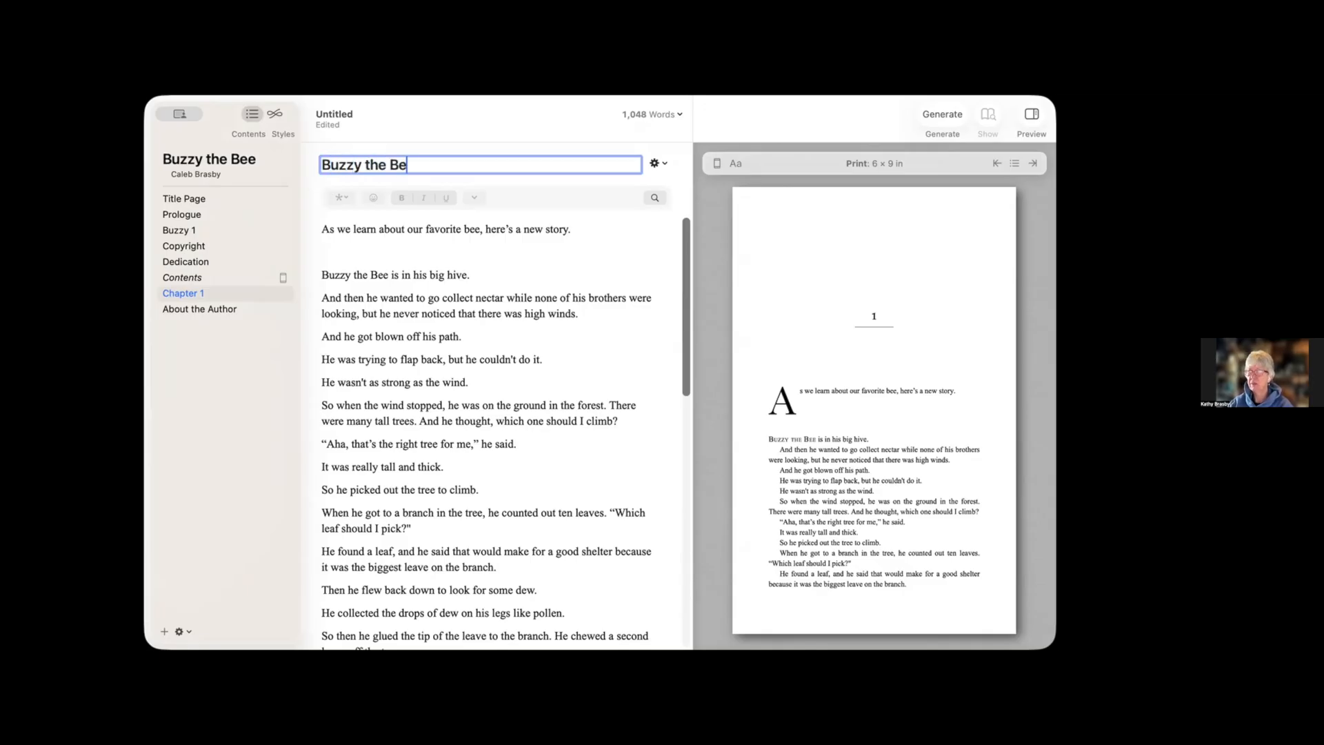
text(e has)
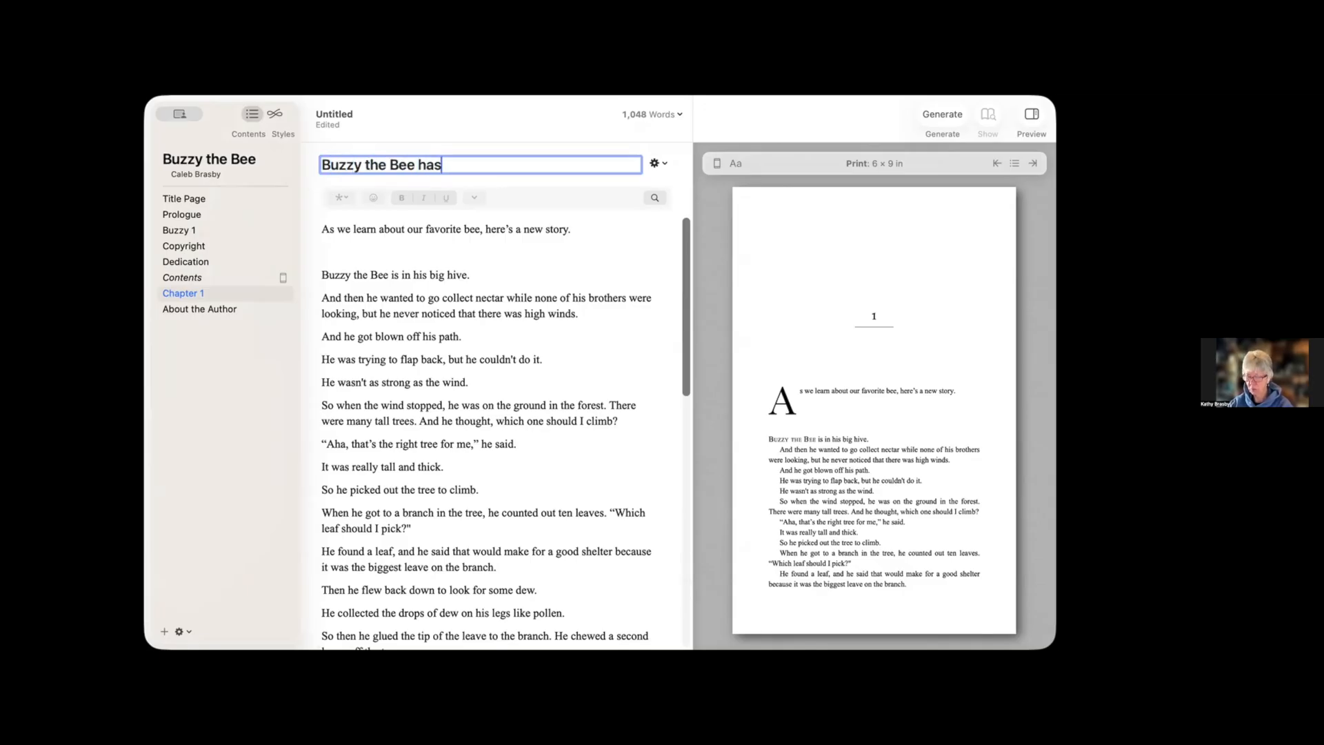
text( brothers)
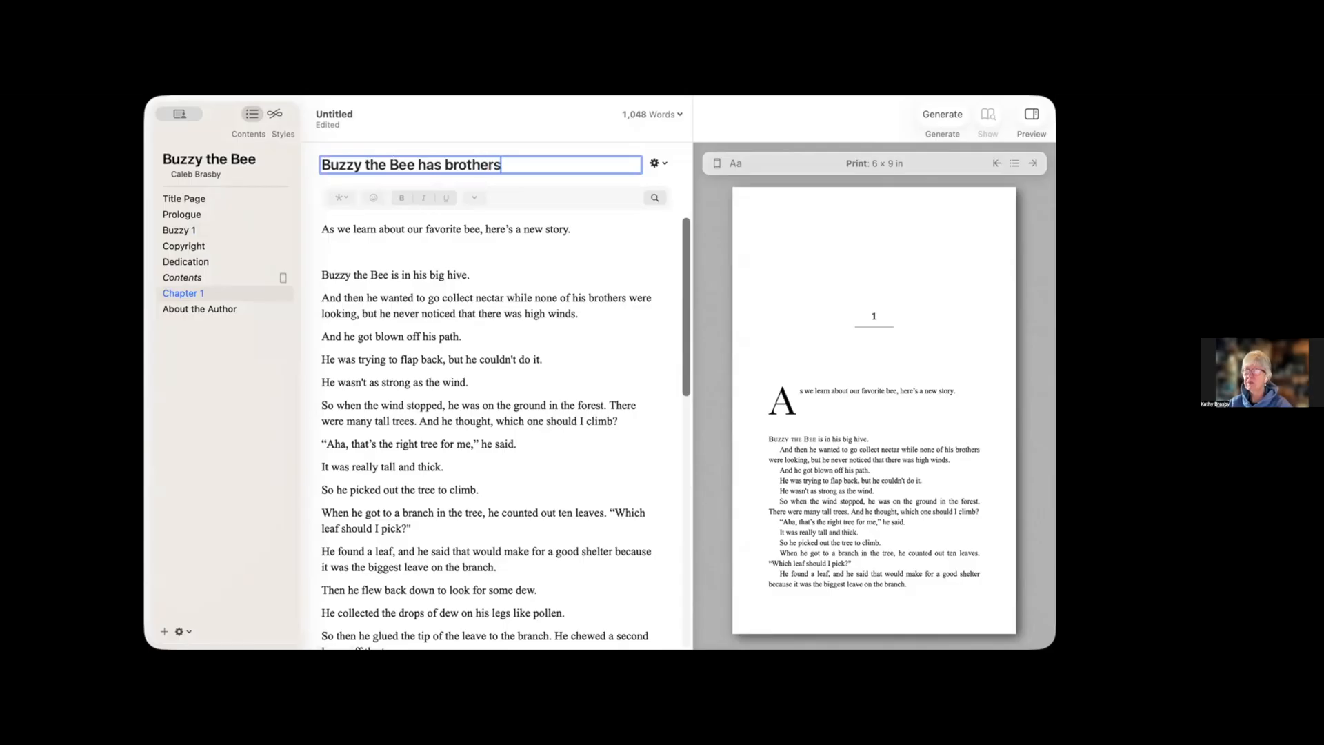
click(458, 338)
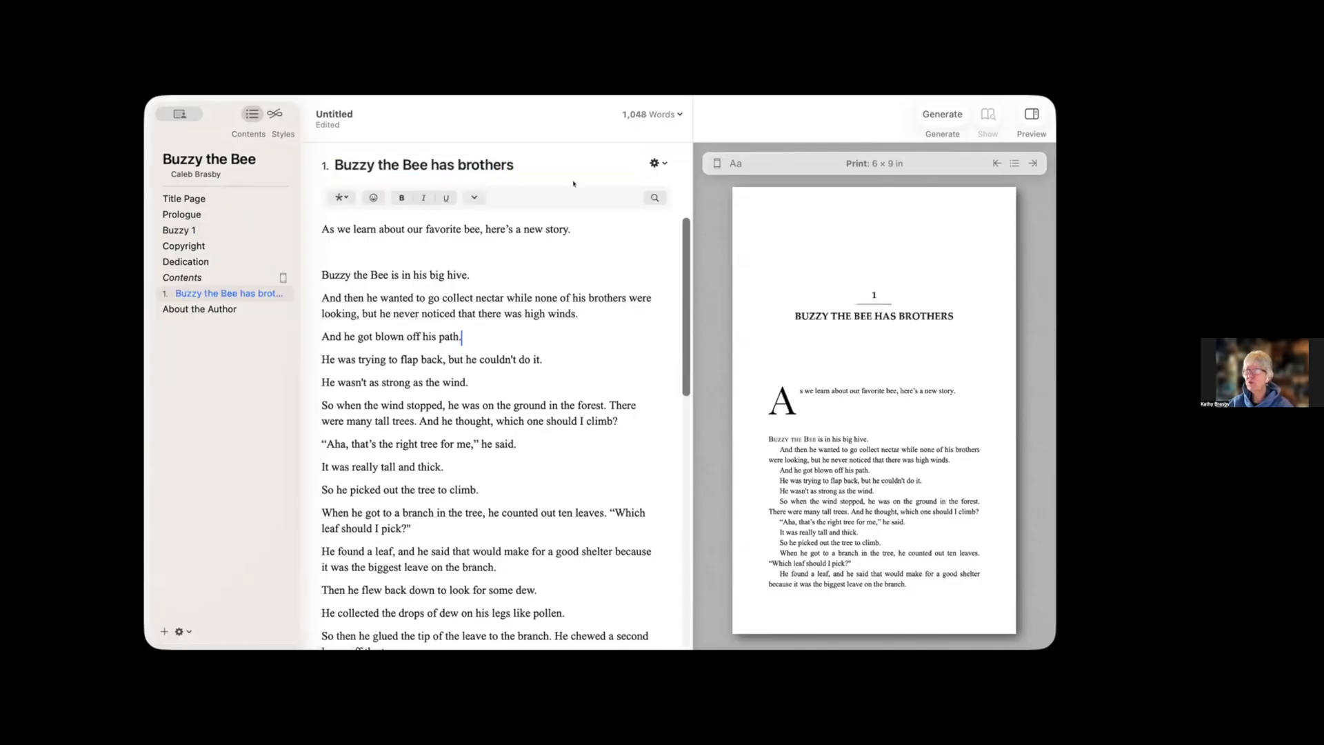
click(657, 163)
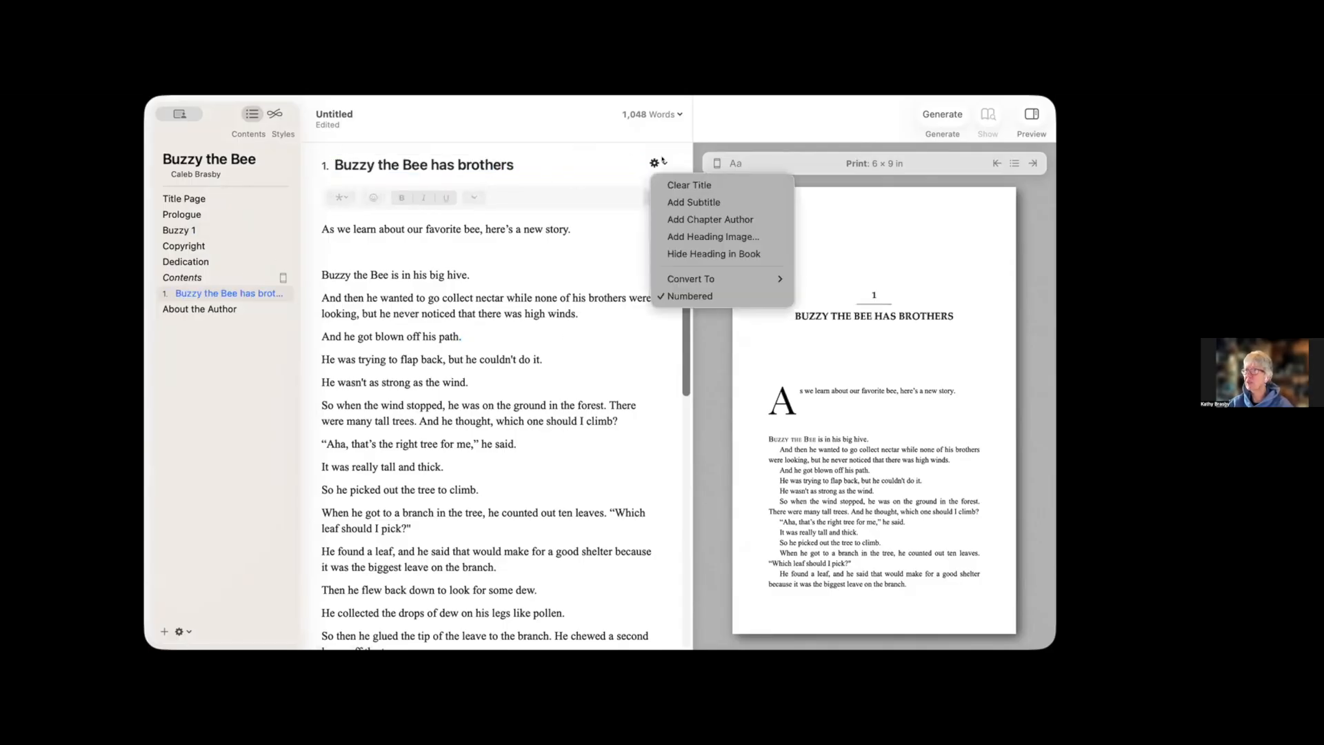
click(675, 295)
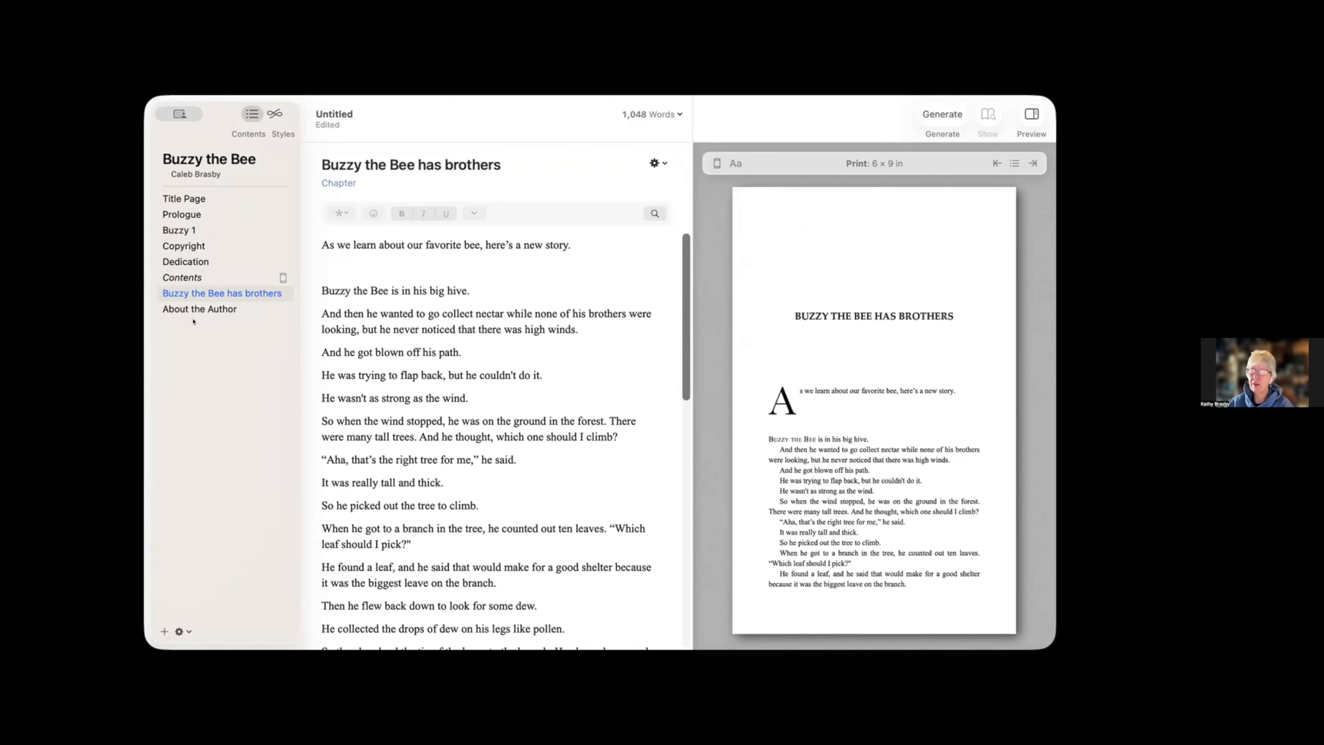
Move the Prologue and the Buzzy 1 chapter below the Contents page, directly before "Buzzy the Bee has brothers".
click(196, 199)
click(184, 216)
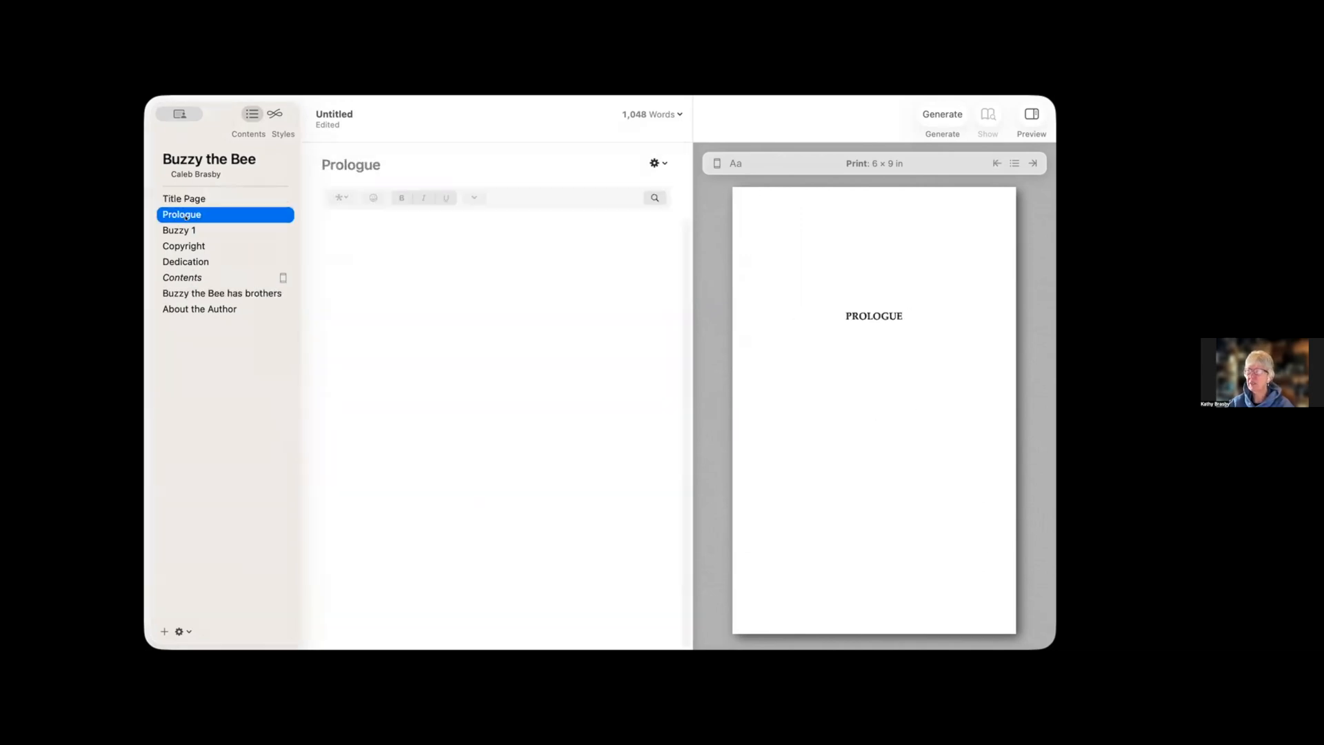
click(182, 229)
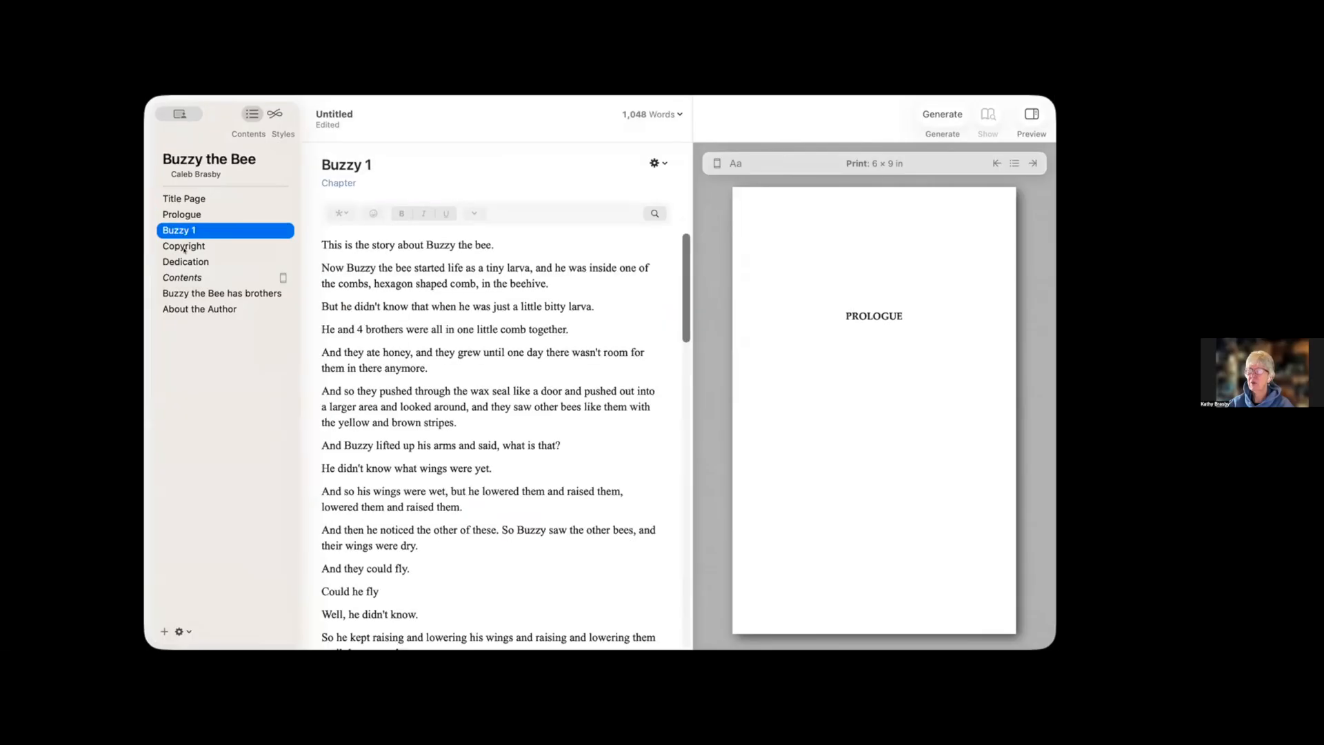
click(184, 246)
drag(183, 213, 182, 282)
drag(185, 212, 185, 264)
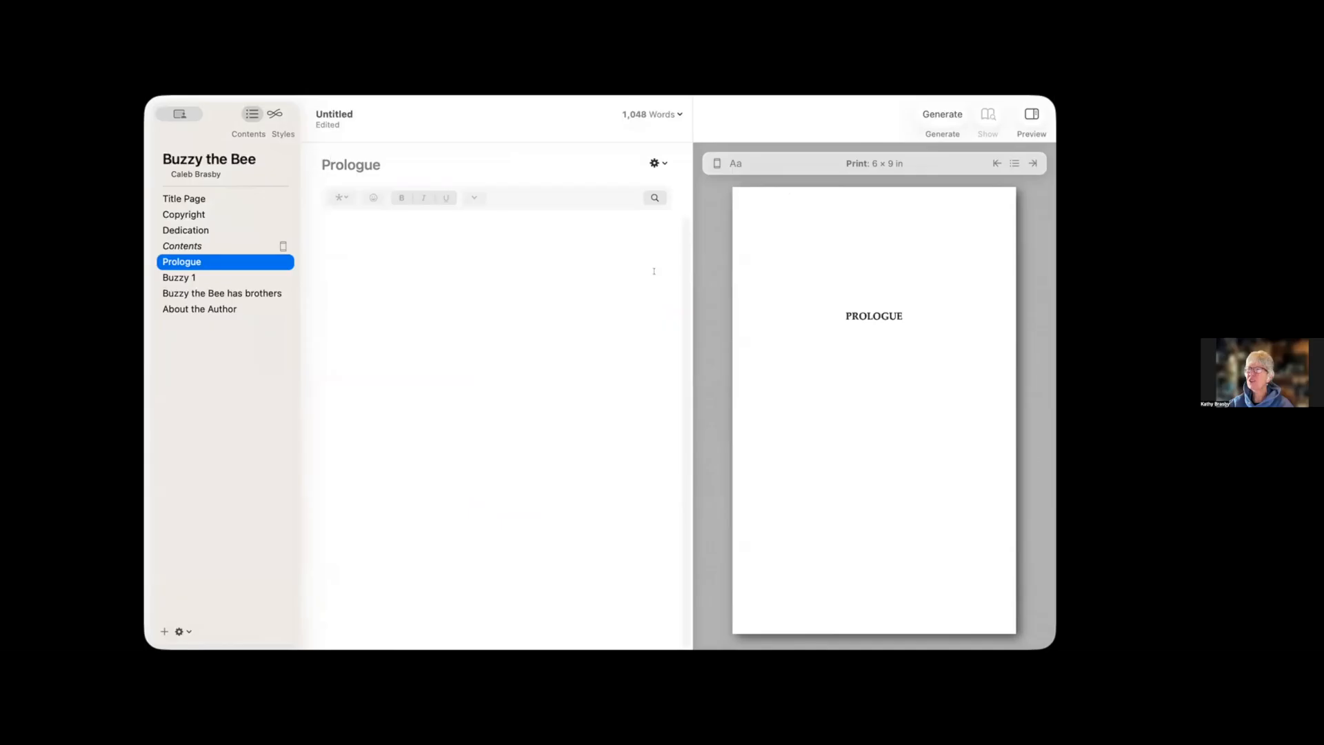
Save the book as "Buzzy the Beedelete" for generation and add Apple, Nook, Kobo and Google to the selected ebook platforms.
click(939, 114)
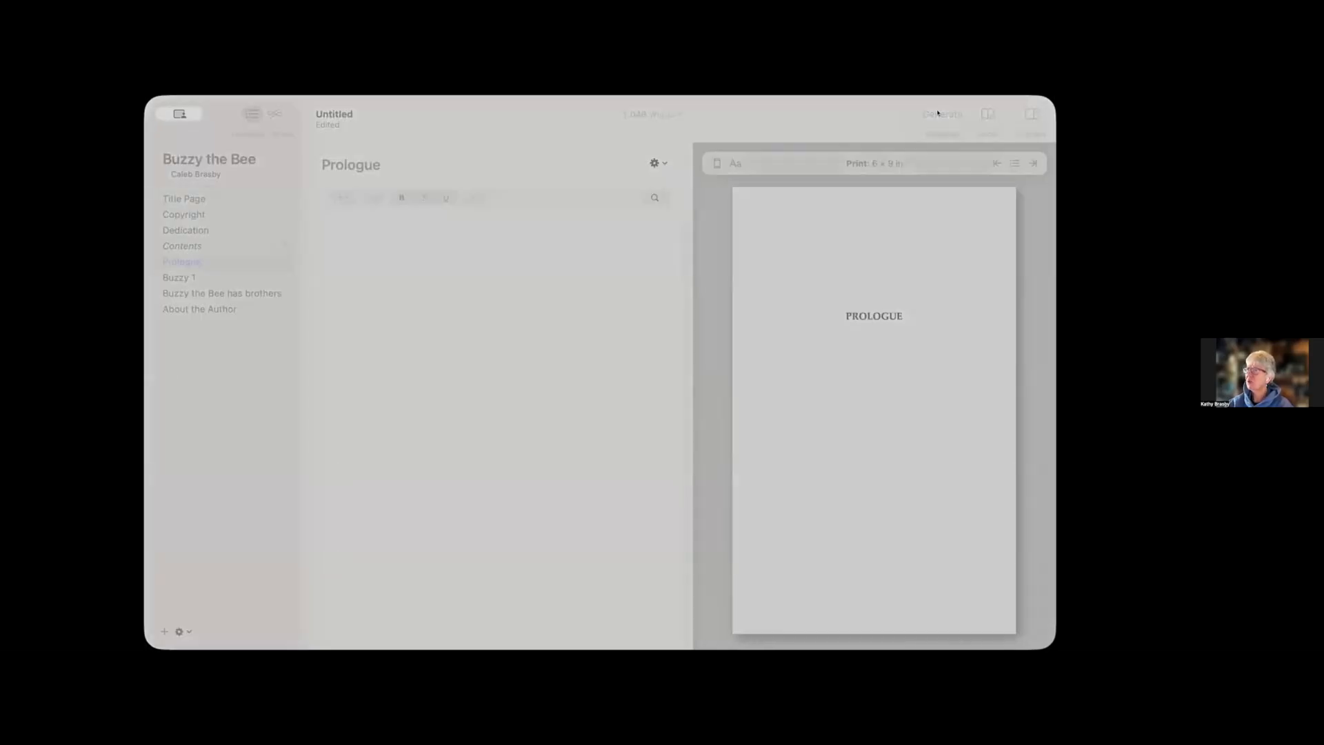
click(653, 416)
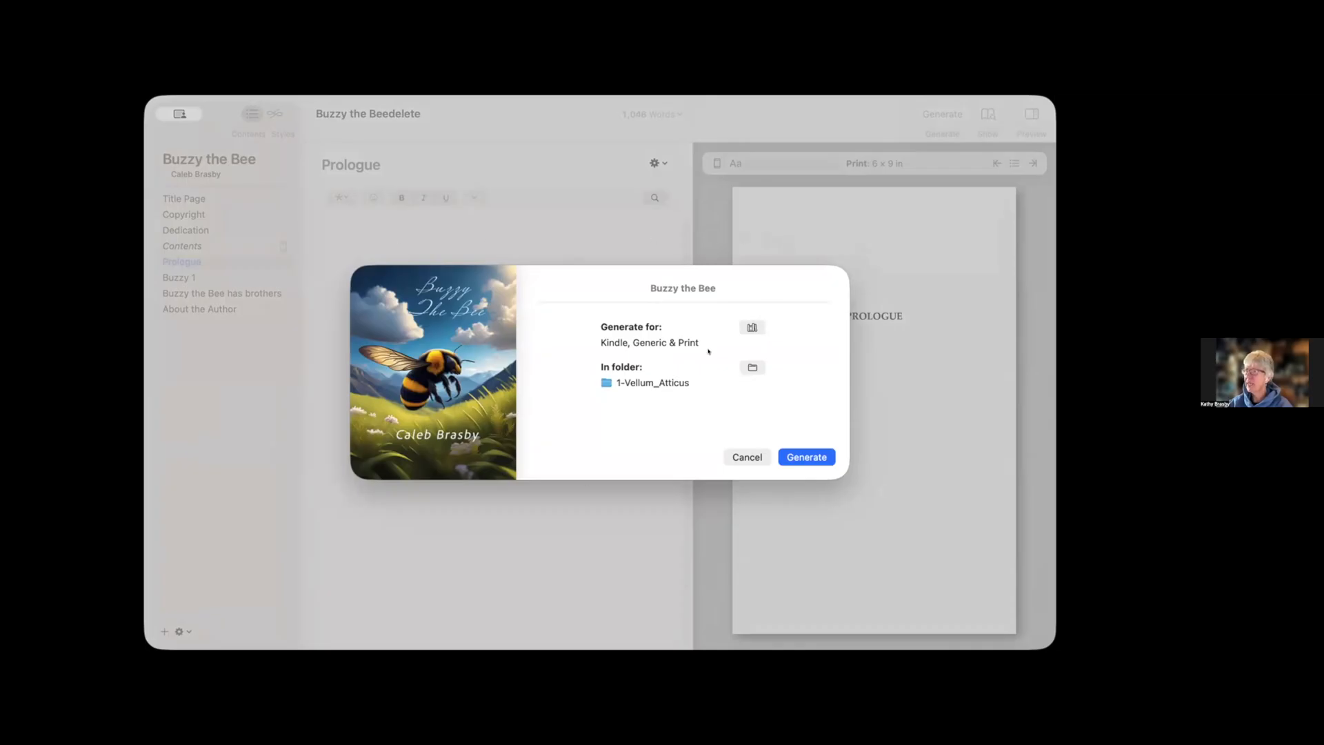
click(752, 328)
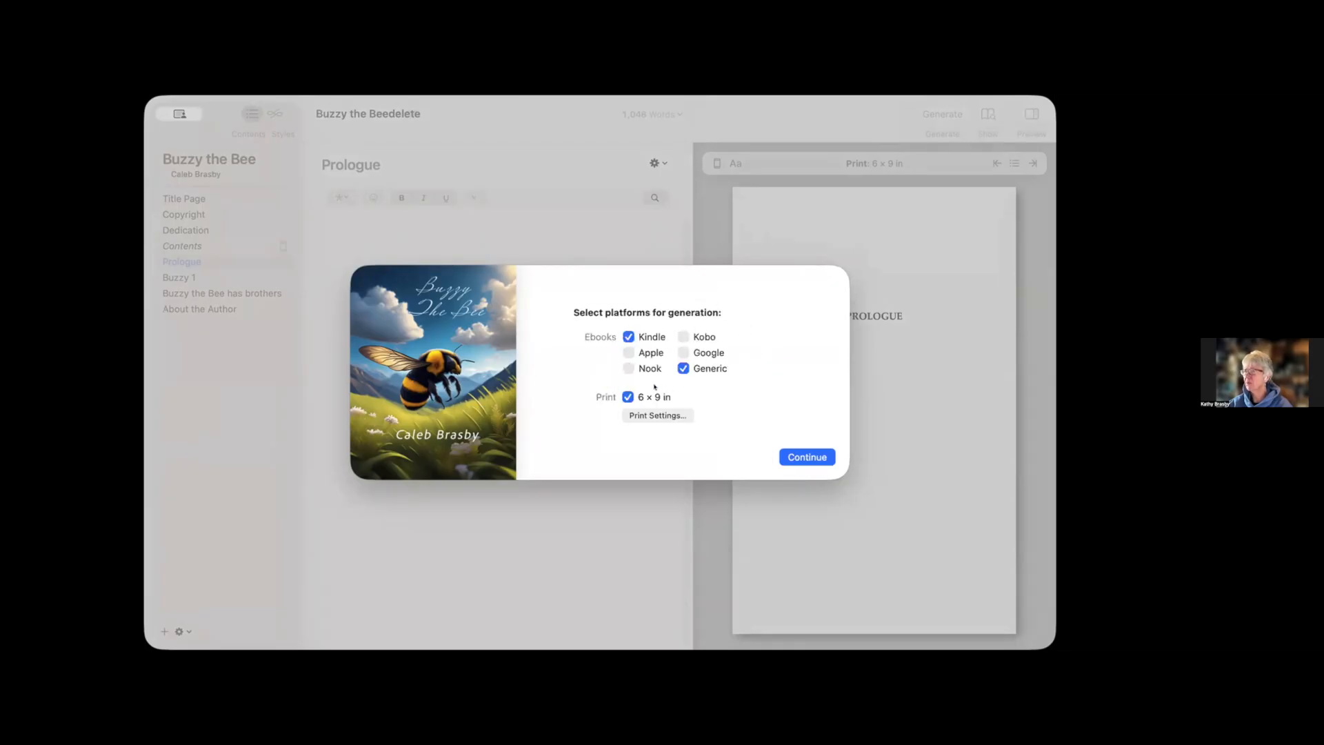
click(629, 352)
click(628, 371)
click(683, 337)
click(681, 352)
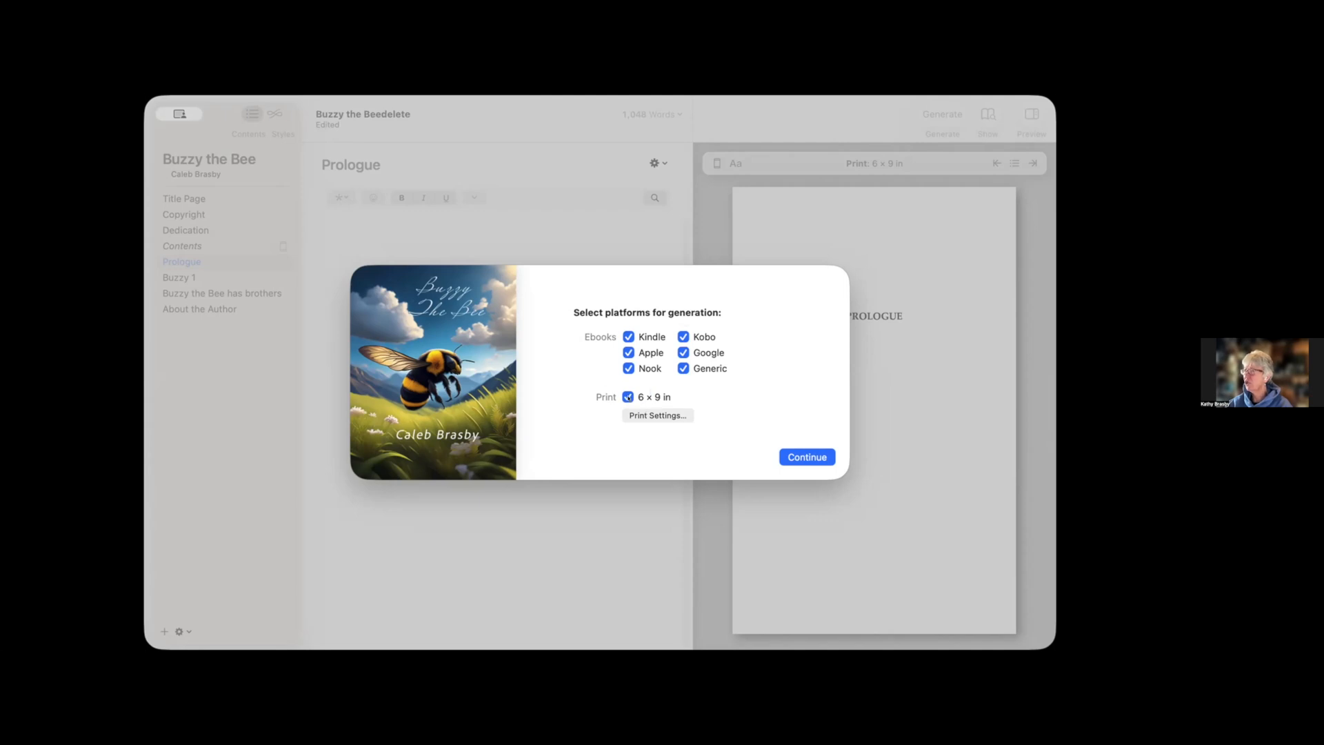
Open the print settings, try the 5.5 × 8.5 and 8.5 × 11 trim sizes, and return to 6 × 9.
click(658, 415)
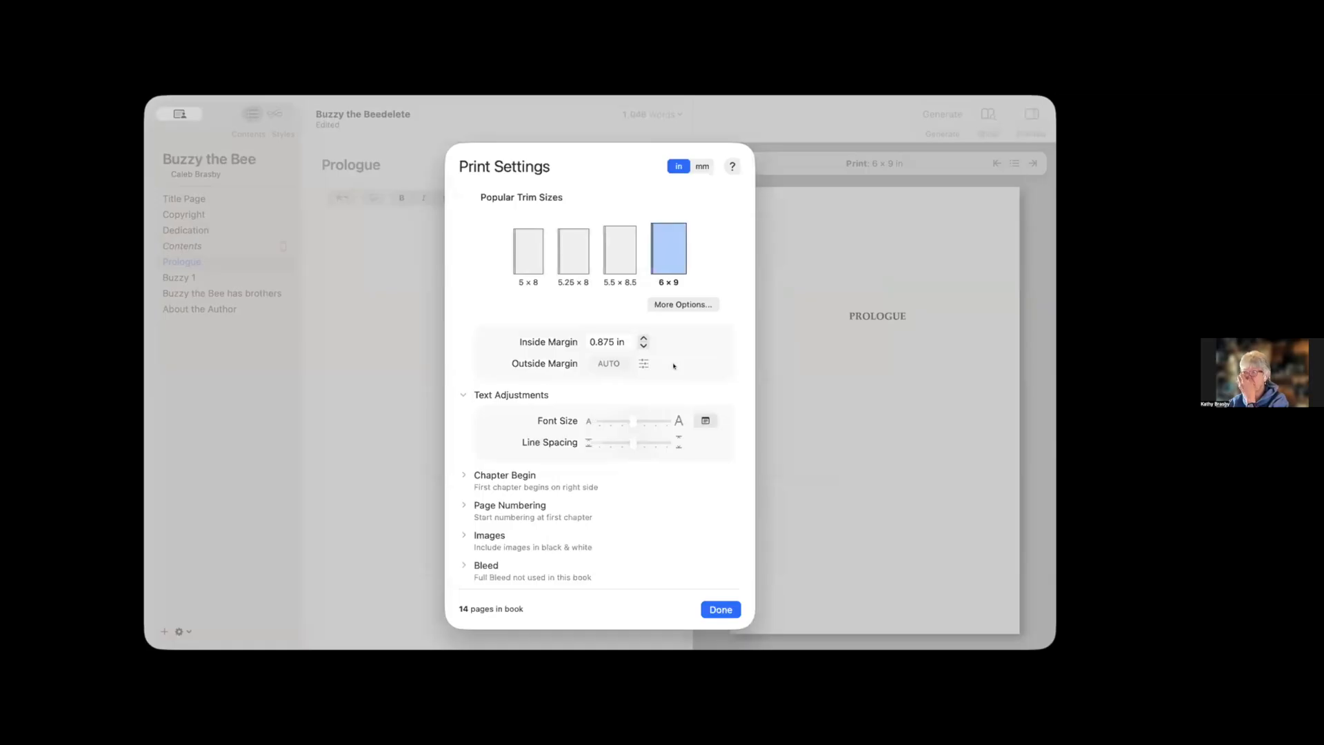
click(682, 304)
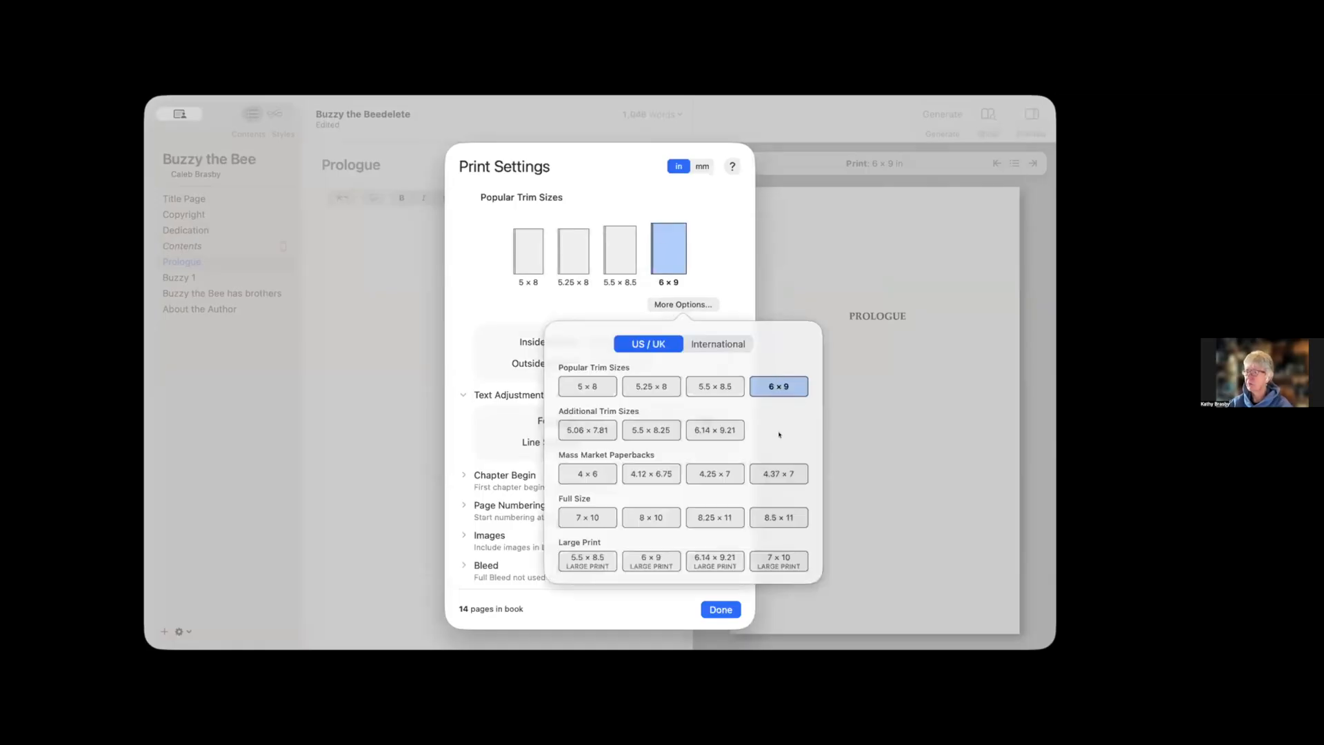
click(719, 388)
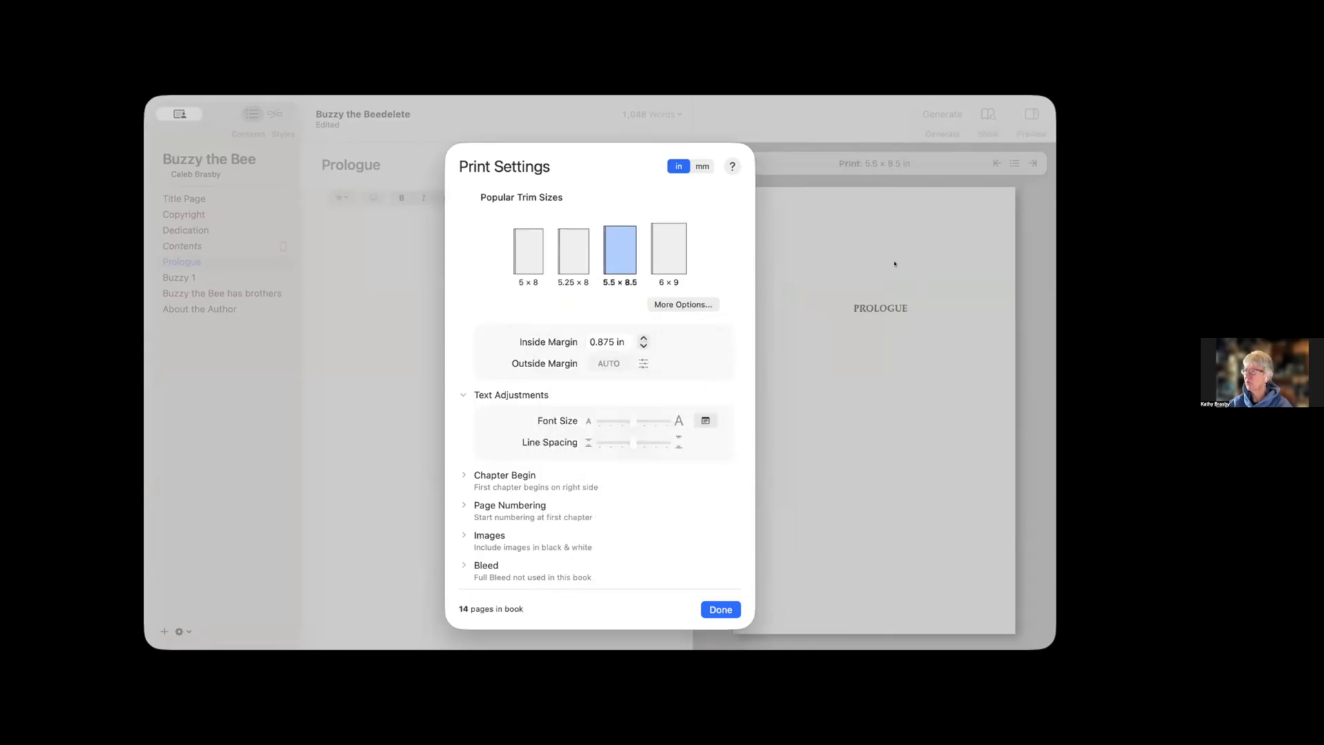
click(675, 302)
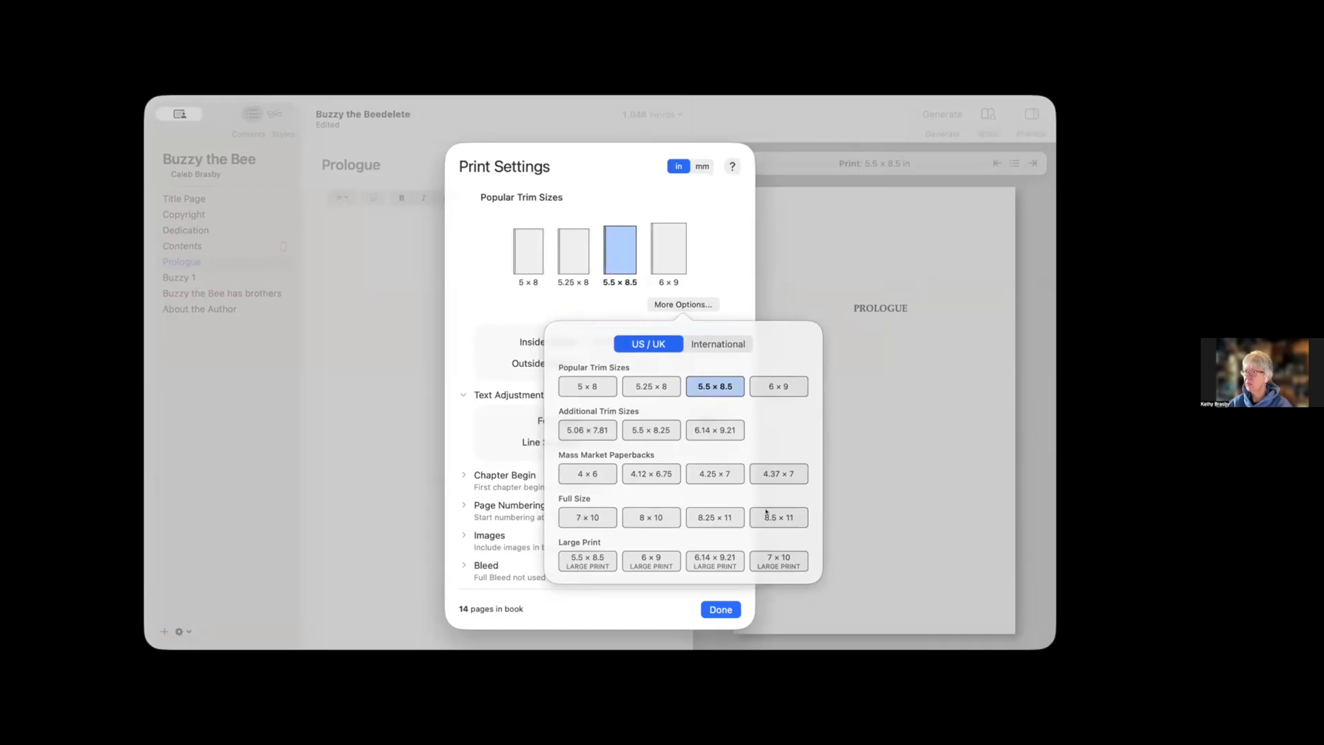
click(777, 516)
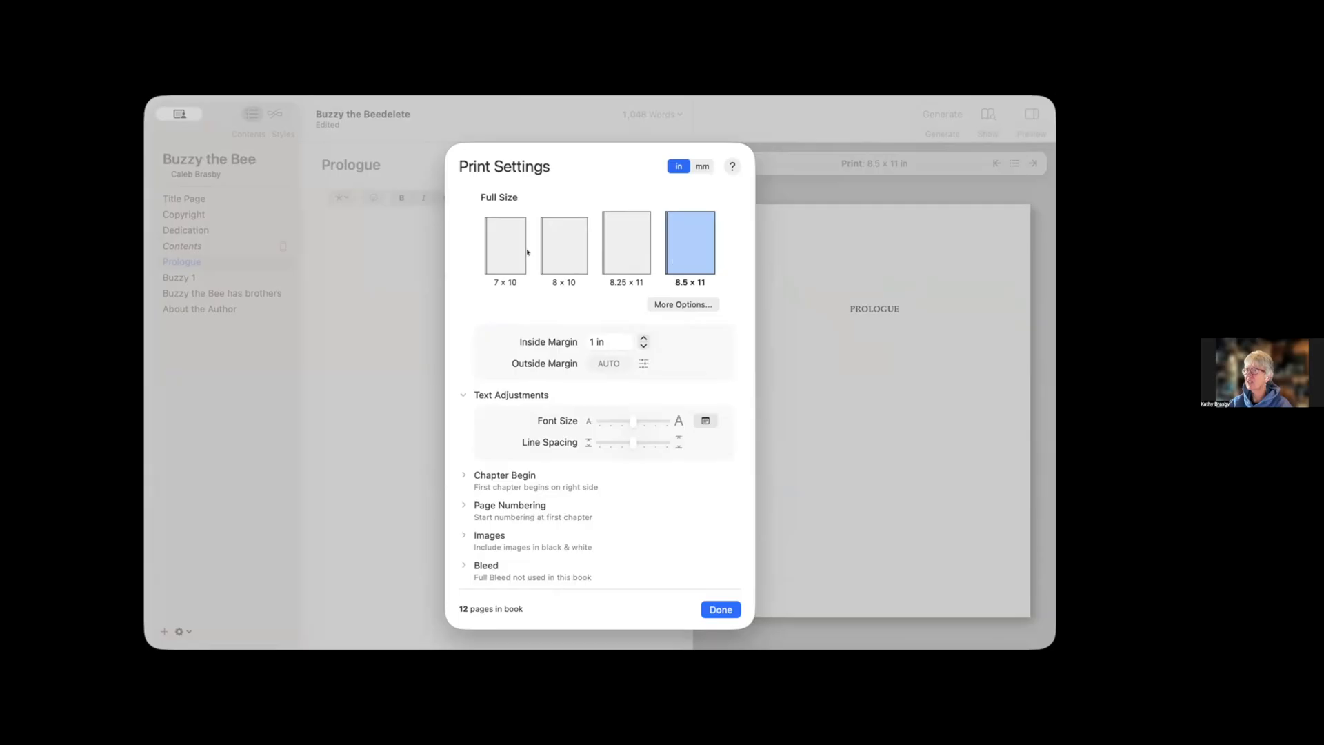
click(663, 305)
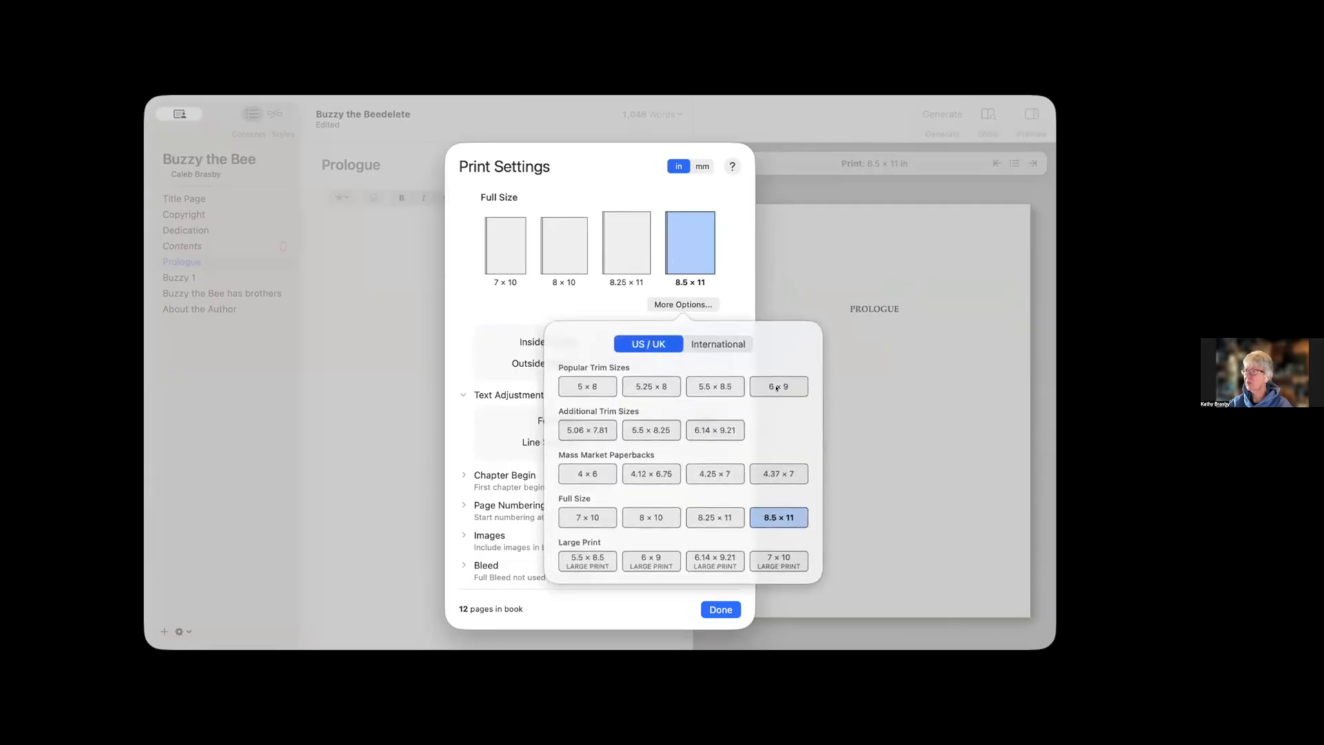
click(778, 383)
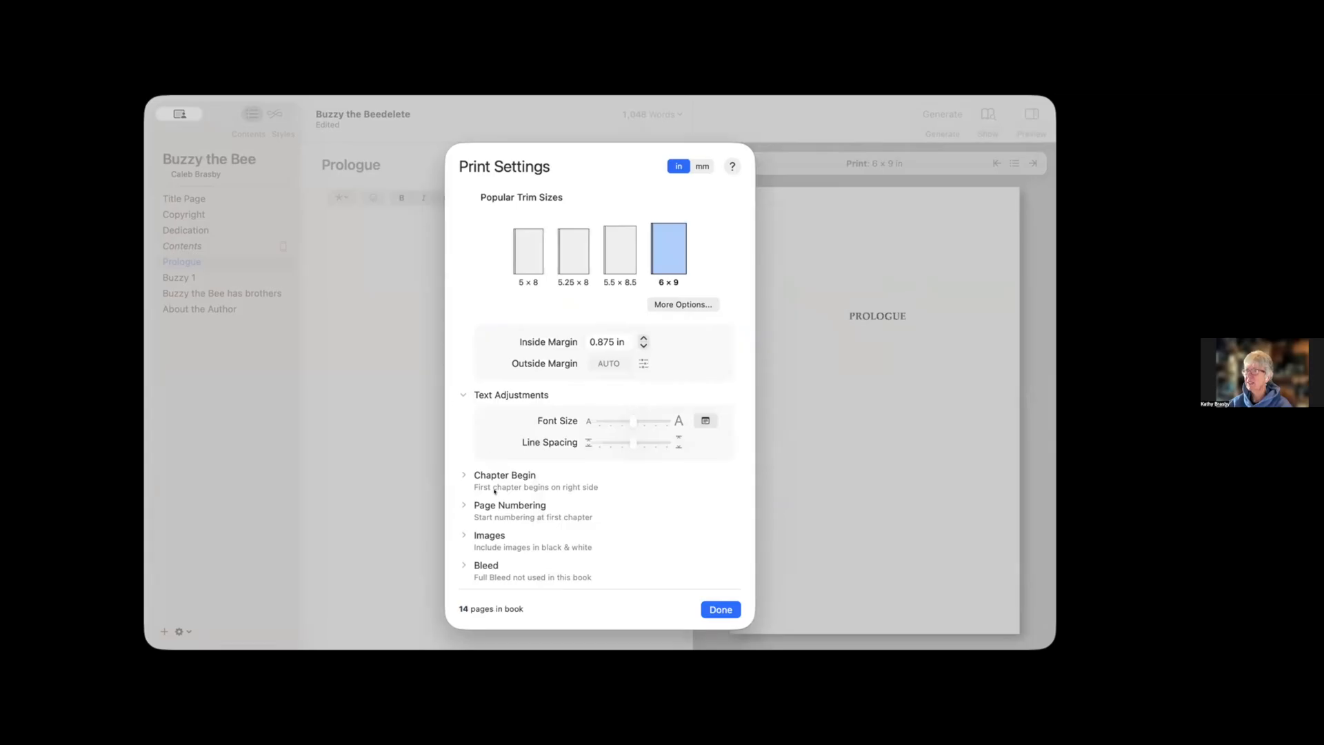
Try beginning every chapter on the right side, restore the first-chapter option, and show the page numbering options.
click(460, 473)
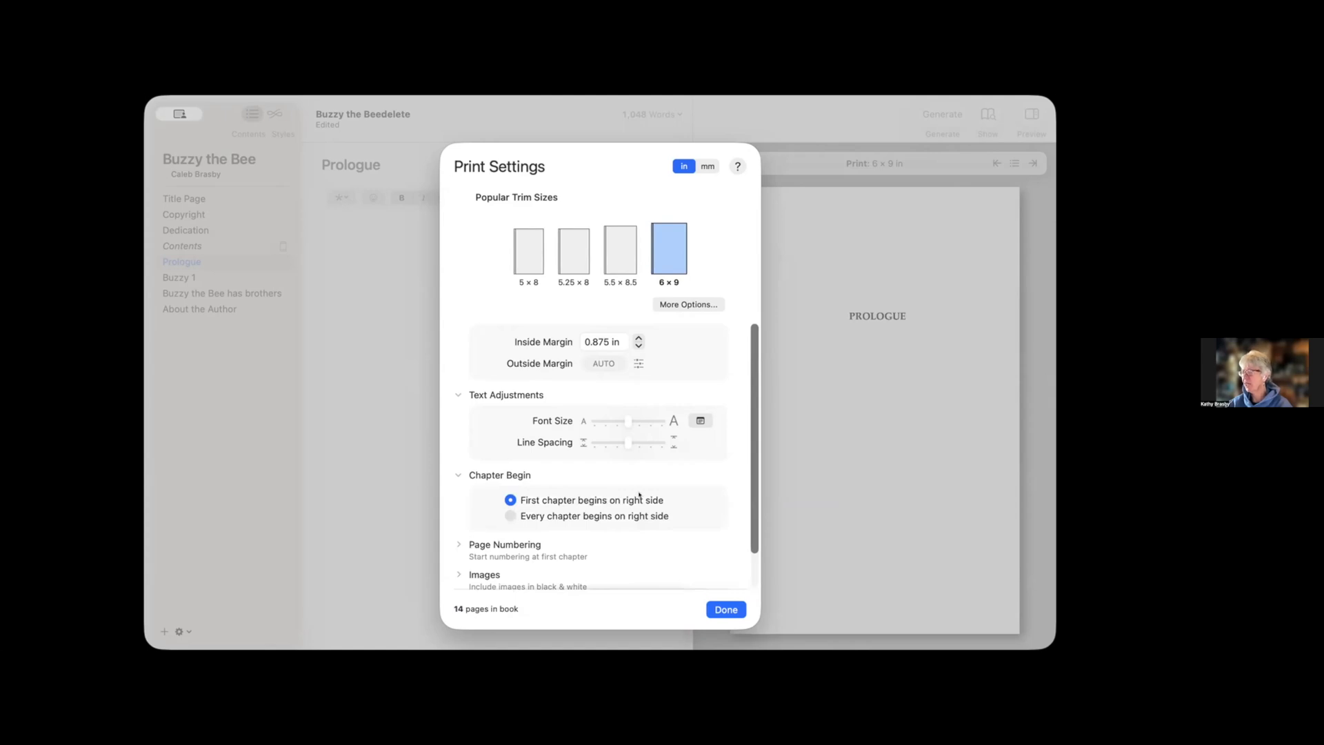
click(509, 515)
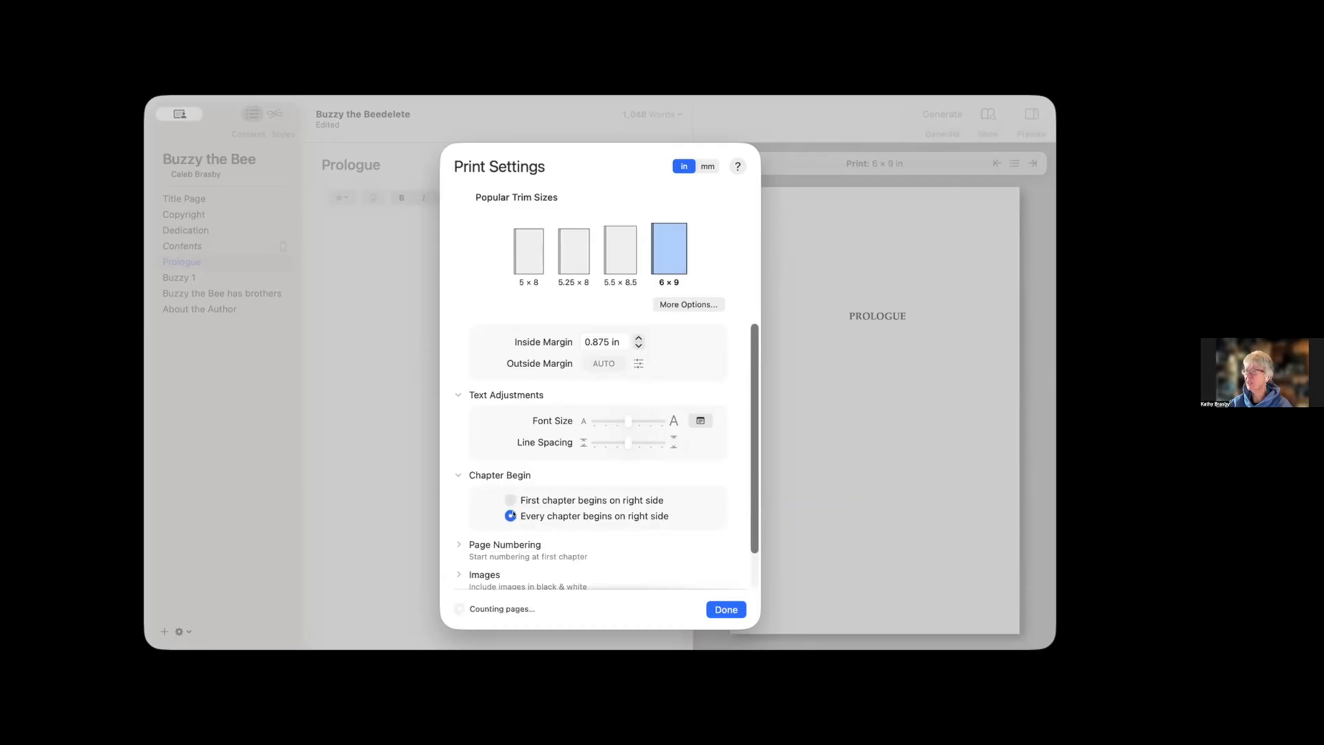
click(458, 544)
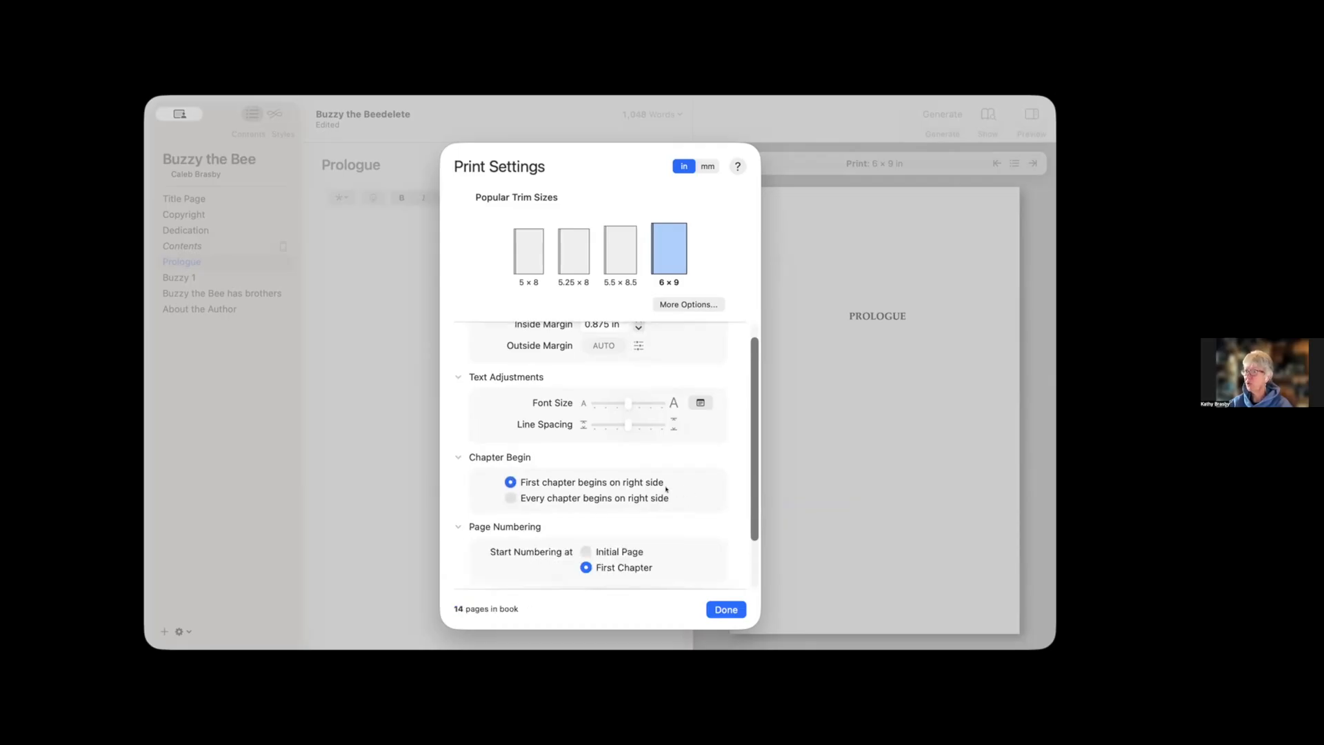
scroll(655, 503, down, 2)
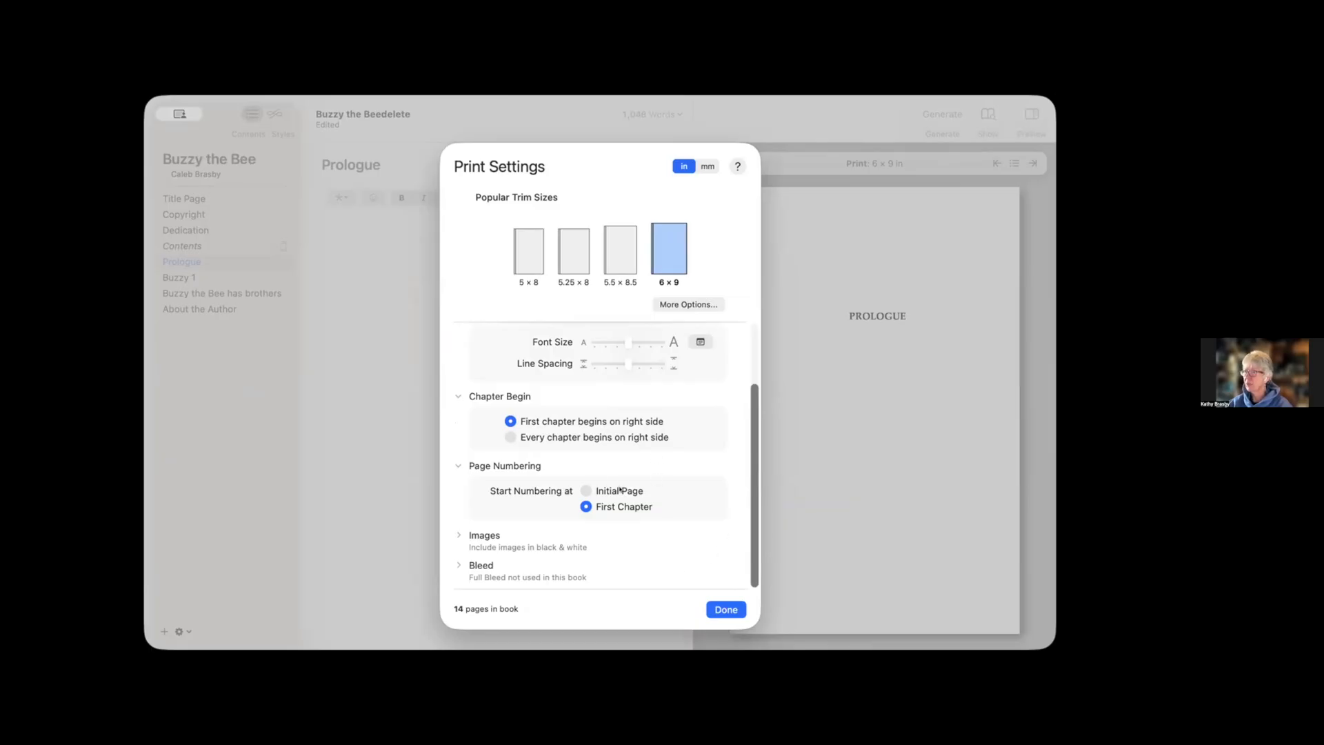
Review the image color and bleed options in the print settings and close the settings.
click(459, 465)
click(458, 533)
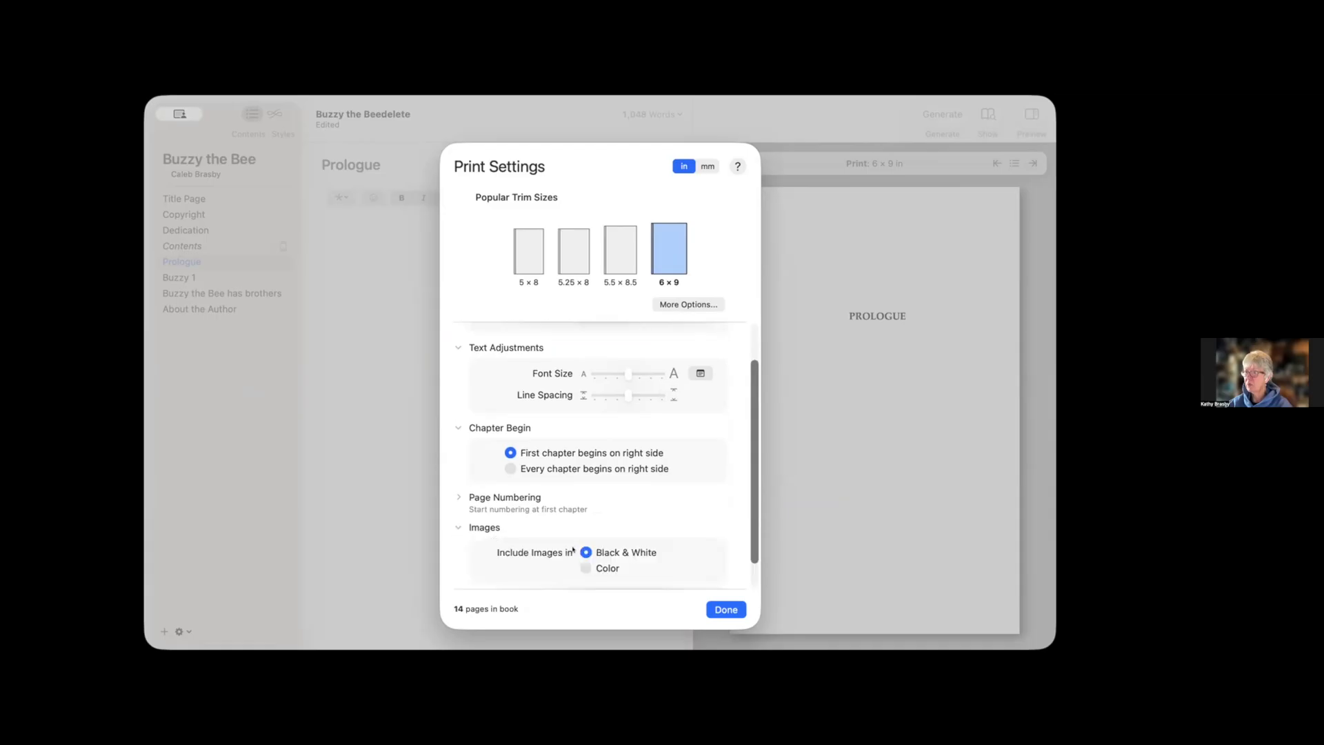
scroll(653, 517, down, 2)
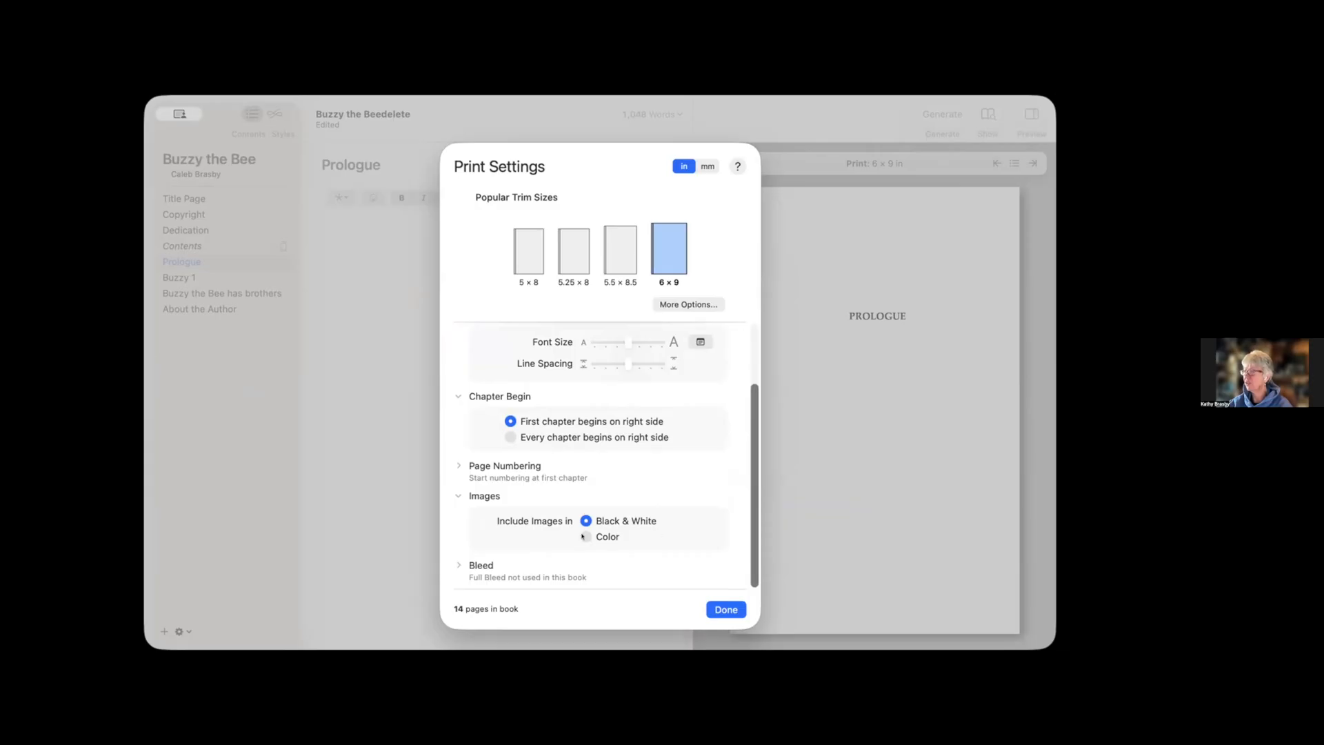
click(457, 494)
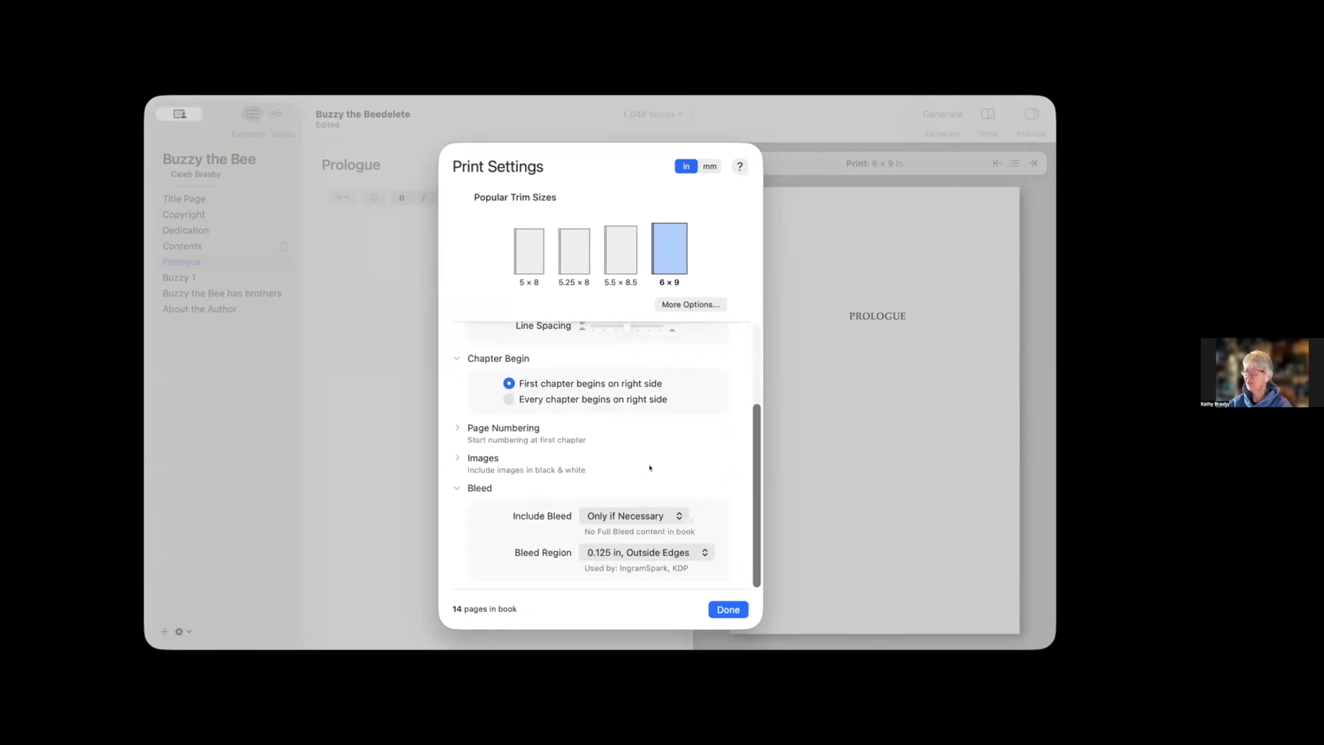
click(451, 488)
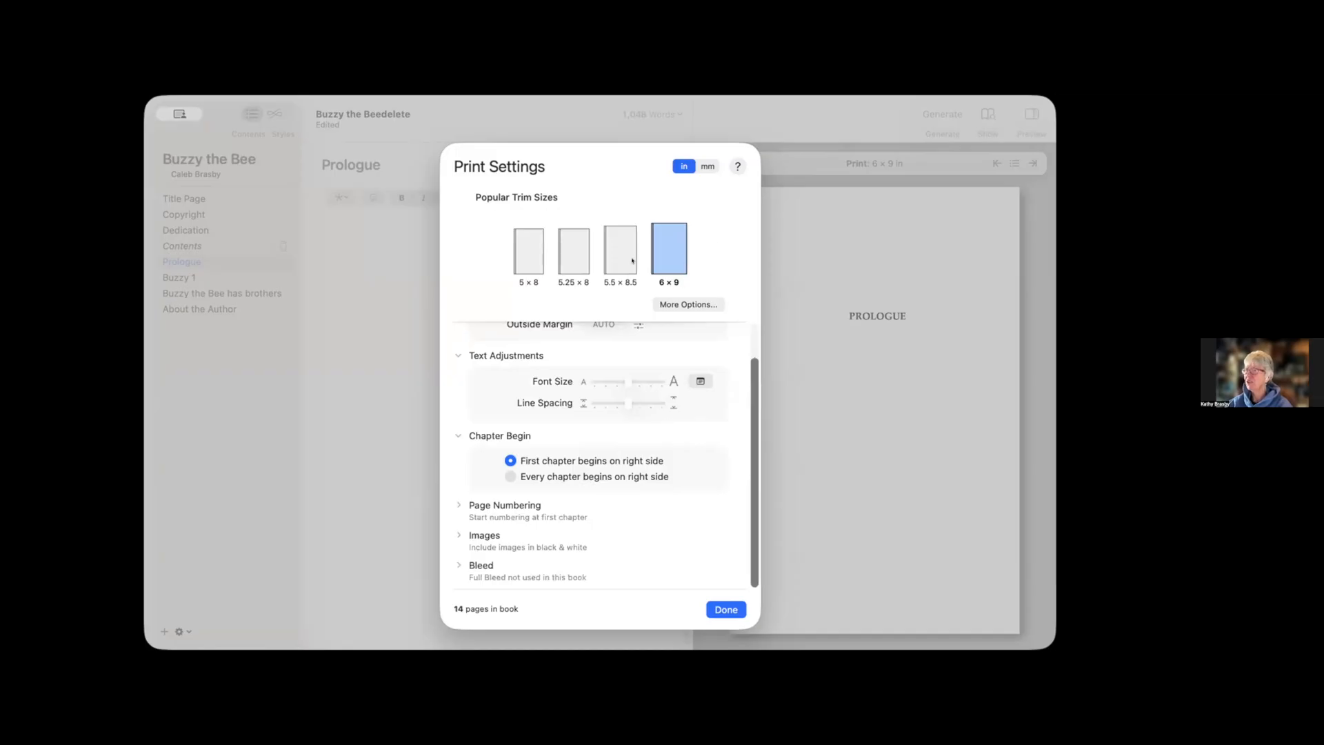
click(718, 607)
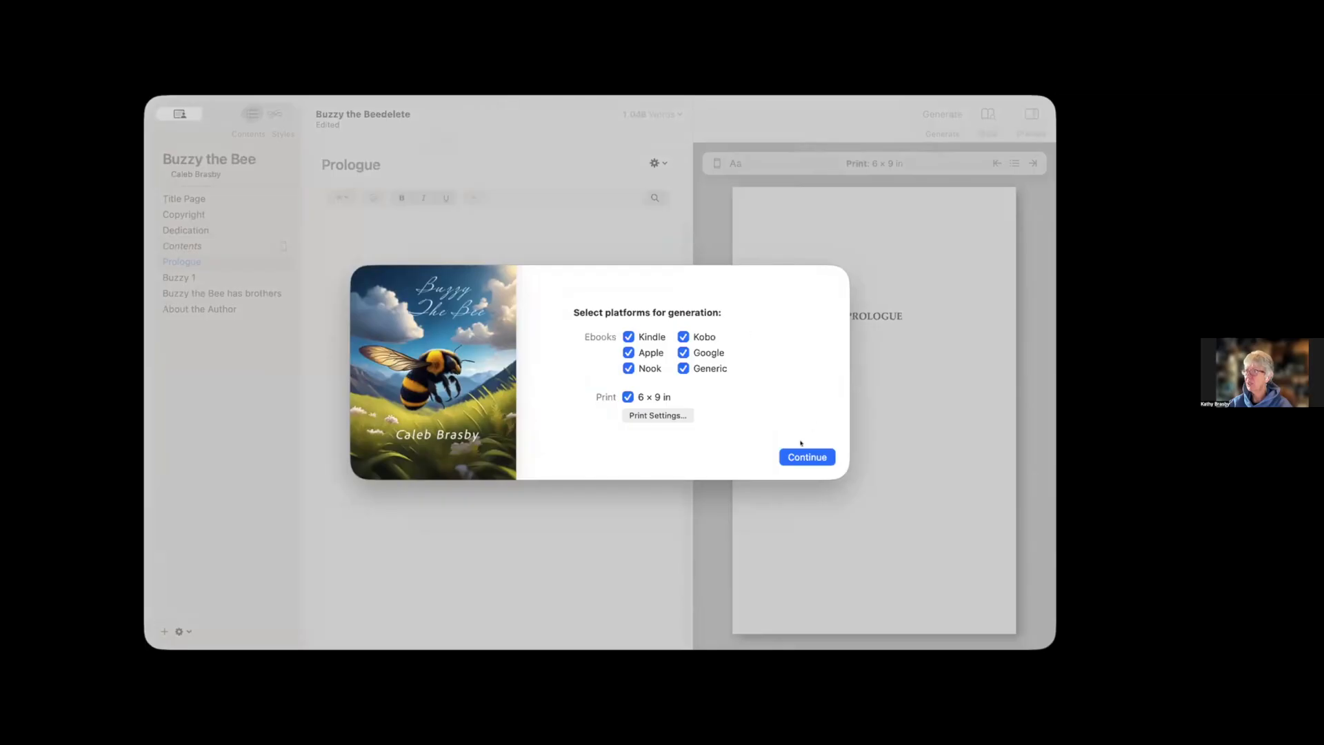
Generate the ebook and print files for all selected platforms in the 1-Vellum_Atticus folder and dismiss the completion dialog.
click(798, 456)
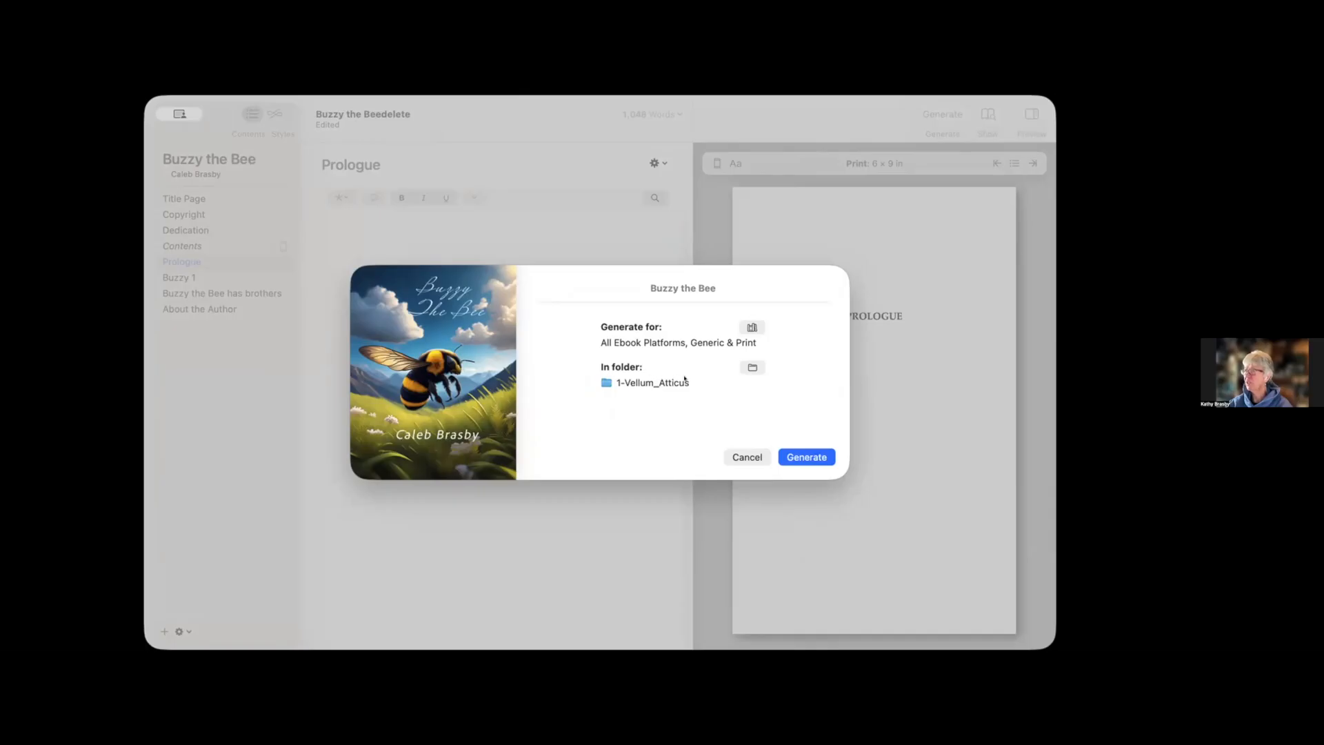
click(749, 367)
click(800, 456)
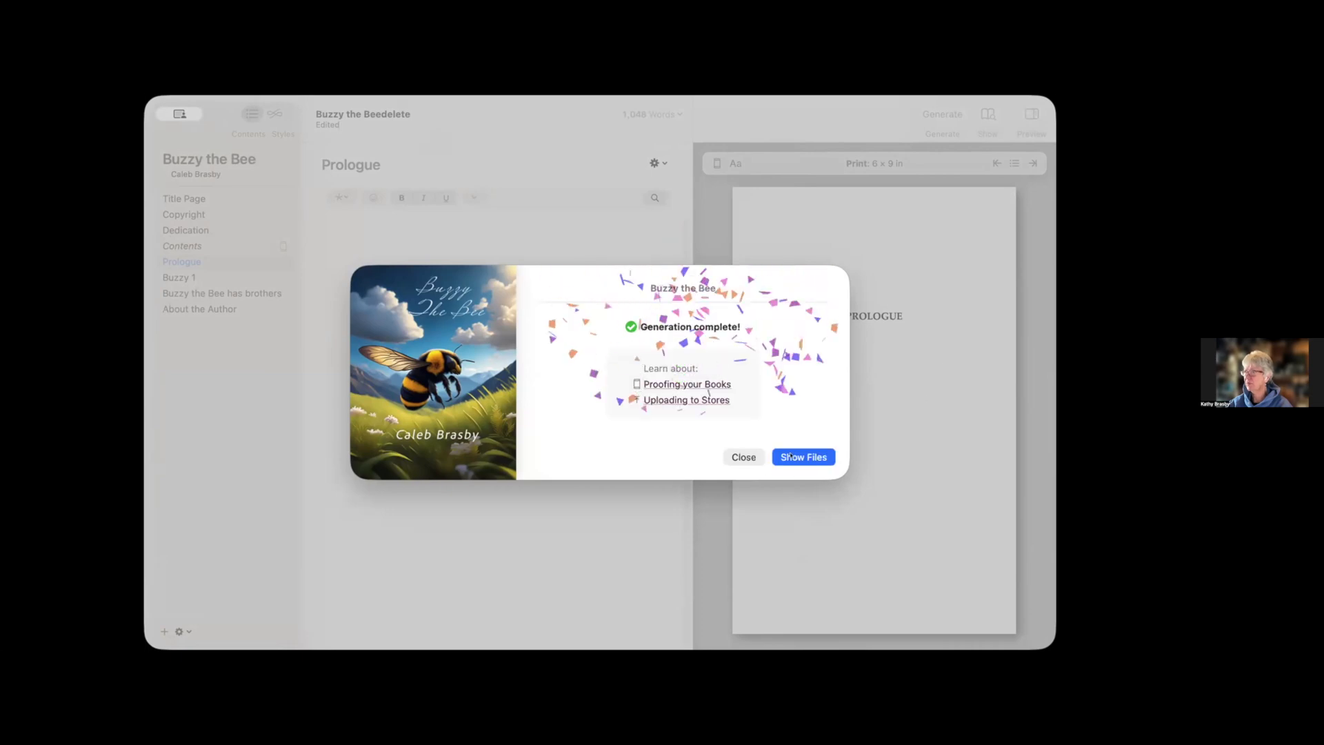
click(734, 457)
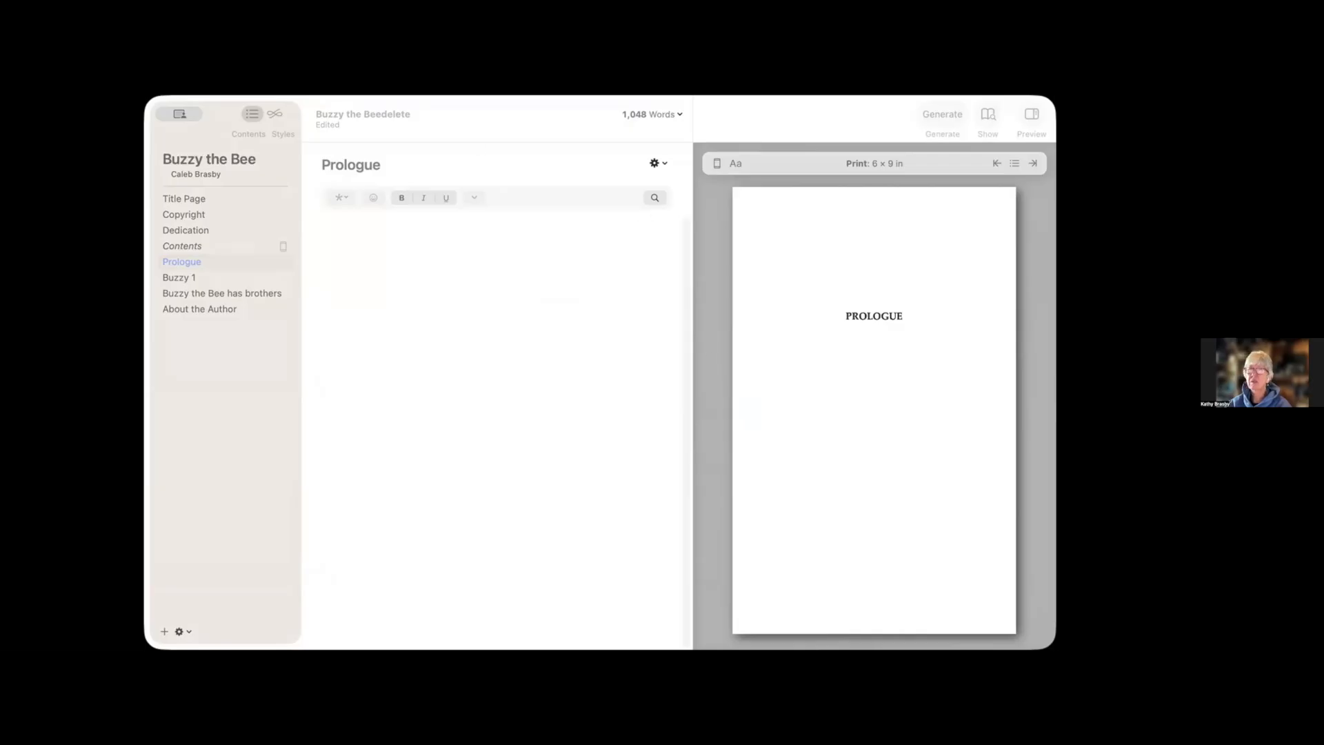
Switch to Atticus and choose Buzzy Bee-Docx.docx from the 1-Vellum_Atticus folder as the book to upload.
click(469, 115)
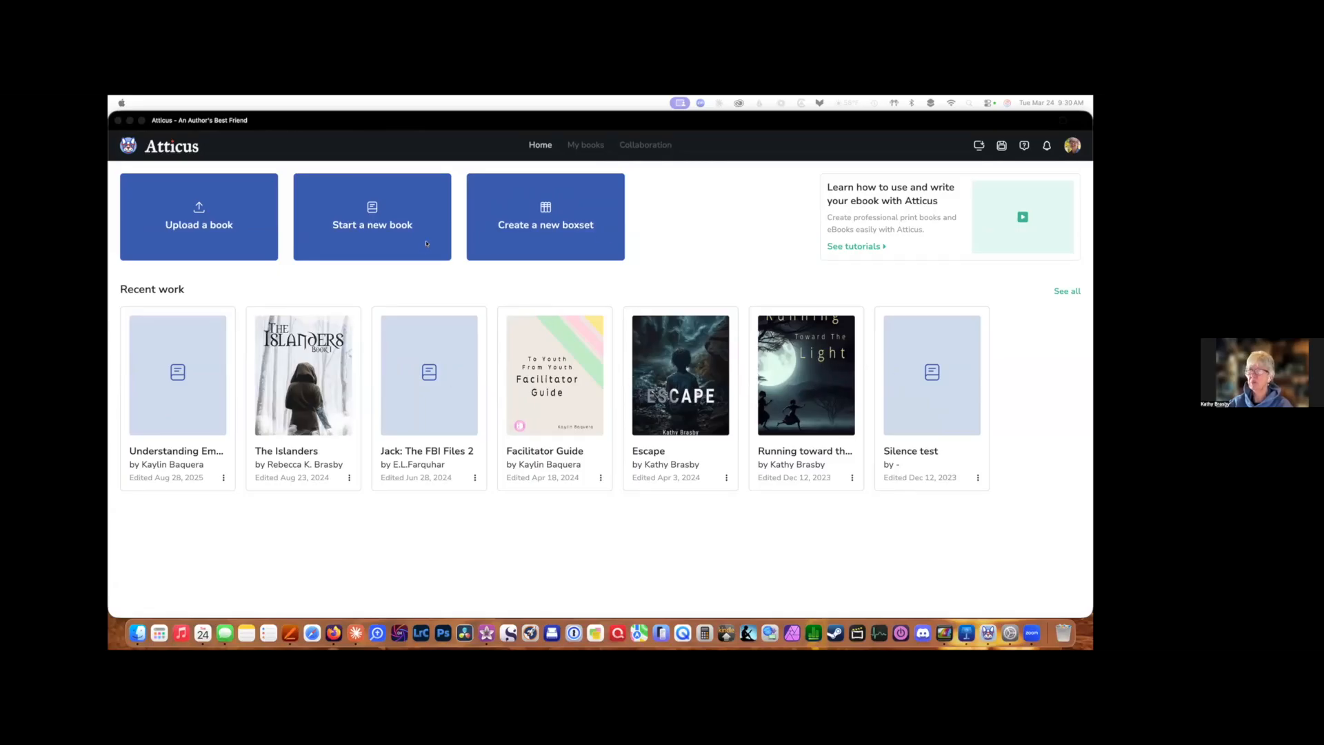
click(204, 222)
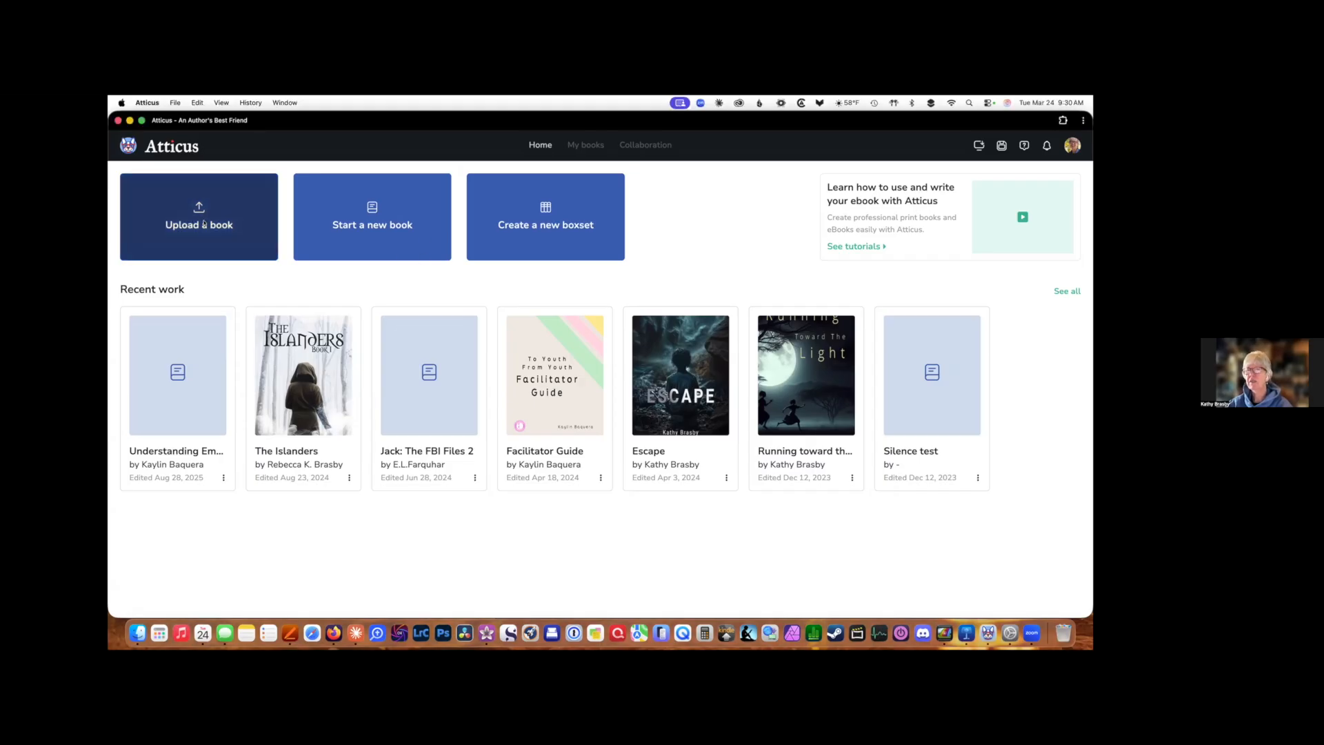
click(204, 223)
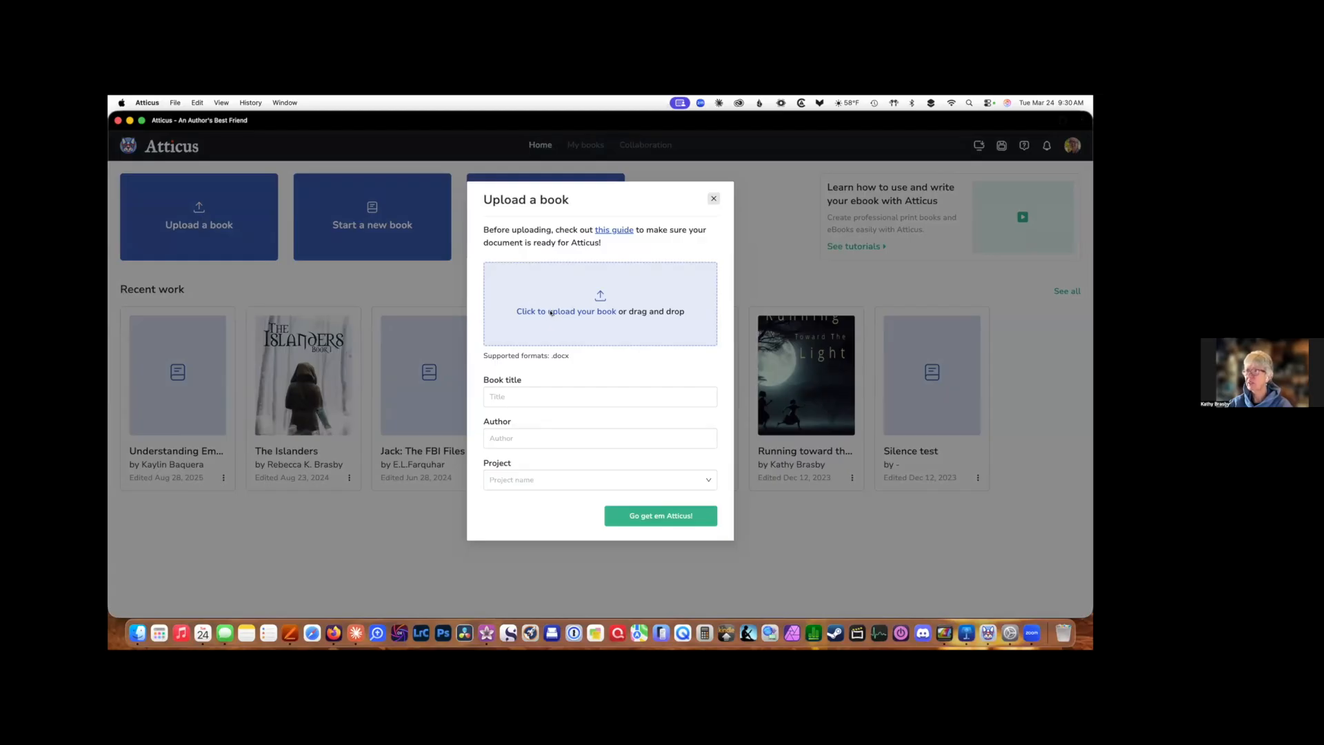
click(551, 312)
click(648, 314)
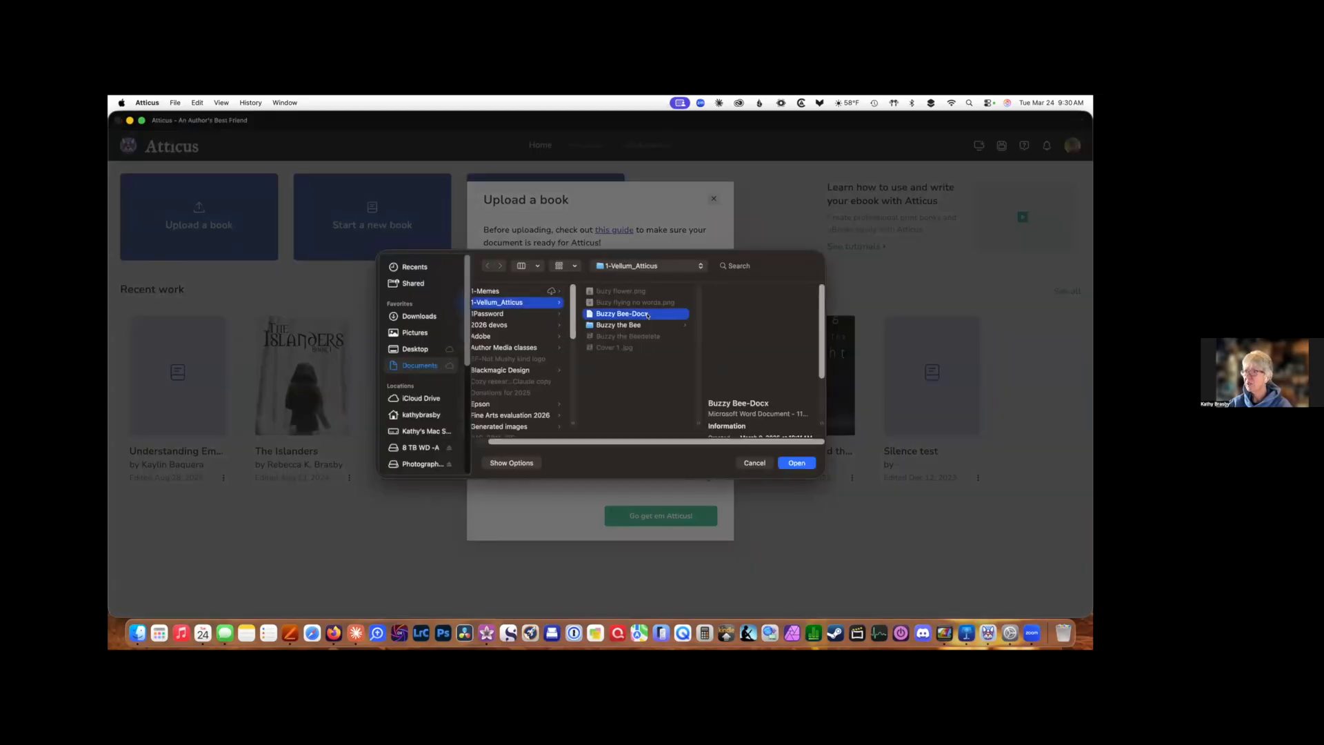
click(798, 462)
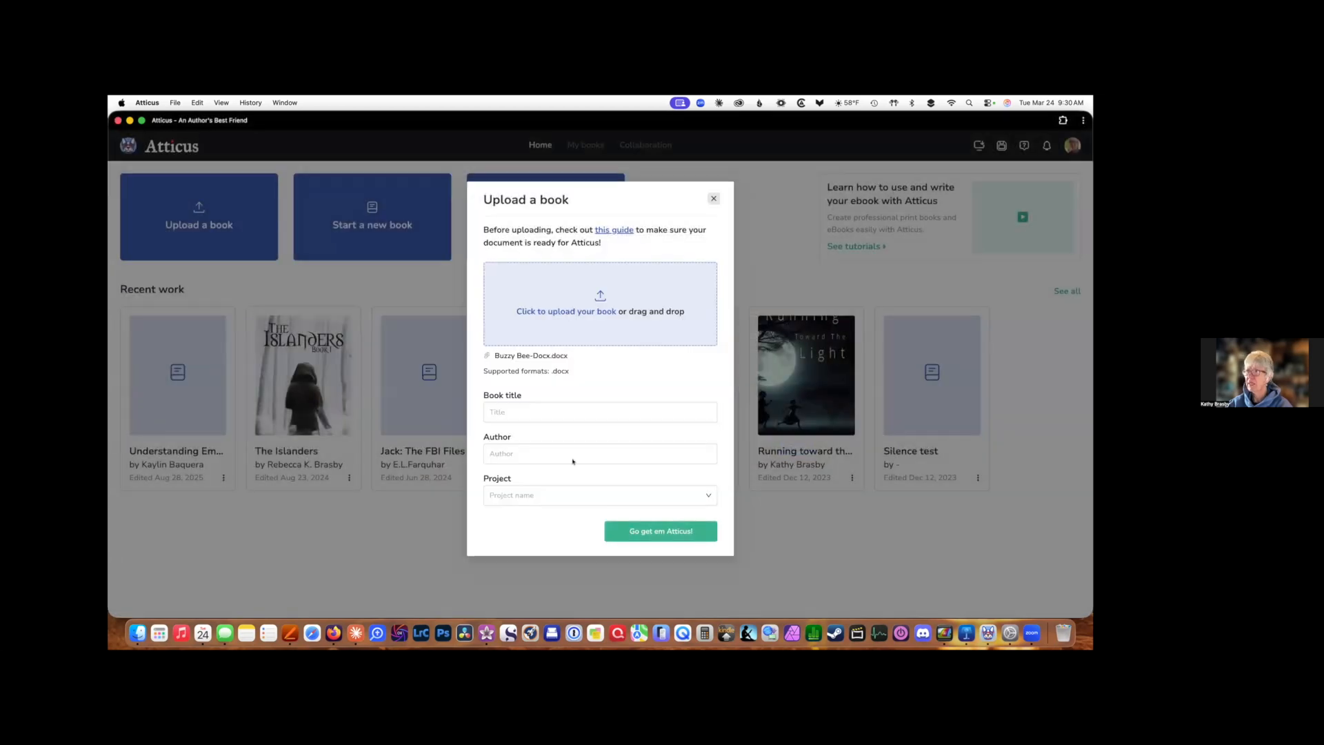
Enter "Buzzy the Bee" as the uploaded book's title and fill in the author's full name.
click(511, 410)
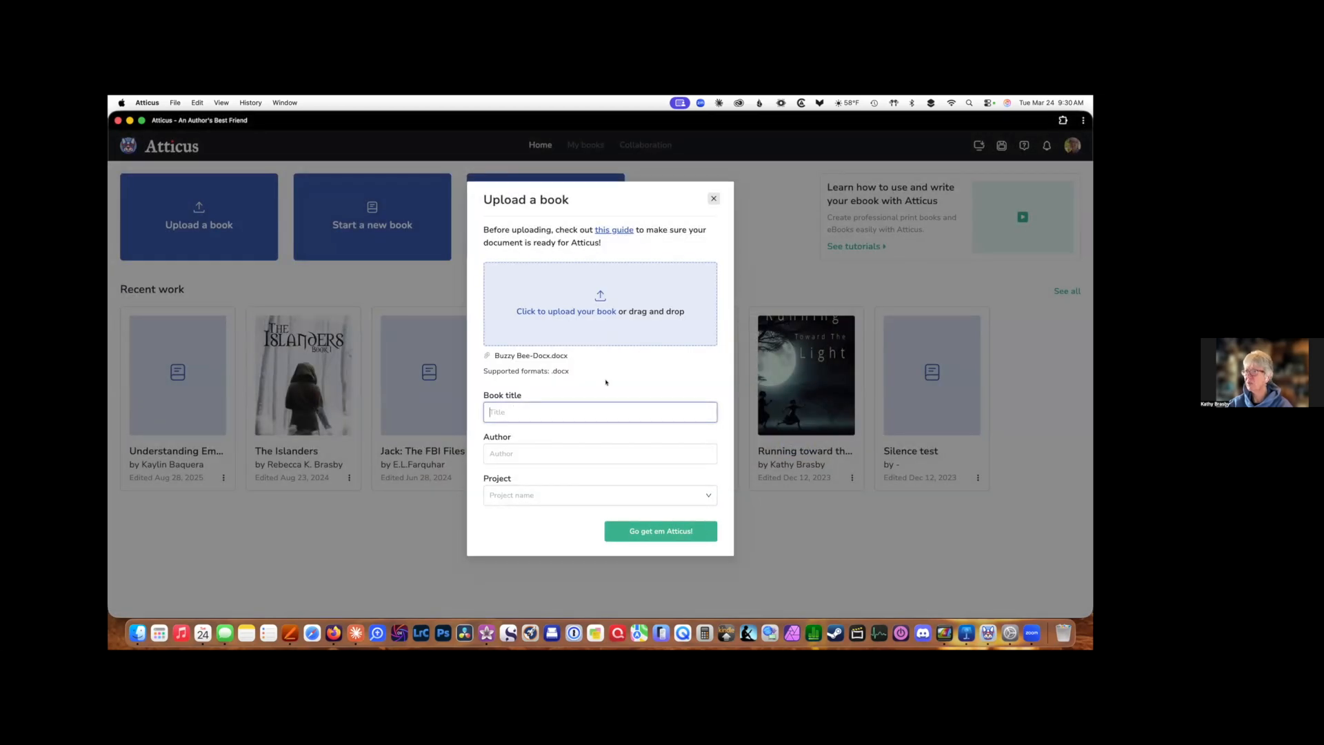
text(Buzzy the Bee)
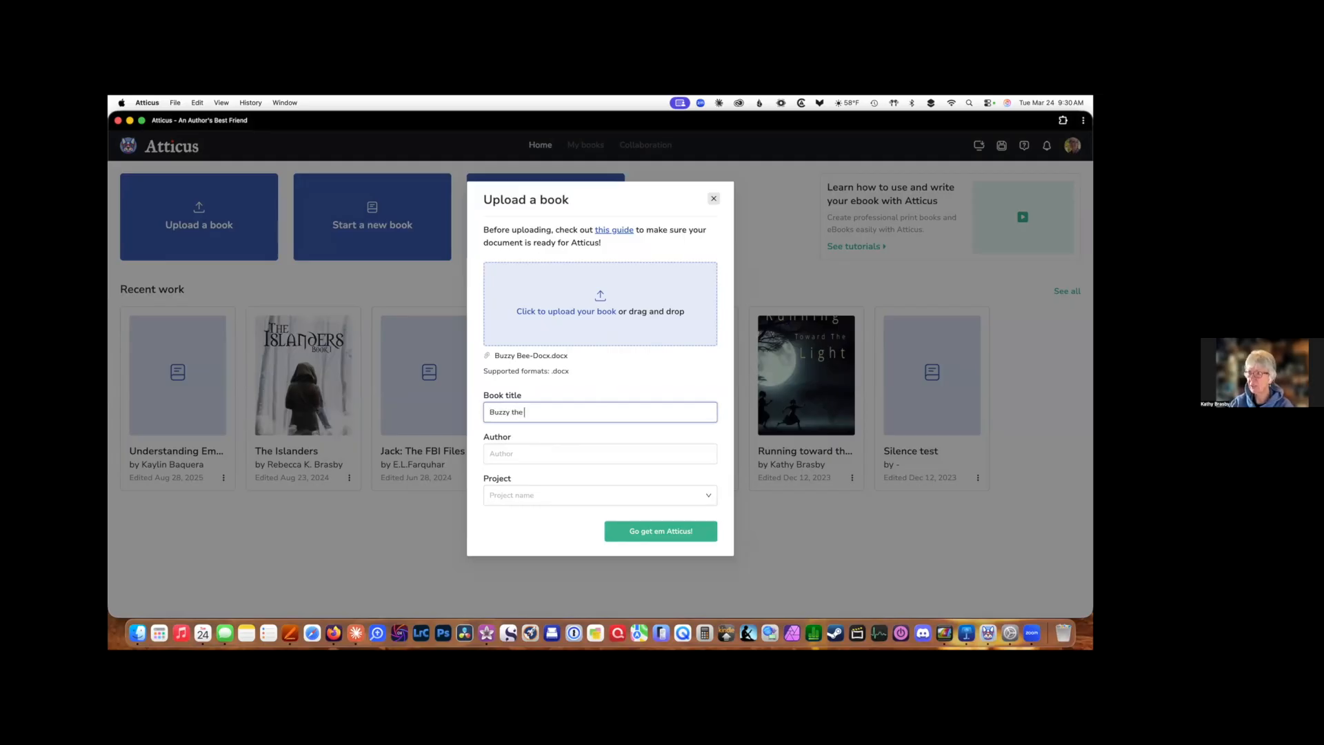
key(Tab)
text(Ca)
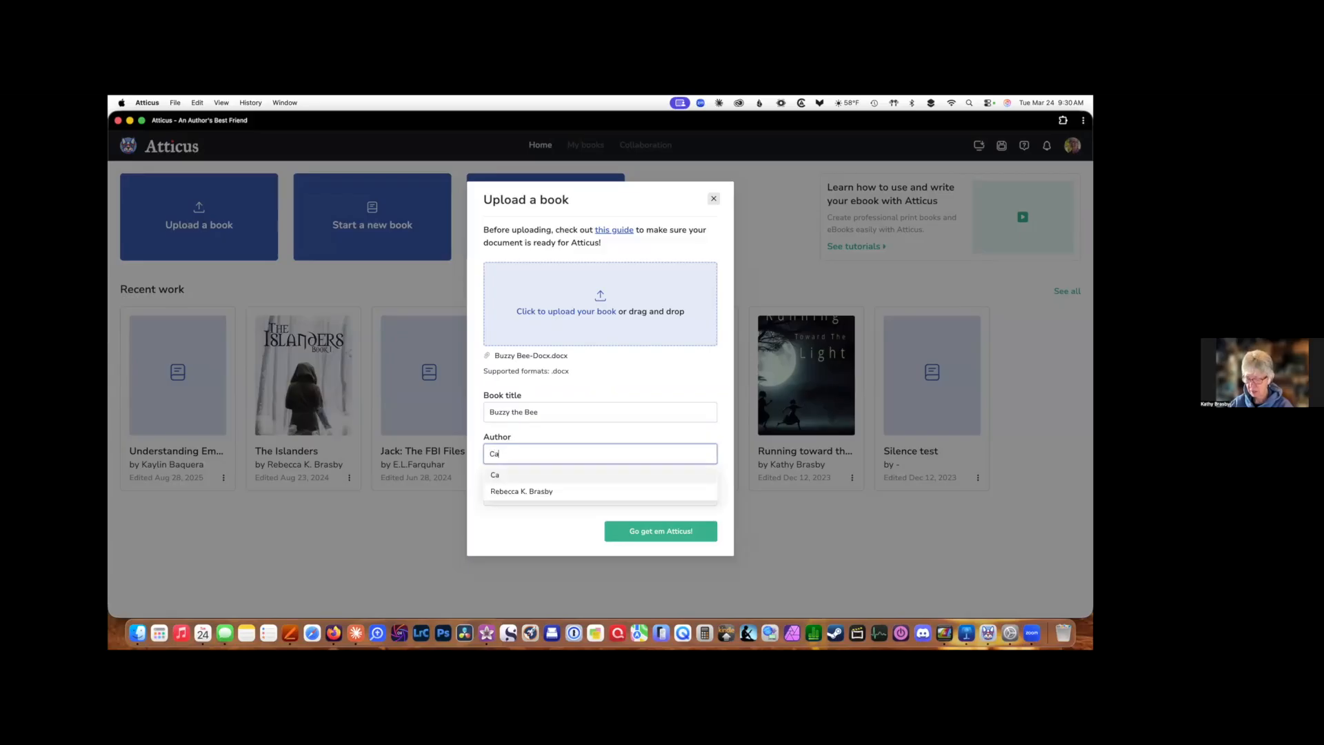
text(leb Brasby)
key(Tab)
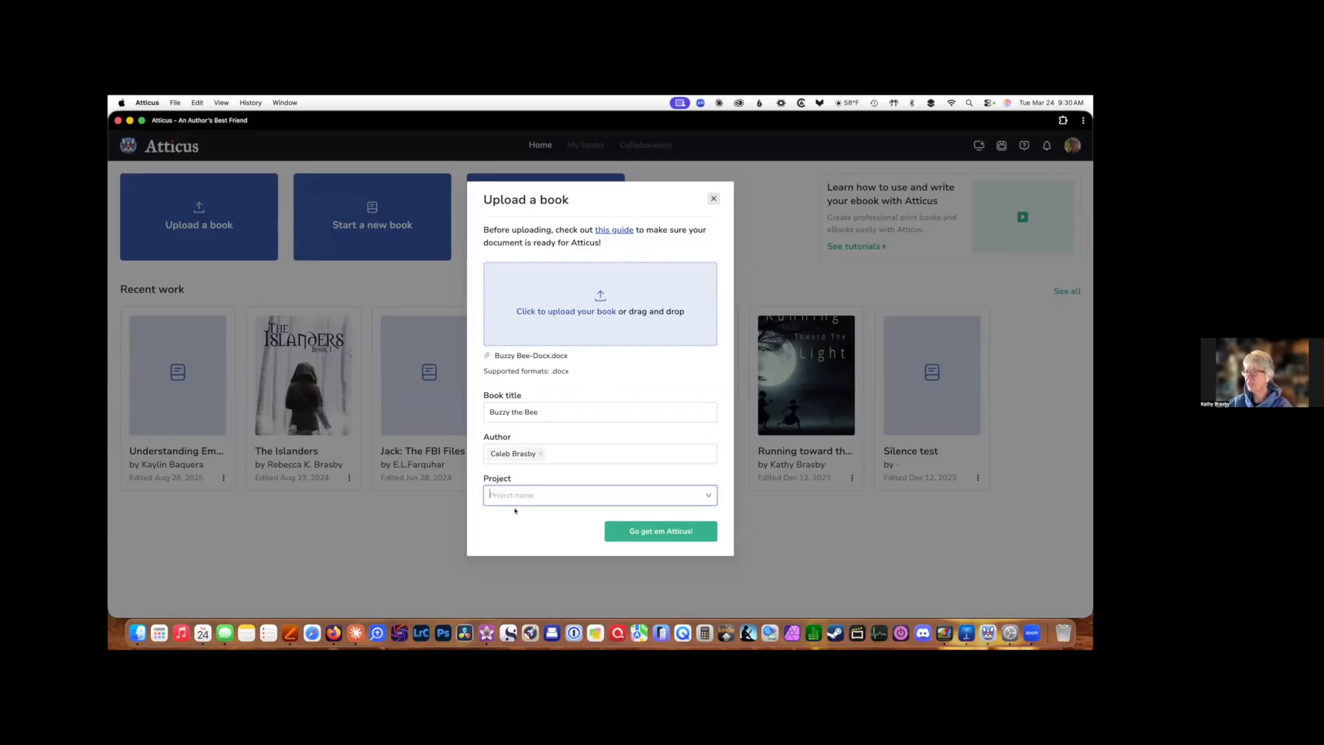
Upload the book to Atticus, then review the language choices in its book details and the publisher details.
click(655, 532)
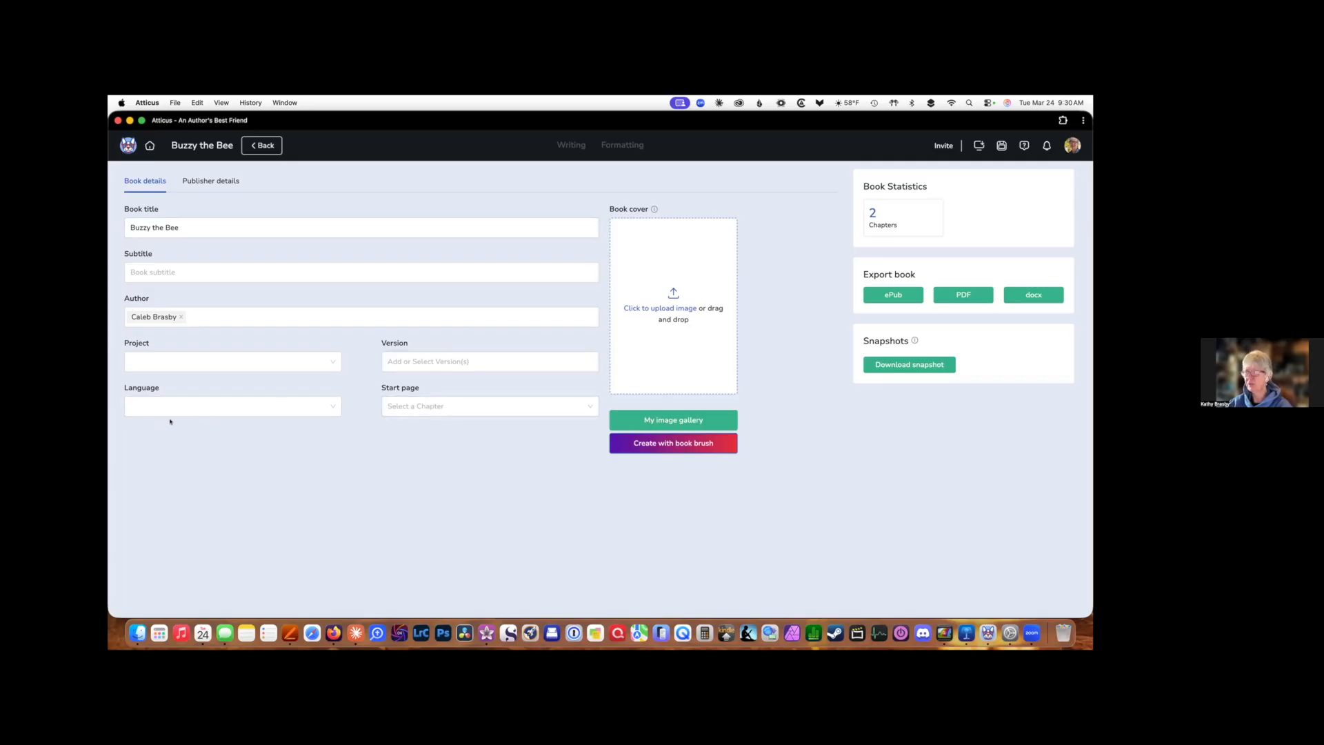
click(146, 405)
click(463, 462)
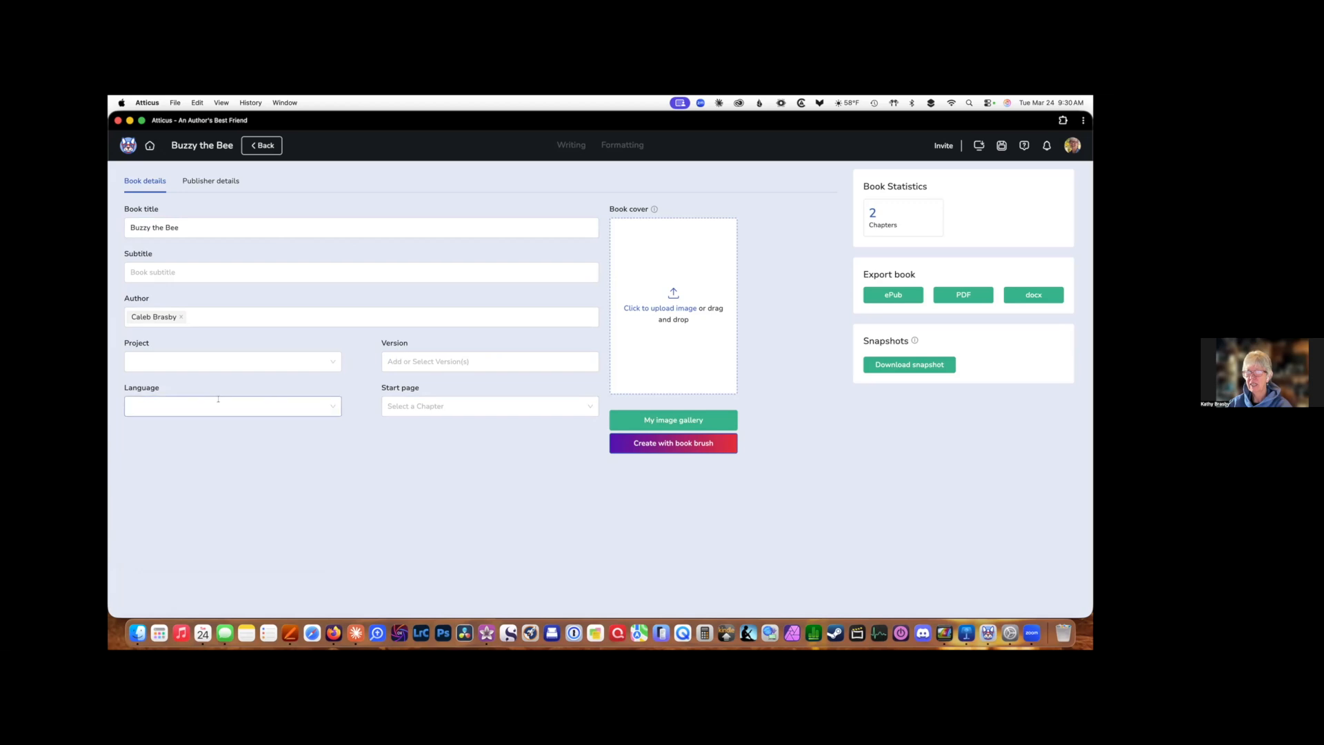
click(235, 404)
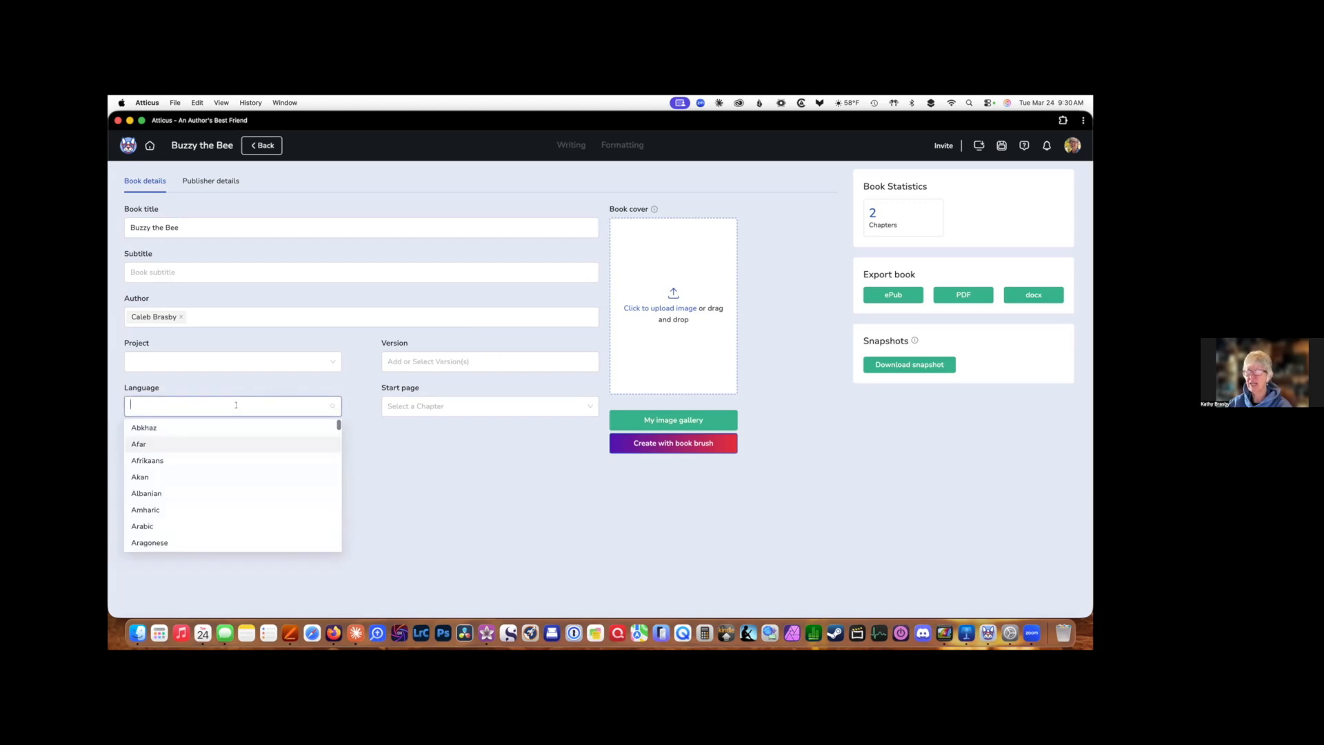
click(374, 455)
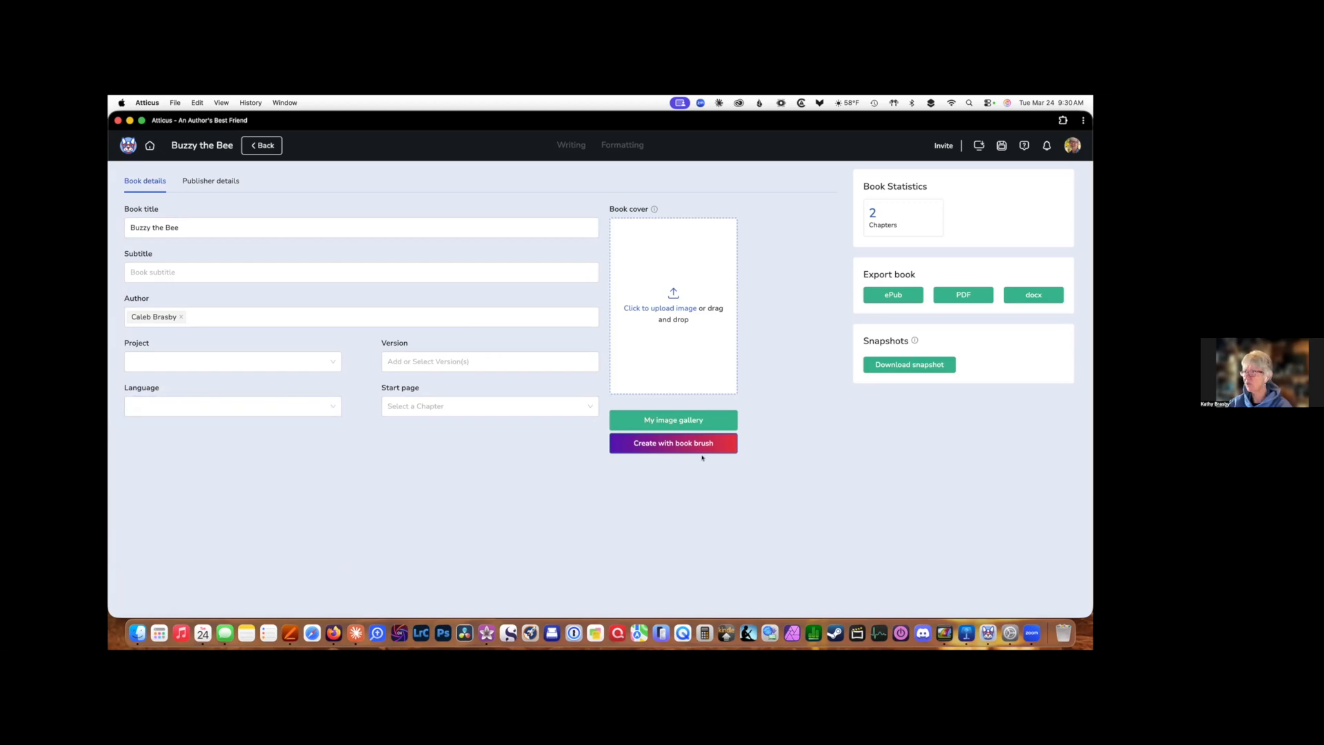
click(185, 182)
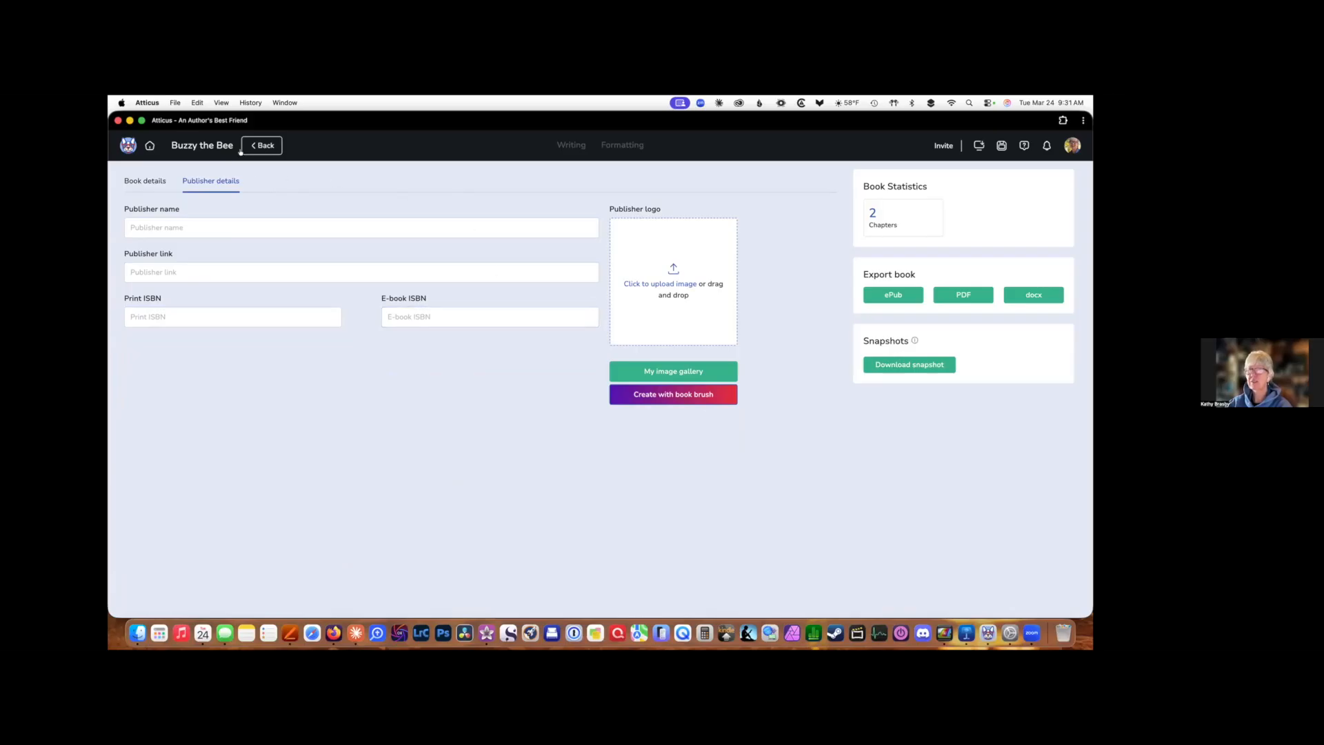
Return to the home page and open the Buzzy the Bee book for writing.
click(148, 145)
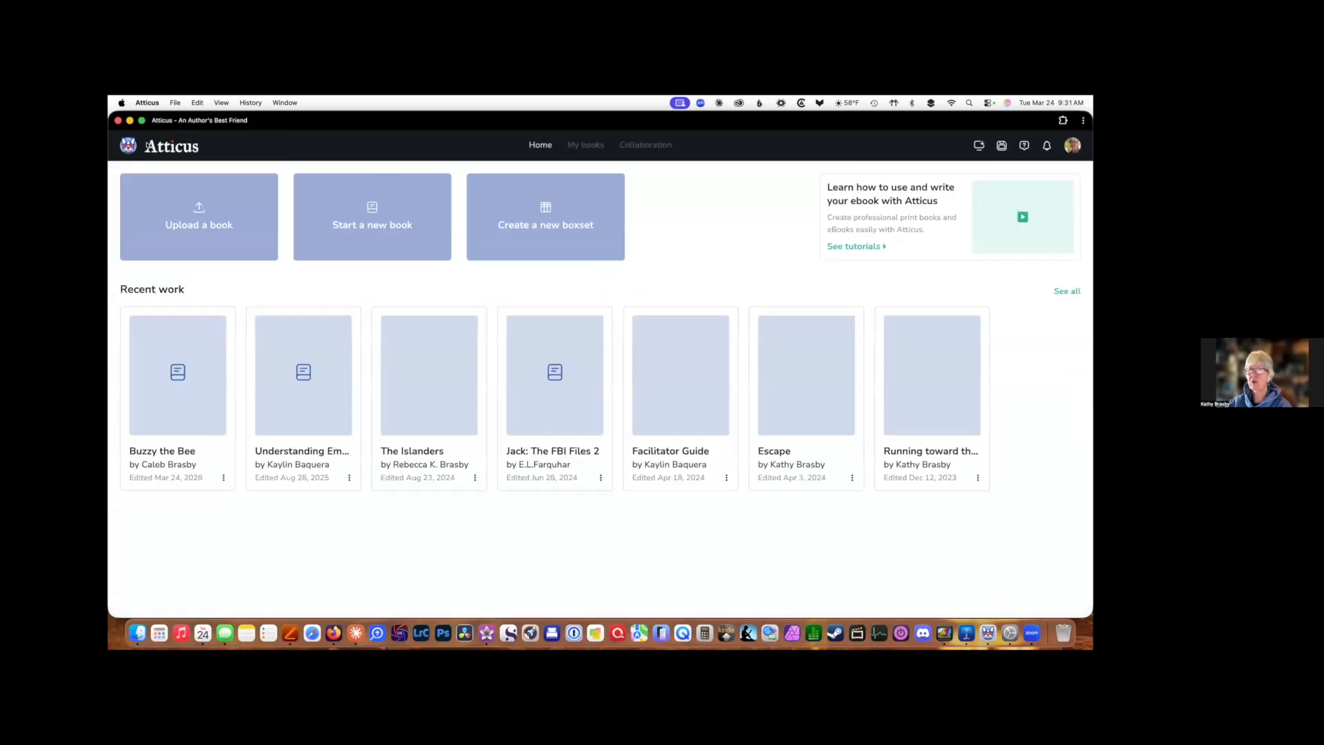
click(198, 386)
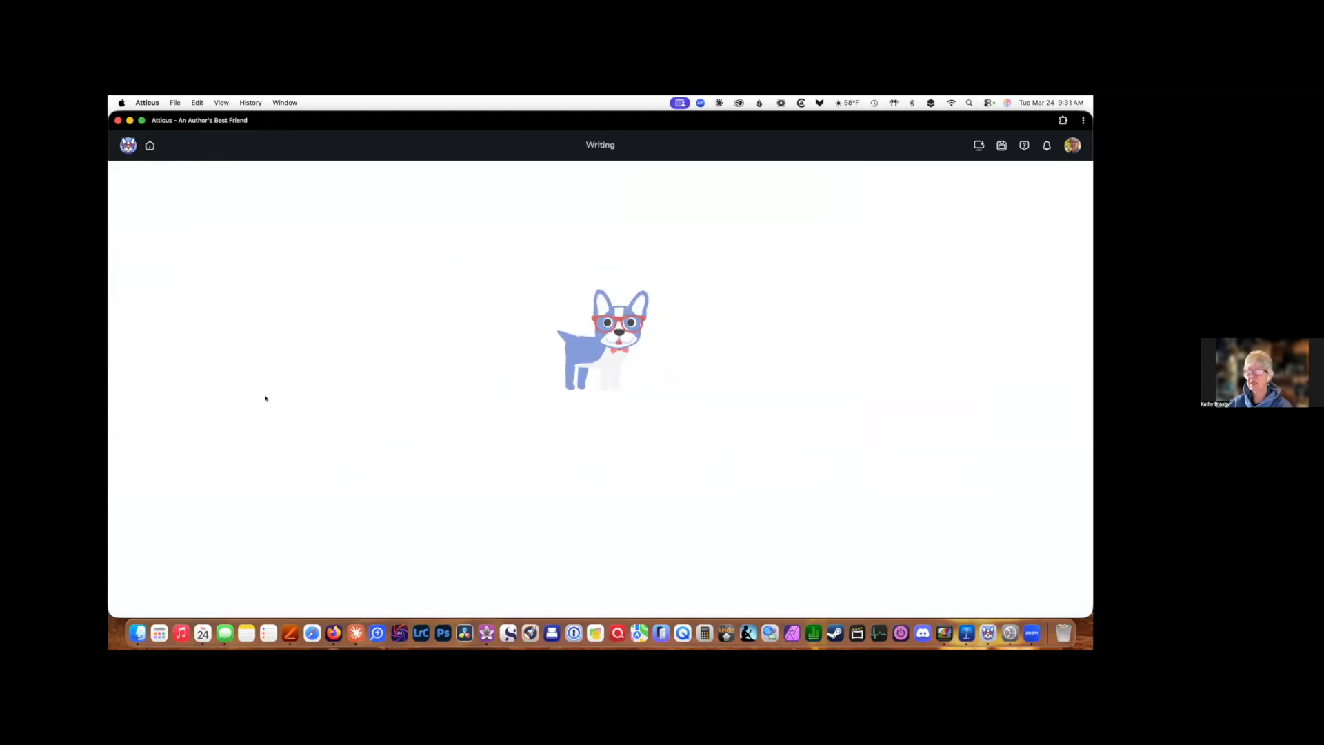
click(149, 144)
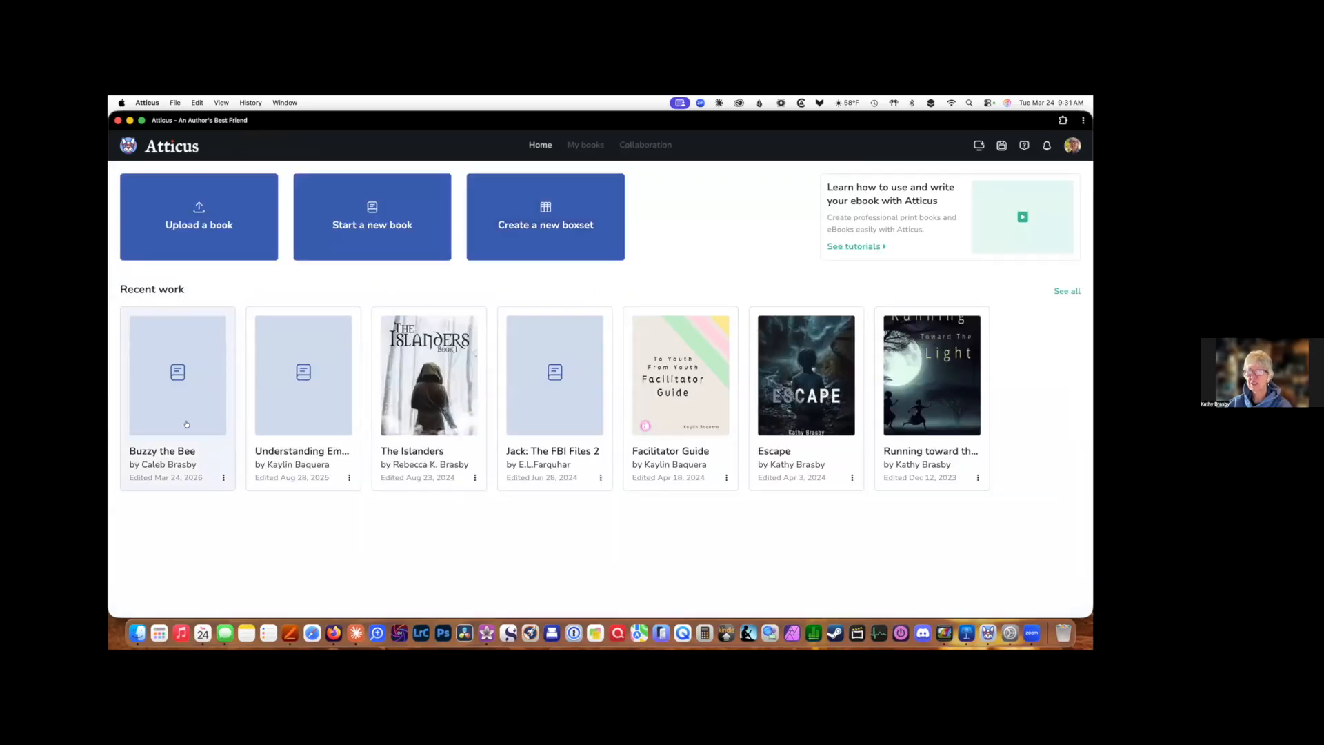
click(223, 477)
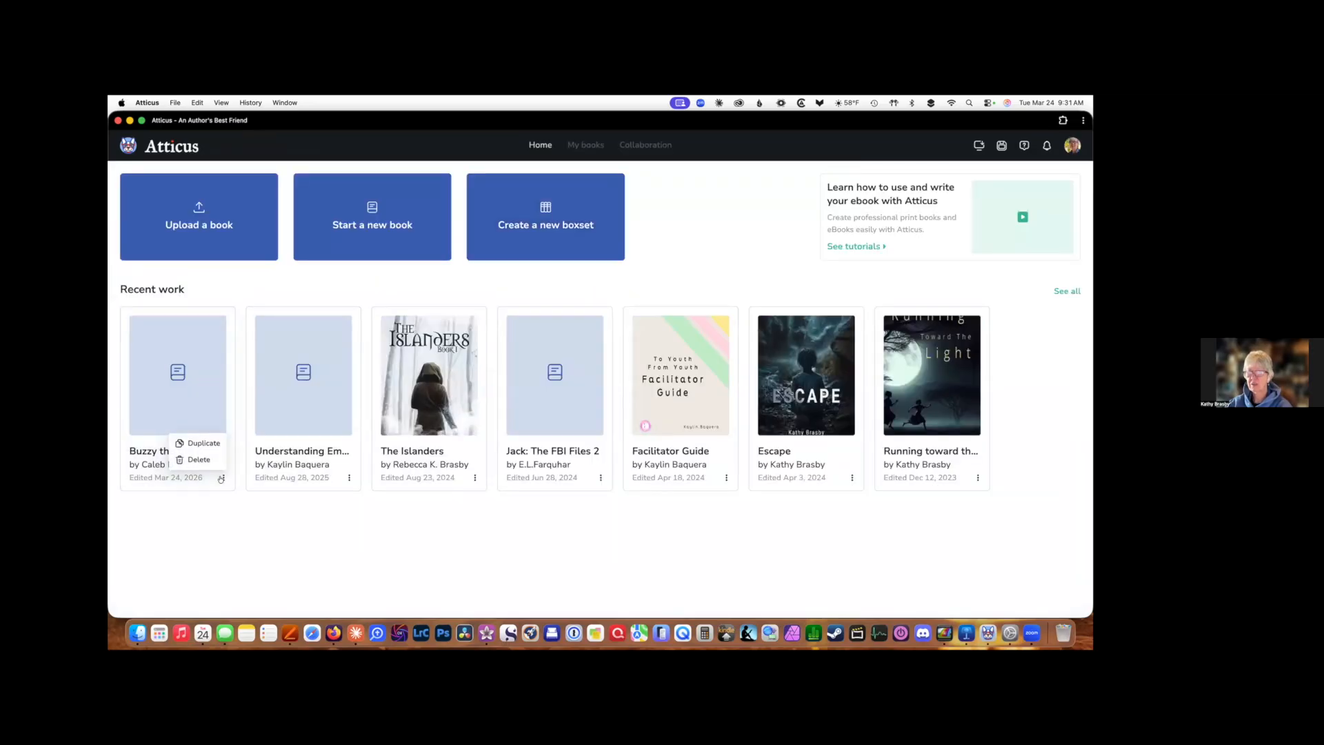
click(183, 374)
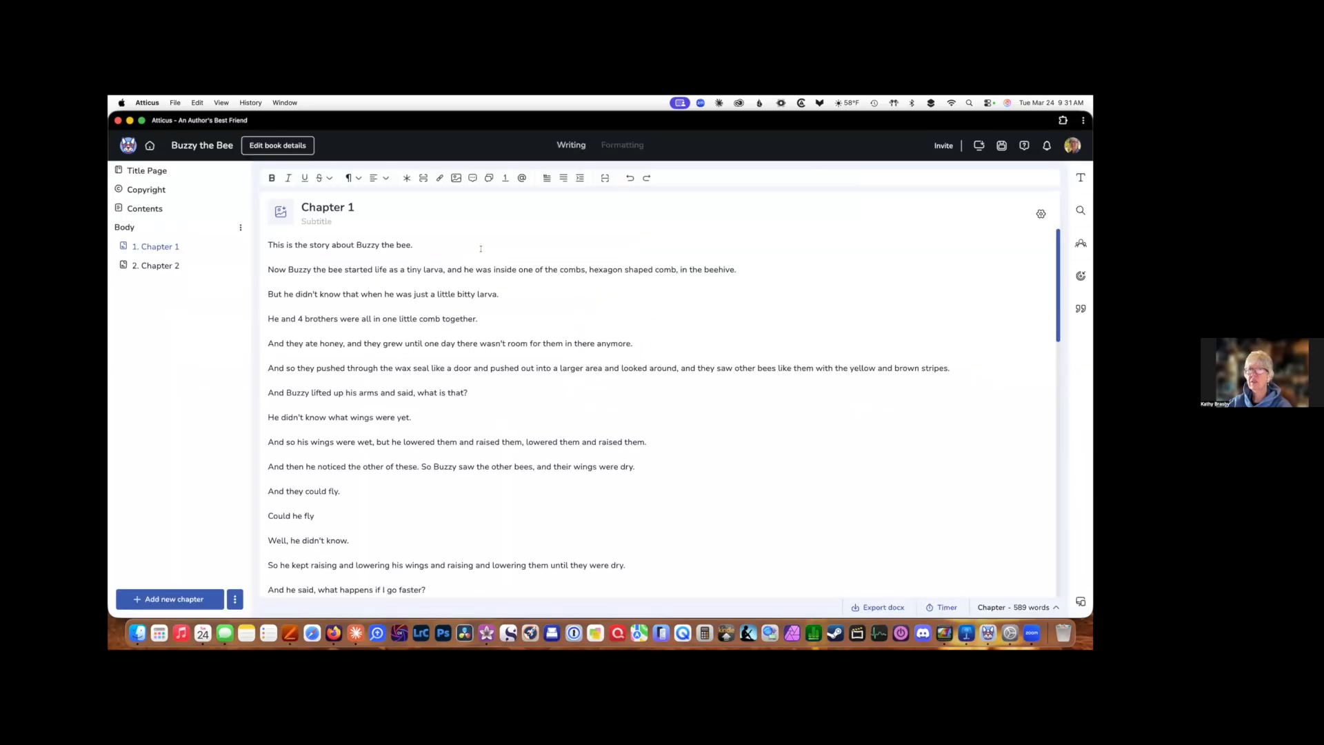
Upload Cover 1 .jpg from the 1-Vellum_Atticus folder as the cover in the book details.
click(276, 145)
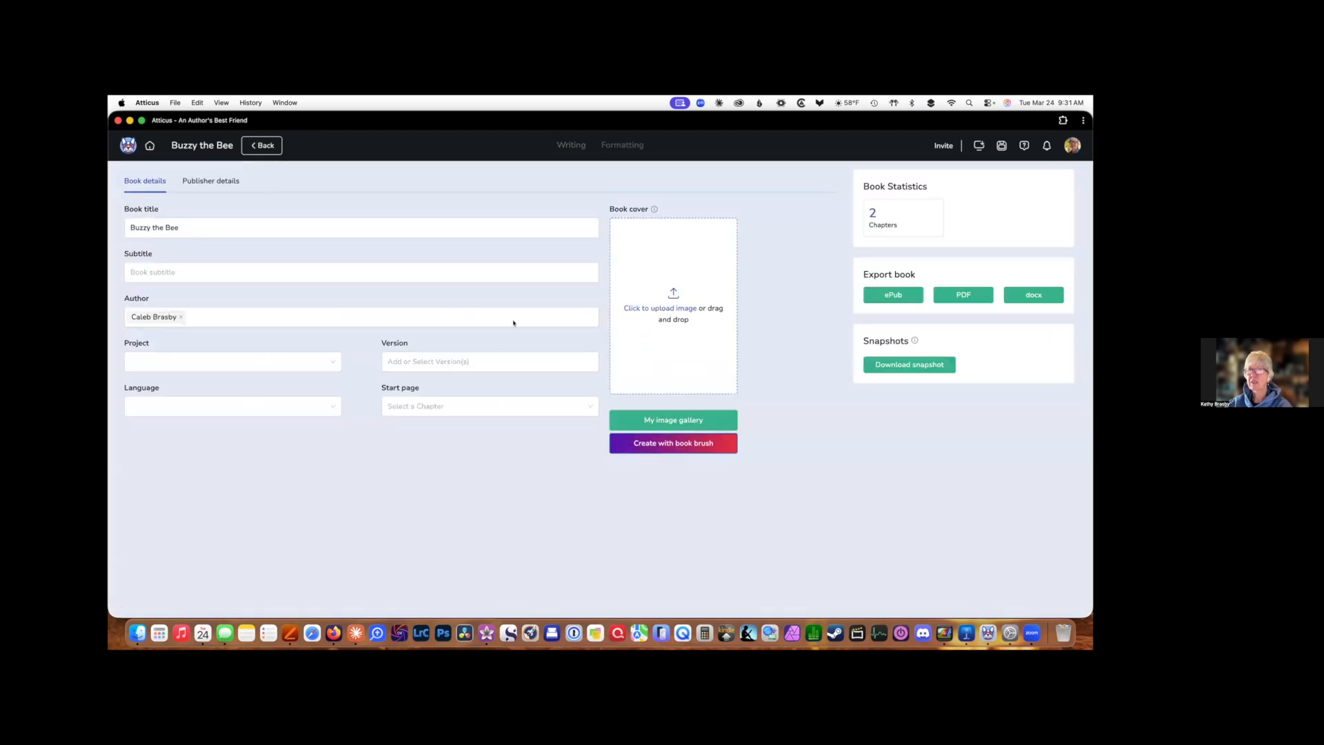
click(674, 294)
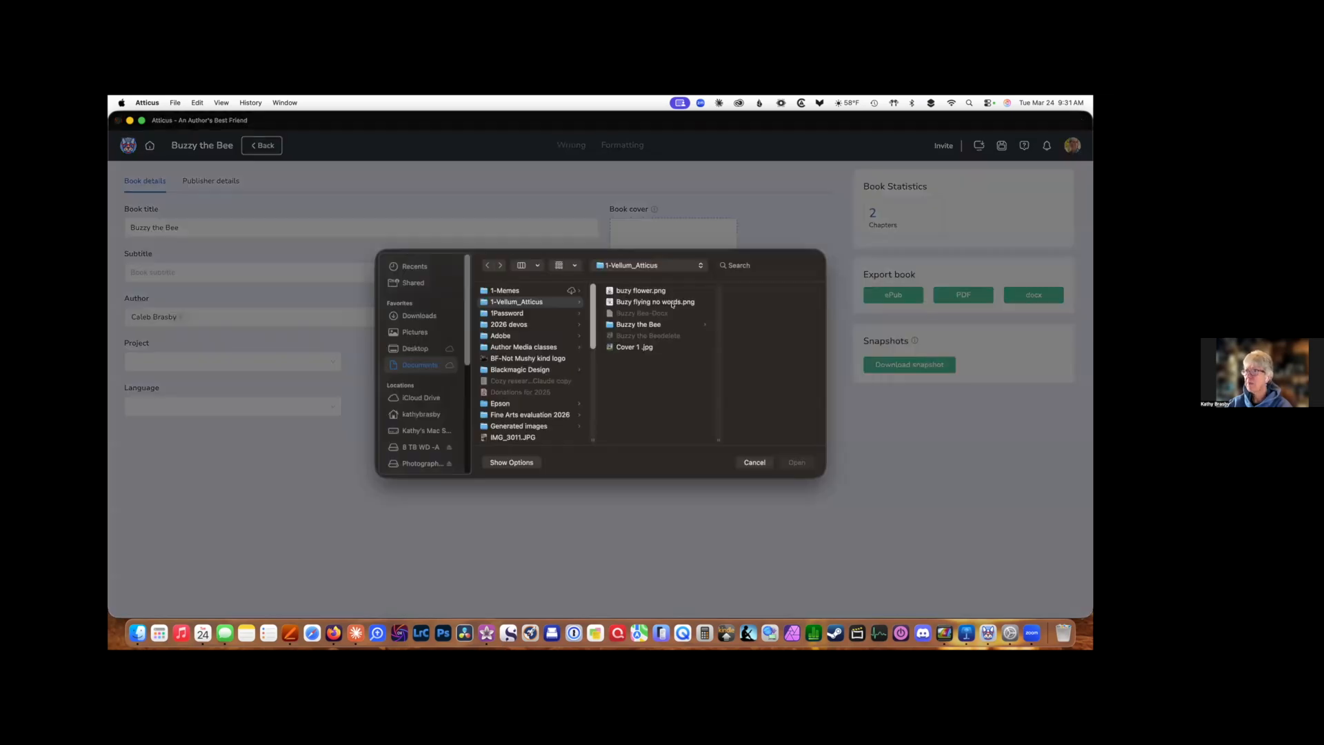
click(638, 347)
click(796, 462)
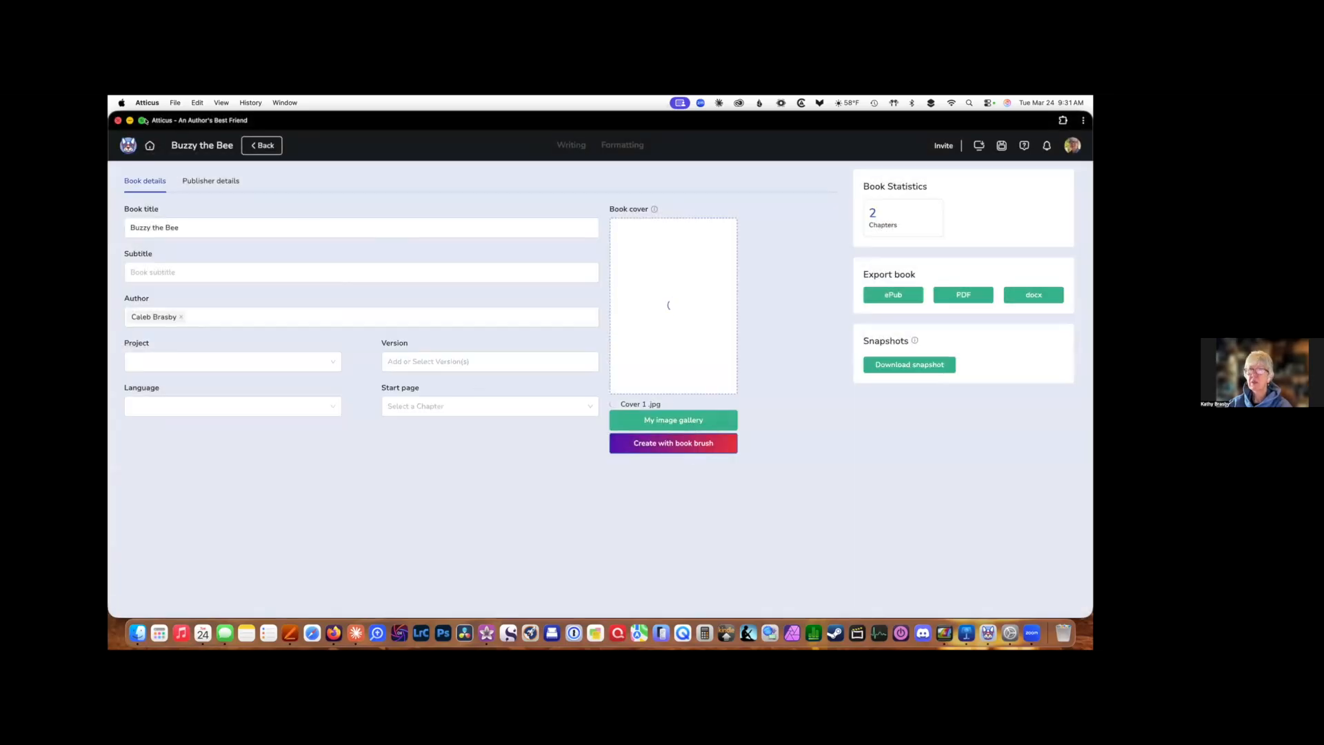
Reopen the Buzzy the Bee manuscript and review the paragraph heading styles and text alignment options for Chapter 1.
click(149, 145)
click(183, 396)
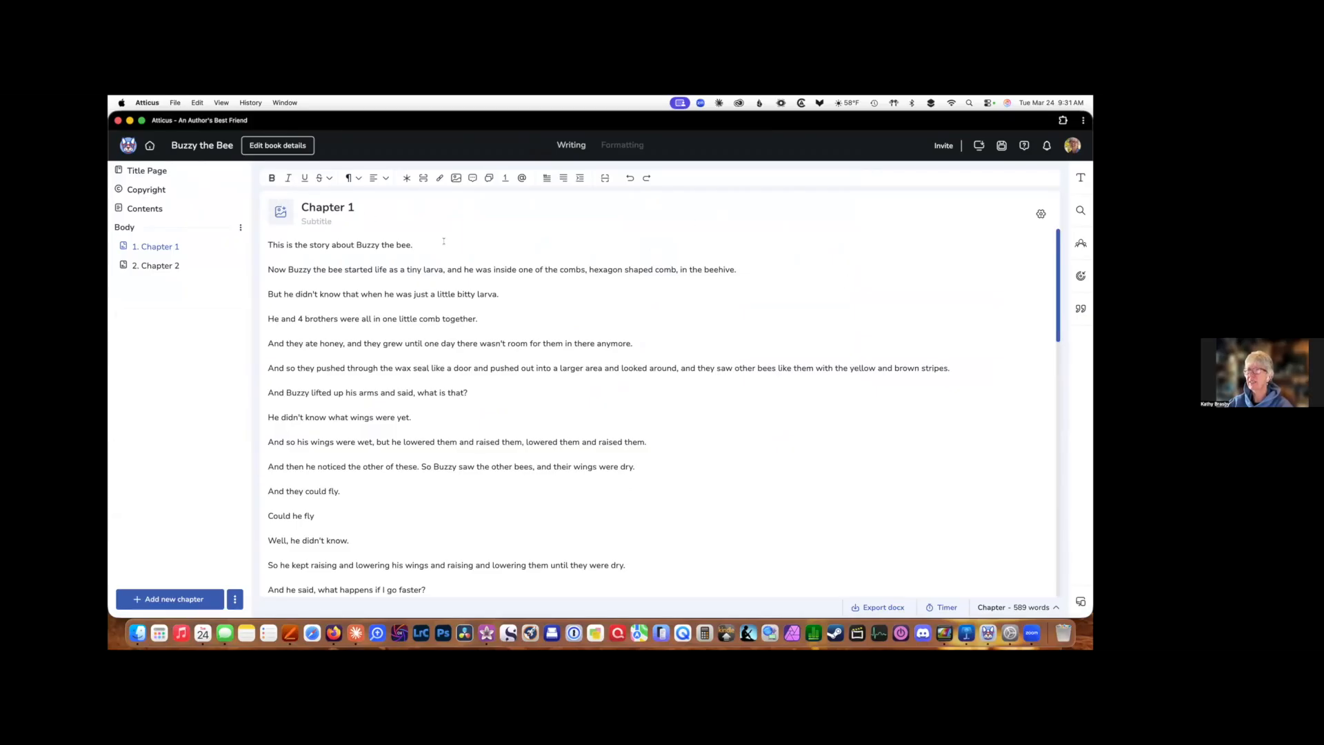
click(358, 178)
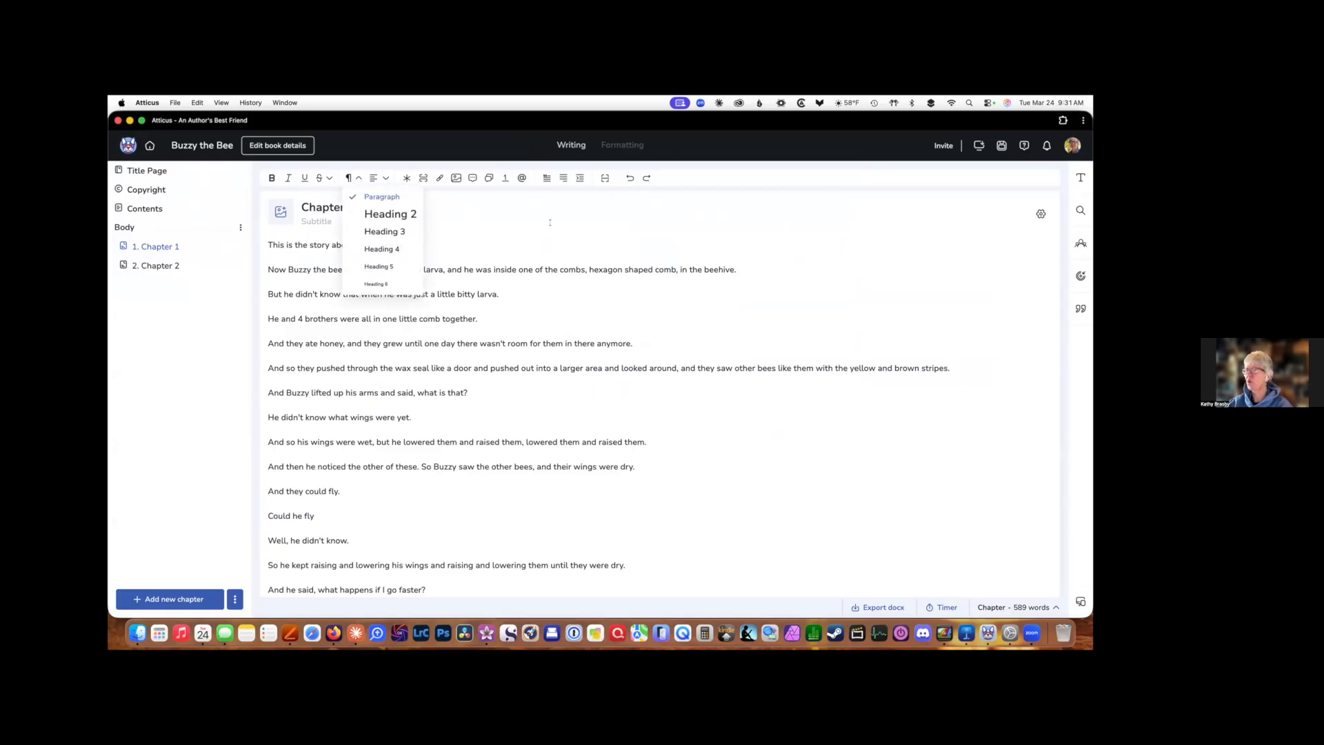
click(408, 205)
click(359, 179)
click(558, 222)
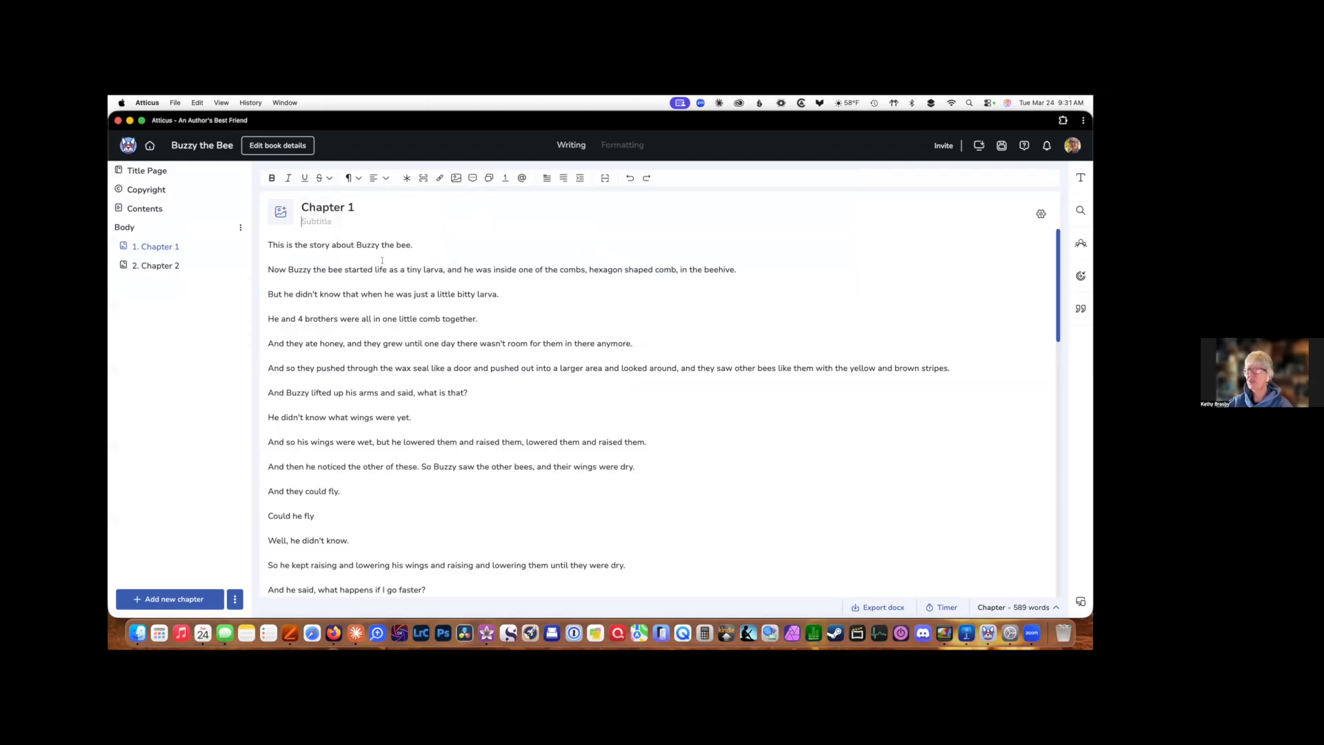
click(379, 177)
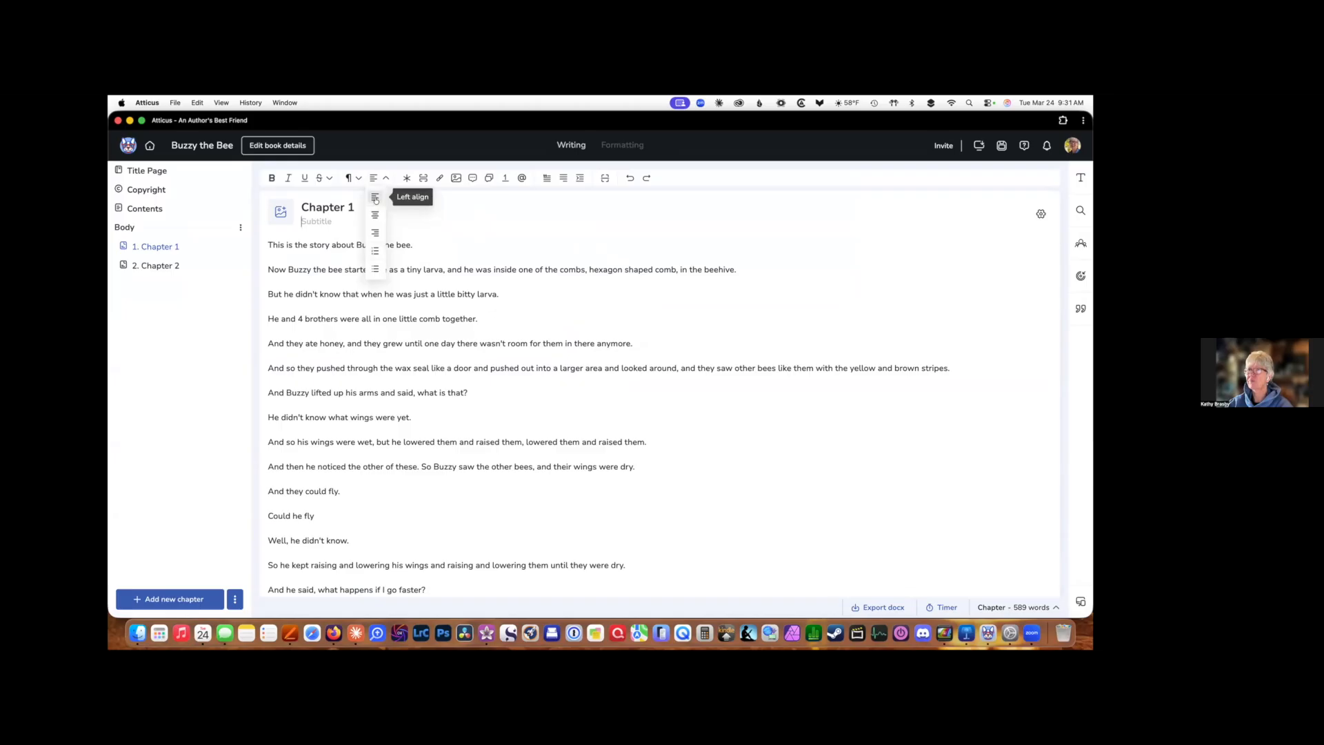
click(375, 196)
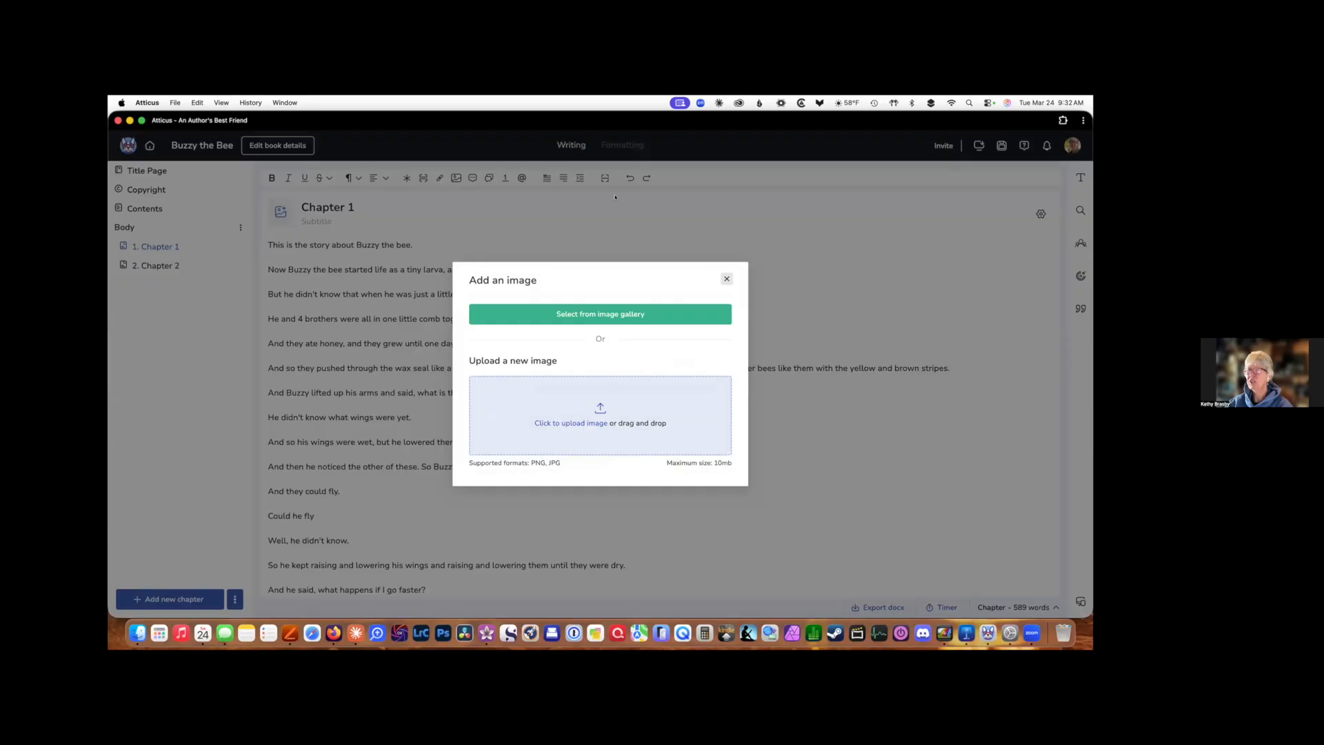
Browse the image gallery for a Chapter 1 heading image and close the gallery.
click(618, 311)
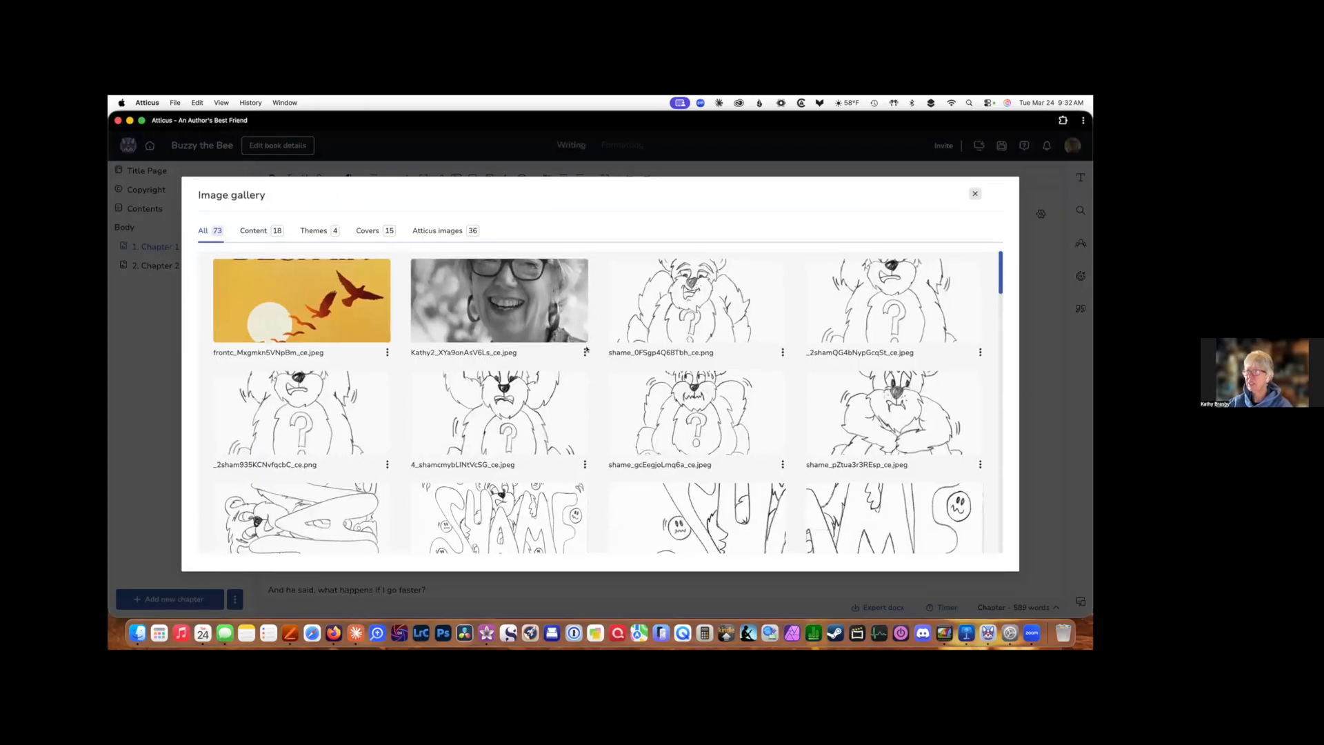
scroll(634, 369, down, 20)
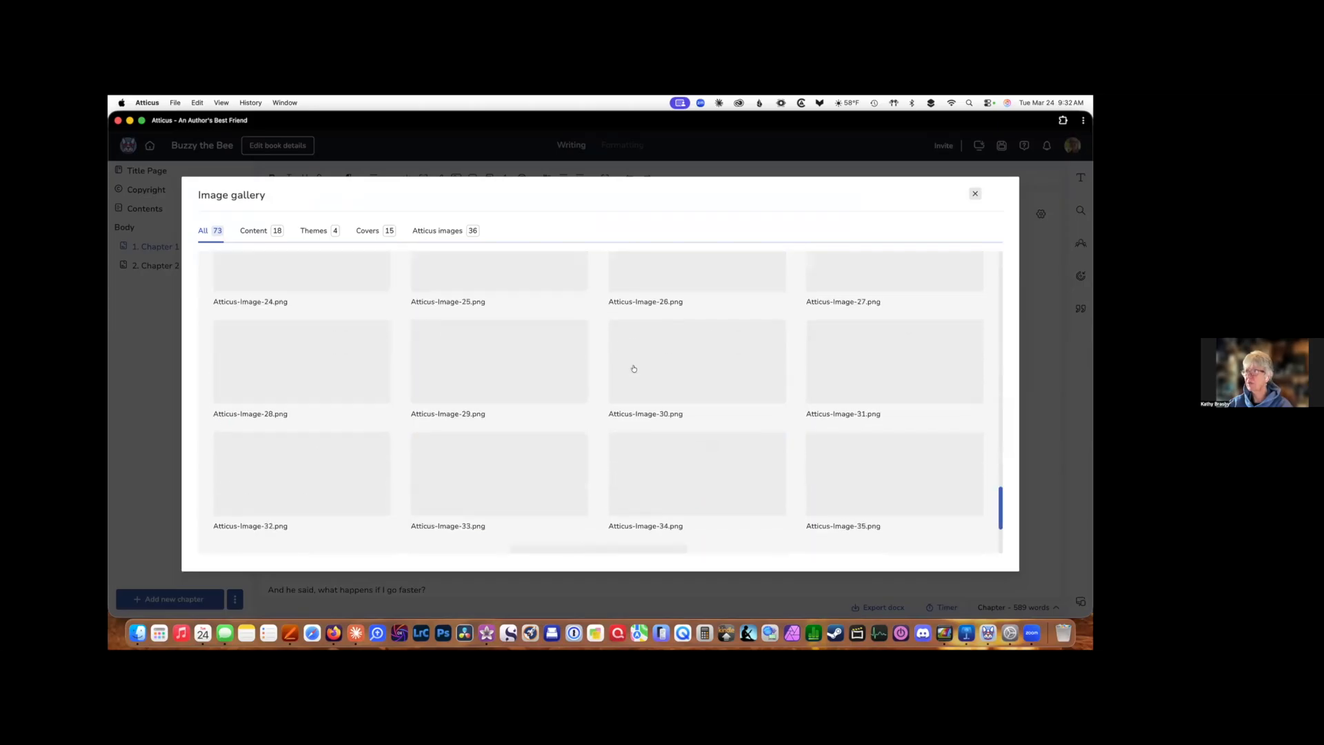
scroll(633, 370, up, 15)
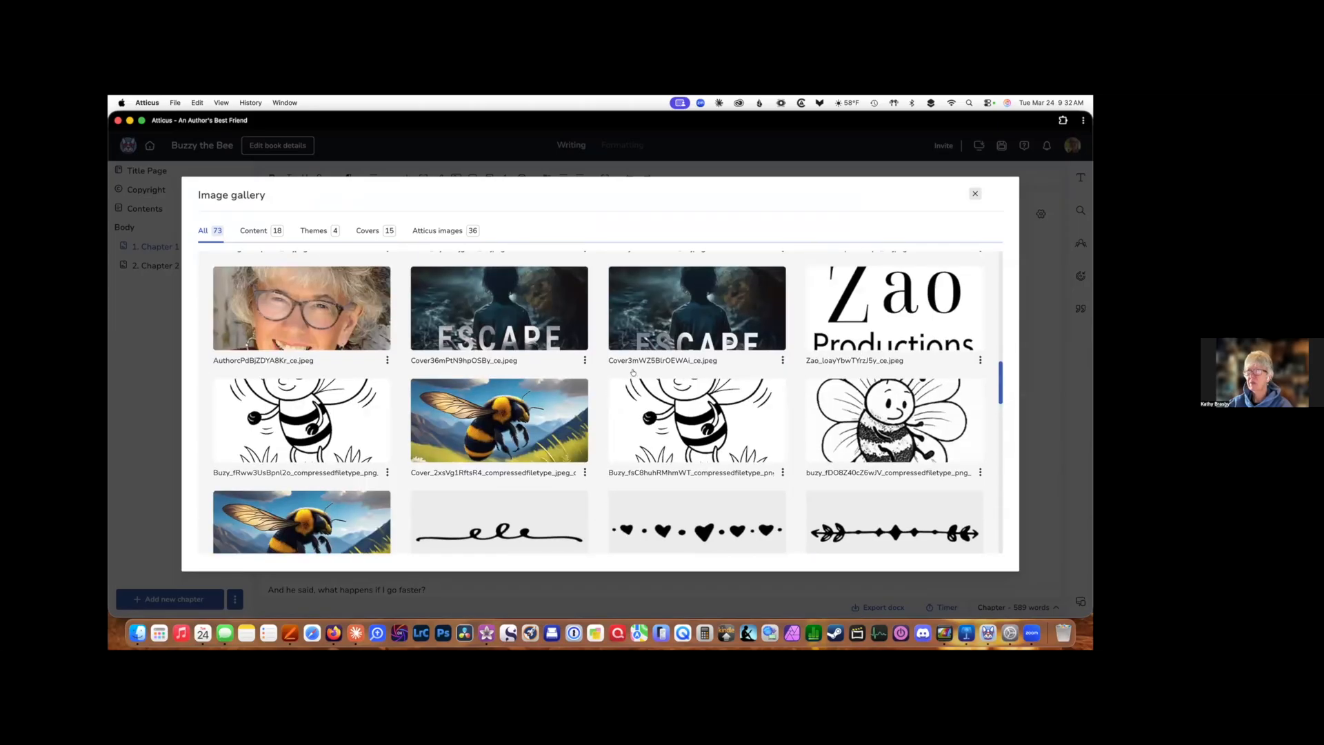
scroll(633, 372, up, 10)
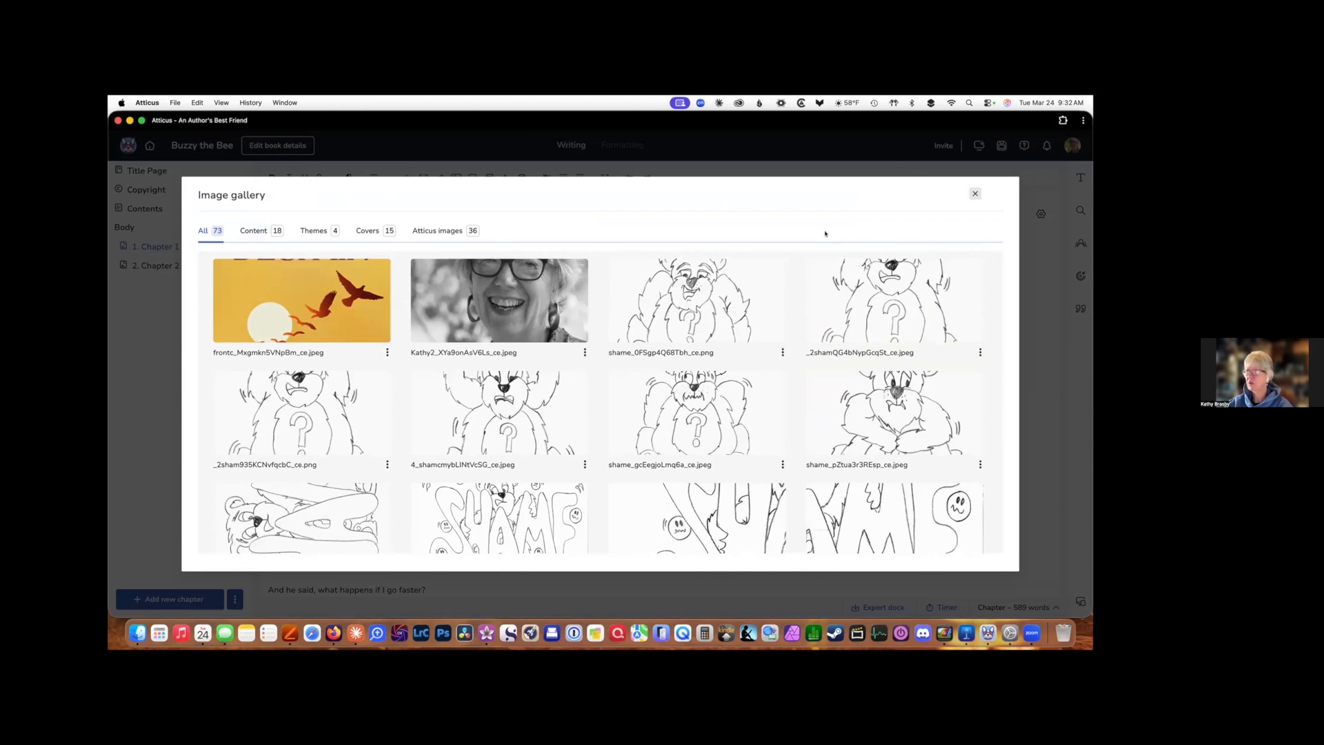
click(975, 194)
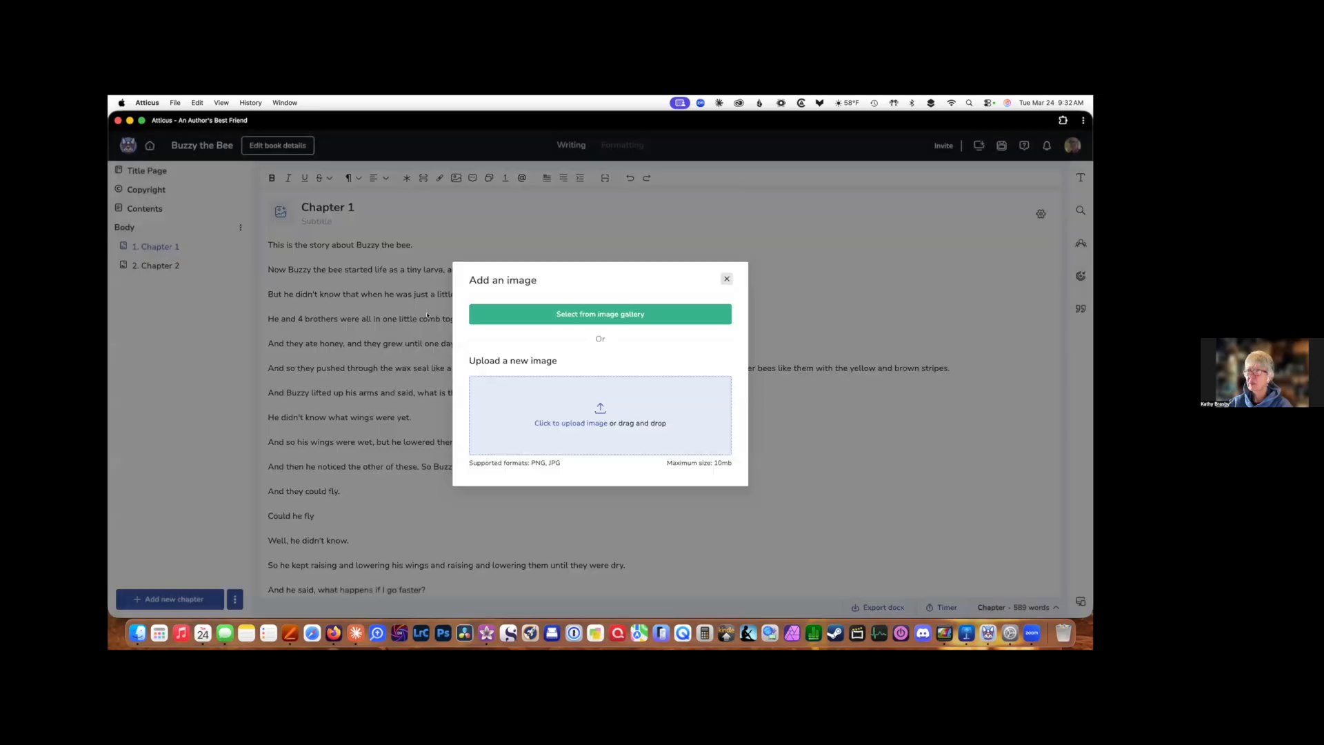
Upload Buzy flying no words.png from the 1-Vellum_Atticus folder as the Chapter 1 heading image.
click(594, 419)
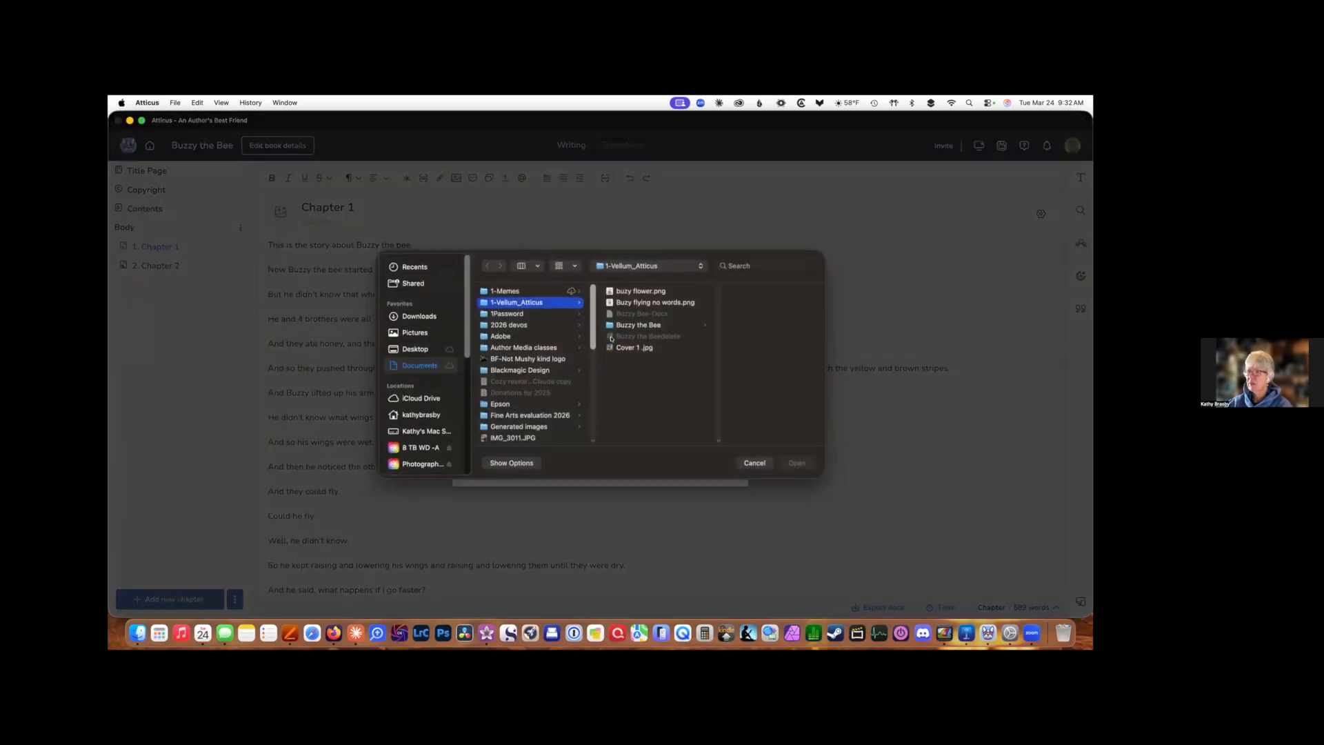
click(657, 306)
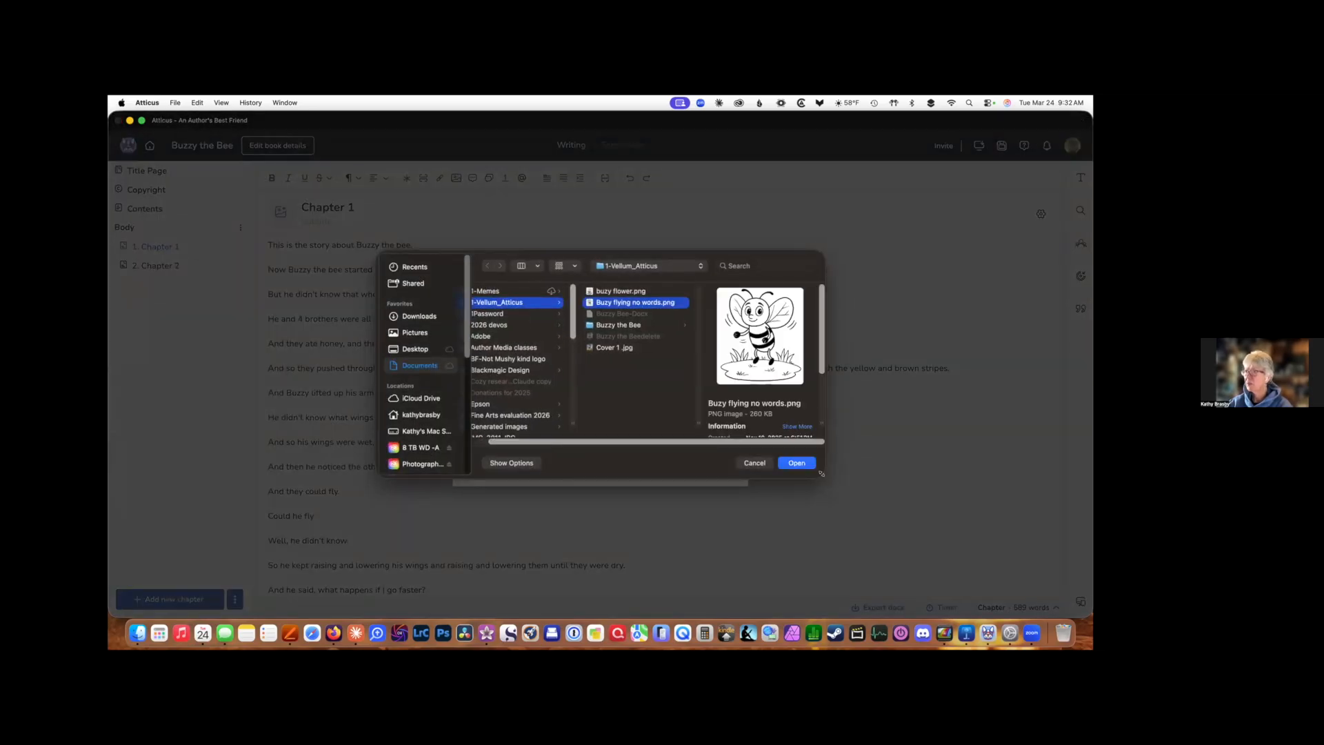
click(797, 464)
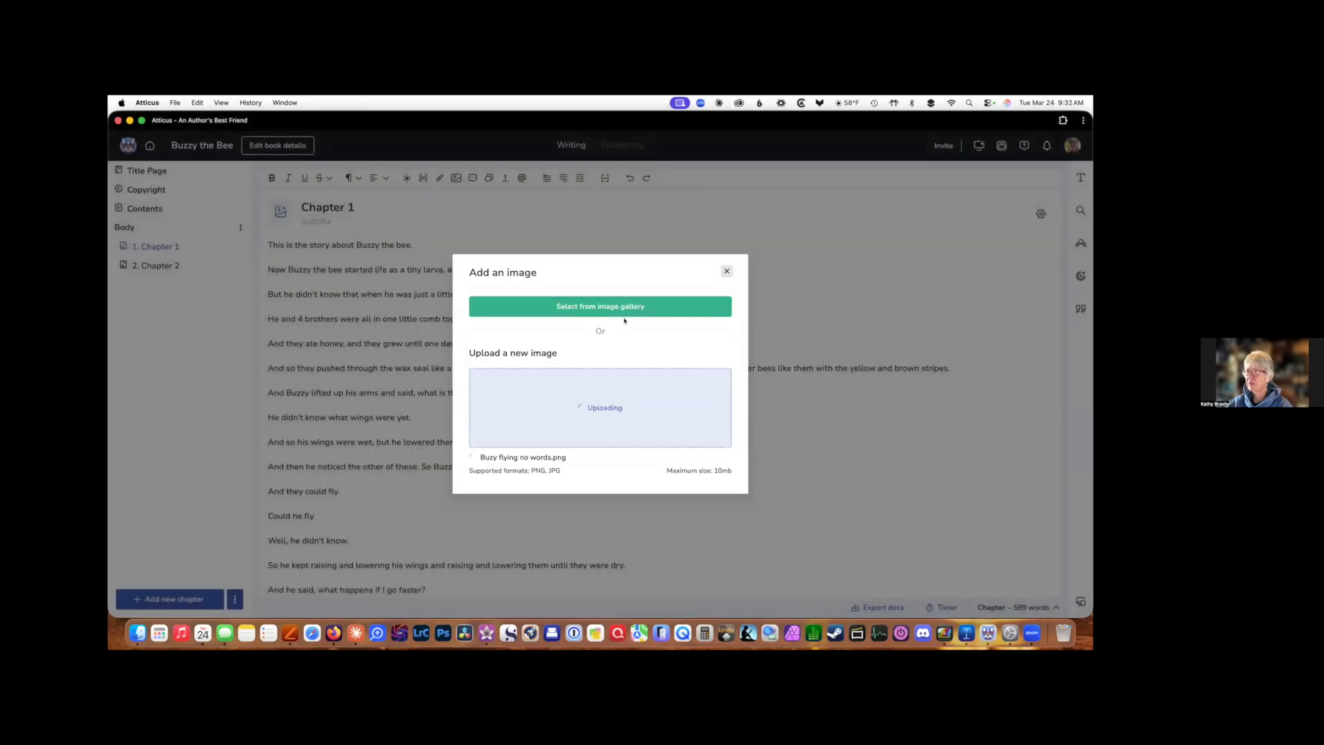
click(666, 488)
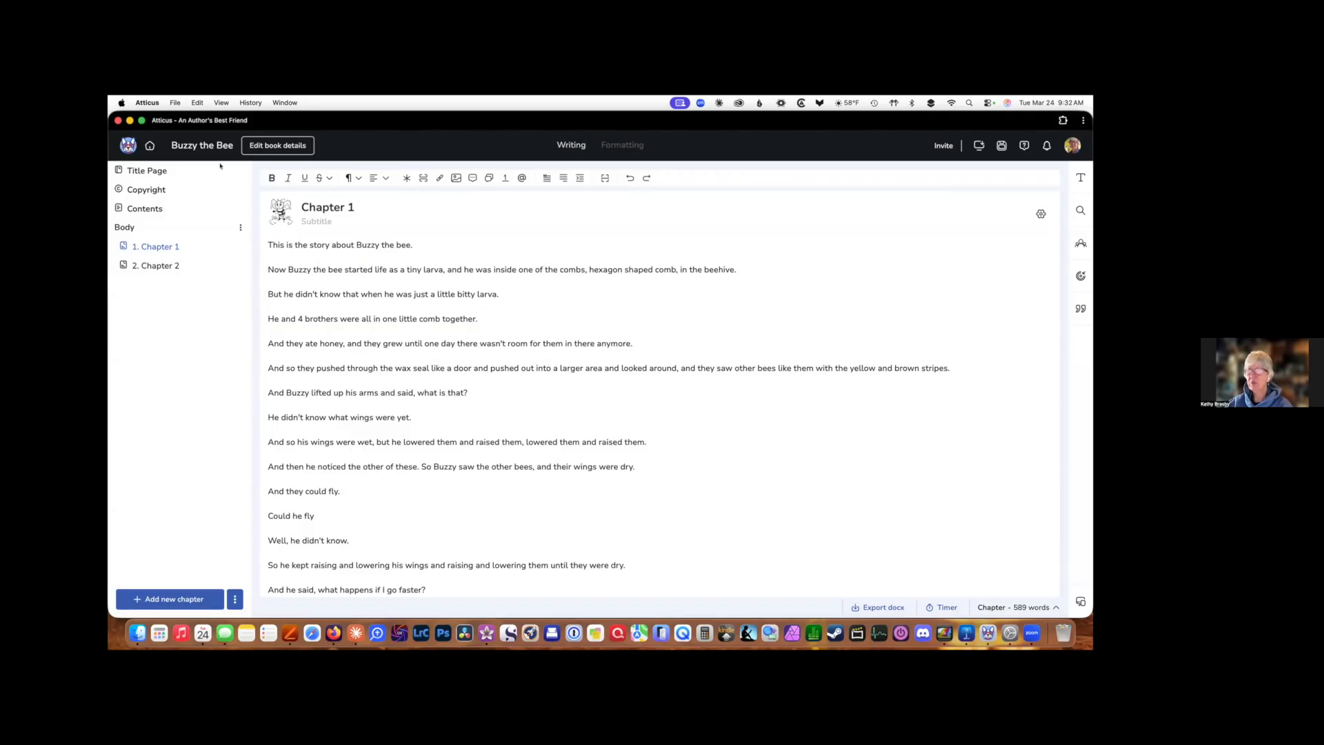
Add a new chapter titled "Chapter 3" containing the text "This is where you could write a new chapter".
click(165, 598)
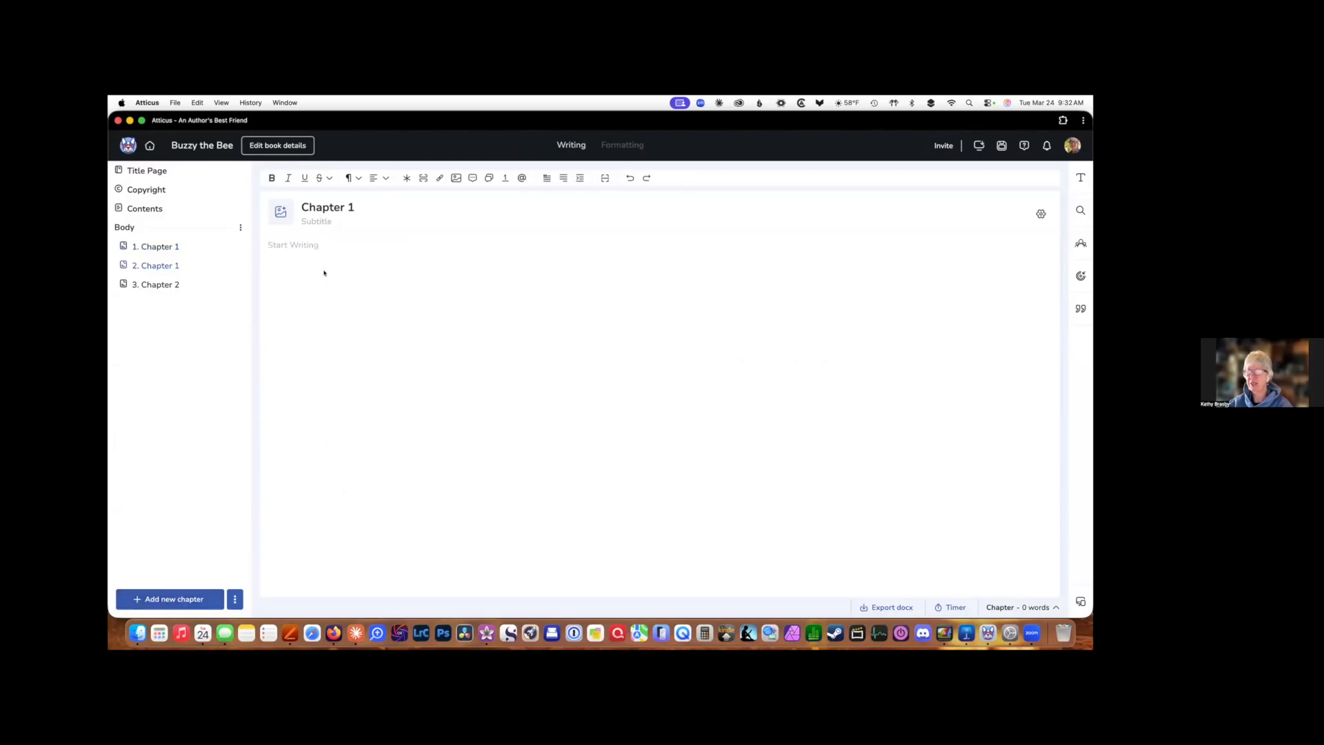
click(309, 236)
text(This is where you could write a new chapter)
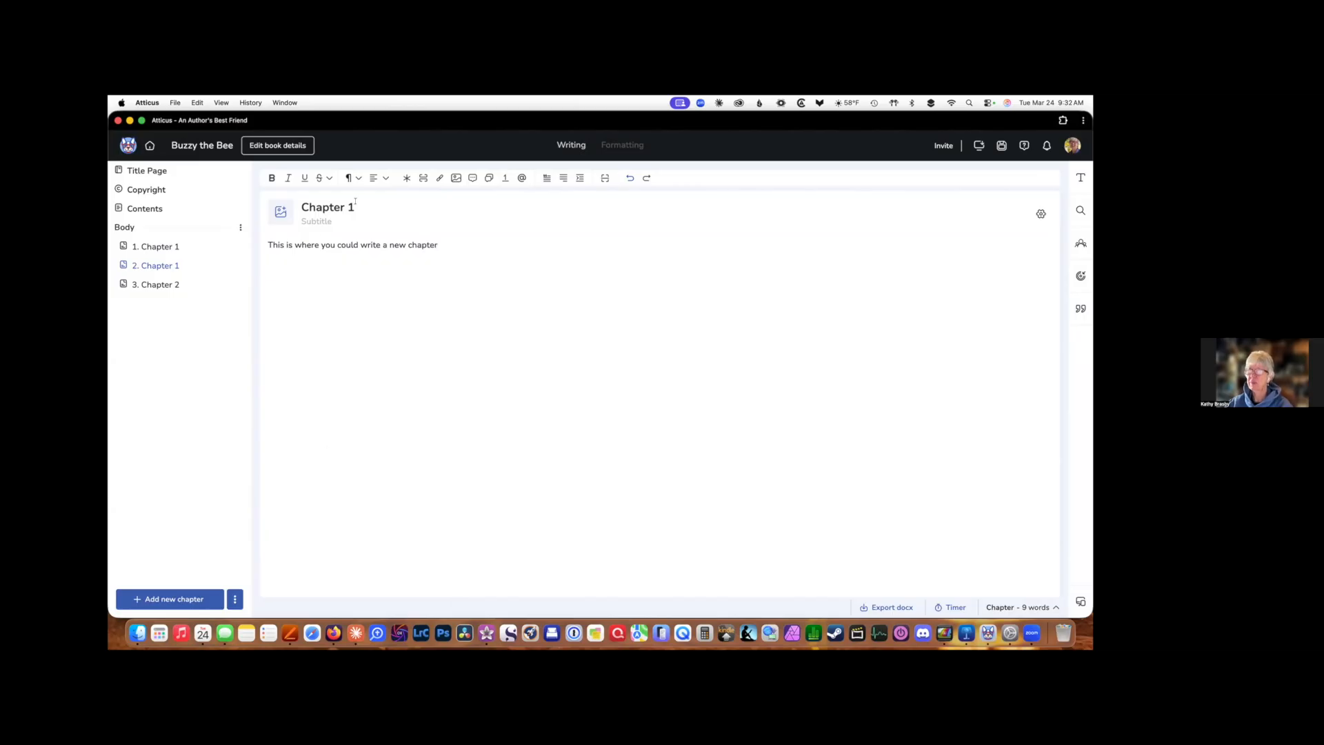
key(BackSpace)
text(3)
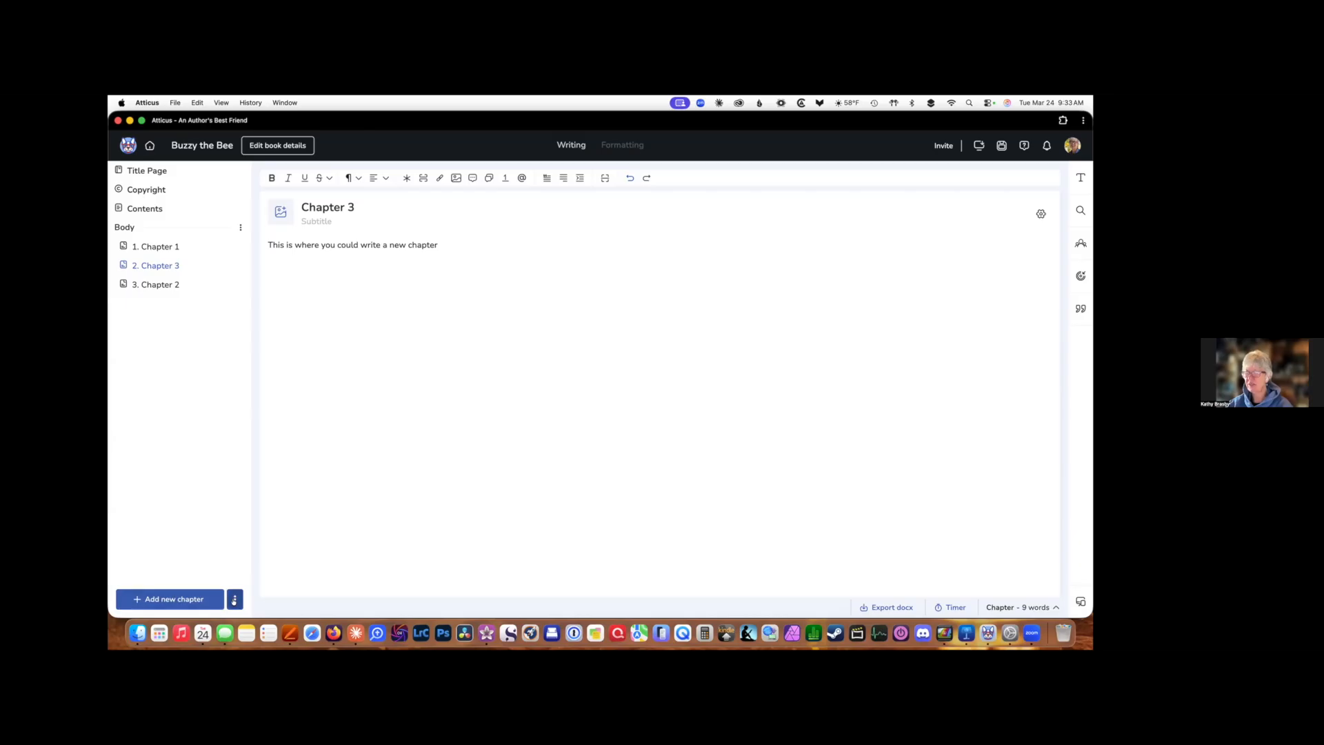
Add a copyright page to the book from the Simple copyright template.
click(234, 600)
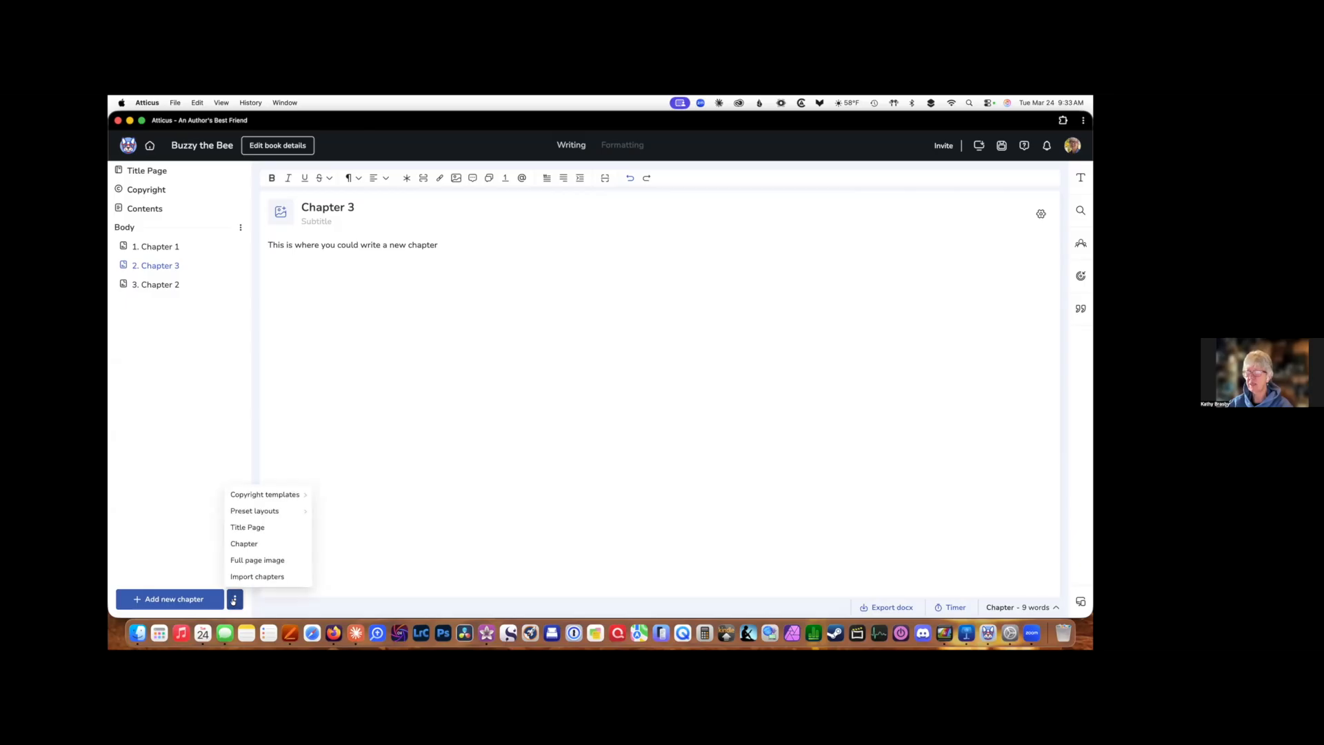
mouse_move(246, 495)
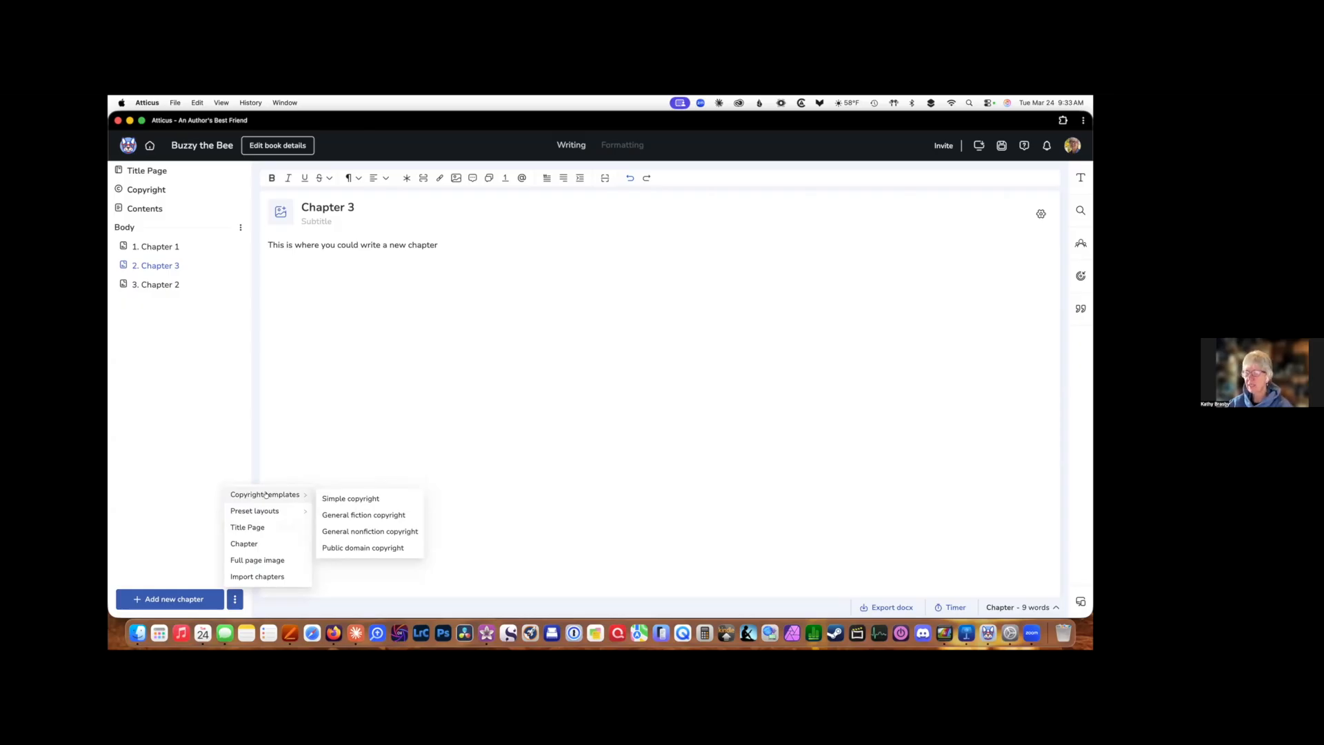
click(352, 499)
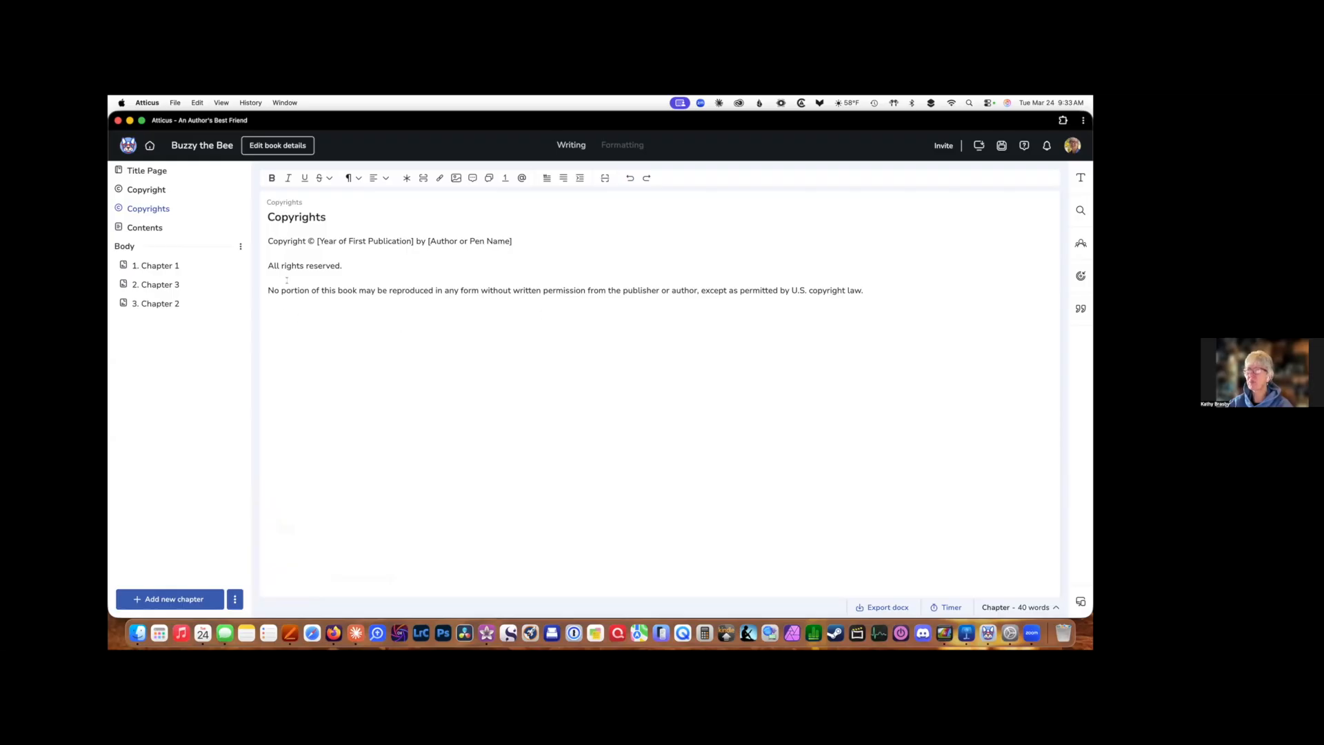
Replace the copyright line's placeholders with the publication year 2026 and the author's full name.
click(391, 241)
drag(414, 241, 309, 234)
text(2026)
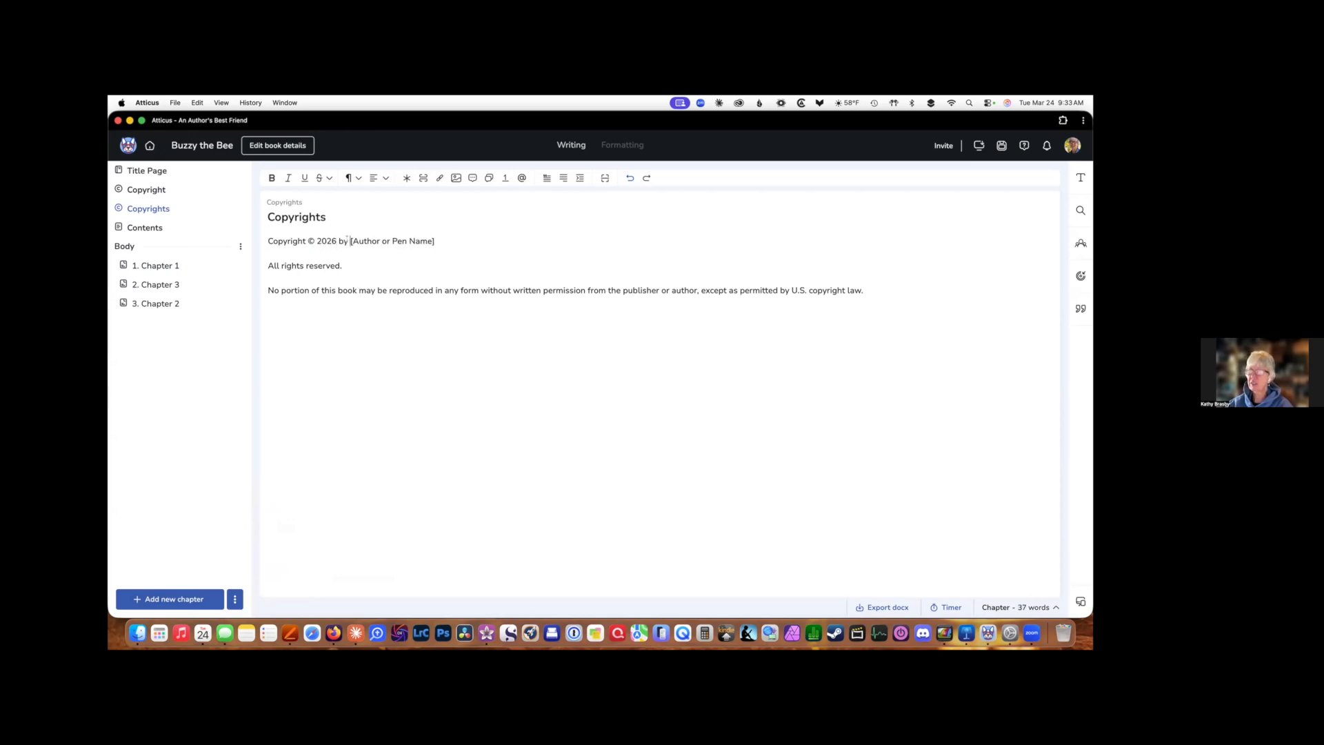
drag(350, 241, 435, 240)
text(Caleb Brasby)
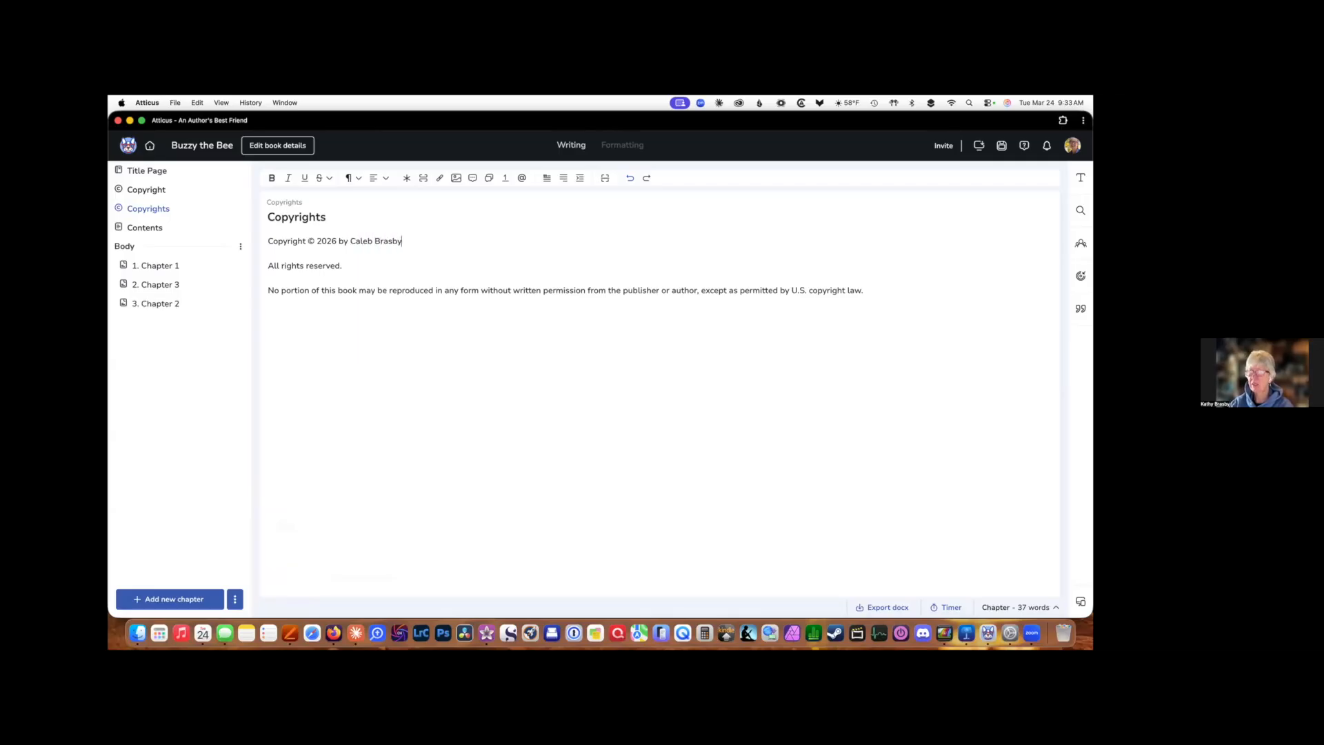
Add a Blurbs page to the book from the preset layouts.
click(235, 599)
mouse_move(255, 510)
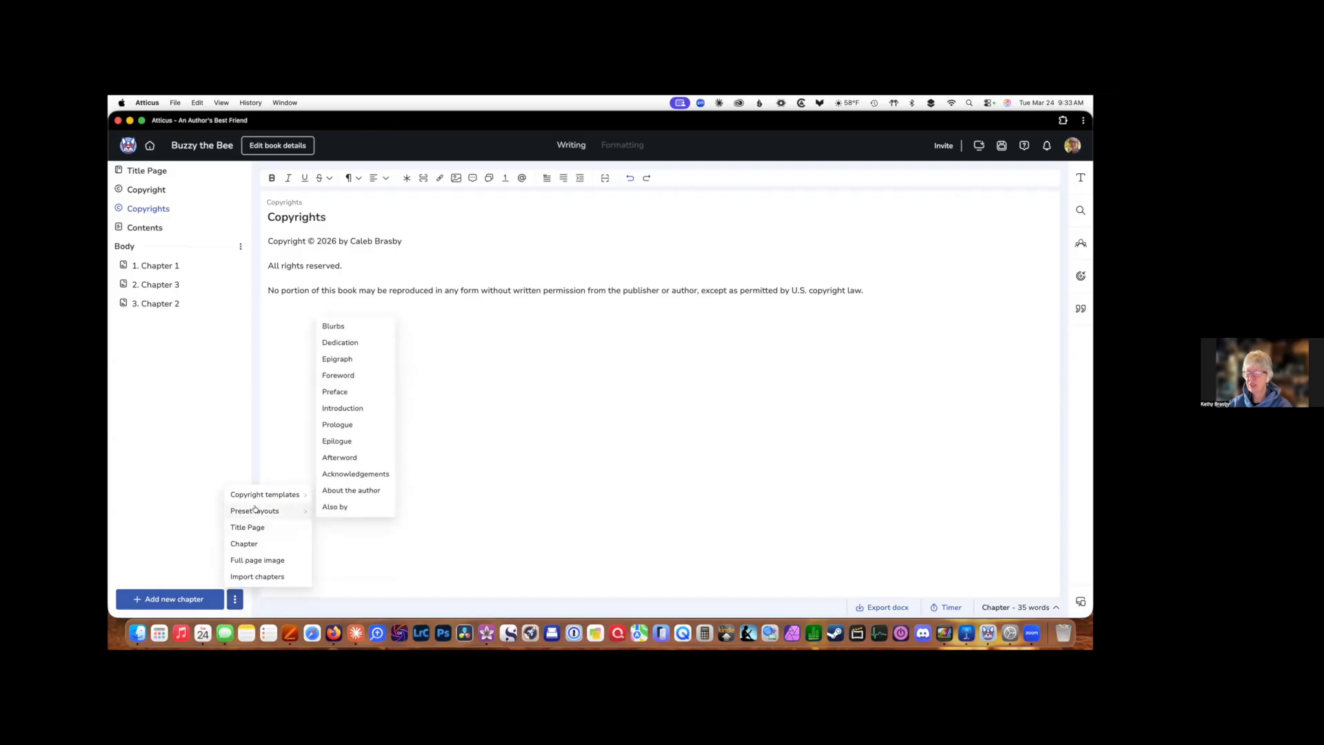
click(334, 326)
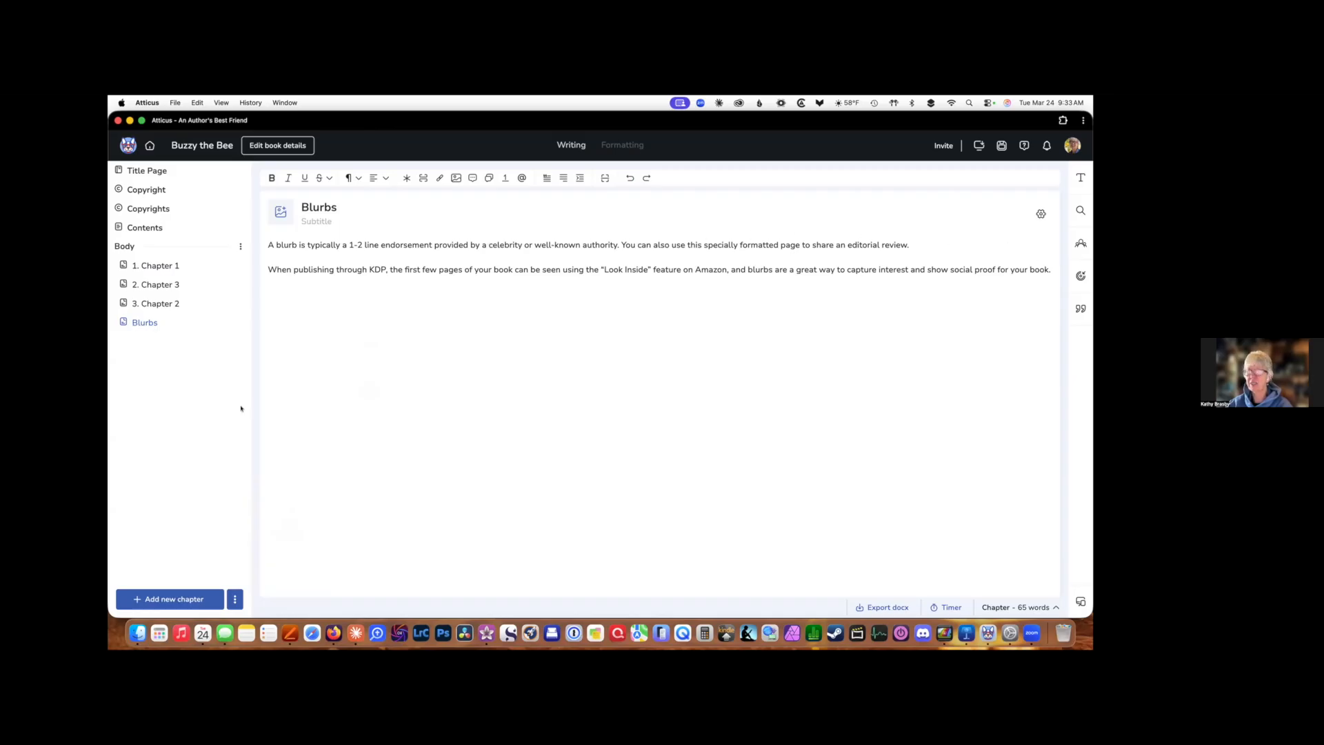
Add a Dedication page from the preset layouts and replace its placeholder text with "To my family".
click(235, 598)
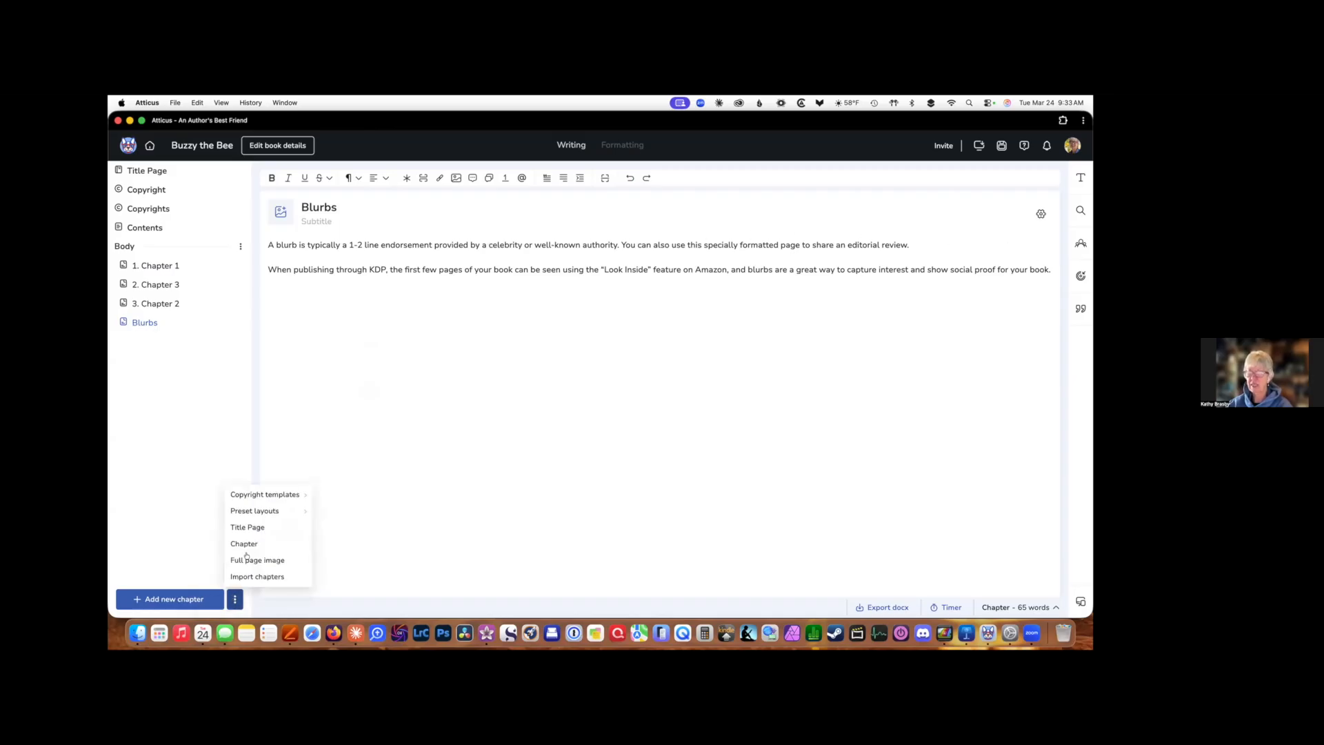
mouse_move(262, 510)
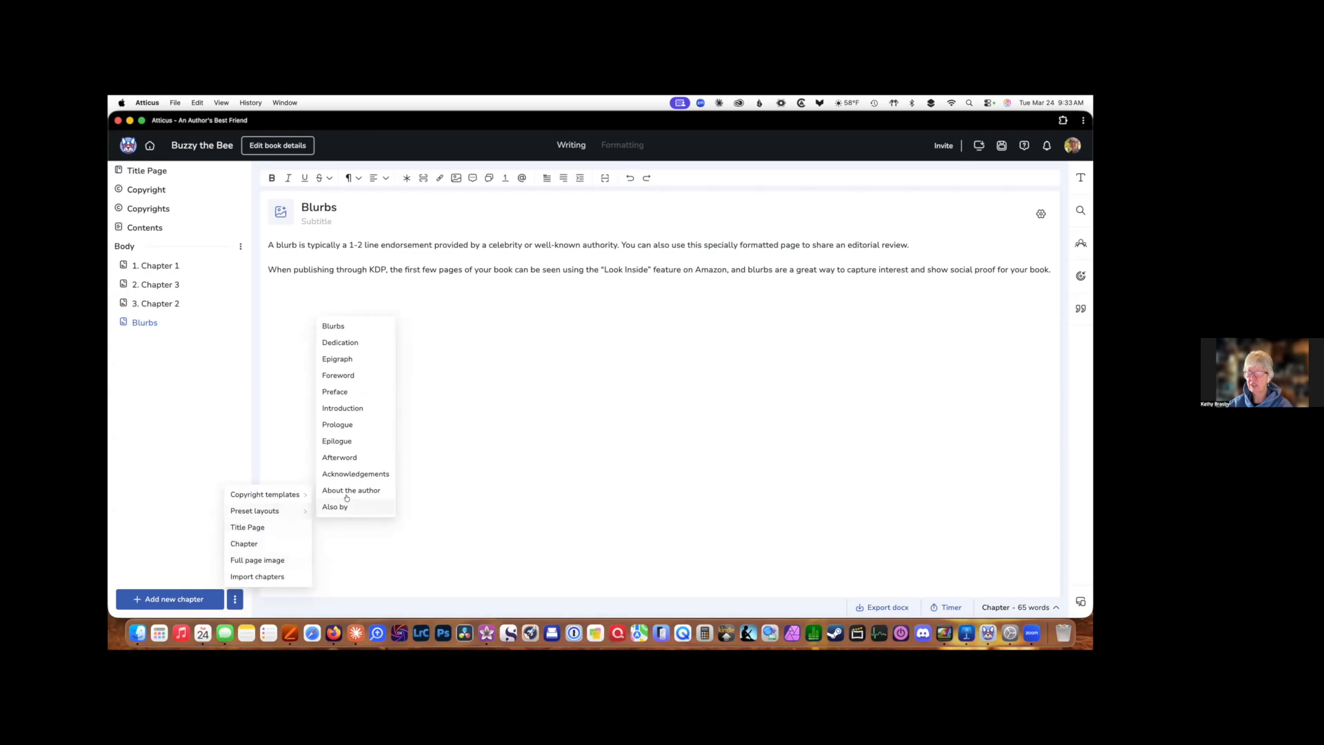
click(360, 342)
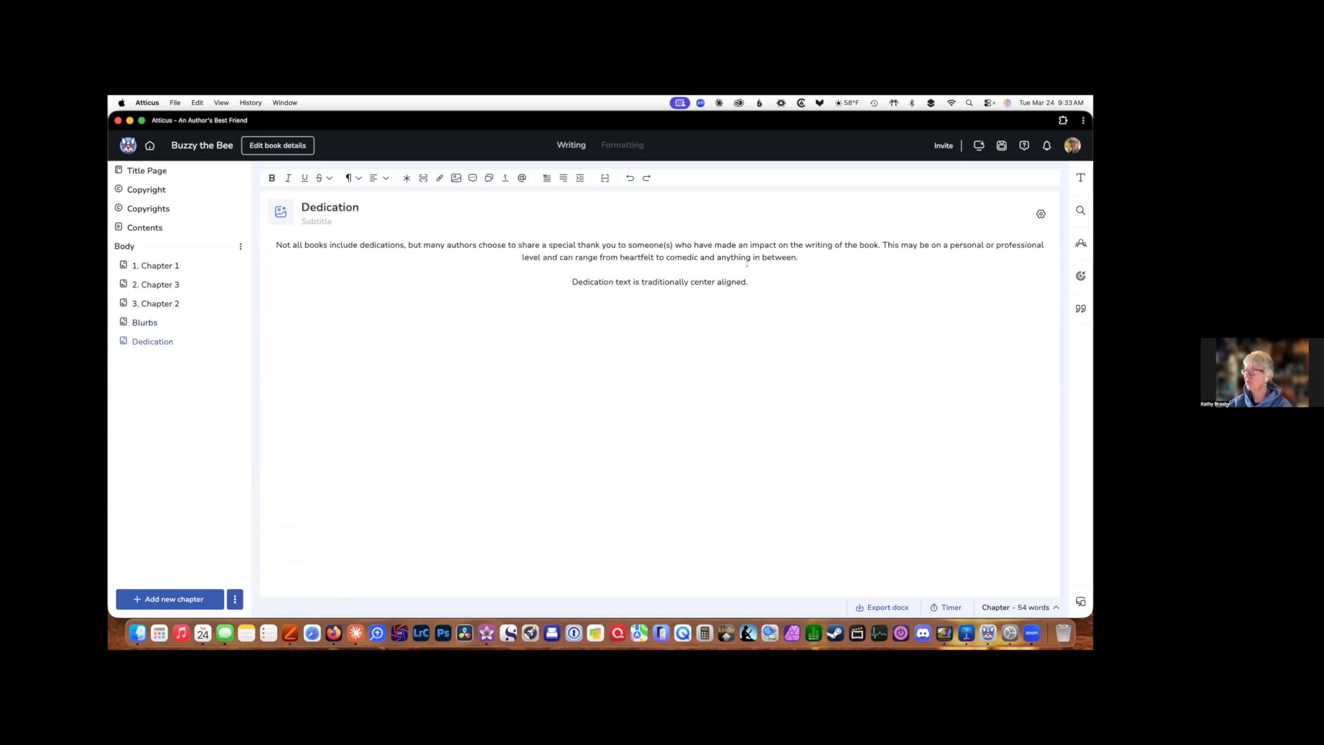
drag(275, 245, 827, 291)
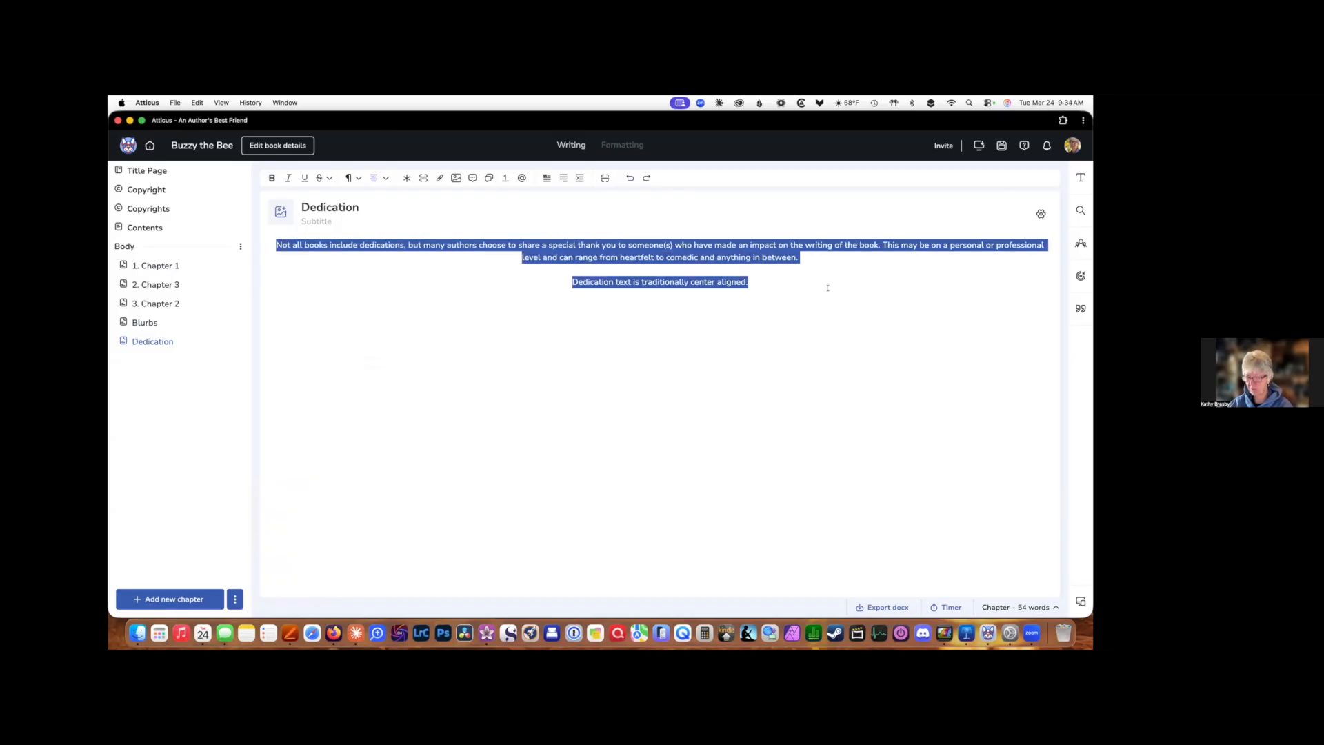
text(To my family)
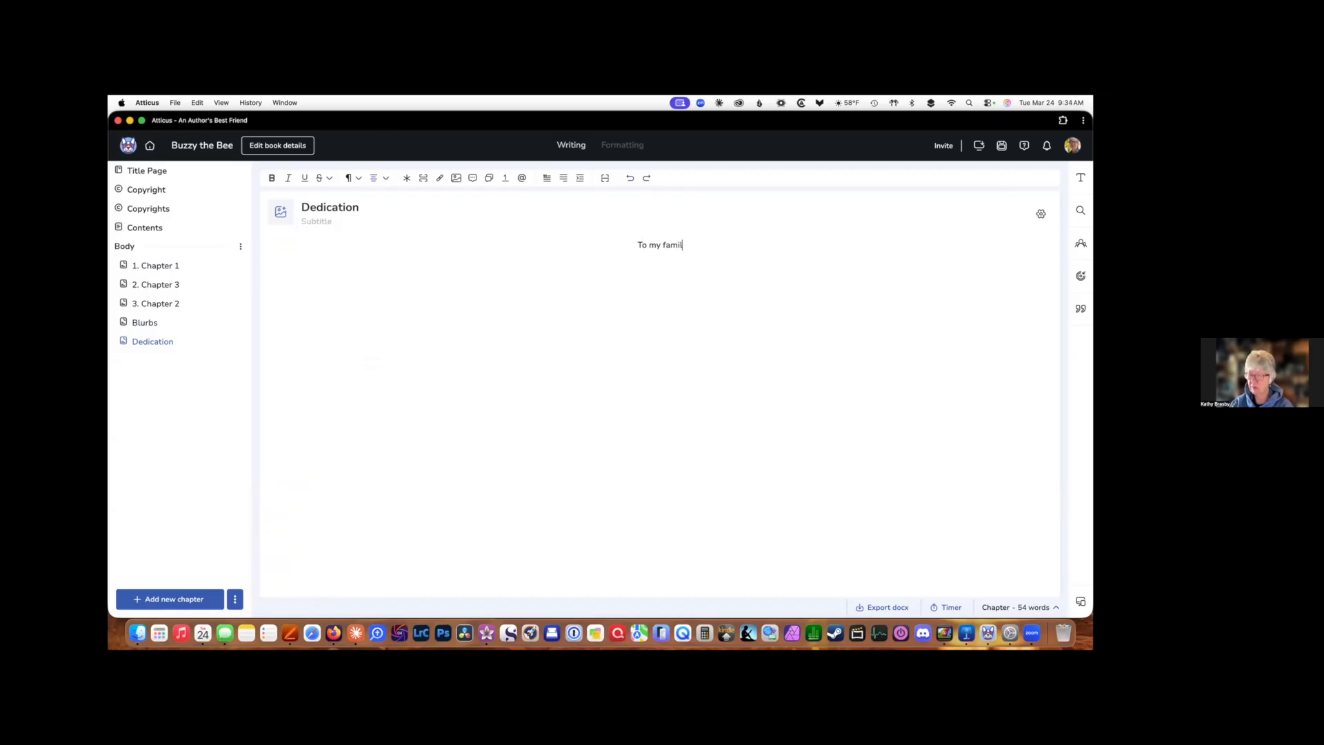
Add an About the author page to the book from the preset layouts.
click(236, 598)
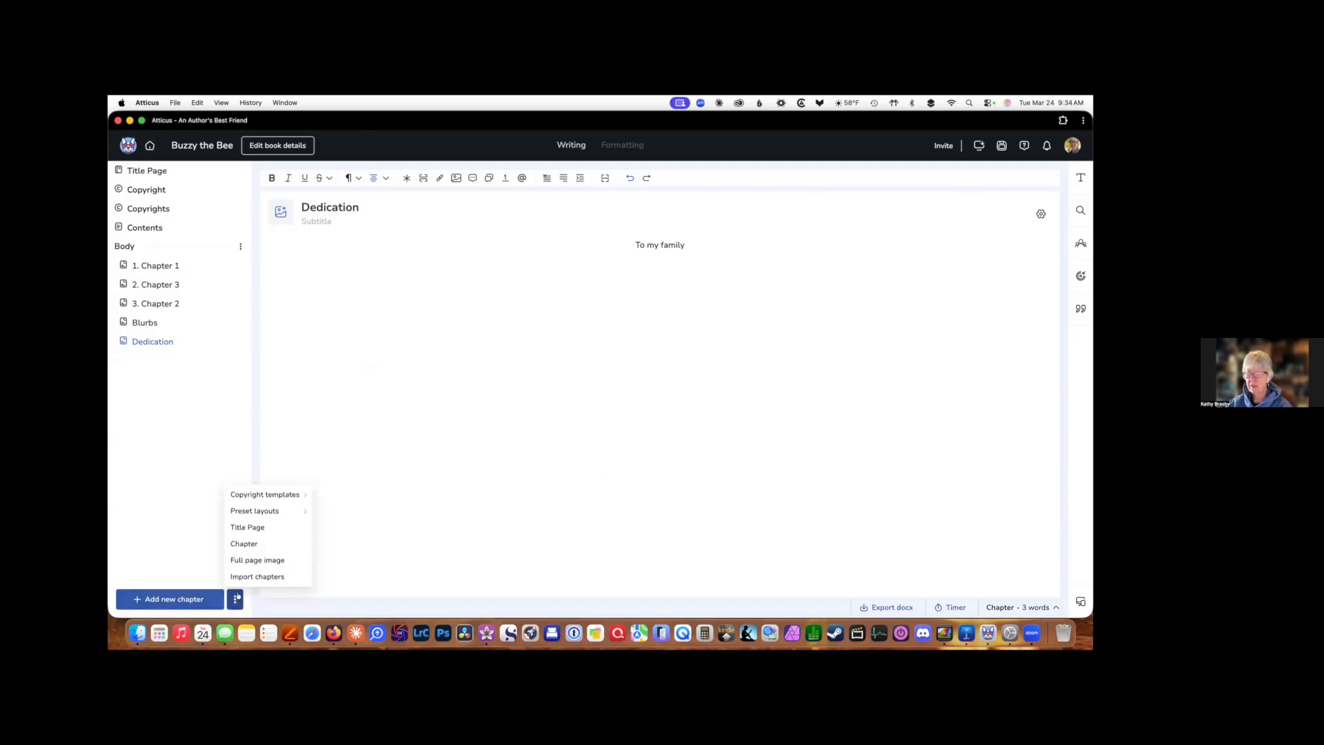
click(277, 511)
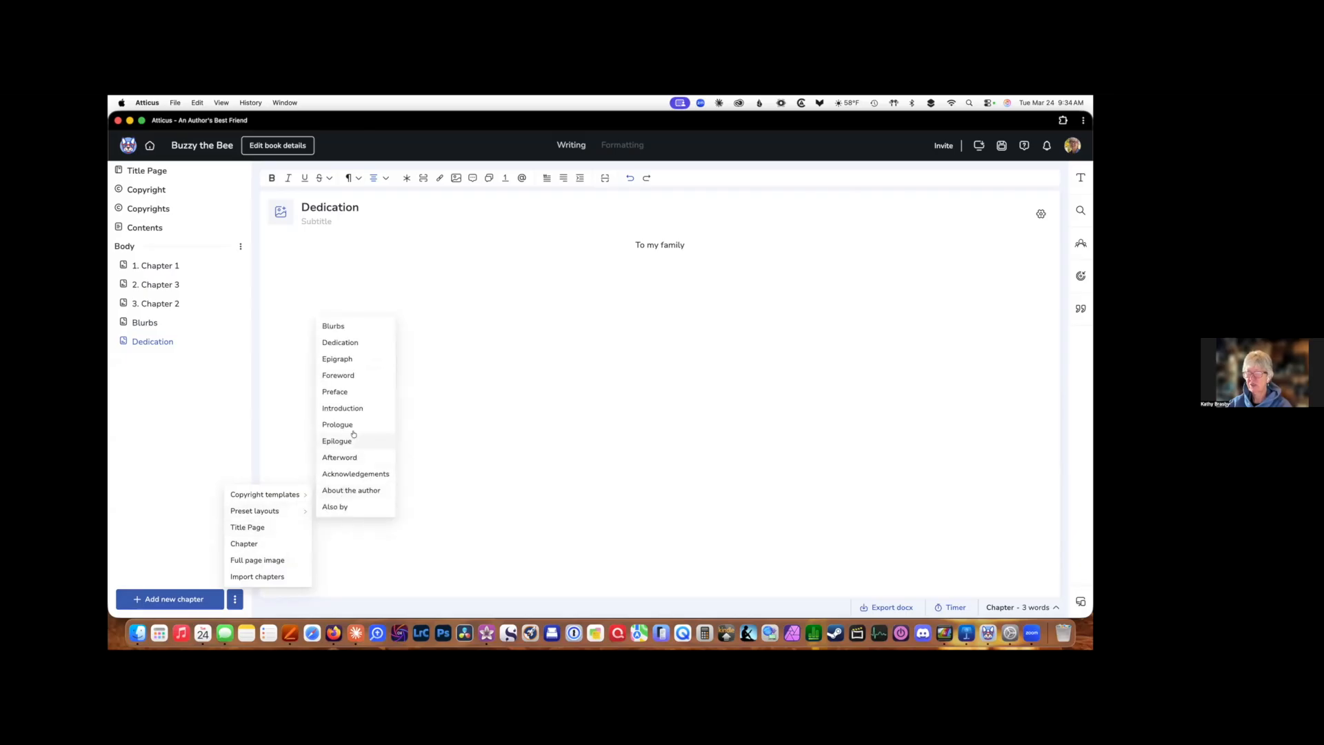
click(350, 490)
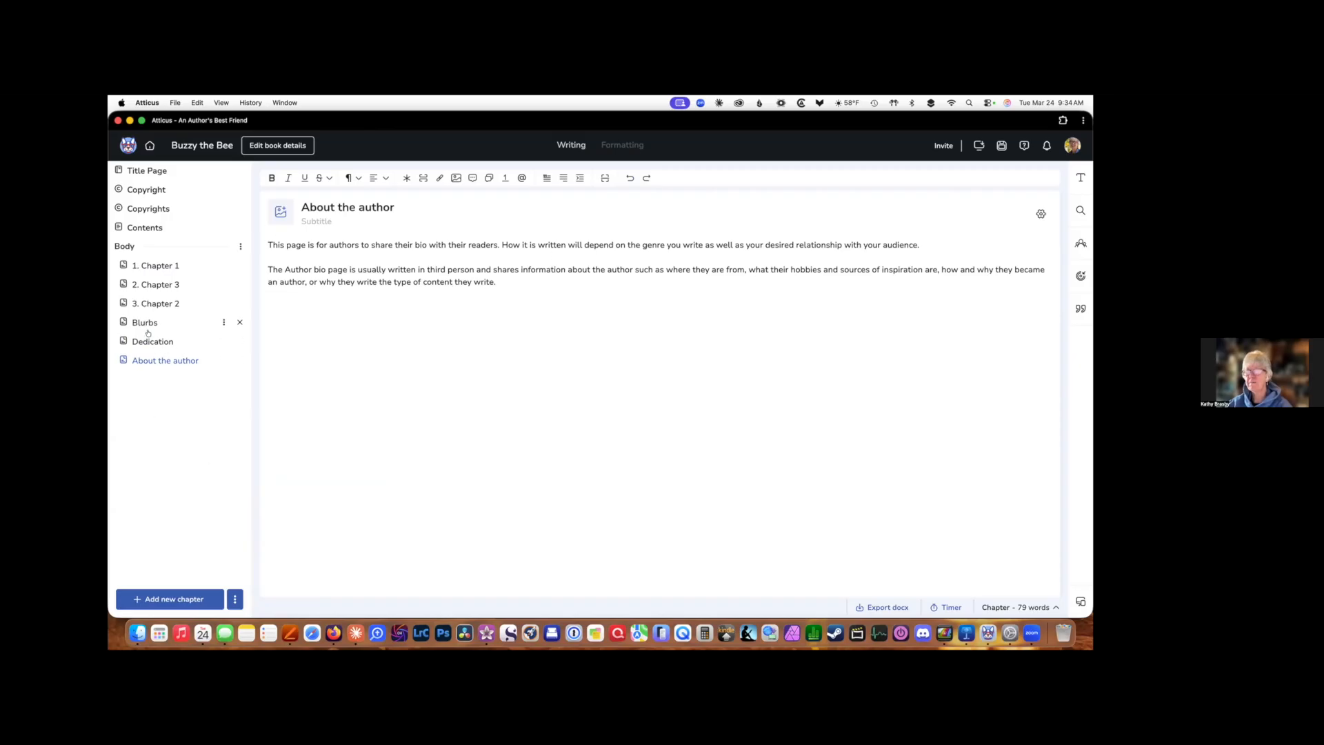
Move the Dedication and Blurbs pages into the front matter between Copyrights and Contents, and open the table of contents.
drag(156, 319, 156, 219)
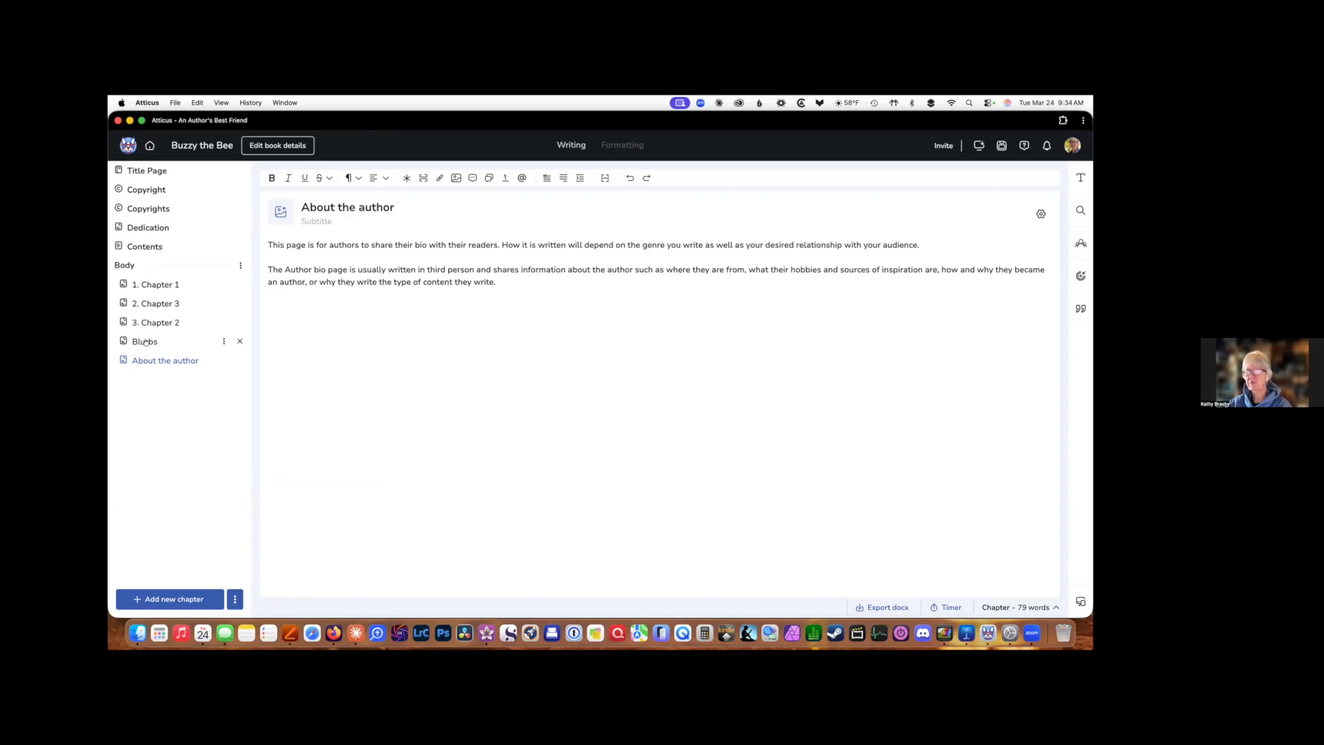
drag(147, 341, 141, 220)
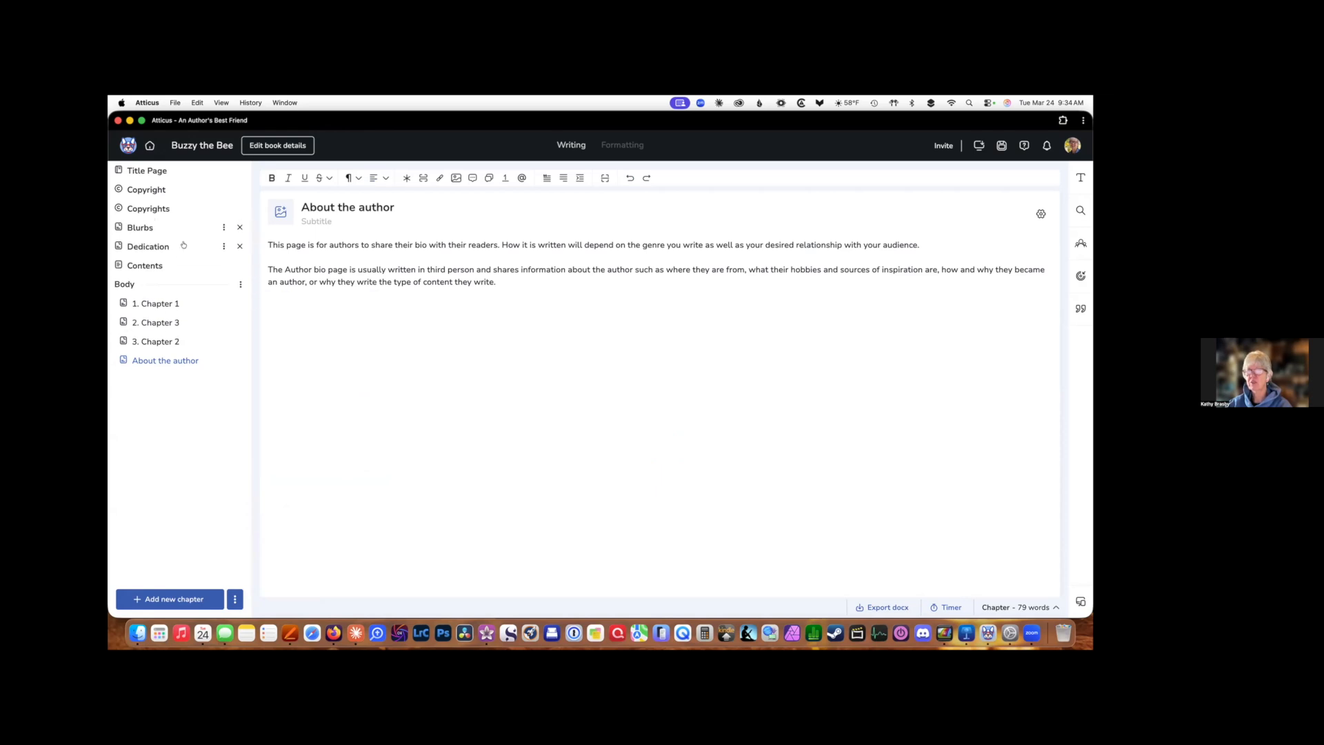
click(149, 265)
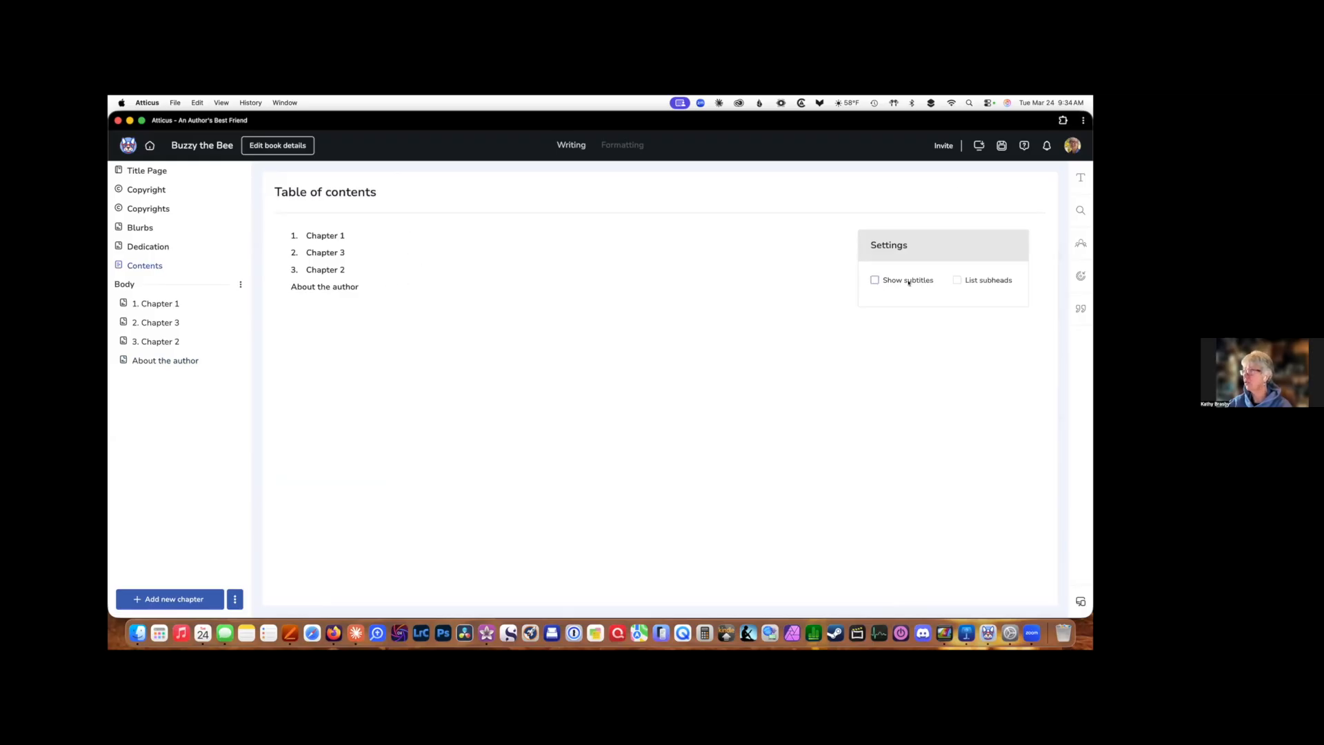
Switch the Hide chapter image option on and back off in Chapter 1's settings.
click(157, 304)
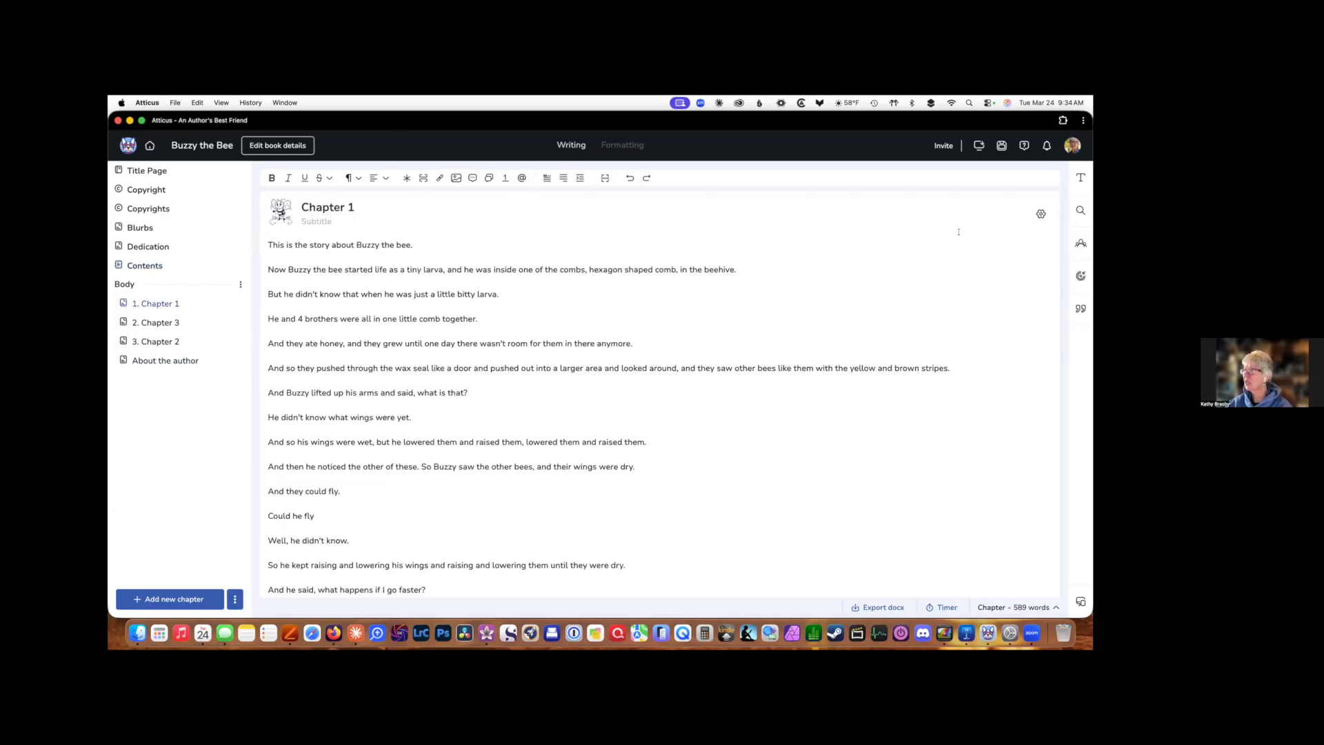
click(1040, 214)
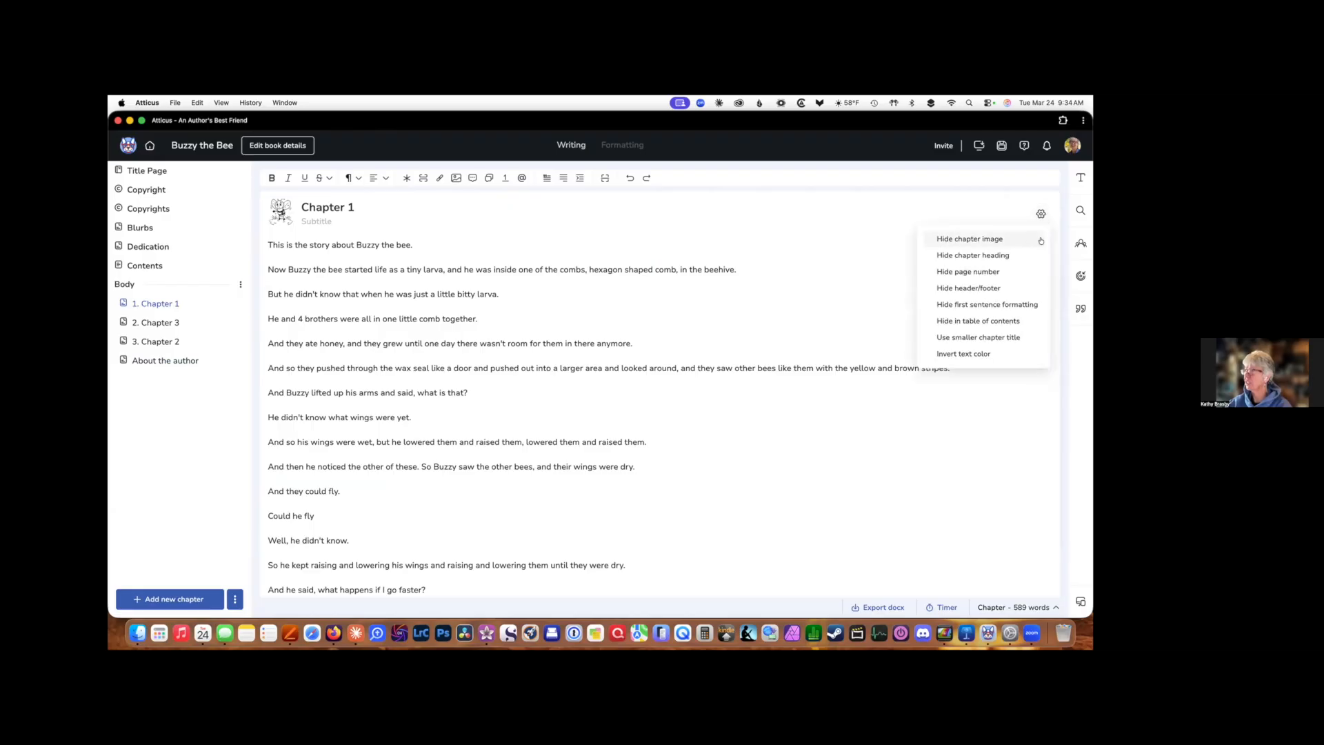
click(976, 238)
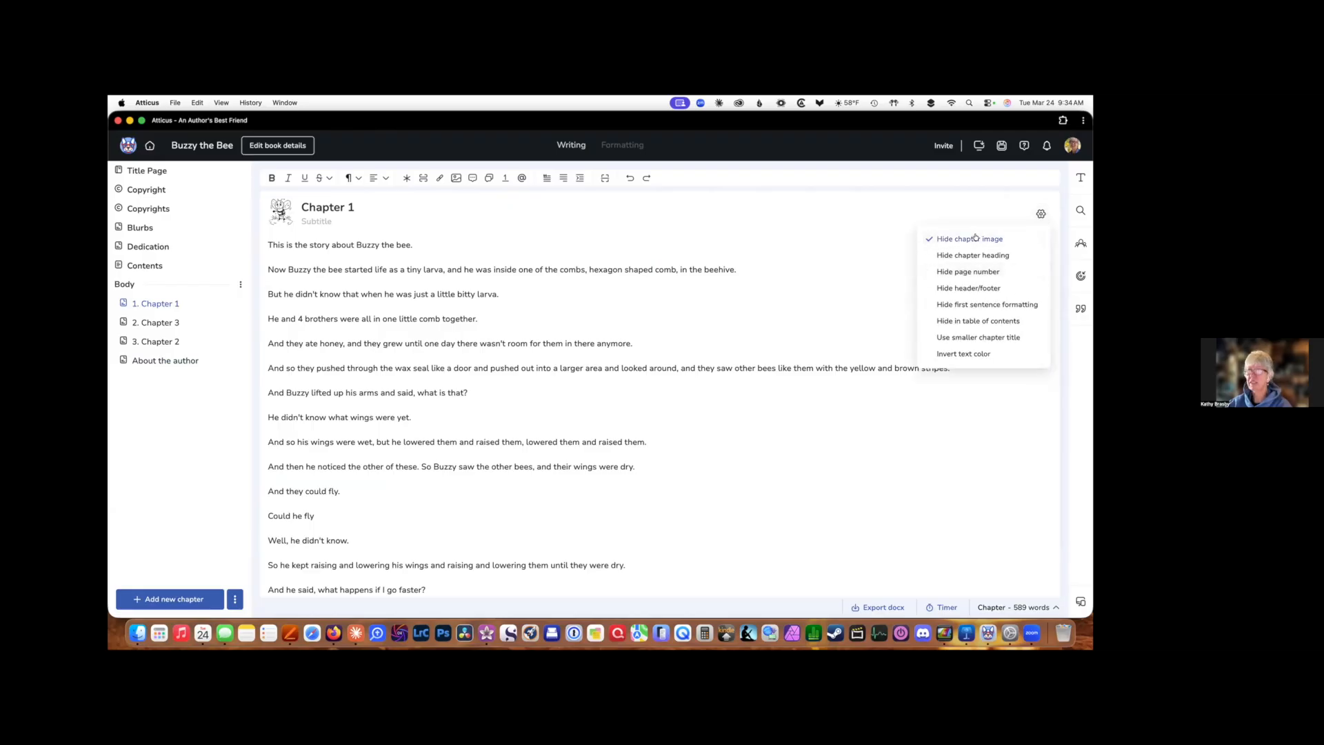
click(975, 238)
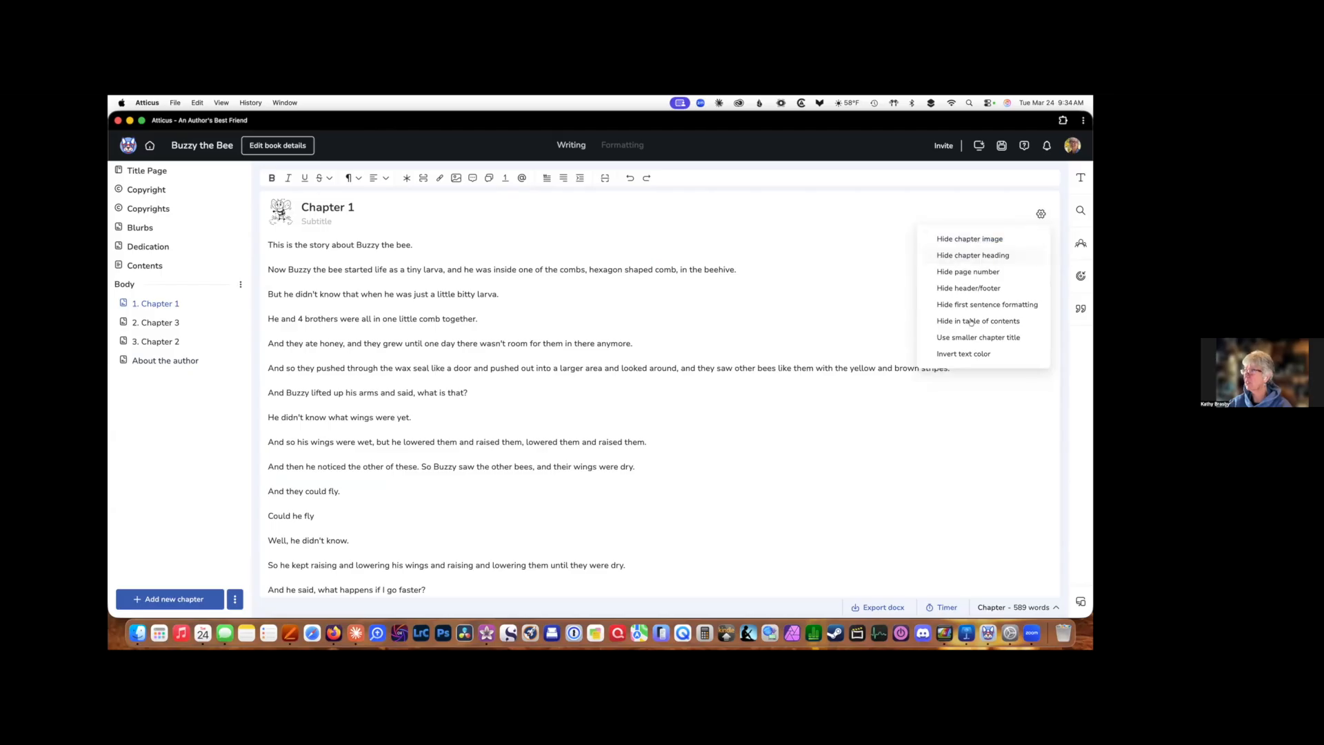
click(1038, 215)
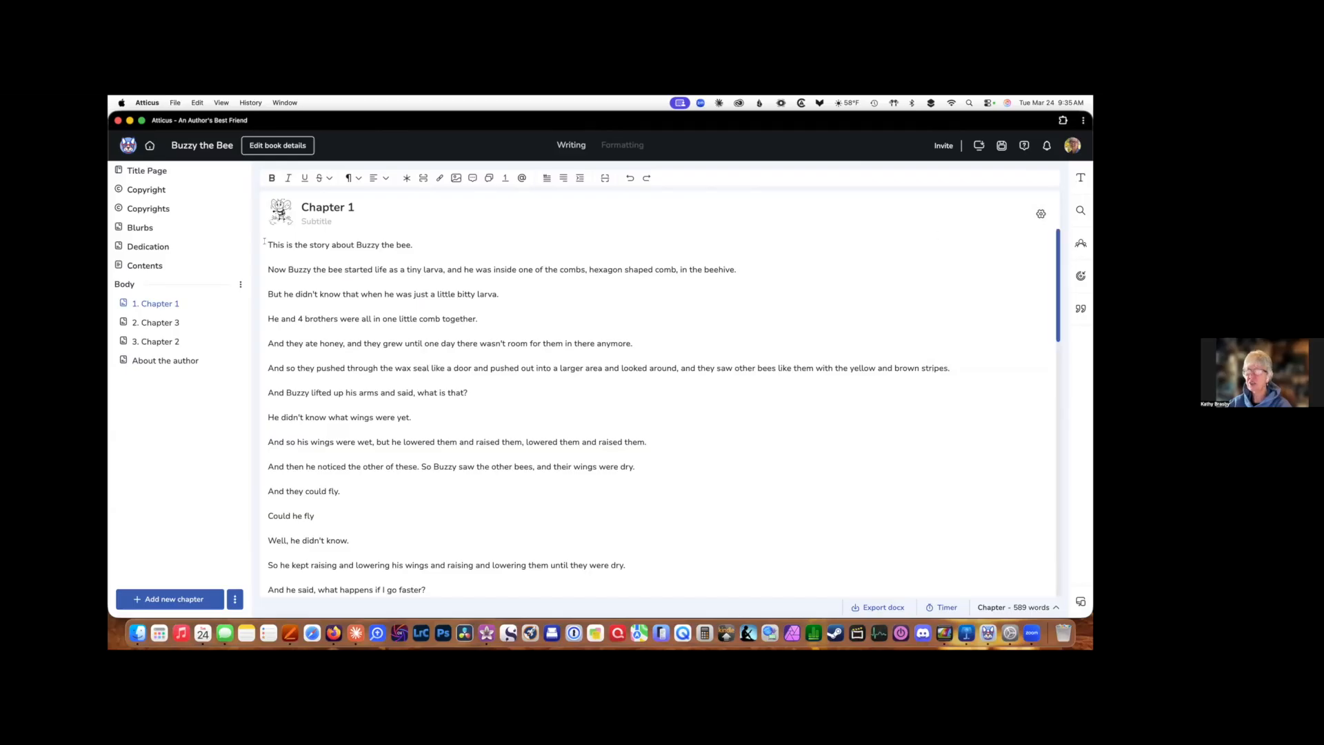
Try small caps on Chapter 1's opening sentence and remove the formatting again.
drag(264, 245, 420, 248)
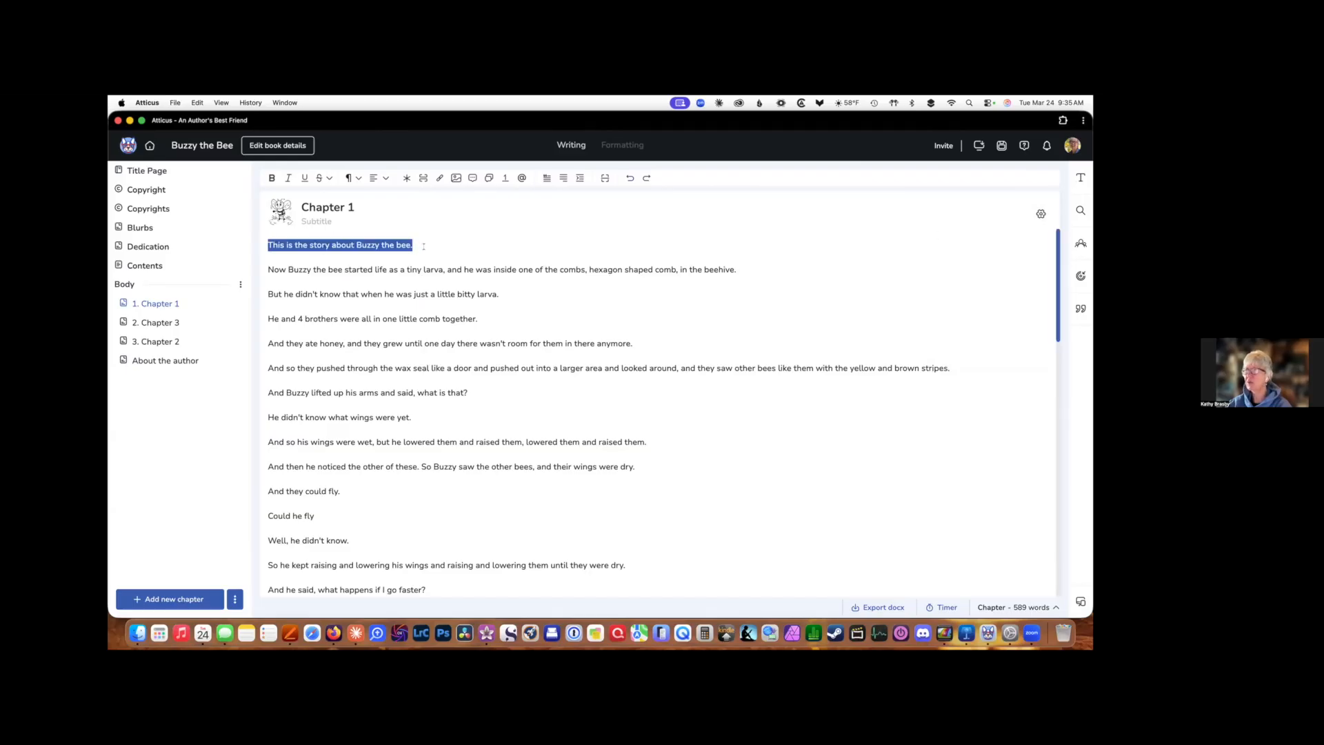
click(330, 179)
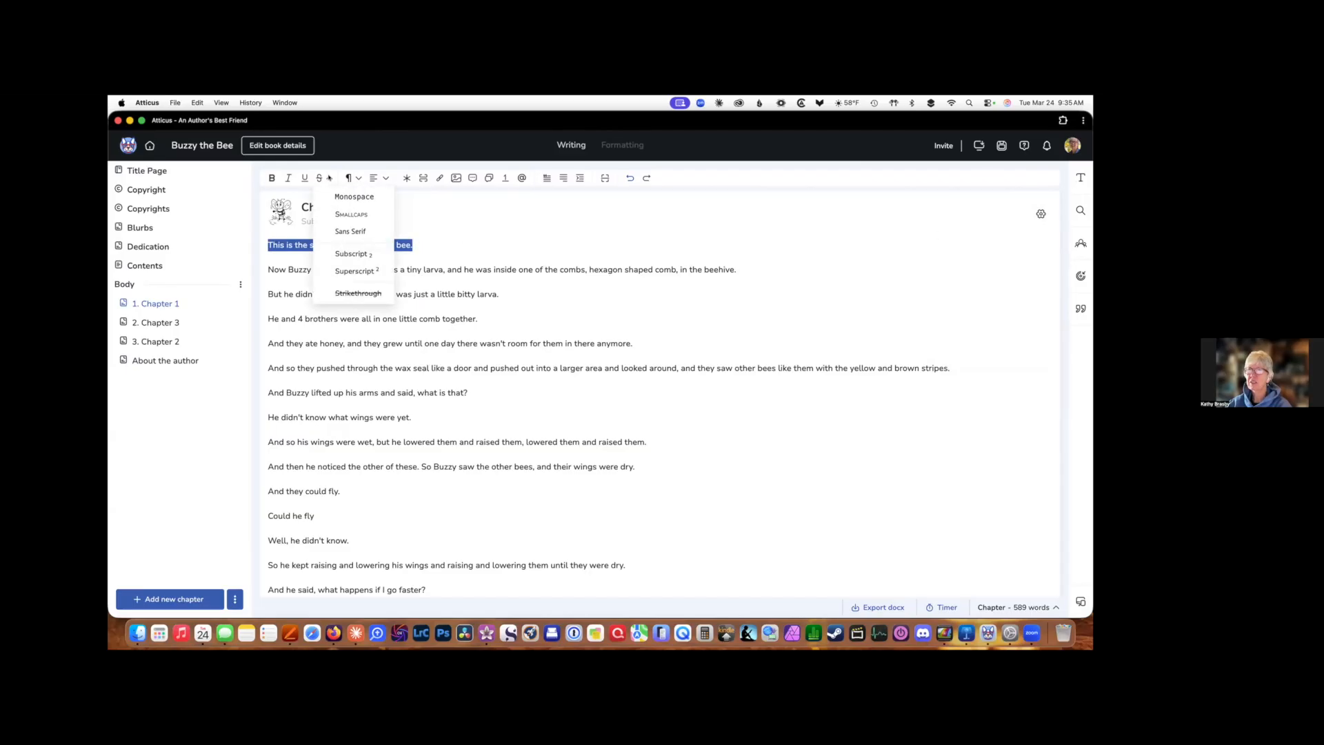
click(352, 213)
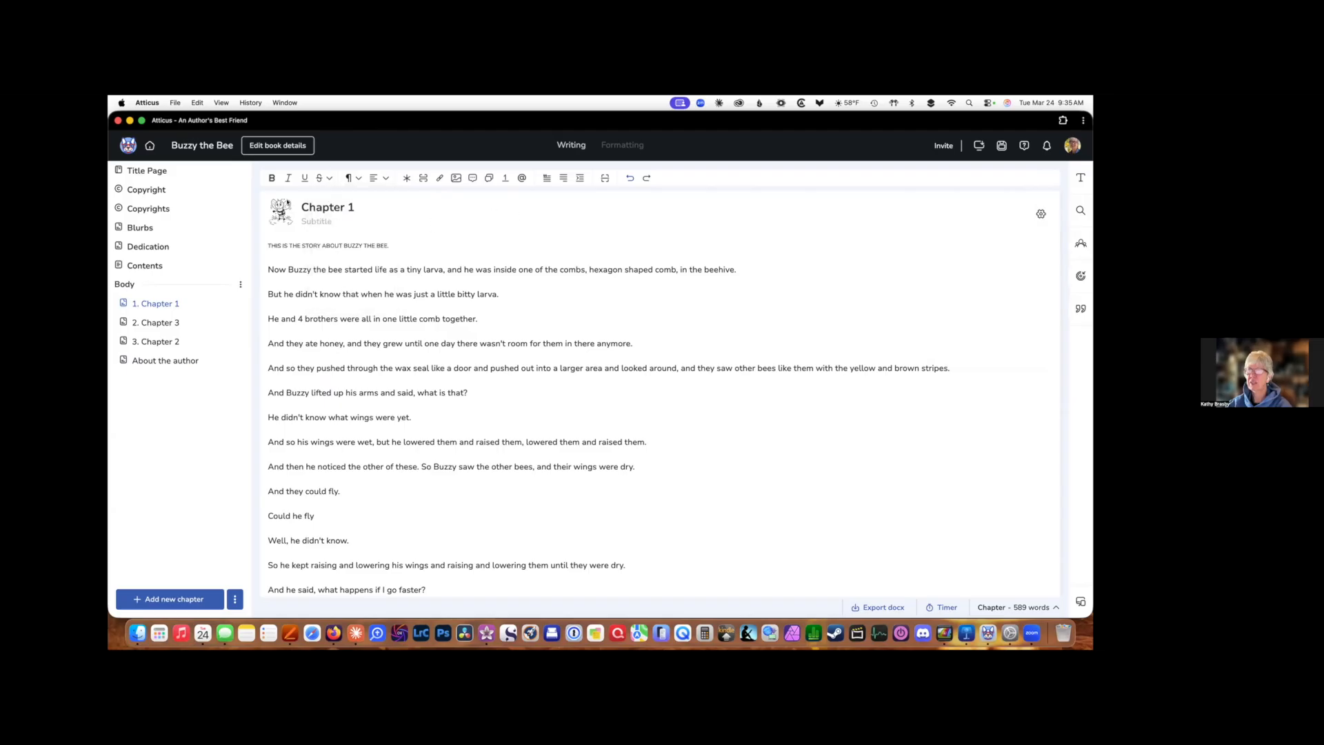
drag(390, 245, 267, 246)
click(331, 178)
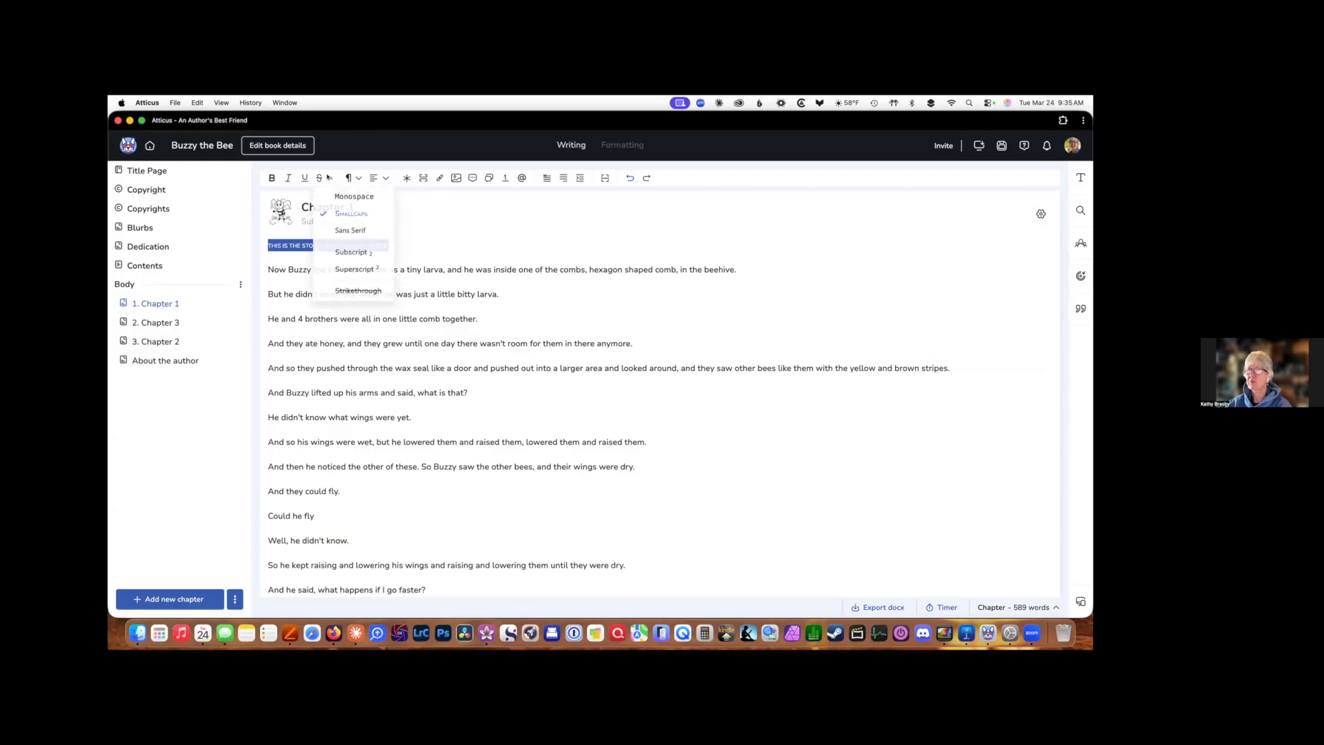
click(351, 214)
drag(412, 246, 262, 245)
key(Left)
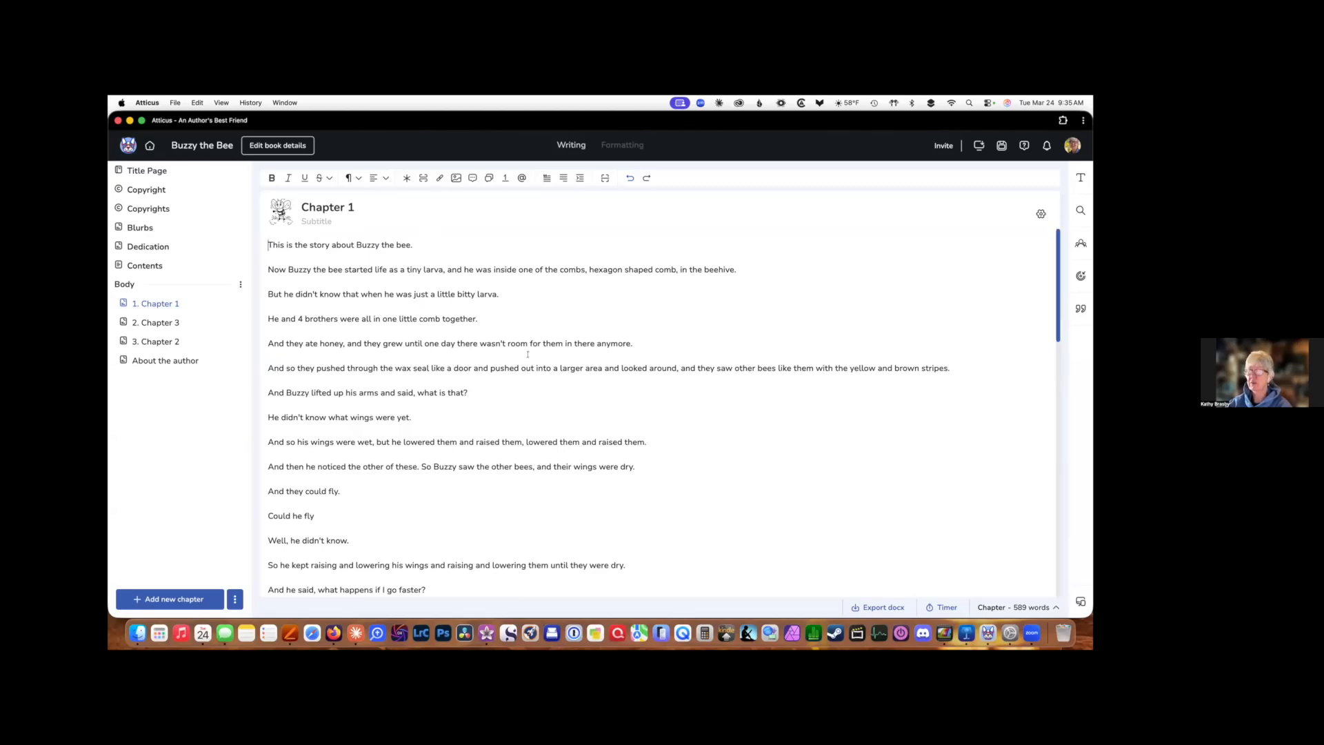
scroll(637, 298, down, 5)
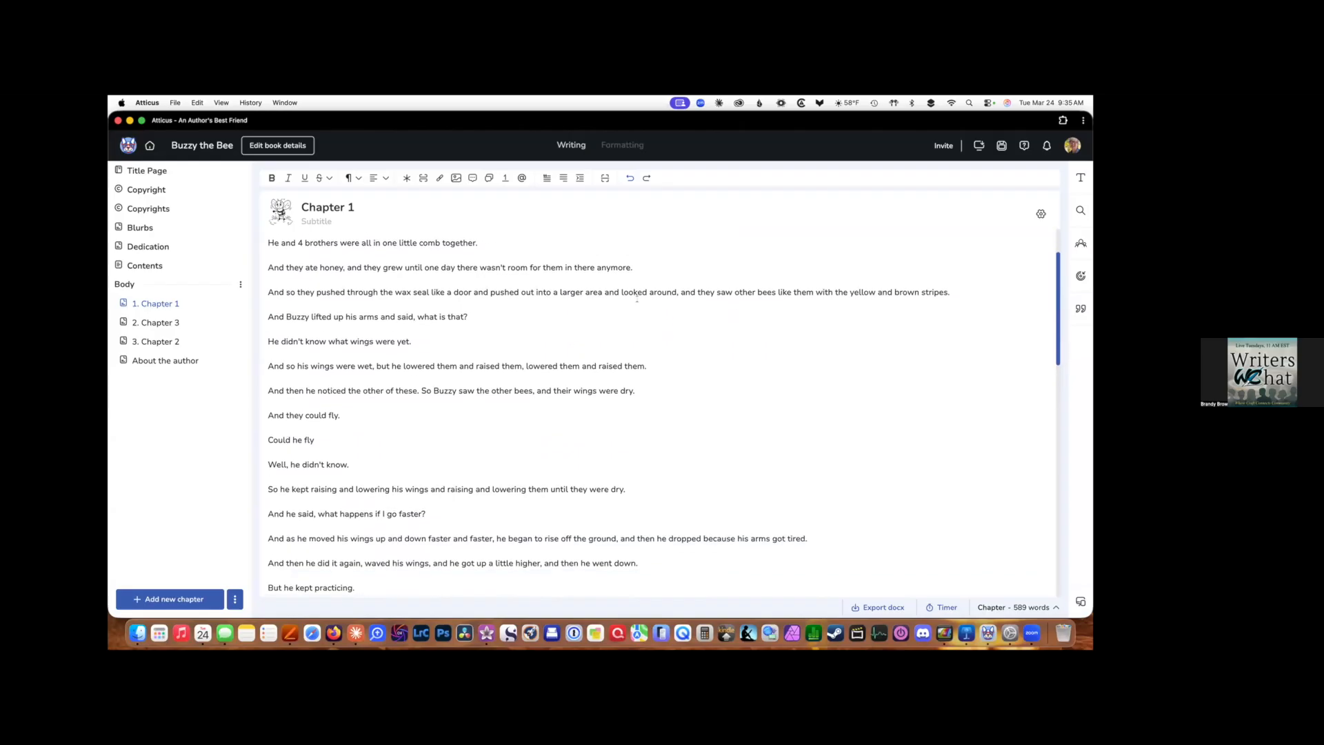
scroll(637, 303, up, 5)
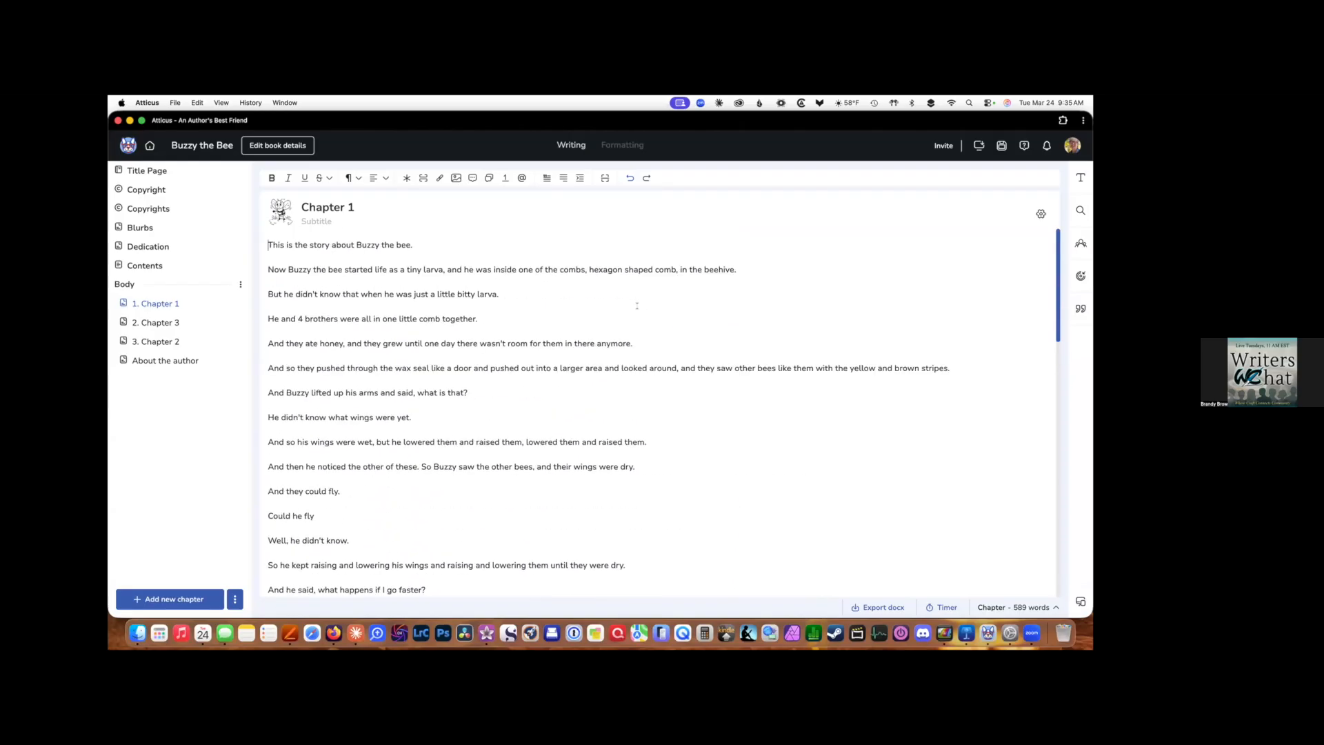
click(638, 208)
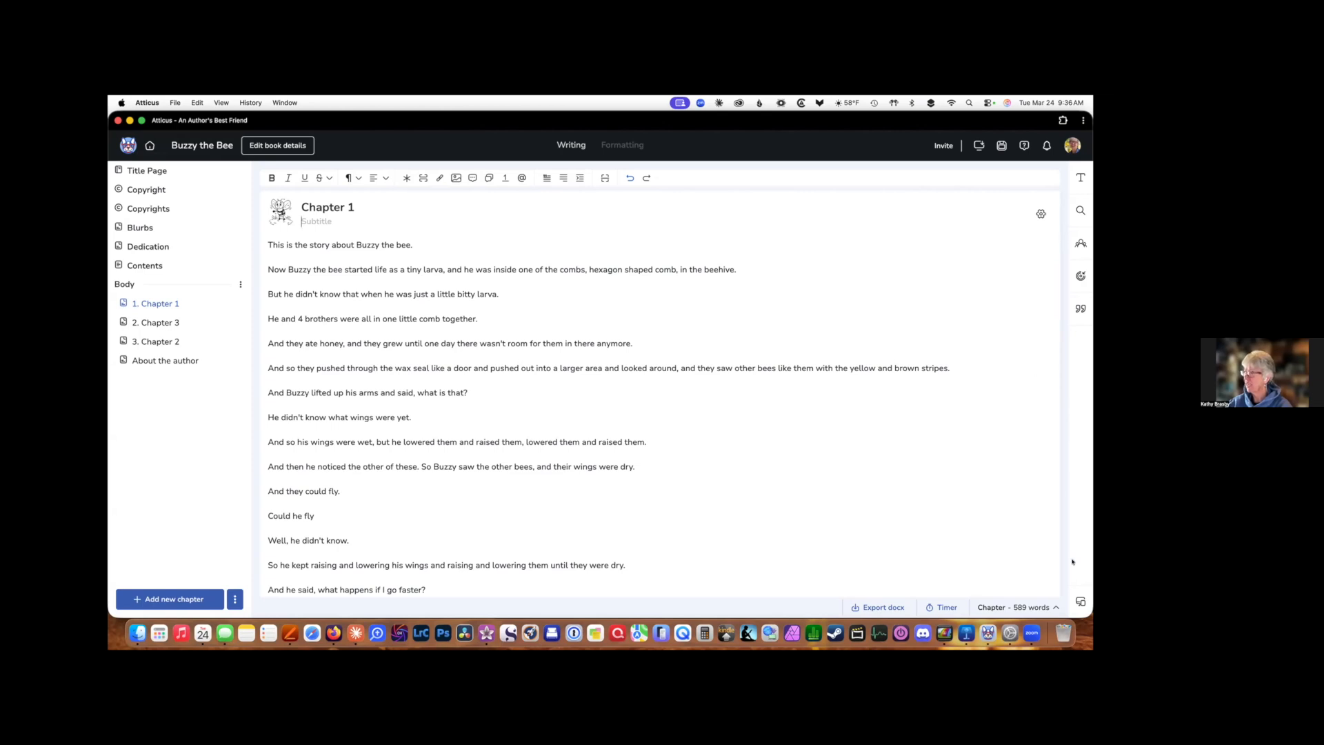
Open the previewer beside the text to examine how Chapter 1 looks on an iPad.
click(1079, 602)
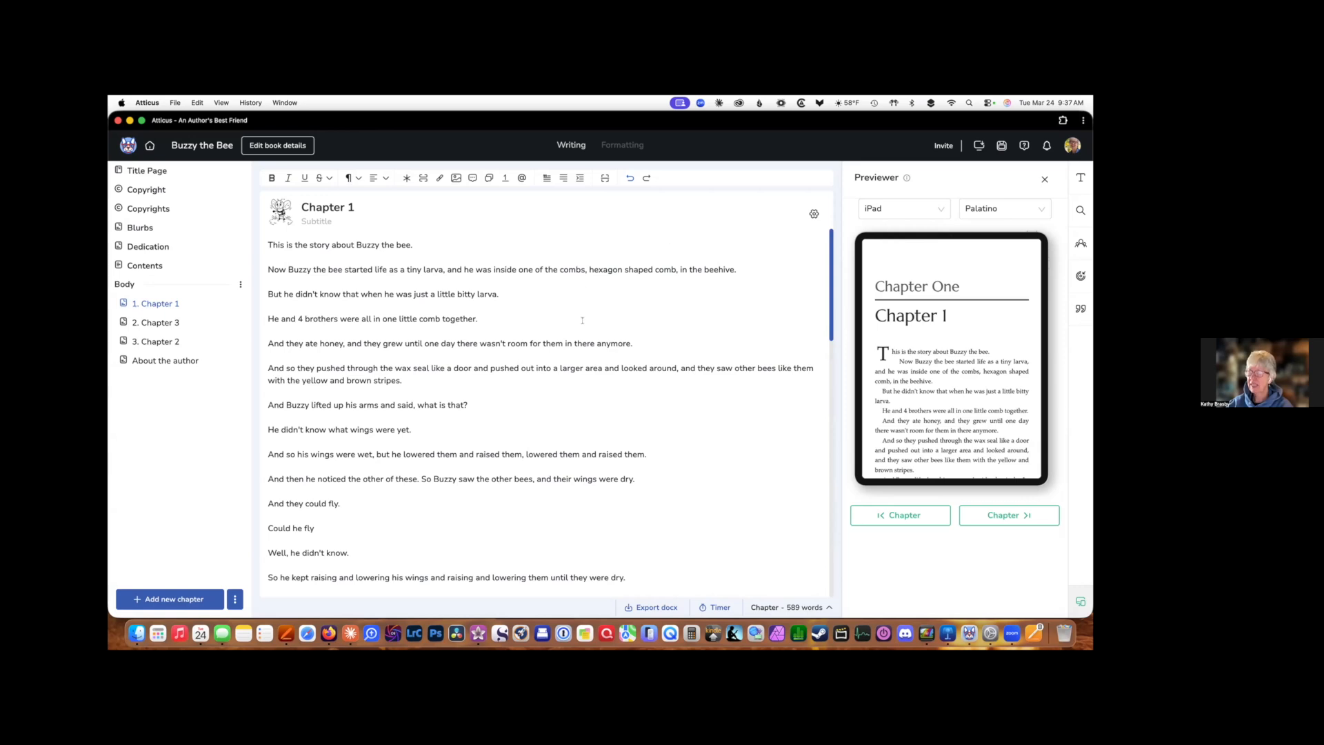
scroll(647, 313, down, 3)
scroll(647, 319, up, 3)
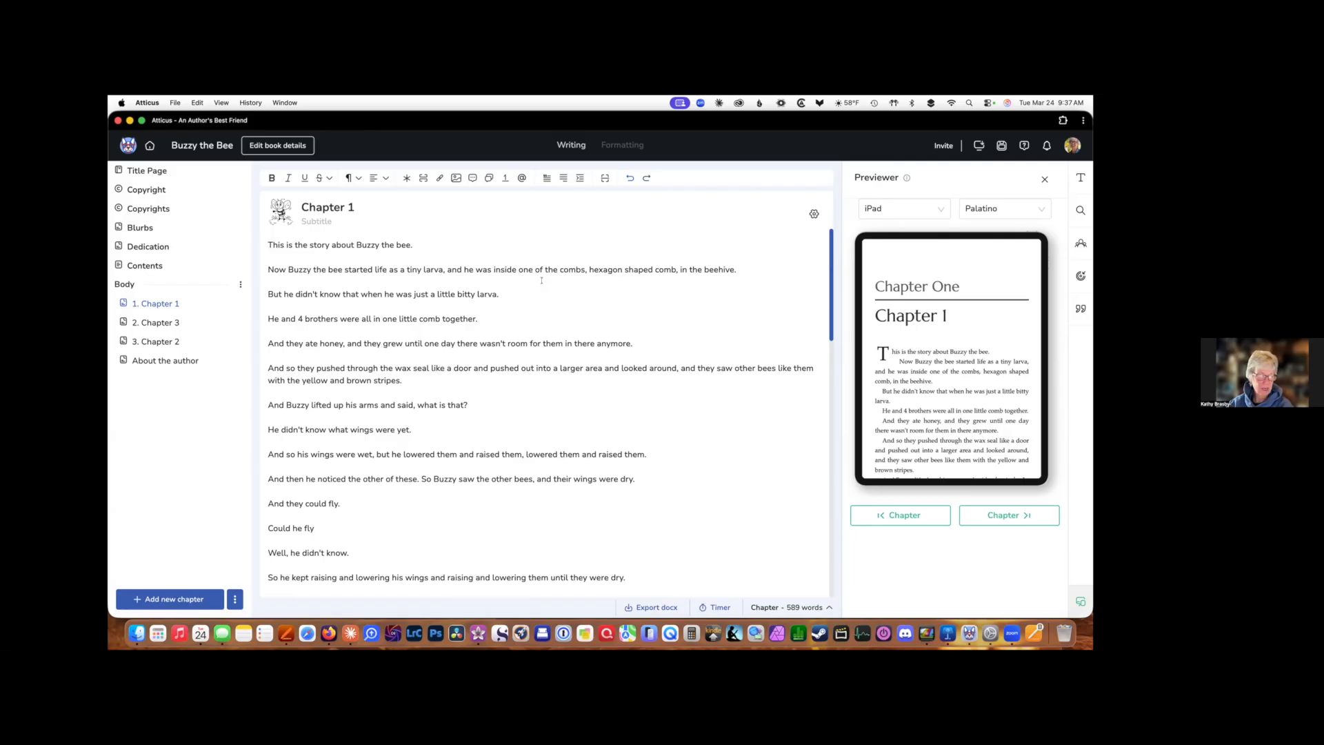
scroll(753, 339, down, 1)
scroll(753, 338, up, 1)
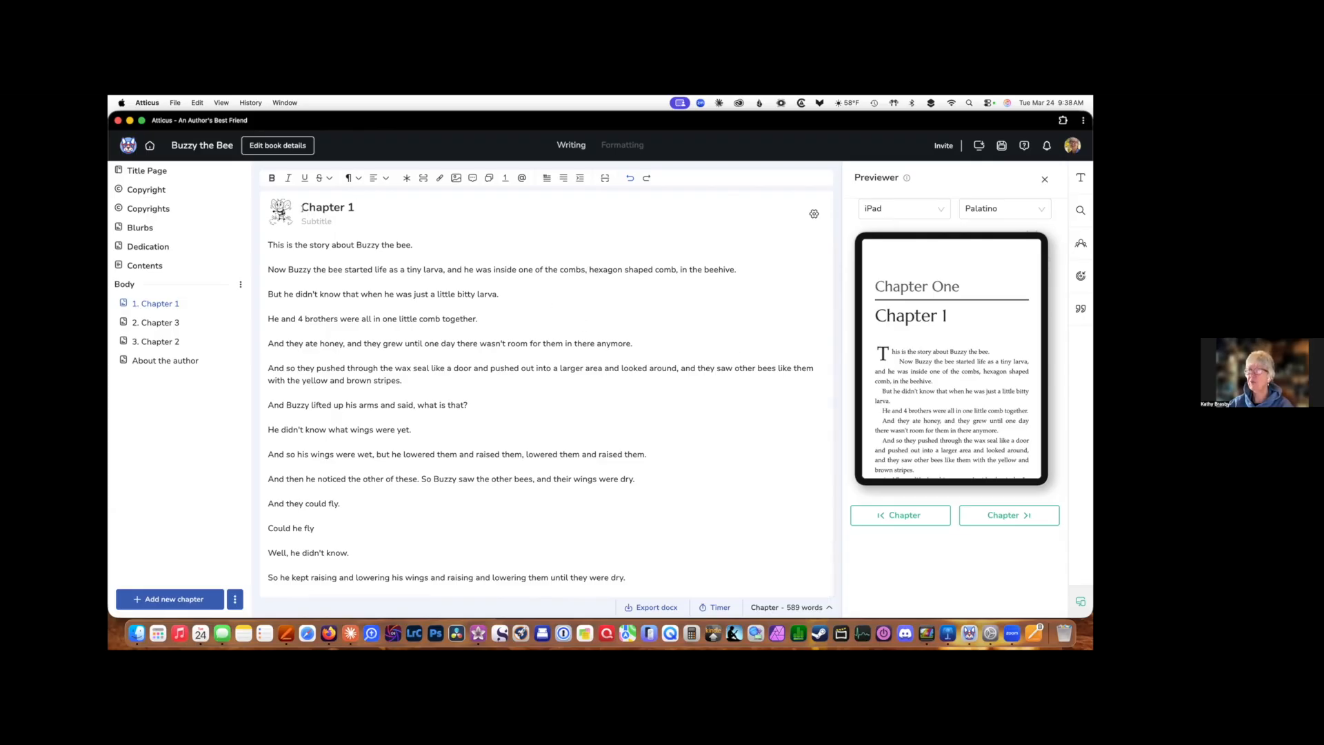
drag(362, 205, 303, 200)
click(359, 207)
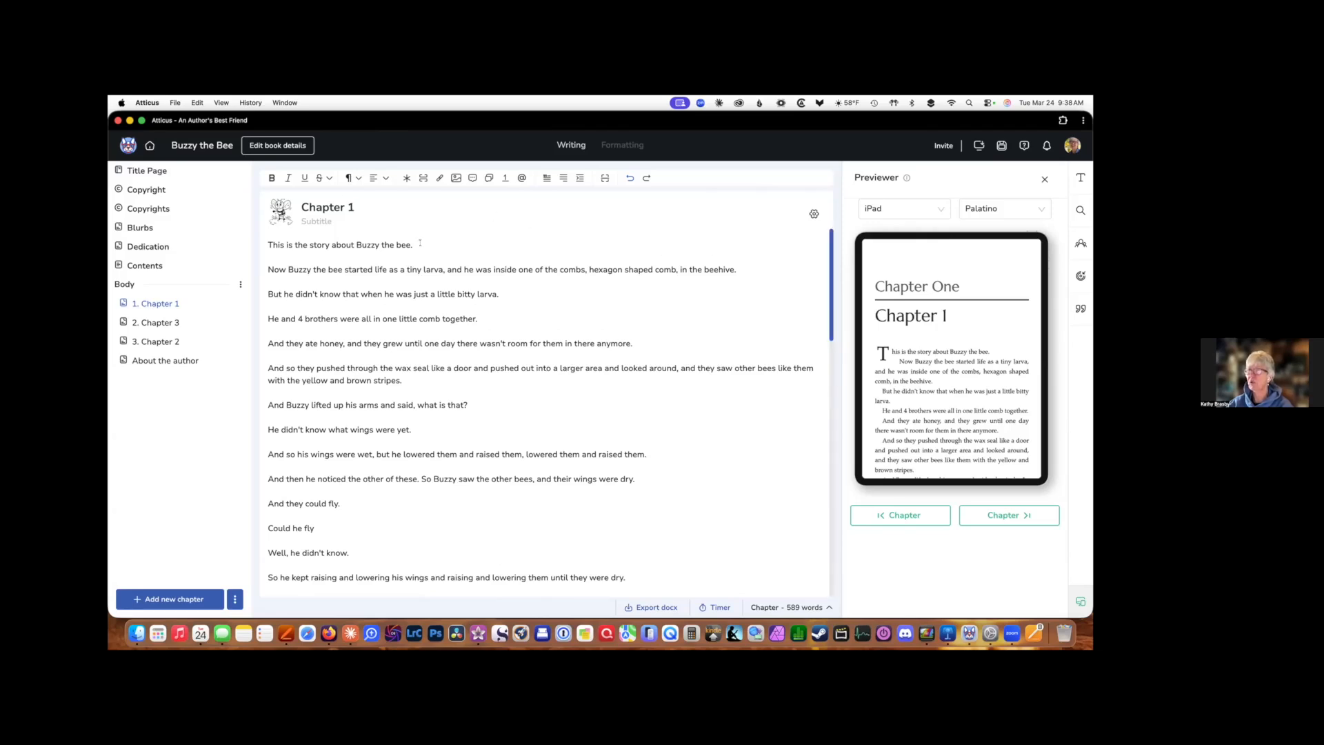
scroll(632, 405, down, 3)
scroll(616, 391, up, 5)
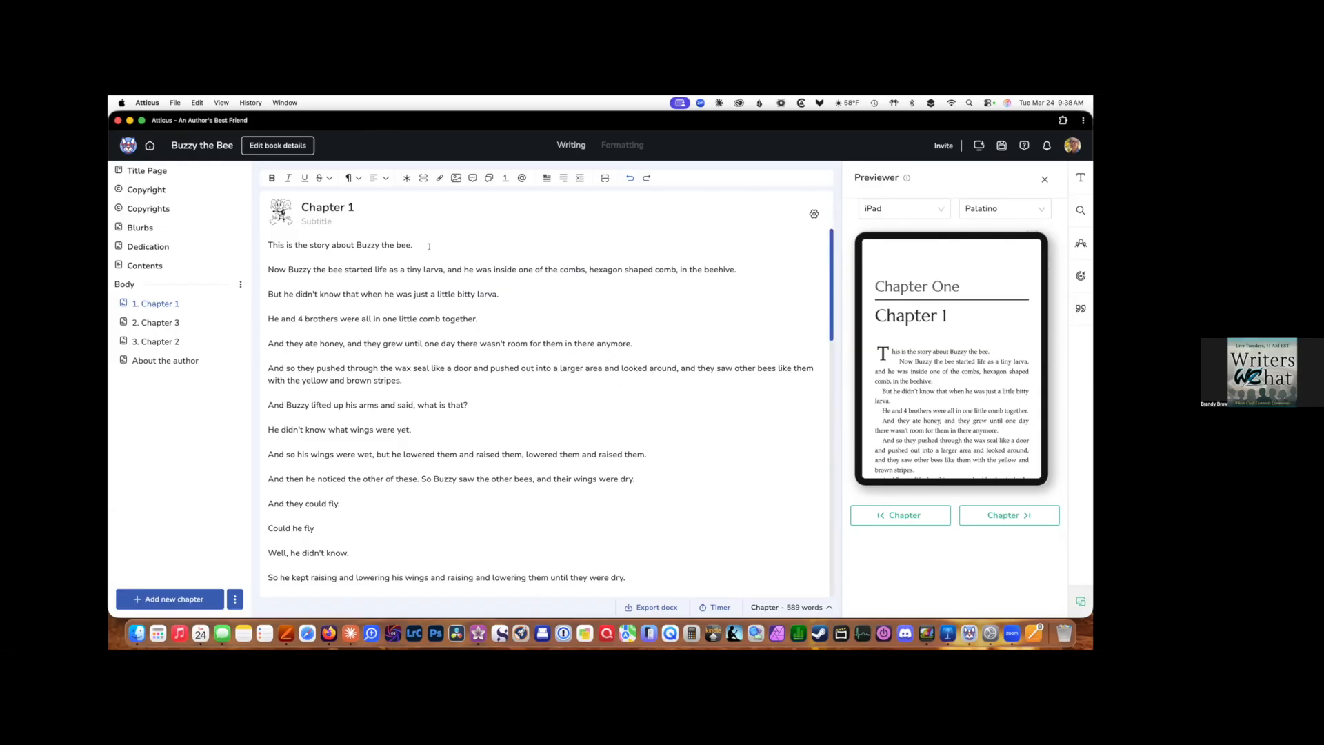
Examine the alignment, paragraph and text style options available for Chapter 1's opening sentence.
drag(412, 245, 257, 243)
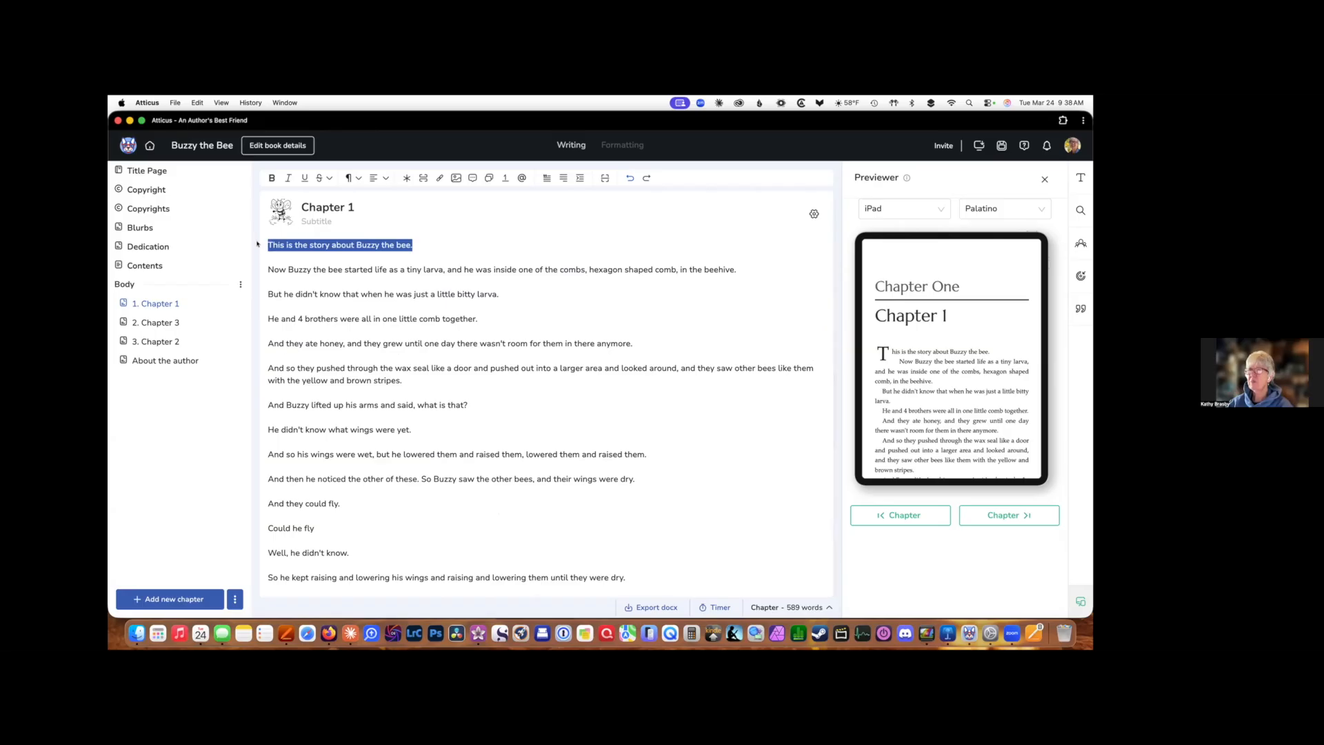
click(386, 178)
click(388, 211)
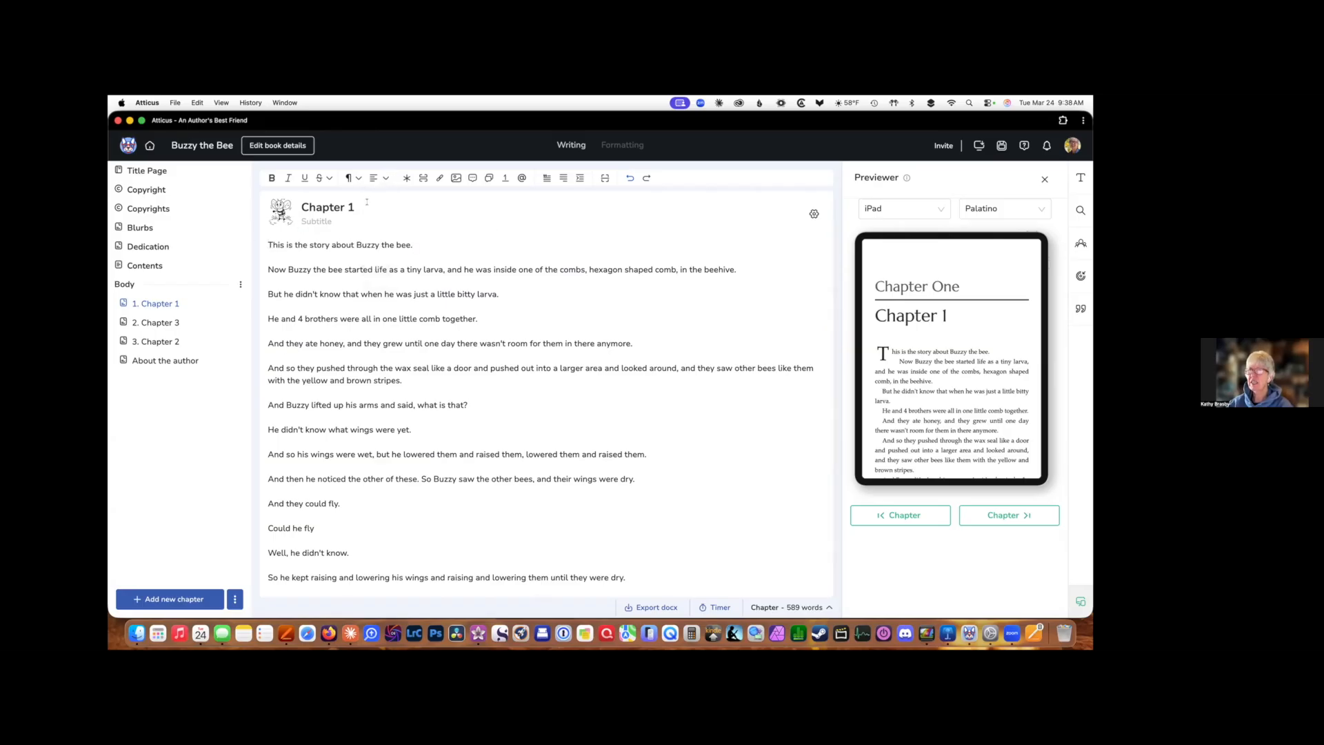
click(385, 179)
click(358, 179)
click(330, 179)
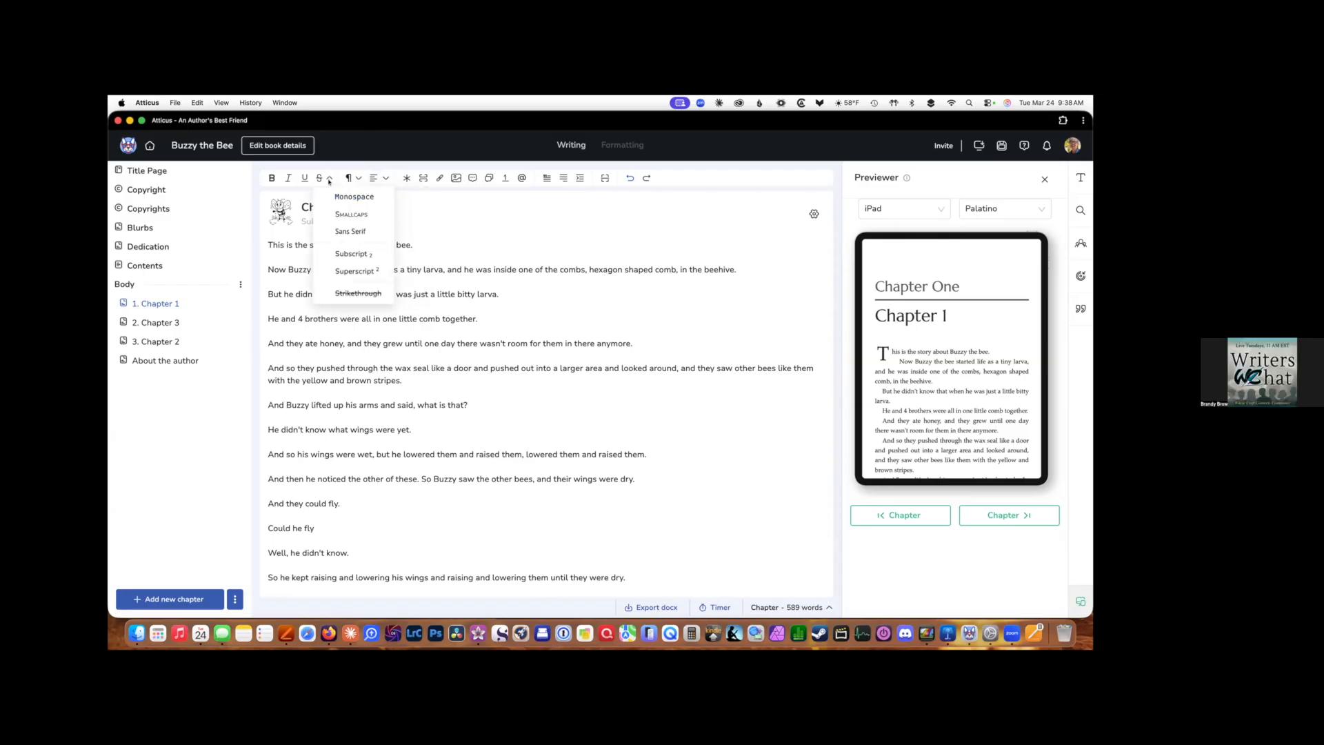
click(417, 243)
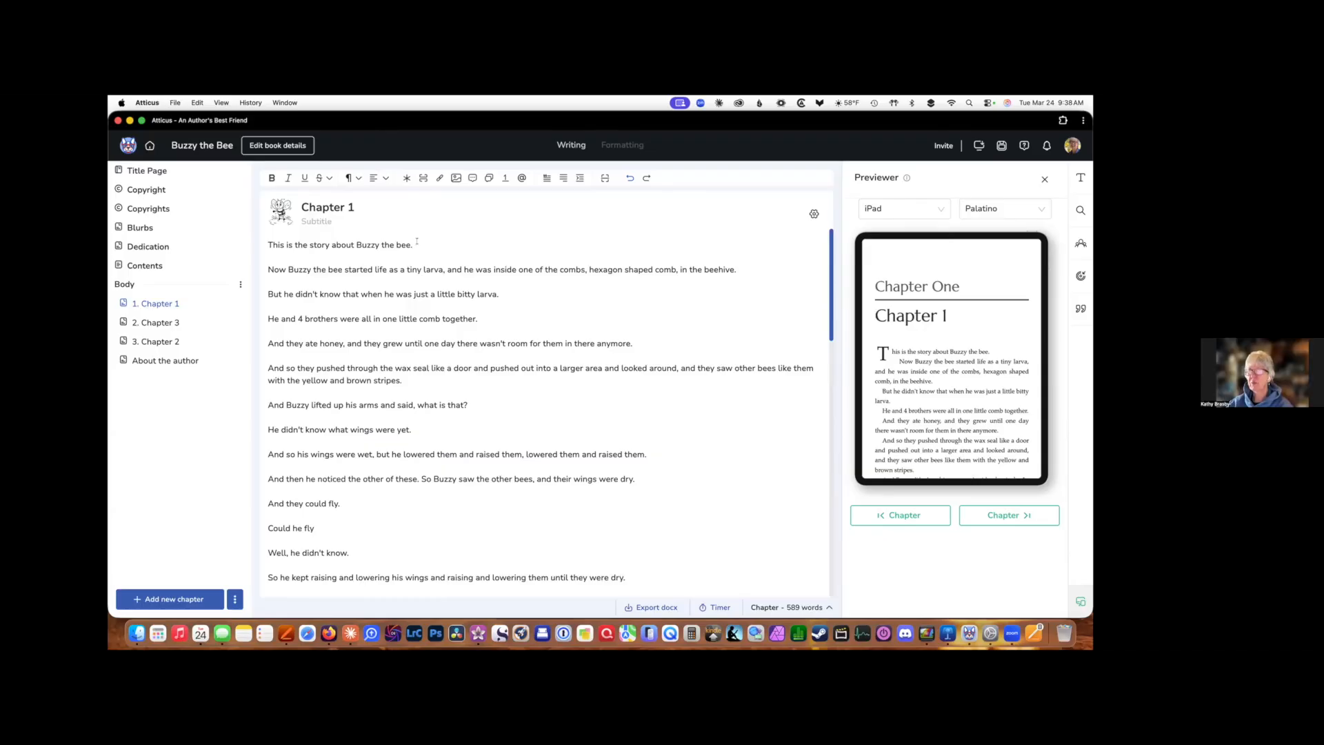
Format the line "Well he better go with them." near the end of Chapter 1 as Heading 2.
scroll(580, 430, down, 15)
scroll(554, 379, up, 8)
scroll(555, 378, down, 10)
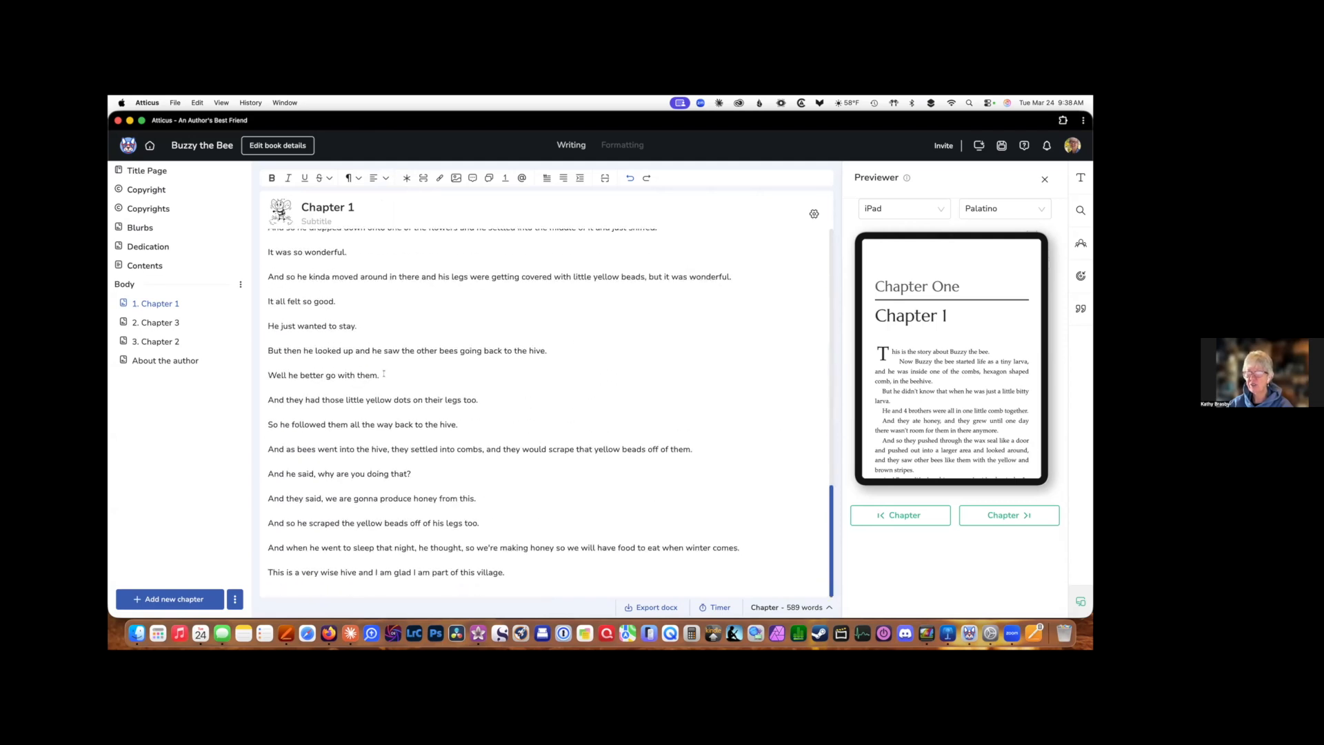
drag(384, 374, 226, 369)
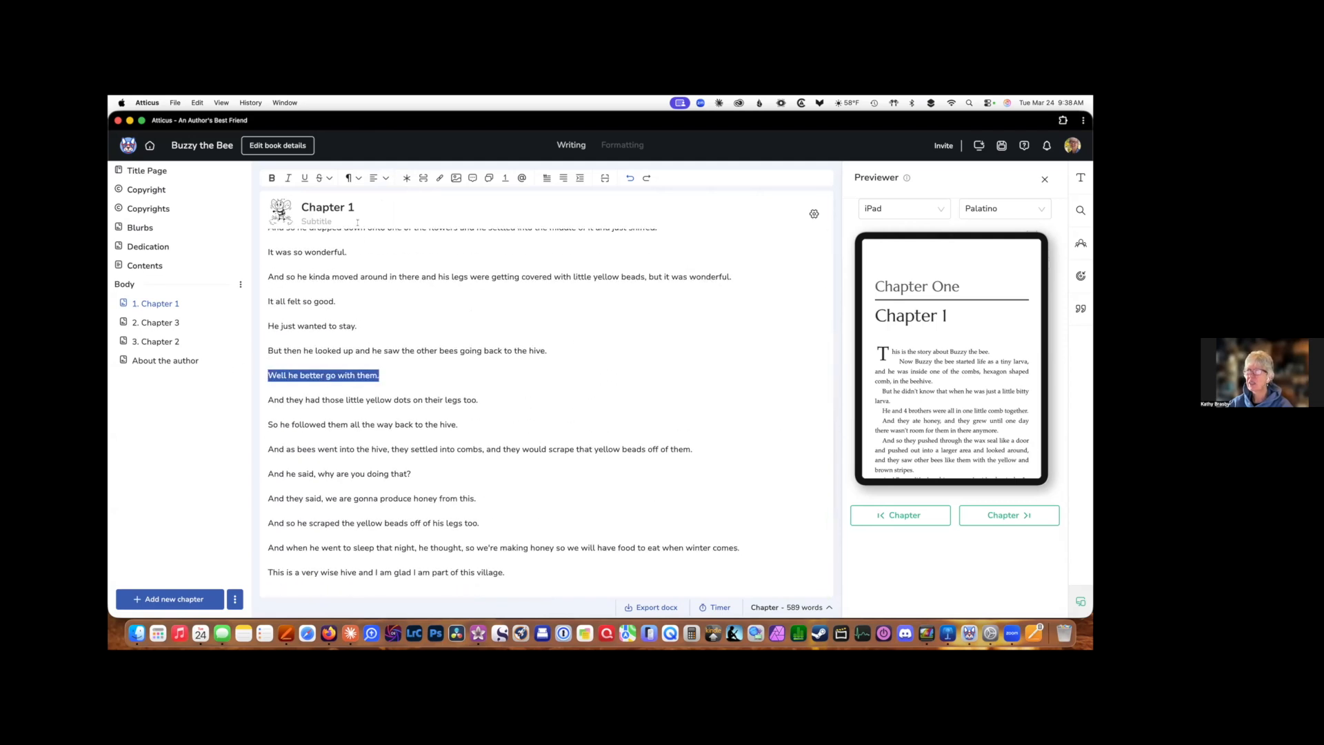
click(358, 180)
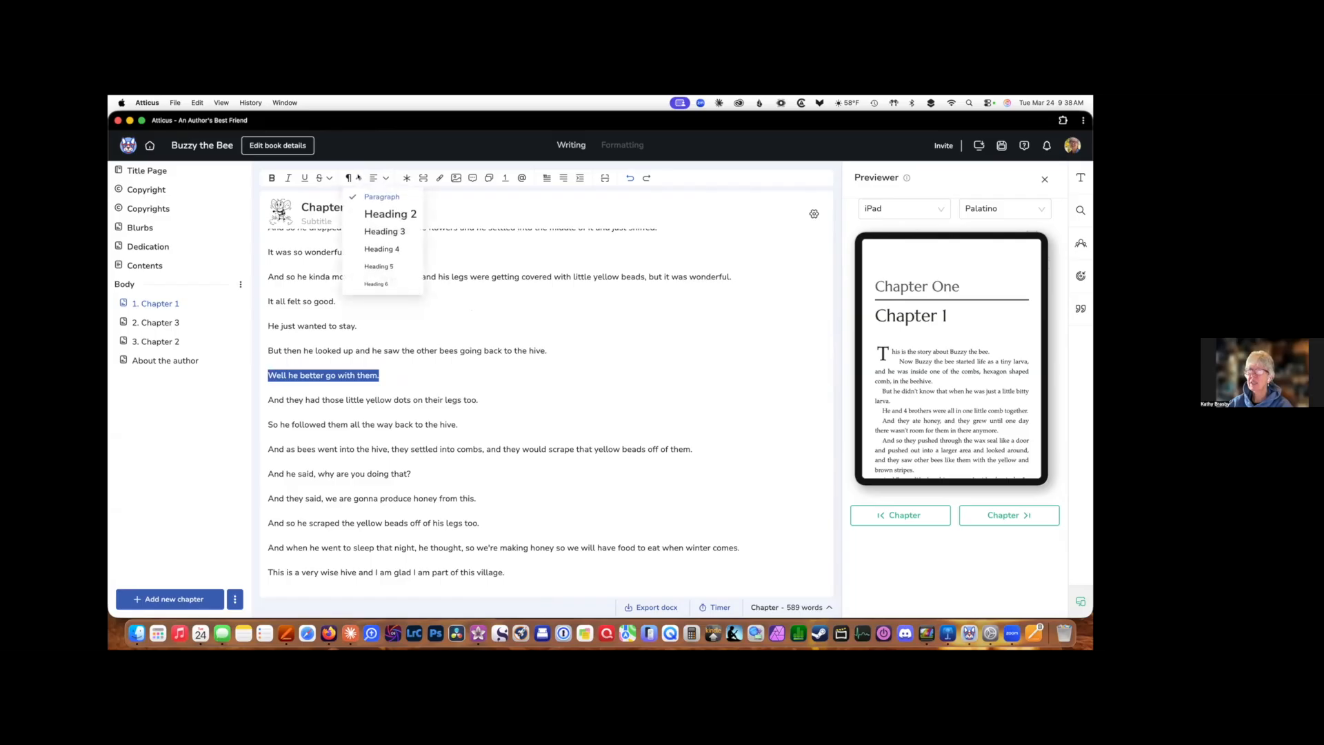
click(369, 212)
click(606, 402)
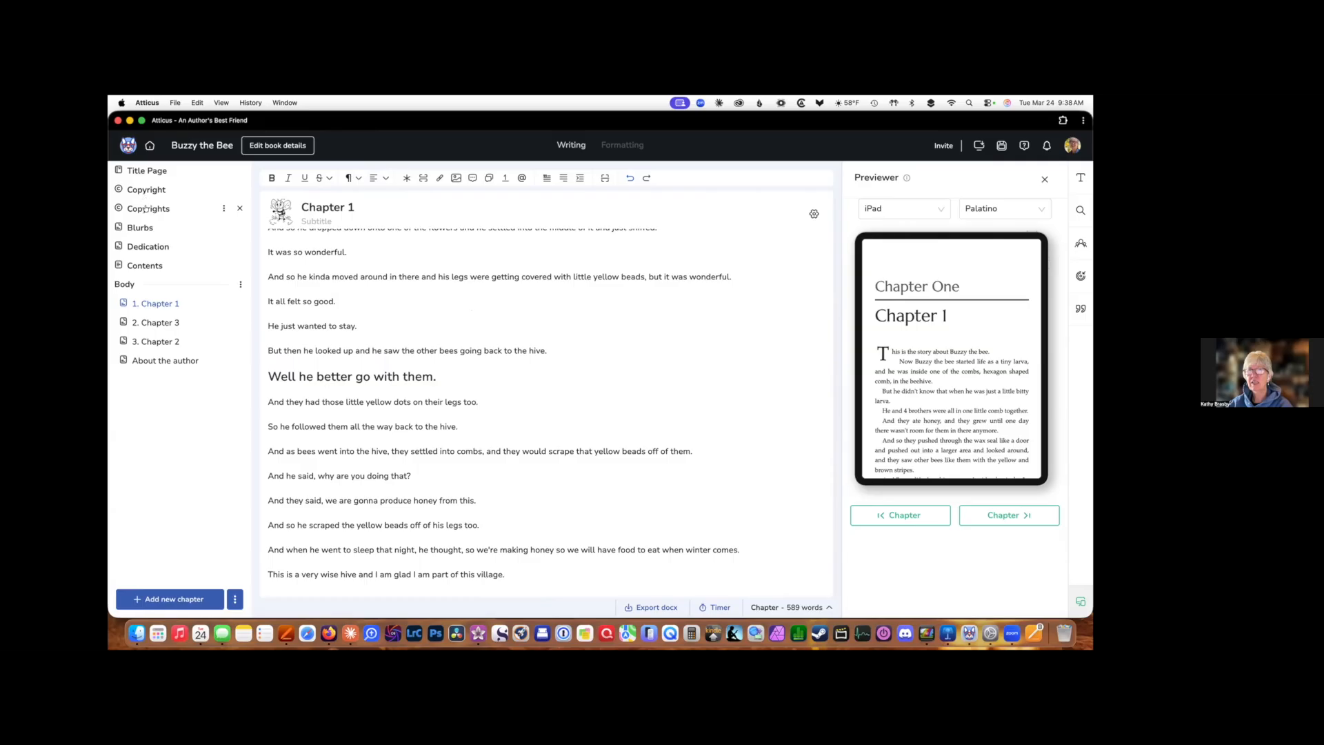
Turn on Show subtitles and List subheads for the table of contents.
click(143, 266)
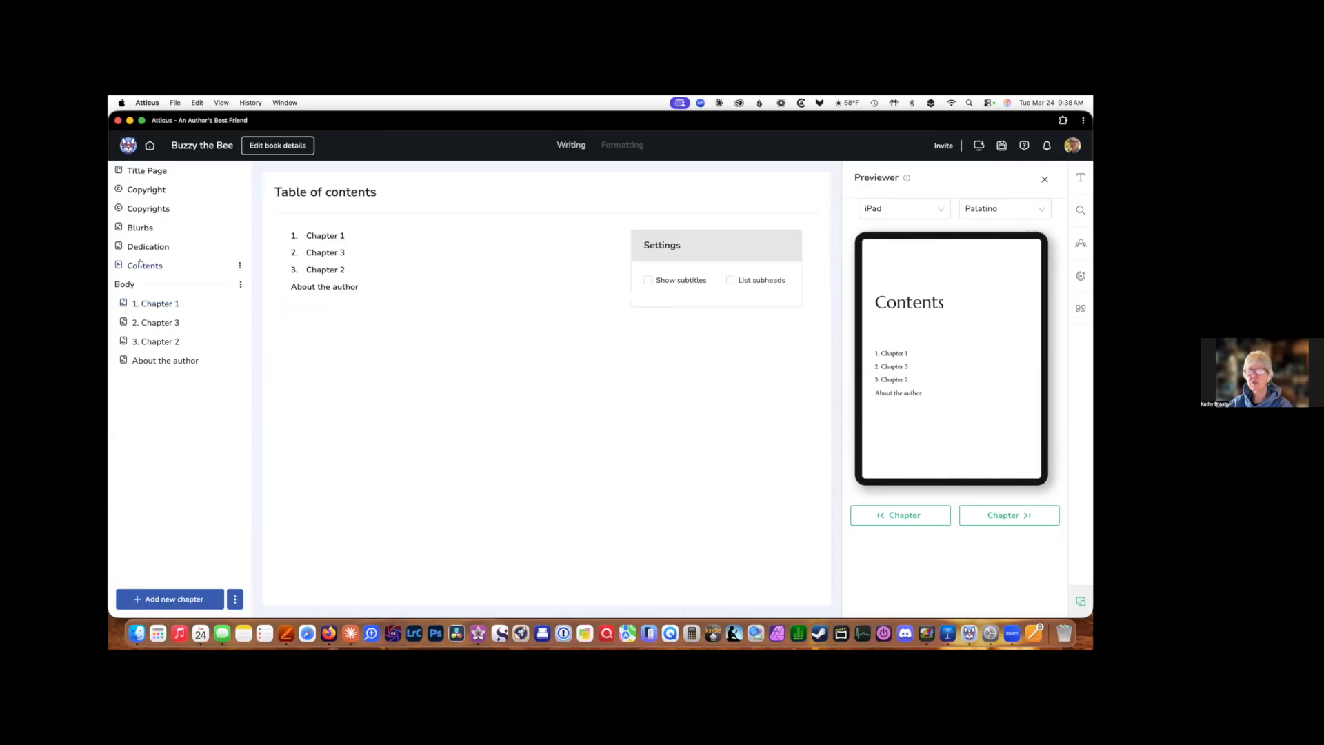
click(648, 280)
click(729, 281)
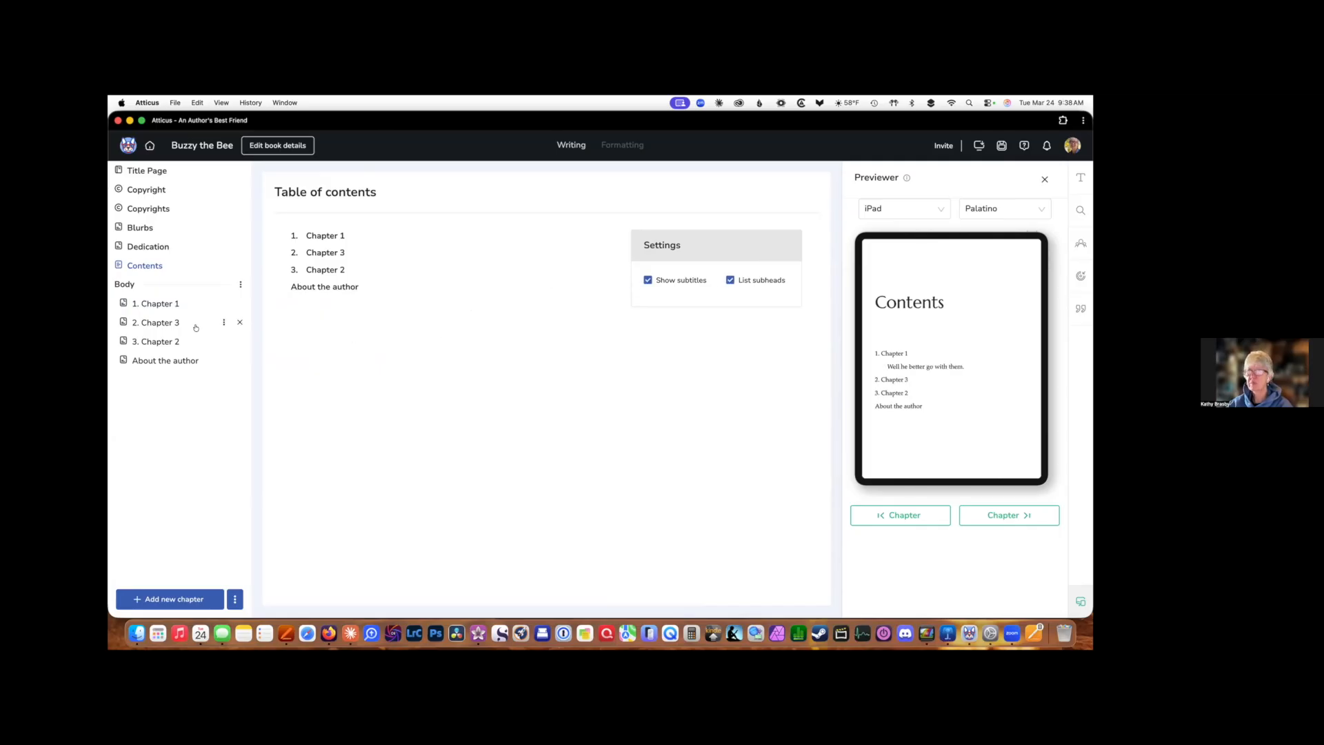
Compare the Heading 2 line in Chapter 1 with the contents page and examine the heading levels available for it.
click(159, 303)
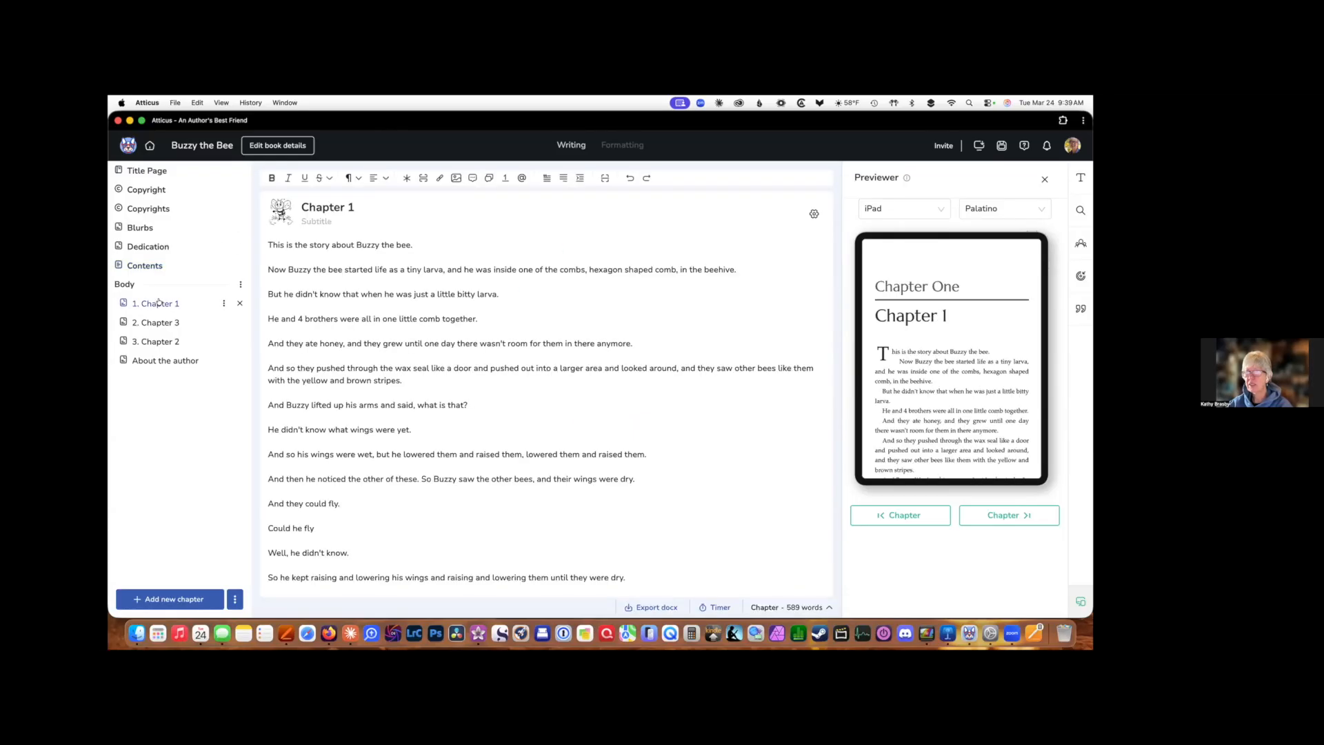
scroll(560, 388, down, 15)
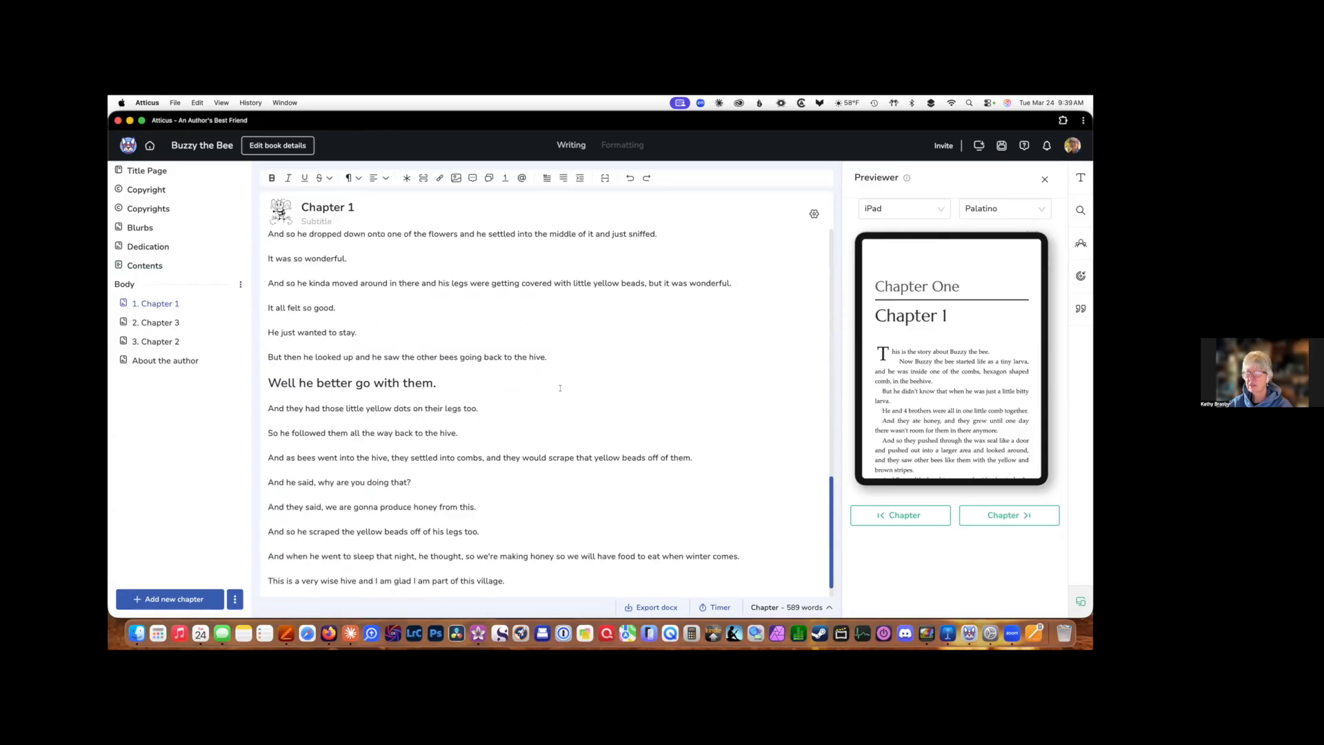
click(144, 267)
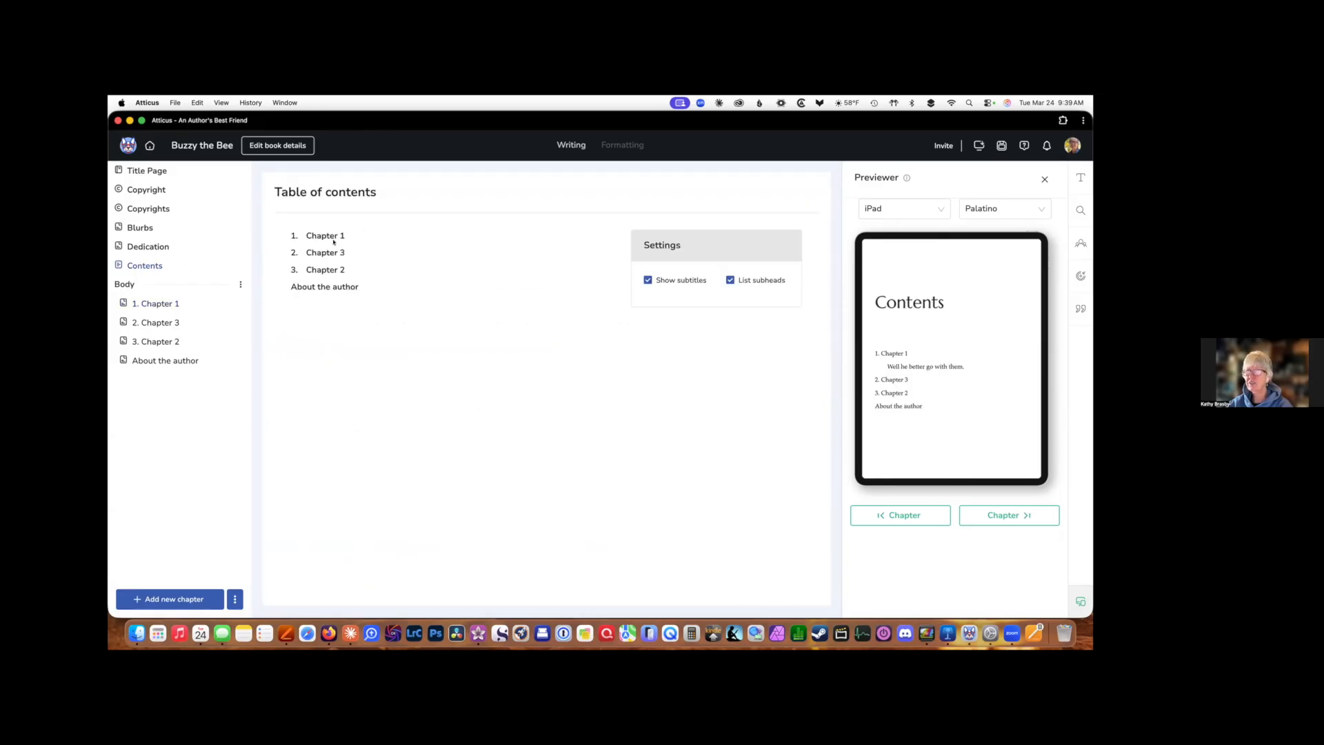
click(157, 303)
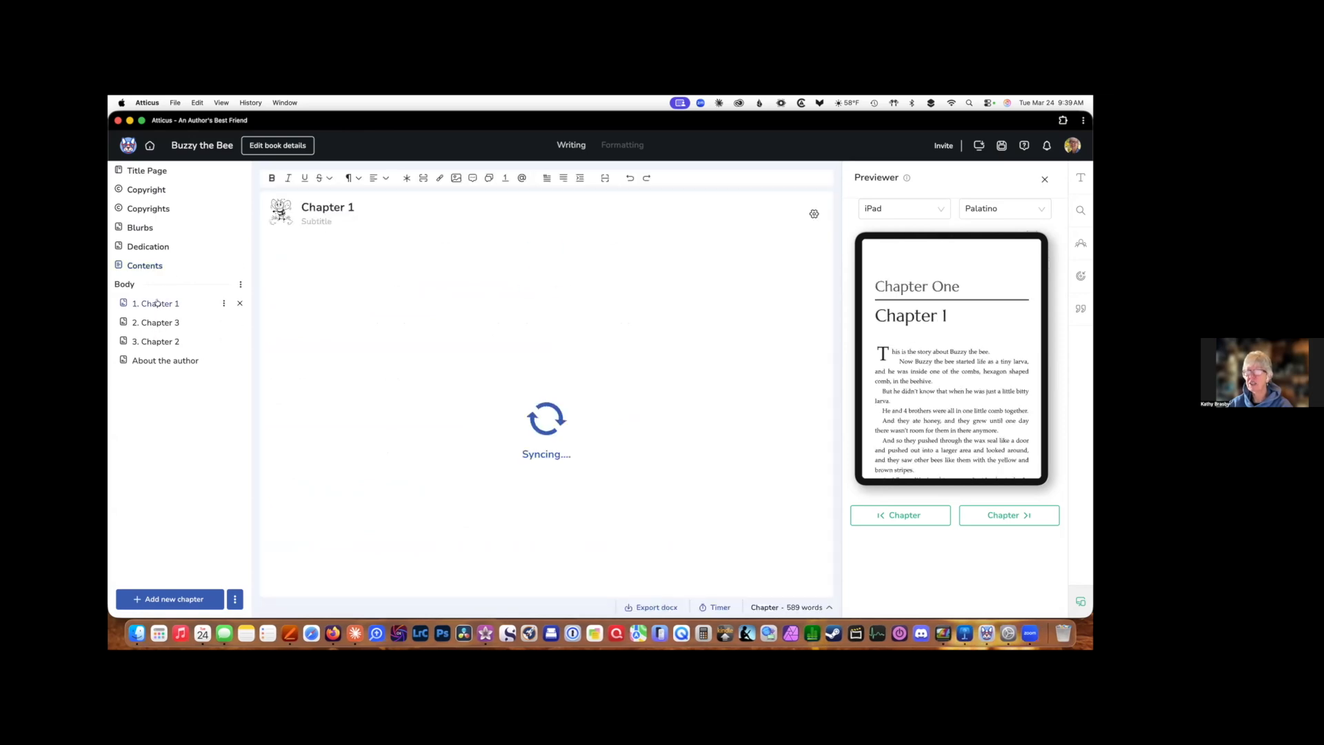
scroll(573, 388, down, 15)
scroll(574, 388, down, 5)
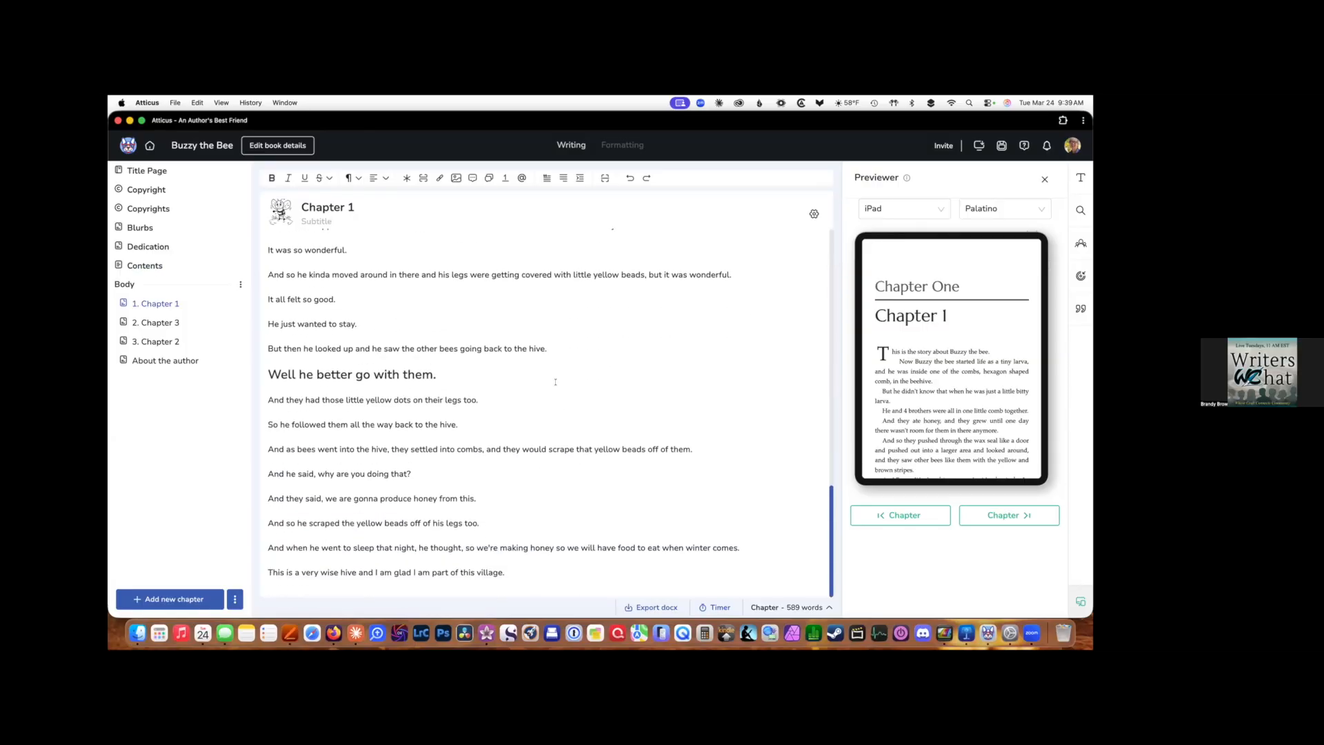
drag(436, 375, 267, 375)
click(358, 178)
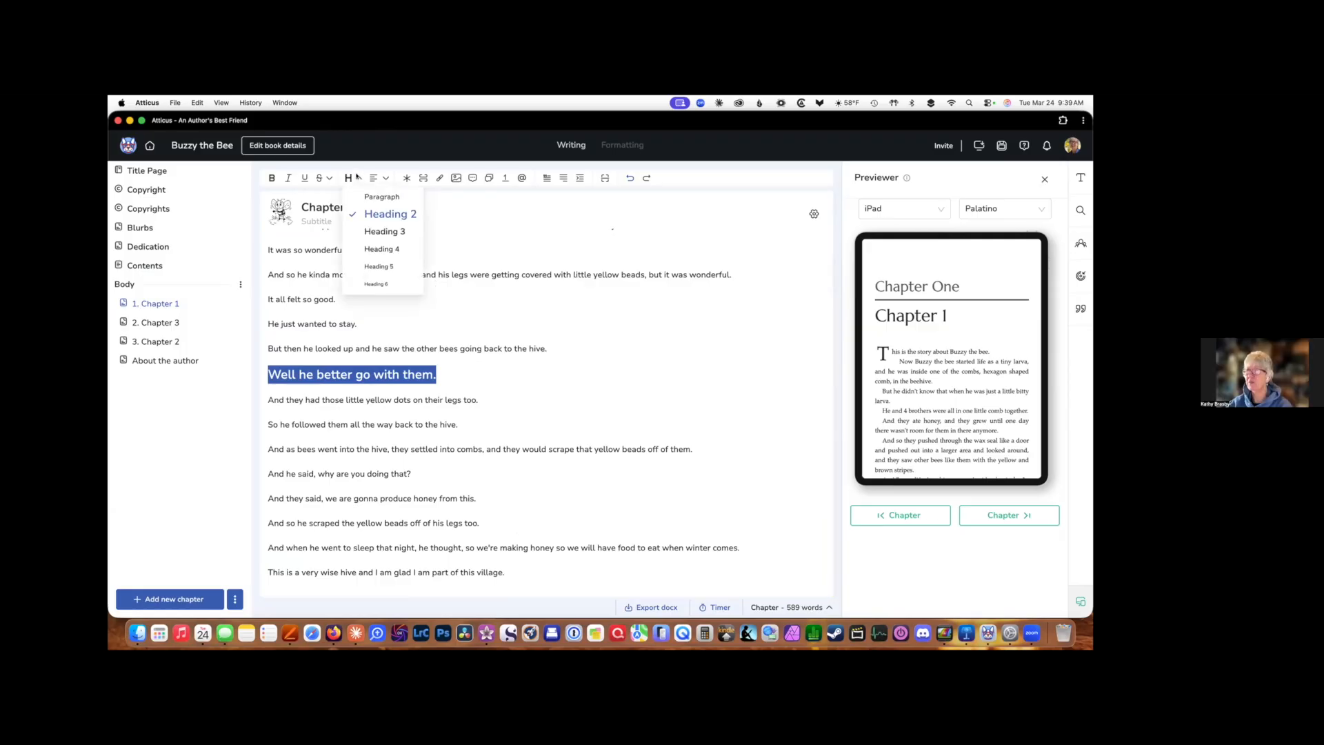
click(515, 240)
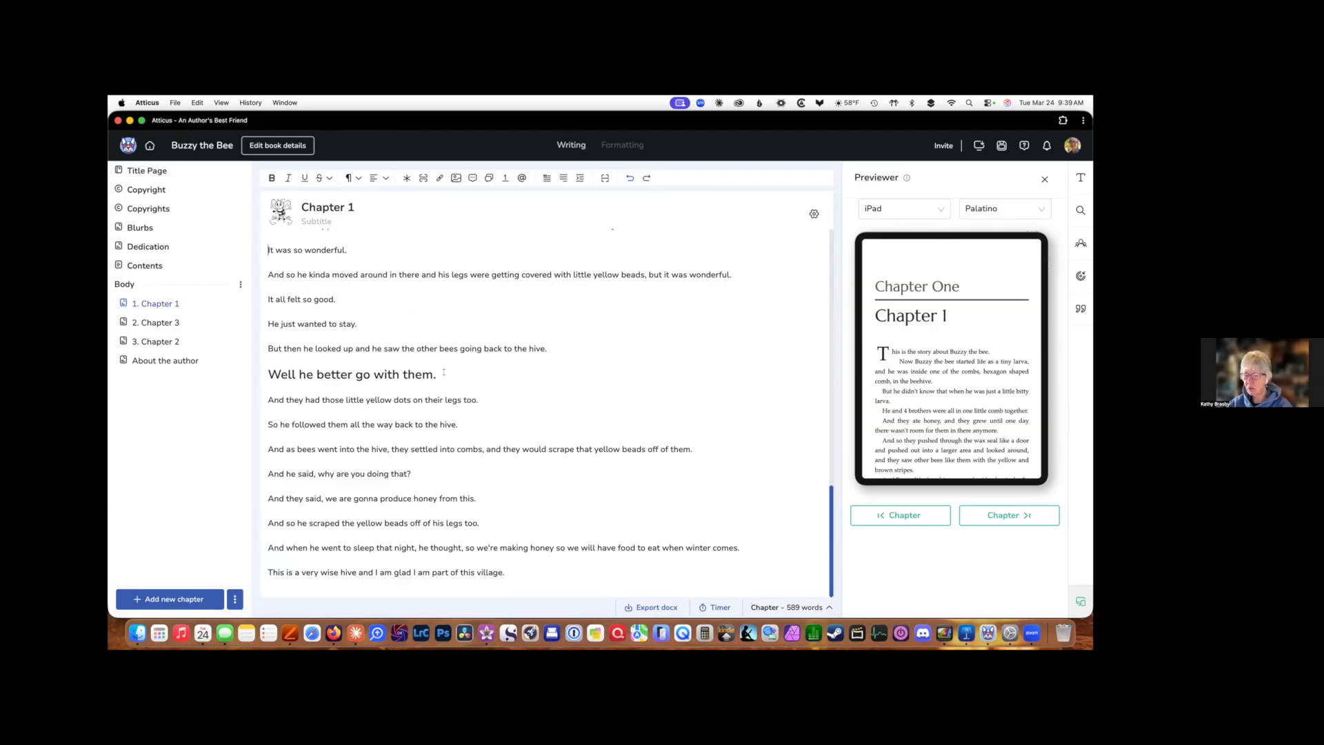
Examine the paragraph and heading styles offered while Chapter 1's title is selected.
scroll(444, 372, up, 15)
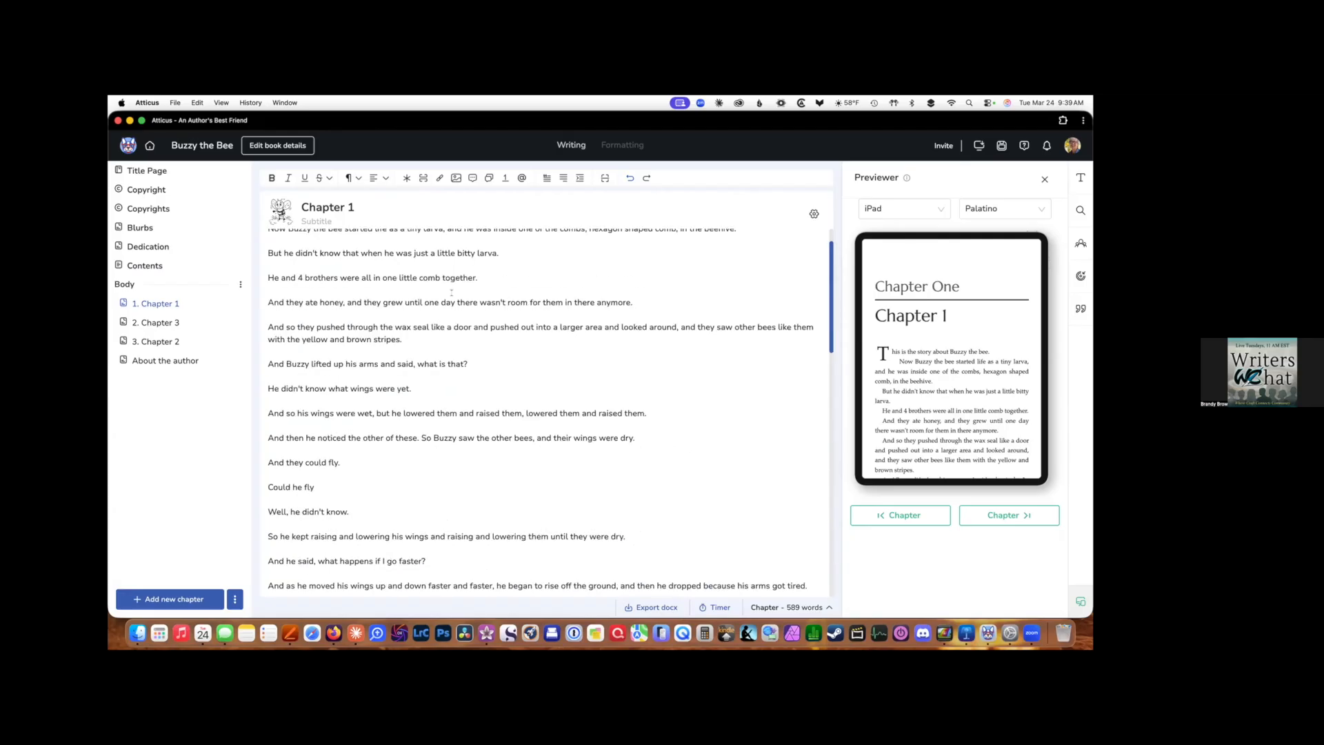
drag(356, 207, 302, 208)
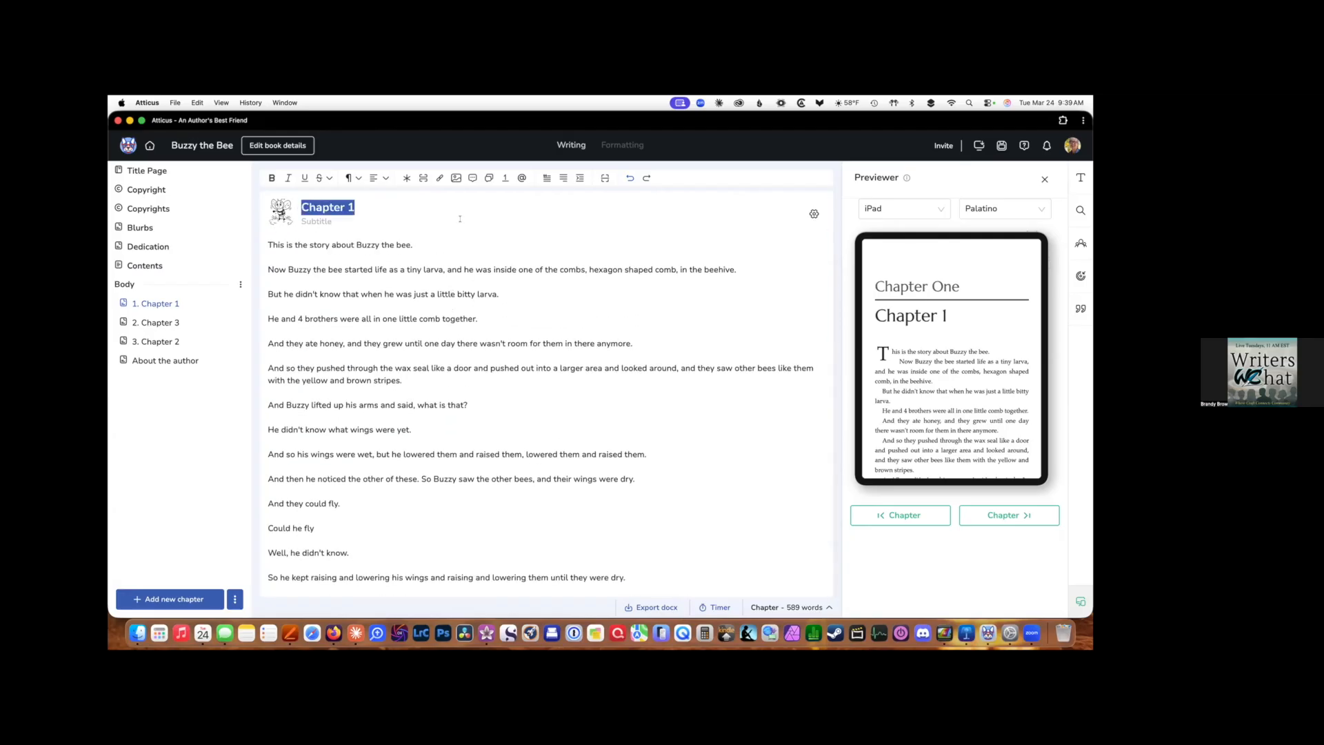
click(357, 178)
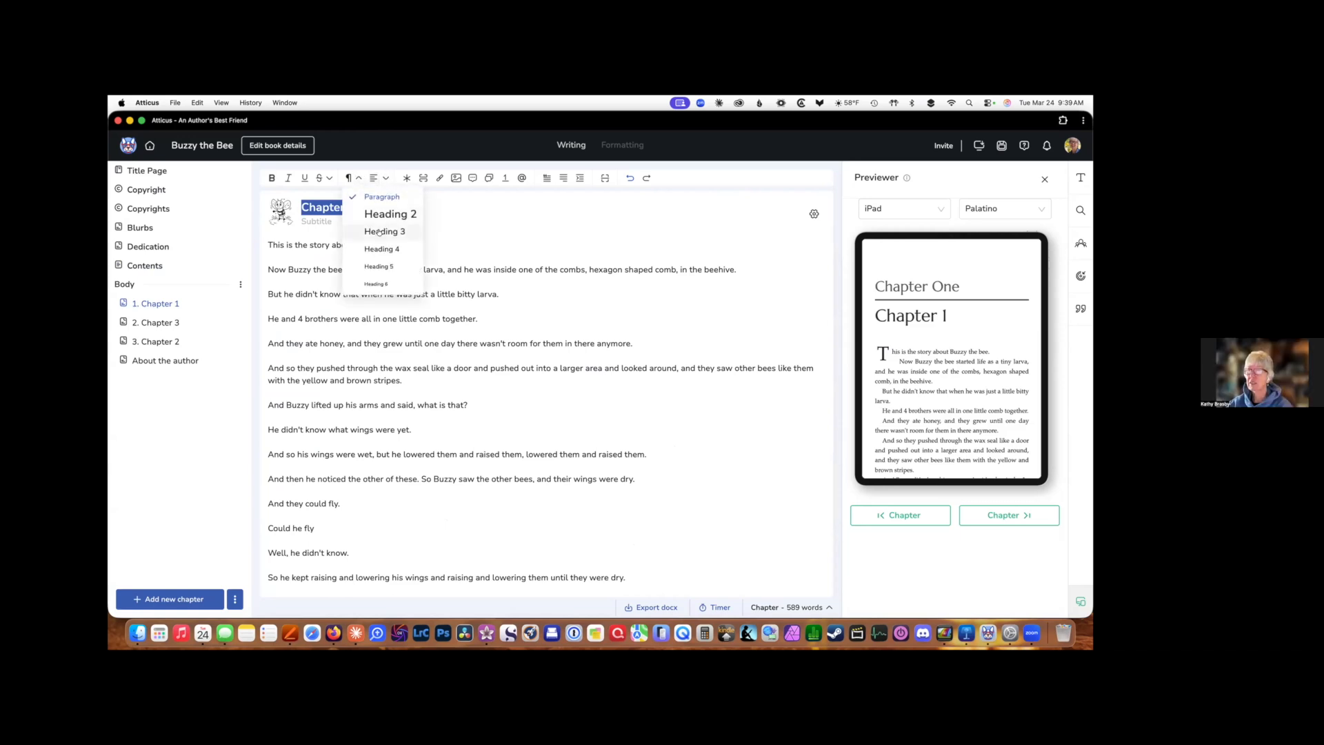
click(317, 211)
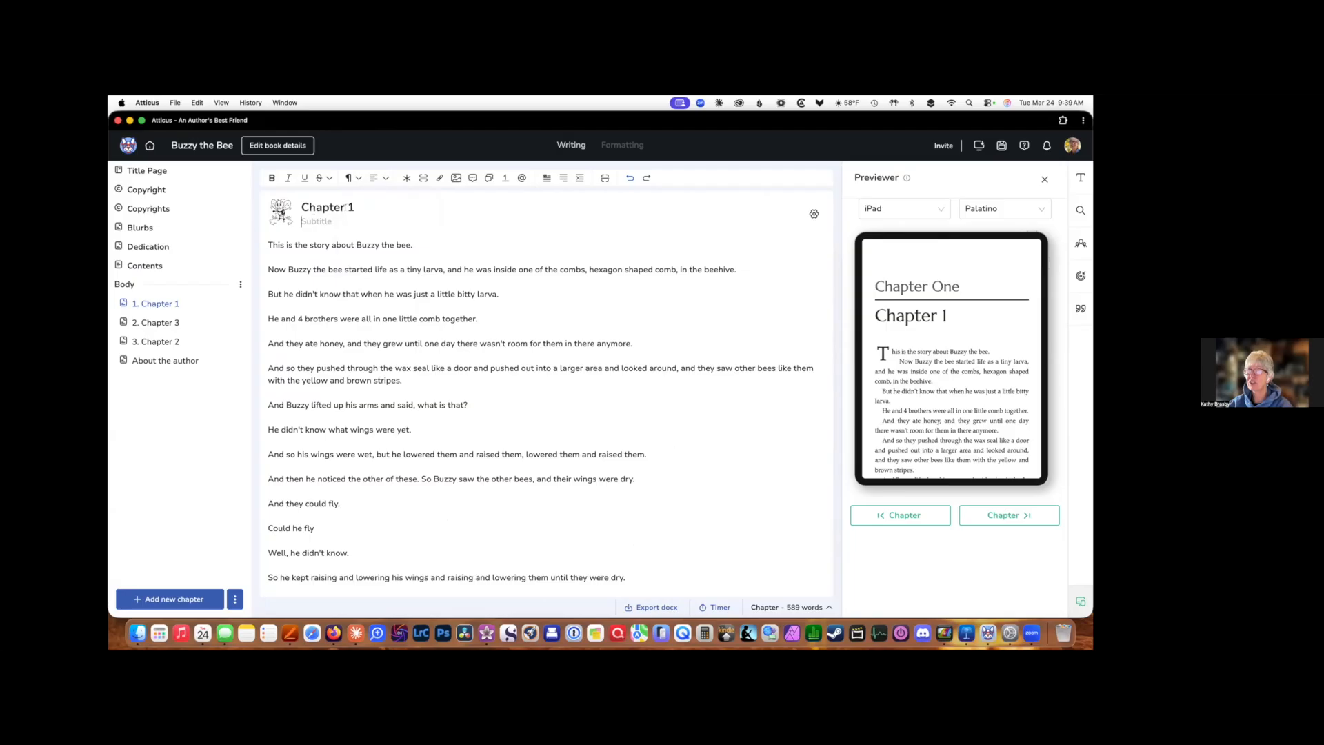
Try "test" as Chapter 1's title, check the heading styles offered, and restore the title "Chapter 1".
drag(357, 207, 296, 202)
key(BackSpace)
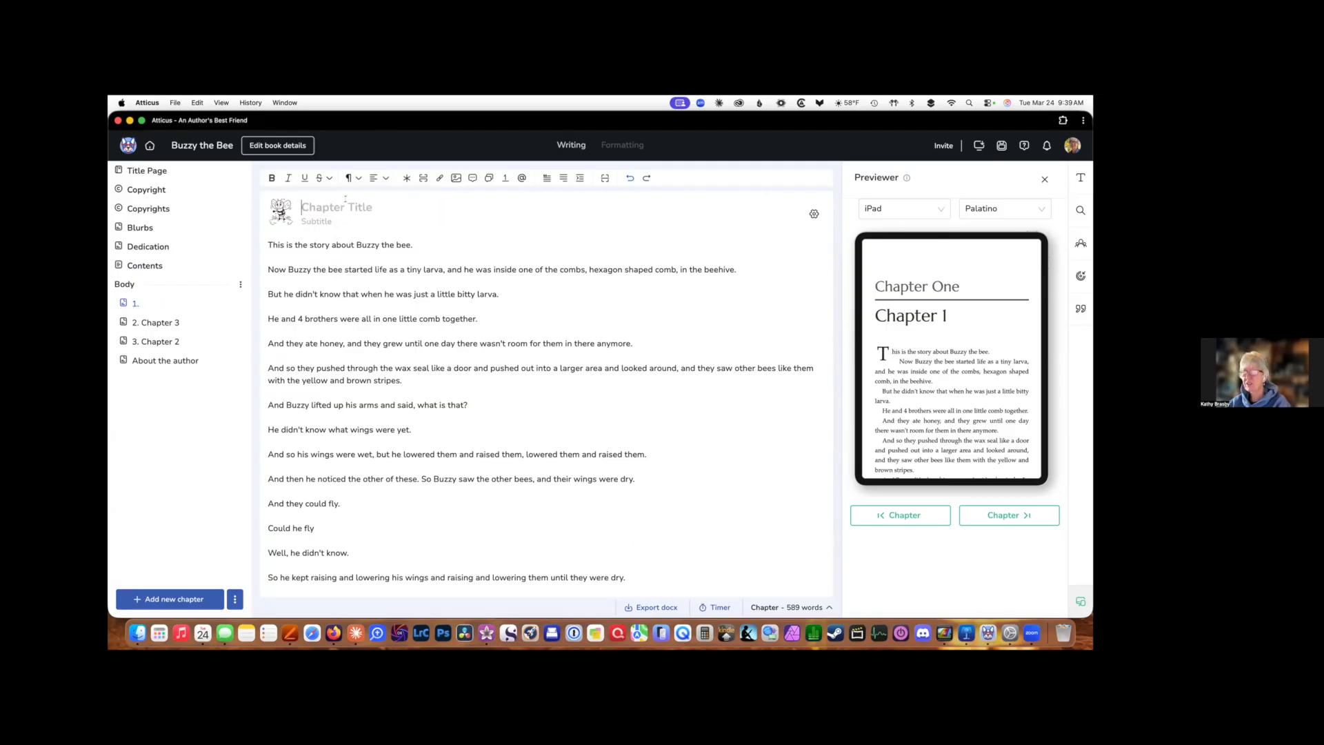
text(test)
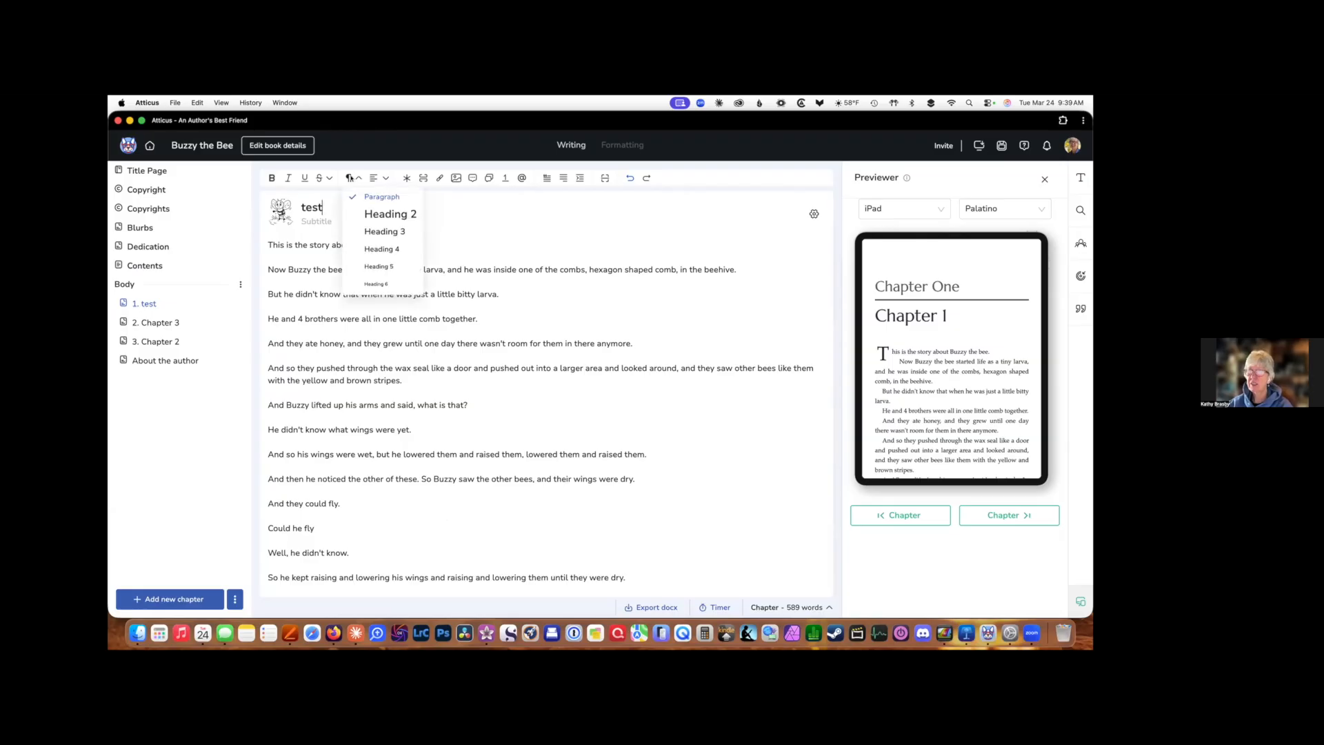
mouse_move(358, 178)
drag(262, 243, 409, 241)
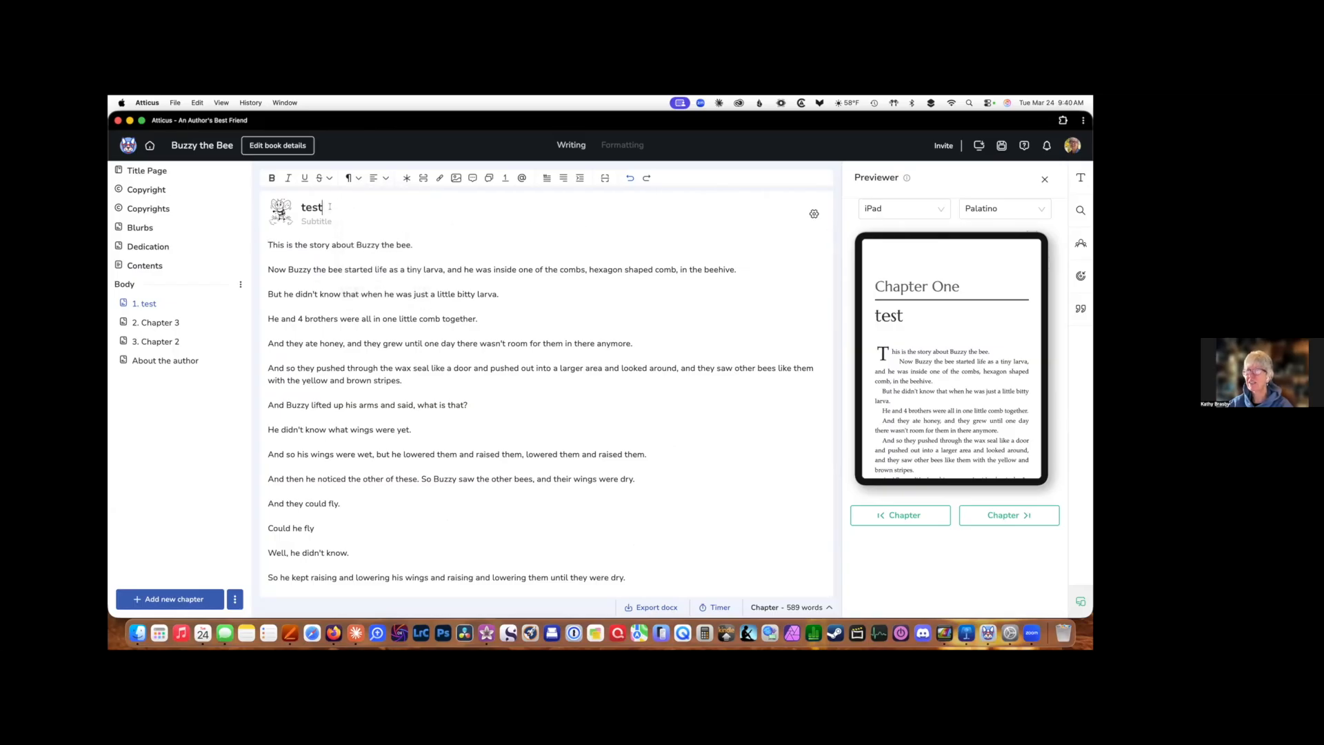
drag(329, 206, 301, 207)
text(Chapter)
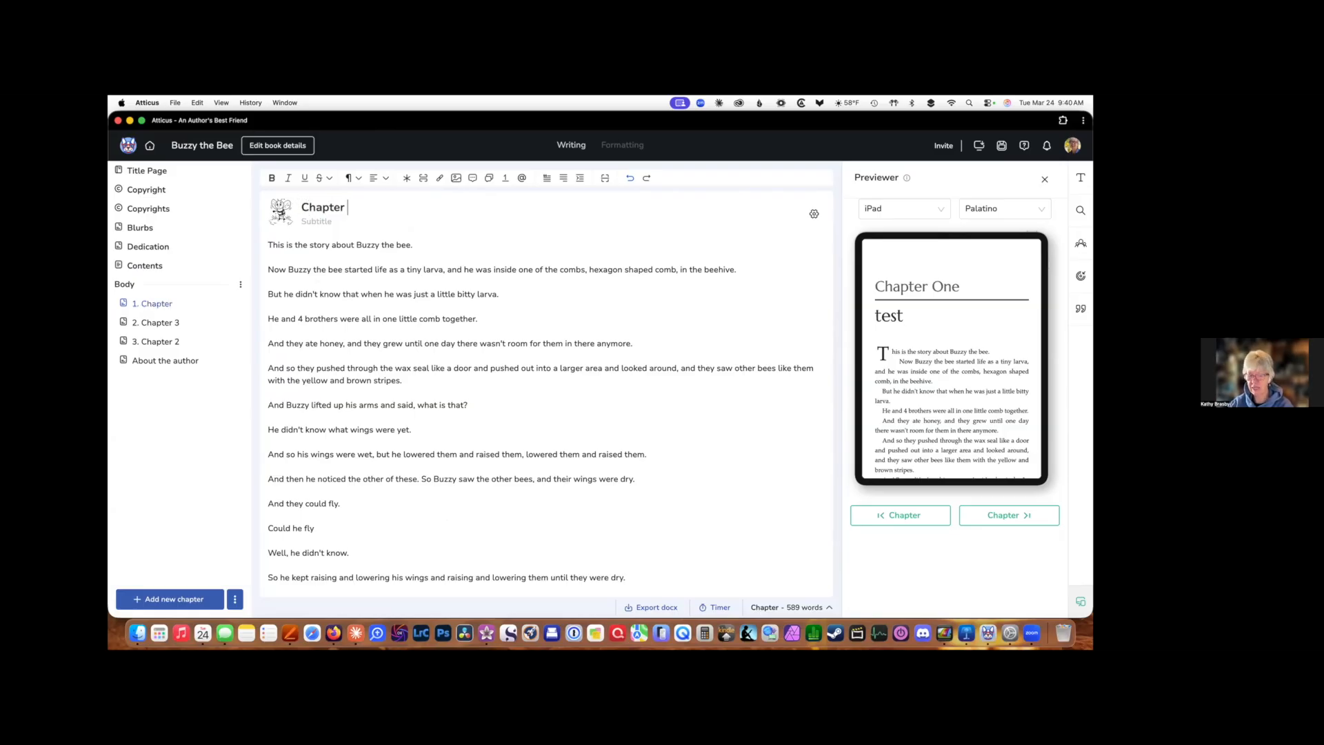
text( 1)
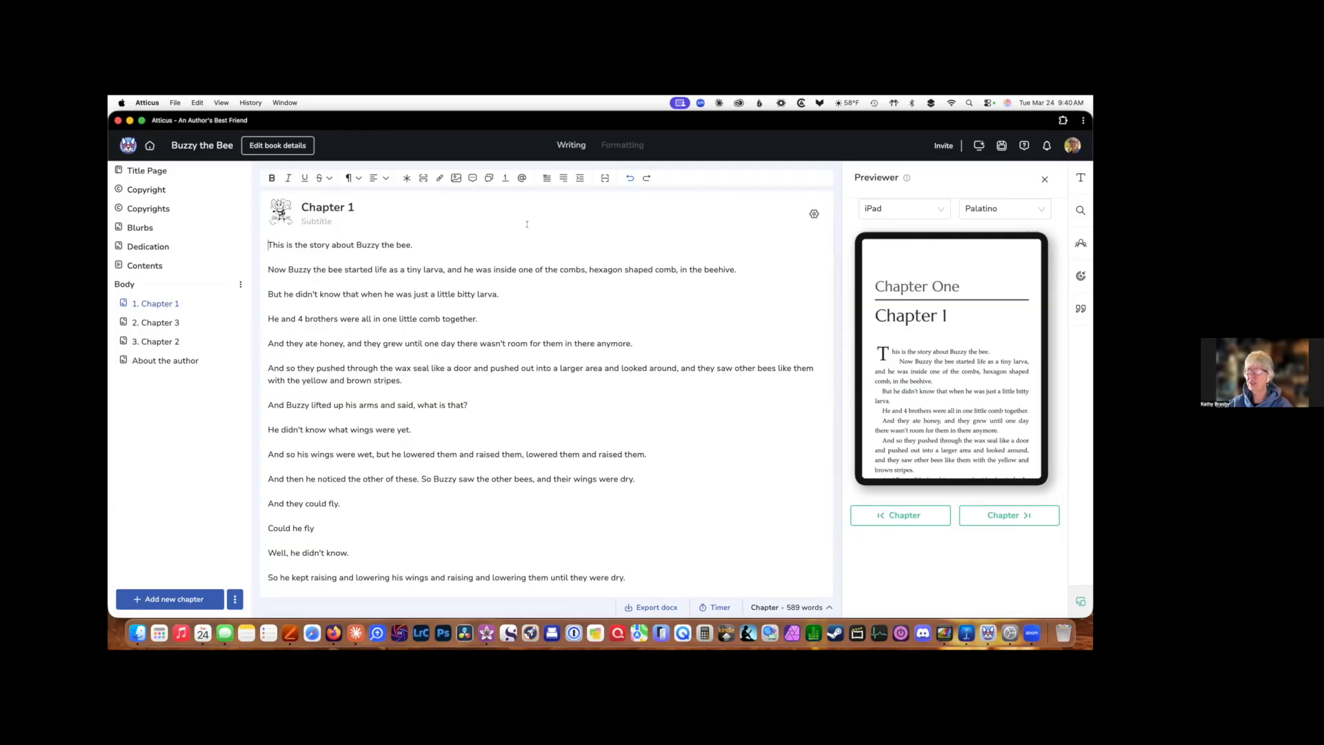
Examine the Heading 2 line and the surrounding body text near the end of Chapter 1.
scroll(608, 255, down, 15)
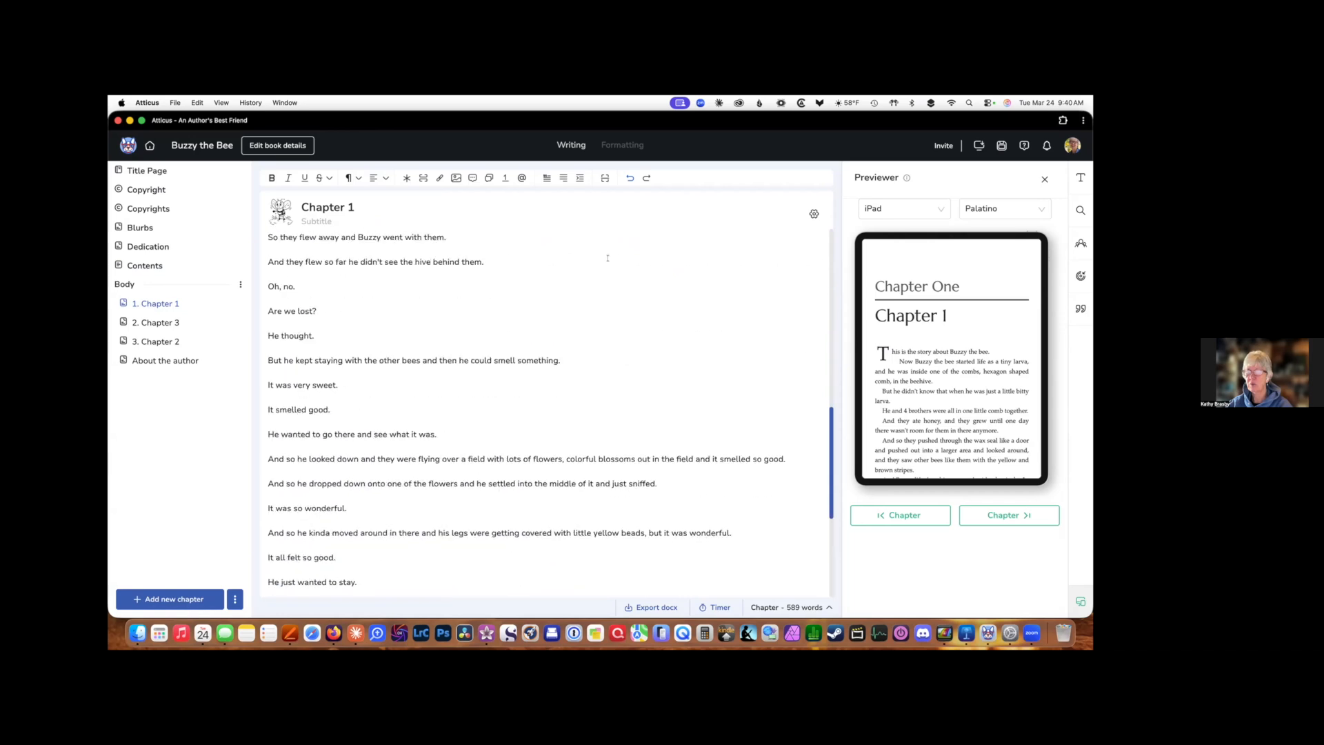
scroll(607, 257, down, 5)
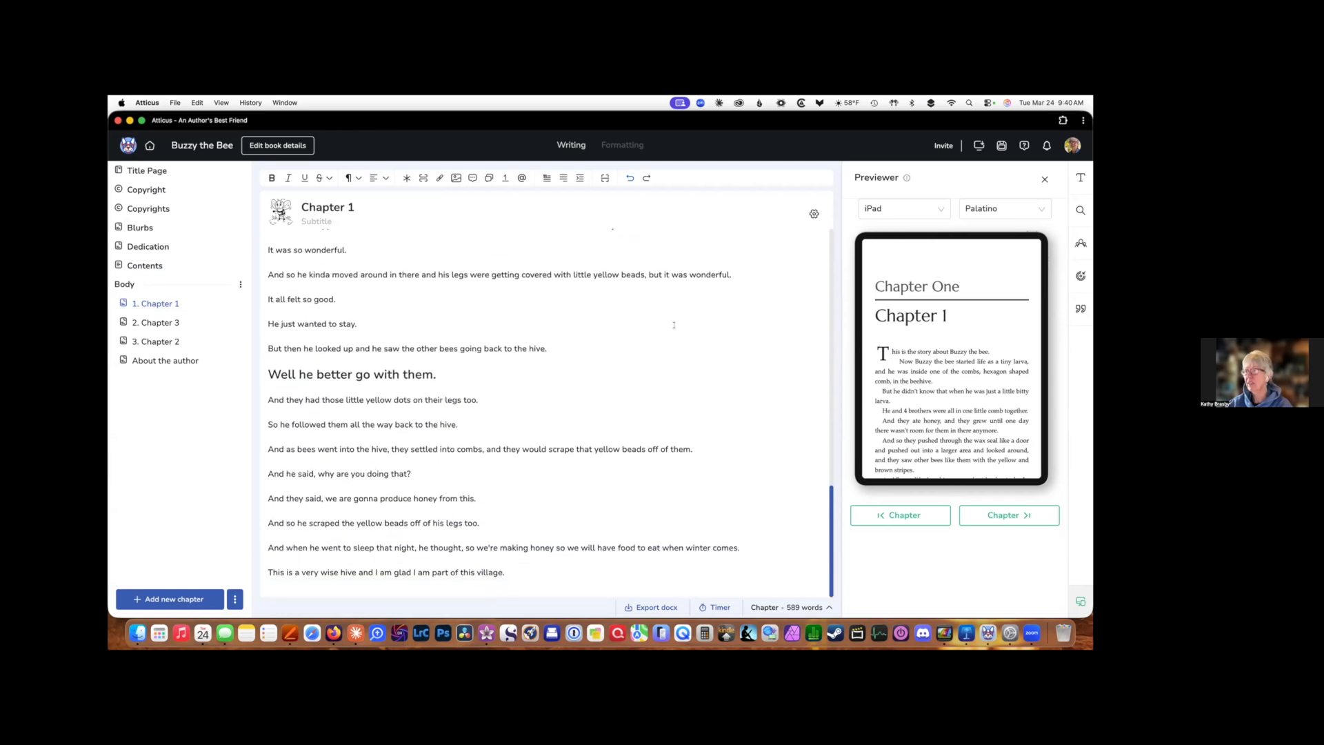
click(442, 372)
click(363, 347)
click(361, 205)
scroll(536, 376, up, 10)
scroll(535, 375, down, 10)
click(594, 306)
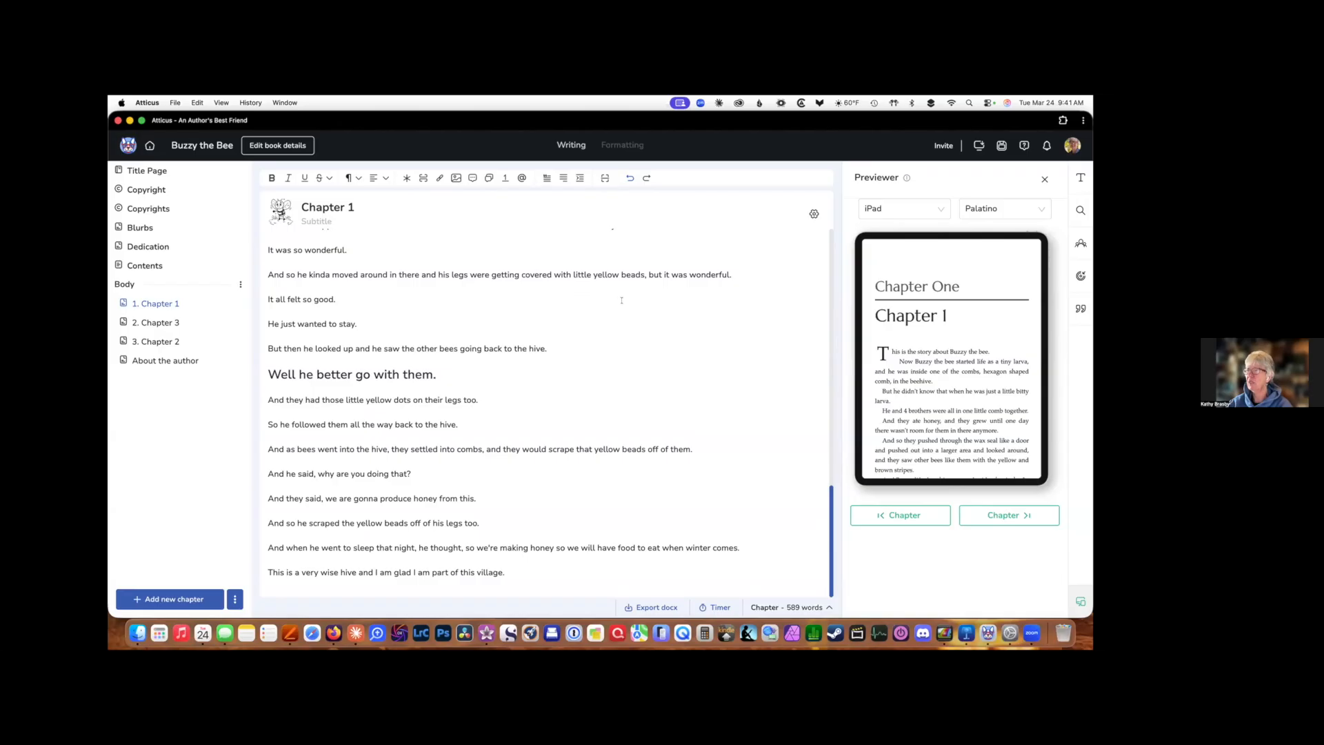
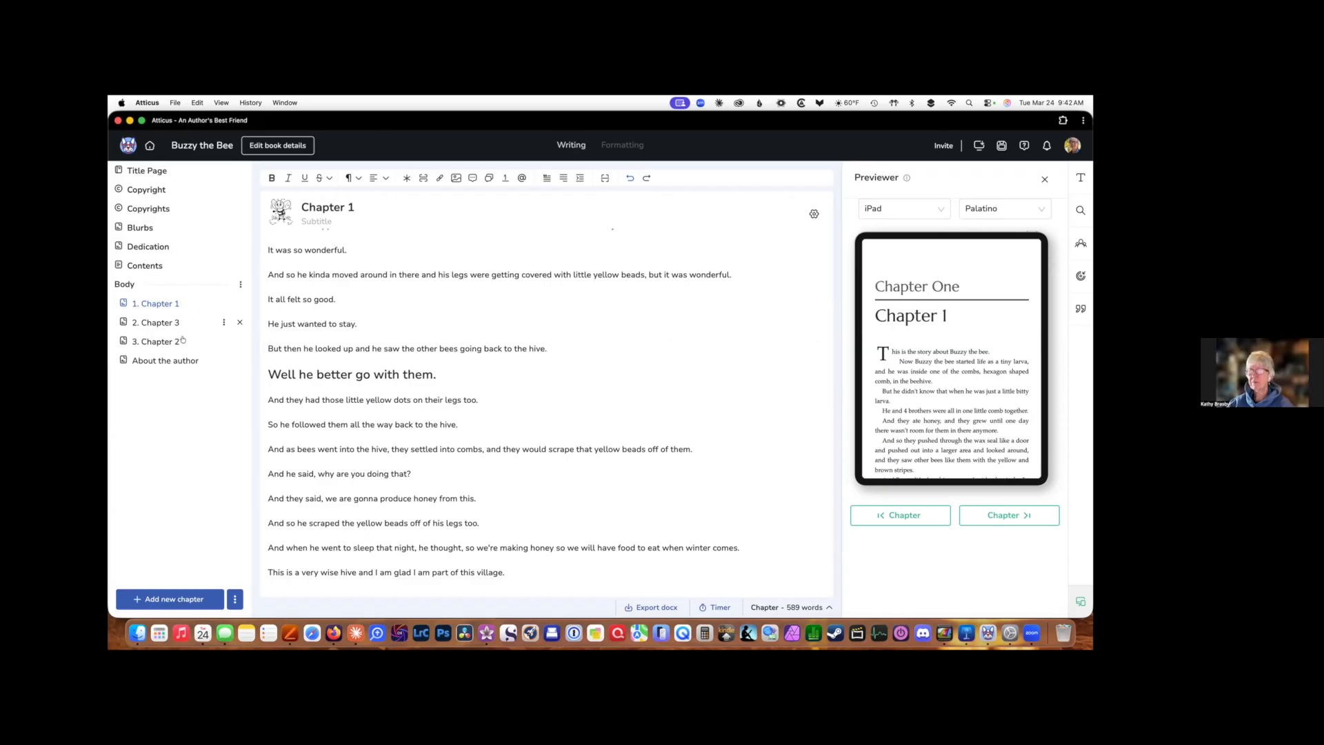
Move Chapter 2 ahead of Chapter 3 in the book's body.
drag(160, 342, 166, 322)
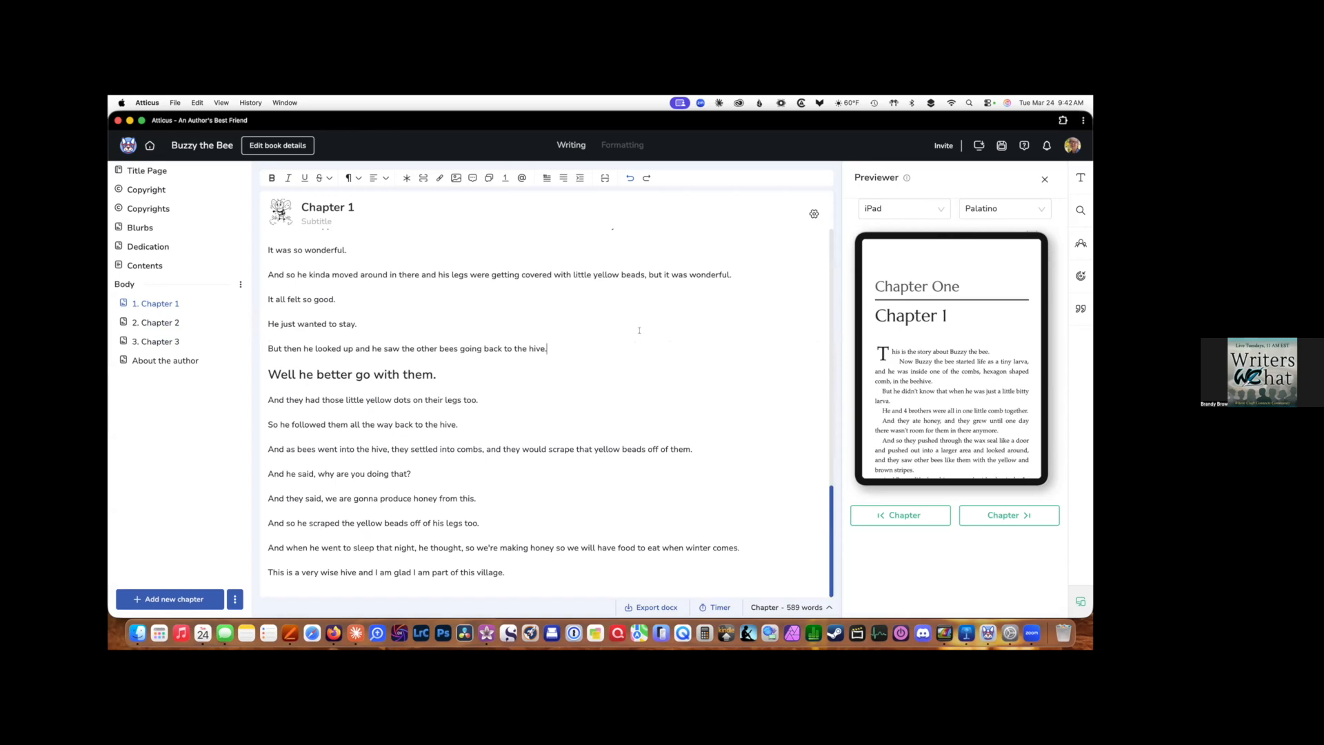
Open the book details and examine the publisher details, especially the print ISBN and e-book ISBN fields.
click(280, 145)
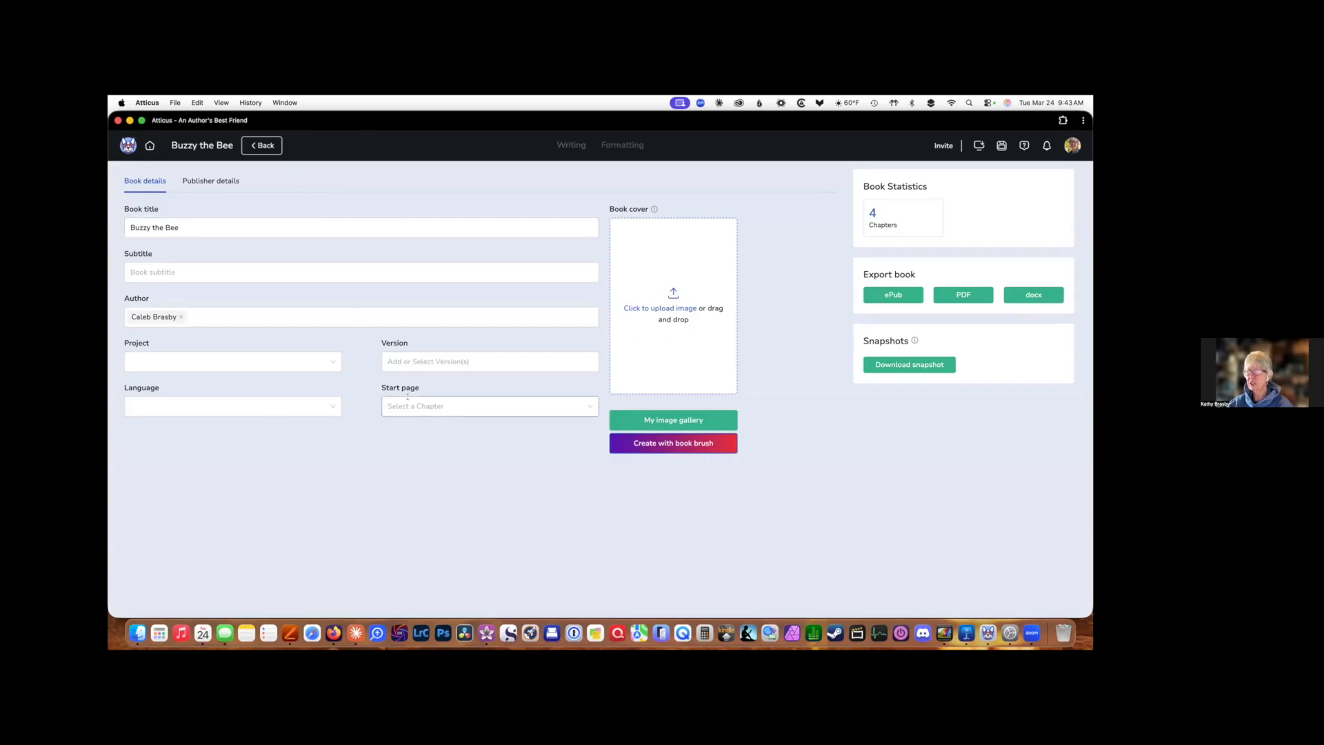
click(209, 181)
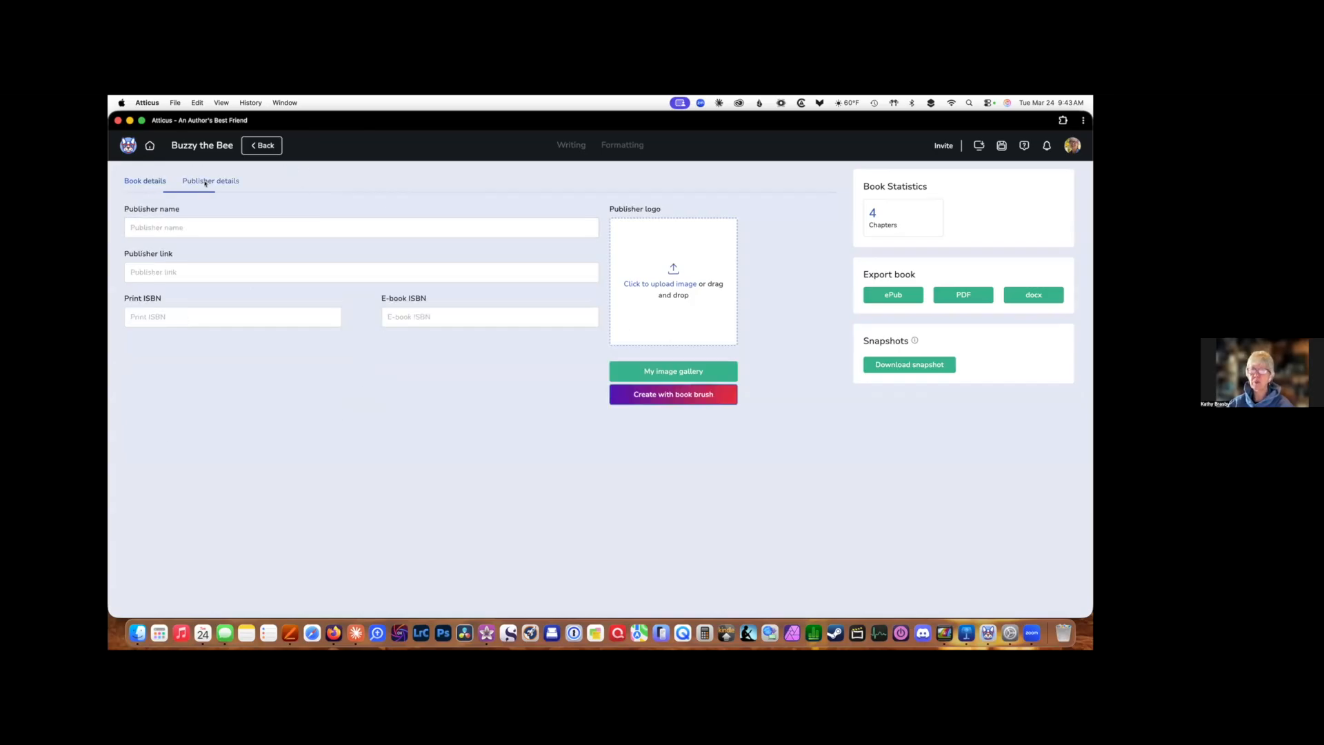
click(160, 315)
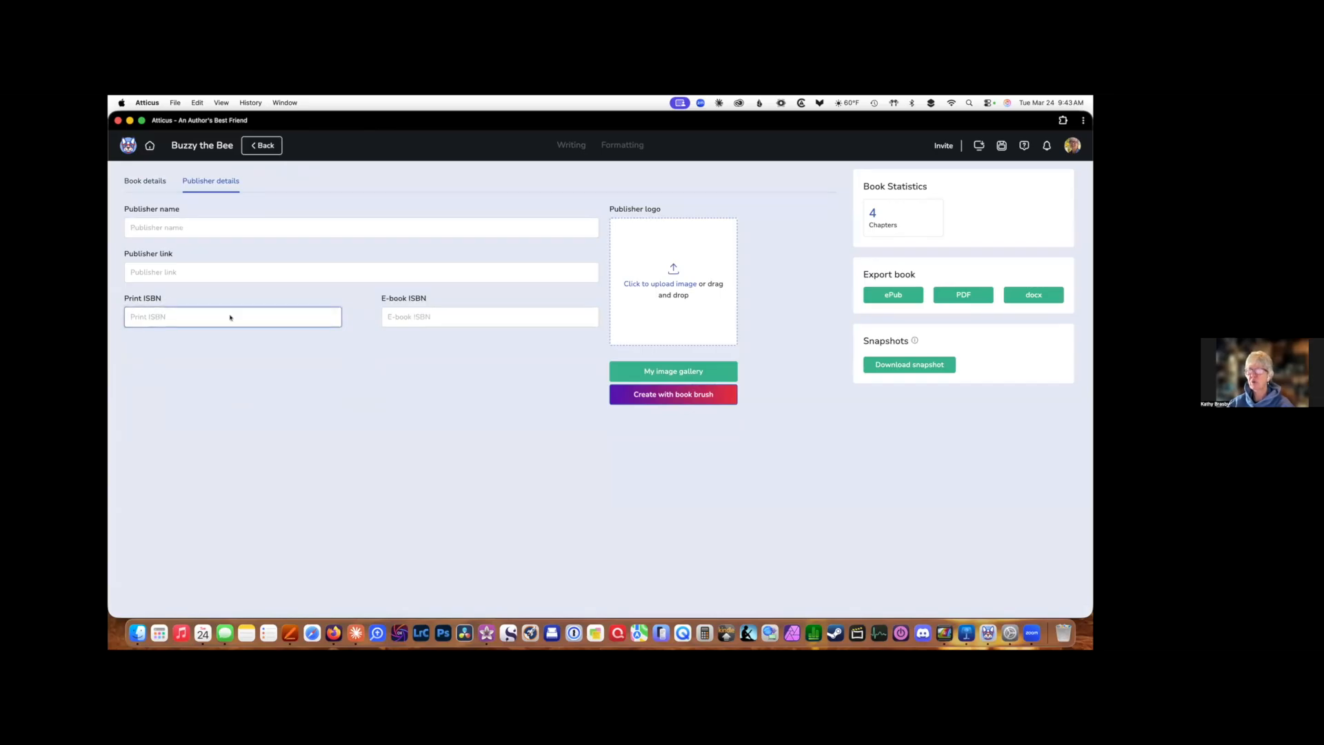
click(442, 316)
click(233, 317)
key(Tab)
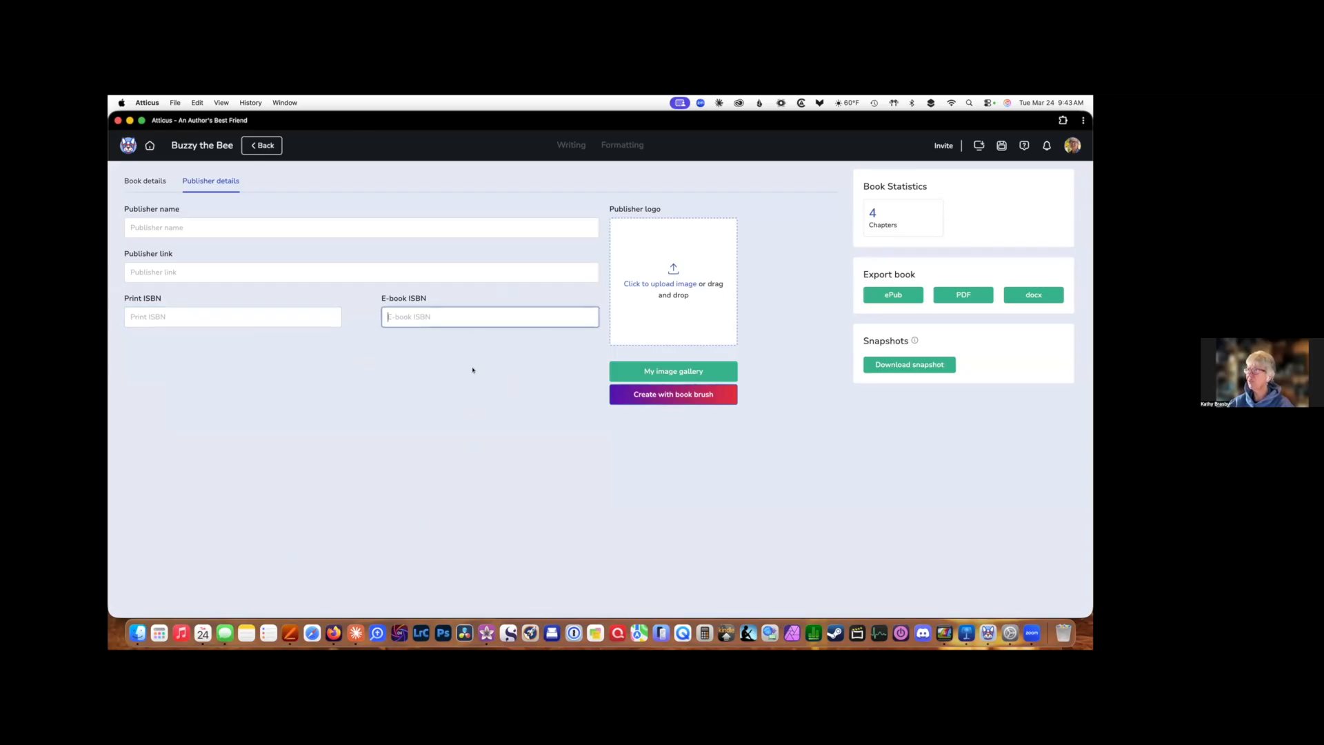
click(207, 321)
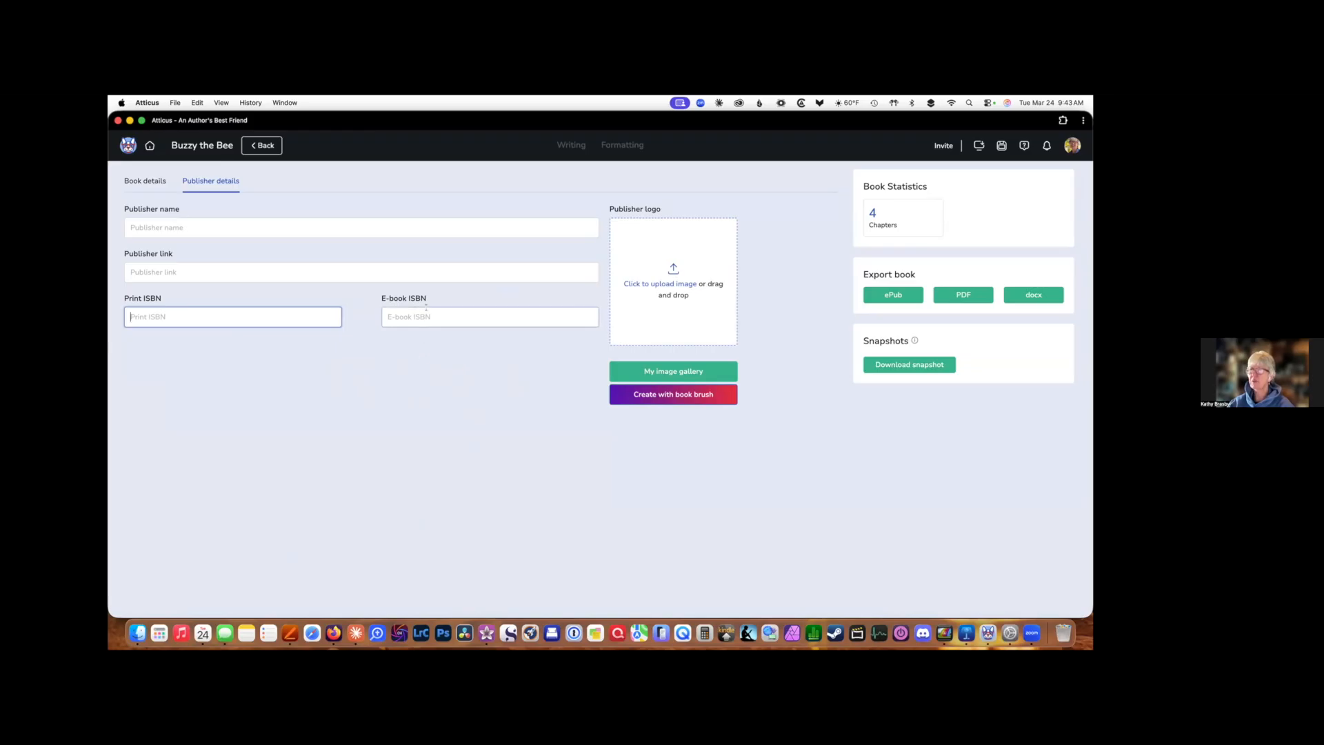
click(428, 314)
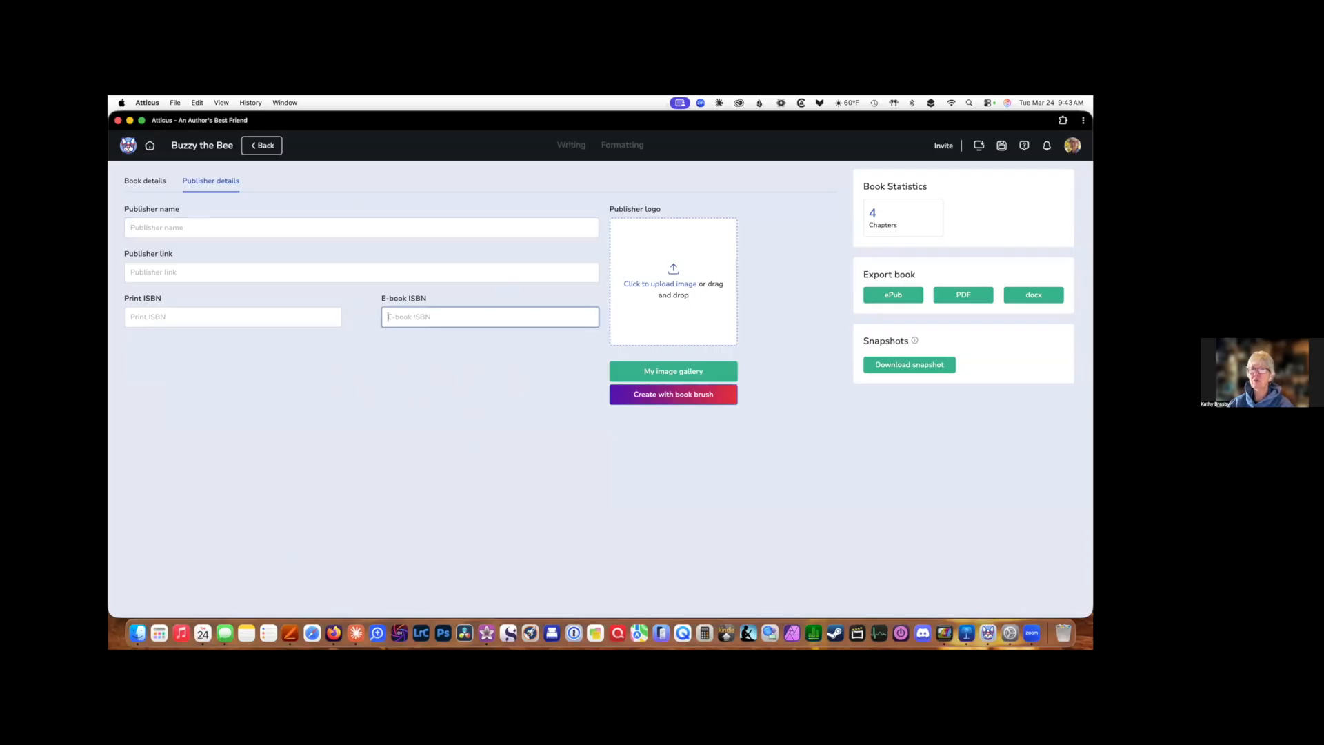
Leave the book details for the home page and reopen the Buzzy the Bee book for writing.
click(131, 147)
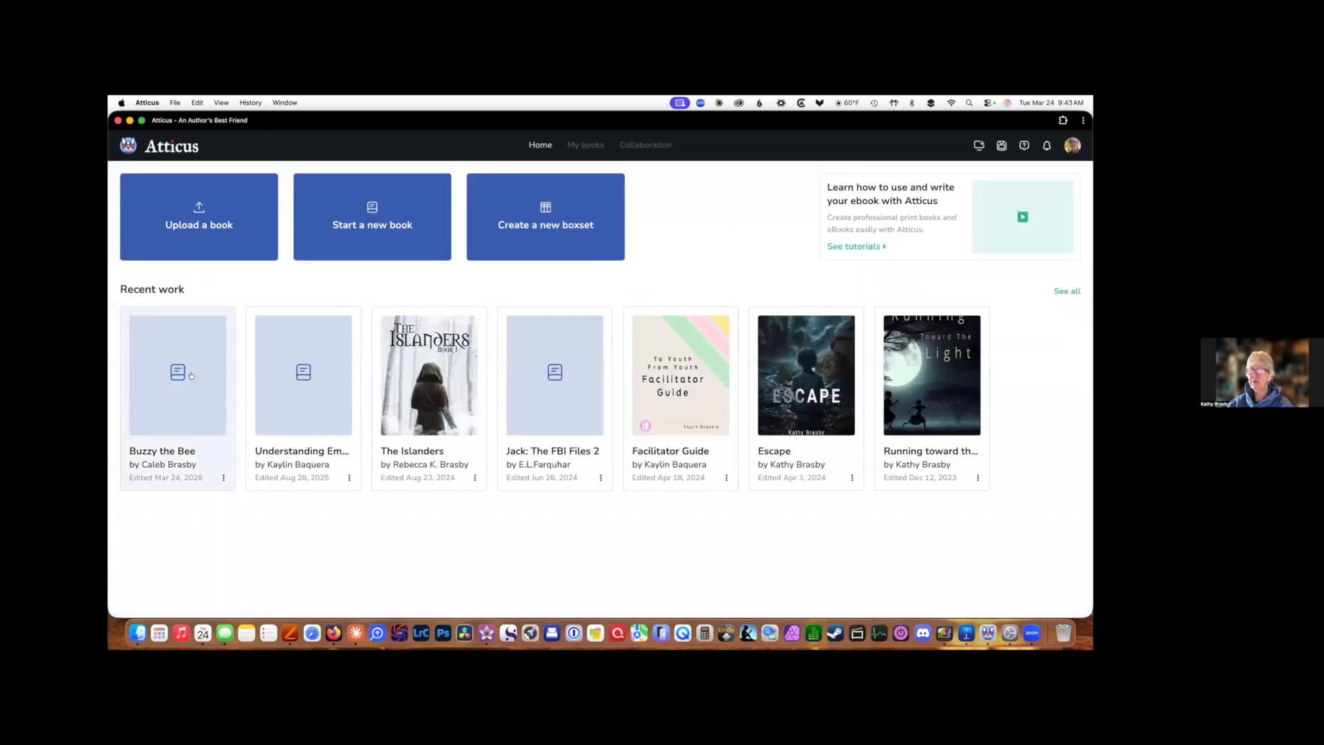
click(191, 375)
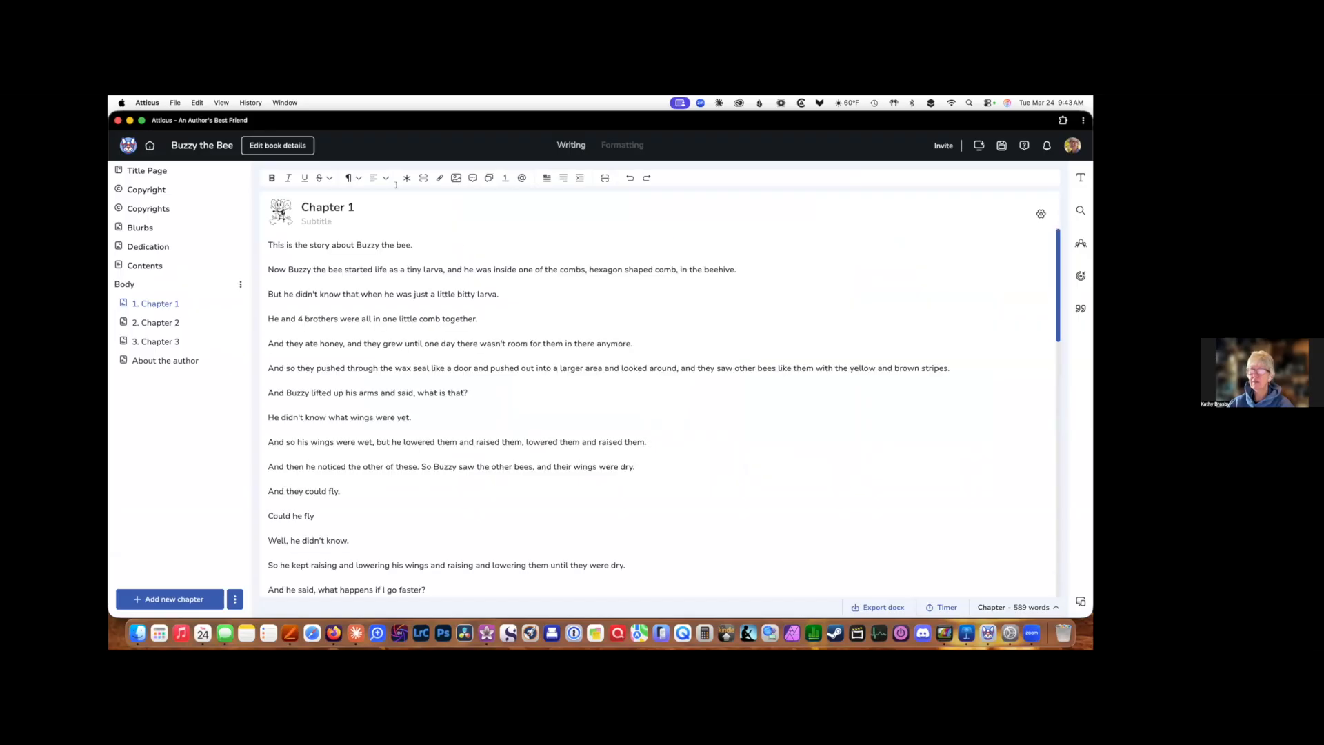
View the book details and the publisher details once more, and return to writing Buzzy the Bee through the home page.
click(290, 146)
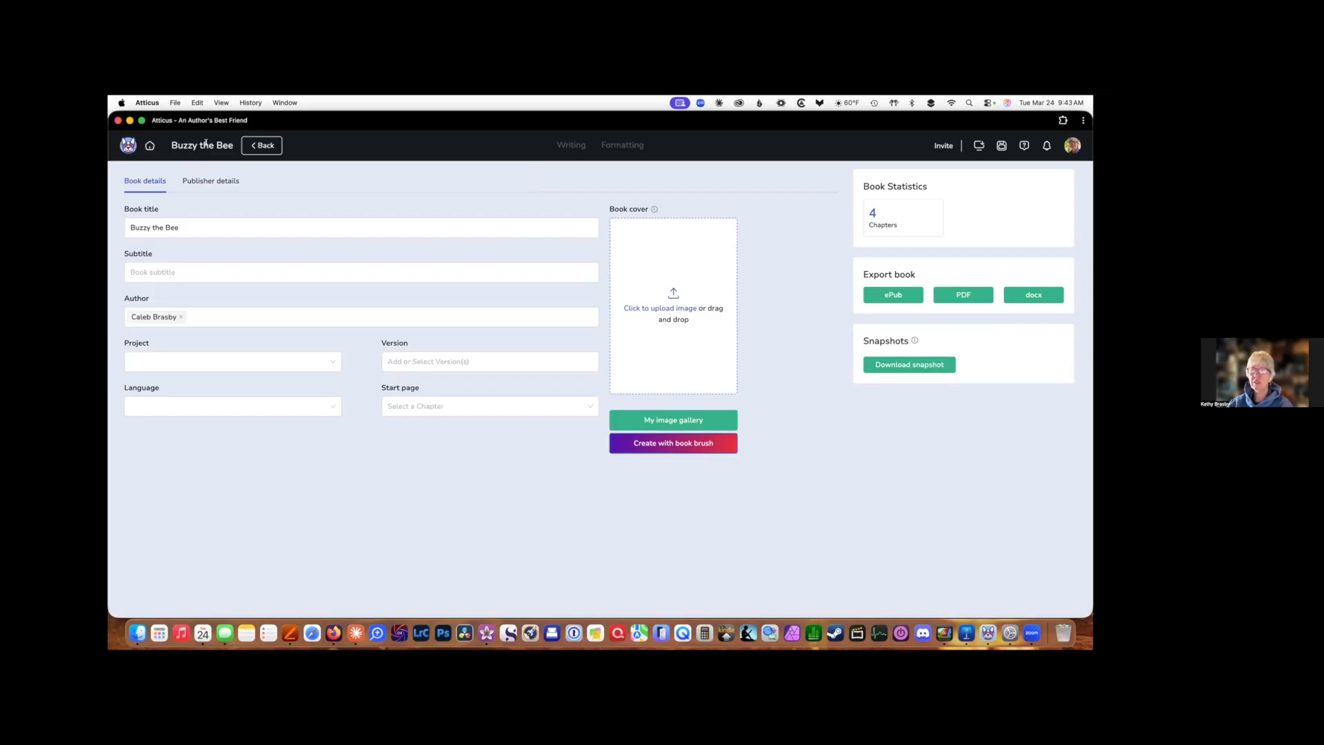
click(224, 182)
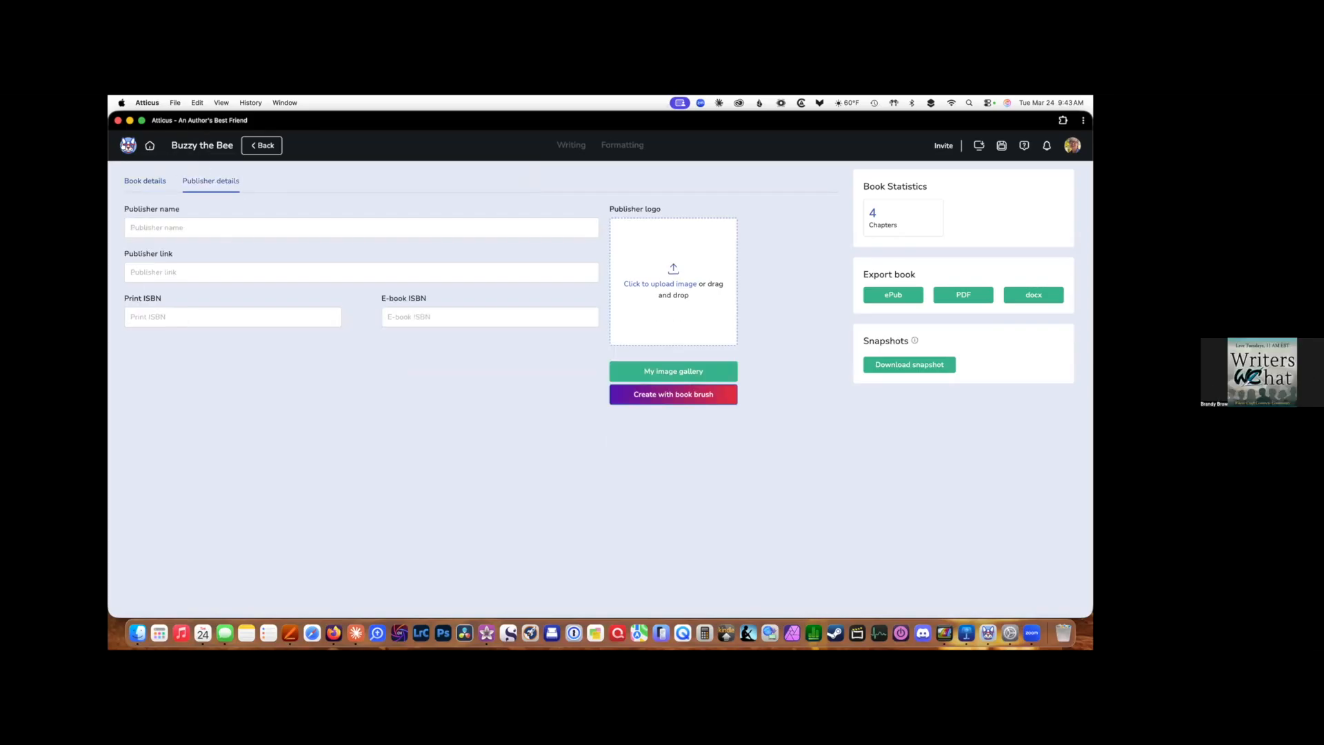
click(150, 146)
click(190, 372)
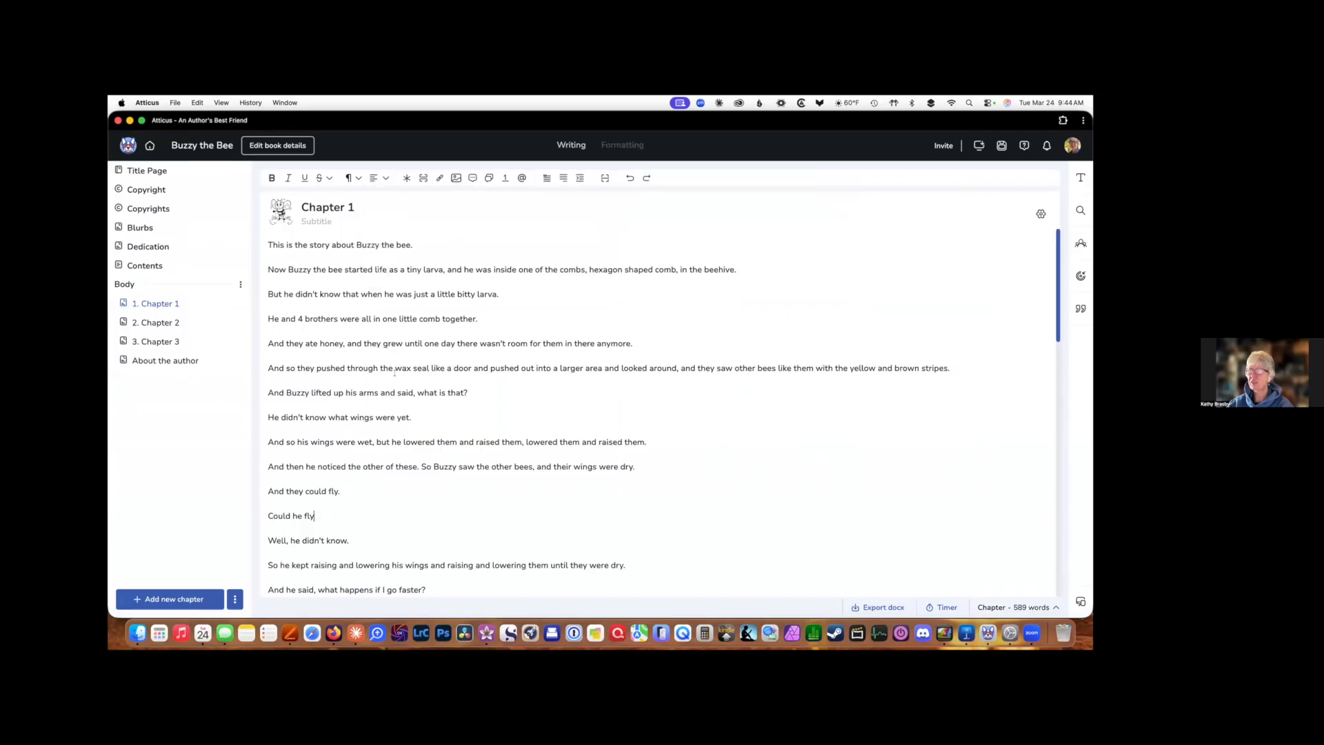
Add an image after the "Could he fly" line in Chapter 1, using the file buzy flower.png.
click(456, 178)
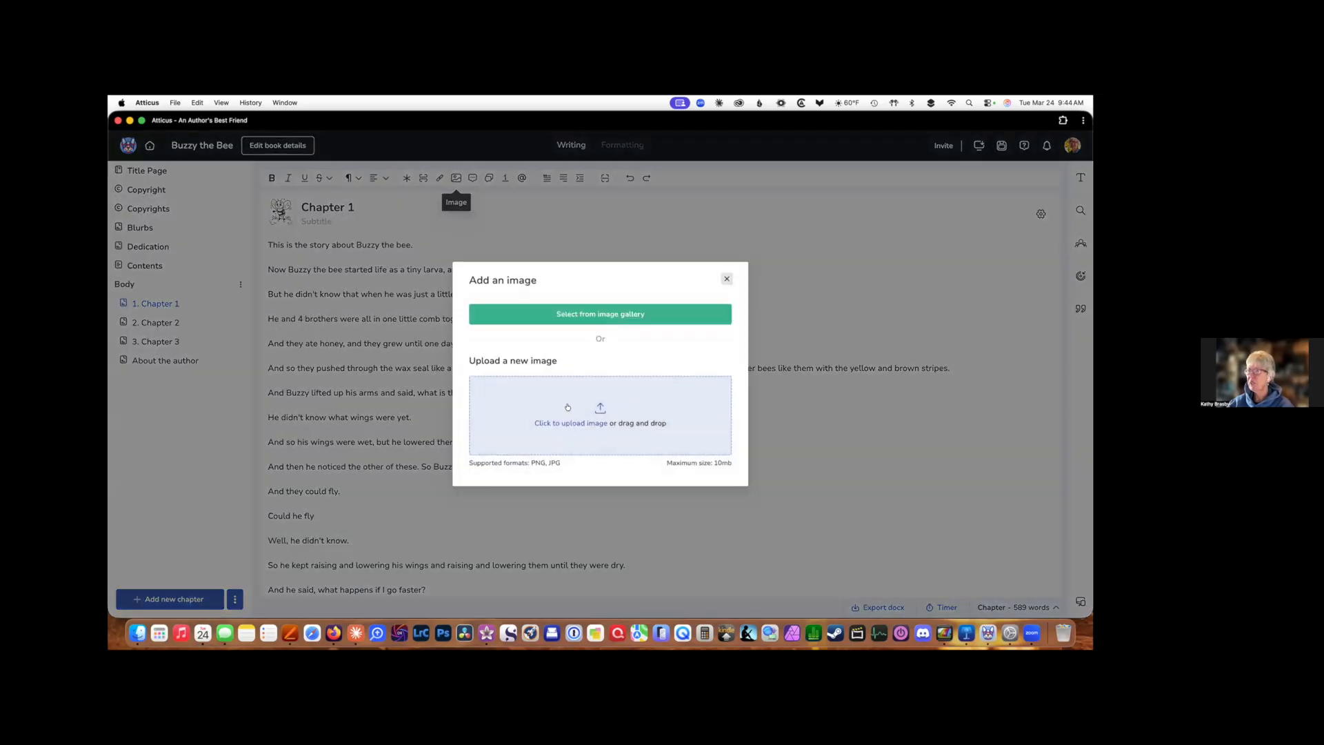
click(566, 422)
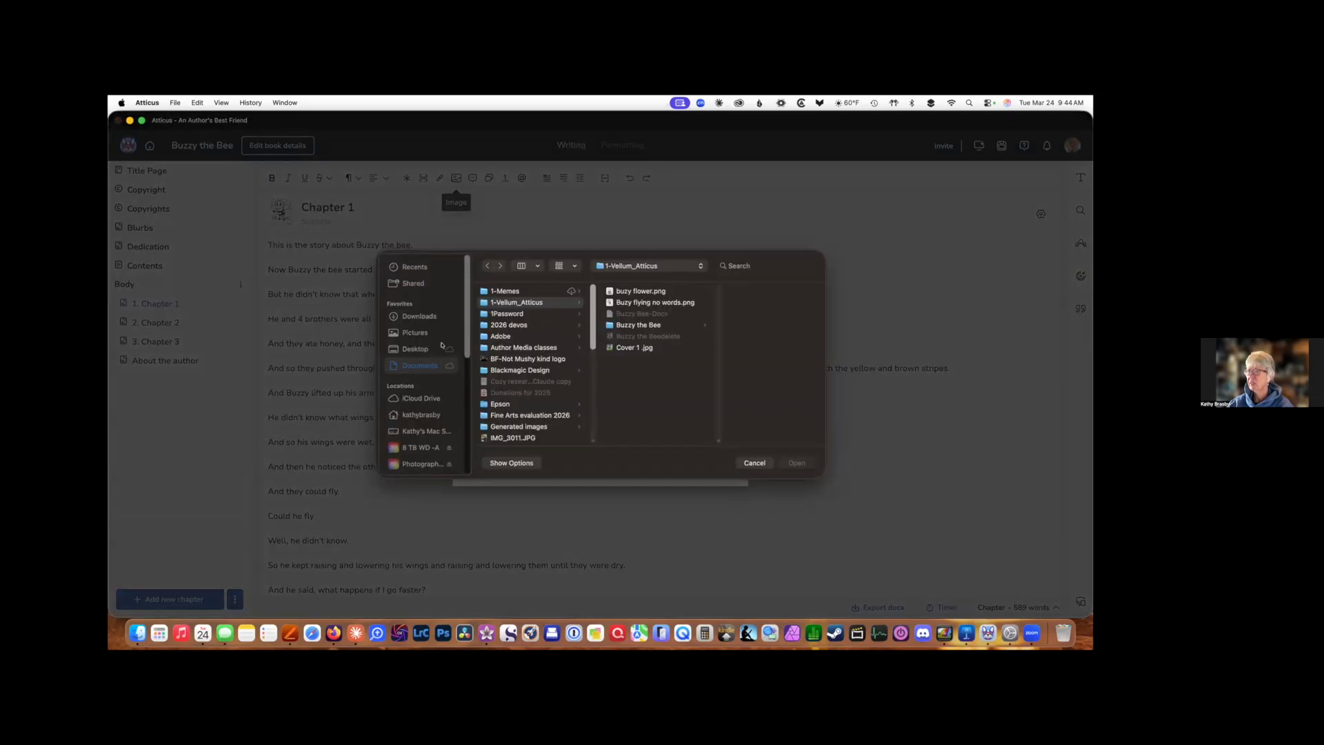
click(672, 302)
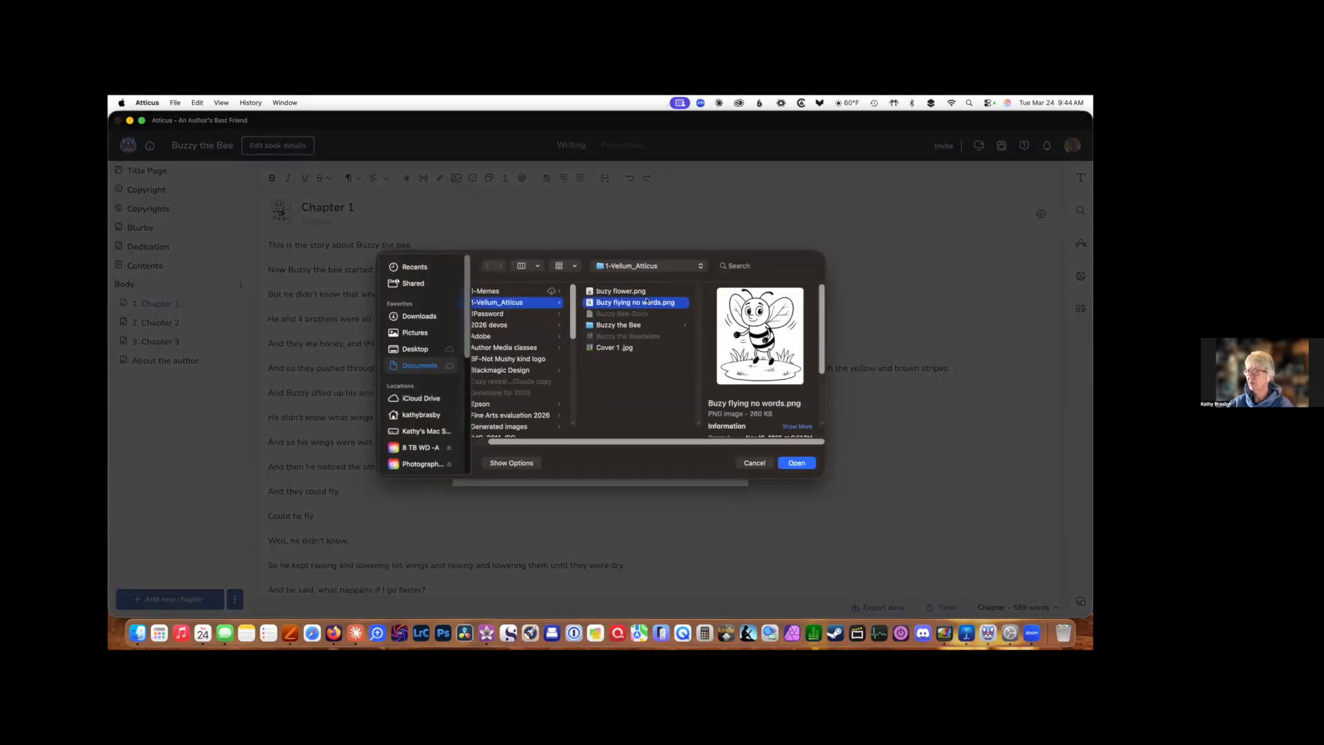
click(614, 290)
click(797, 463)
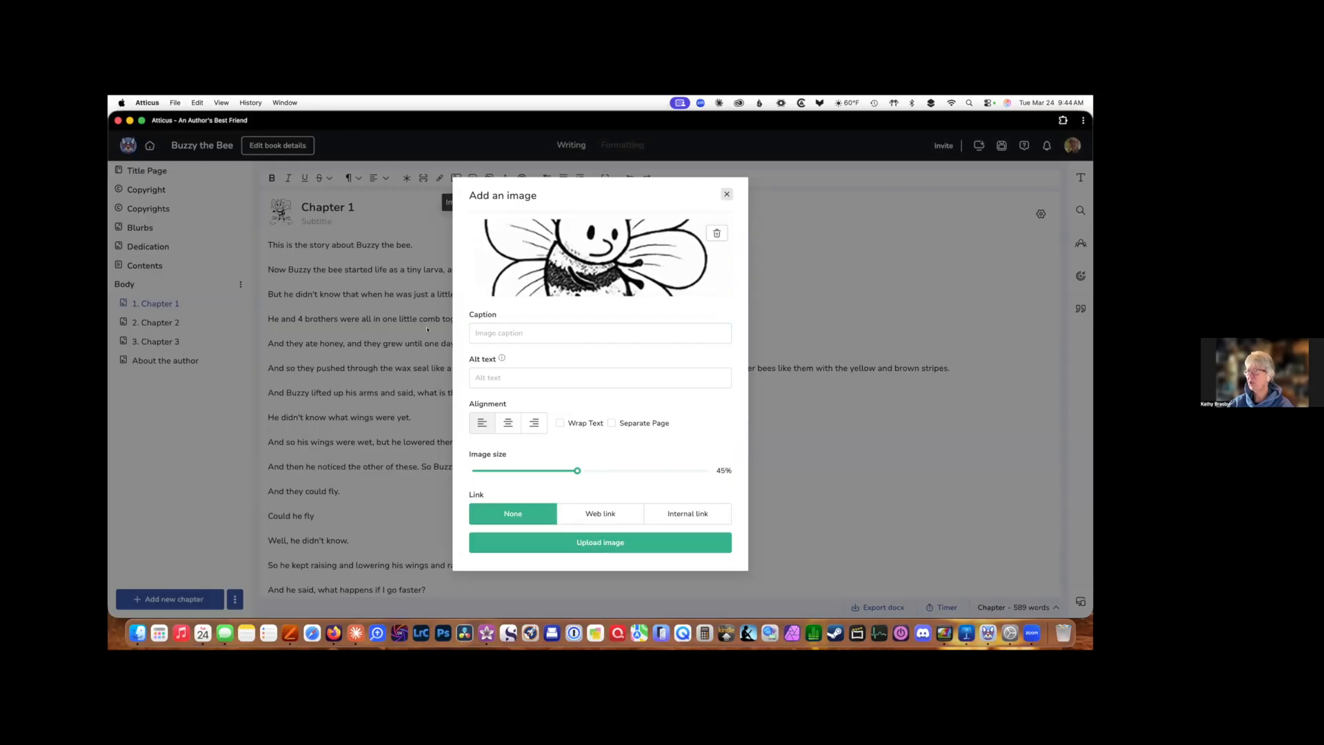
Center the flower image, set its size to 7%, and upload it into the chapter.
click(560, 423)
click(508, 423)
mouse_move(574, 468)
drag(575, 469, 481, 468)
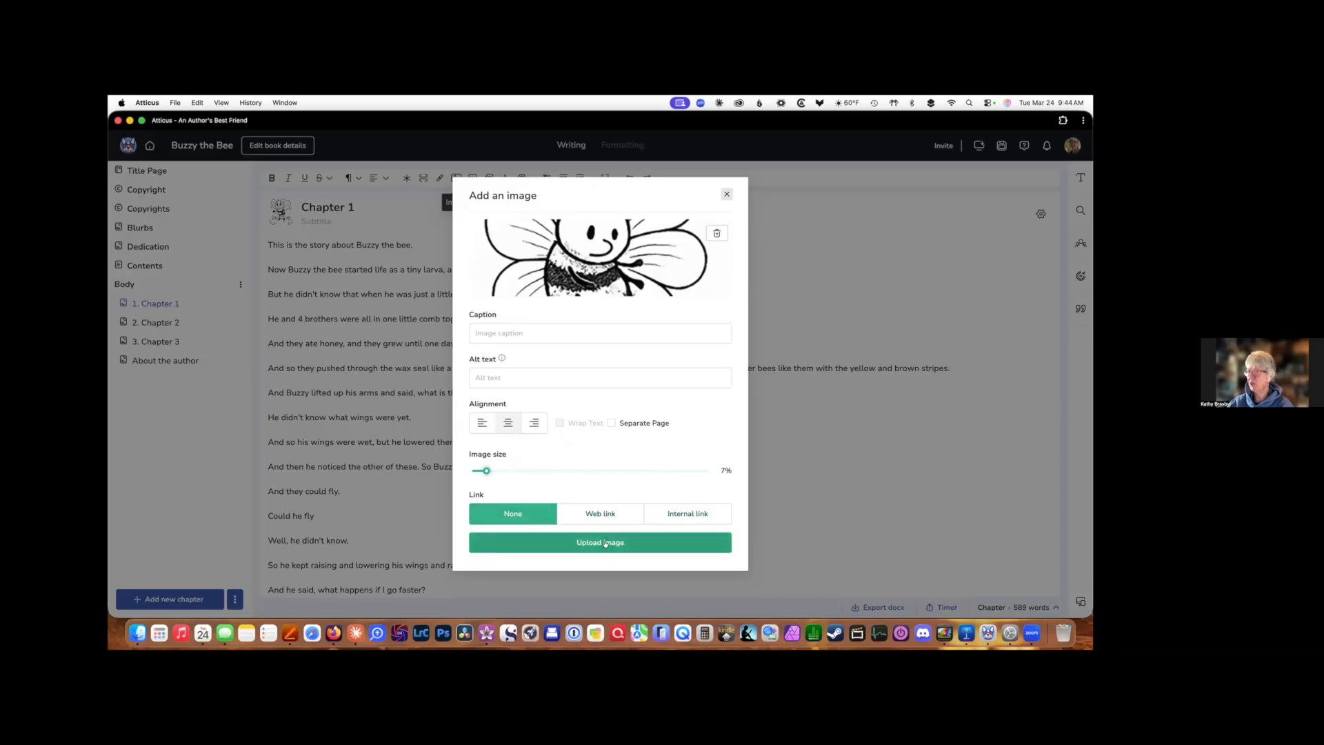
click(567, 545)
Examine the placement of the flower image and the text that follows it through the end of Chapter 1.
scroll(764, 430, down, 2)
scroll(764, 431, down, 8)
scroll(764, 439, up, 6)
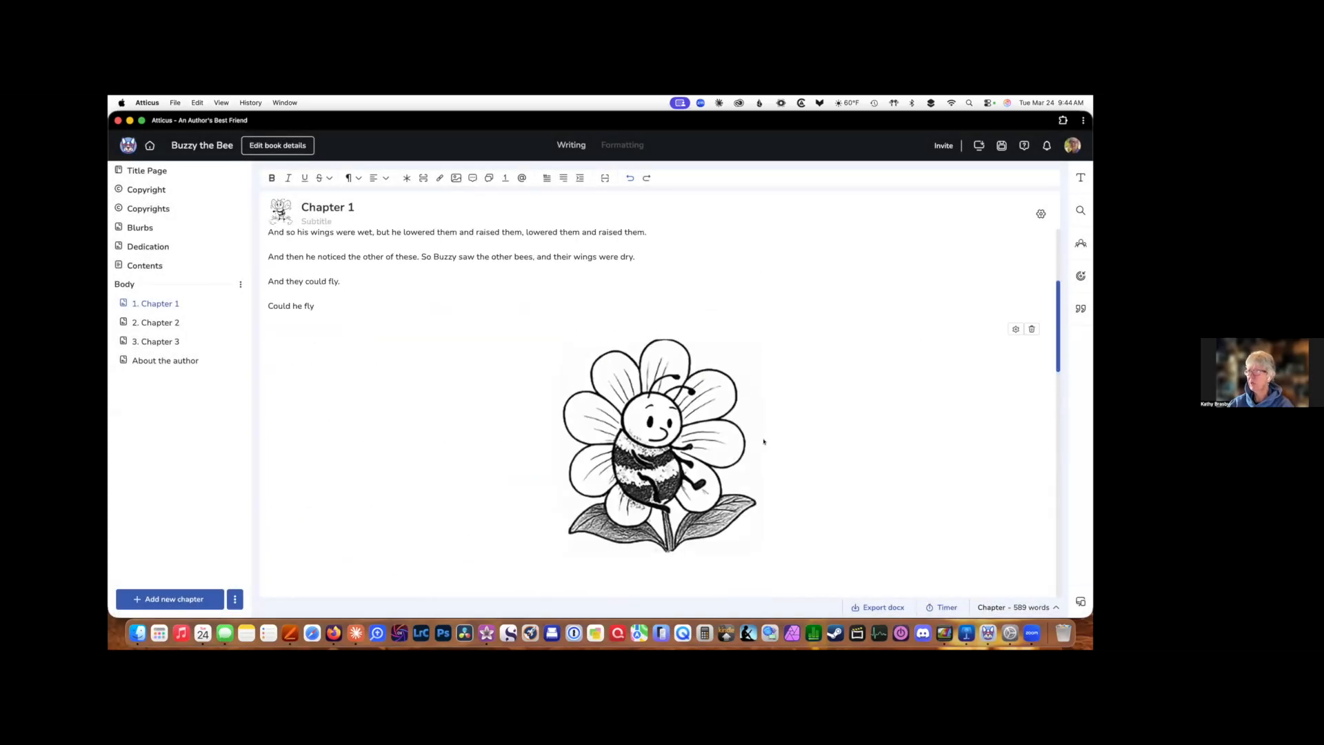
scroll(764, 442, down, 10)
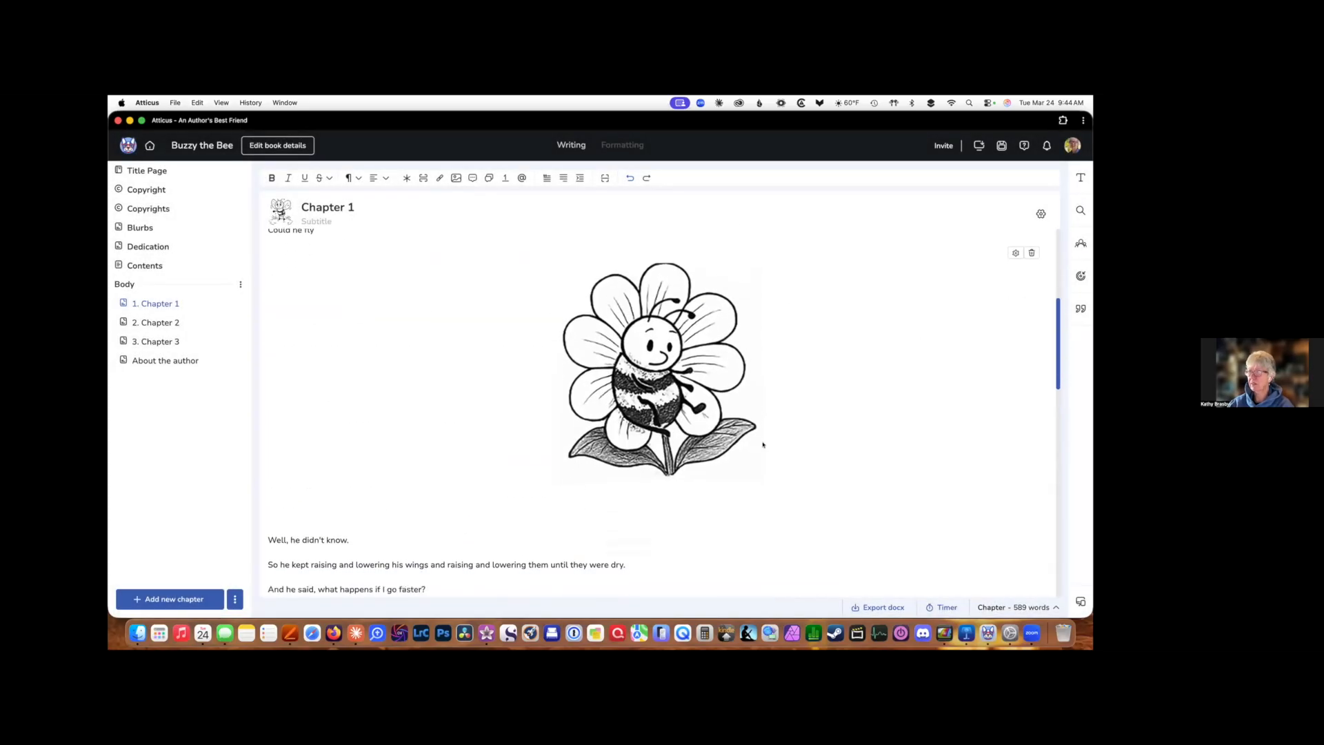
scroll(761, 440, down, 10)
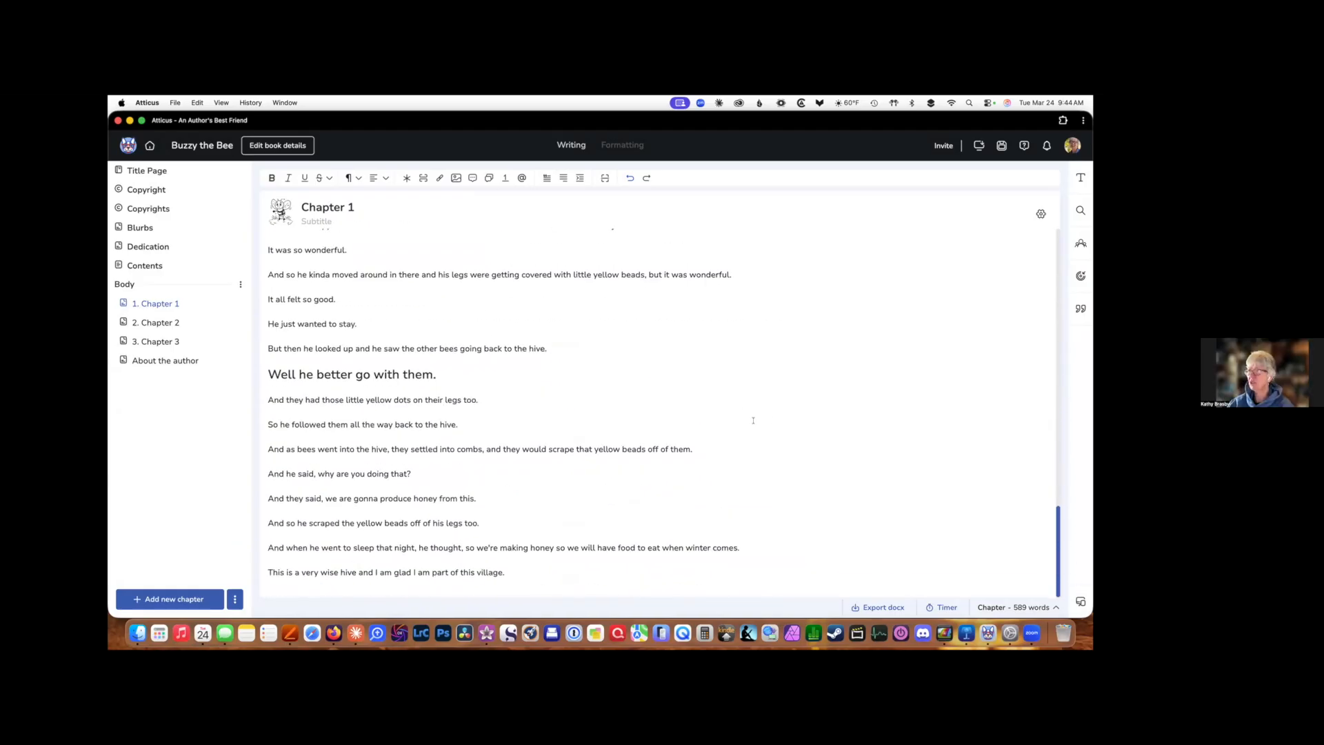
scroll(753, 420, up, 15)
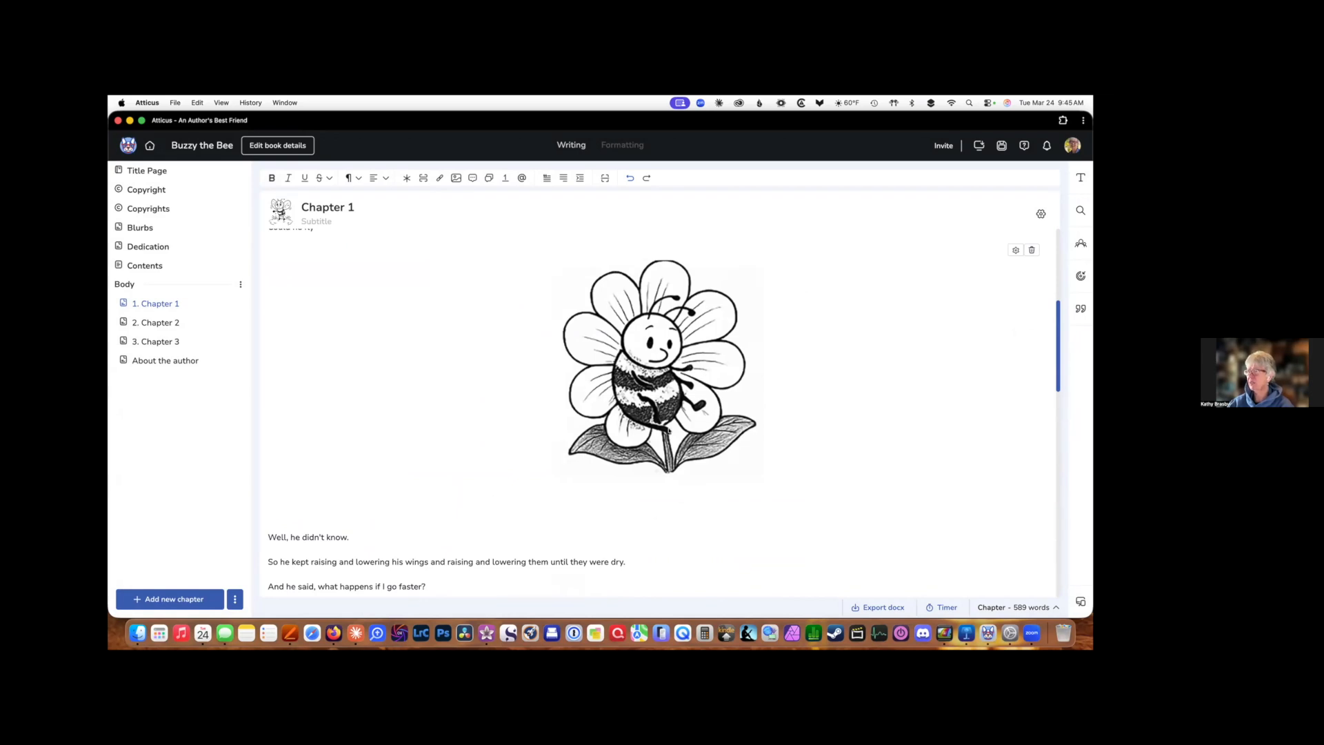
scroll(499, 398, down, 10)
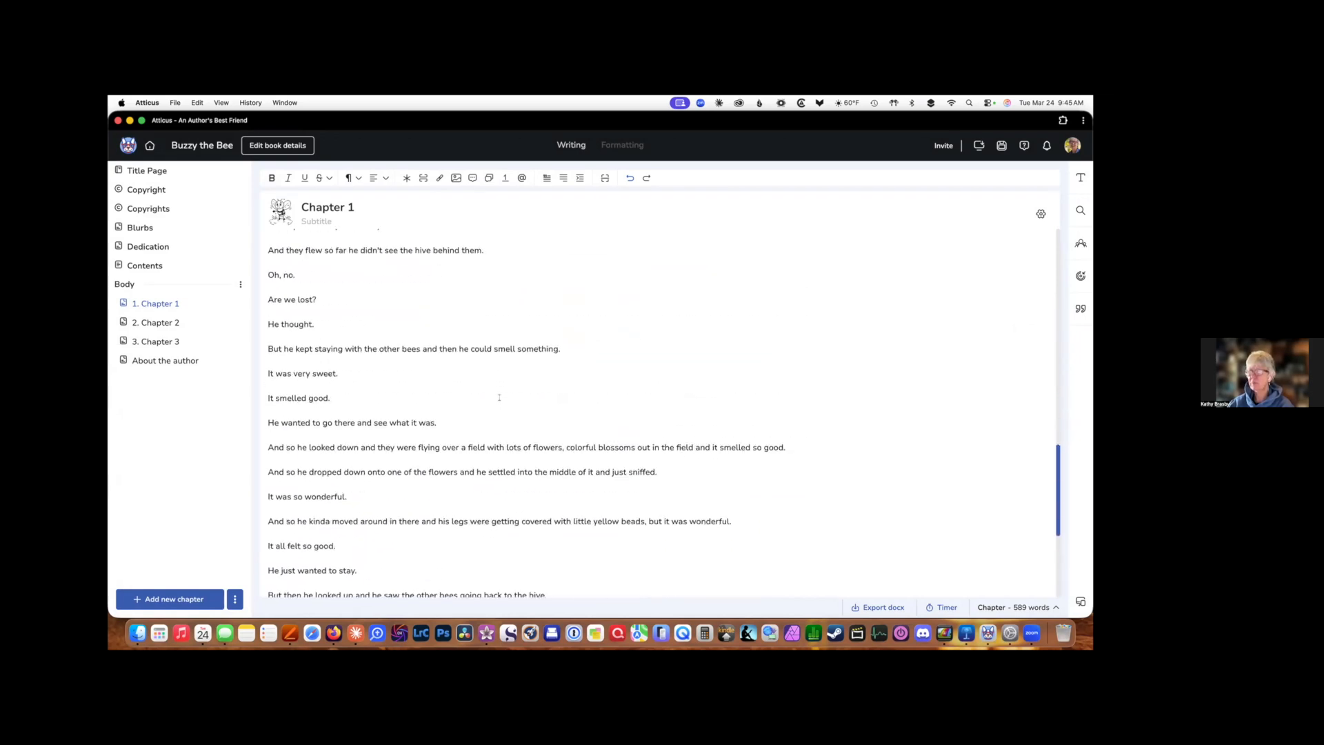
scroll(499, 399, down, 2)
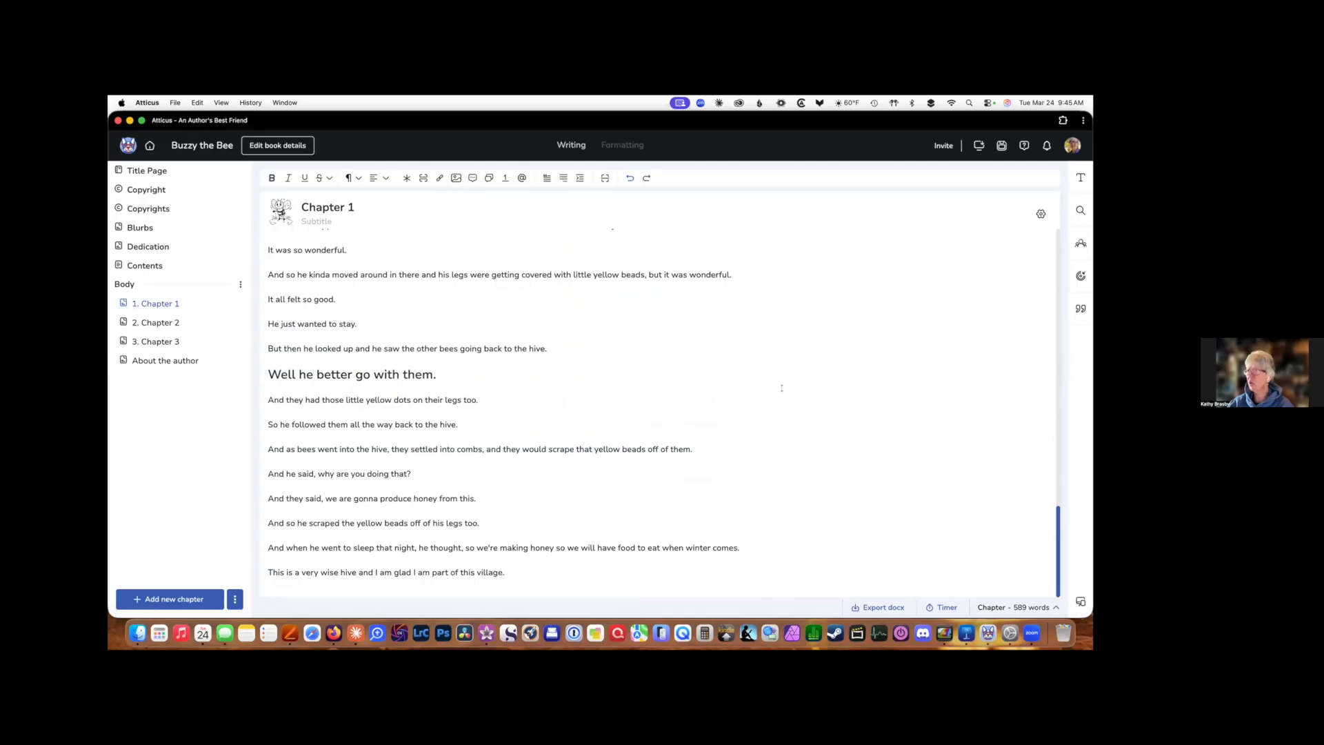
Show the book previewer beside the text and check the flower image's placement in Chapter 1.
click(1057, 606)
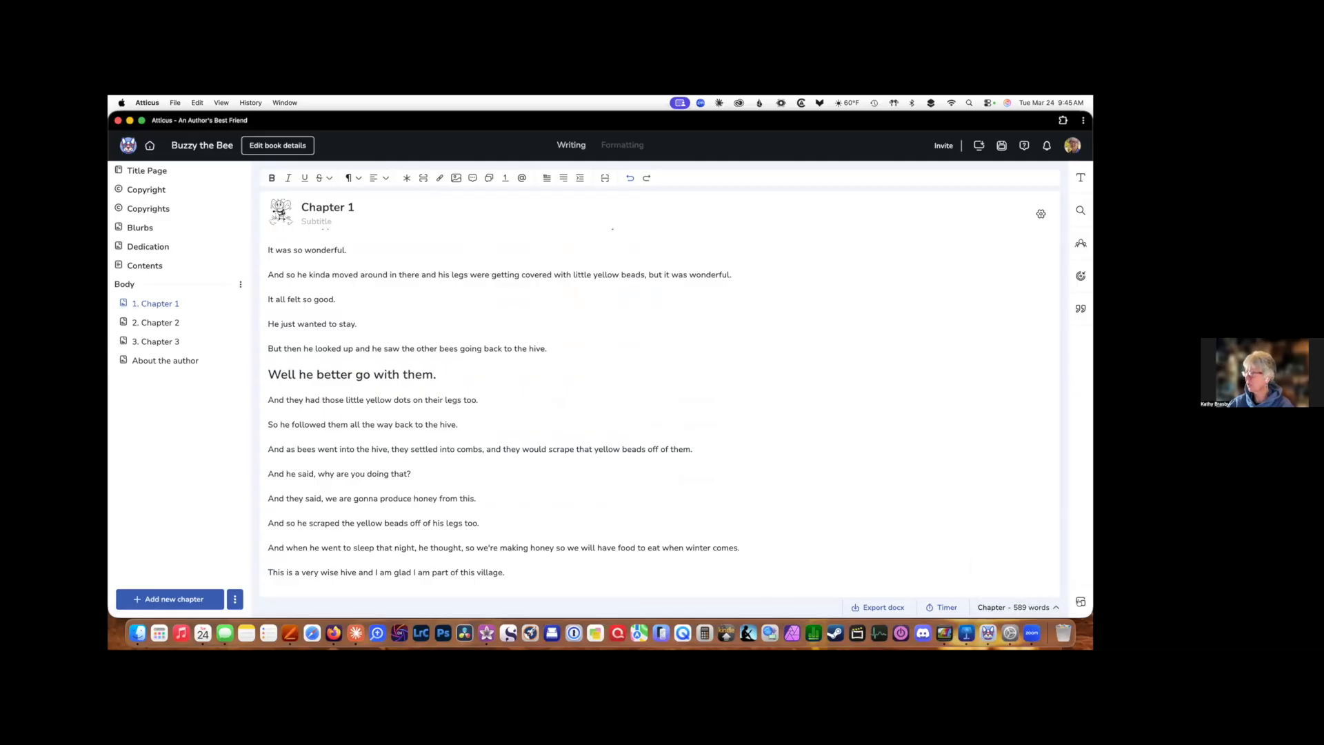
click(1080, 601)
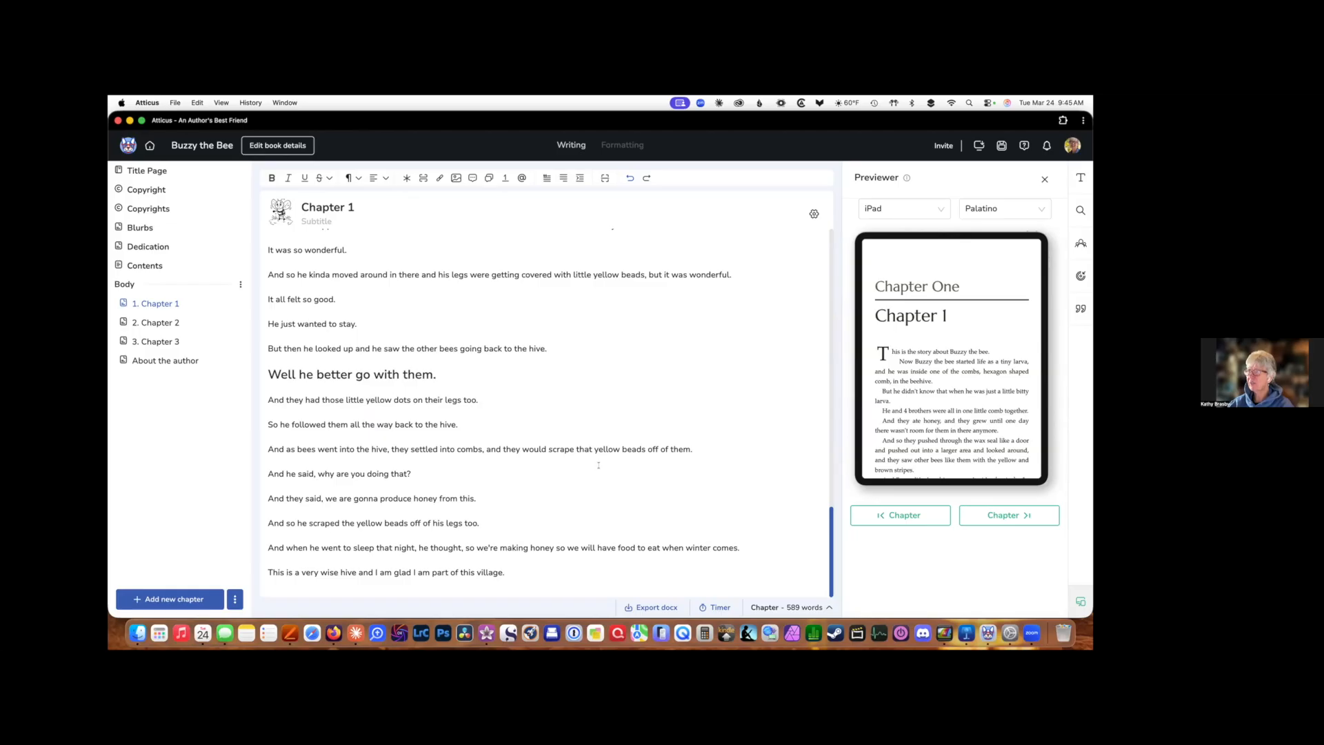
scroll(597, 466, up, 15)
scroll(689, 441, down, 2)
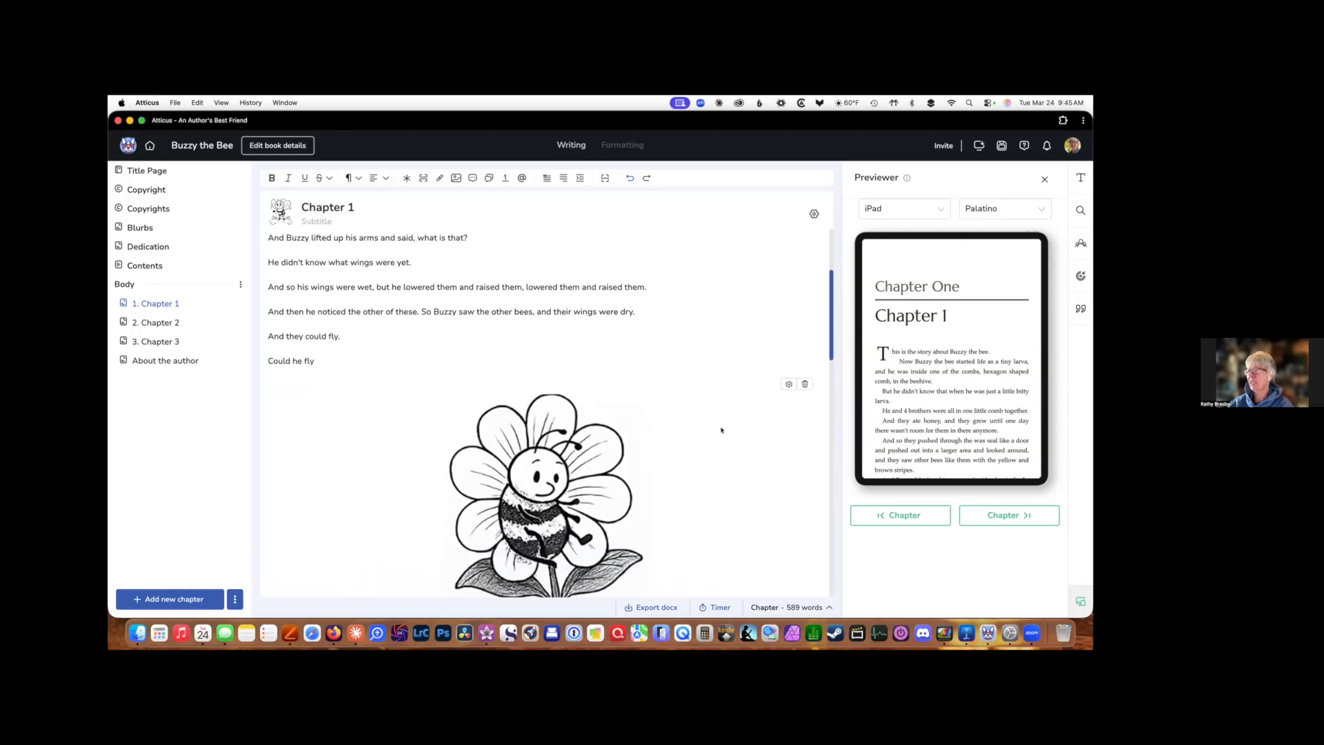
scroll(696, 402, down, 3)
scroll(693, 405, up, 8)
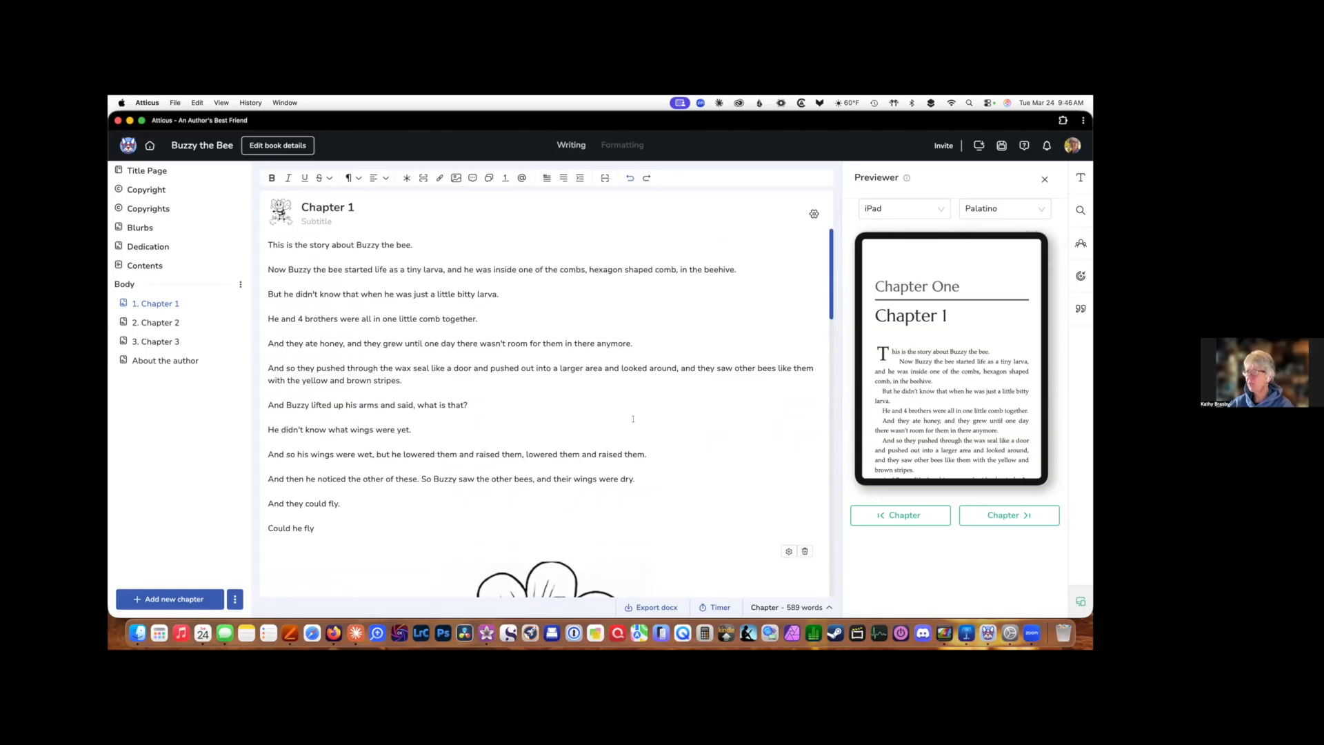
scroll(632, 437, down, 9)
scroll(633, 436, up, 3)
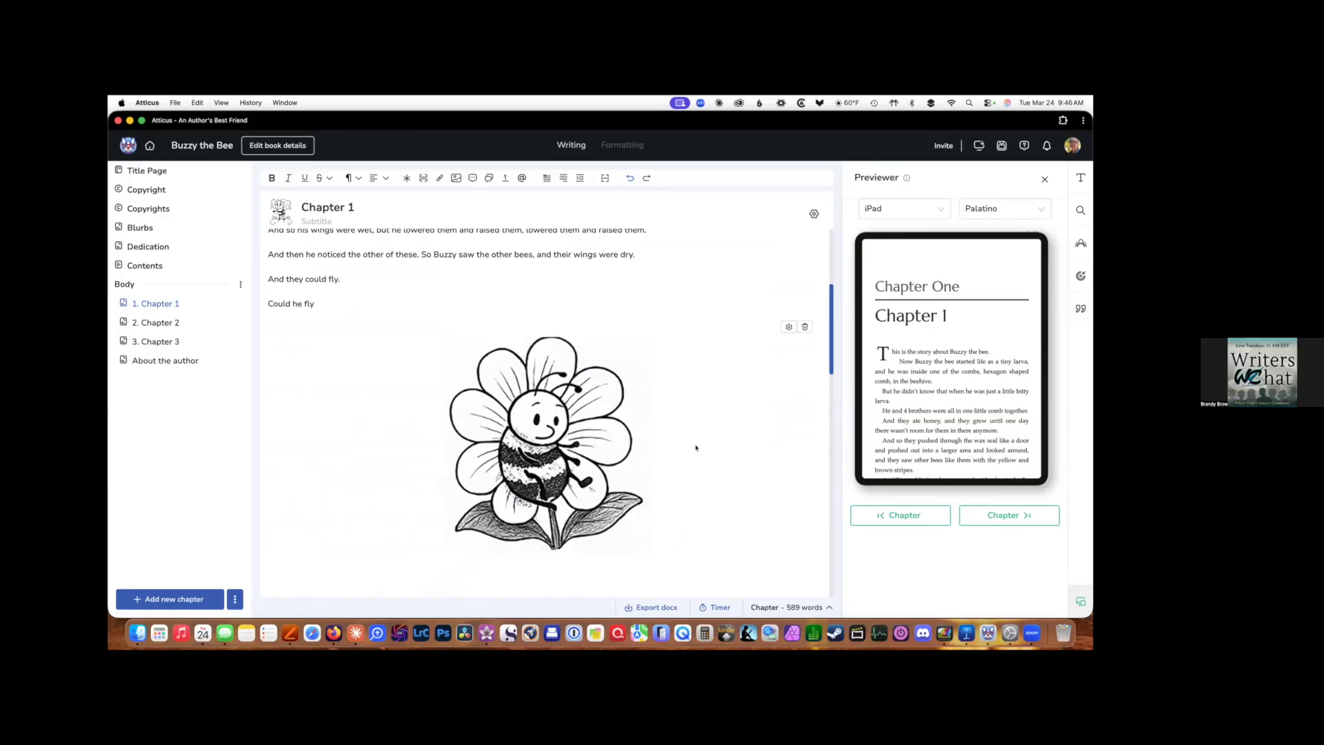
scroll(695, 445, up, 5)
scroll(693, 447, down, 7)
scroll(689, 448, up, 3)
scroll(692, 451, down, 2)
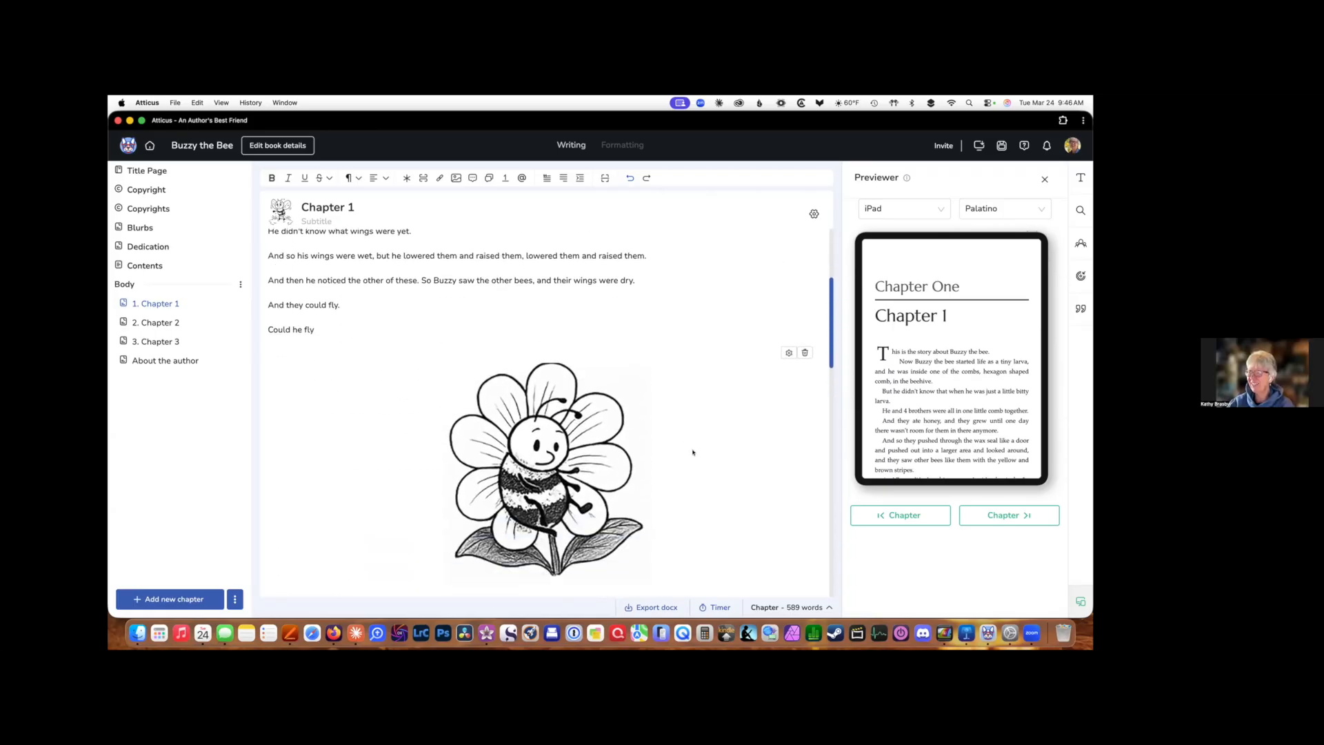
scroll(684, 444, down, 1)
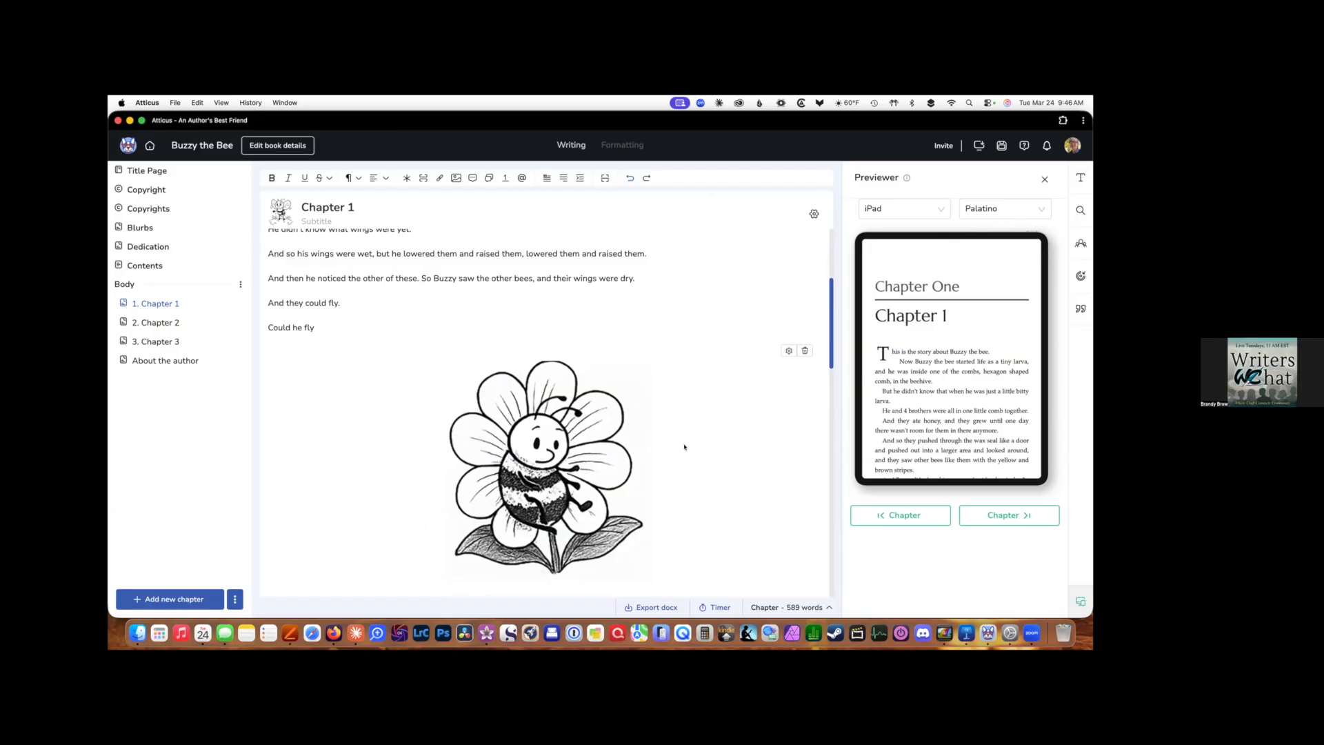
scroll(685, 449, down, 3)
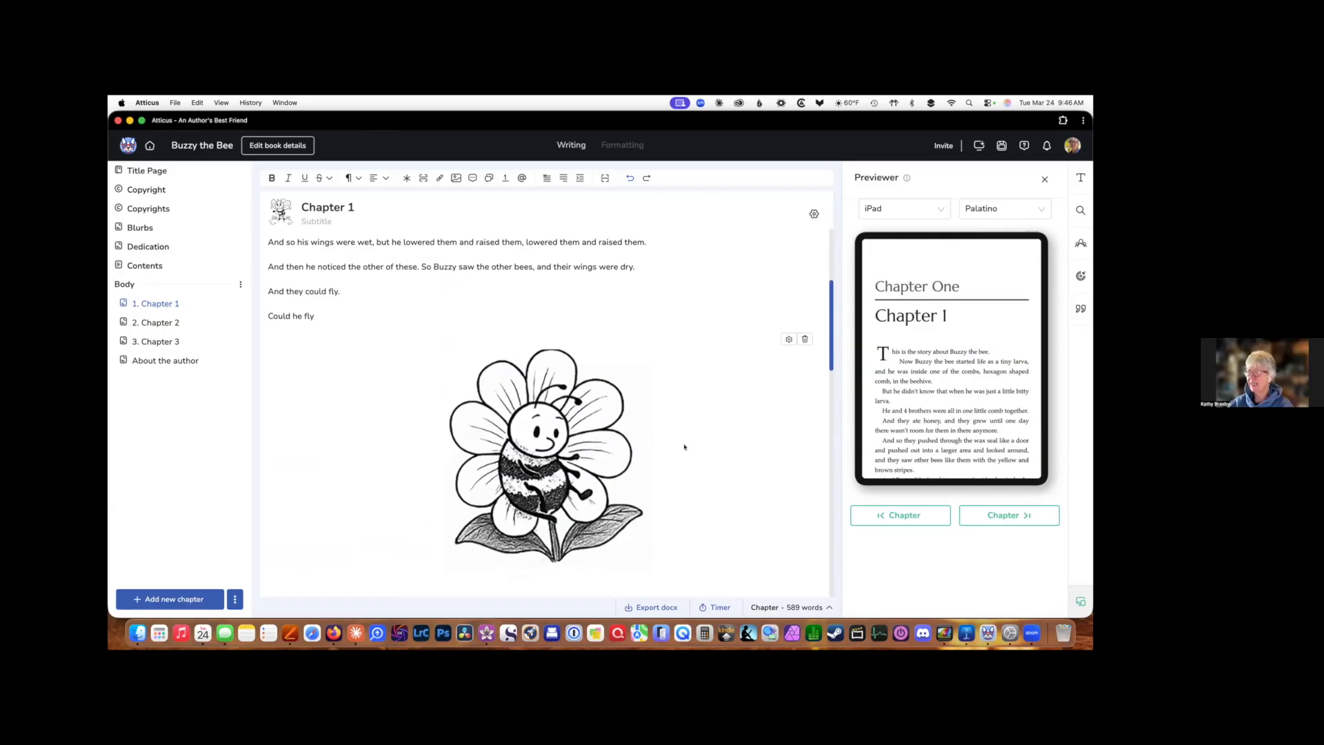
scroll(685, 449, up, 3)
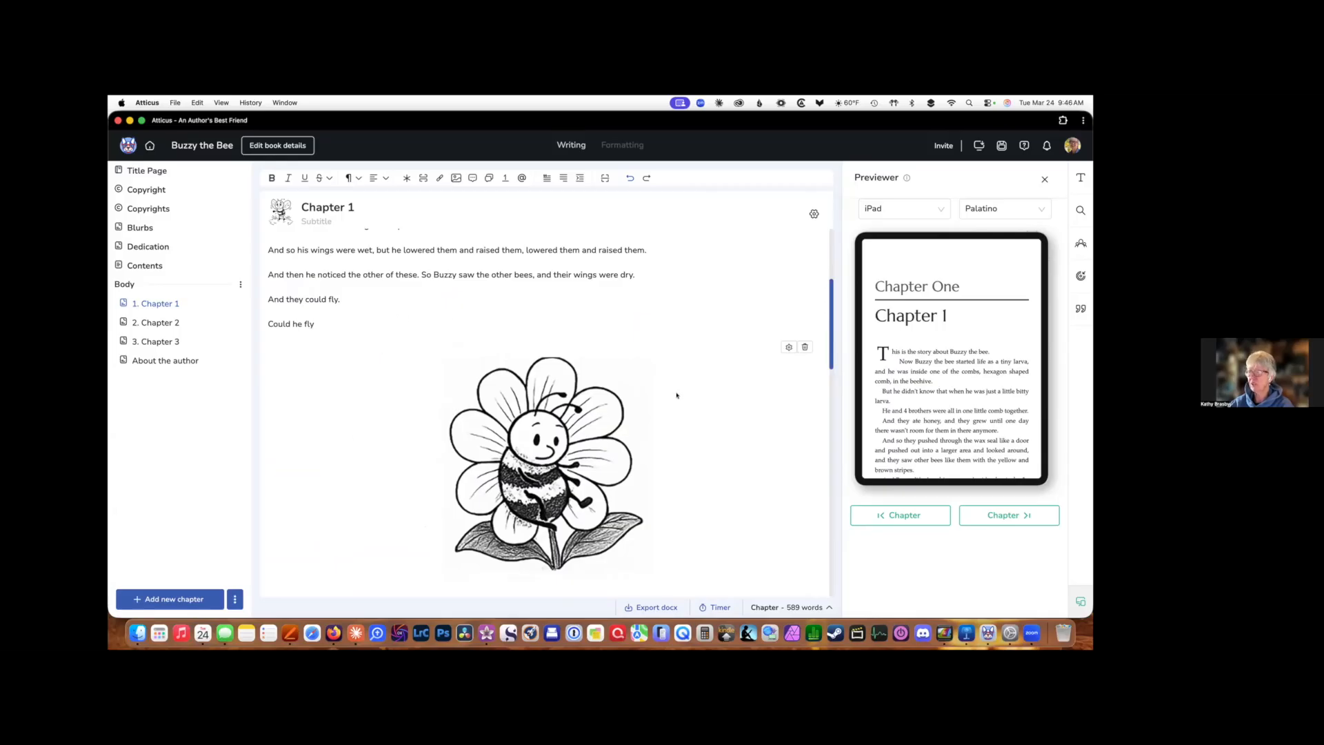
scroll(676, 393, up, 1)
scroll(676, 395, up, 1)
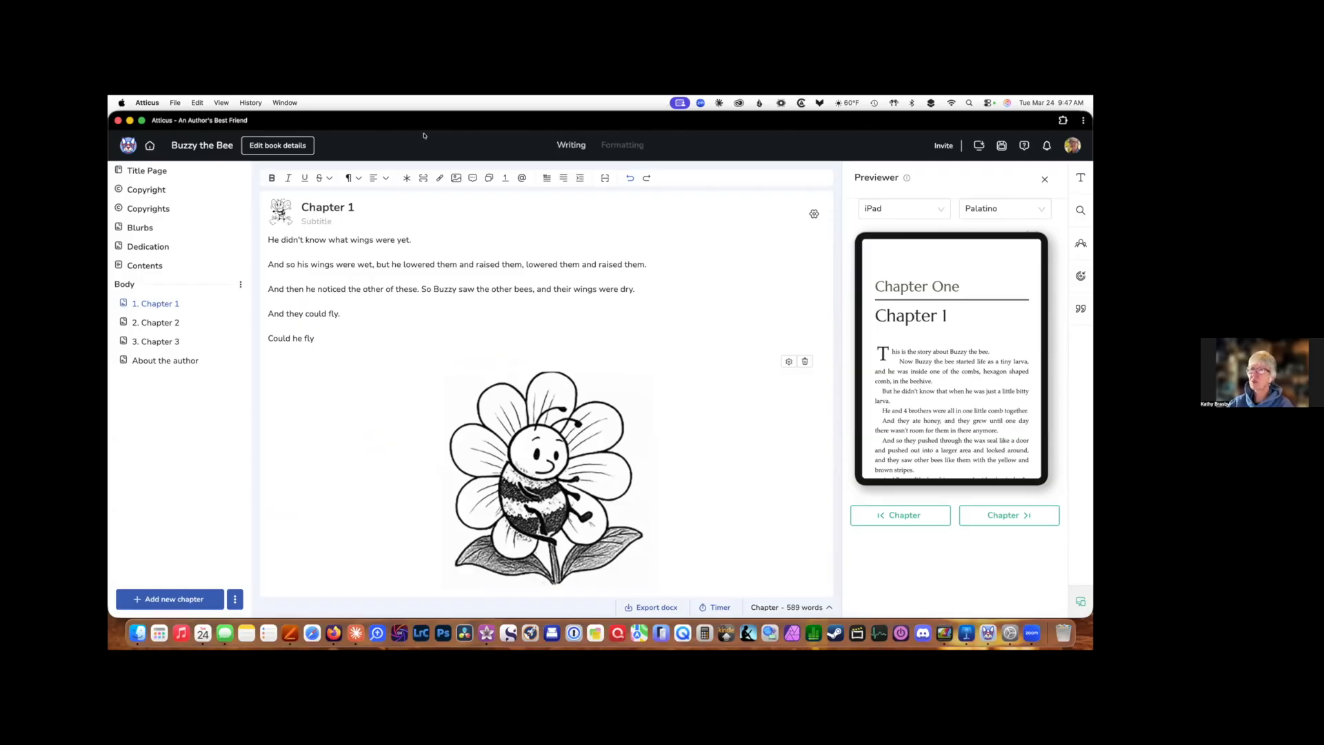
click(176, 103)
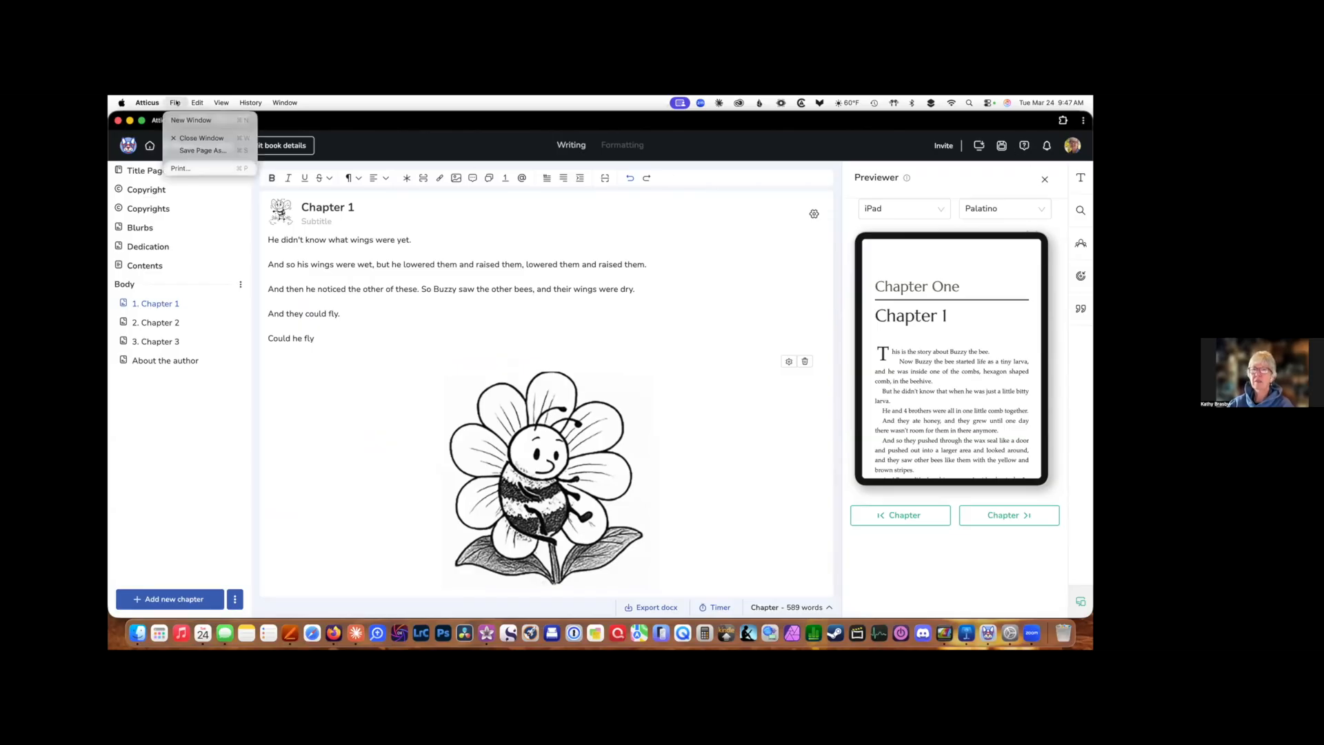
mouse_move(200, 104)
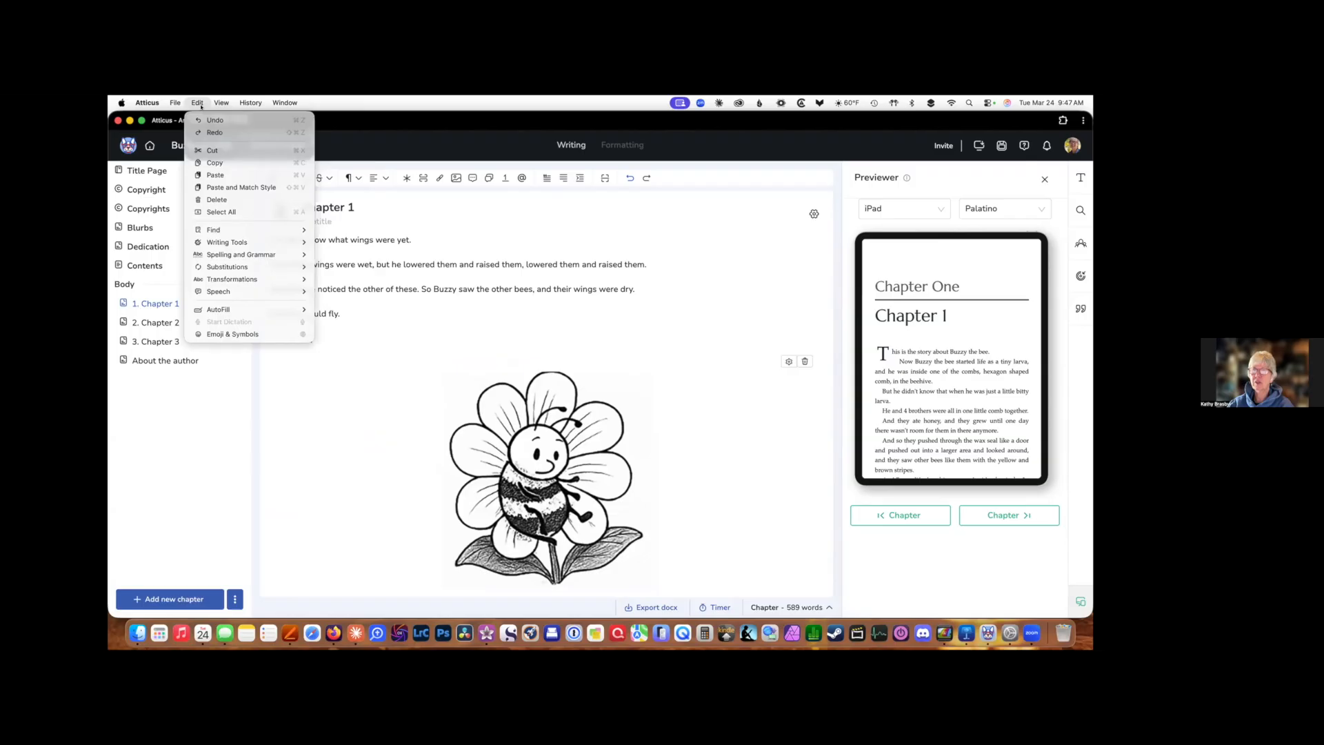
click(403, 421)
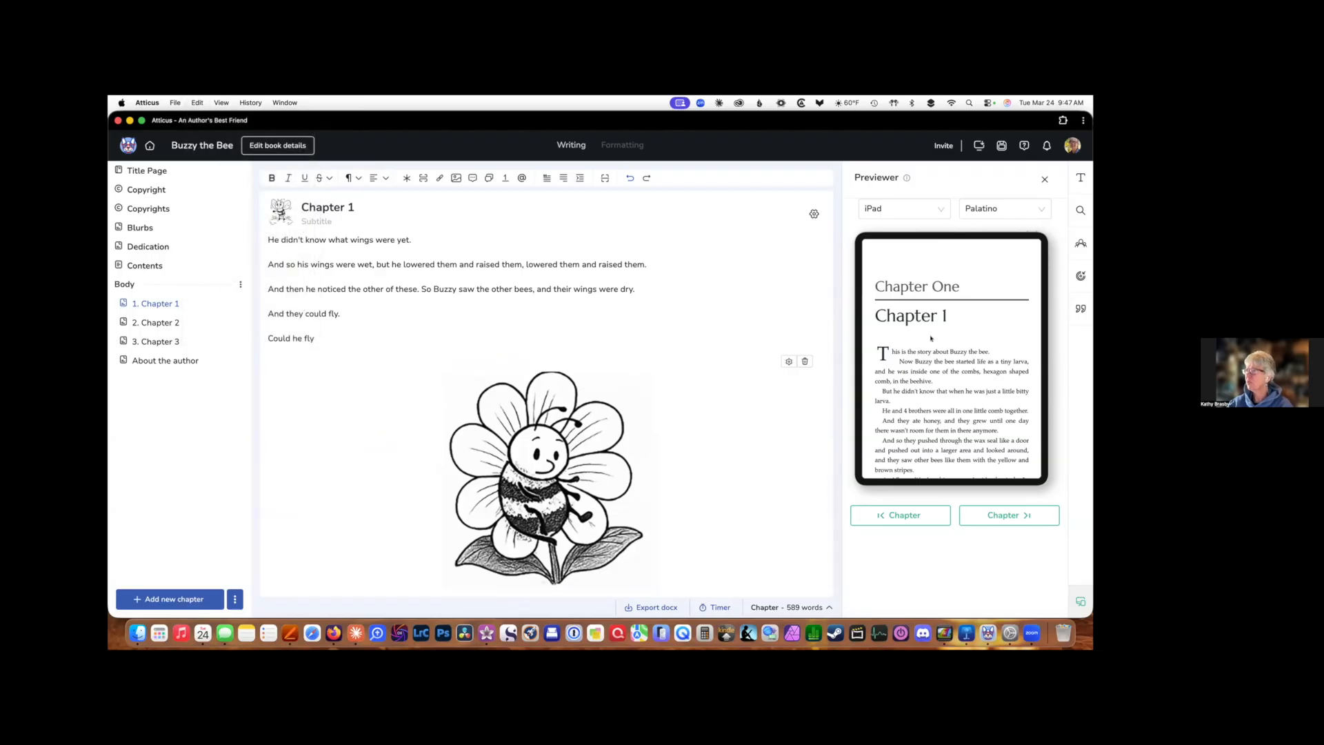
scroll(600, 322, down, 1)
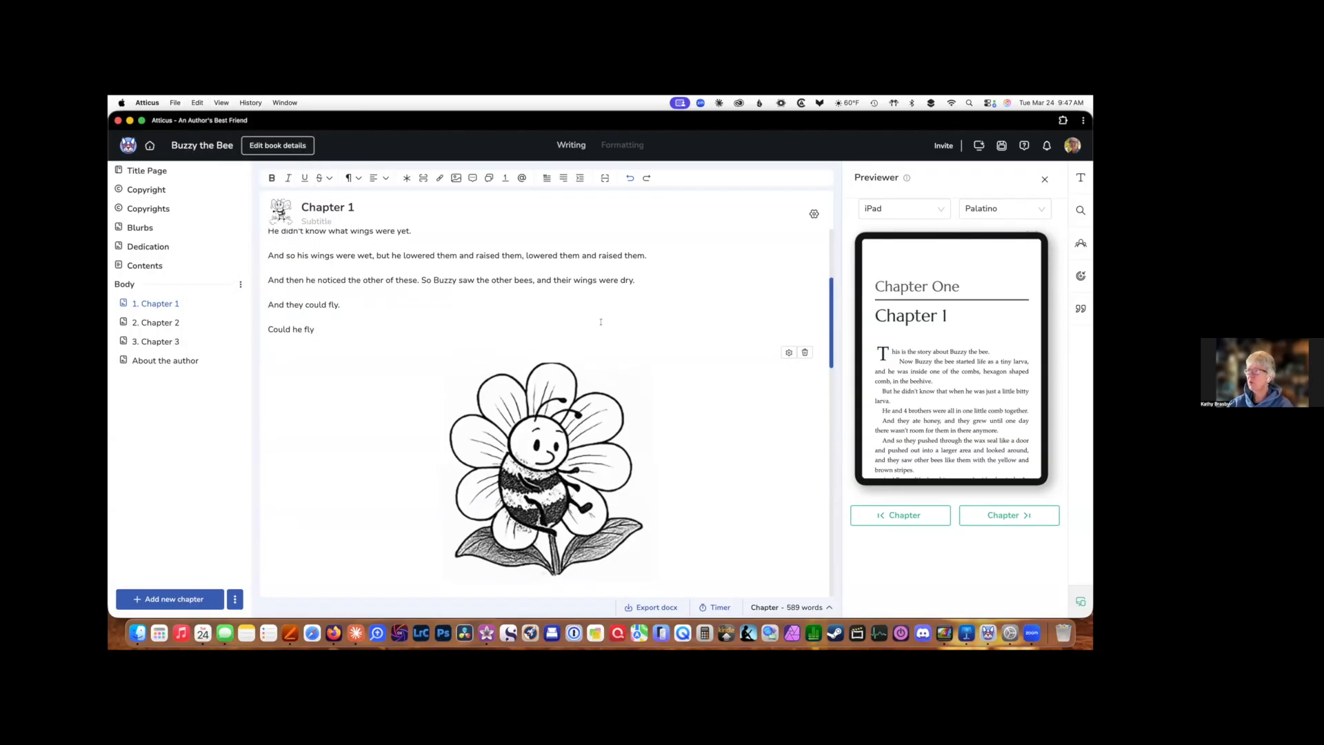
Switch to the book's formatting, try the Minax theme, and apply the Delphini - Magda's Hope theme.
click(622, 145)
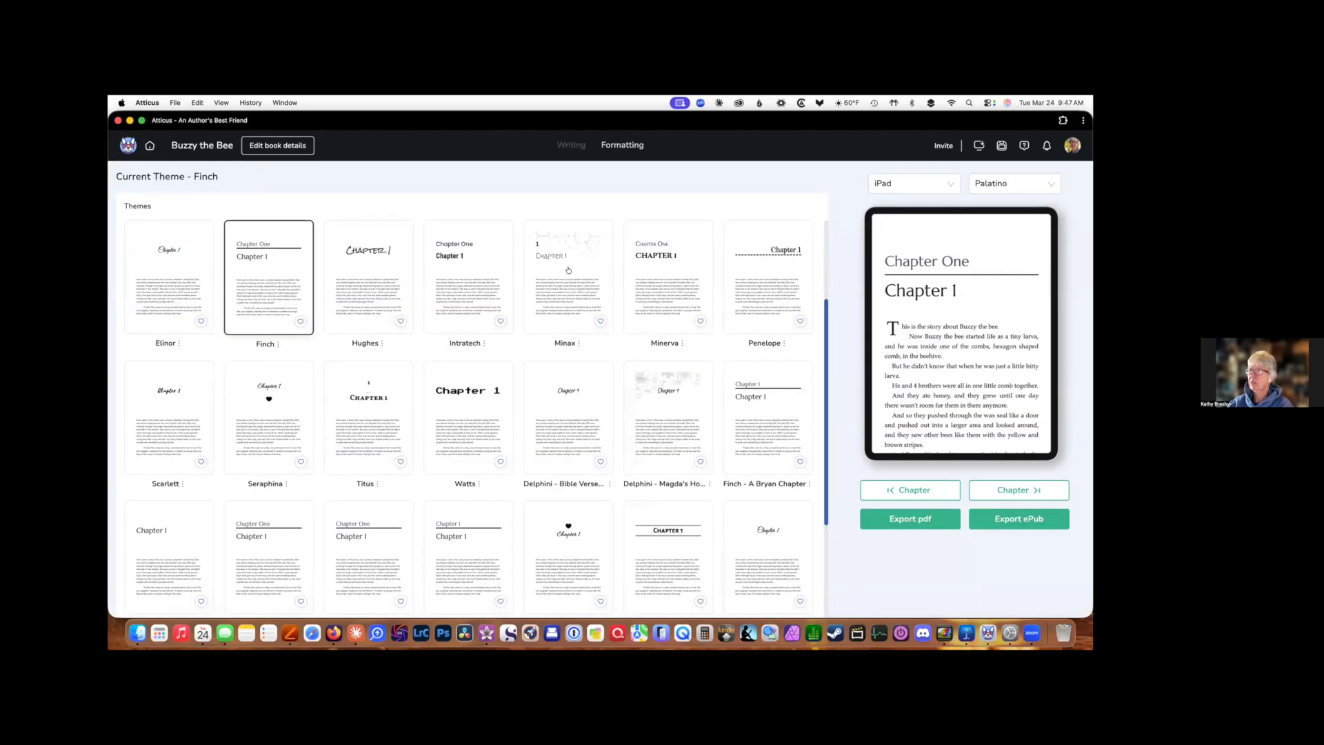
click(568, 270)
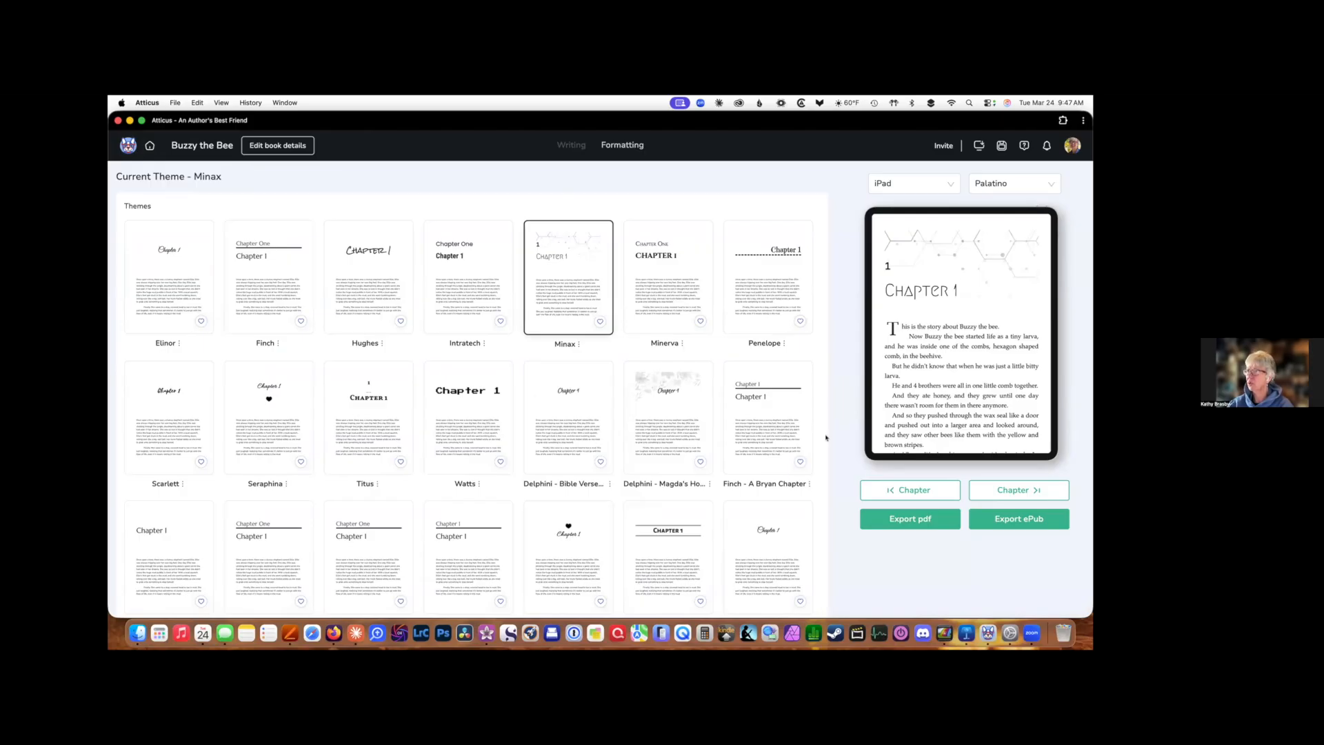
click(673, 407)
Browse the available themes and examine a blank new theme's print layout, typography, scene break and subheading settings.
scroll(673, 407, down, 2)
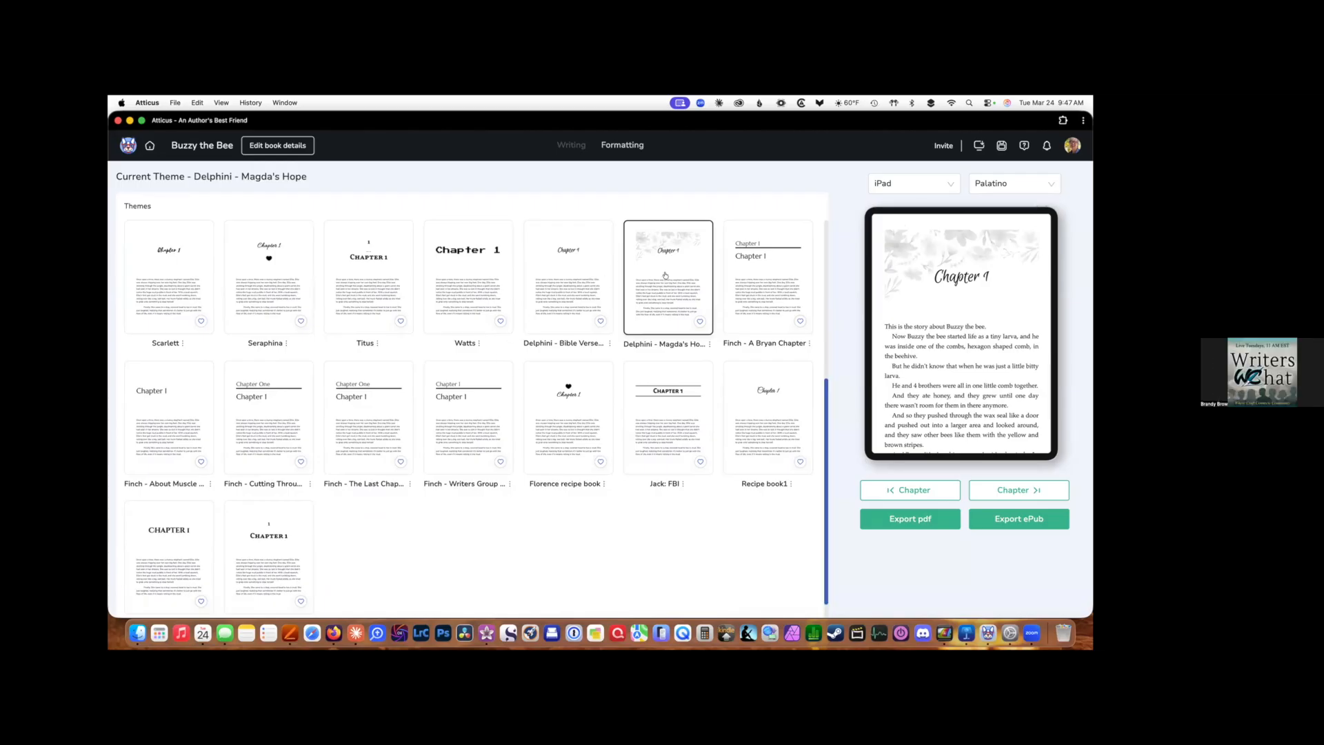
scroll(667, 278, down, 2)
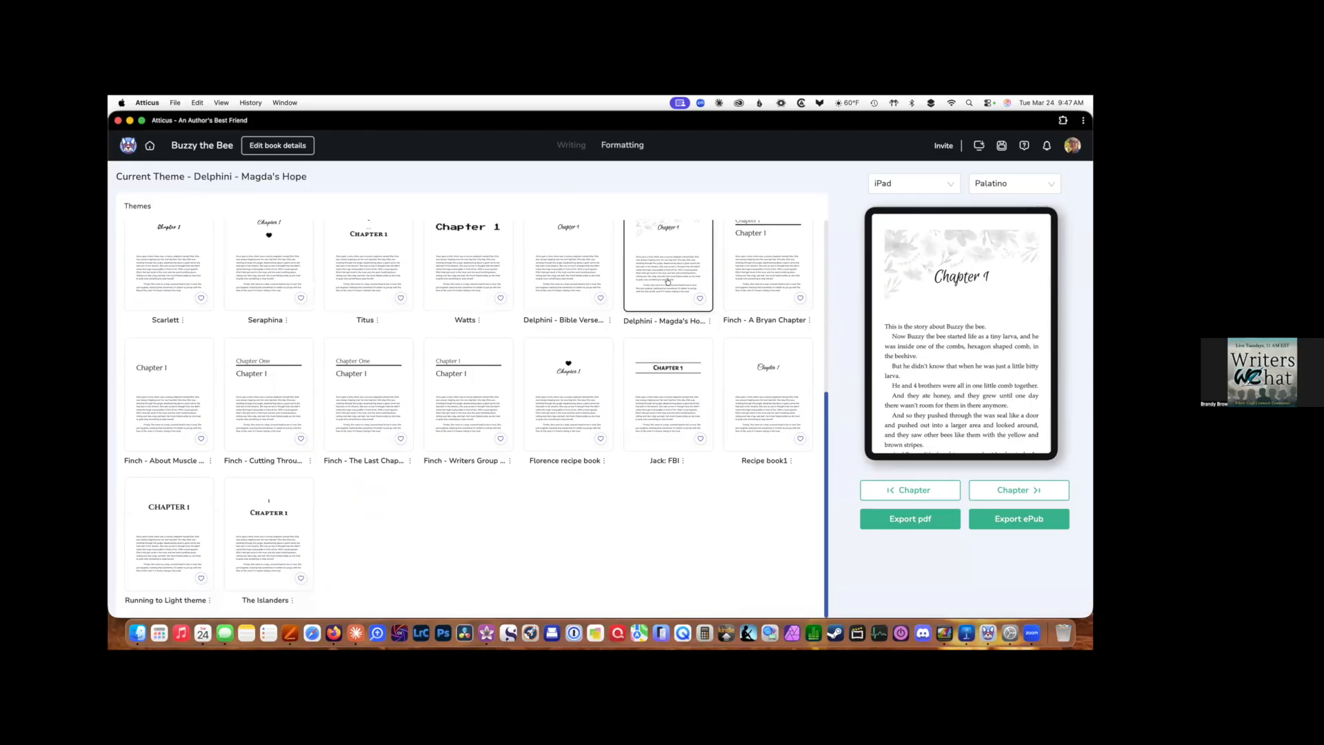
scroll(667, 281, up, 5)
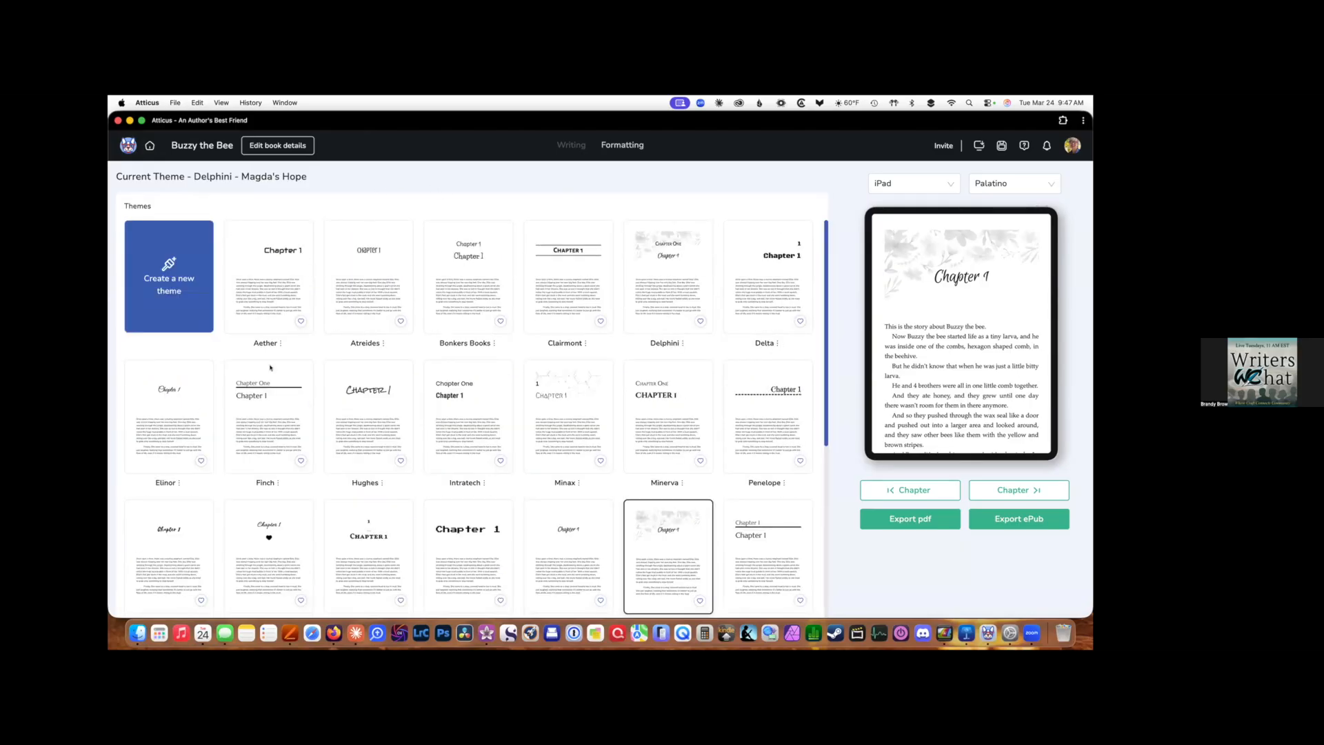
click(167, 278)
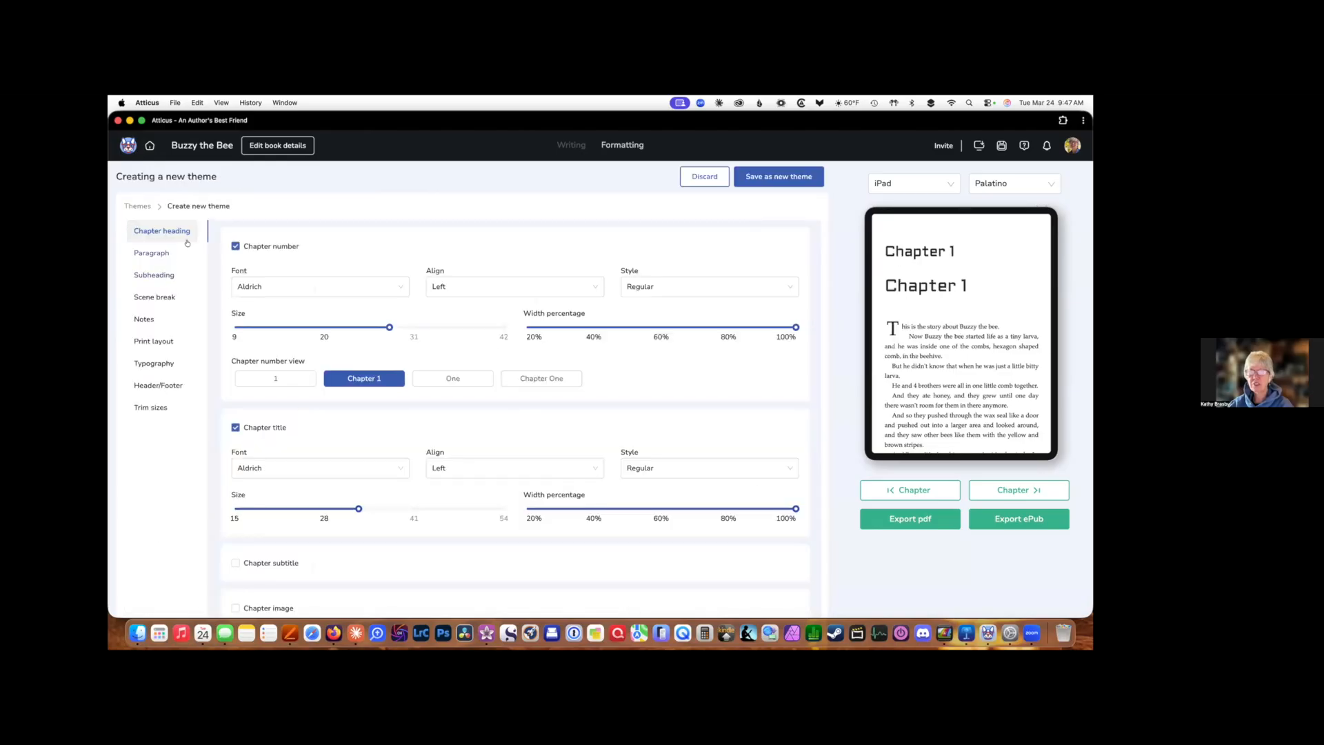
click(162, 341)
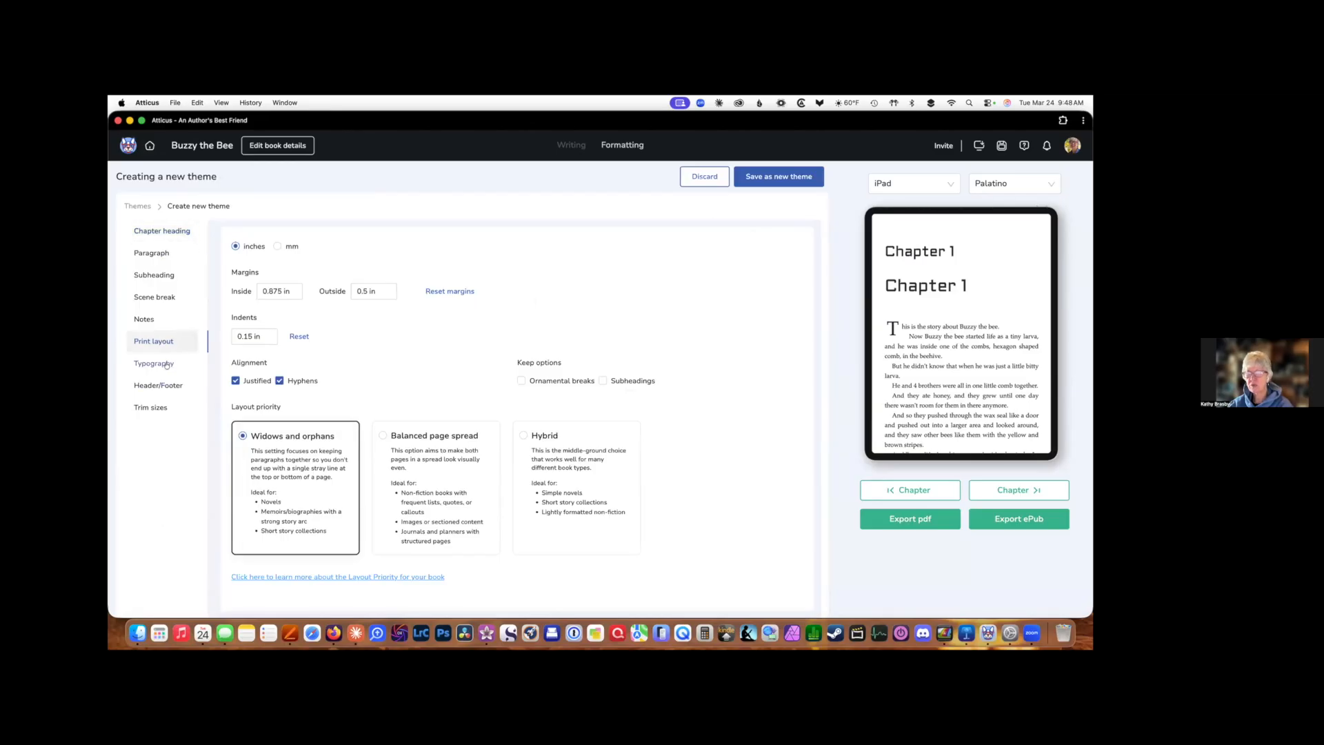
click(165, 364)
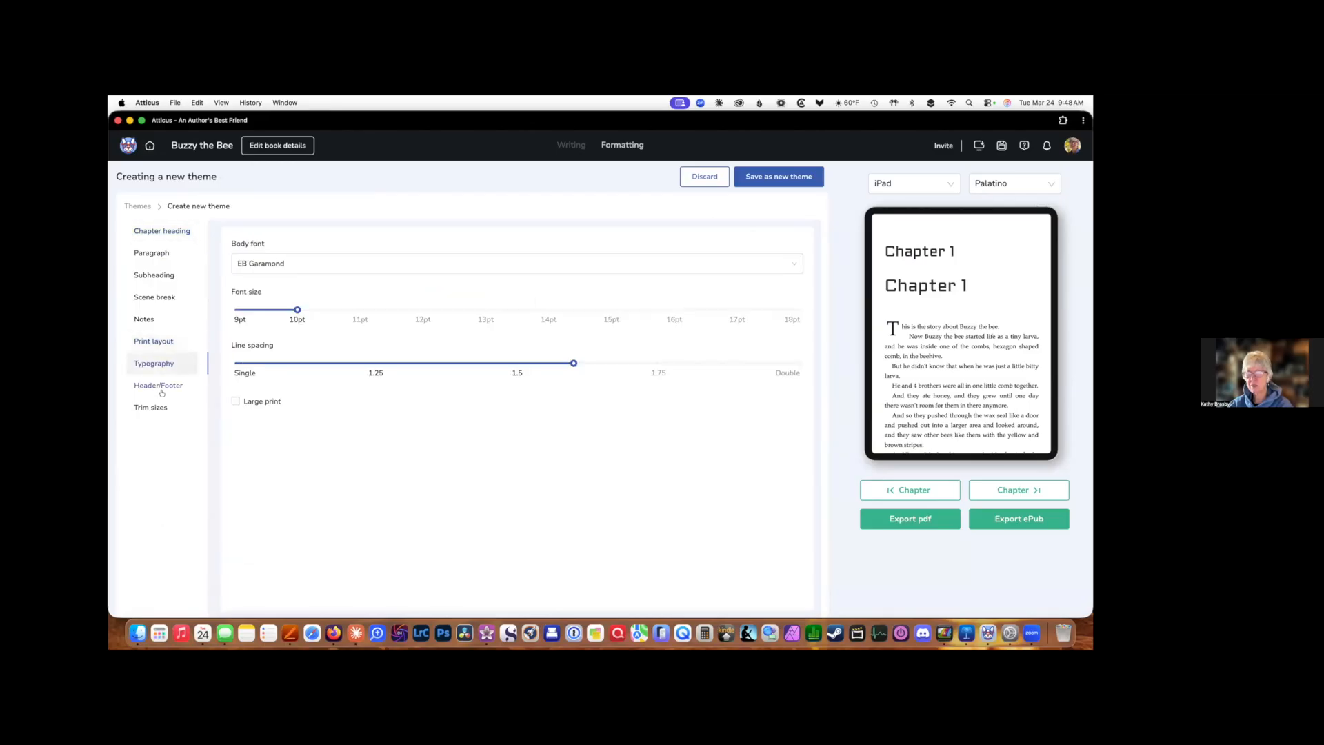
click(156, 293)
click(154, 275)
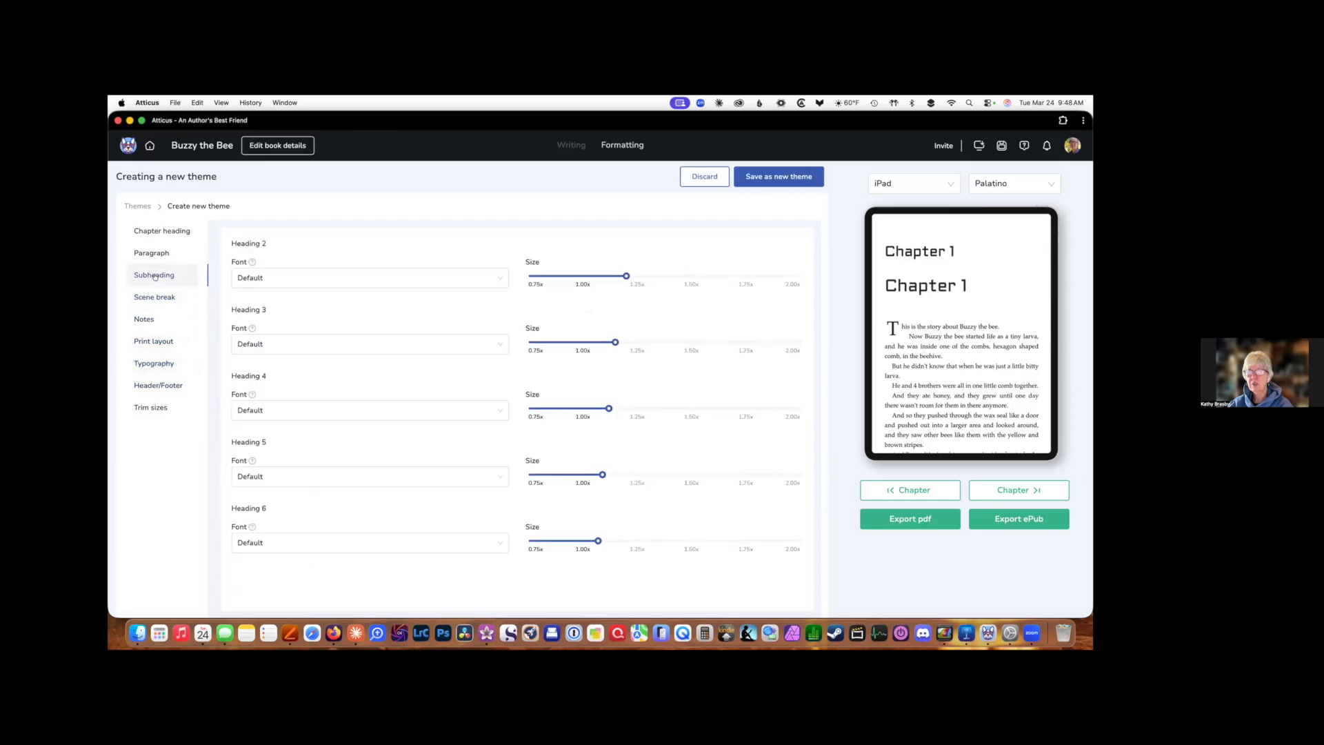
click(140, 206)
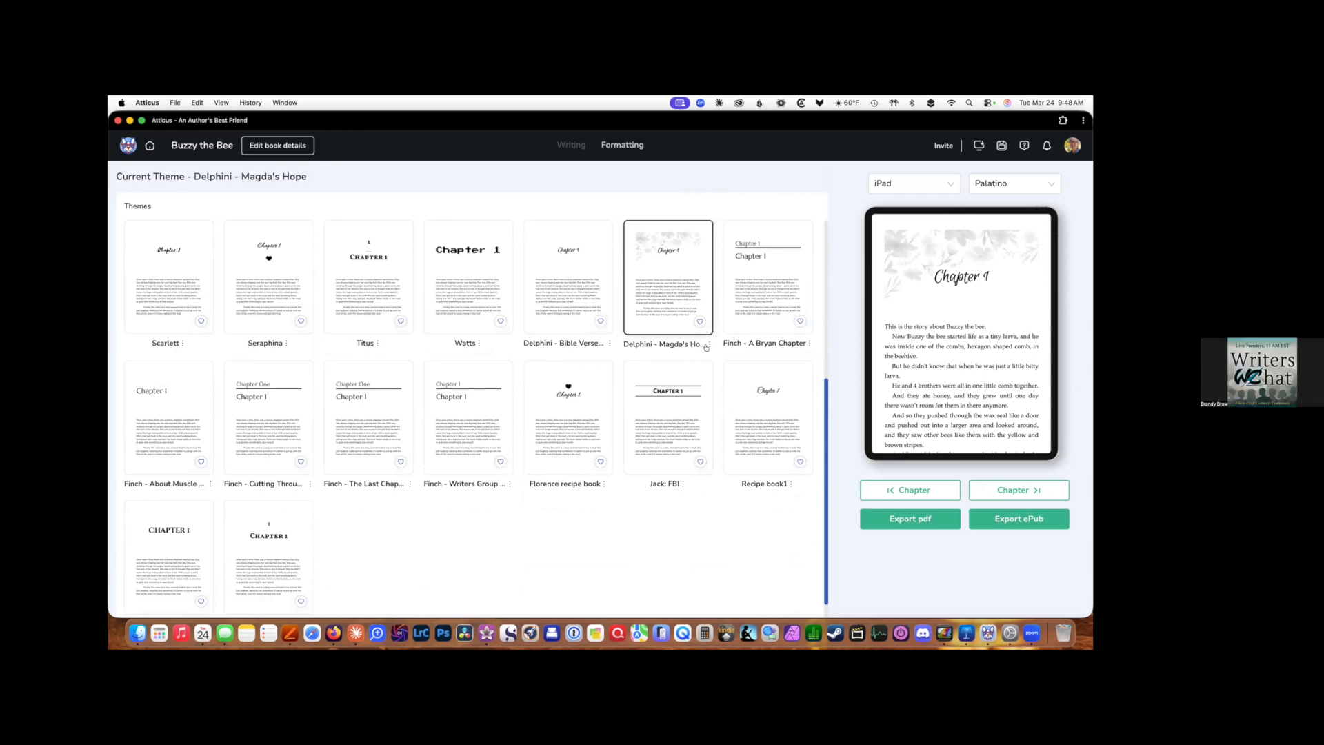
Apply the Aether theme and open it for editing as a new theme.
scroll(593, 324, up, 5)
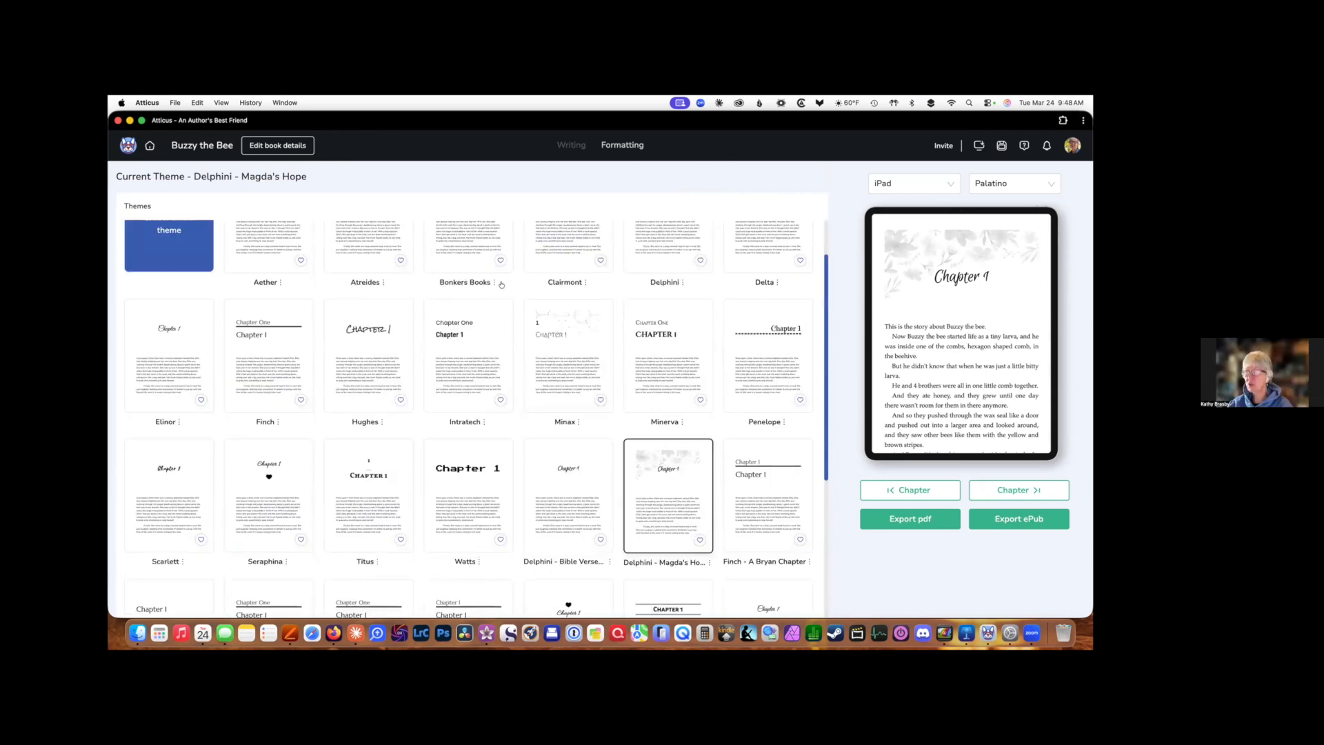
scroll(501, 285, up, 2)
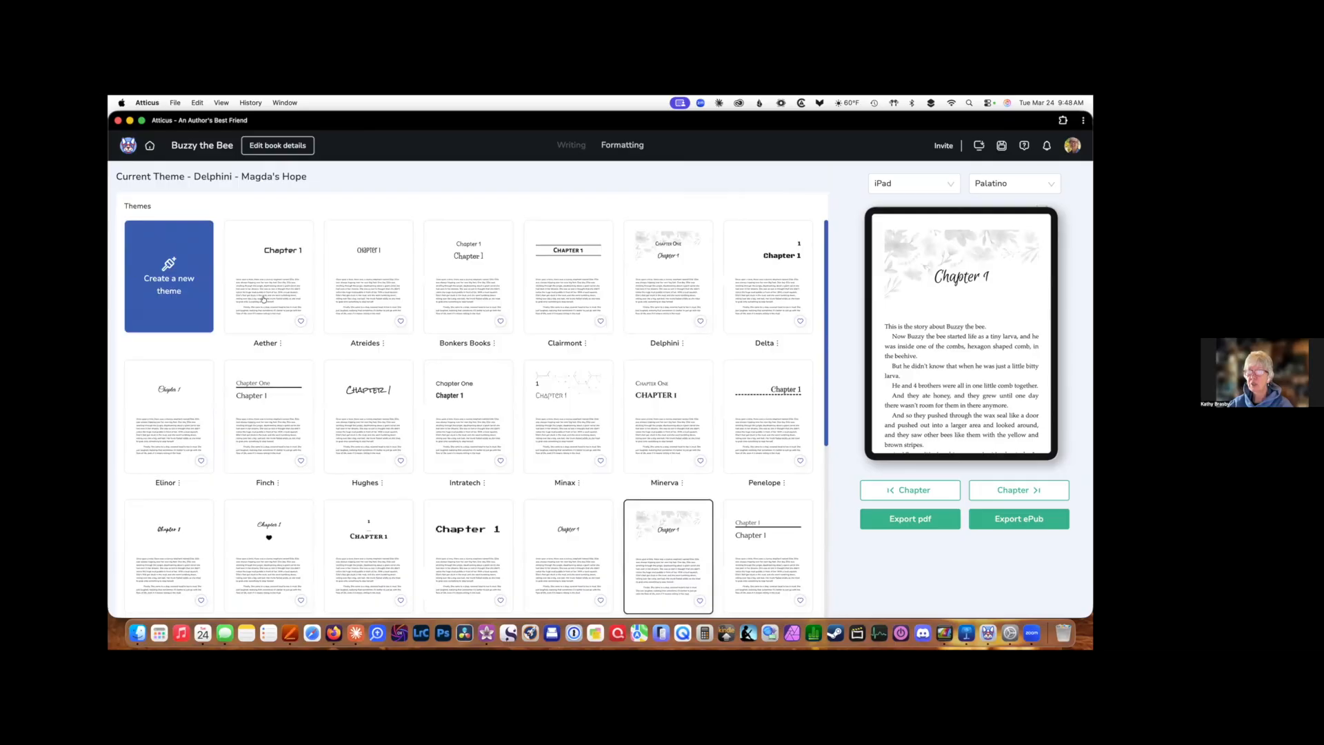
click(263, 297)
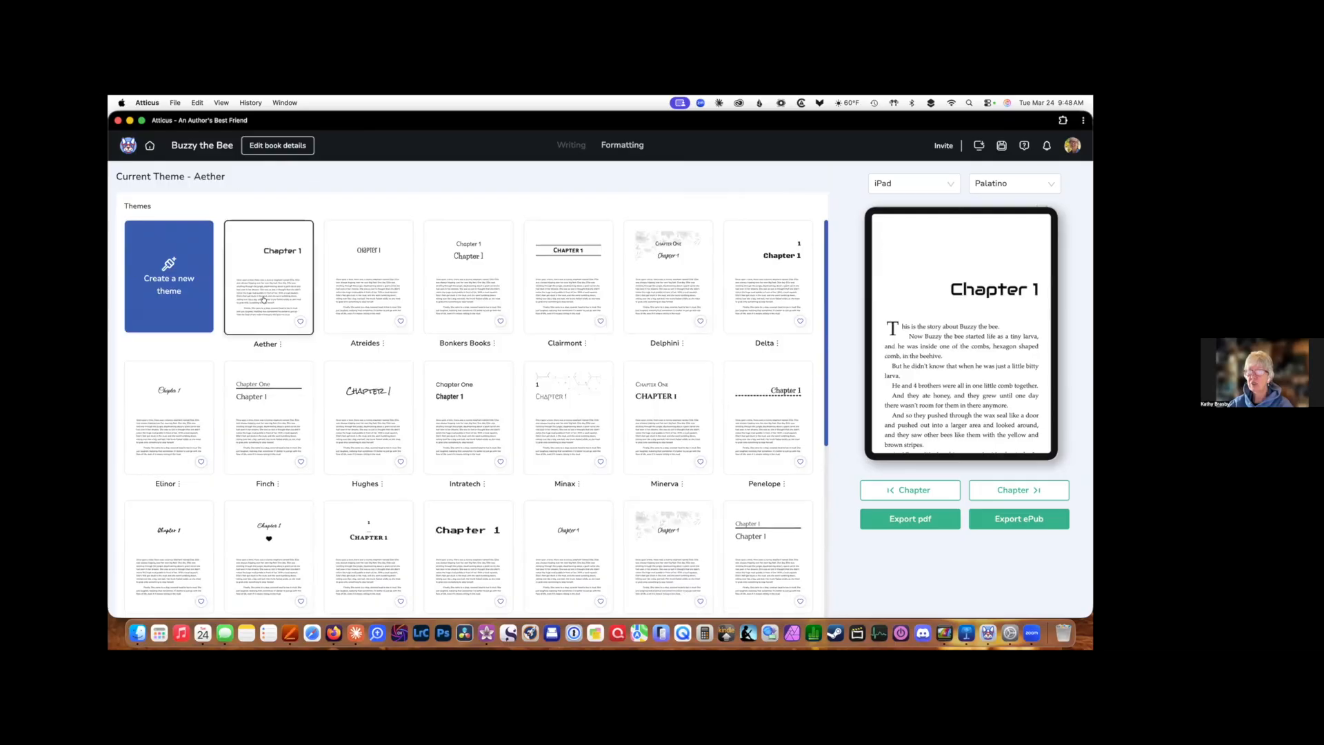
click(279, 344)
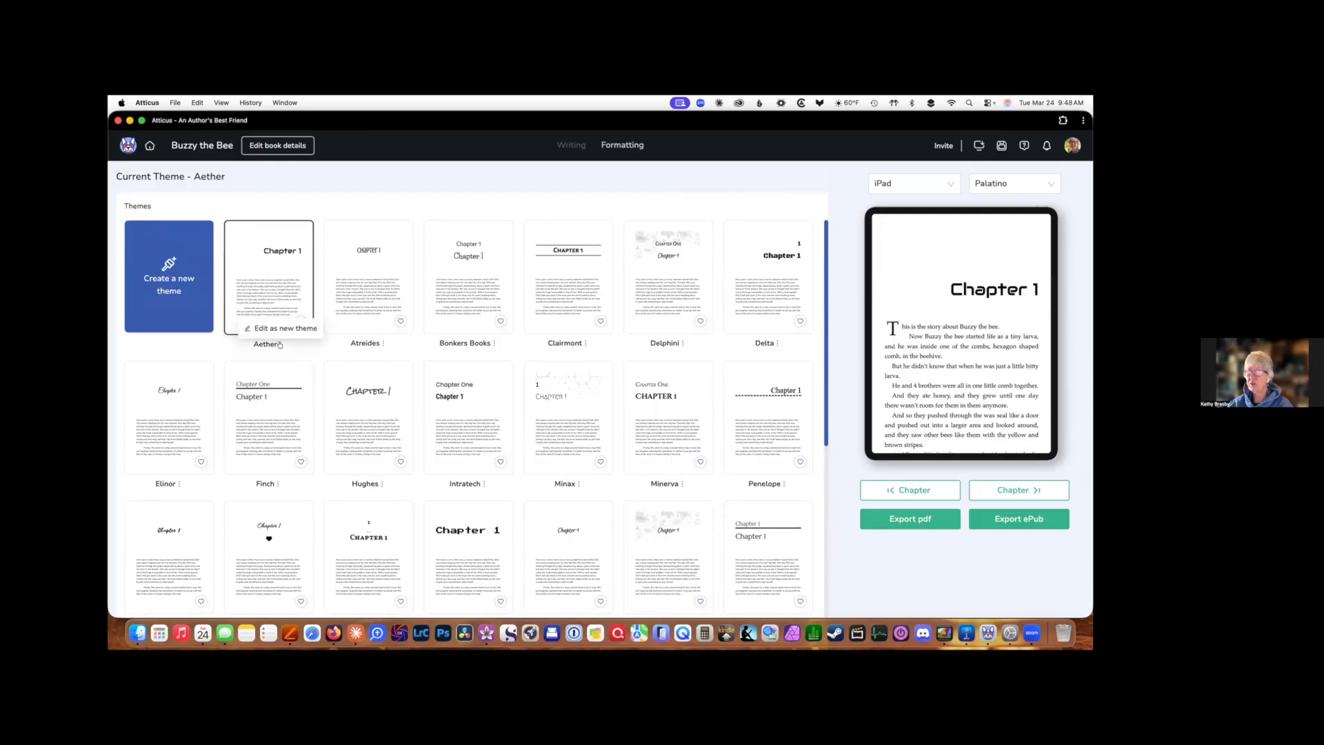
click(284, 328)
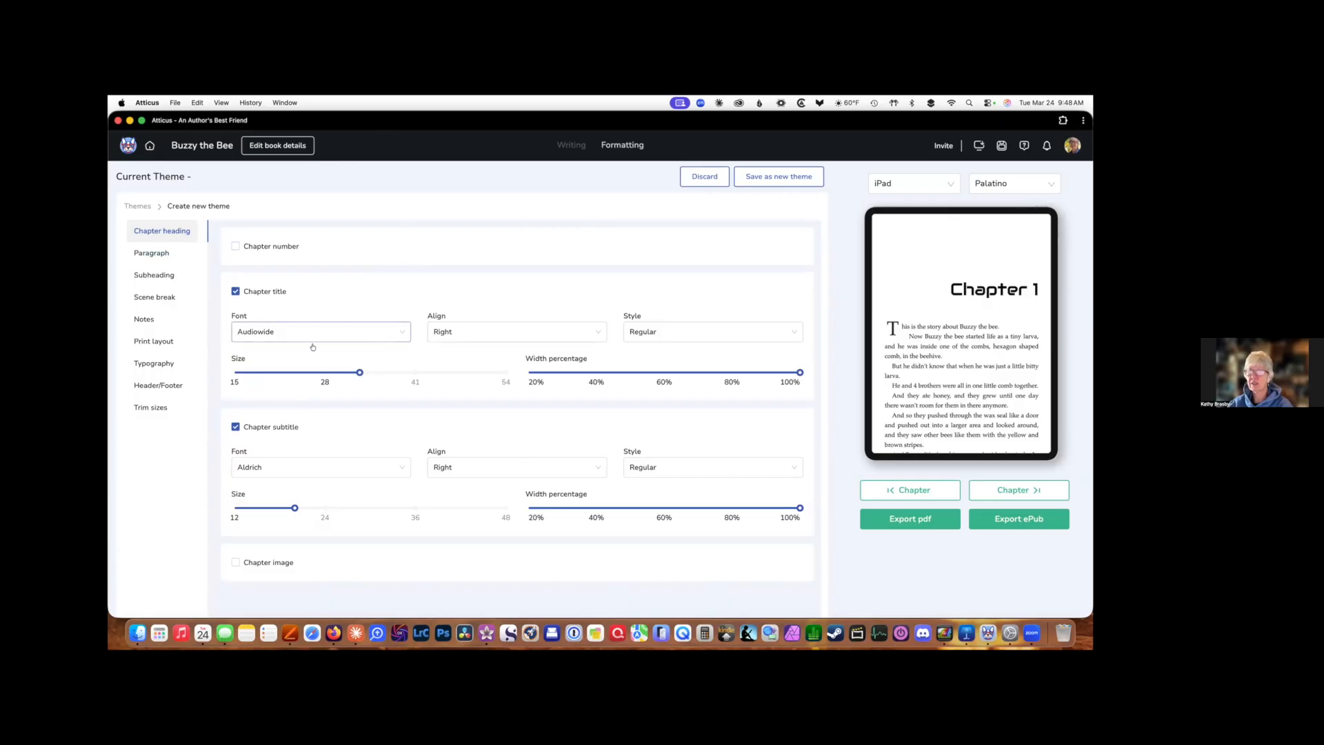
Format the theme's chapter title in AlegreyaSansSC, center-aligned, with the Bold & Italics style.
click(235, 291)
click(235, 291)
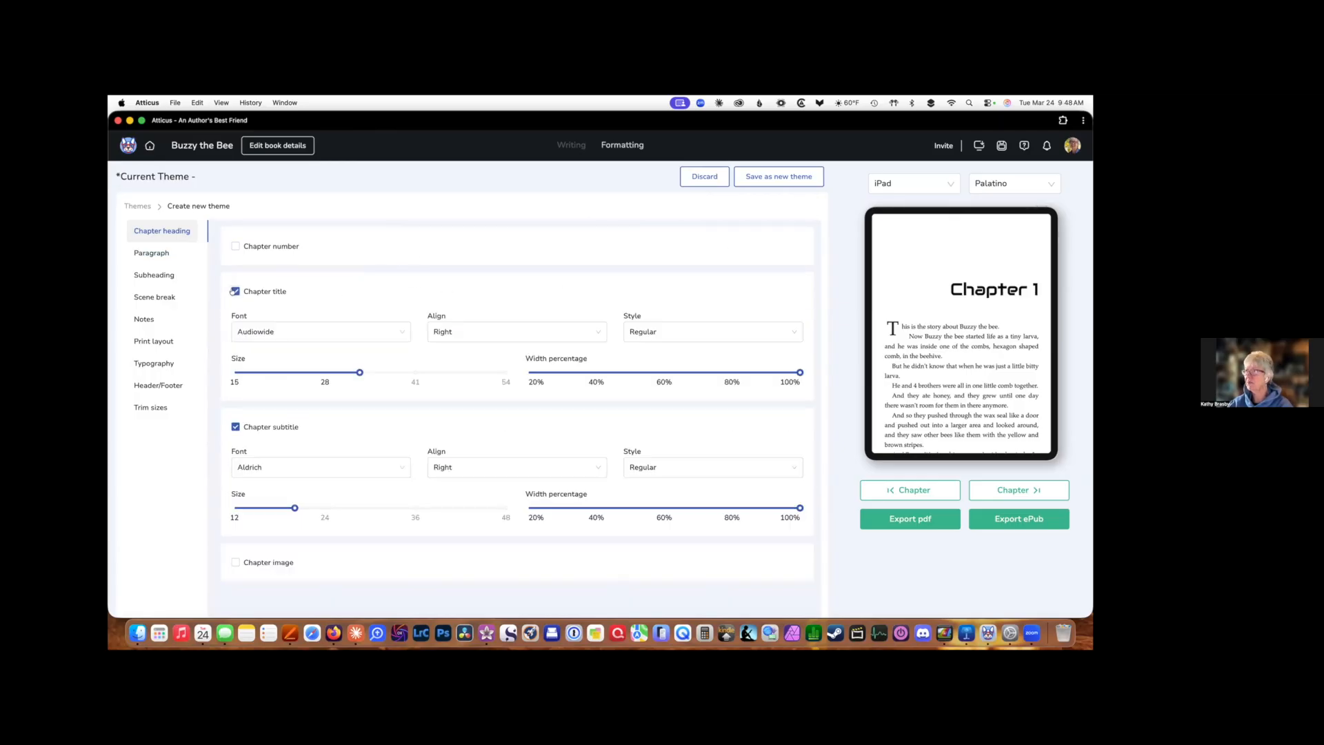
click(294, 332)
click(284, 389)
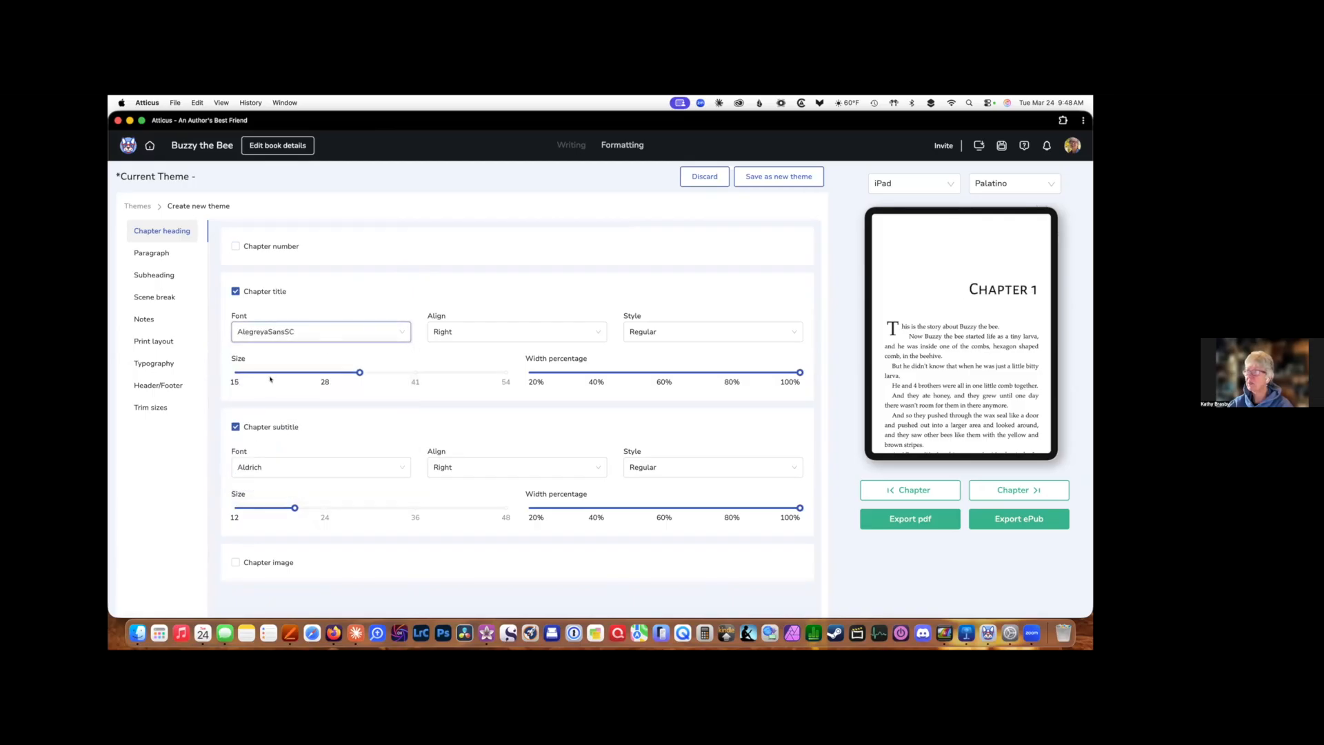
click(485, 335)
click(452, 367)
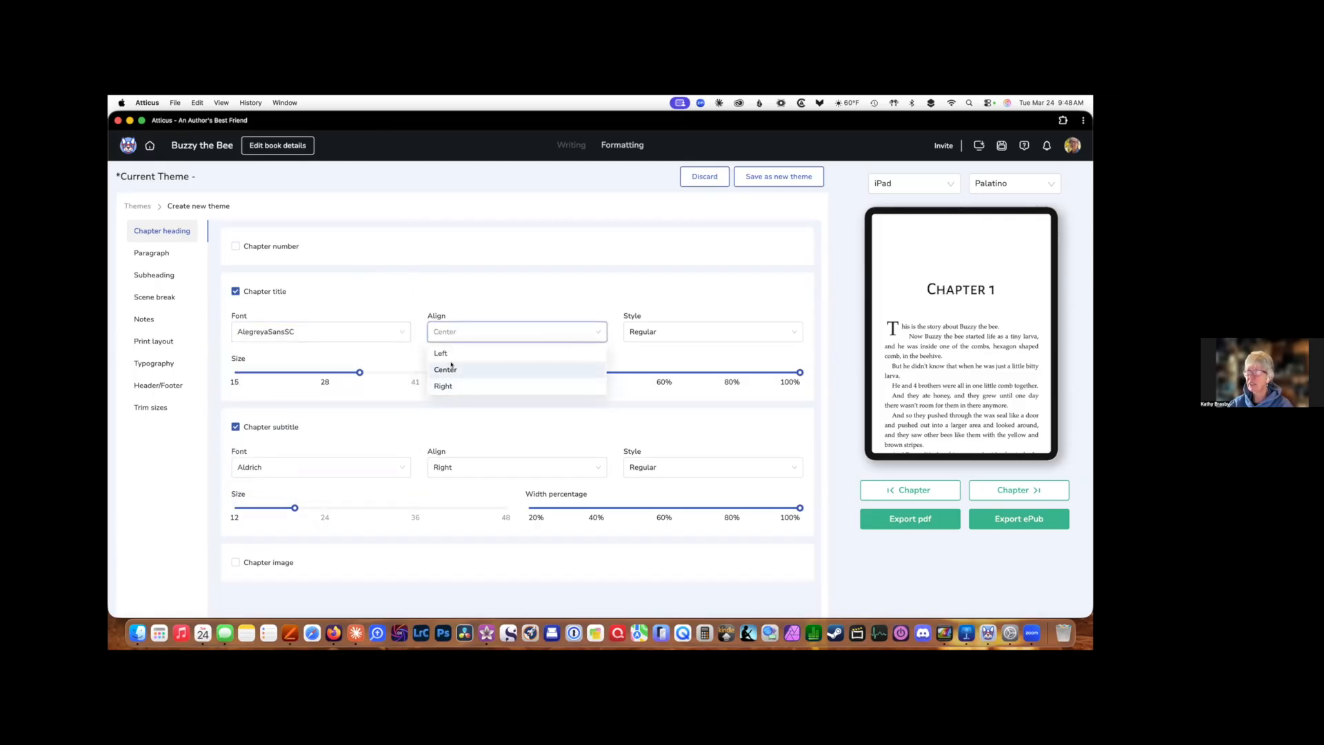
click(673, 334)
click(636, 370)
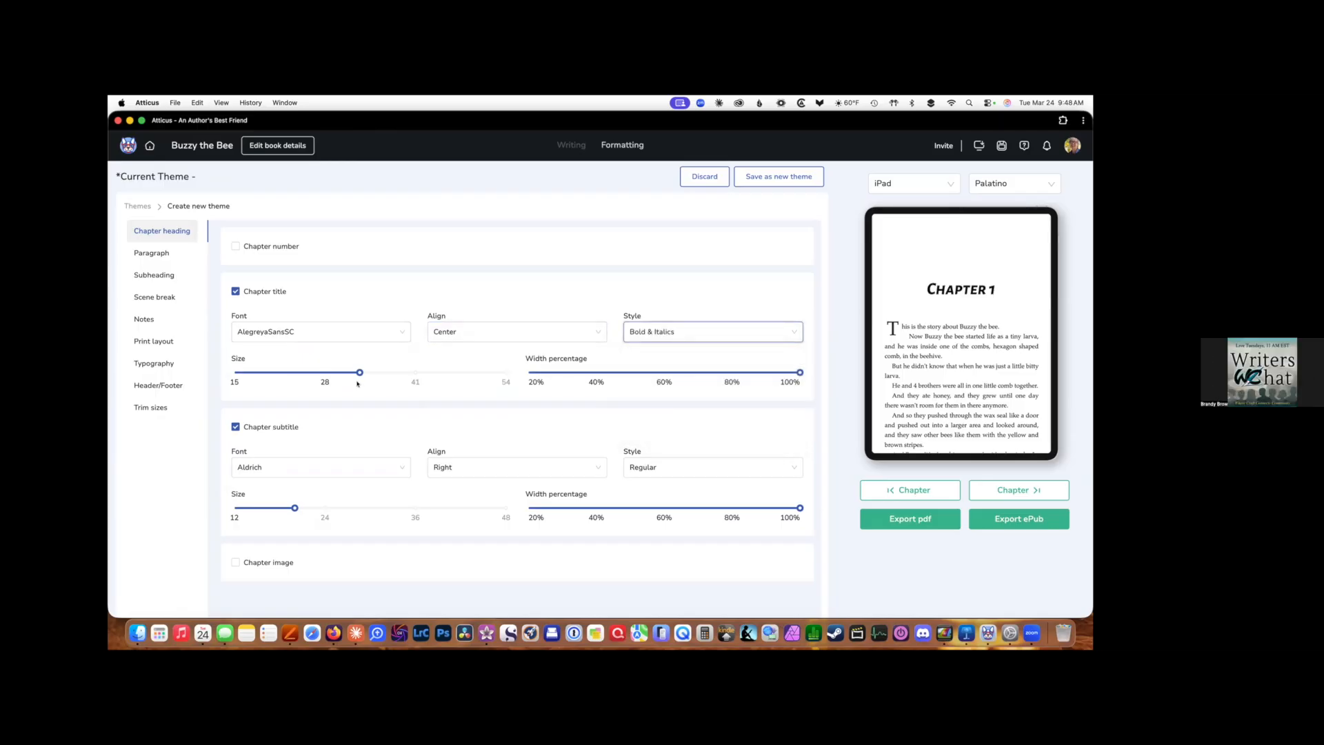
mouse_move(360, 371)
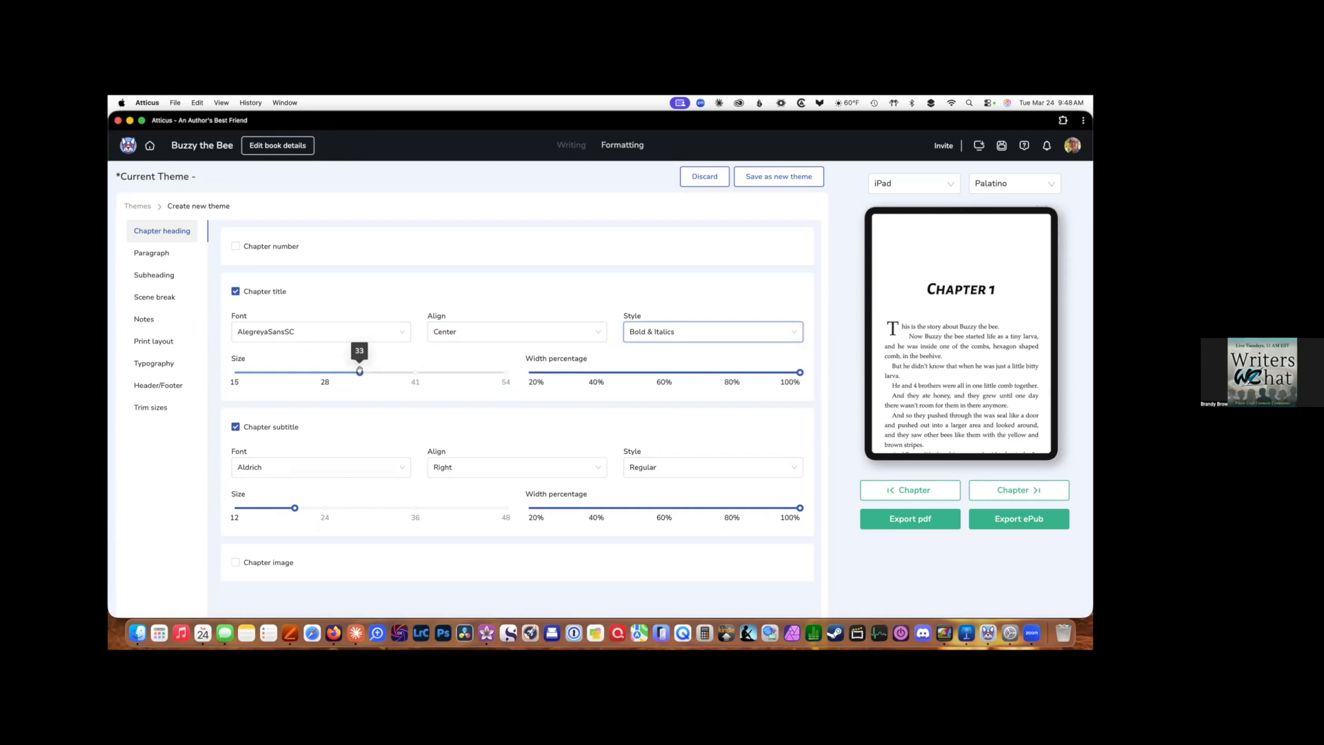
Enable the chapter image in the heading and upload buzy flower.png from the 1-Vellum_Atticus folder.
click(235, 562)
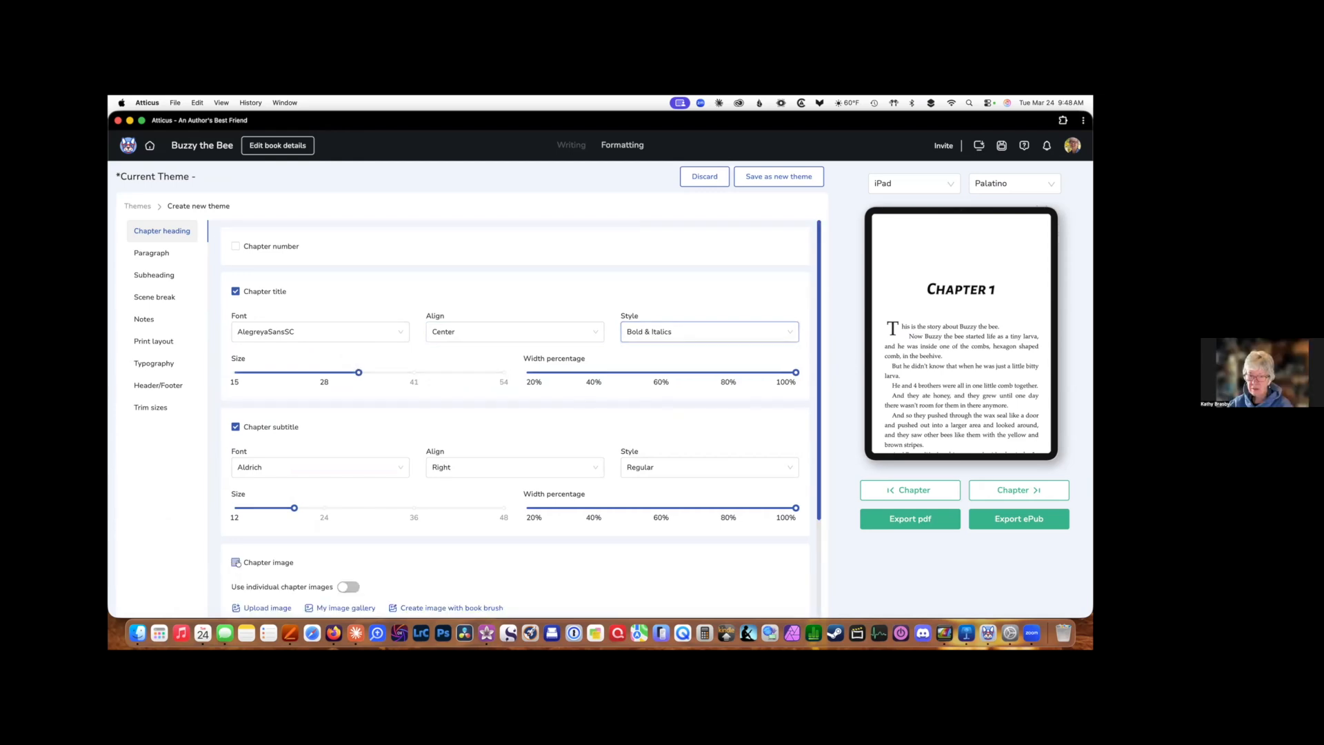
scroll(452, 541, down, 4)
click(268, 479)
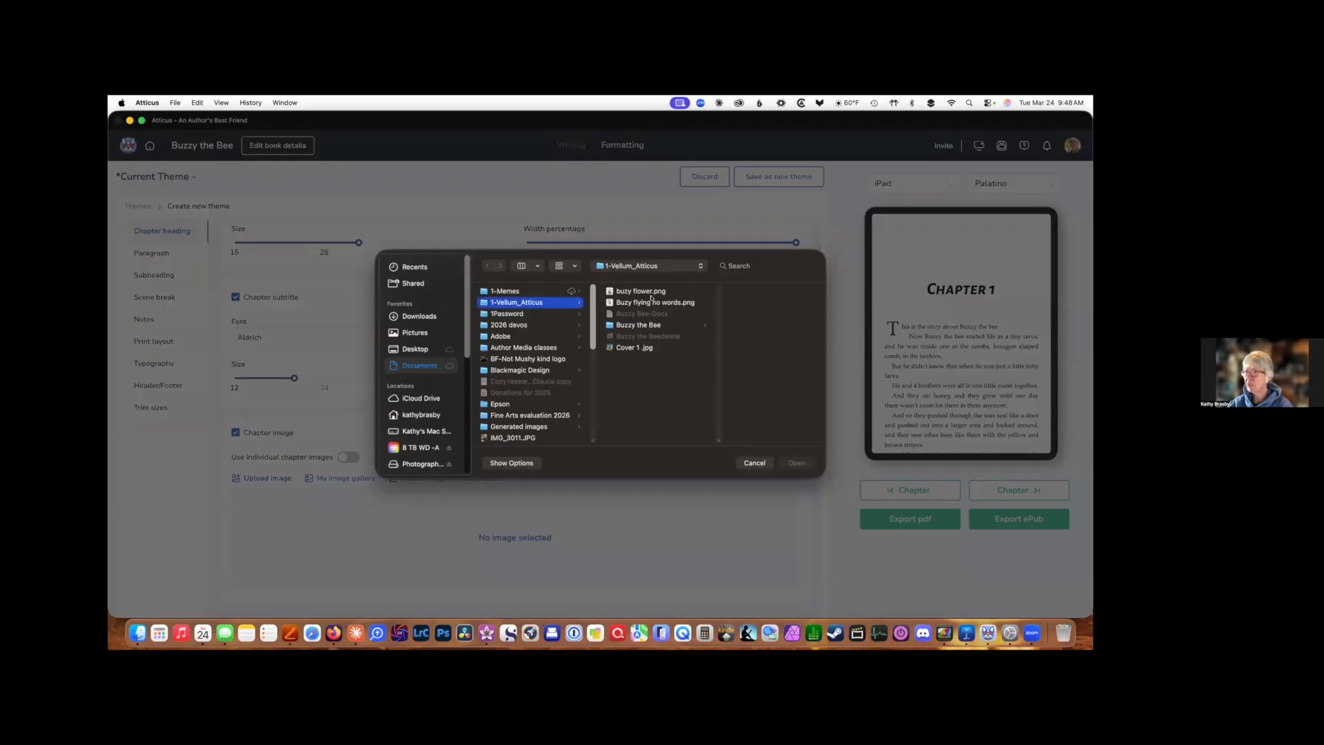
click(649, 292)
click(798, 463)
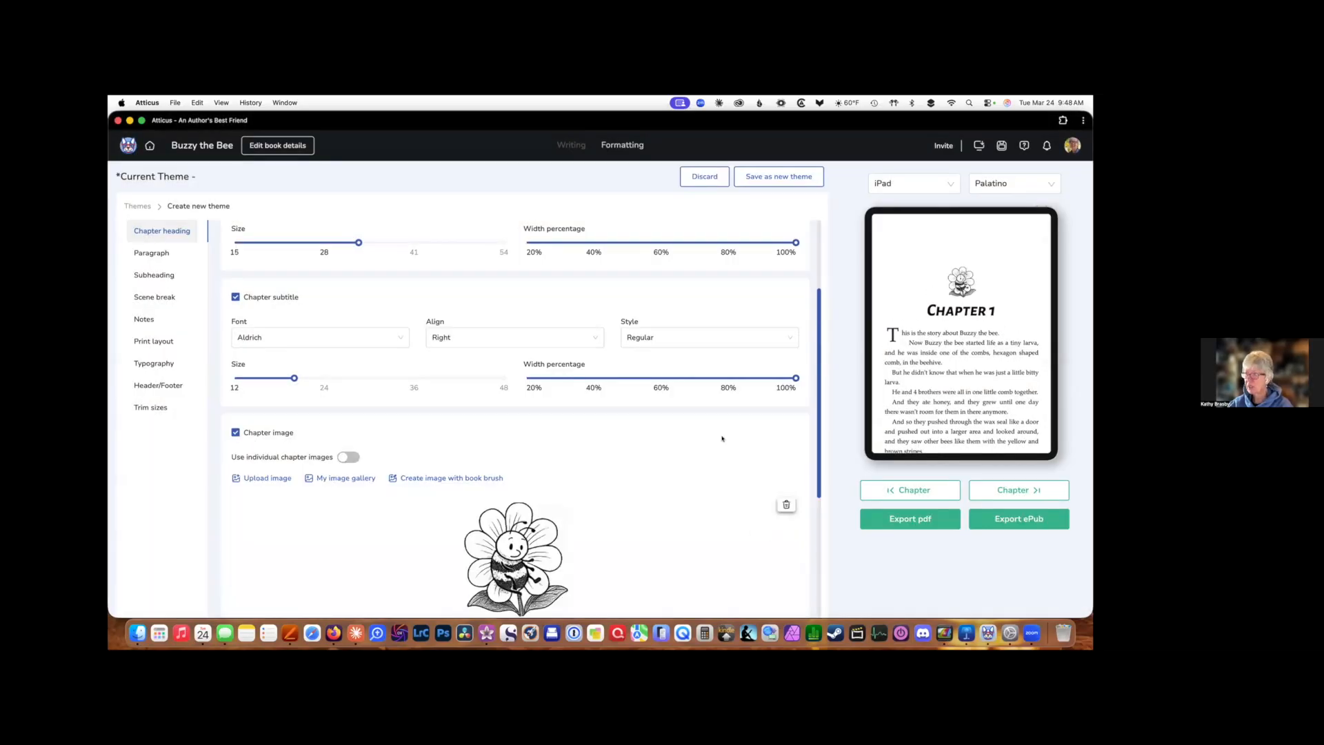
Try placing the flower image below the chapter title, below the subtitle and as a background image at 100% opacity.
scroll(710, 453, down, 5)
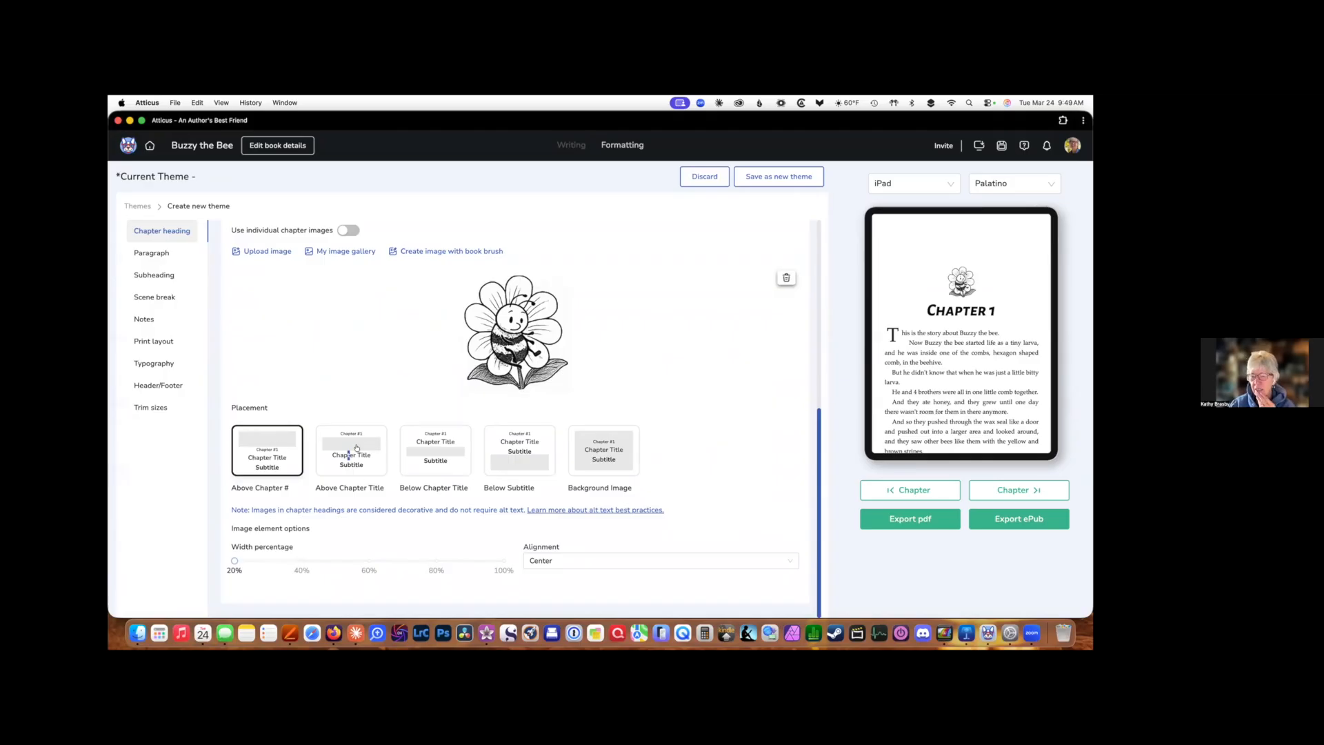
click(441, 447)
click(518, 455)
click(595, 455)
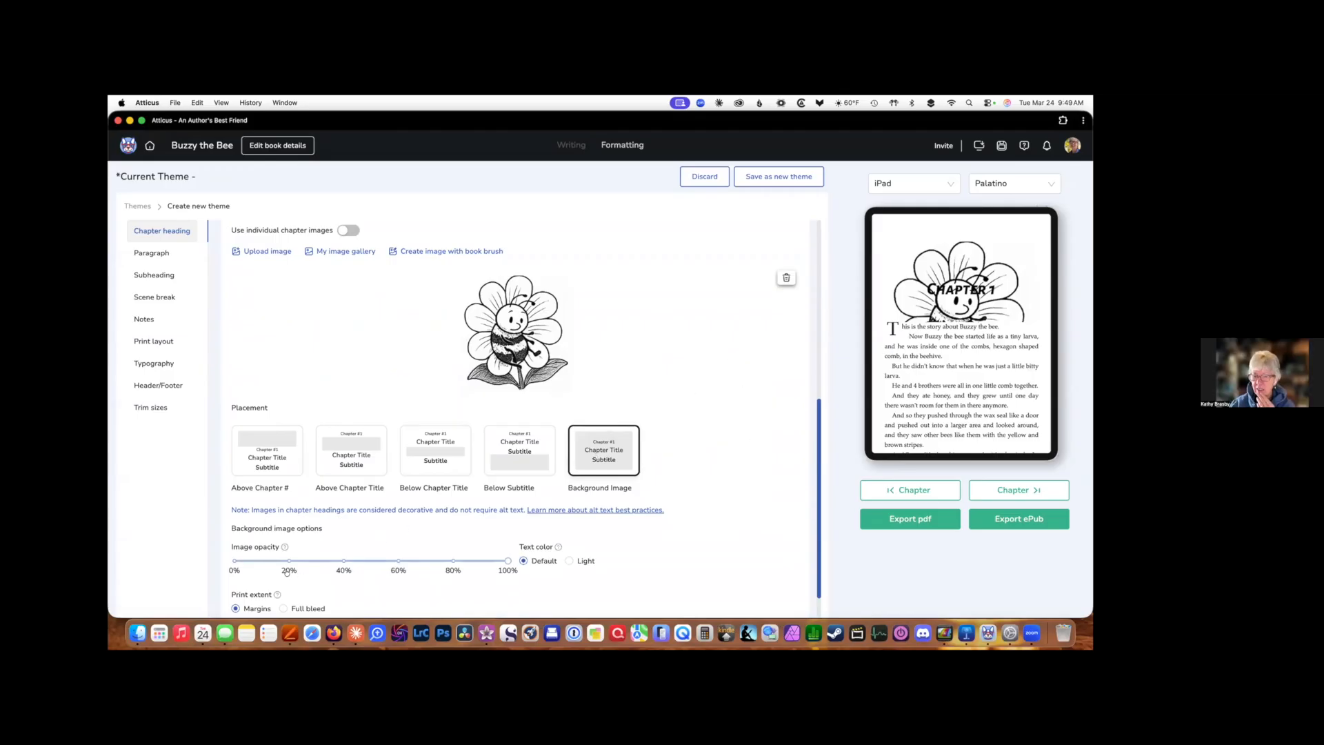
mouse_move(507, 559)
mouse_move(508, 560)
mouse_down()
mouse_move(287, 560)
mouse_move(508, 560)
mouse_up()
scroll(404, 555, down, 1)
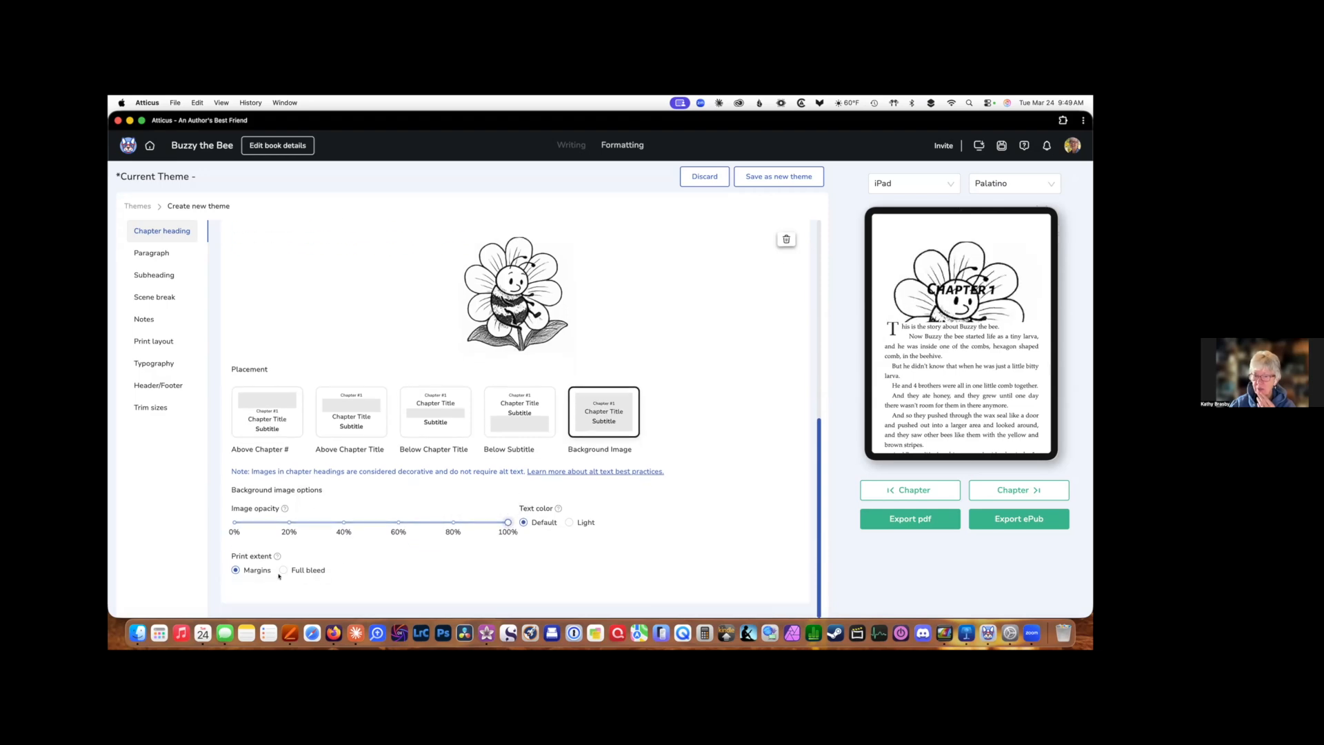
Try full bleed and light text for the background image, and return the image placement to Above Chapter #.
click(283, 570)
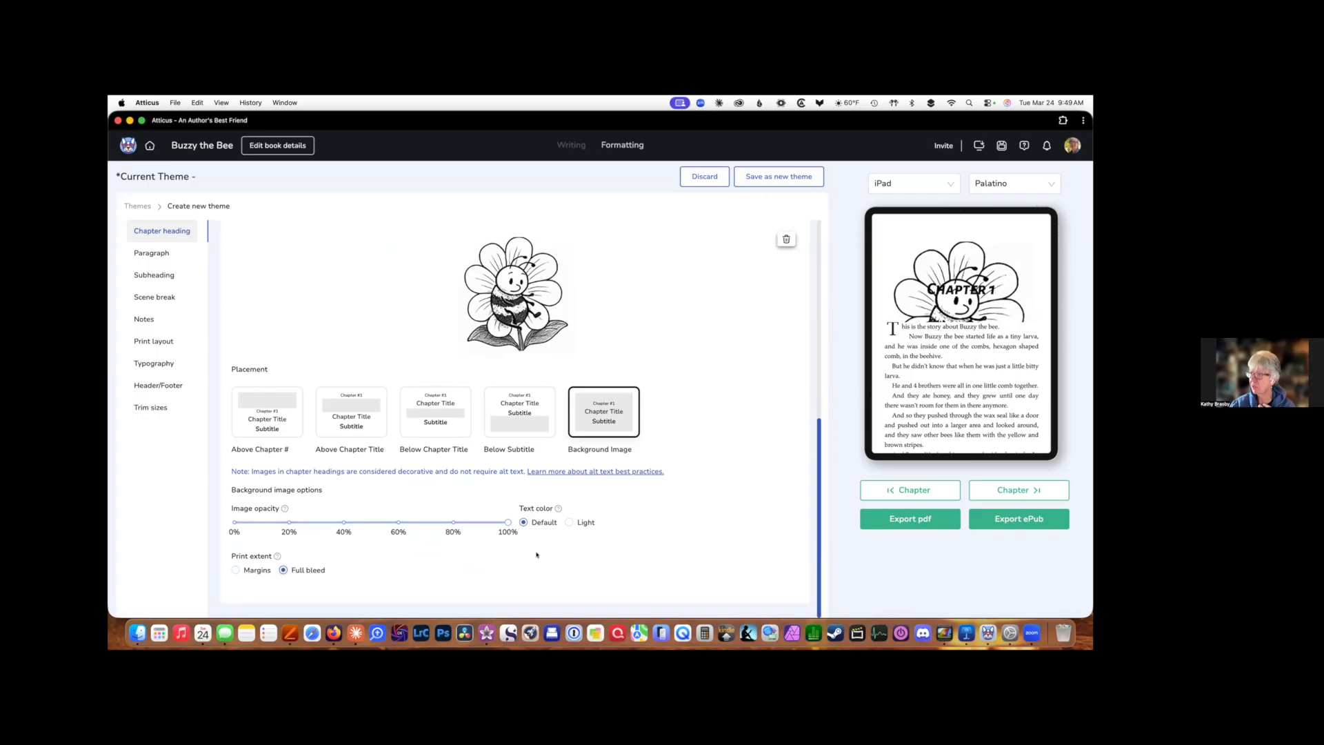
click(569, 522)
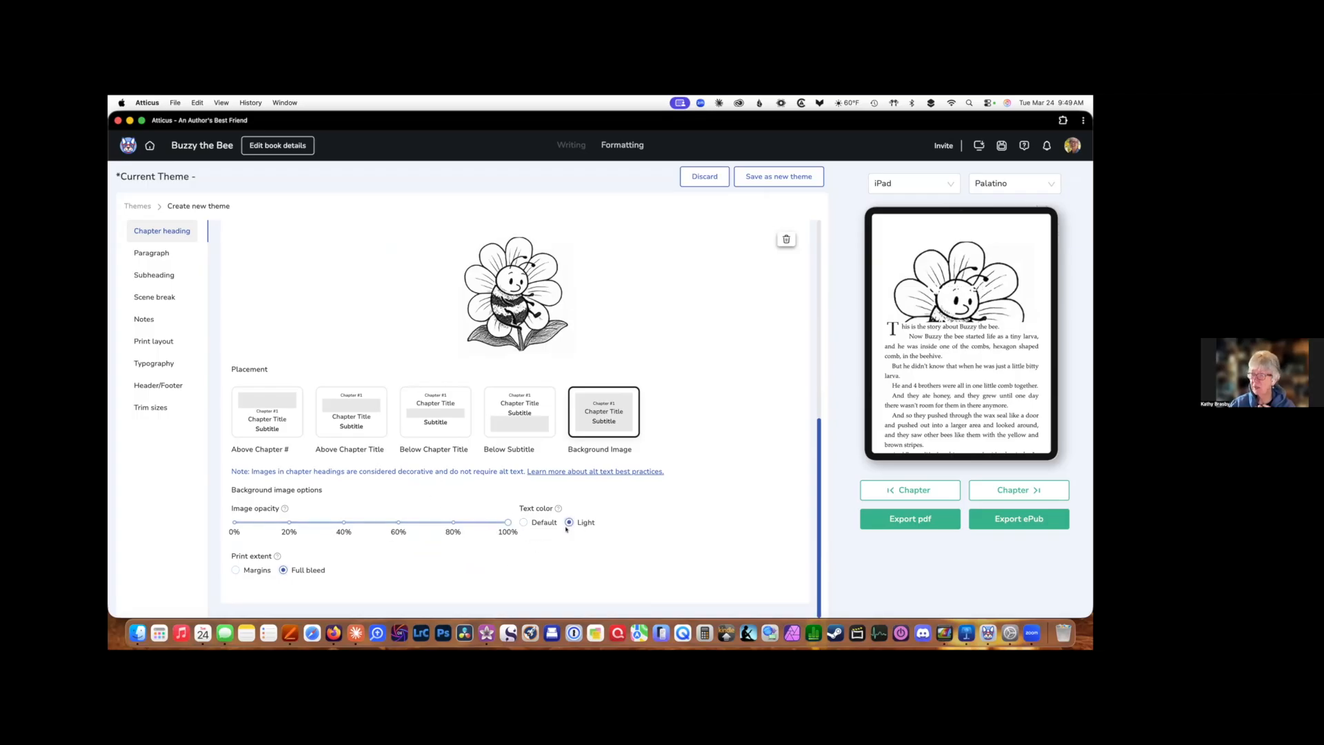
click(532, 523)
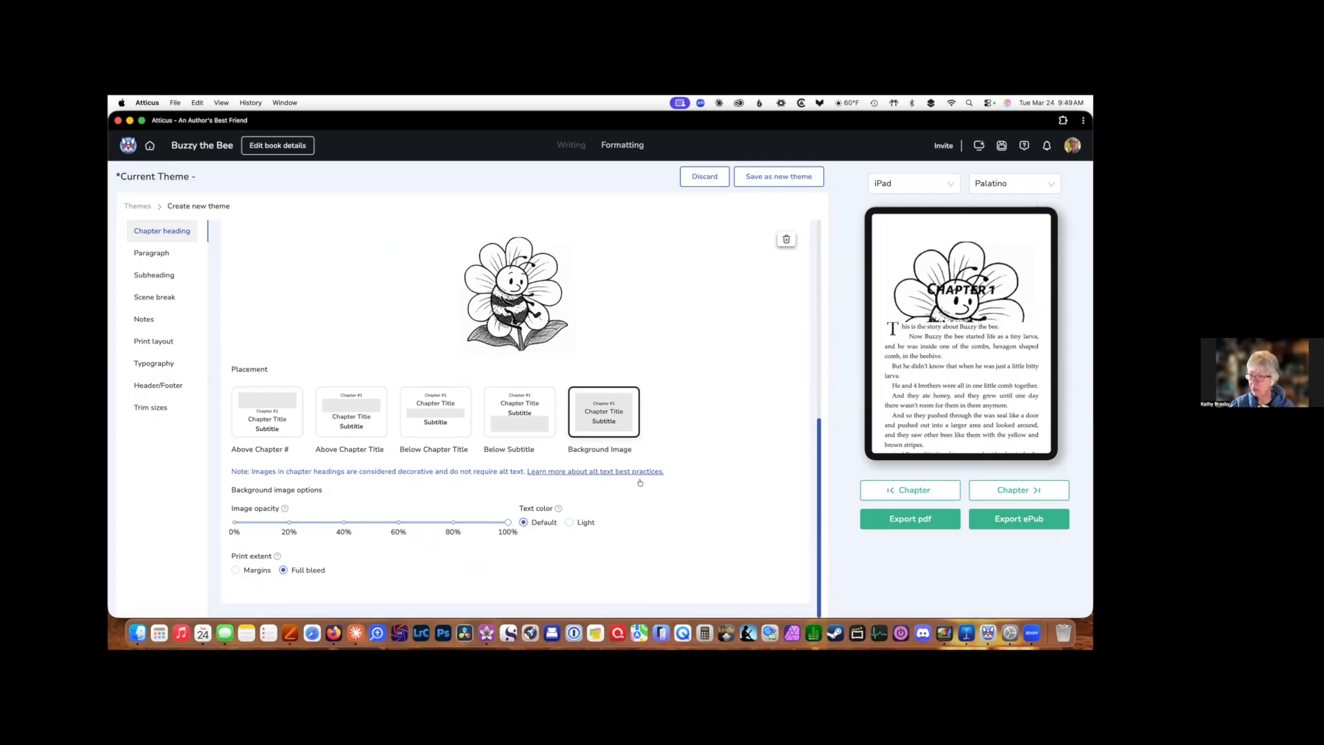
scroll(709, 412, up, 1)
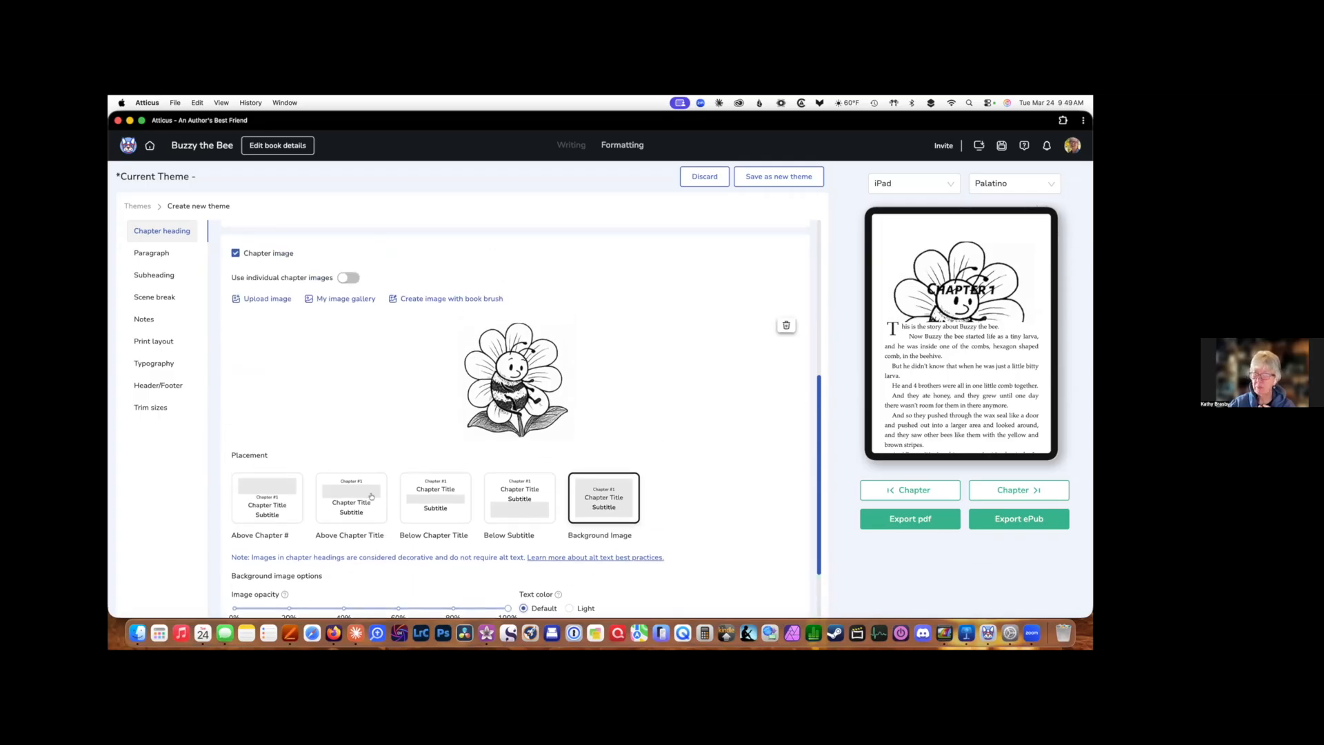
click(265, 489)
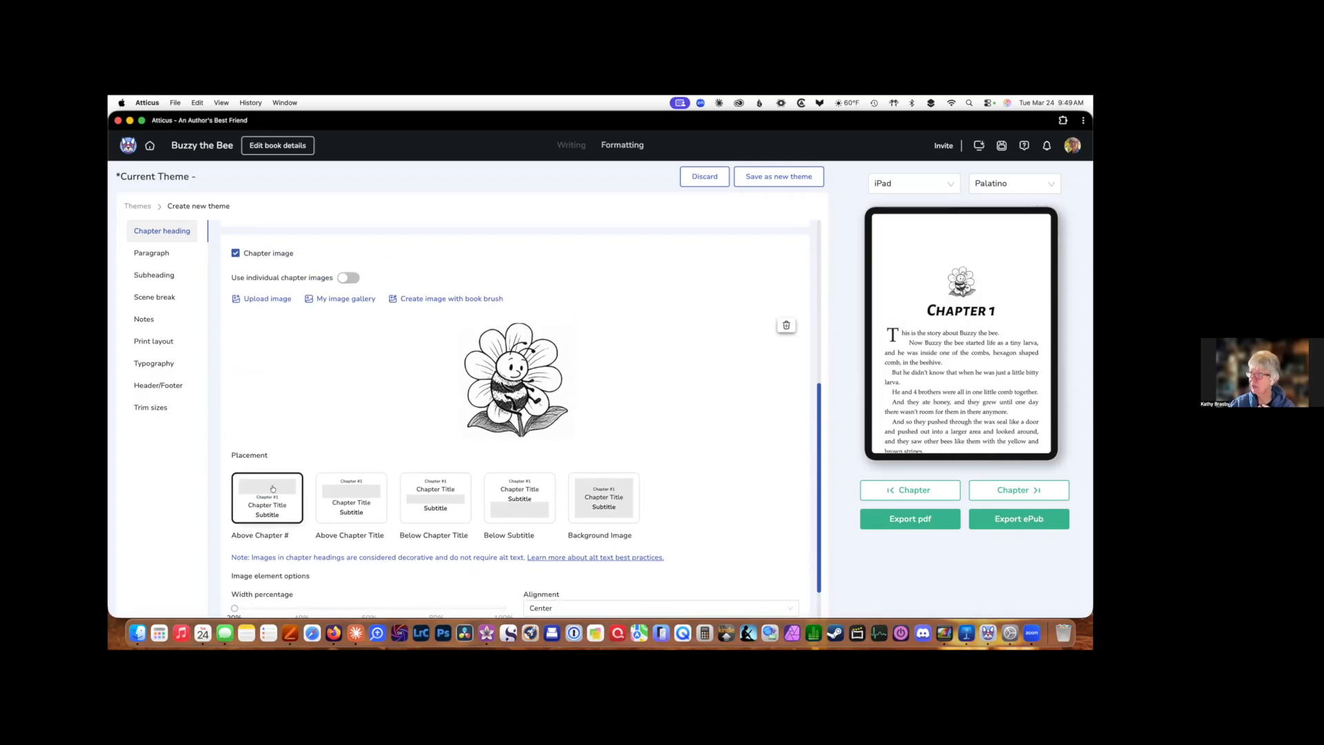
scroll(392, 391, up, 3)
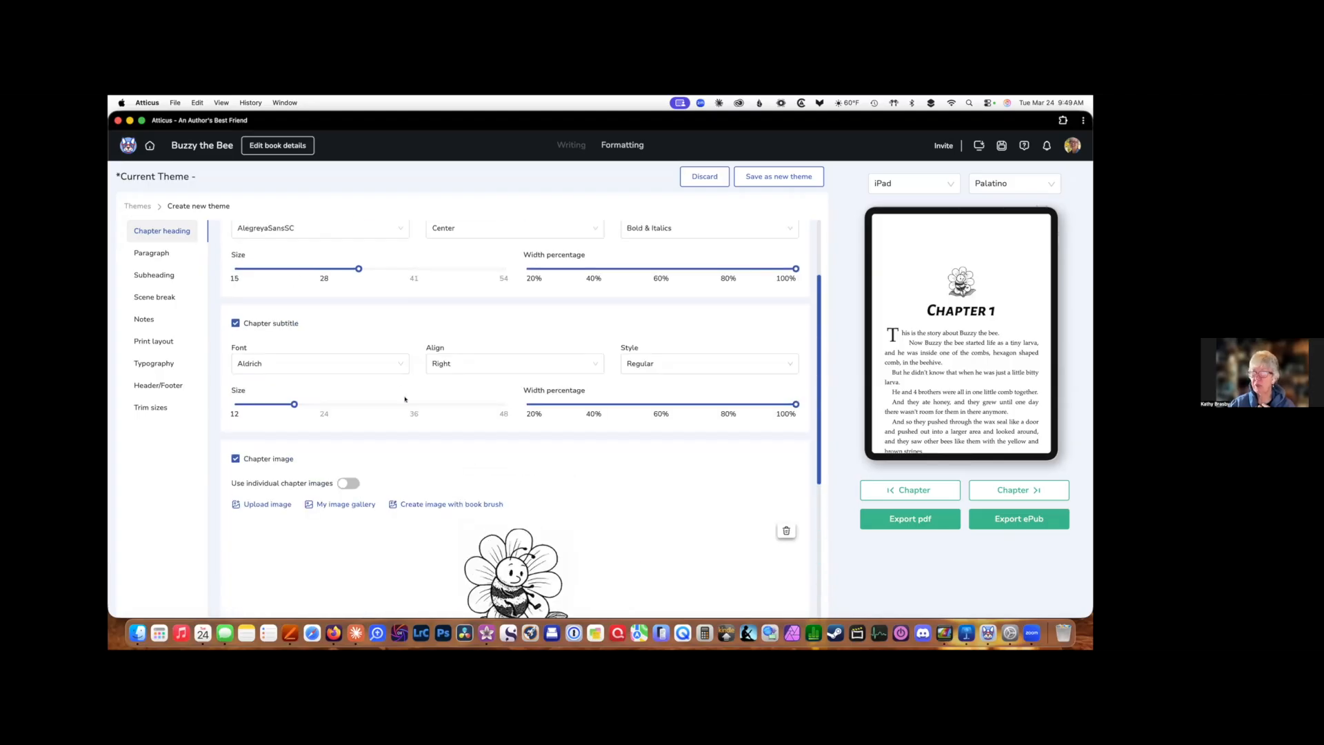
scroll(431, 411, up, 2)
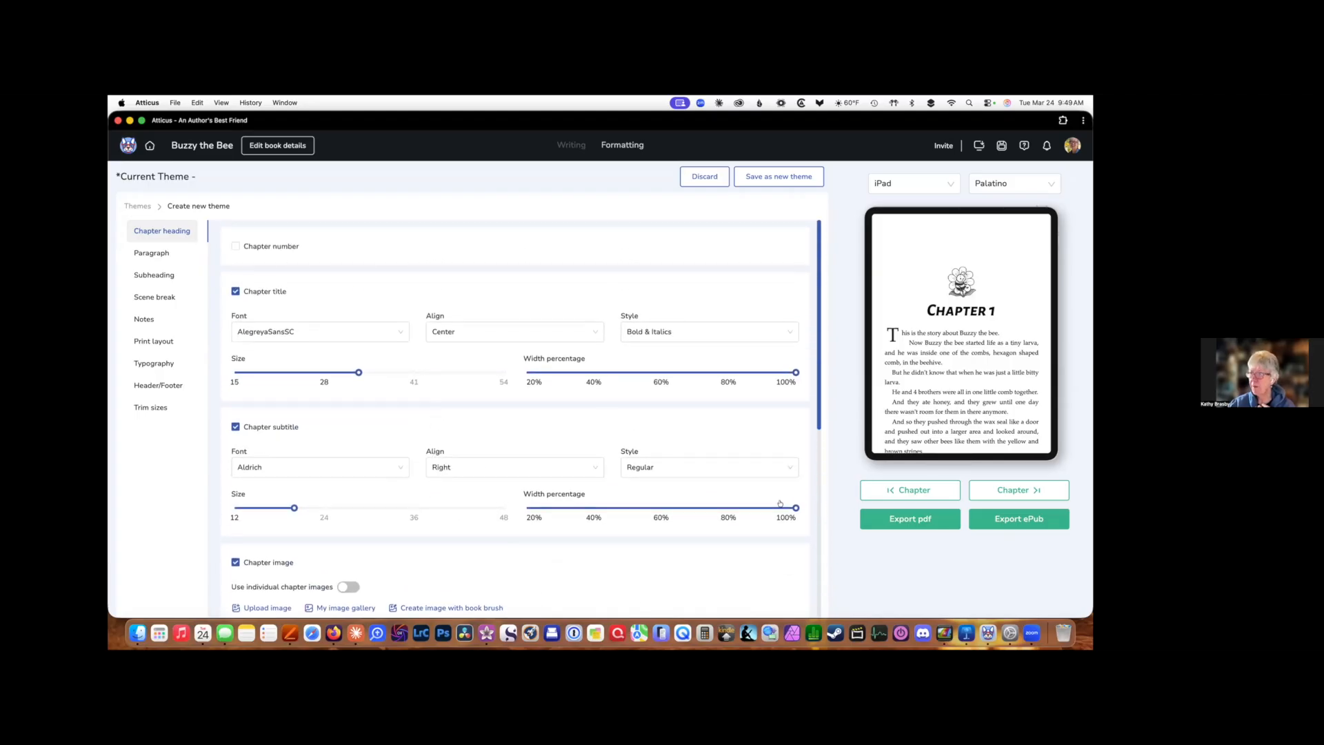
Try the BerkshireSwash and Chomsky drop cap fonts for the theme's first sentence.
click(146, 253)
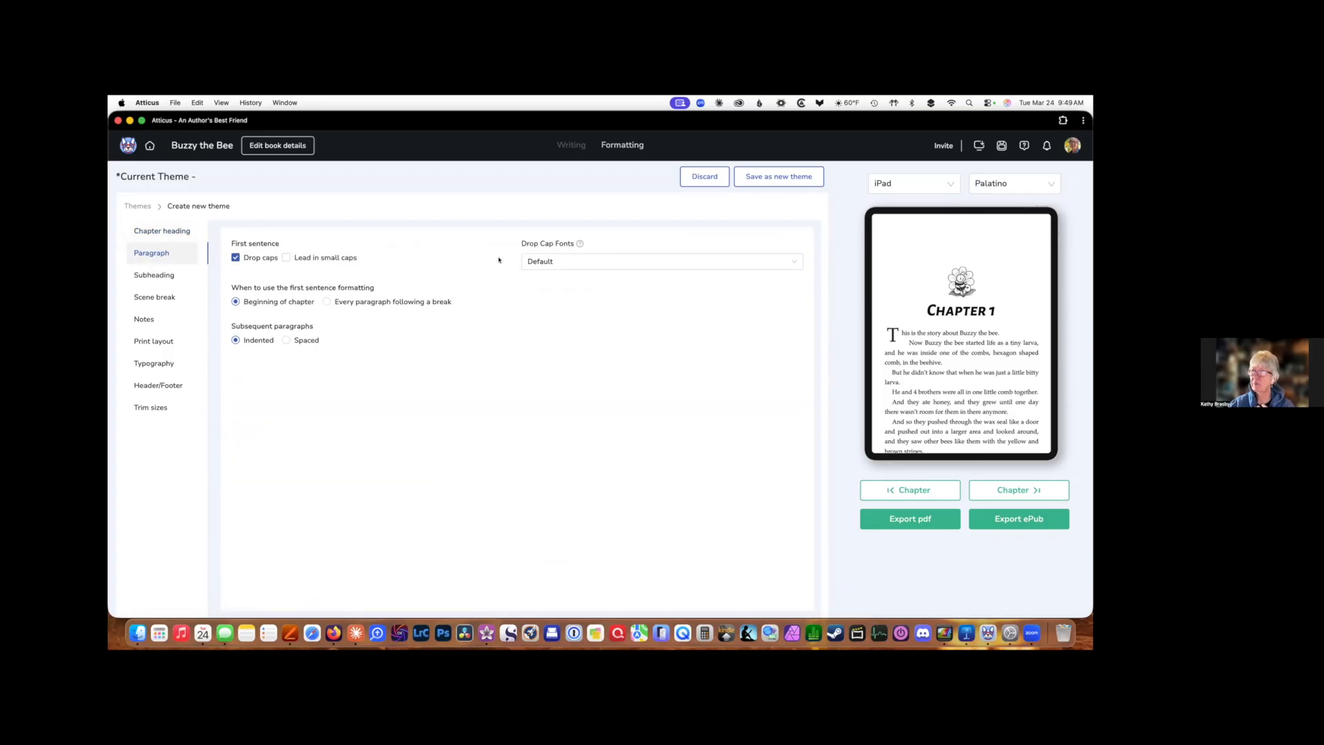
click(569, 262)
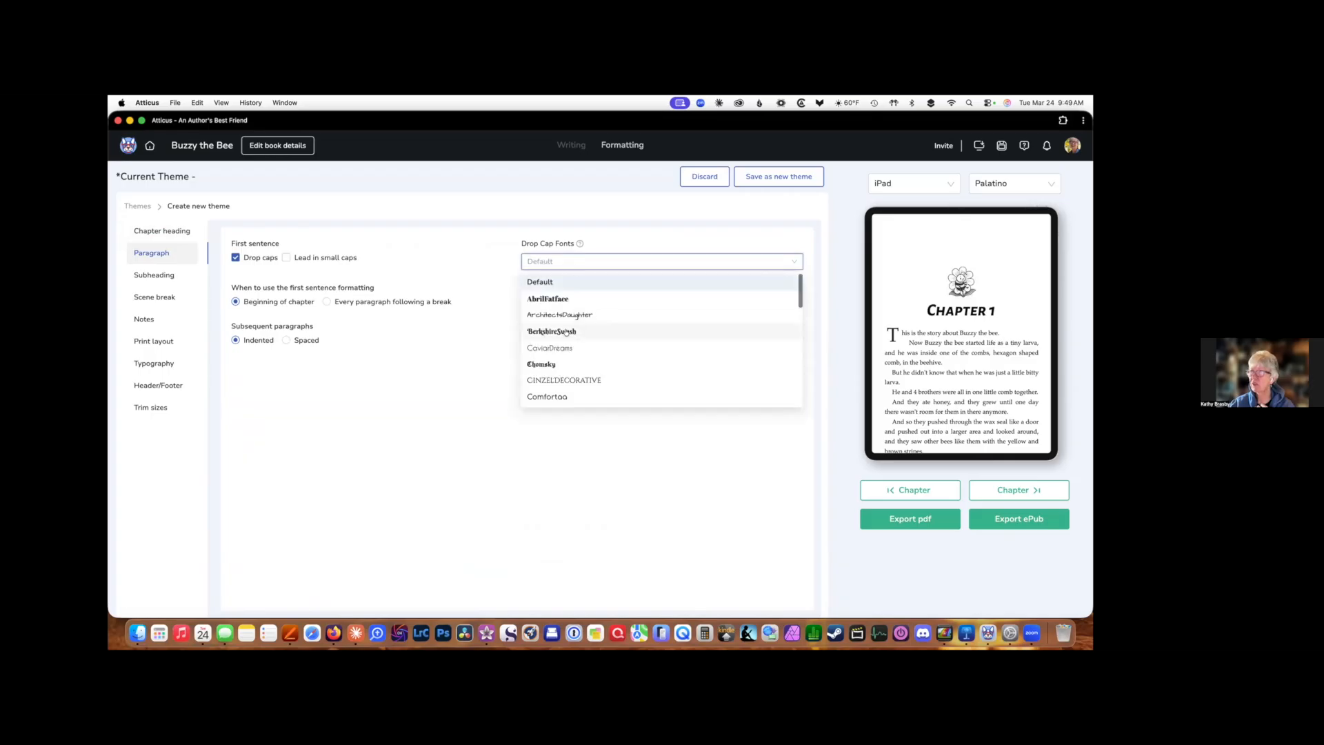
click(567, 332)
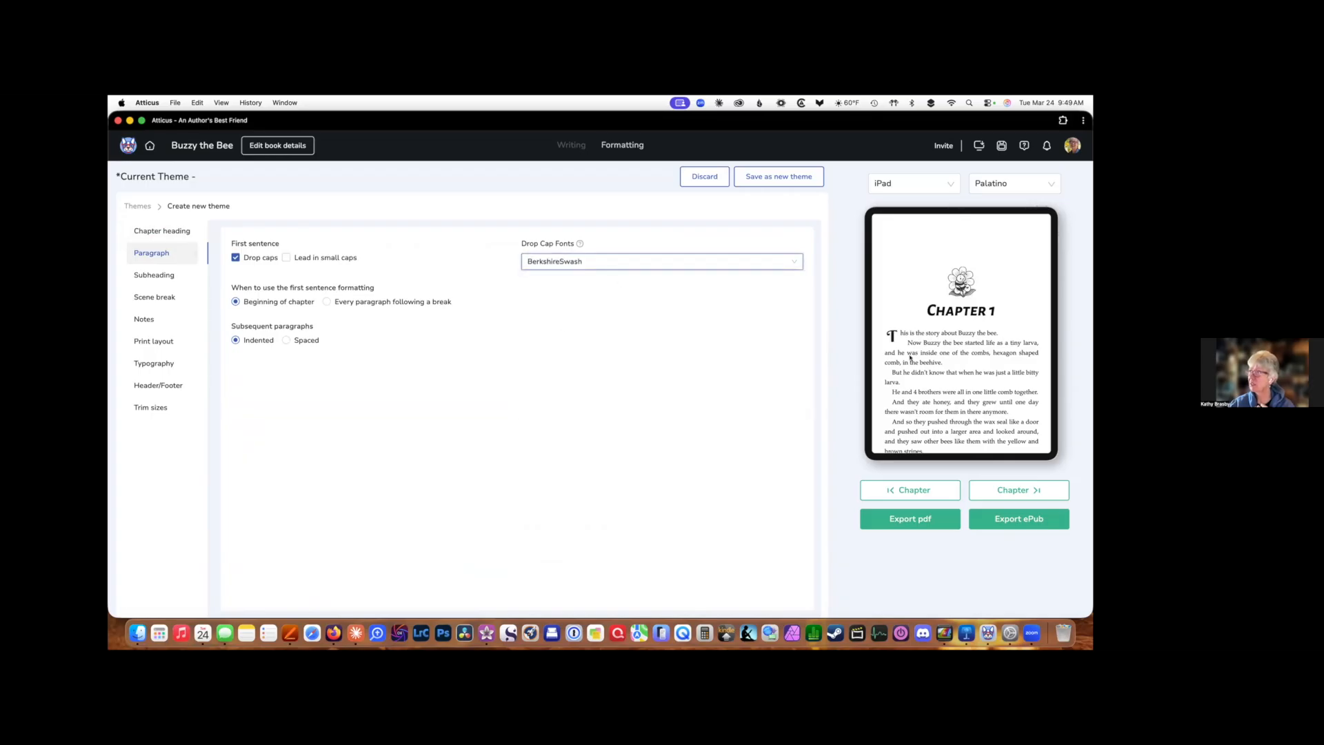
click(661, 261)
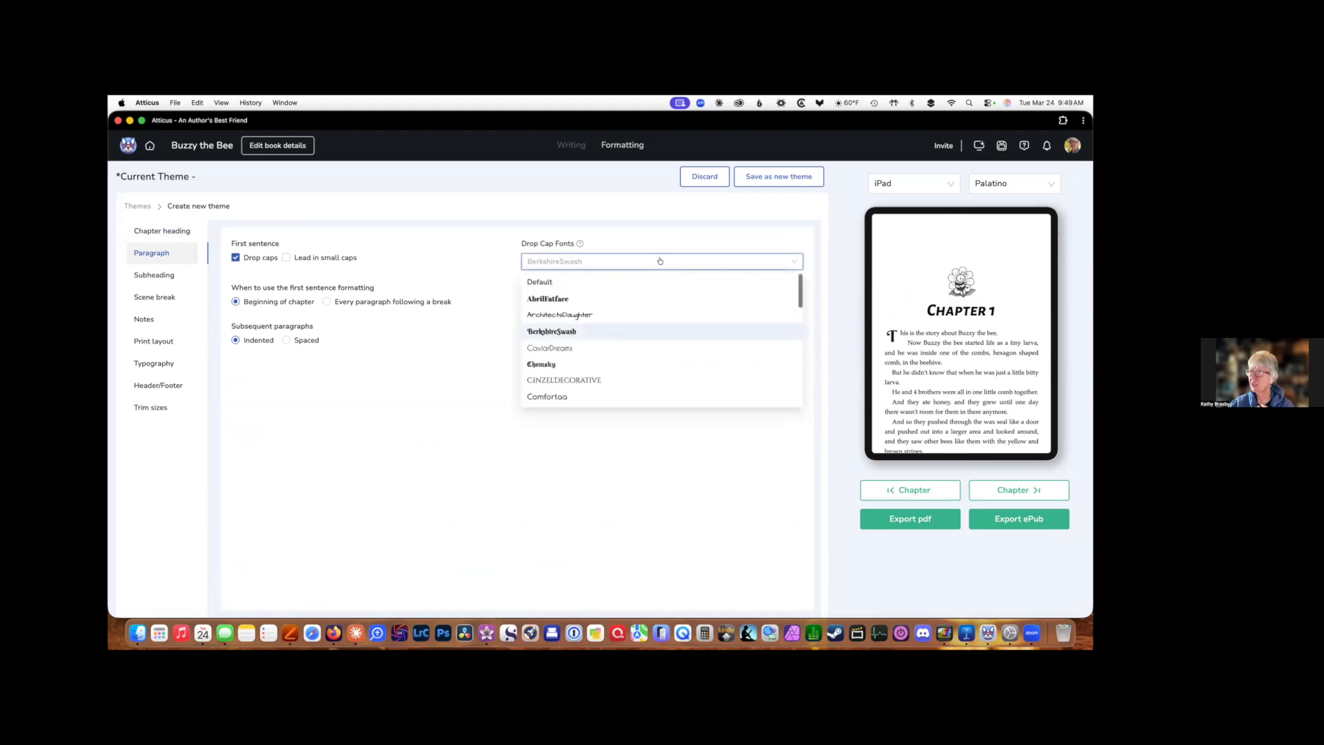
click(541, 365)
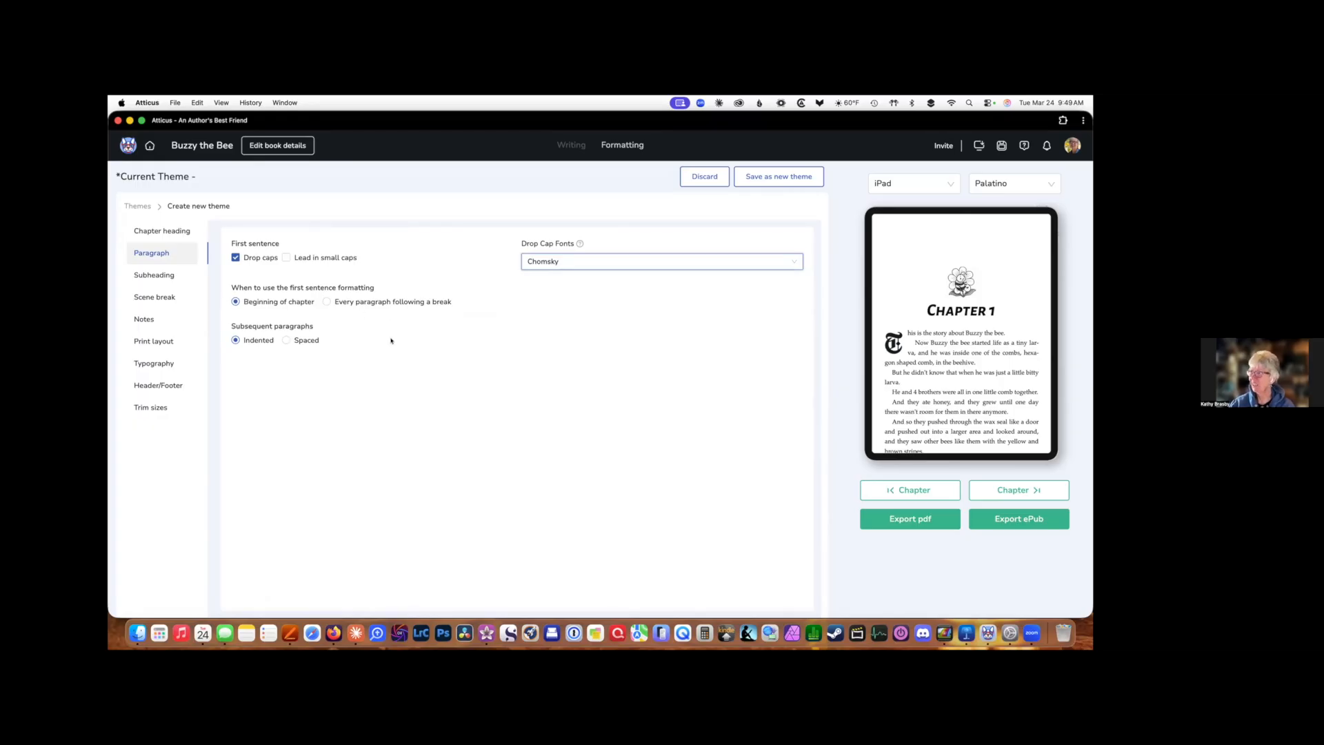
Try first-sentence formatting on every paragraph following a break and spaced subsequent paragraphs, returning to beginning of chapter and indented.
click(327, 302)
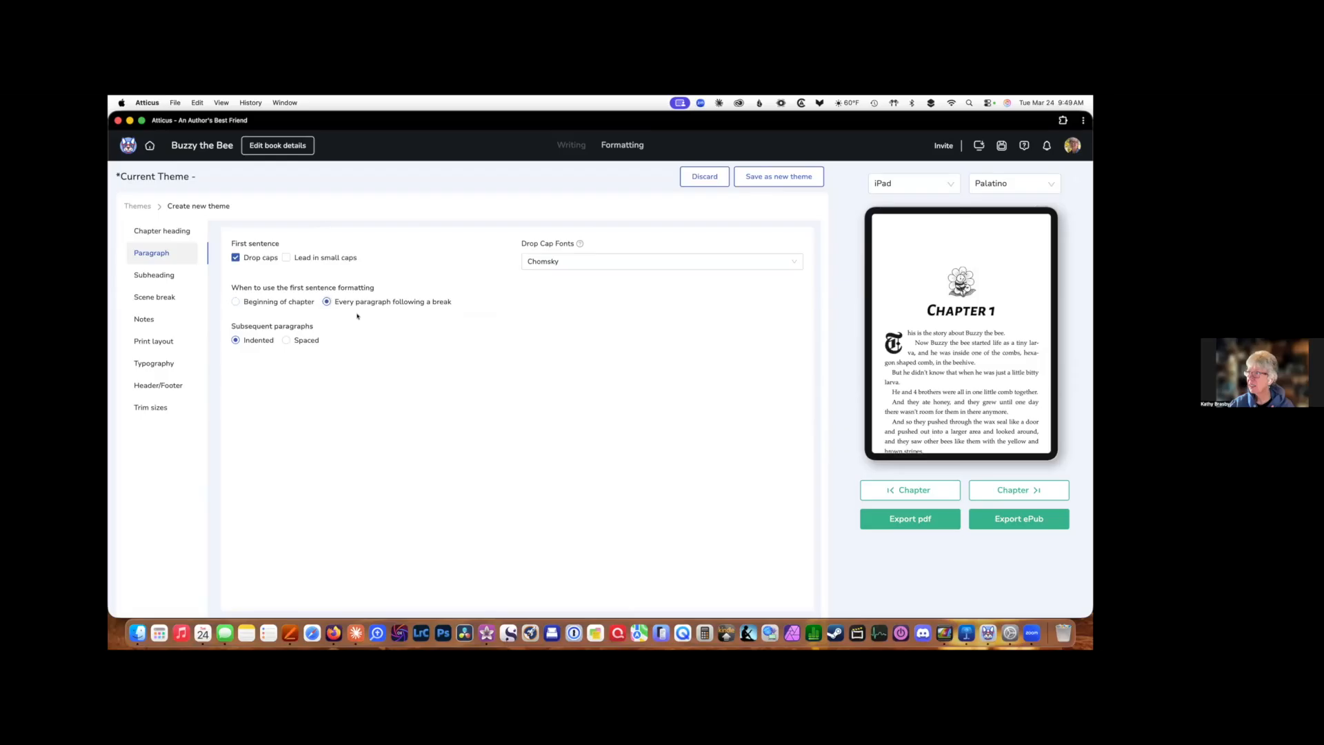
click(235, 302)
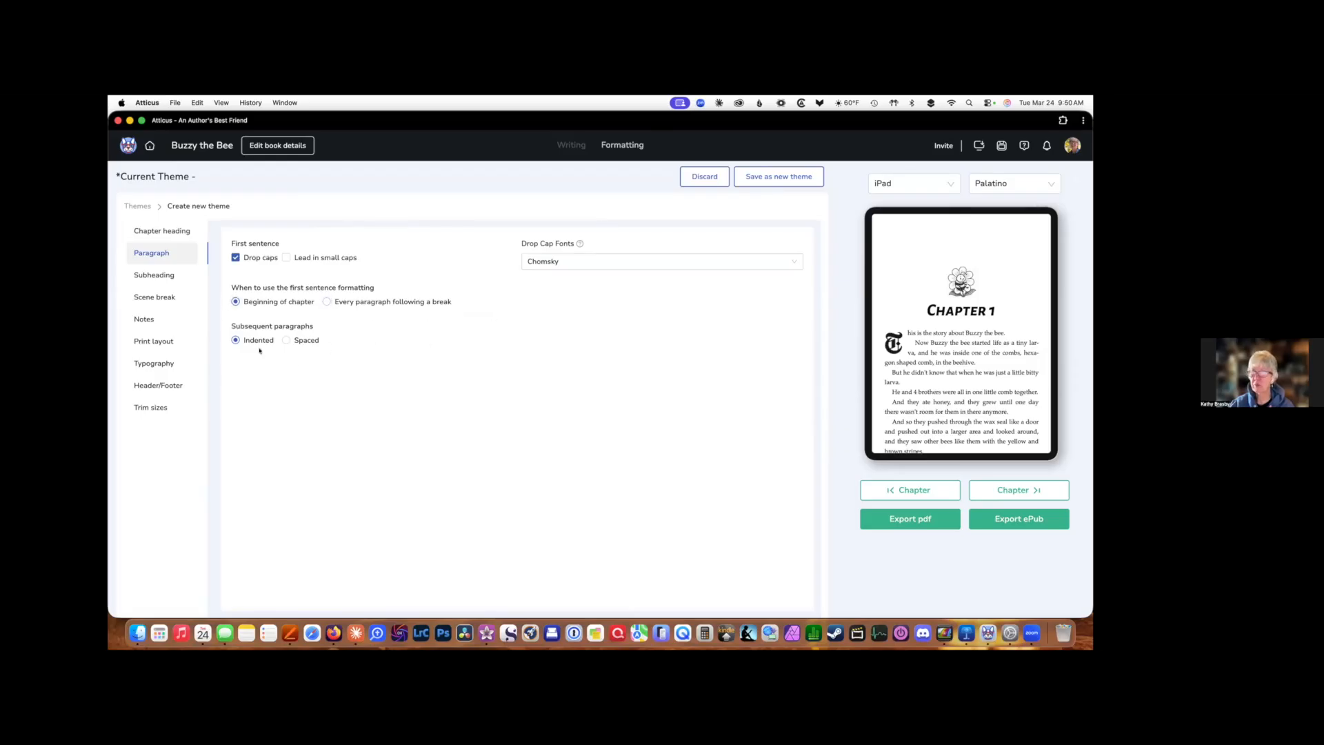
click(286, 340)
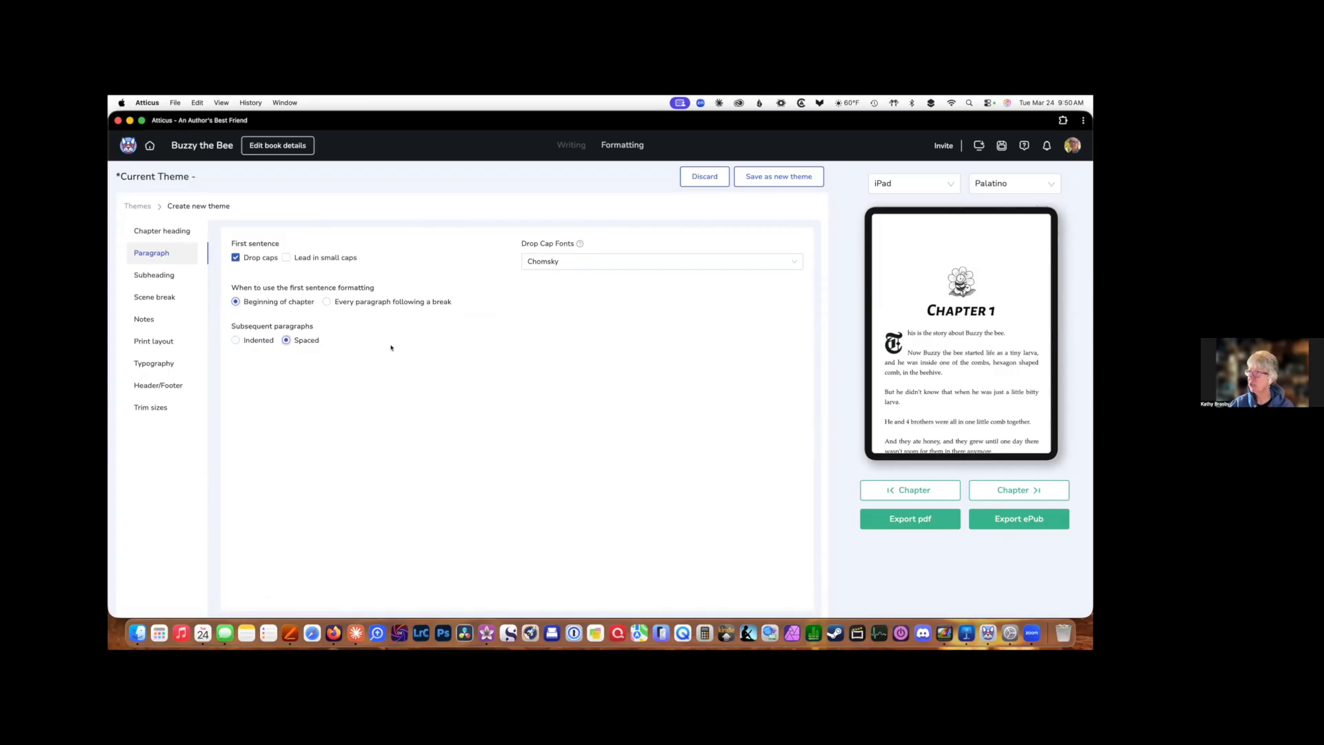
click(235, 340)
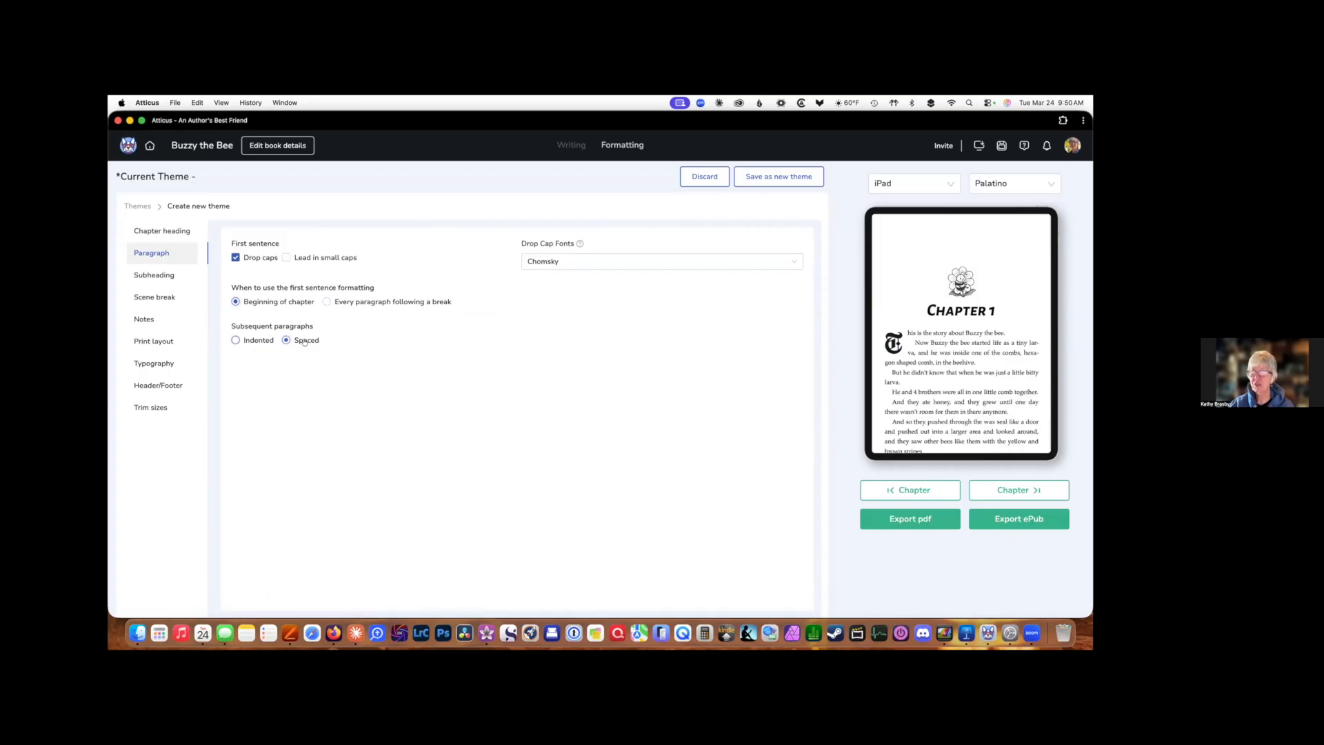
Review the theme's scene break, notes and print layout settings.
click(149, 298)
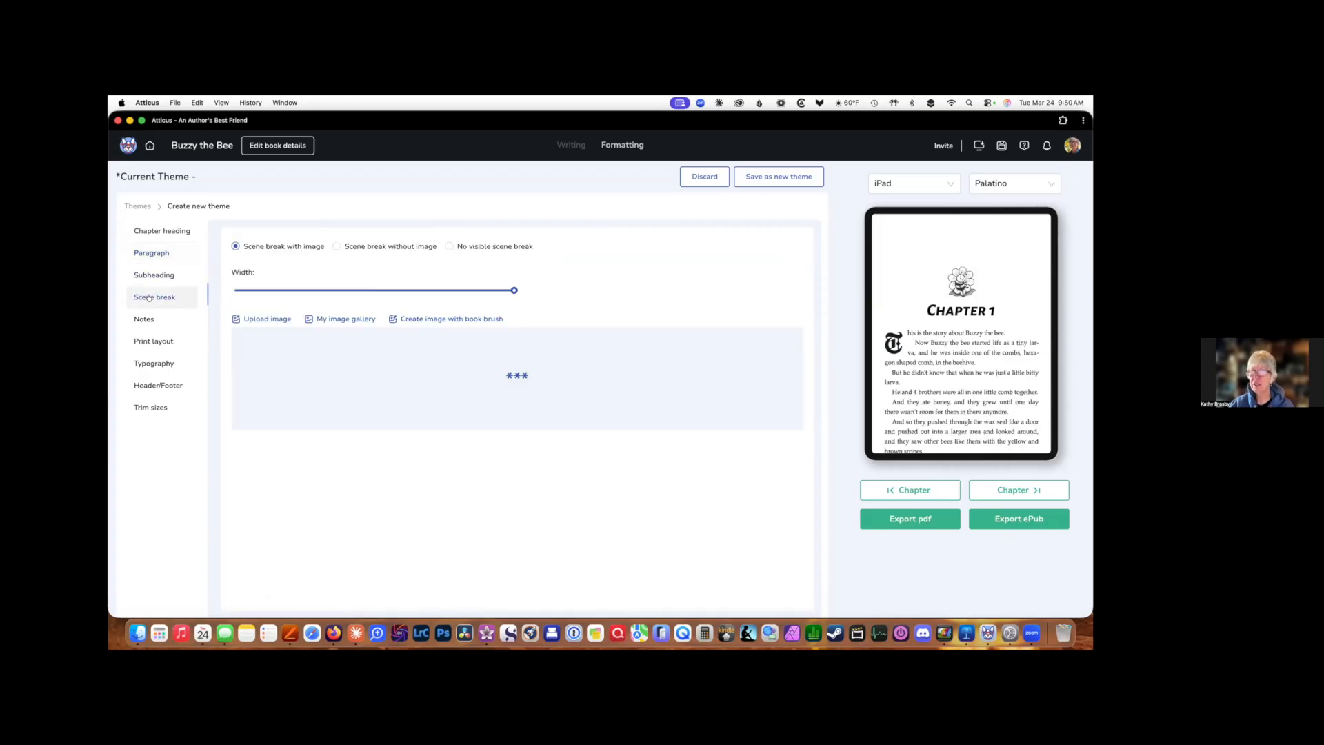
click(147, 320)
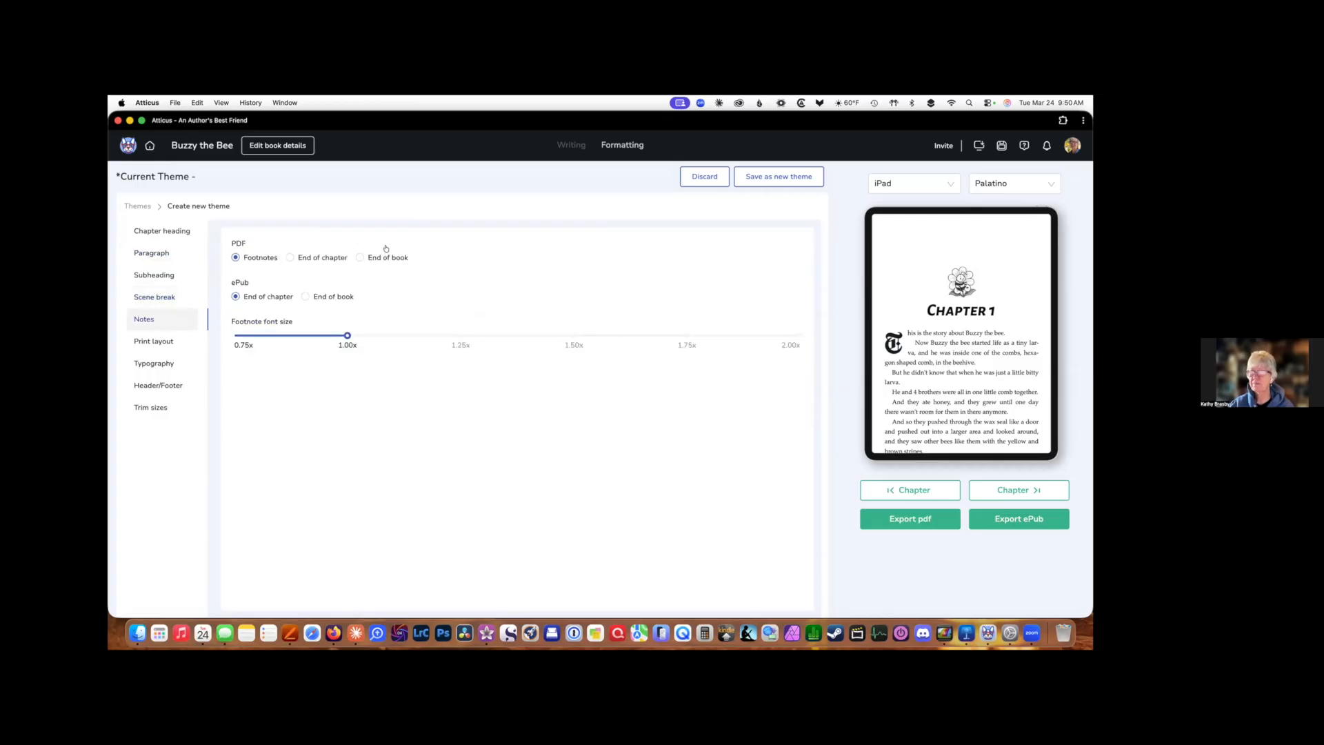
click(193, 338)
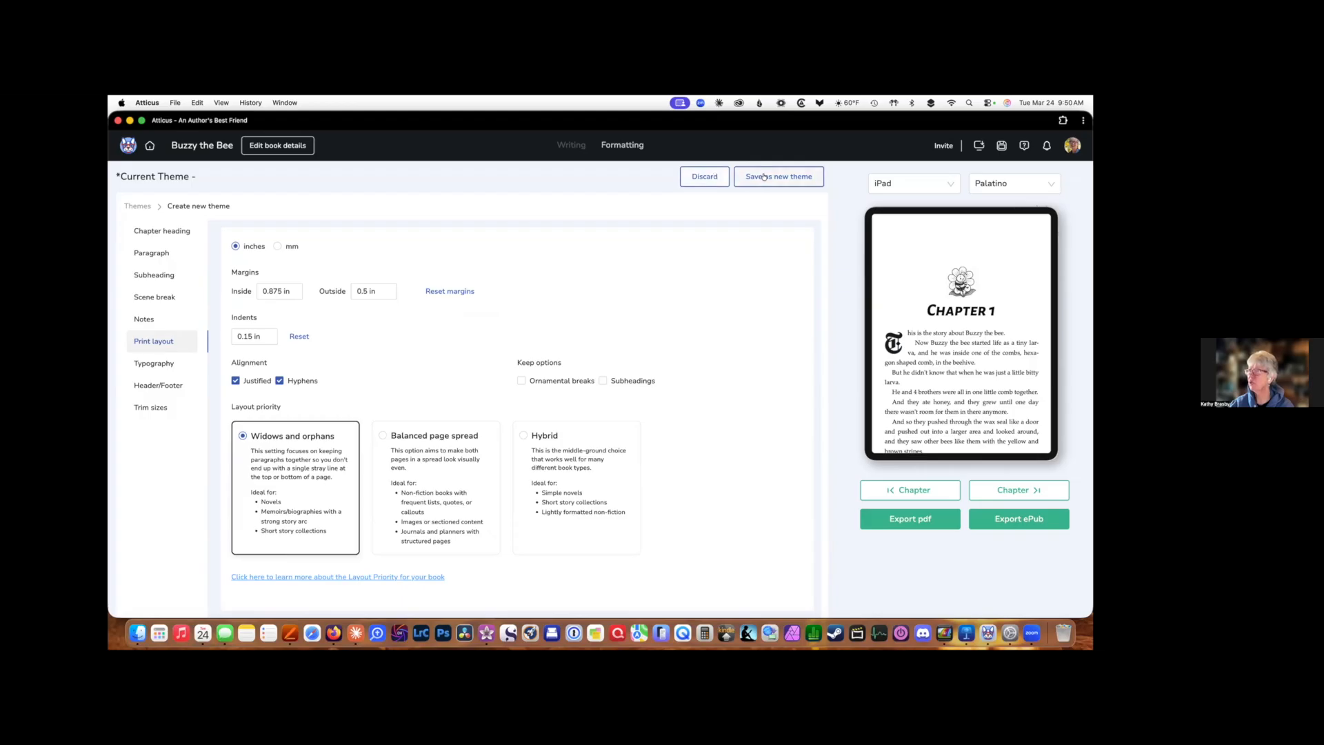
Discard the unsaved custom theme changes.
click(700, 178)
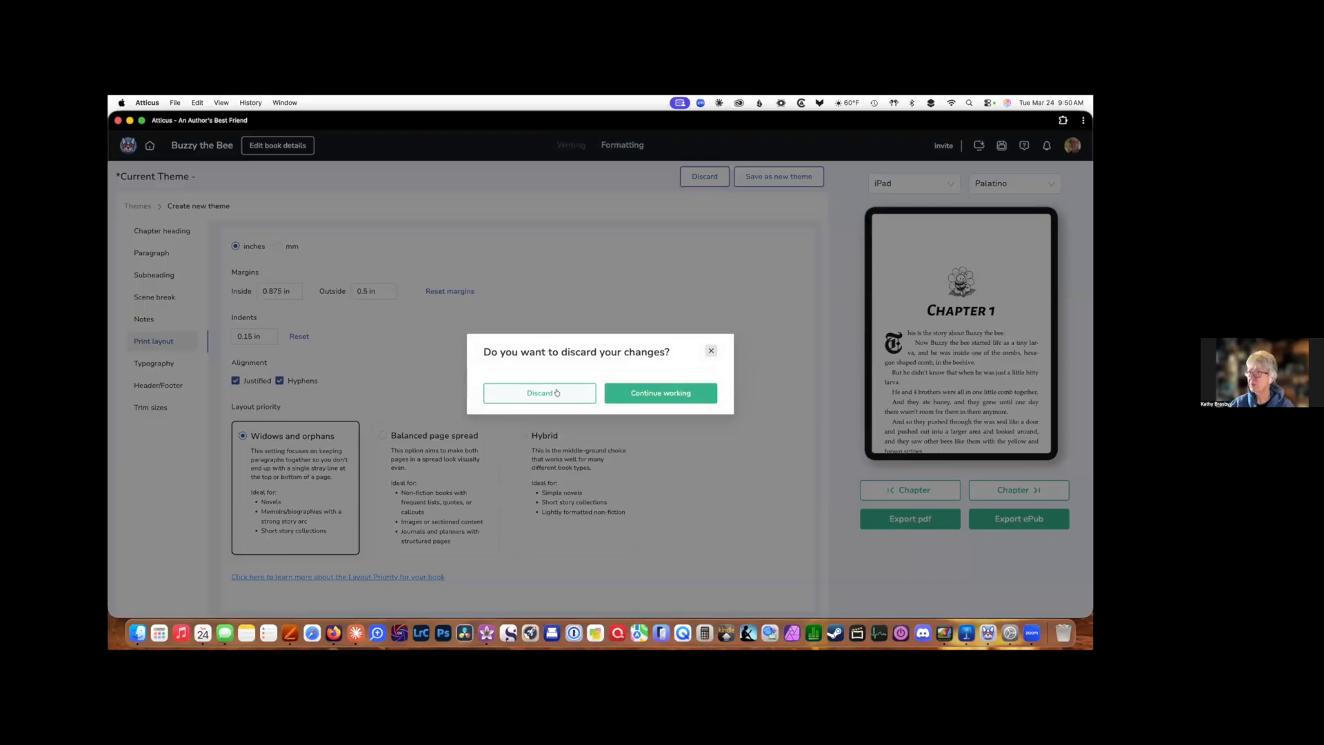
click(556, 393)
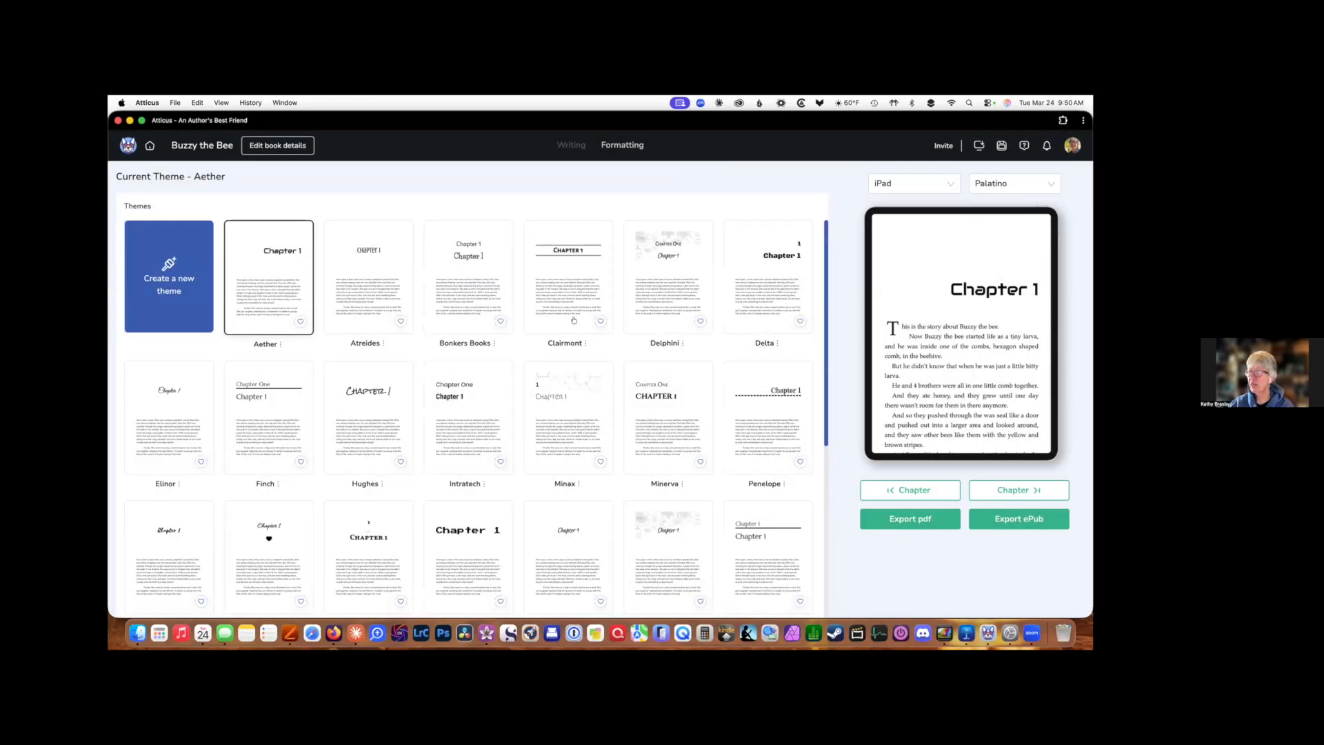
Try the Florence recipe book, several Finch and the Delphini - Magda's Hope themes, and apply the Seraphina theme.
scroll(573, 320, down, 5)
click(559, 405)
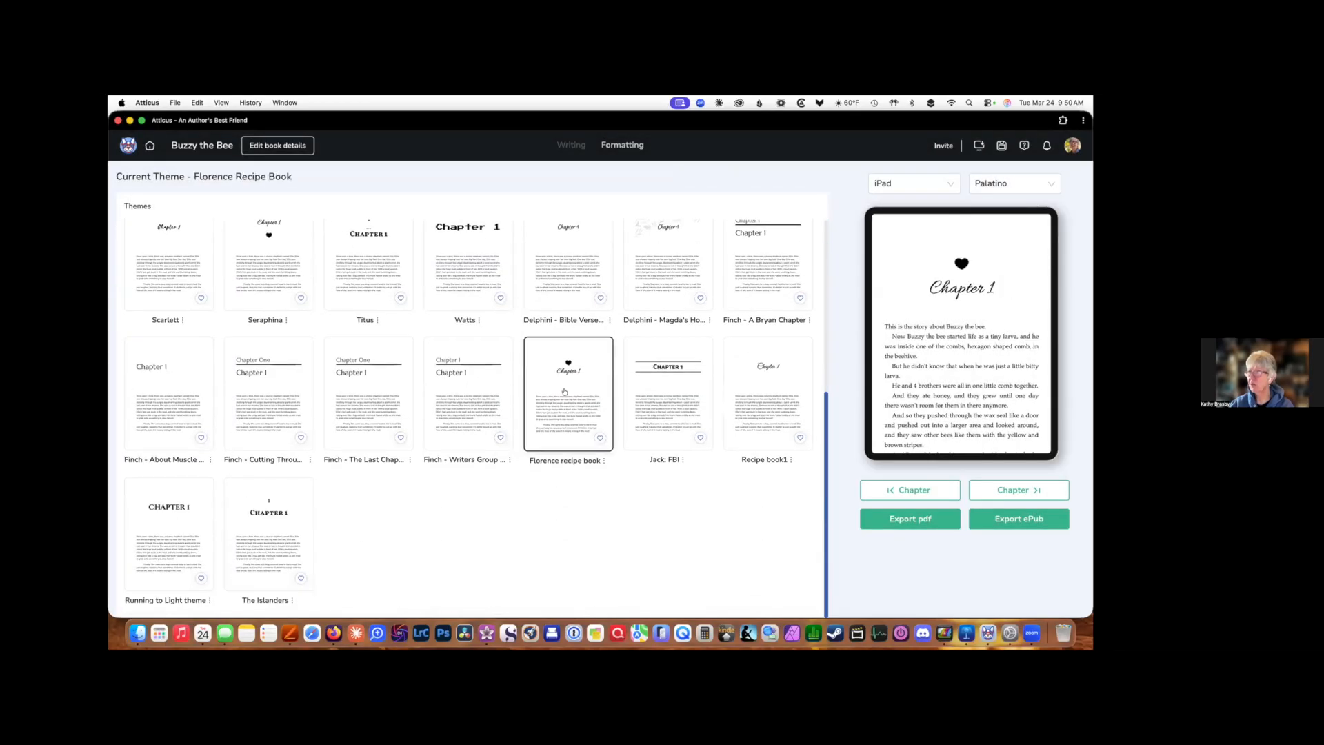
click(459, 406)
click(373, 411)
click(255, 411)
click(134, 409)
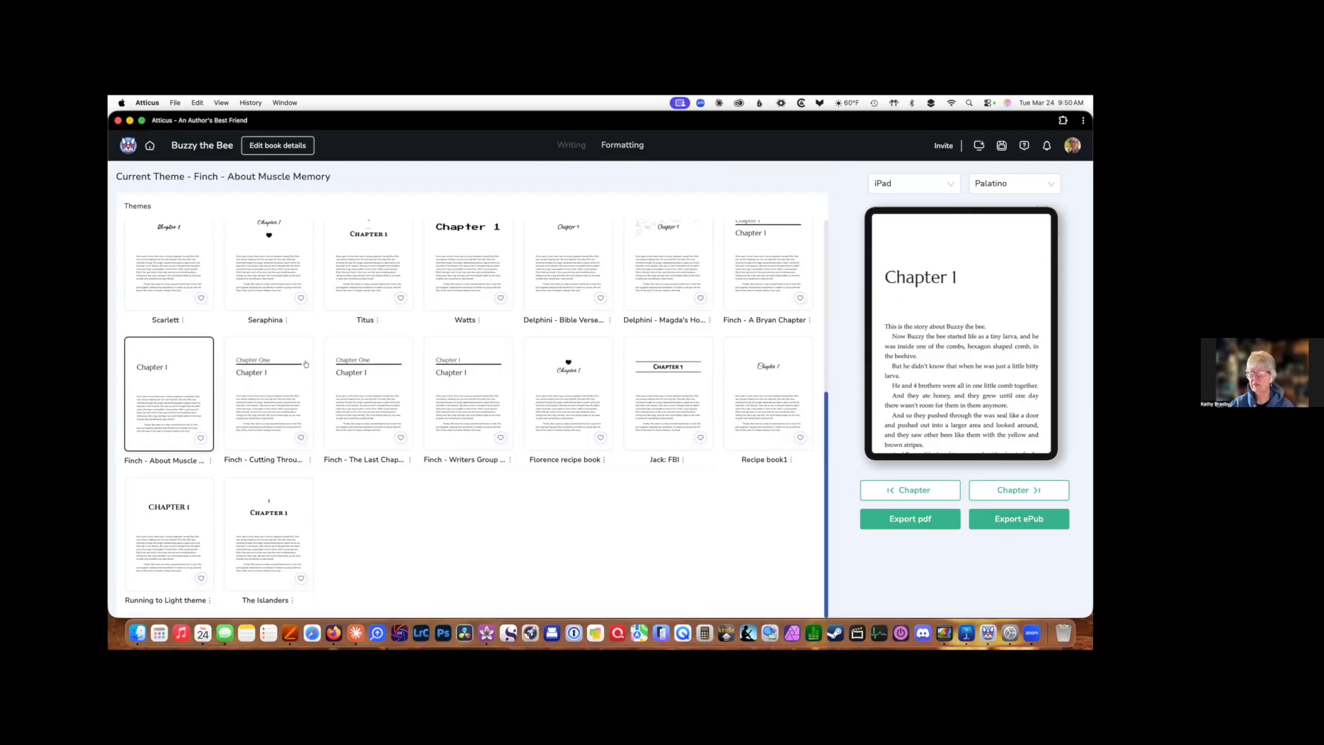
click(752, 267)
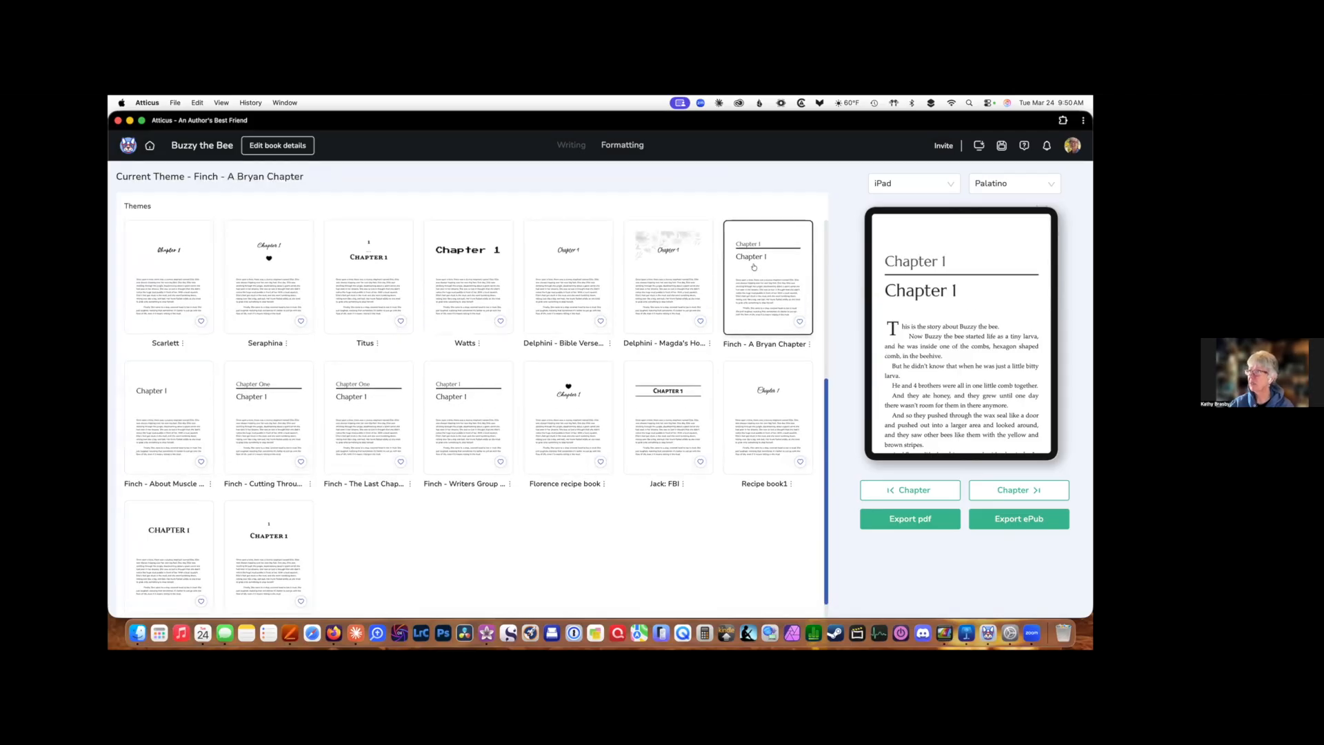
click(682, 267)
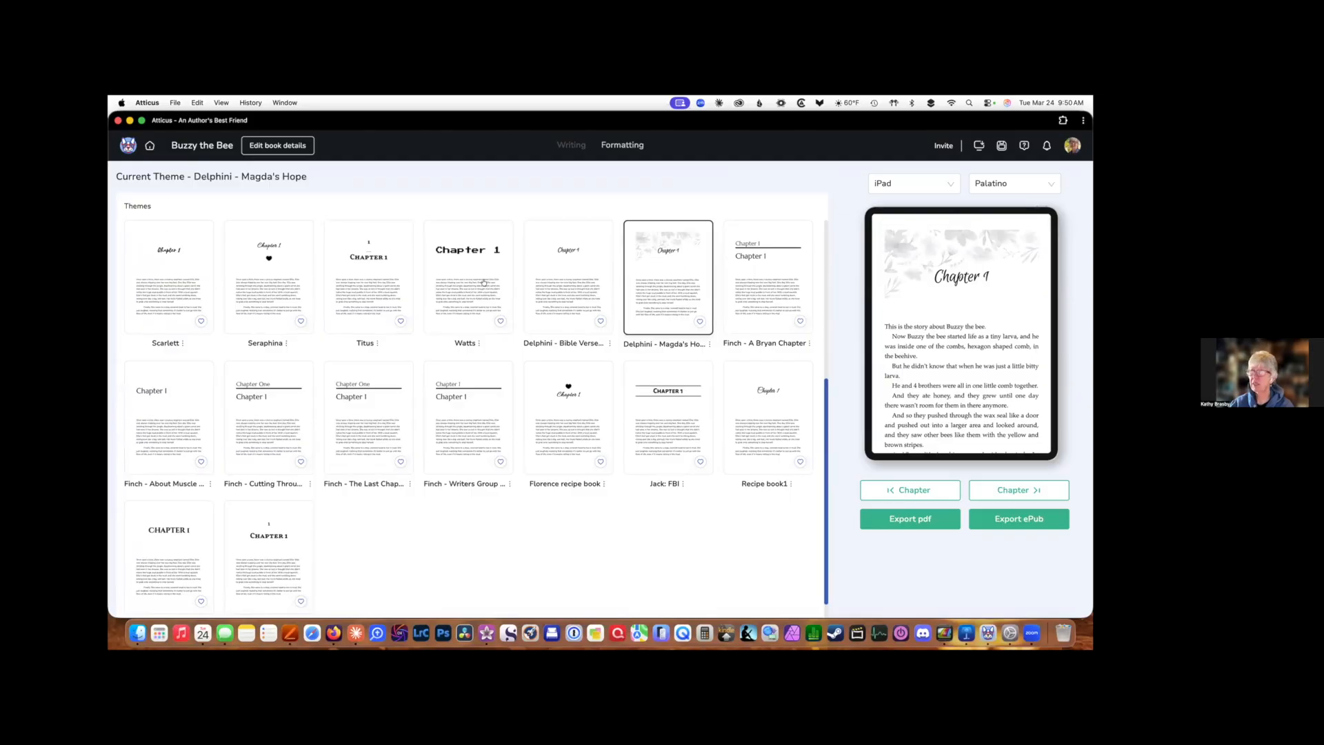
click(260, 282)
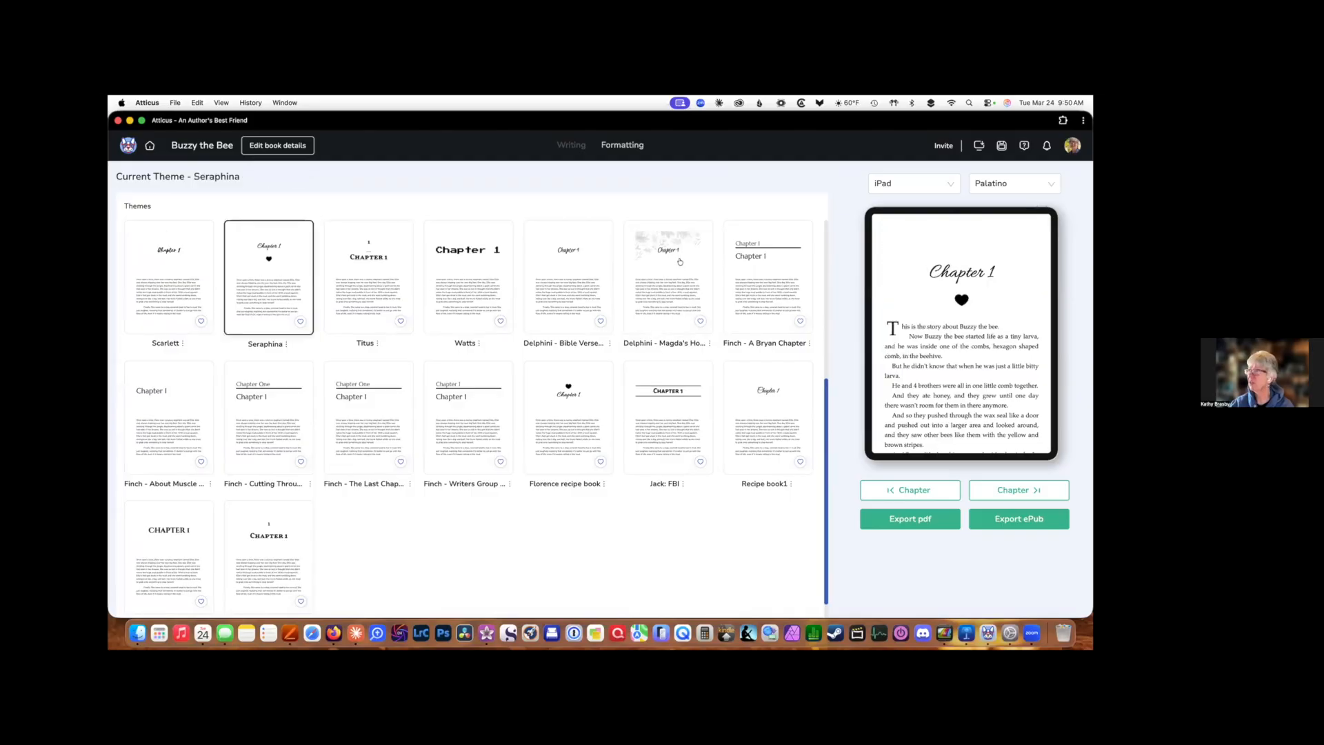
Look through the preview devices and preview the book on the Kindle Fire.
click(948, 185)
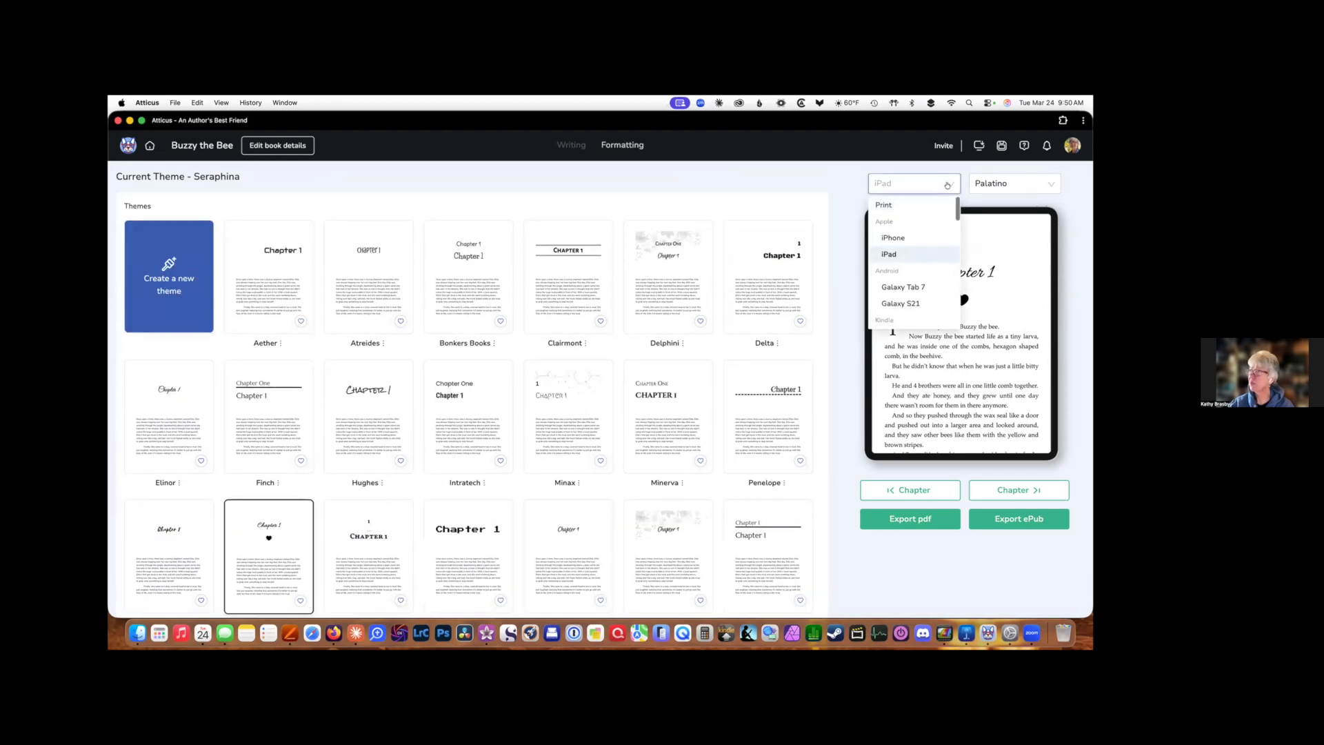
click(890, 255)
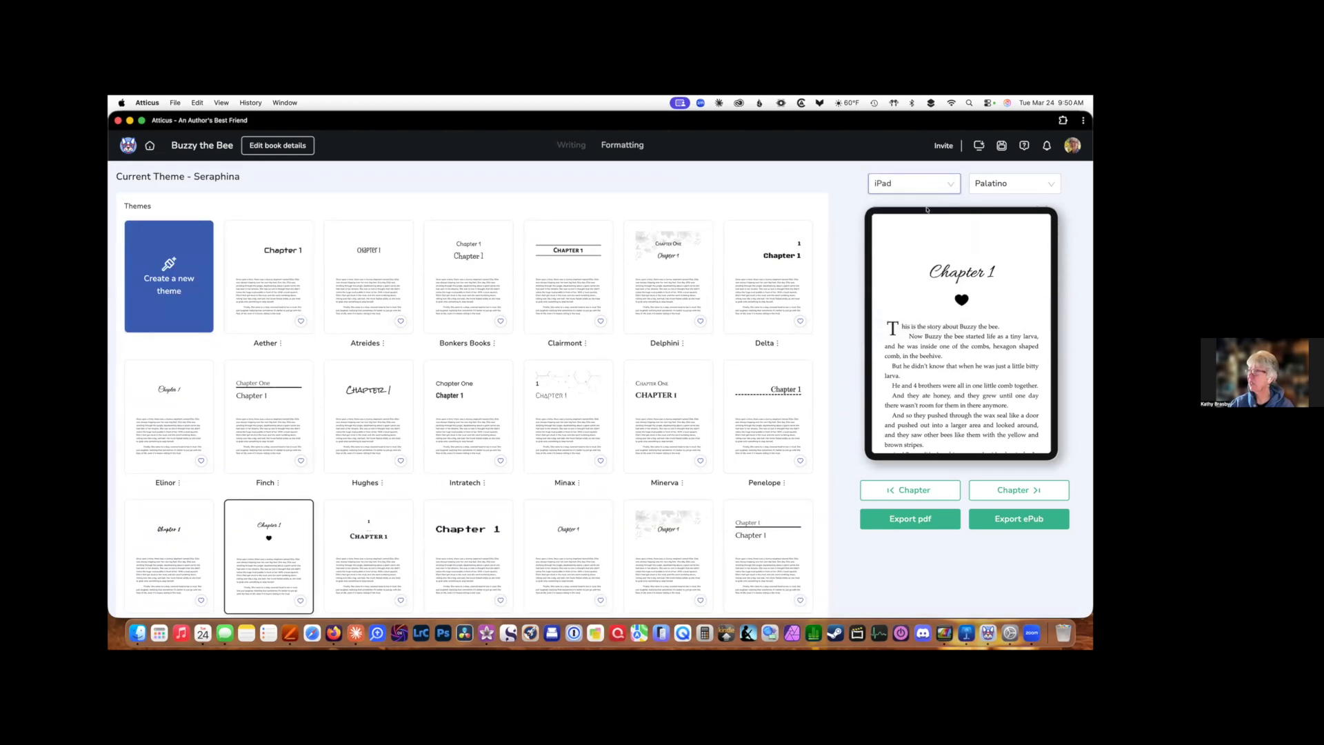
click(948, 185)
scroll(902, 258, down, 5)
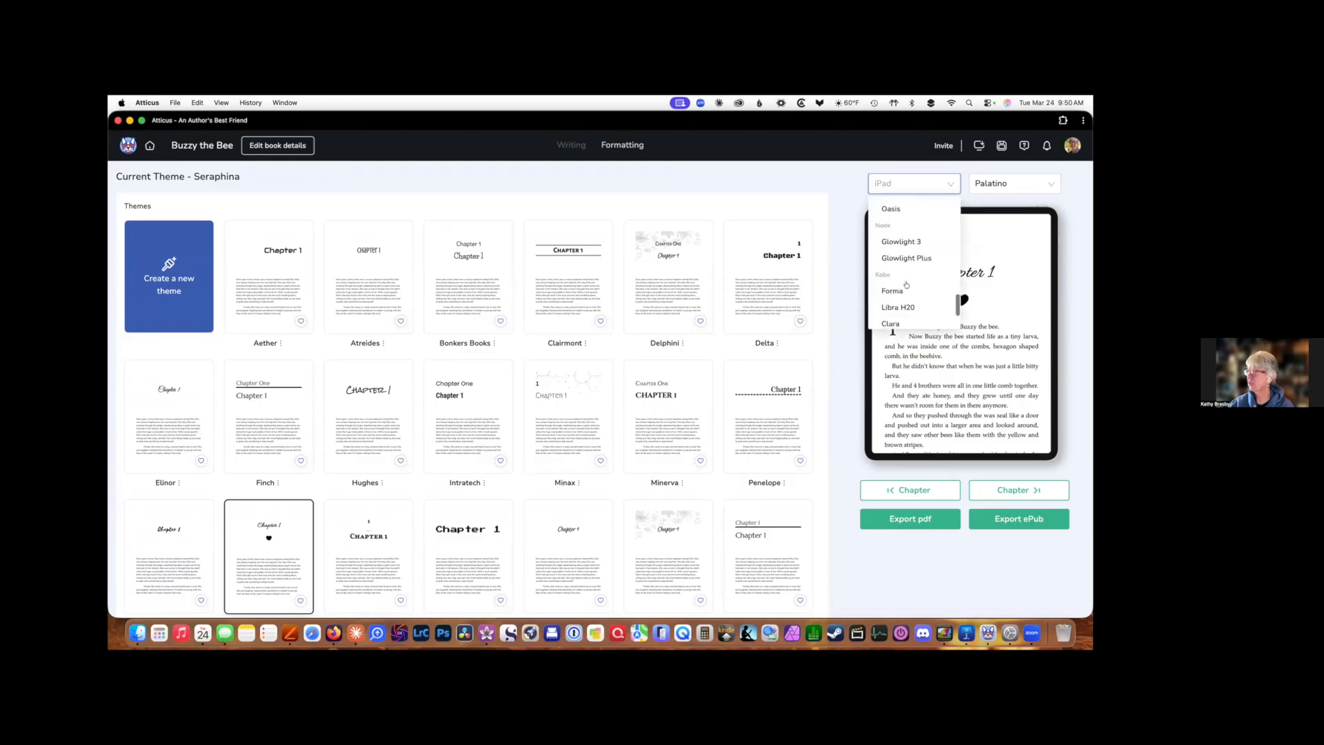
scroll(902, 258, up, 3)
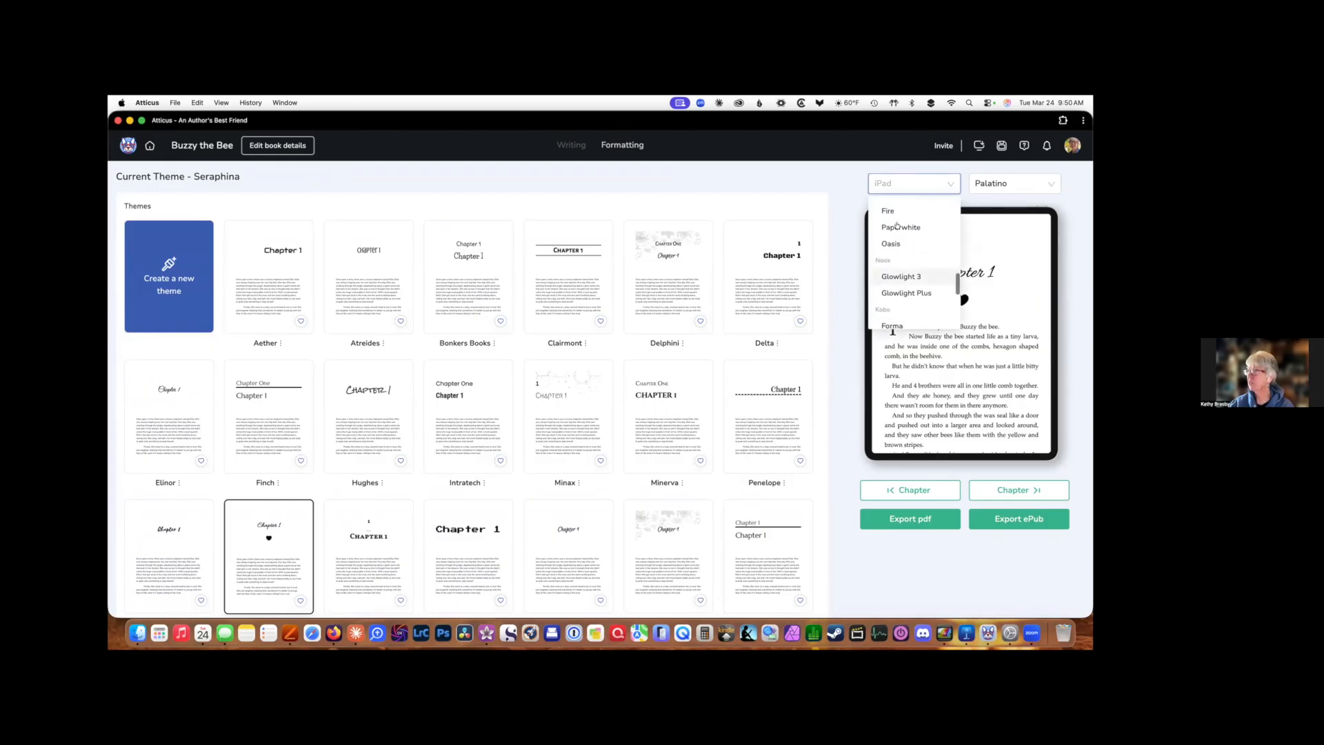
click(885, 211)
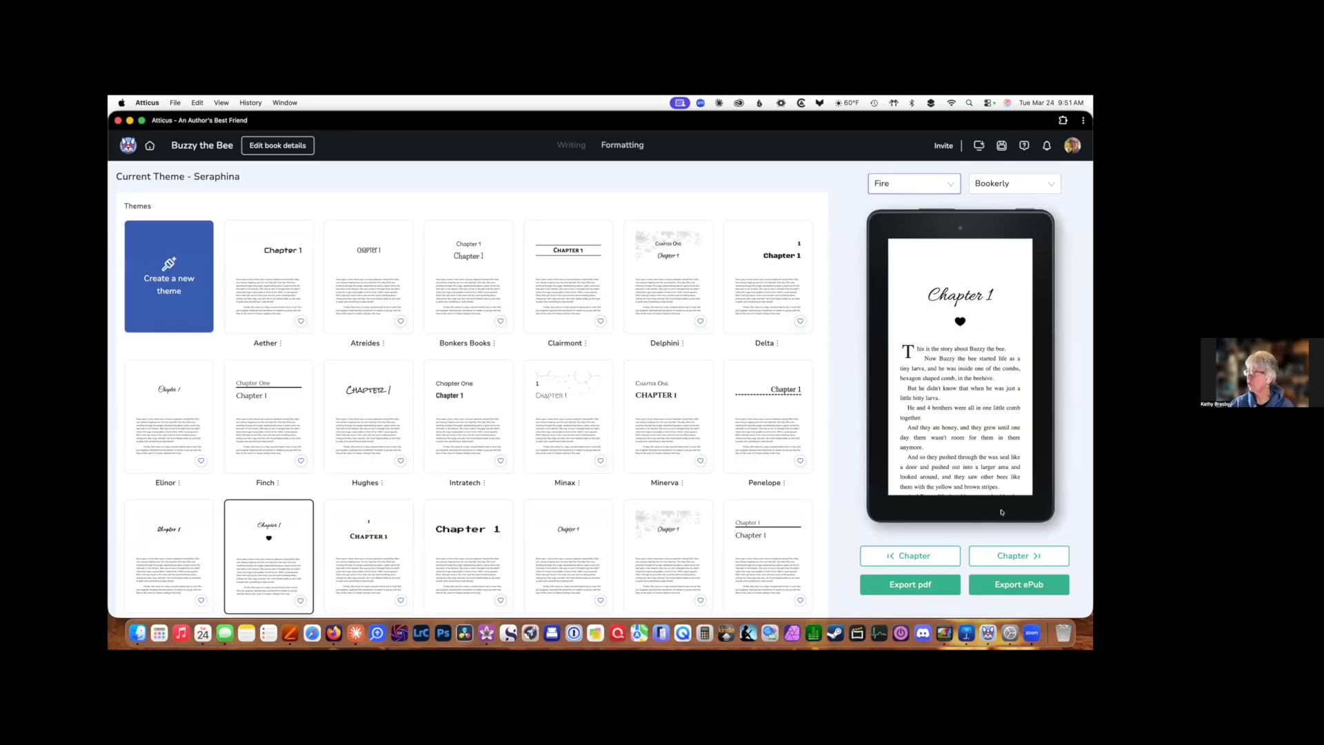
Set the Fire preview's reading font to Baskerville.
click(948, 184)
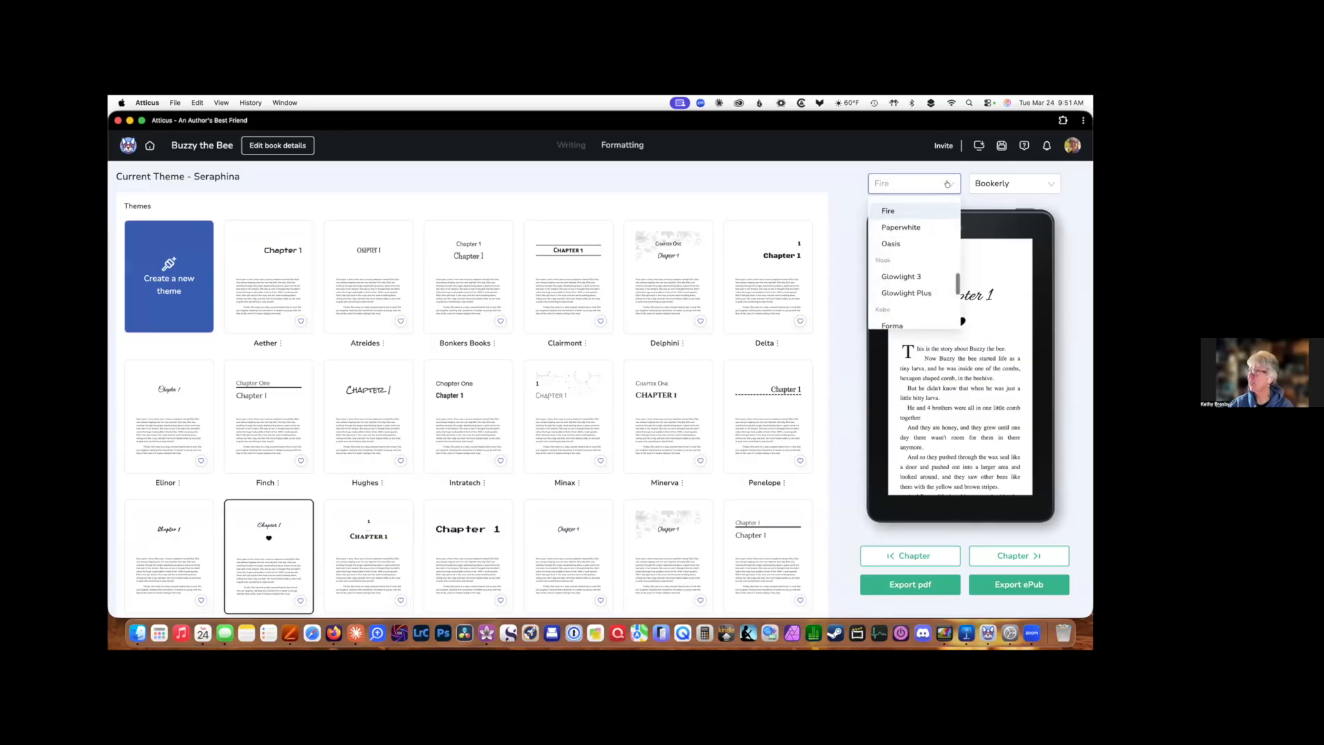
click(947, 184)
click(1011, 184)
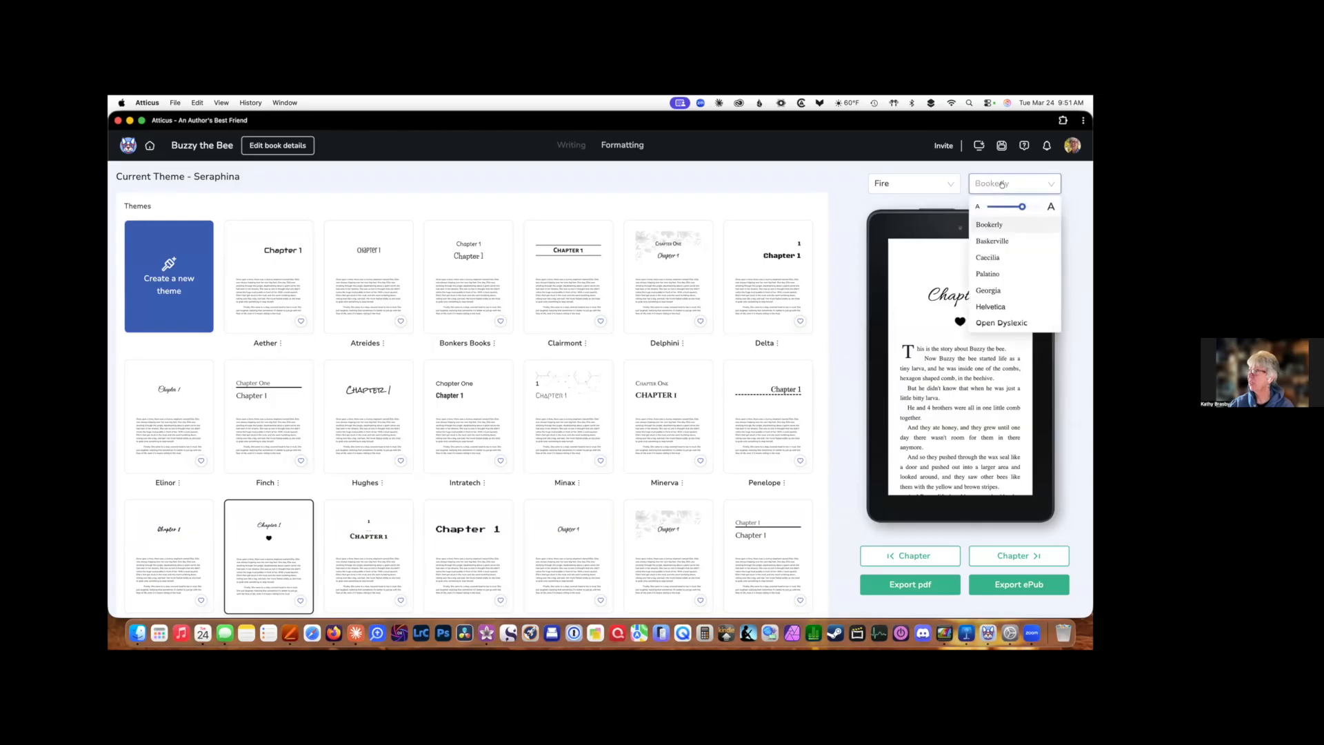
click(993, 242)
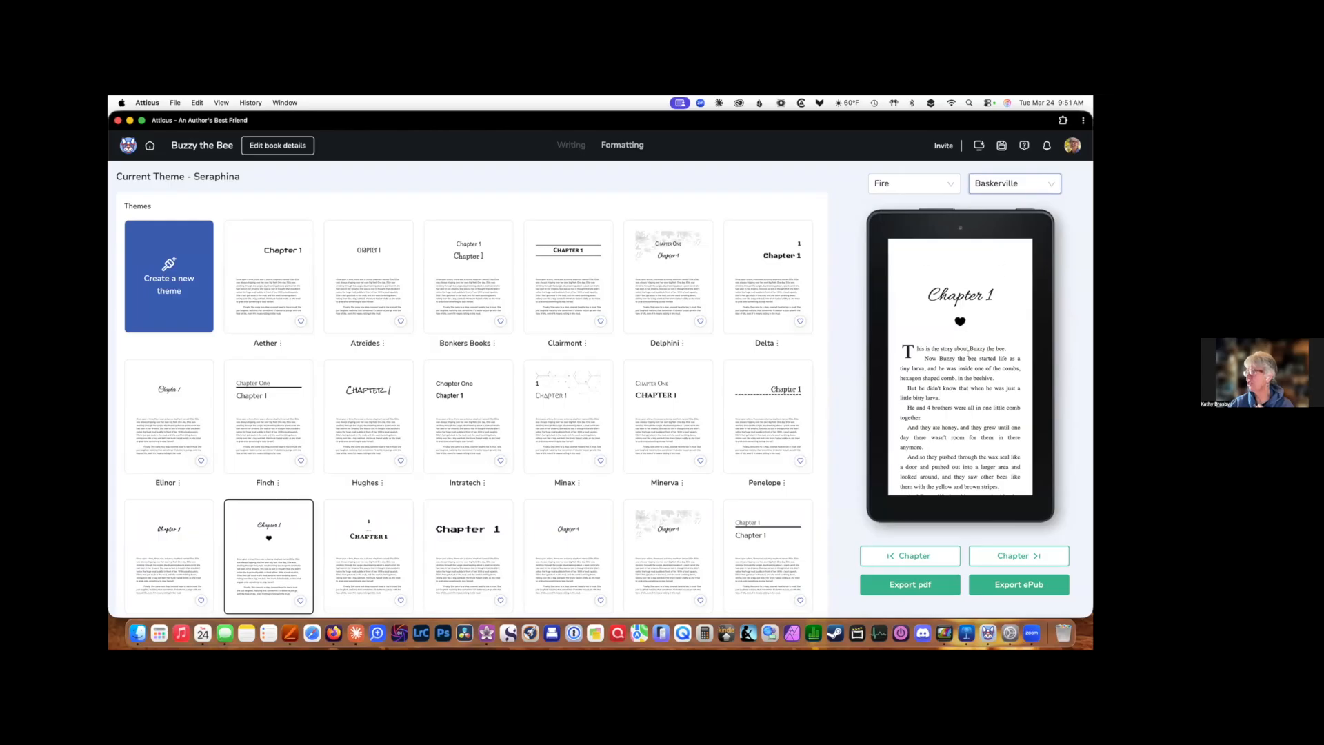
Look through the remaining e-reader options and switch the book preview to Print.
click(917, 184)
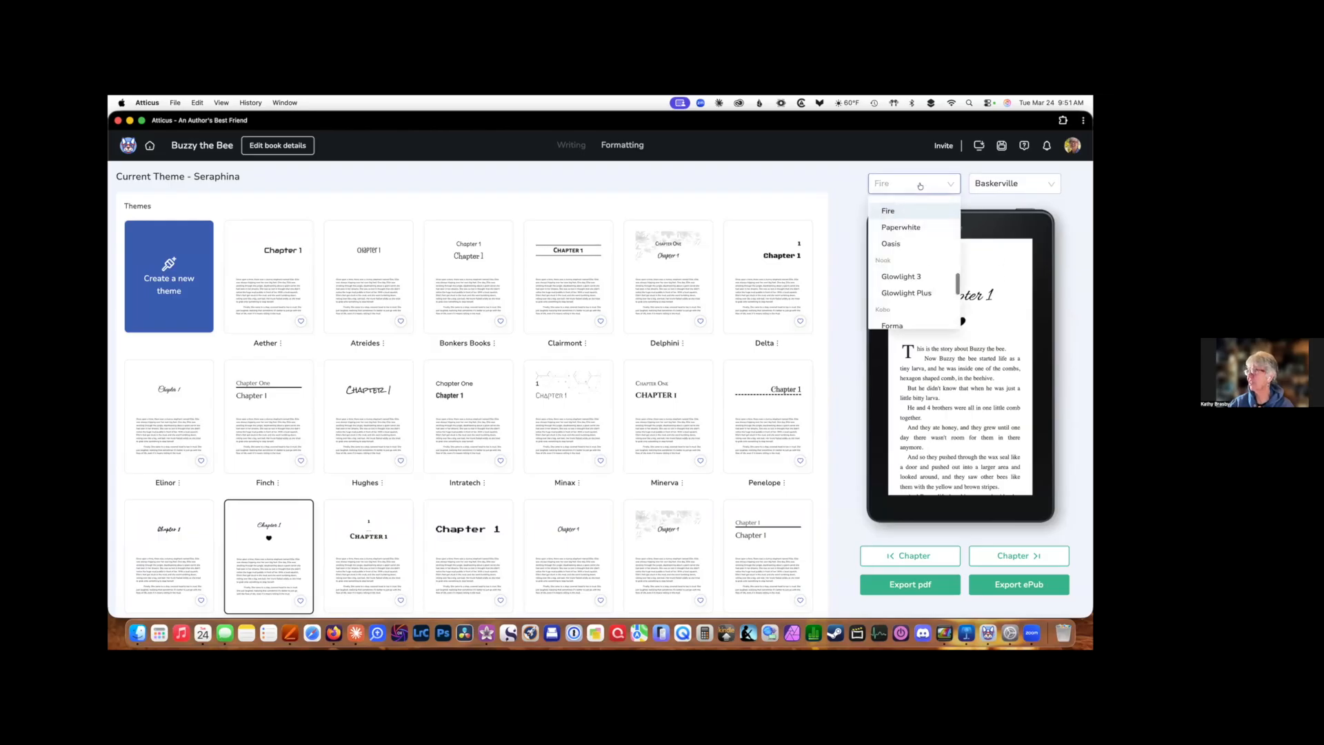
scroll(907, 272, down, 3)
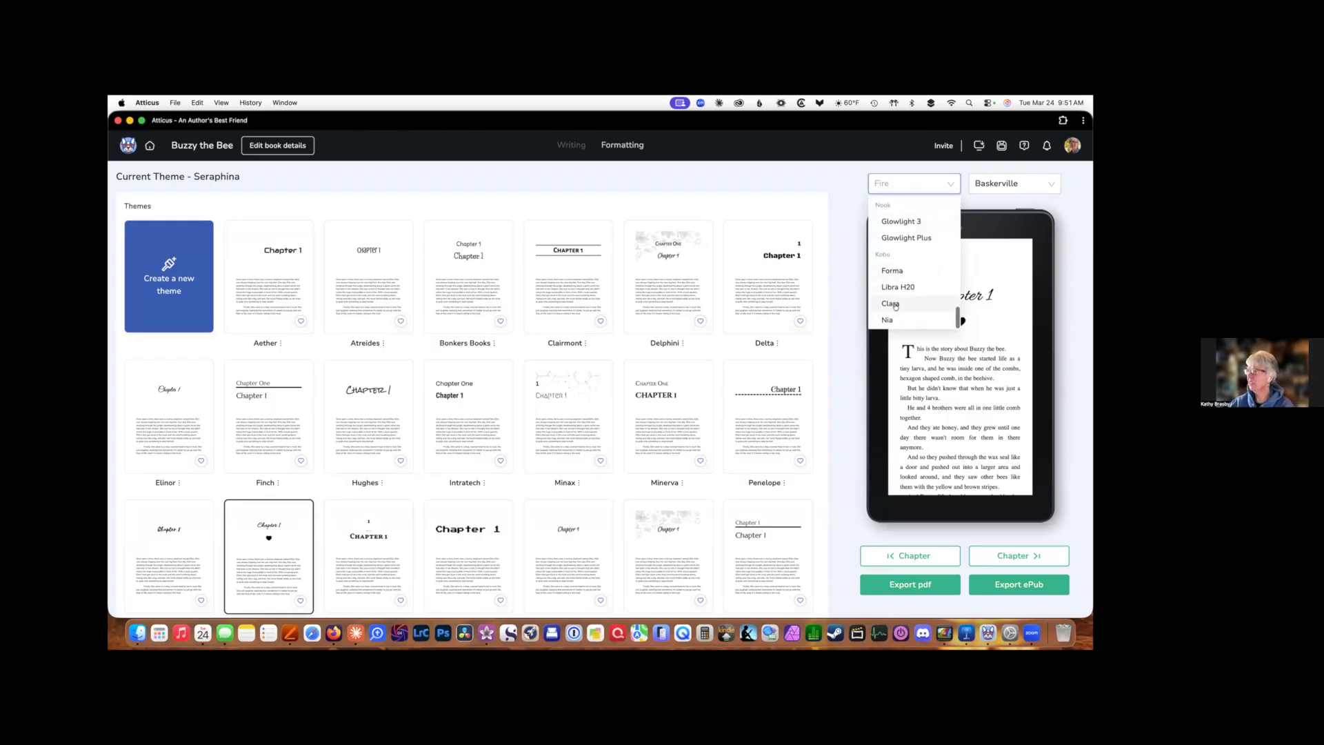
scroll(890, 284, up, 5)
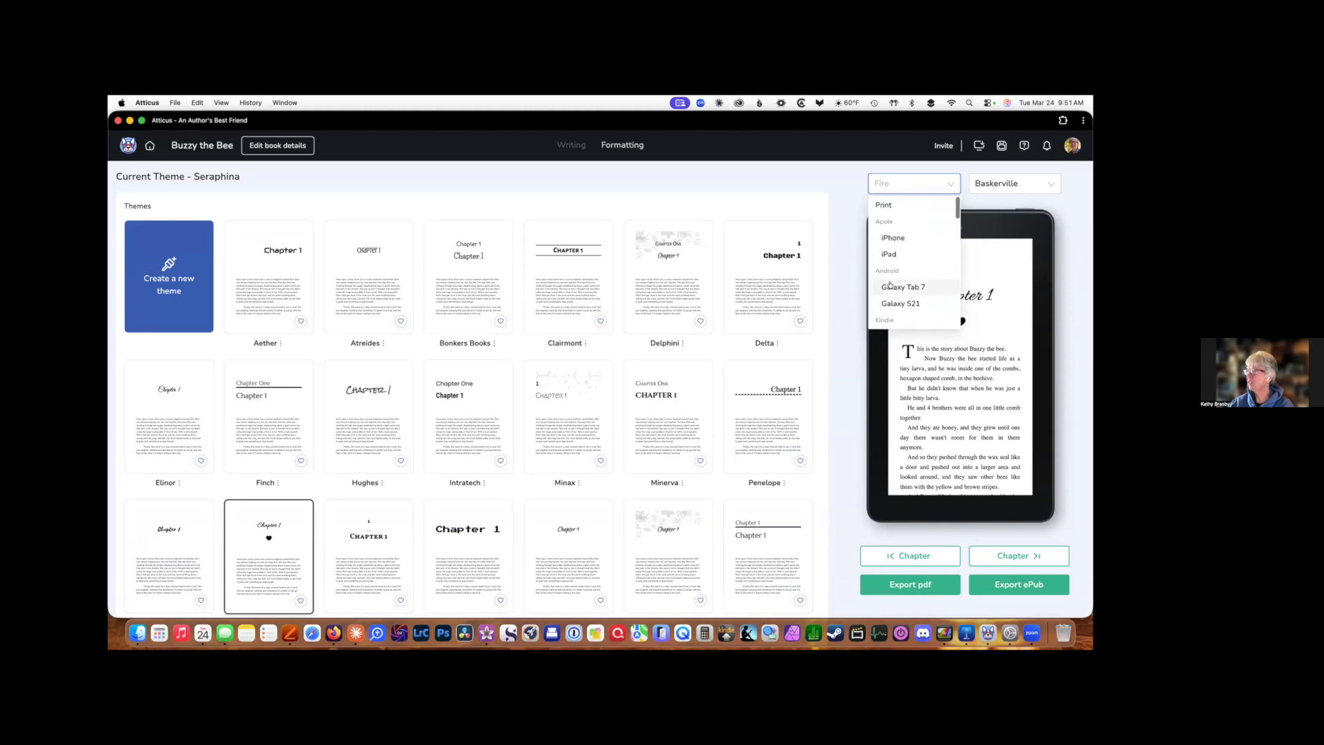
click(882, 205)
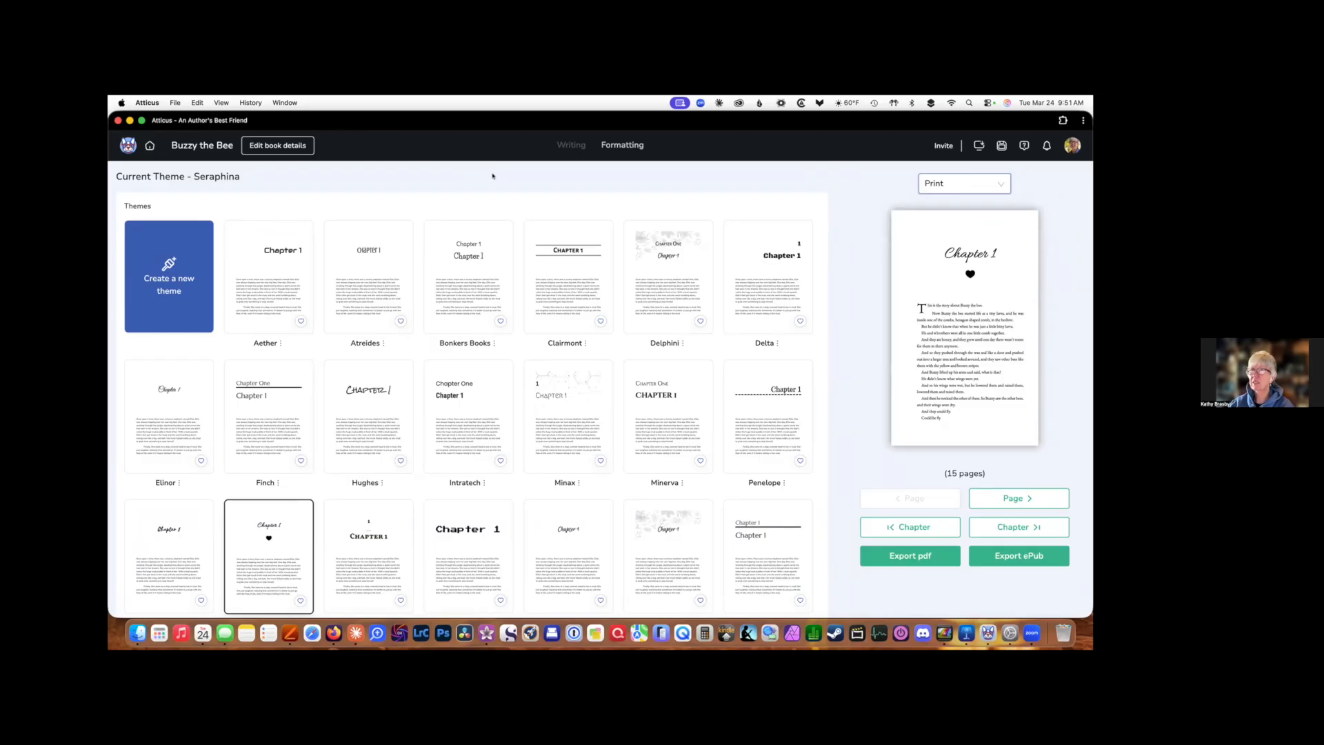
click(177, 104)
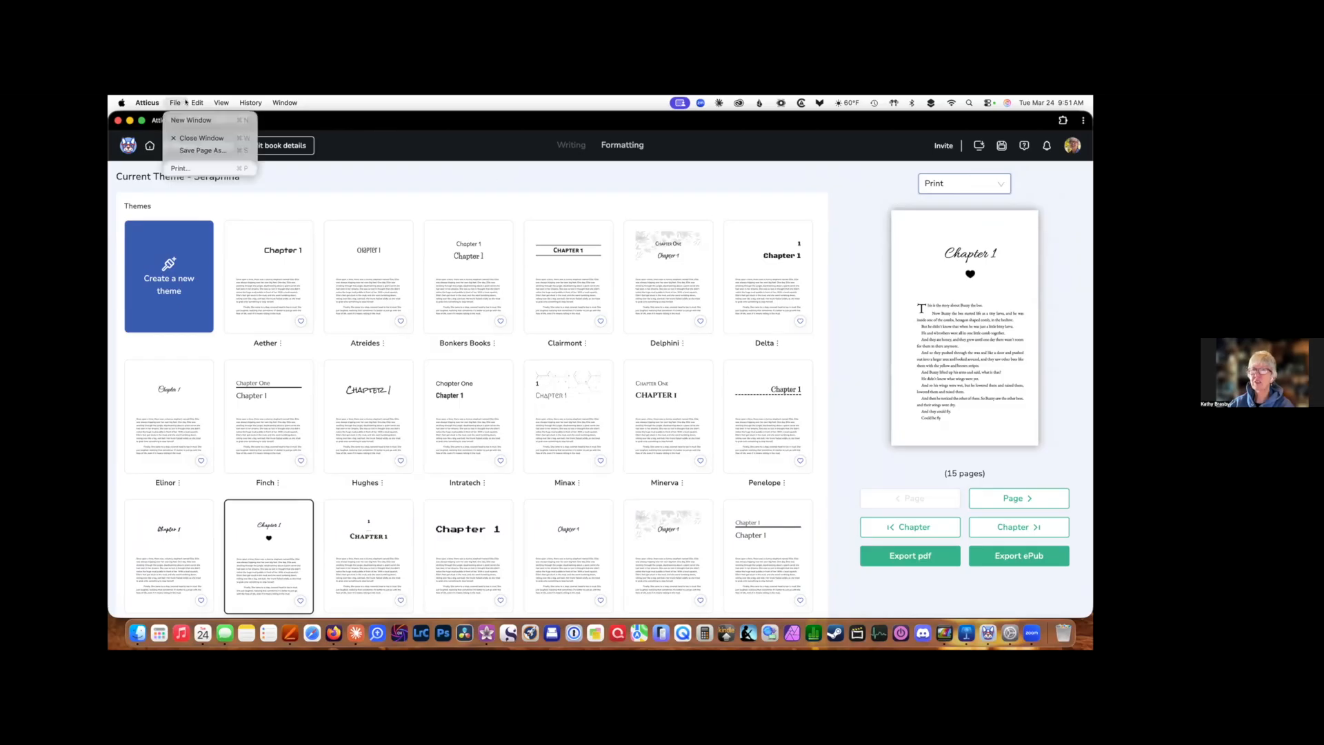
mouse_move(198, 104)
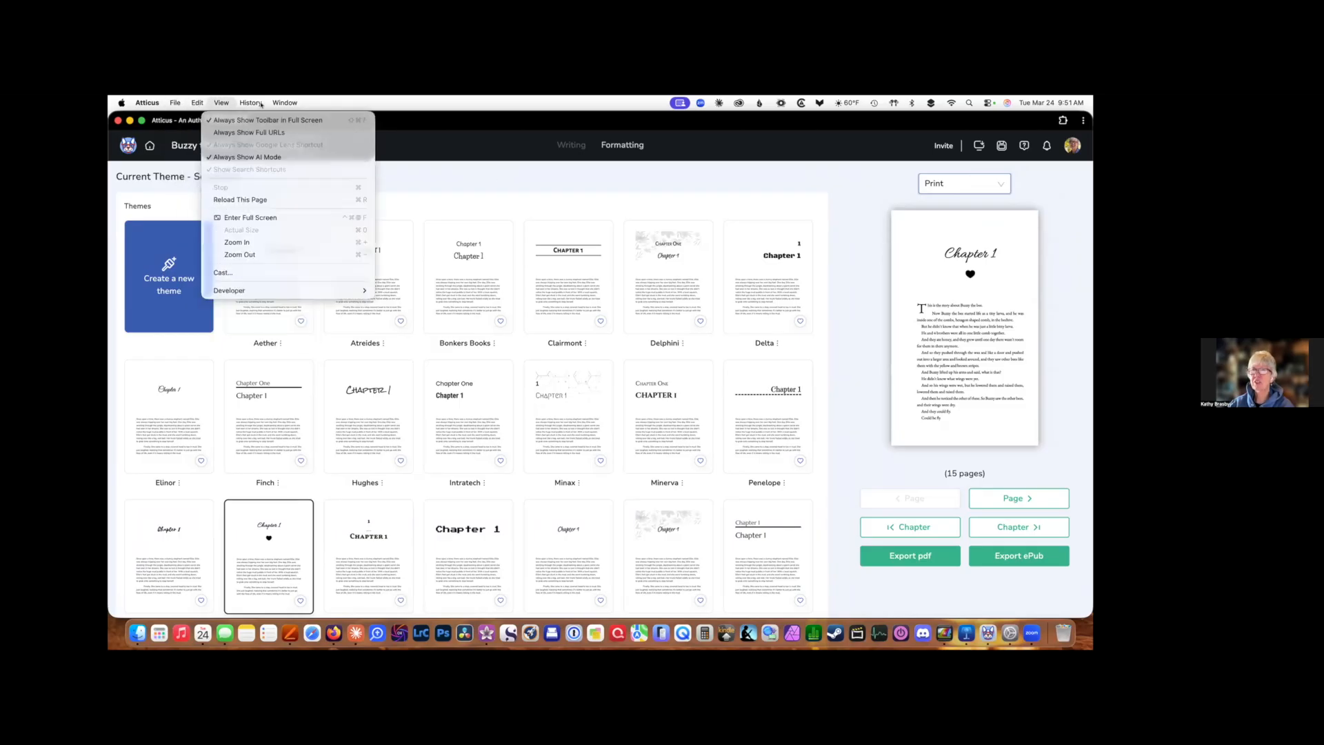
click(515, 184)
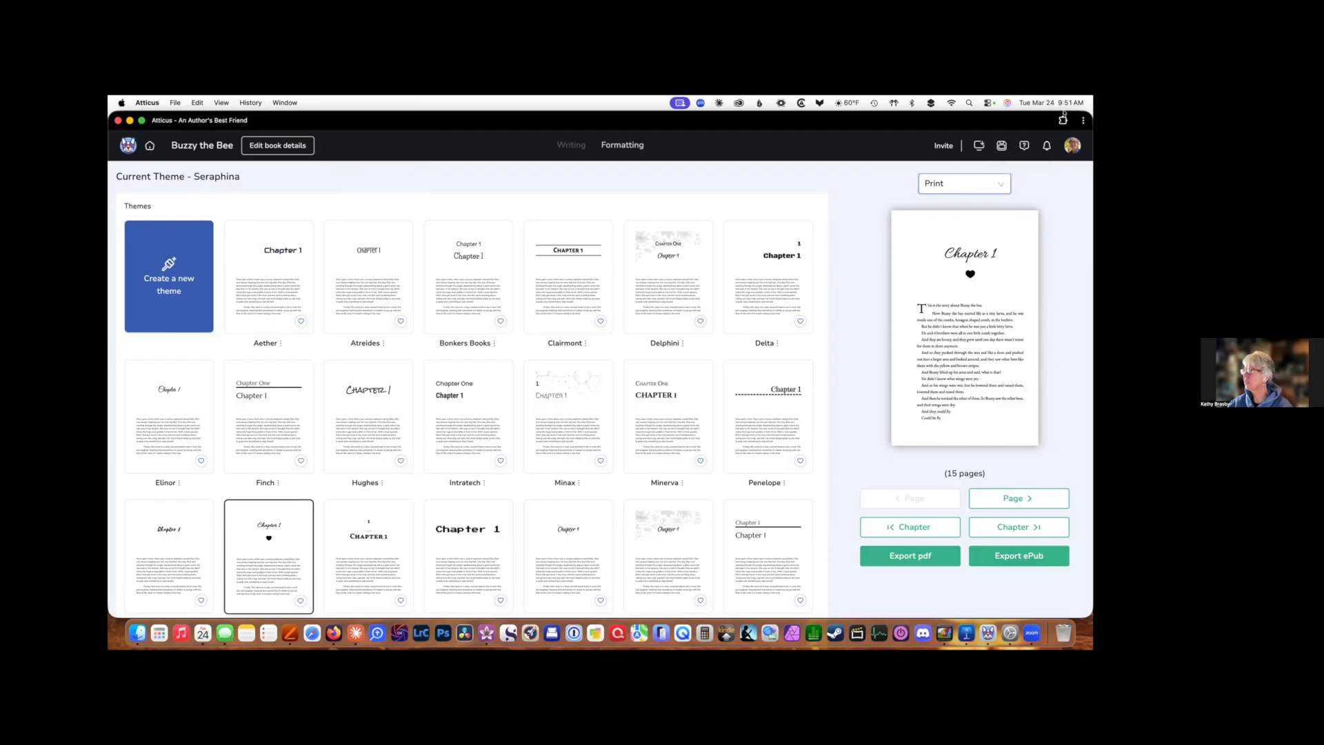
click(1082, 121)
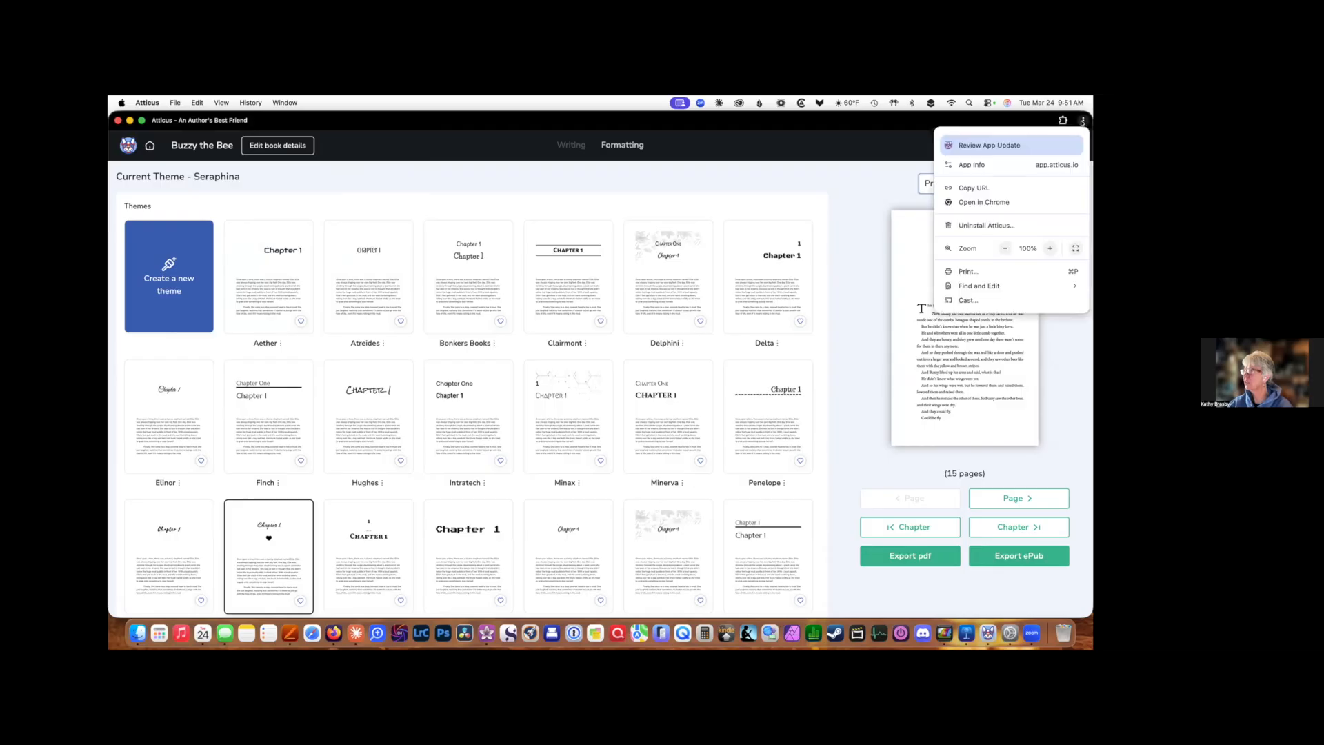
Look at the print options for the current Atticus page and dismiss them without printing.
click(968, 271)
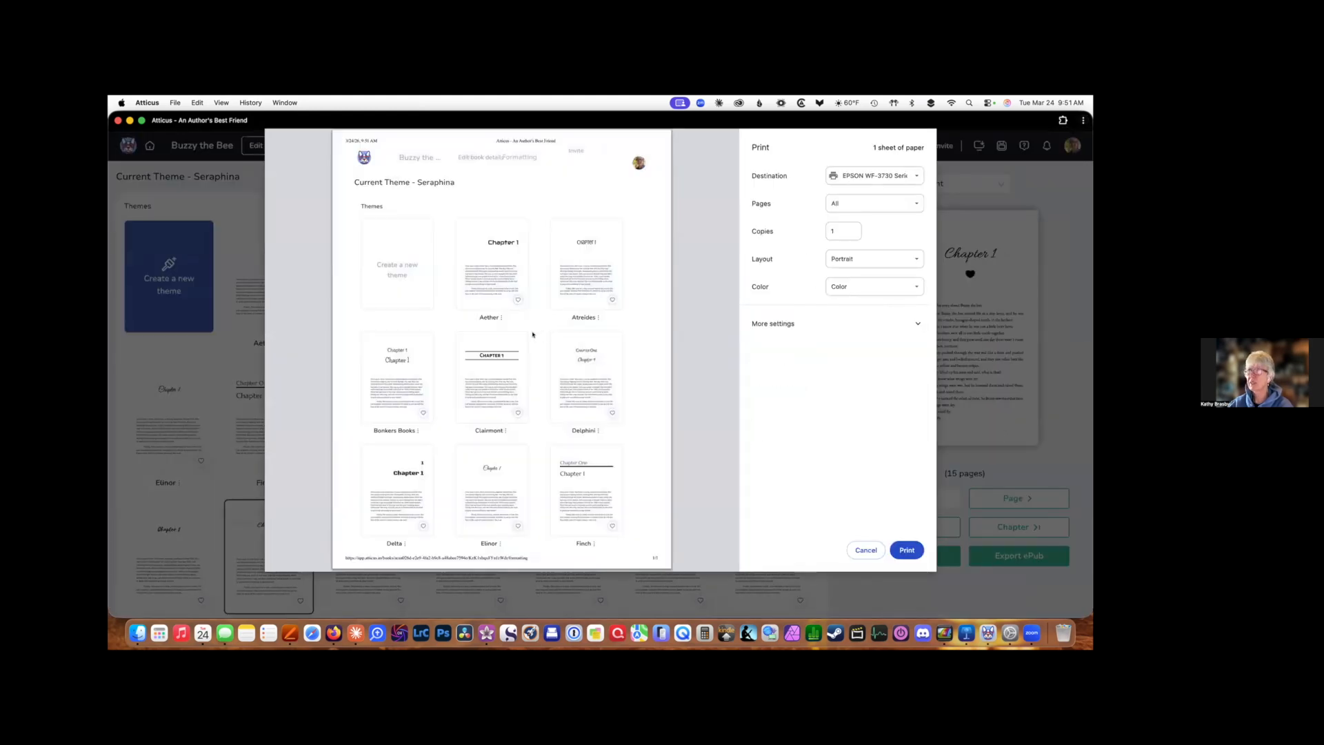
click(866, 550)
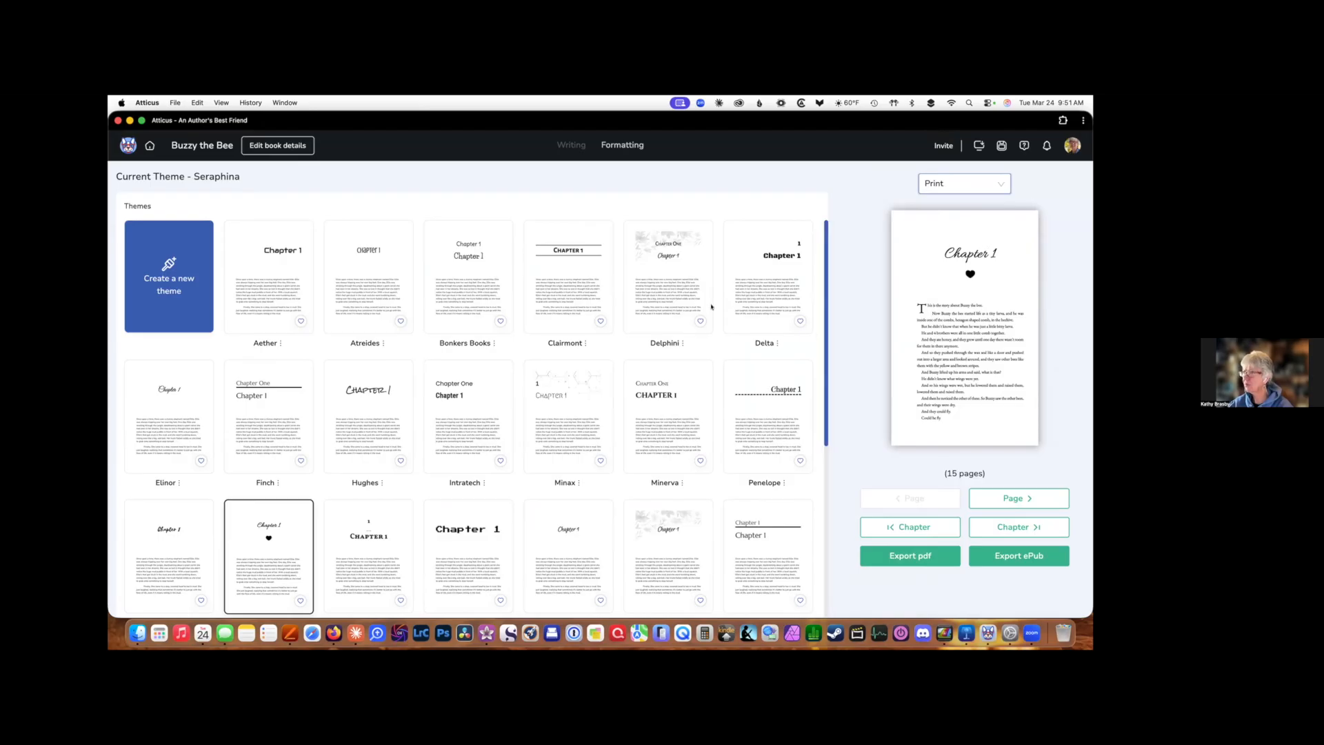
Apply the Delphini theme to the book.
click(681, 344)
click(680, 343)
click(662, 290)
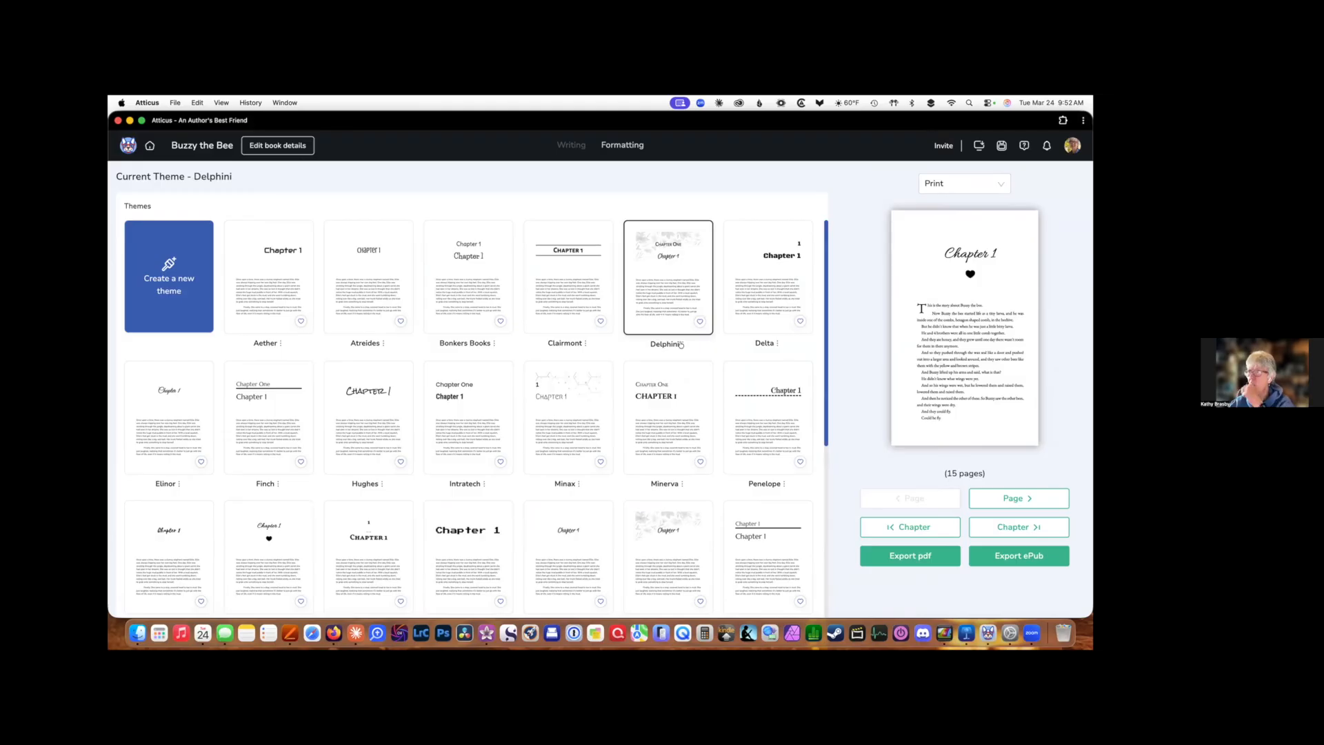
click(681, 344)
double_click(675, 283)
Open Delphini for editing as a new theme, look at its print layout settings, and return to the themes overview.
click(681, 344)
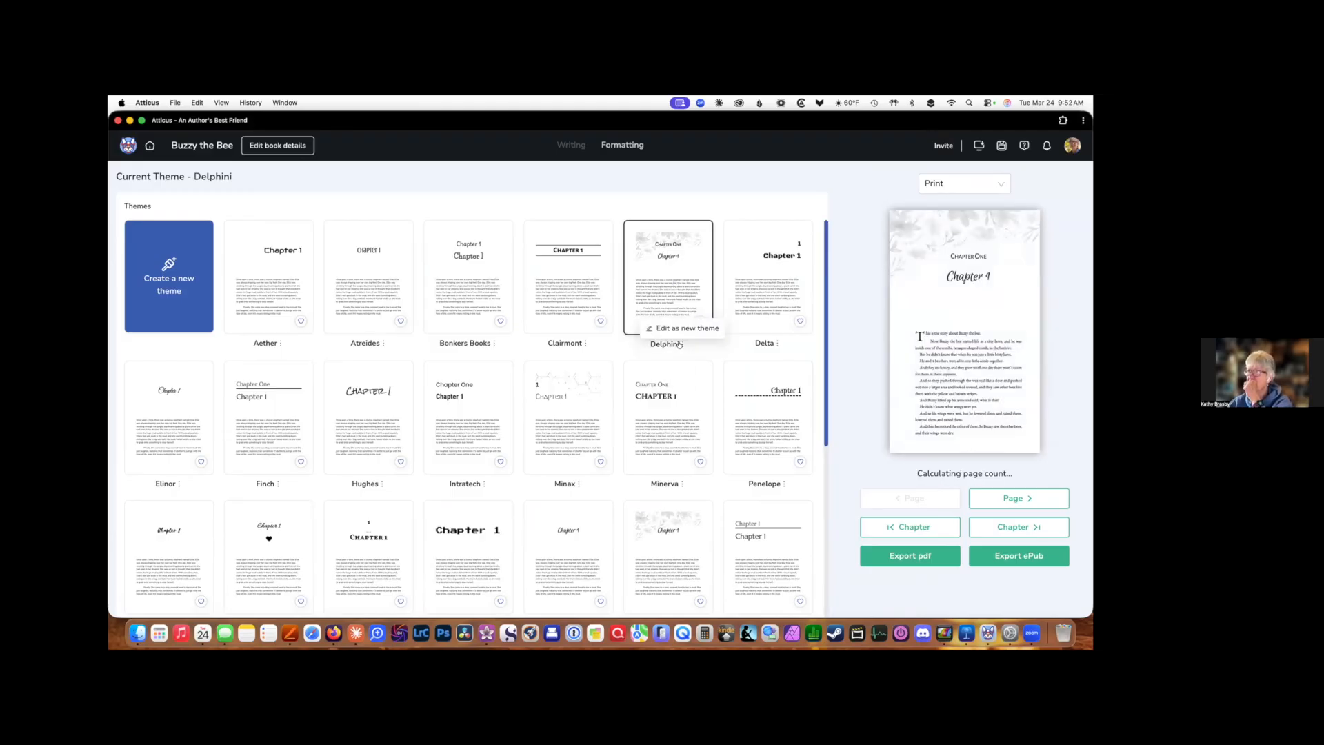
click(666, 328)
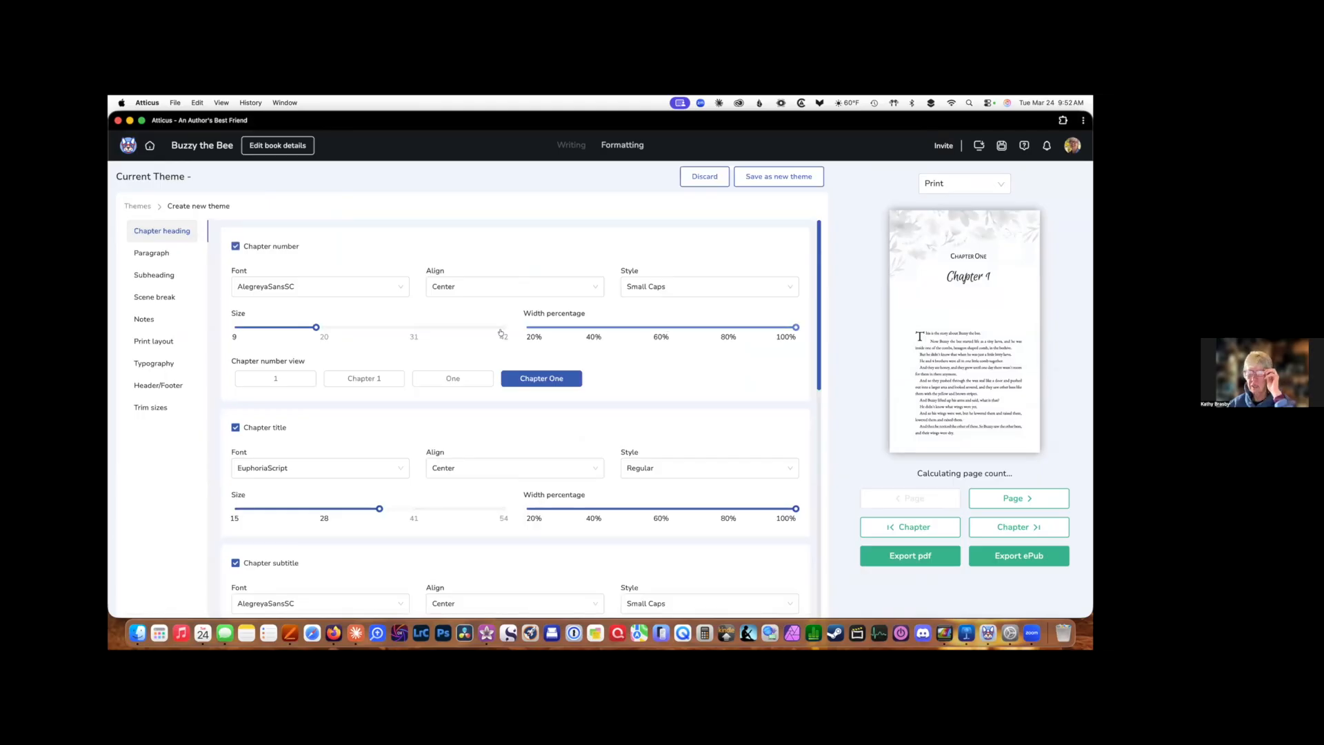
click(155, 342)
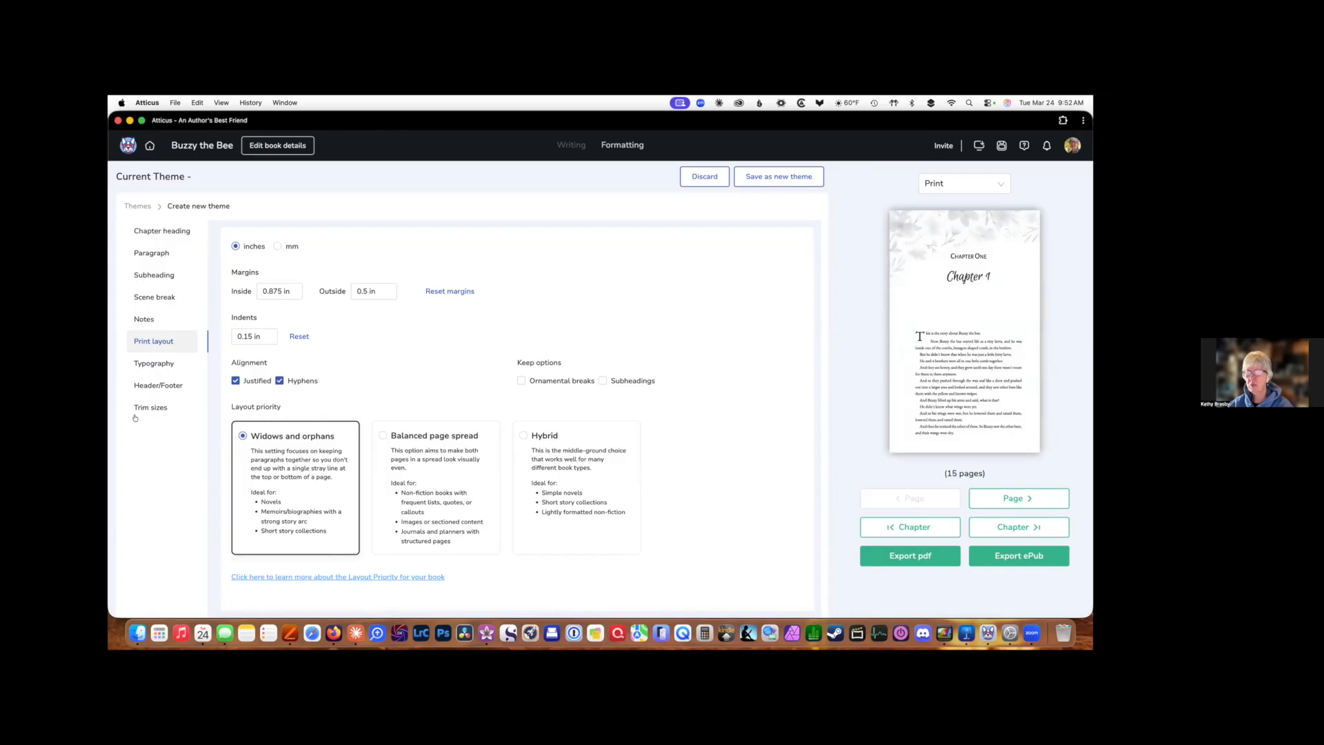
click(137, 206)
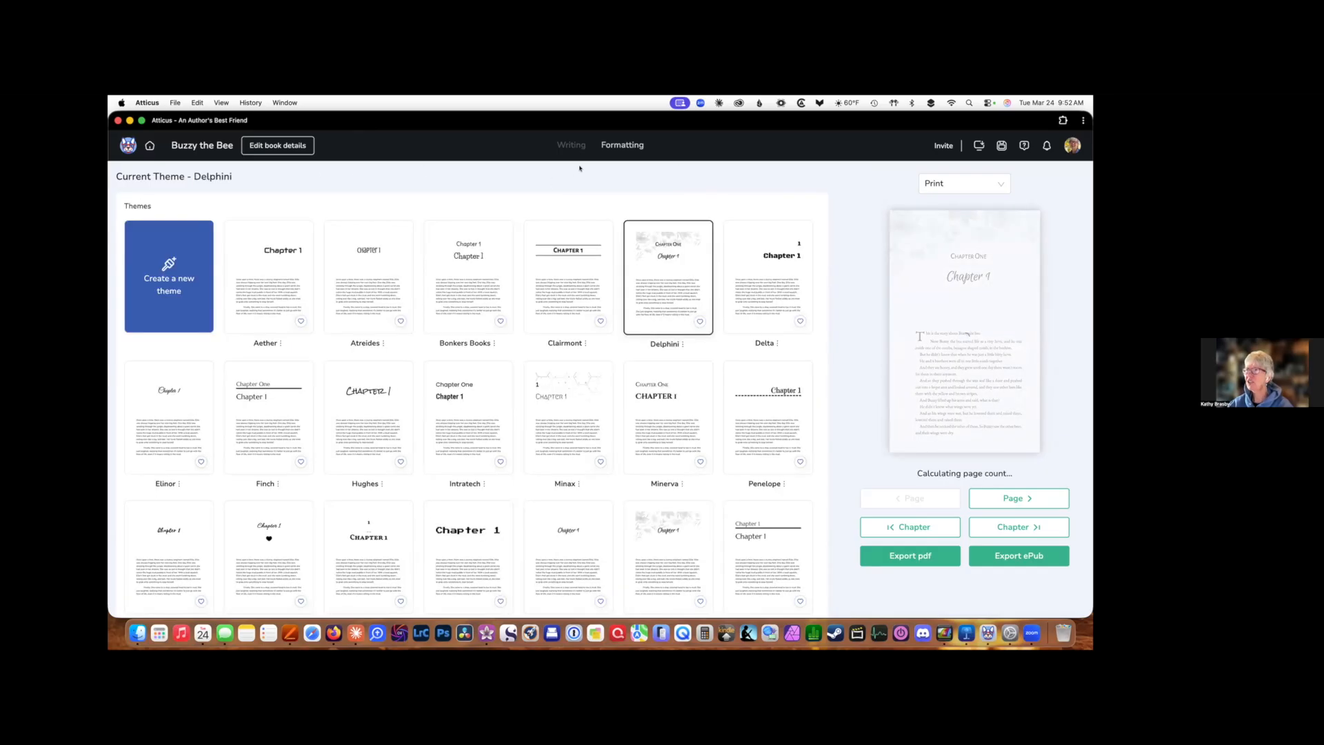
click(955, 186)
click(963, 184)
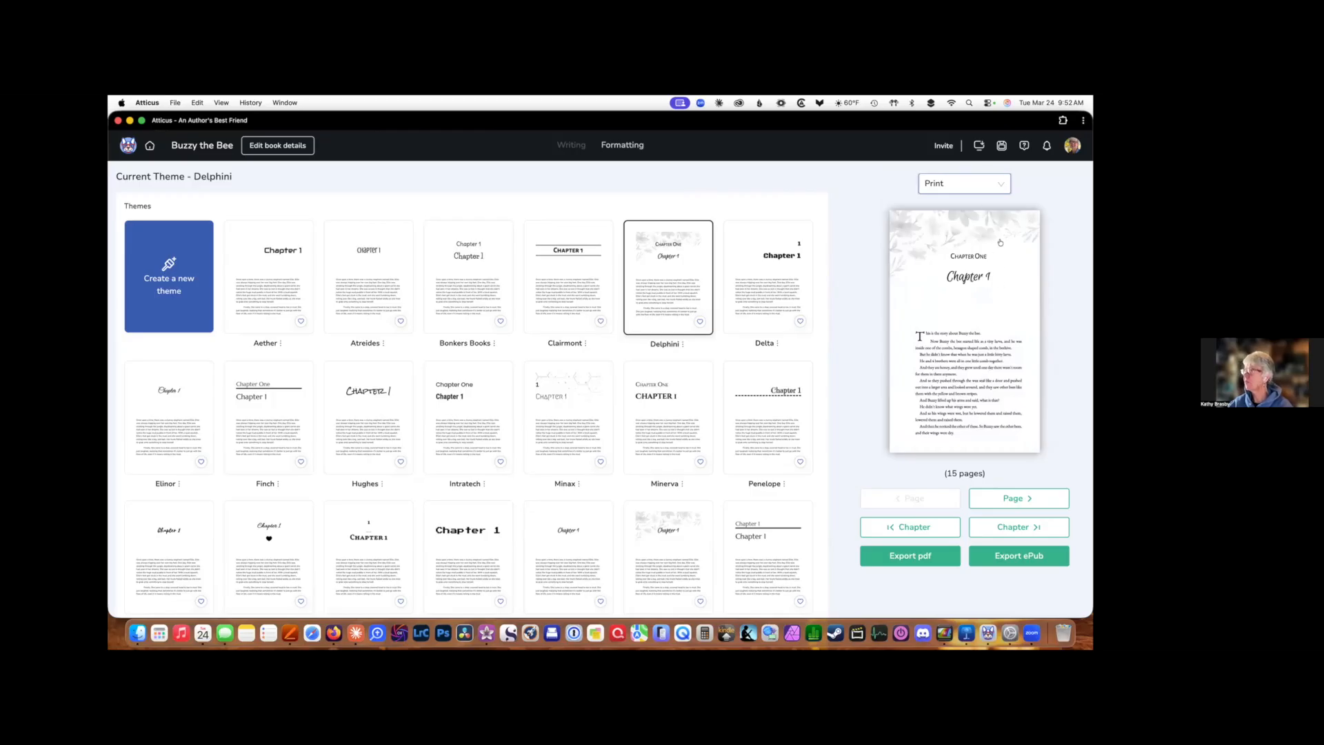
click(1063, 120)
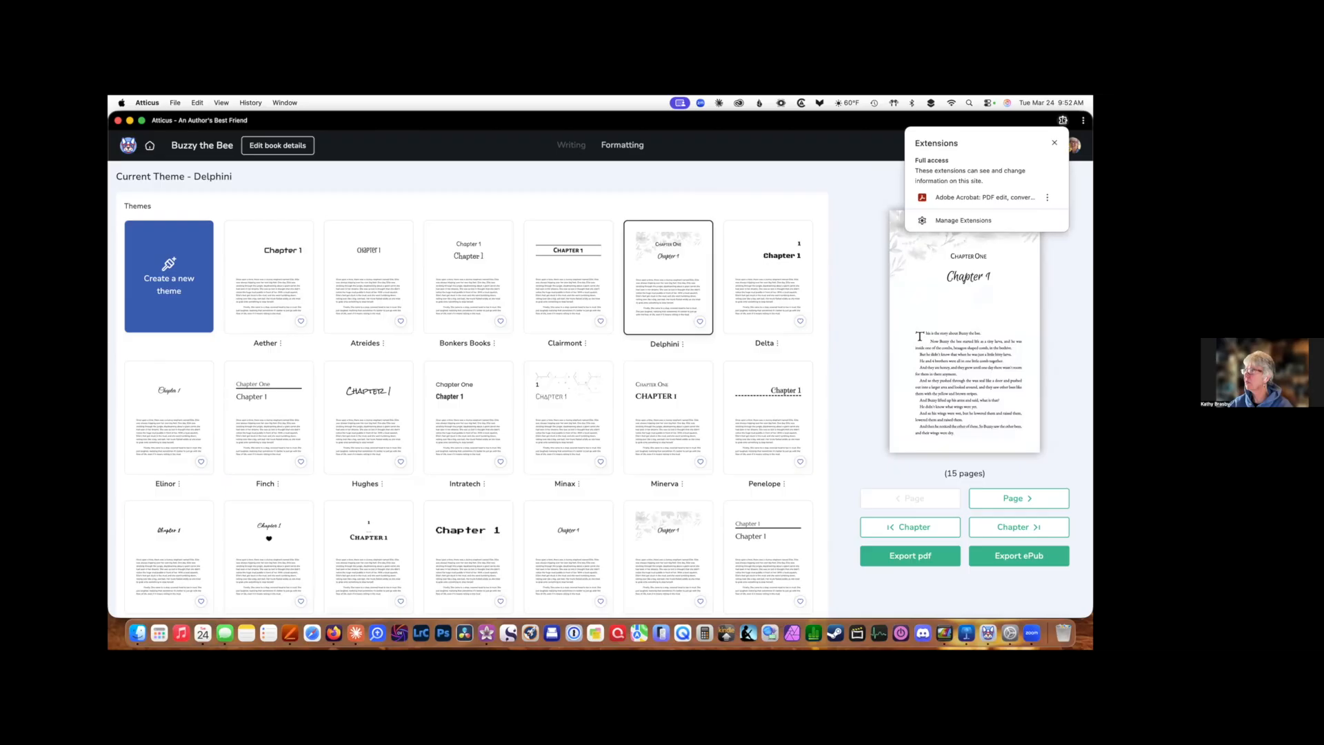
click(822, 140)
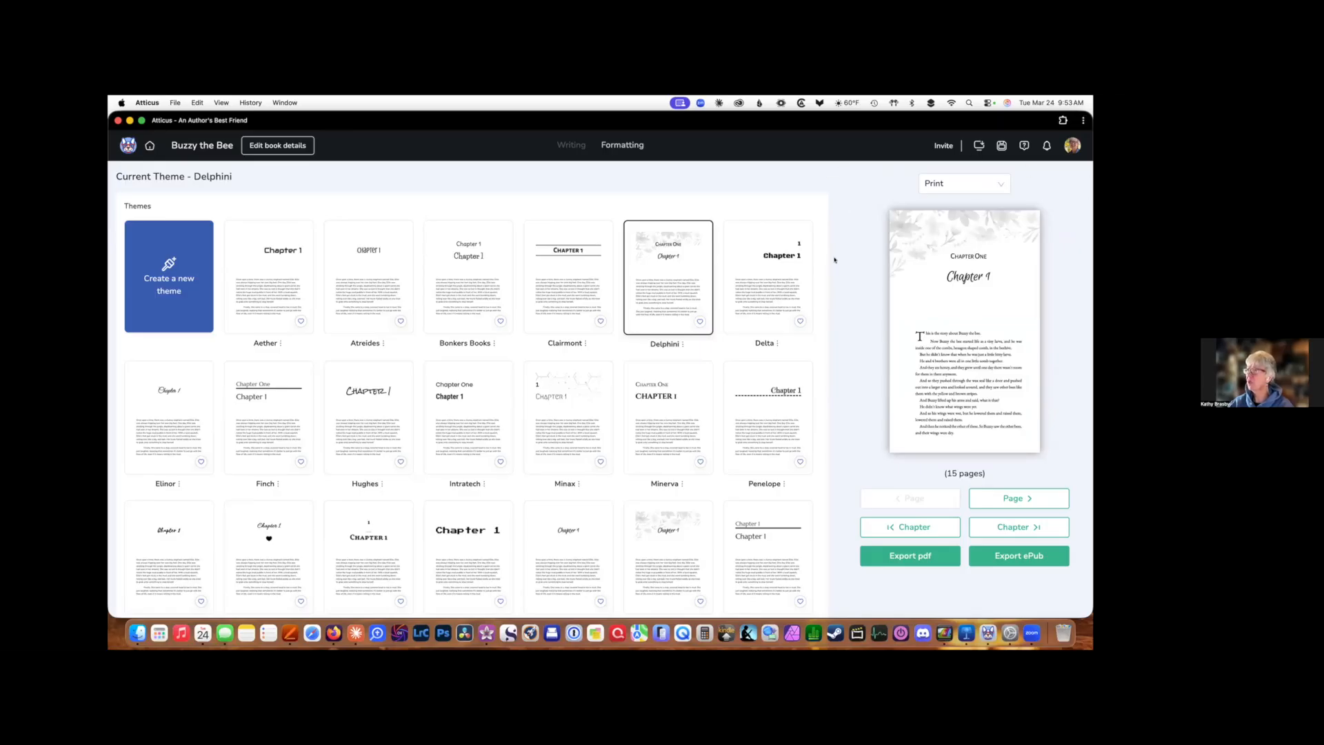
Export and download Buzzy the Bee as a PDF, dismiss the exports list, and export the book as an ePub.
click(1019, 500)
click(1020, 501)
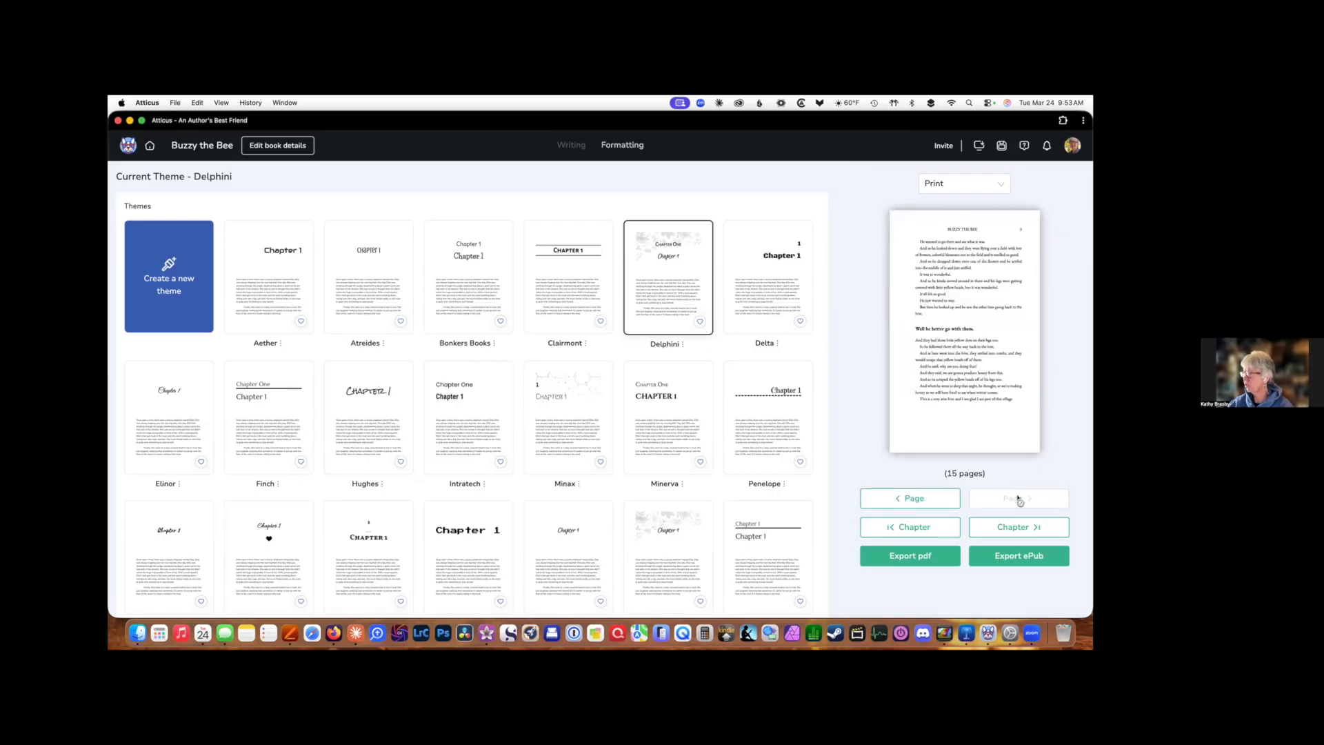
click(906, 556)
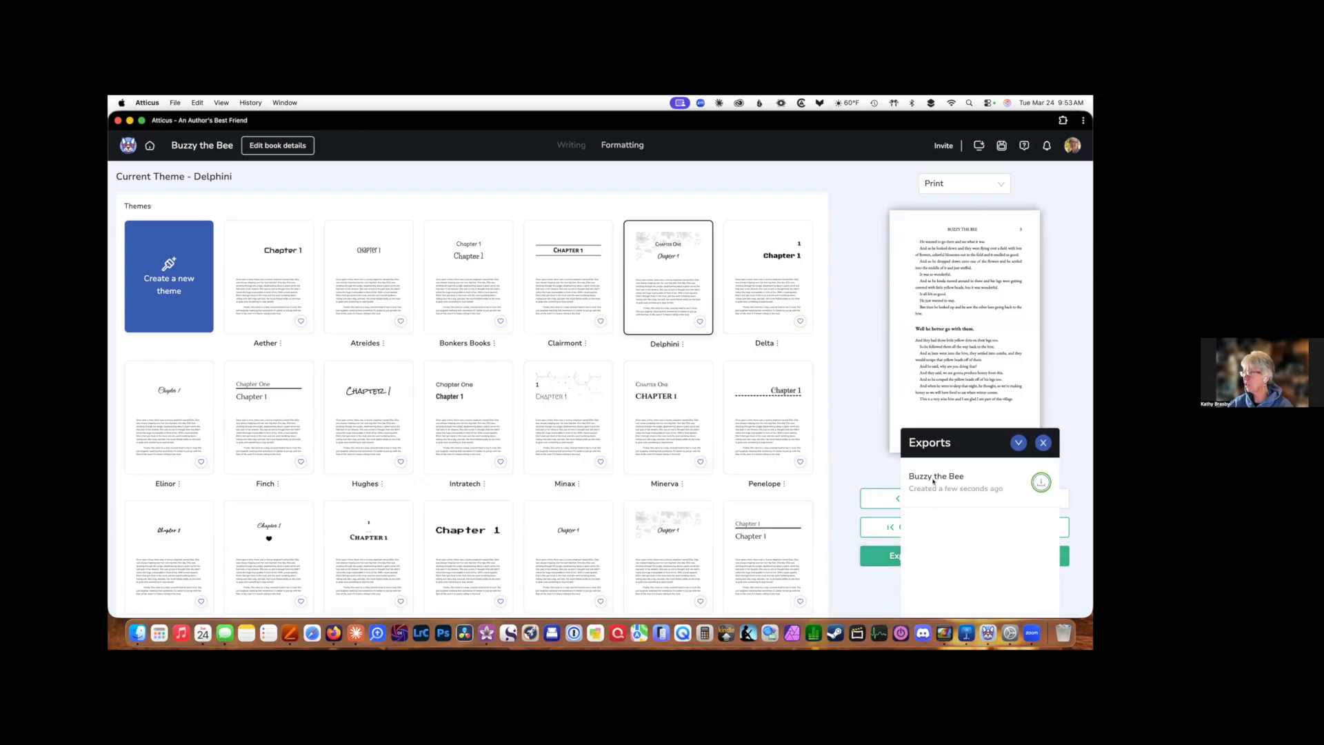
click(1042, 482)
click(1043, 442)
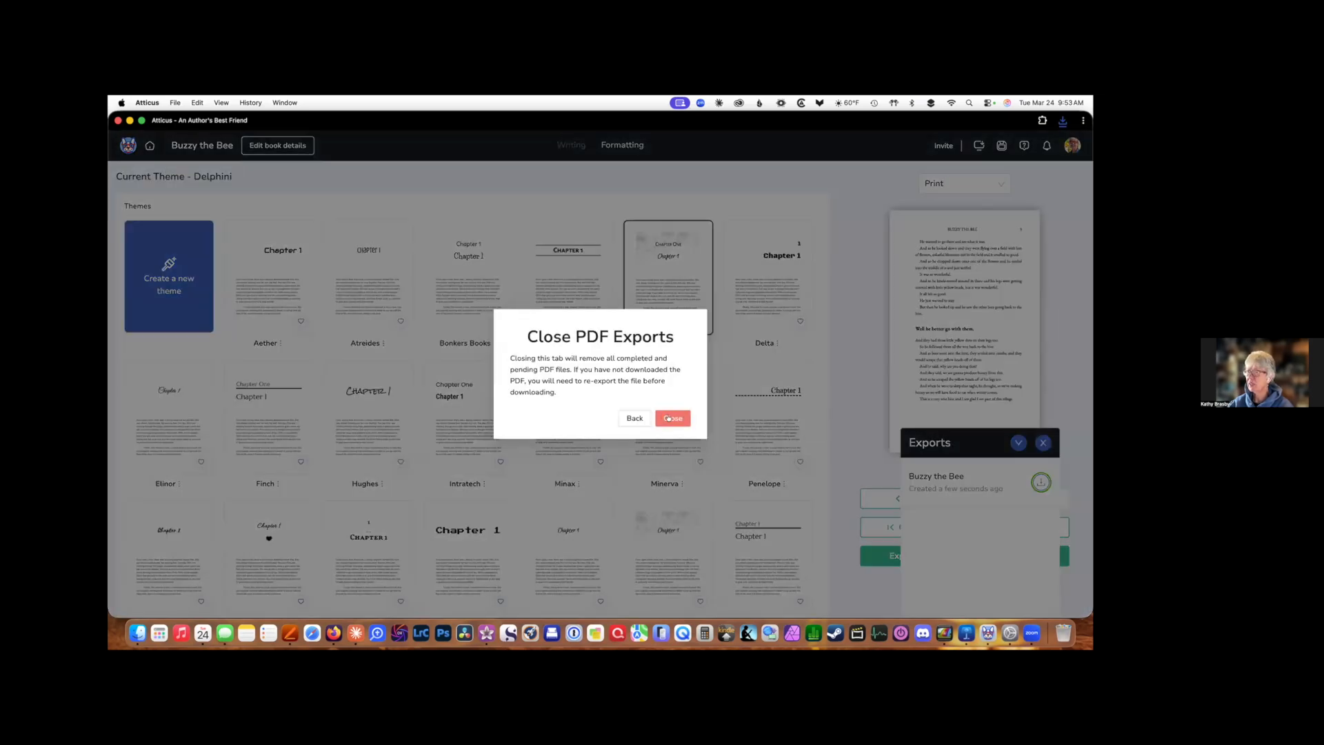
click(666, 416)
click(1009, 553)
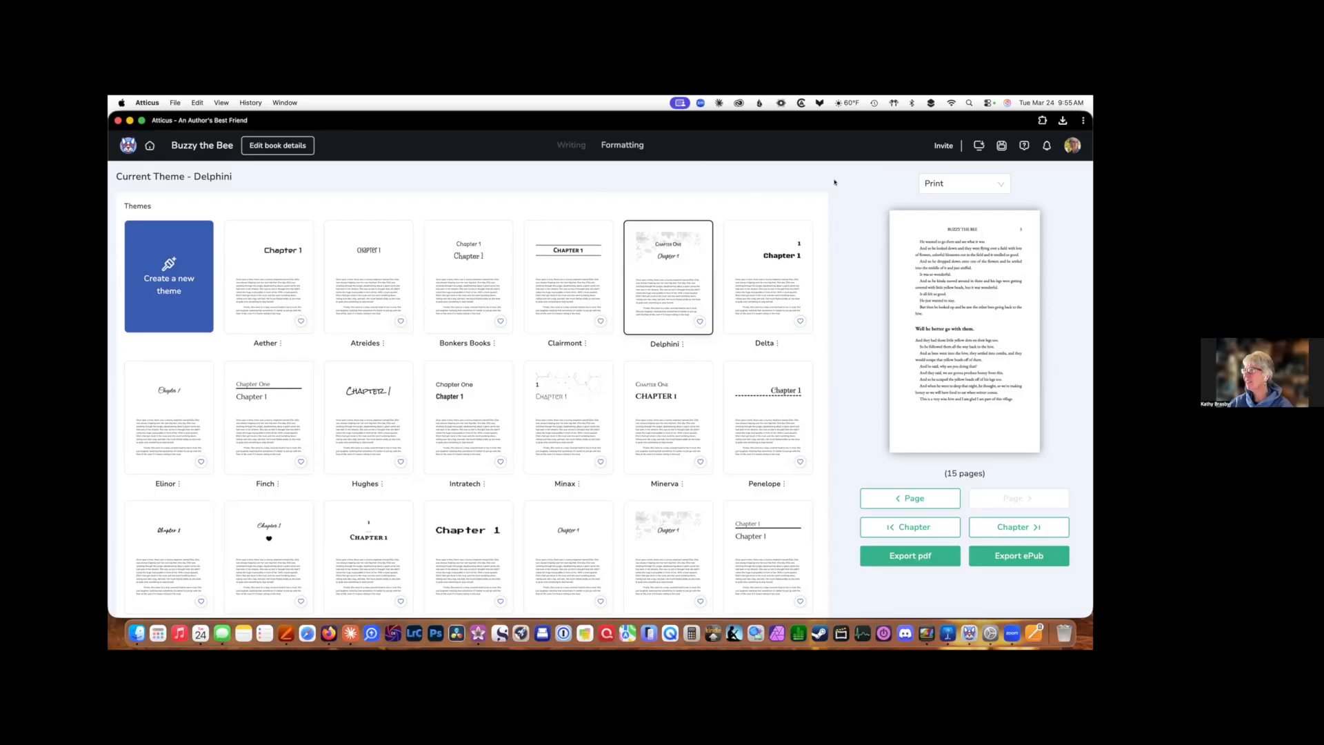
Return to the writing view and insert the book cover JPG from the 1-Vellum_Atticus folder at the end of Chapter 1.
click(569, 145)
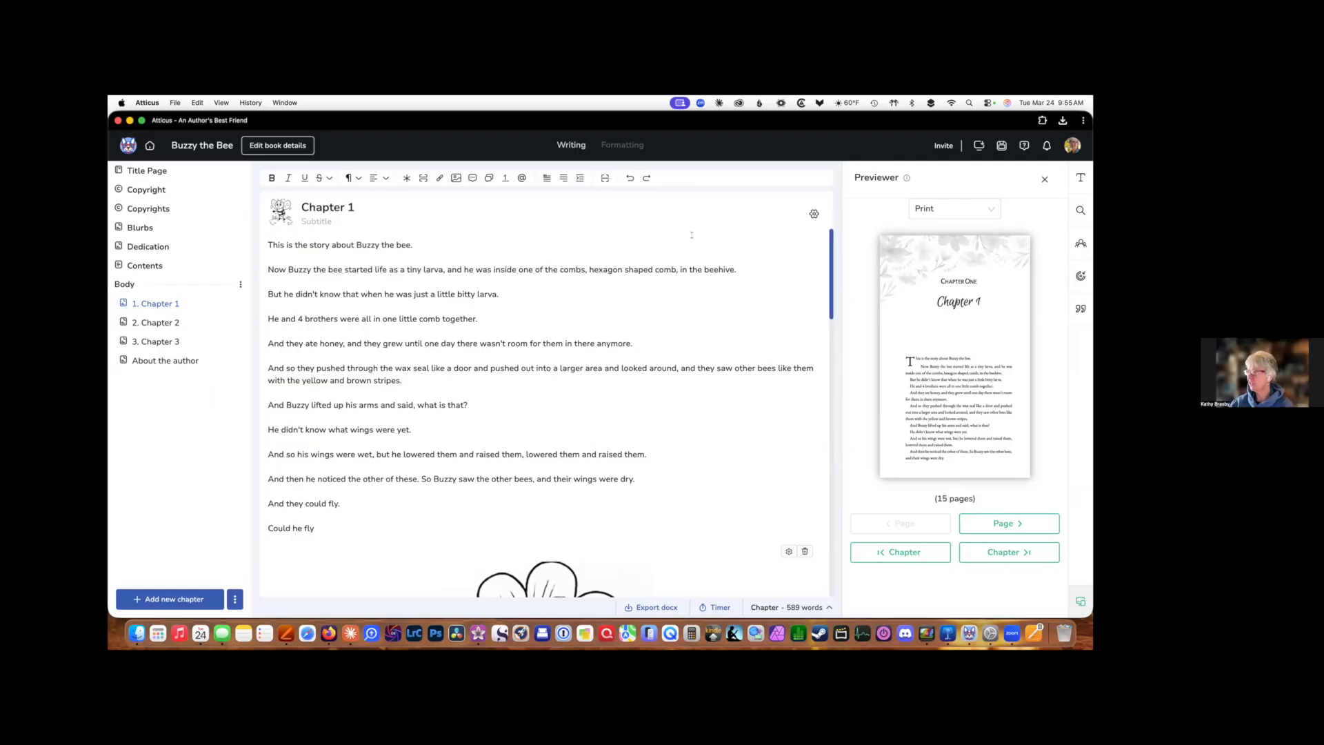
scroll(691, 236, down, 1)
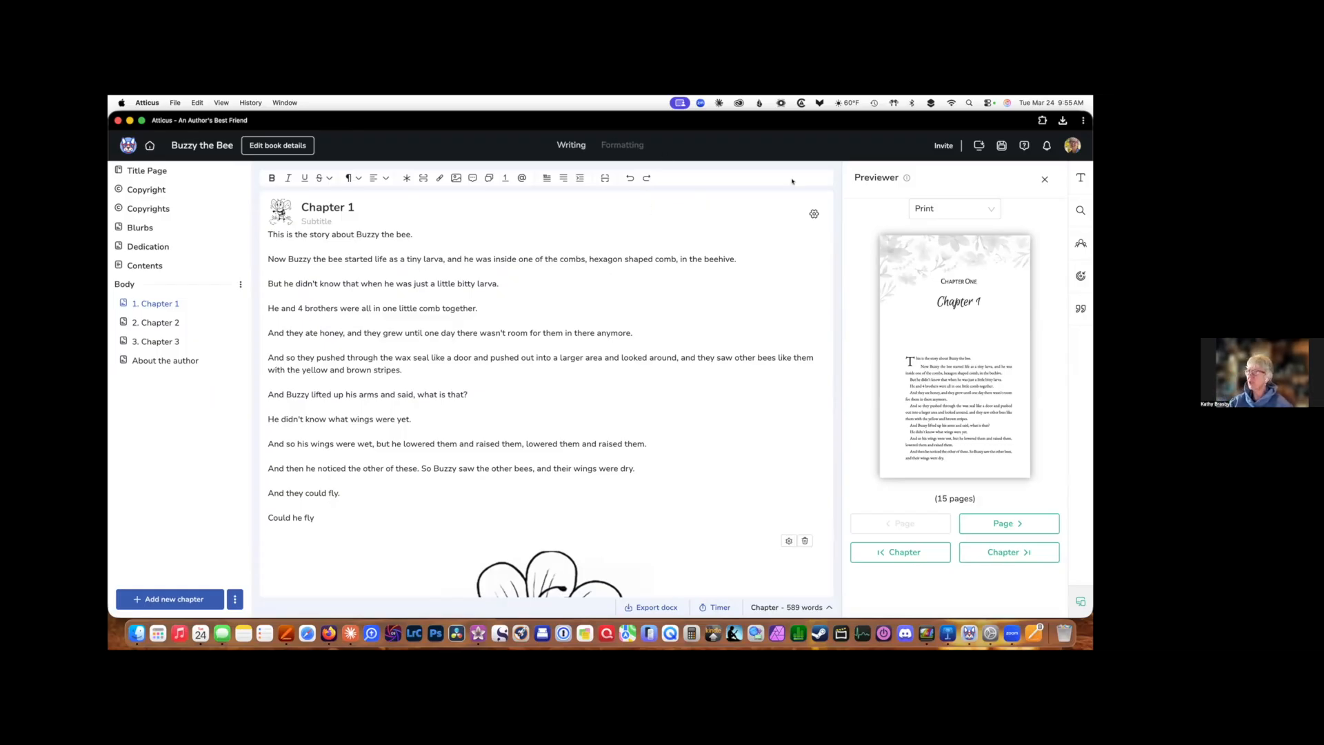
scroll(698, 242, down, 3)
scroll(697, 245, up, 3)
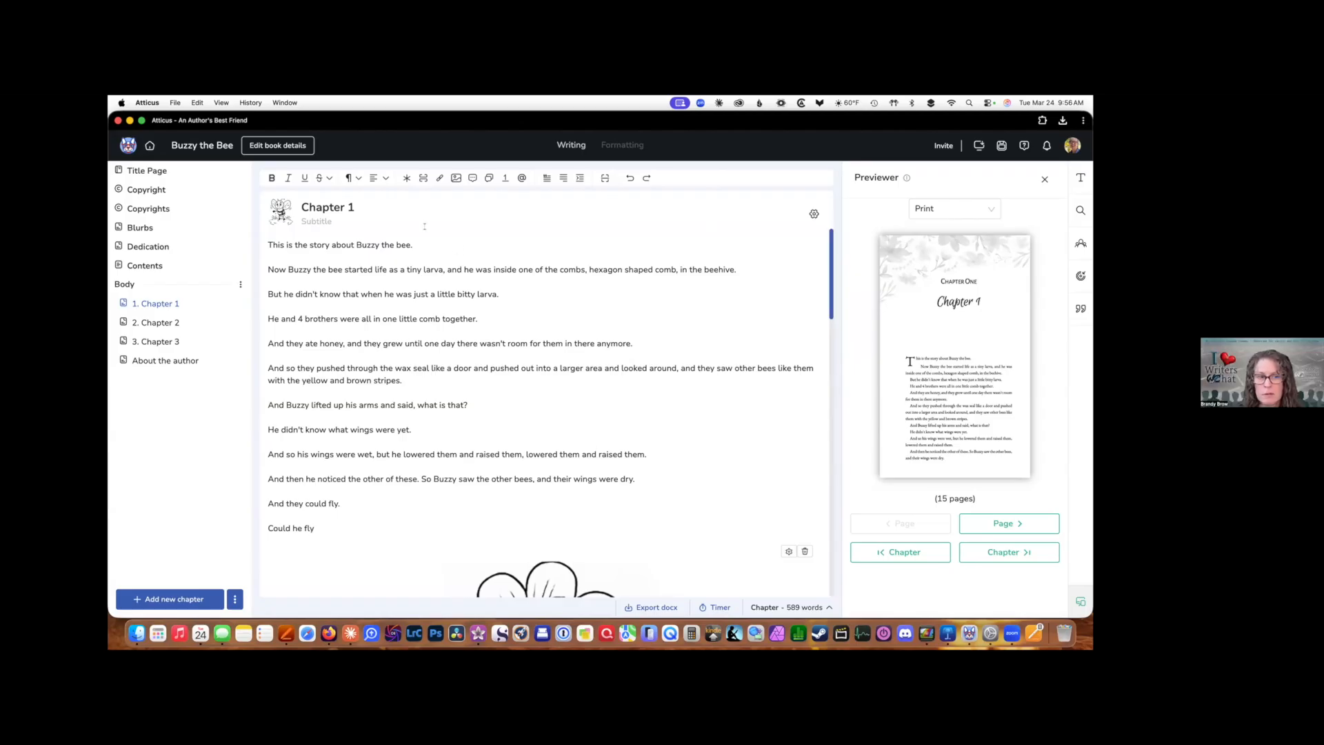
click(456, 178)
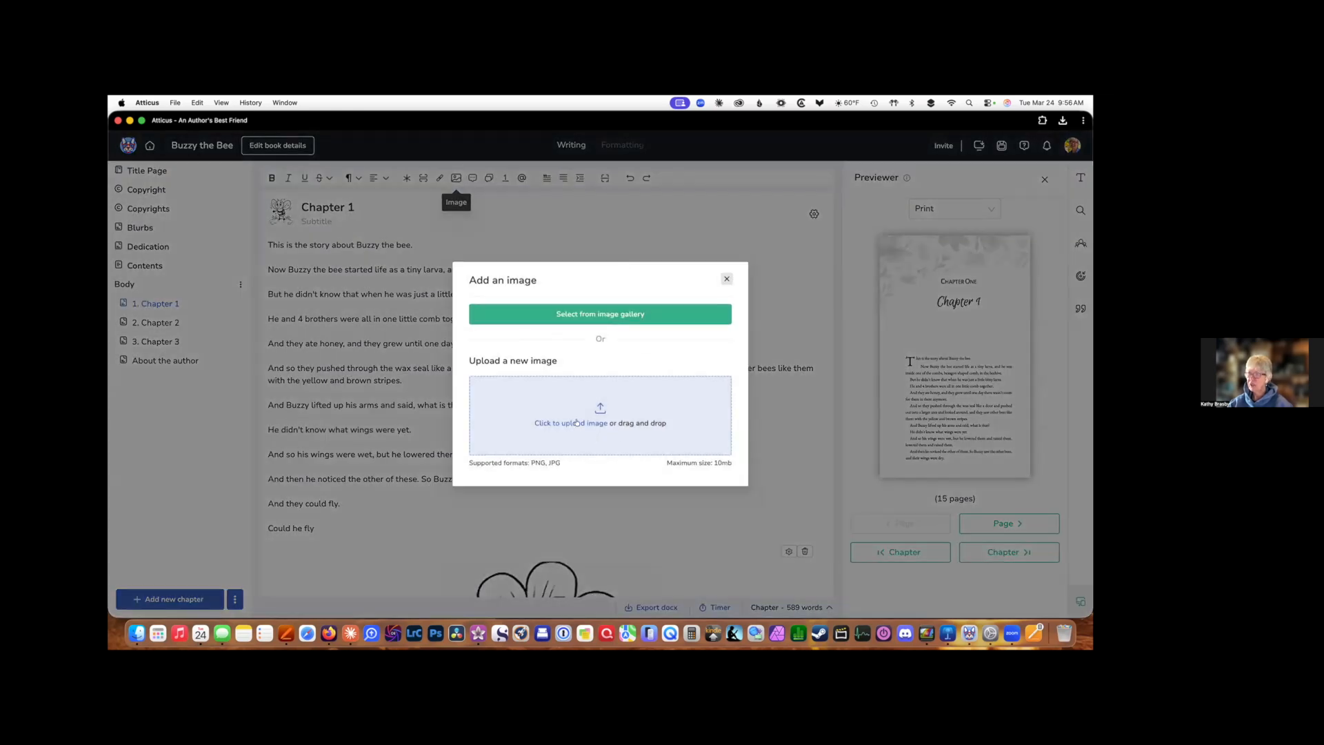
click(577, 422)
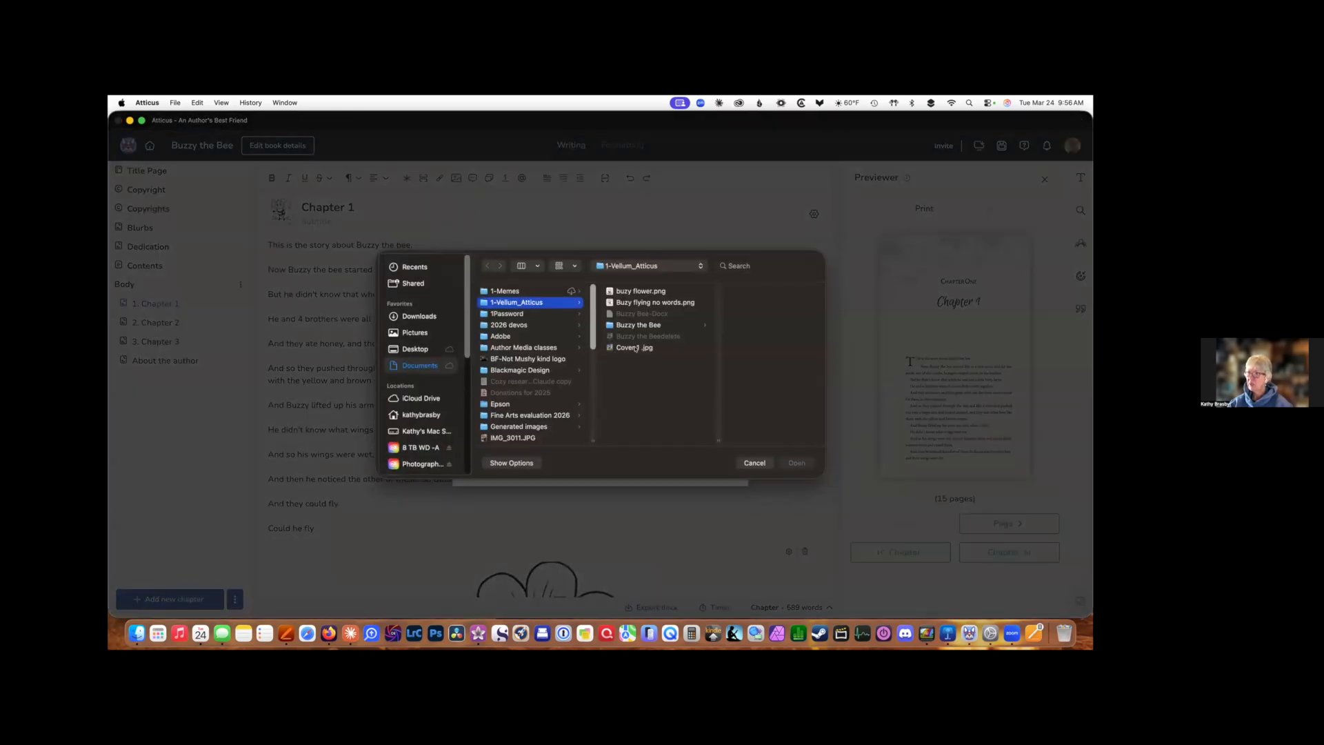
click(635, 347)
click(795, 461)
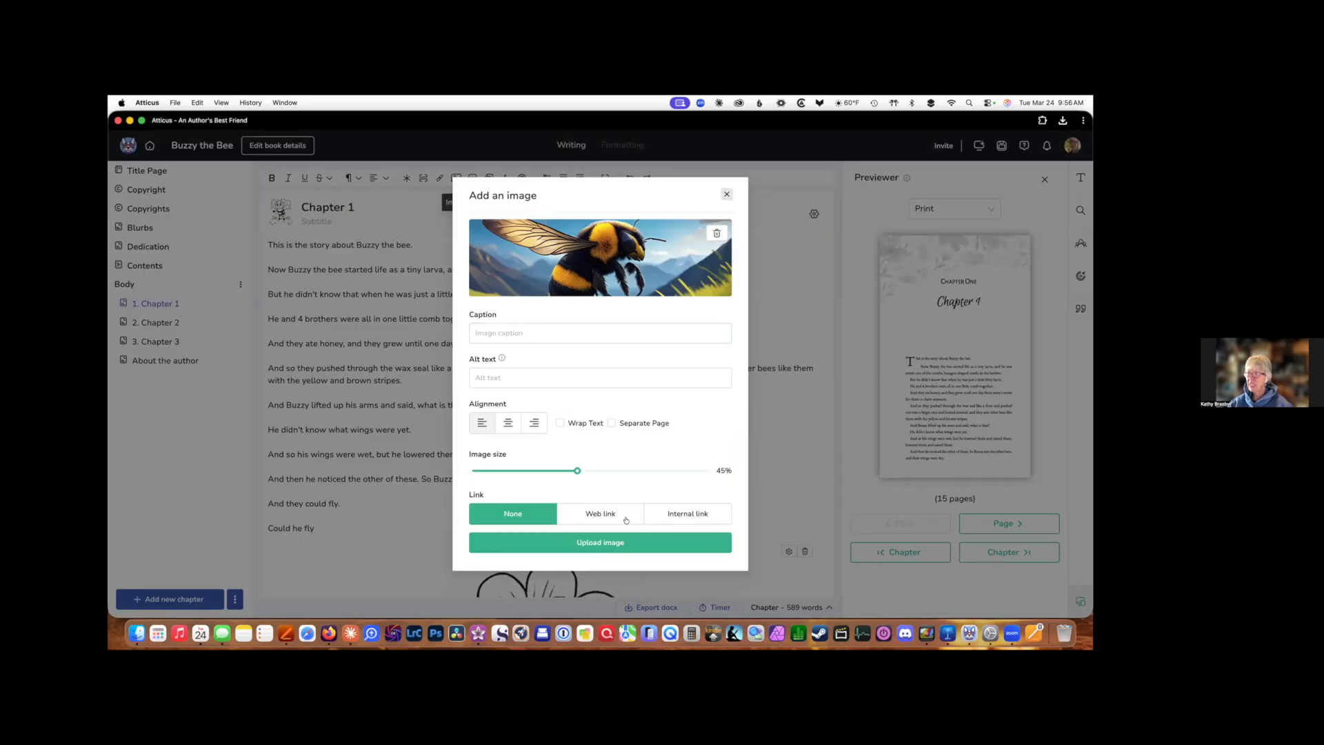
click(599, 544)
scroll(699, 423, down, 10)
scroll(697, 424, up, 4)
scroll(697, 424, down, 15)
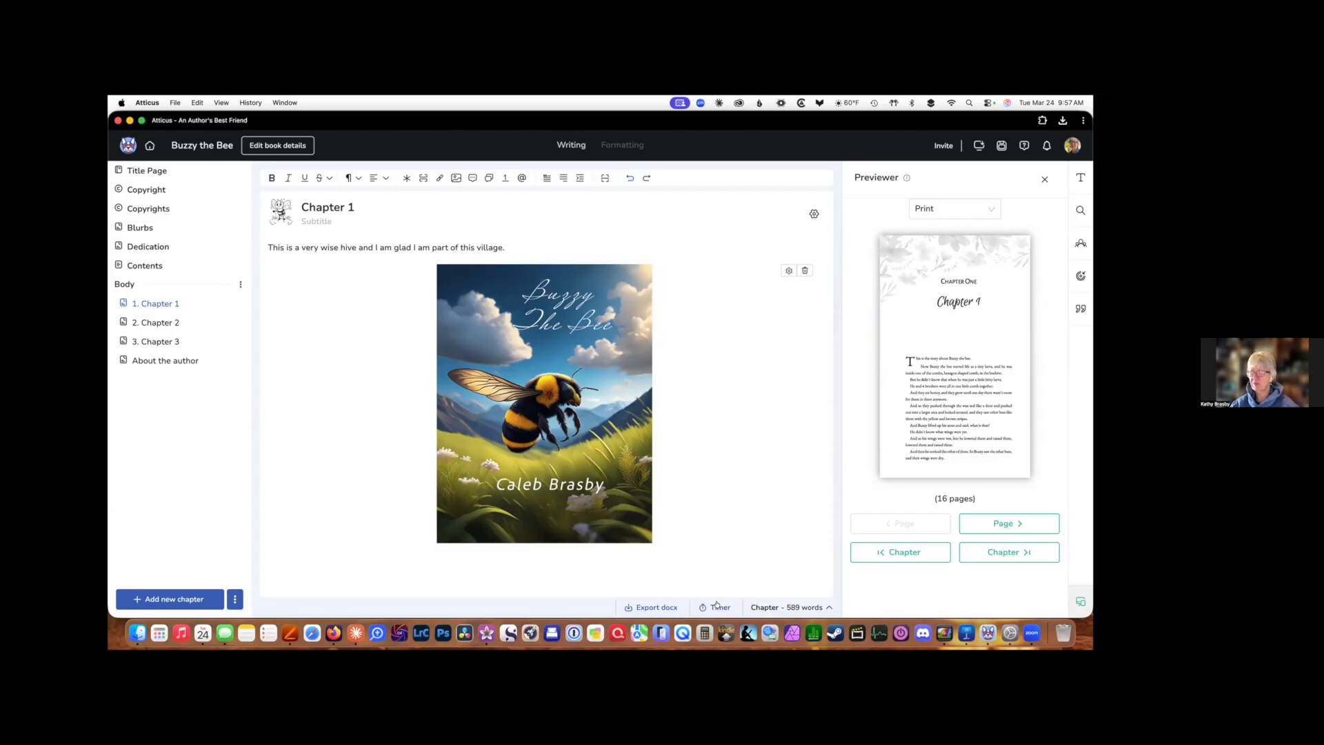
Open the choice of word count scope for the manuscript.
click(765, 609)
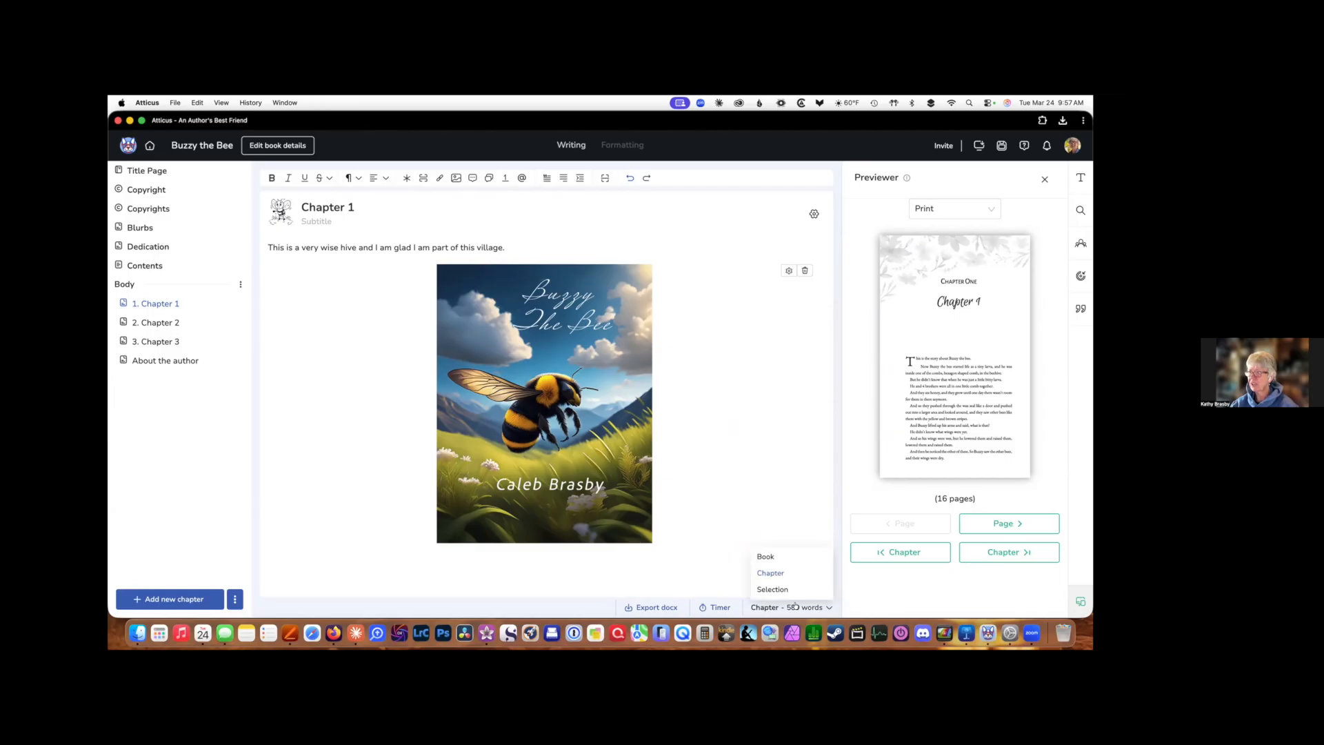